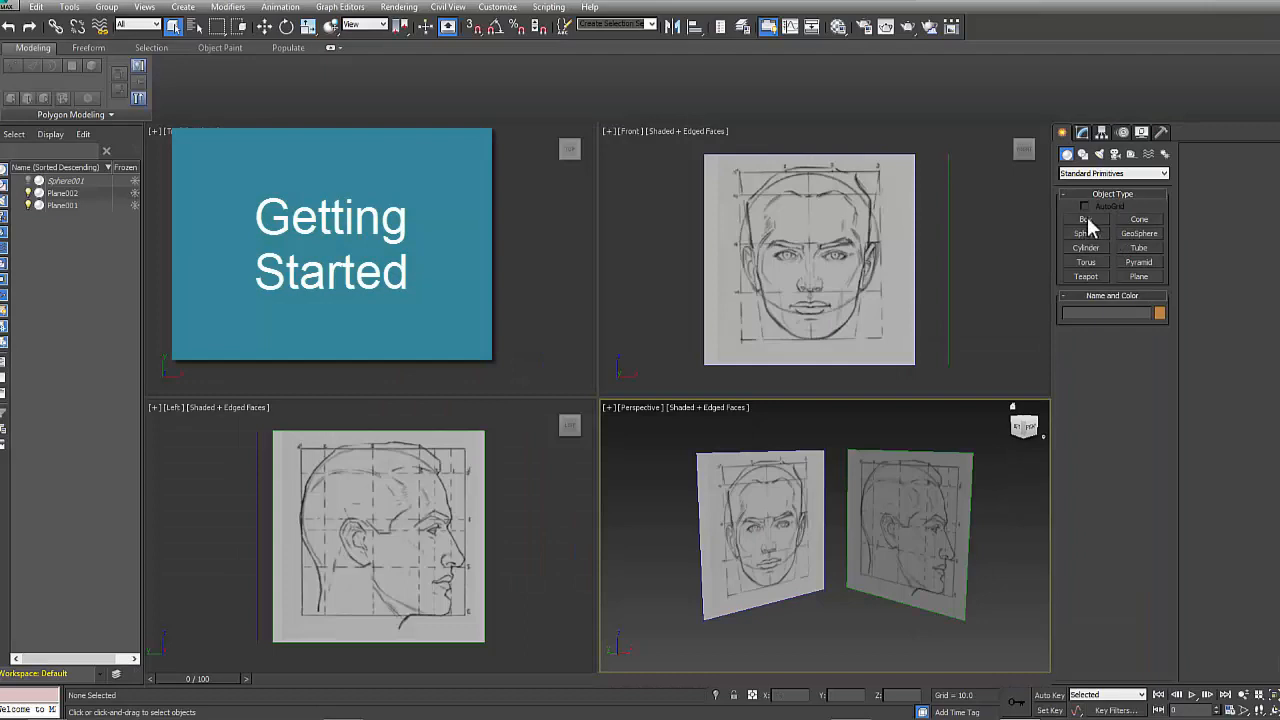
- Create a box about 218 long, 98 wide and 234 high in the Perspective view, in front of the reference planes
left_click(1087, 218)
left_click_drag(811, 603, 849, 634)
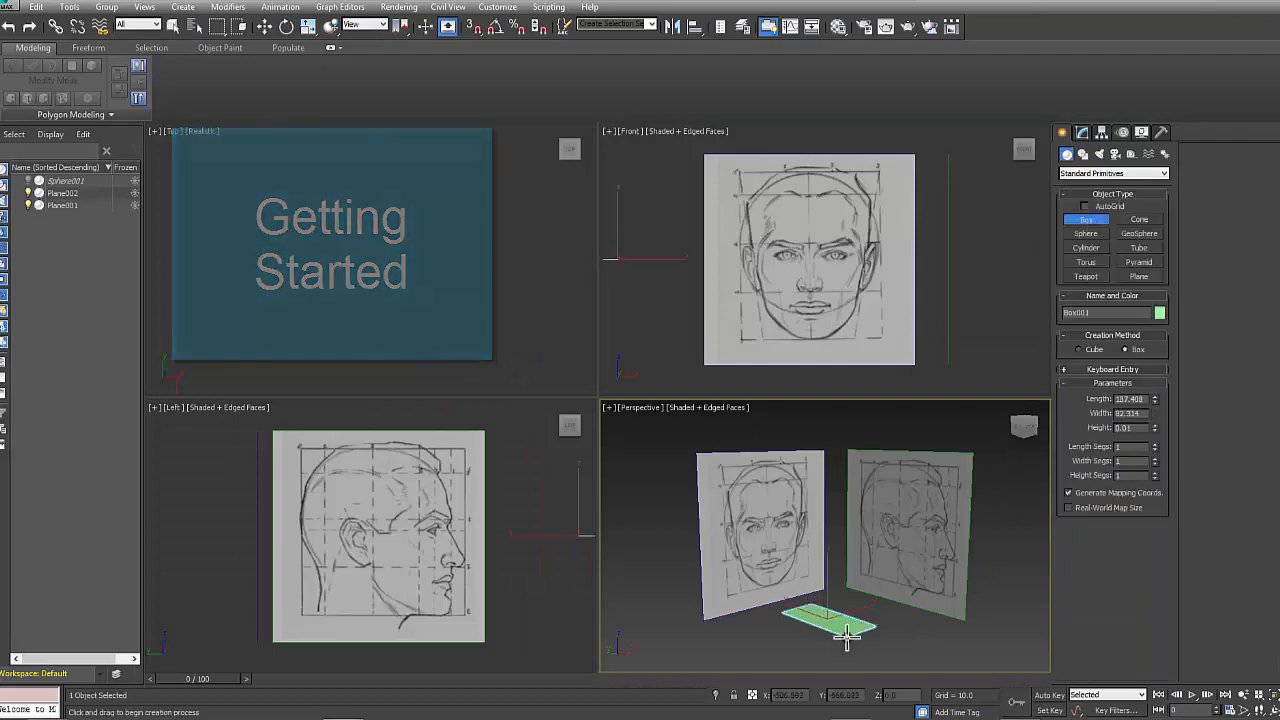
right_click(854, 574)
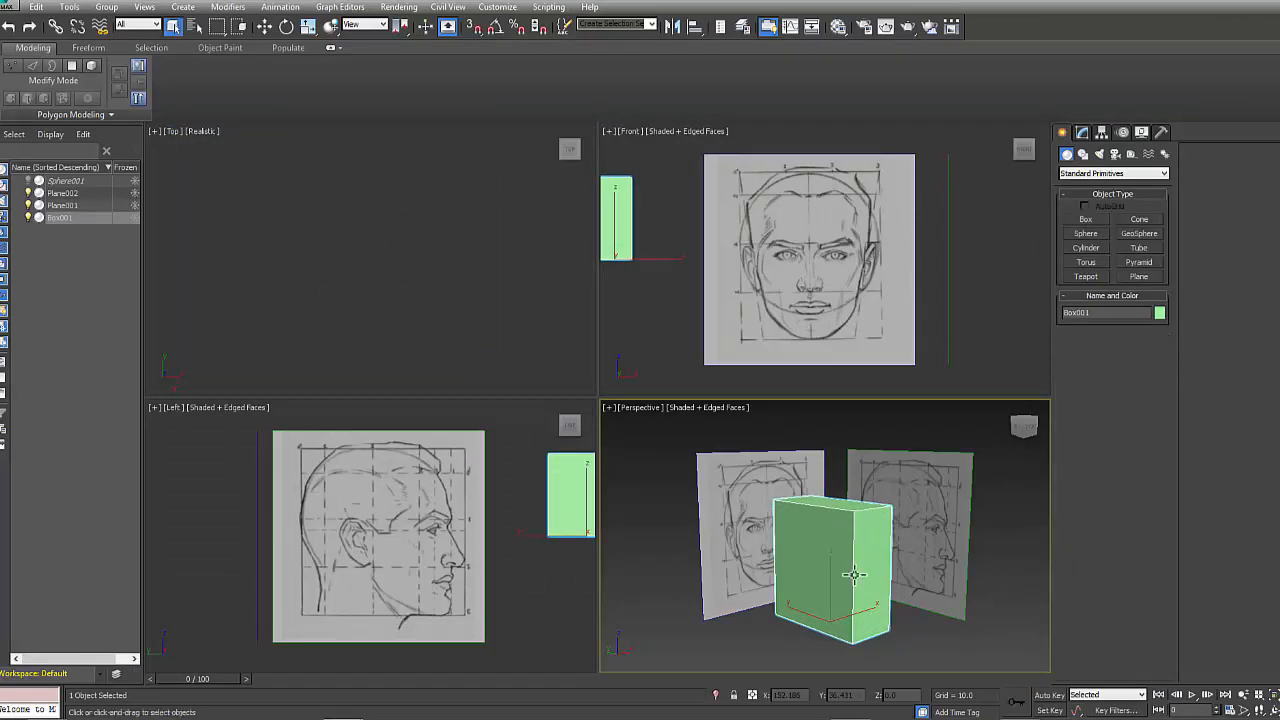
- Move the box to the world origin by setting its X and Y position to 0
key("w")
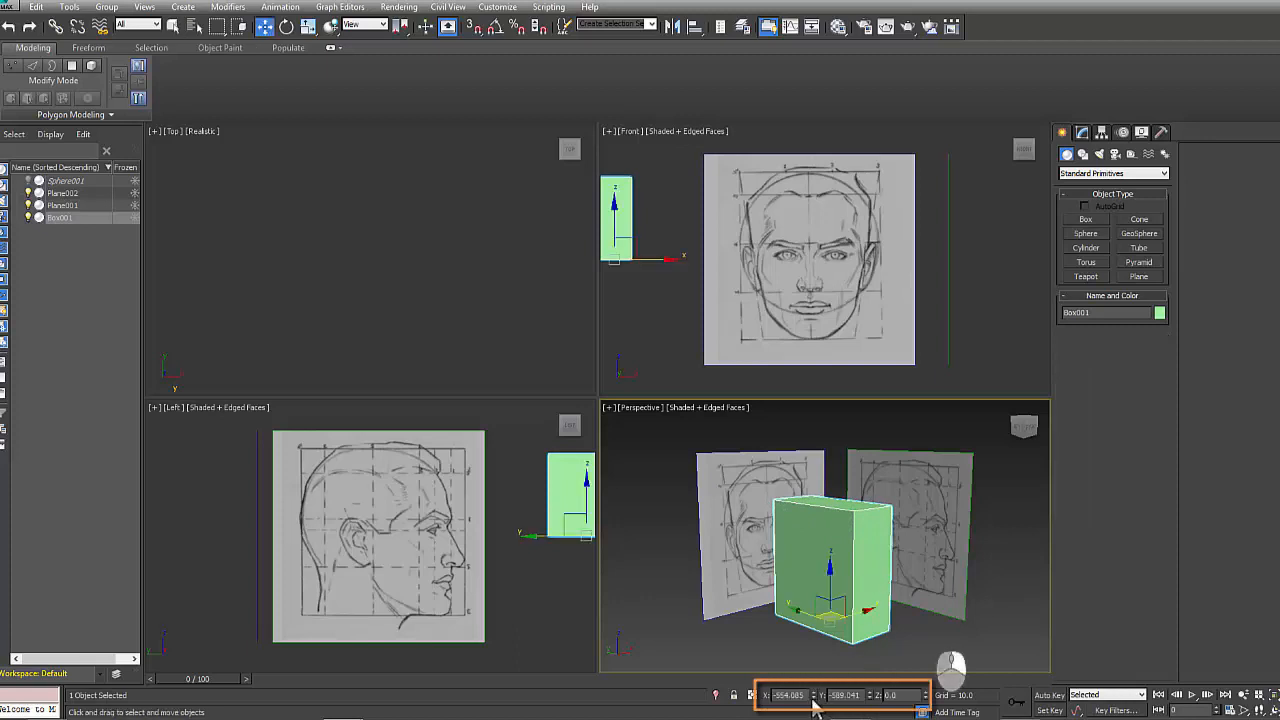
right_click(813, 695)
right_click(869, 695)
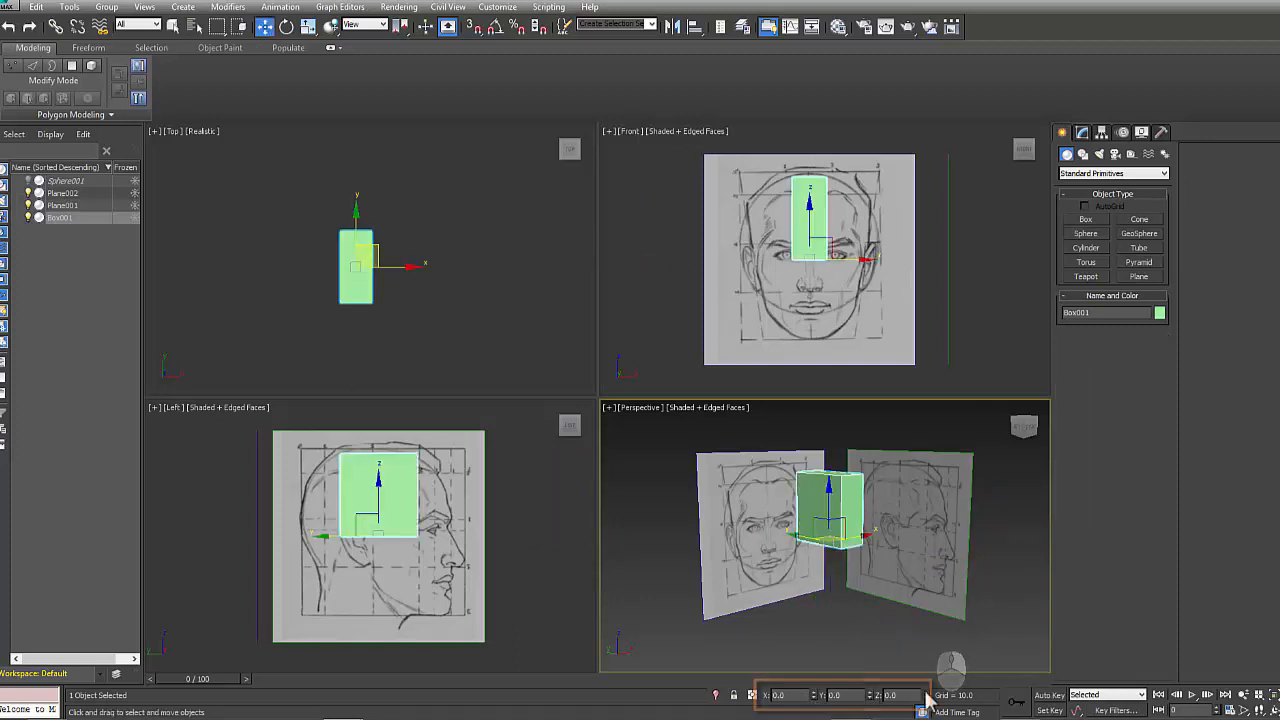
middle_click_drag(860, 556, 826, 600, "alt")
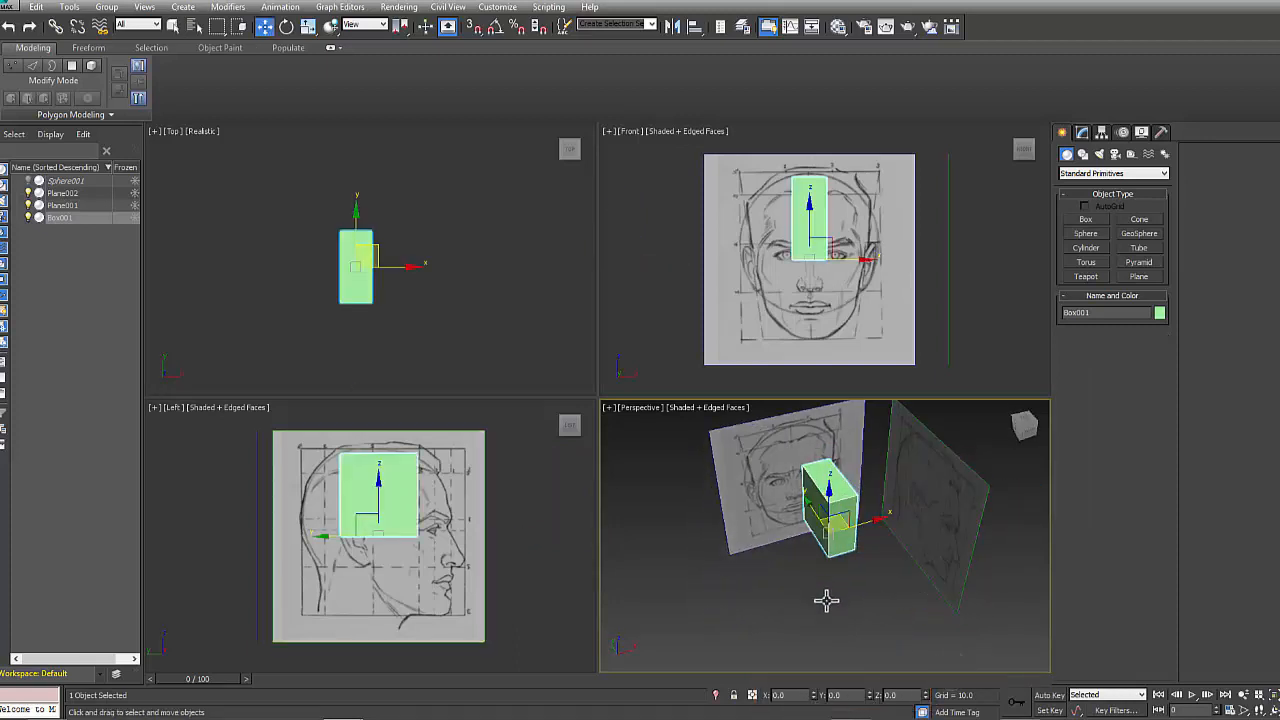
- Set the box's length, width and height segments to 2 each
left_click(1082, 133)
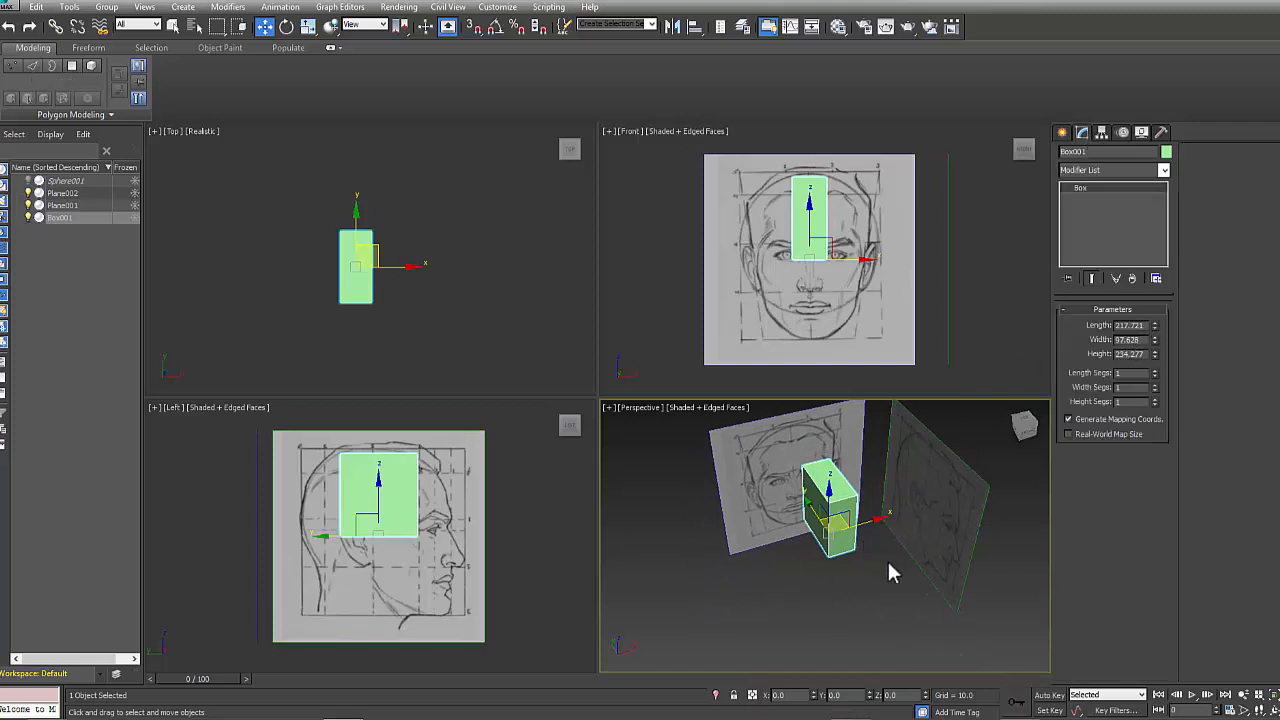
left_click(1155, 370)
left_click(1155, 385)
middle_click_drag(791, 614, 812, 590, "alt")
- Move the box straight down to chin level on the front reference, to about Z -221
left_click(805, 238)
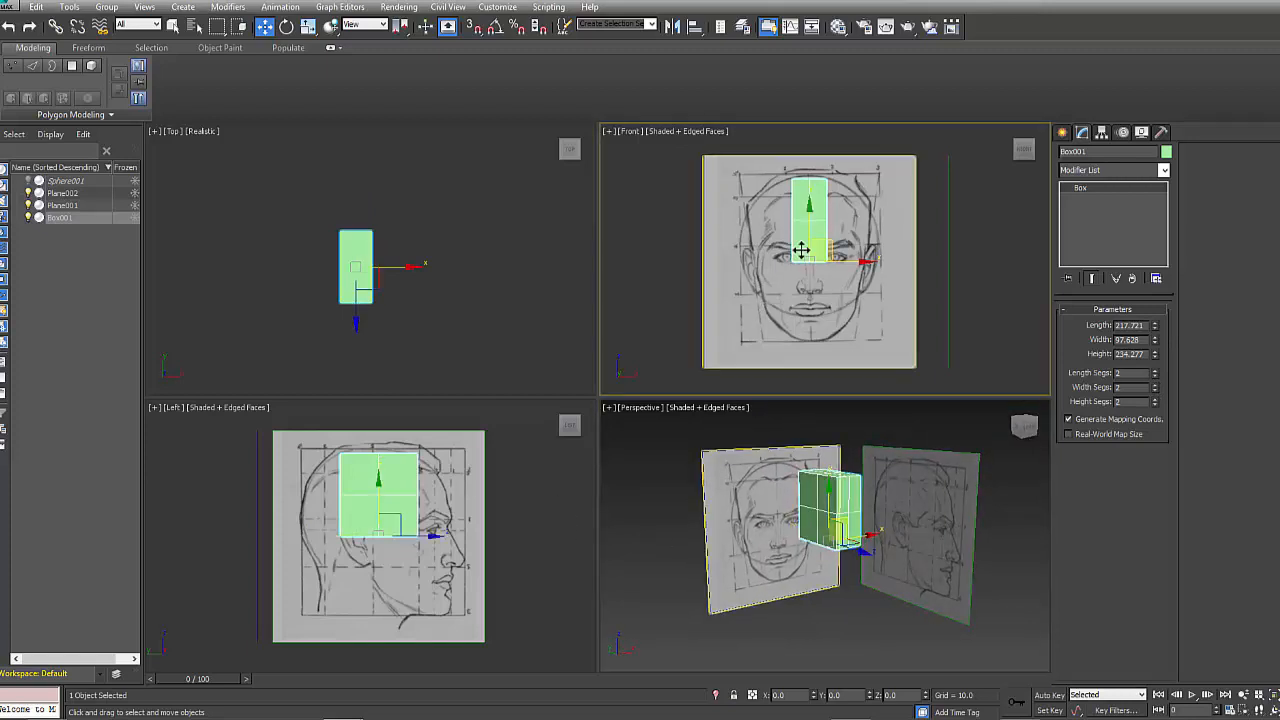
left_click_drag(811, 204, 817, 280)
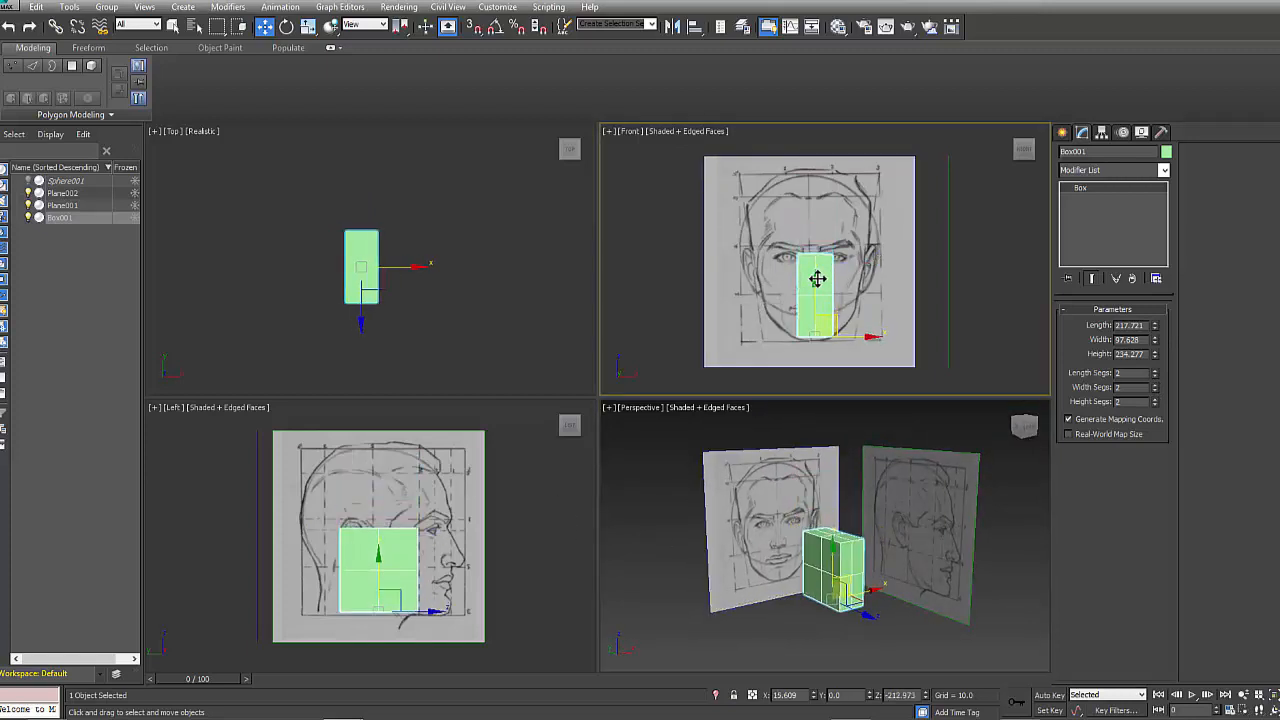
key("ctrl+z")
left_click_drag(810, 210, 908, 260)
- Scale the box uniformly to about 205% to match the head's height, and narrow its depth to about 118%
key("r")
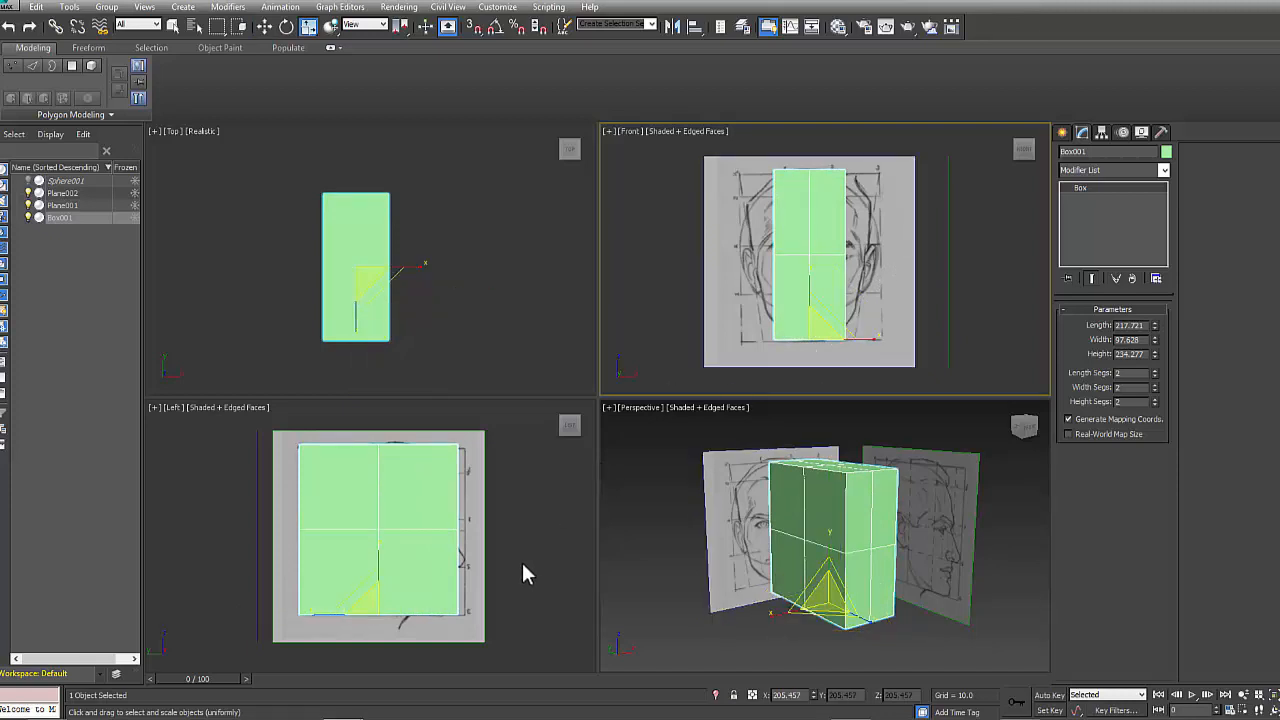
right_click(504, 584)
left_click_drag(314, 615, 352, 615)
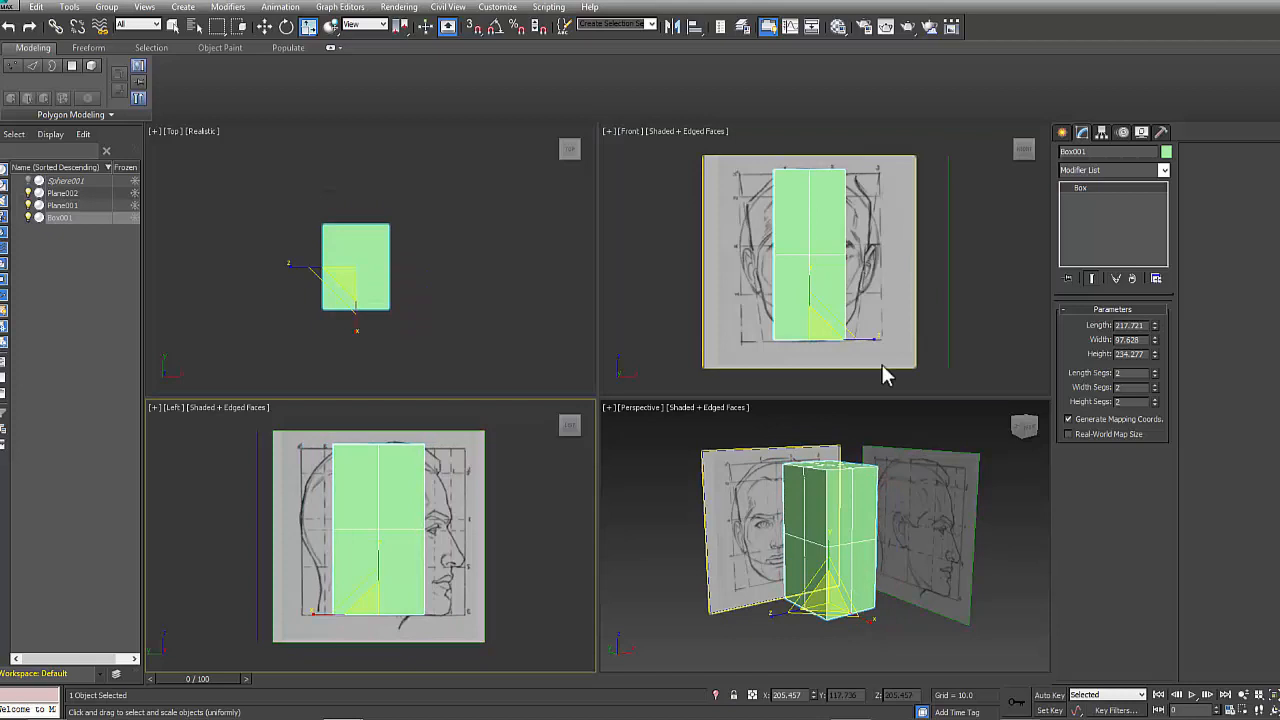
- Change the box's object color to blue
left_click(1166, 151)
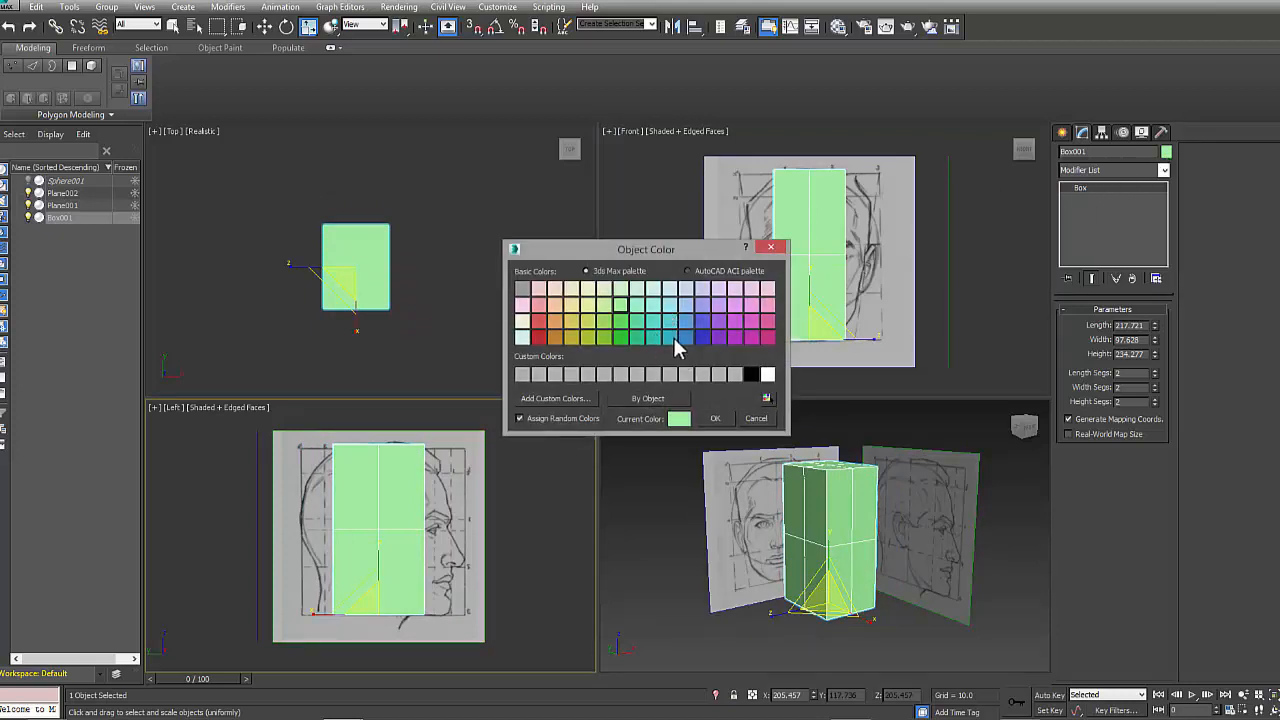
left_click(685, 337)
left_click(715, 418)
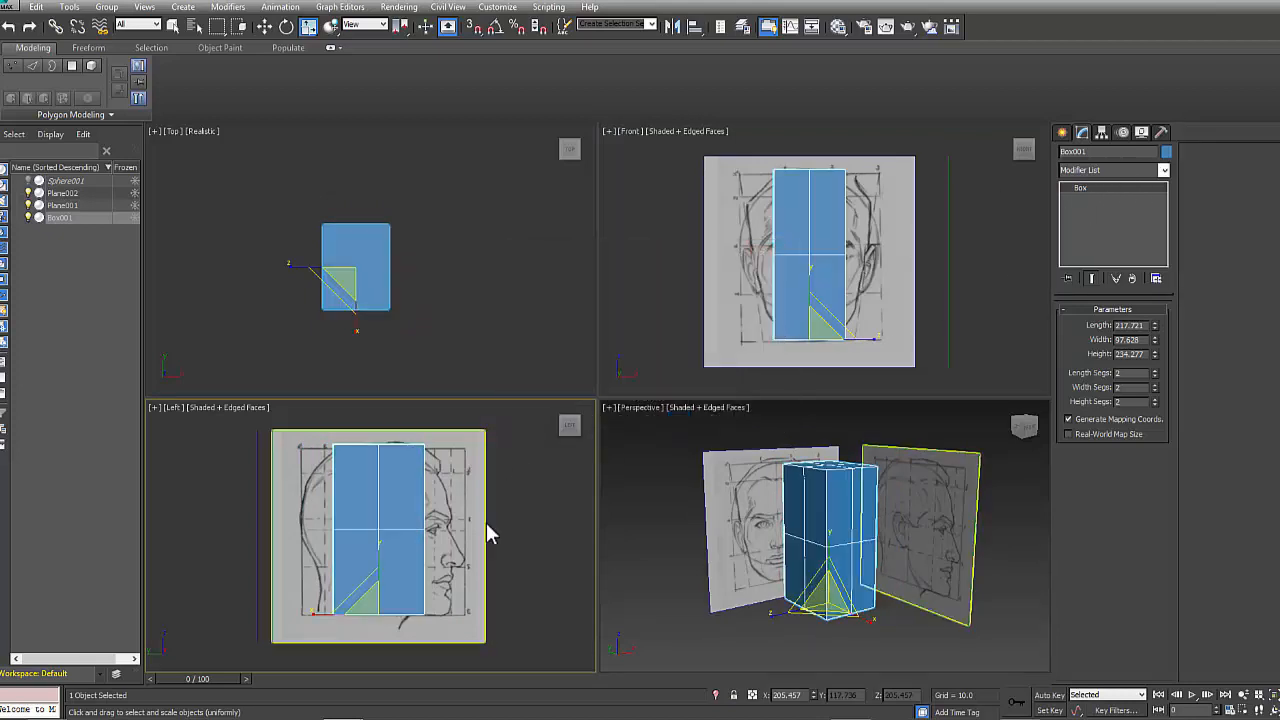
key("r")
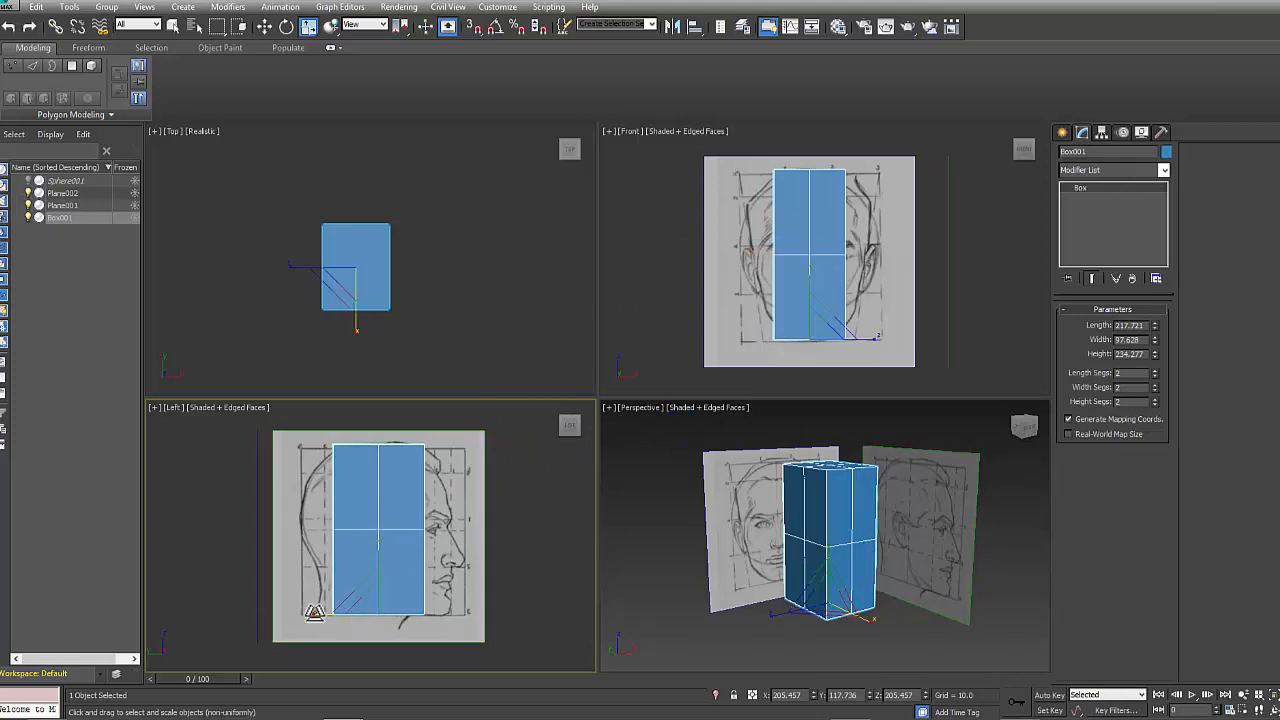
key("r")
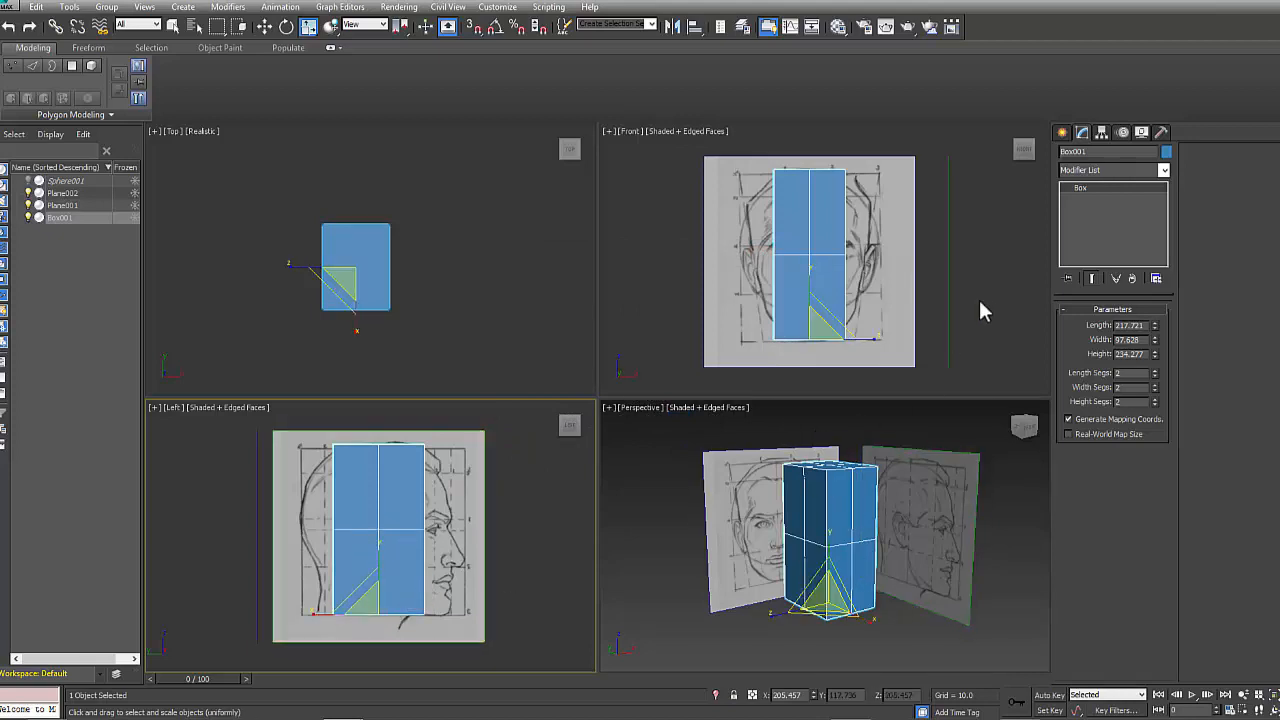
- Convert the box to an Editable Poly
left_click(838, 487)
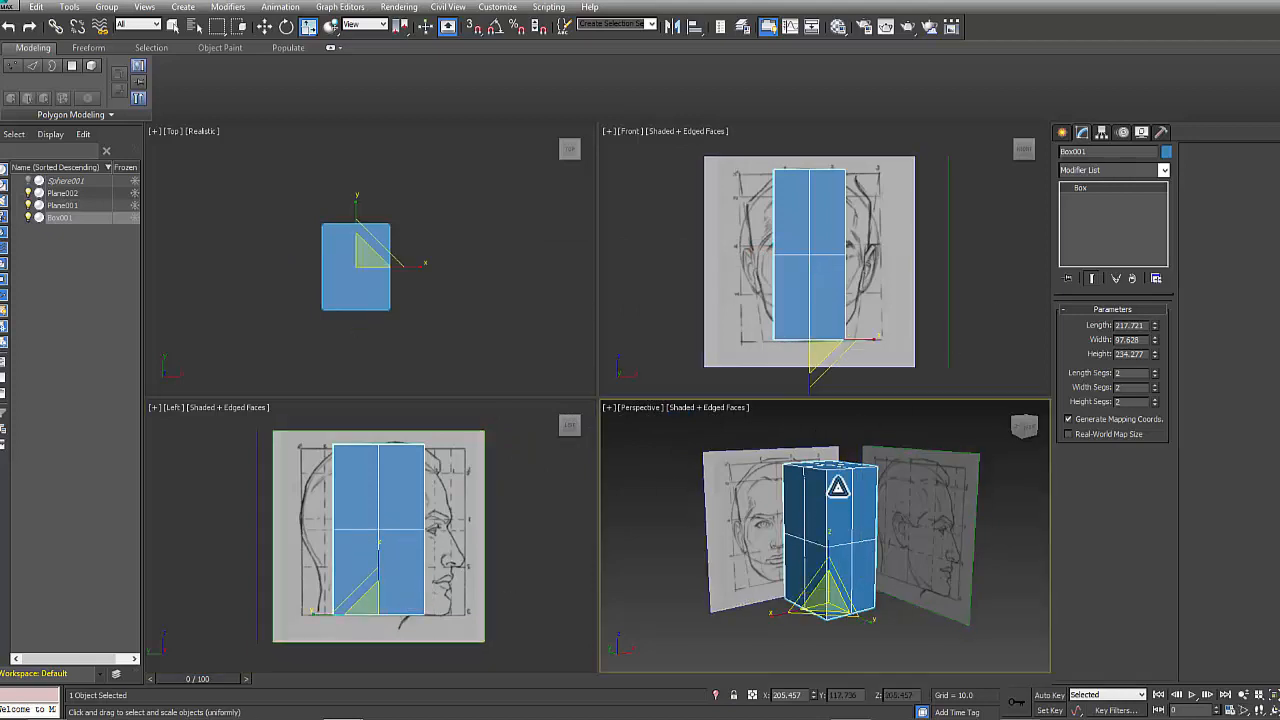
key("w")
right_click(838, 476)
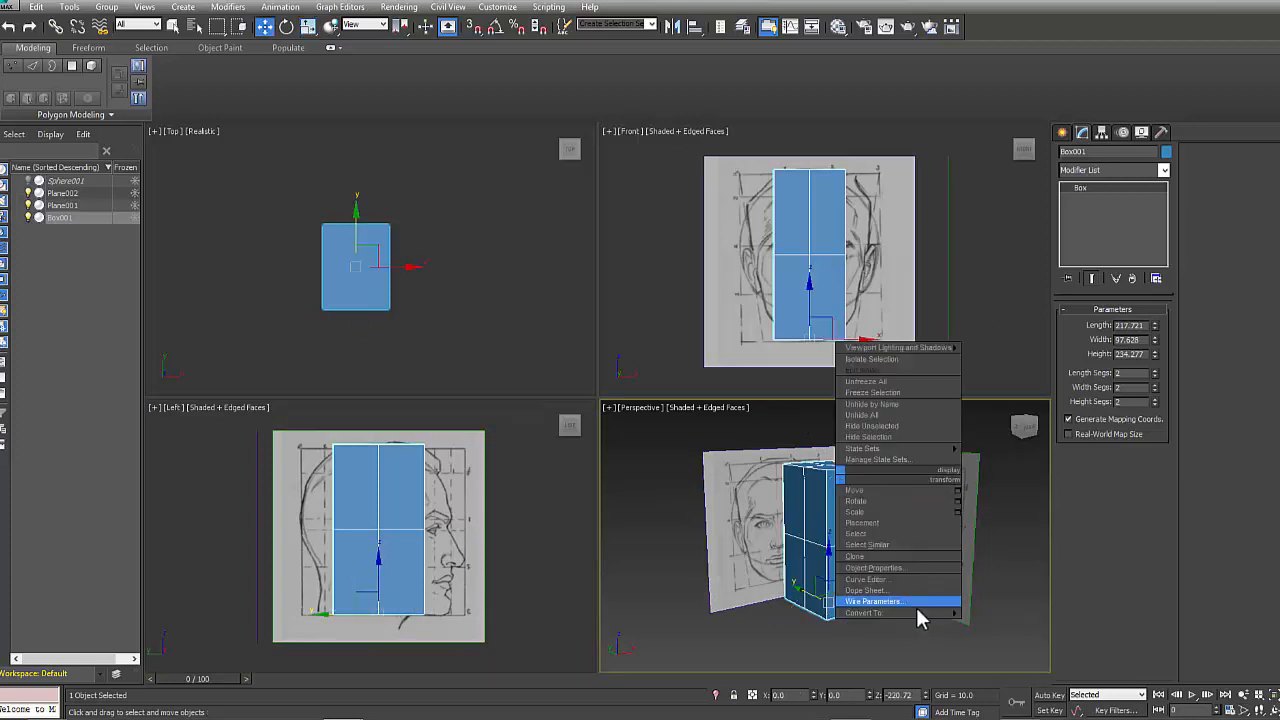
mouse_move(920, 612)
left_click(1010, 625)
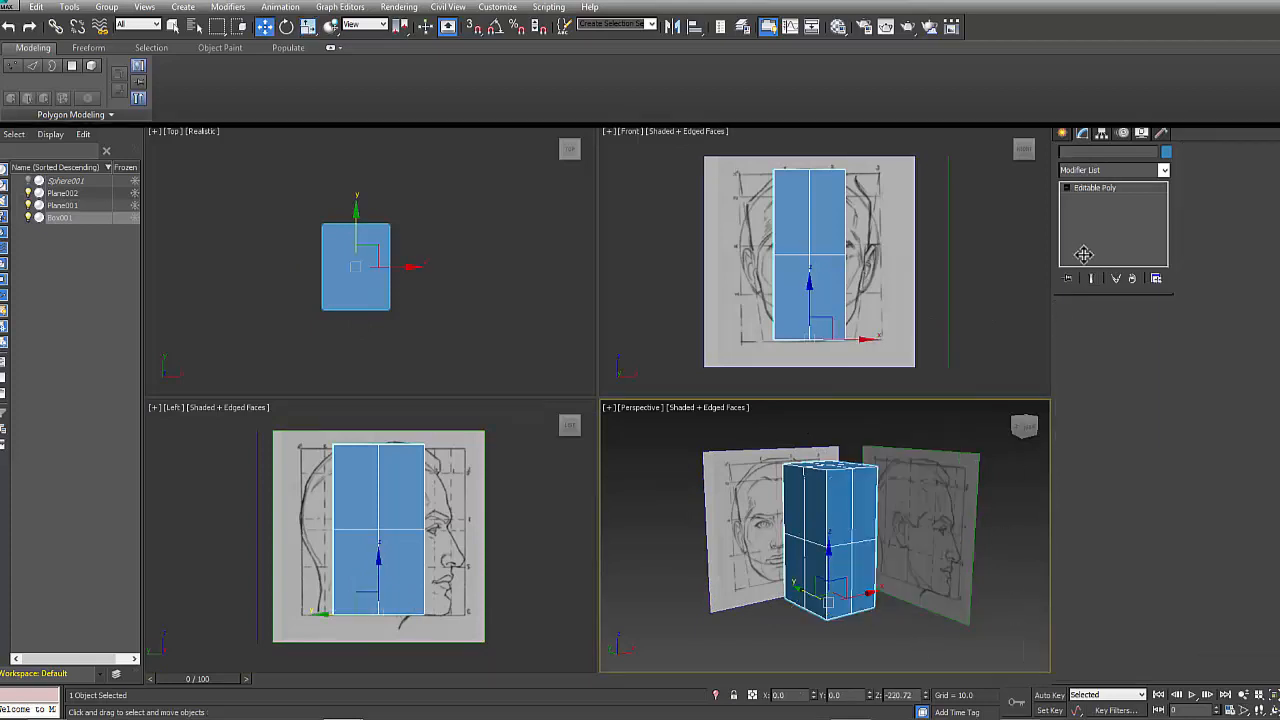
- In vertex mode, move the box's rear vertices in the Left view onto the profile's back-of-head and nape outline
left_click(1078, 328)
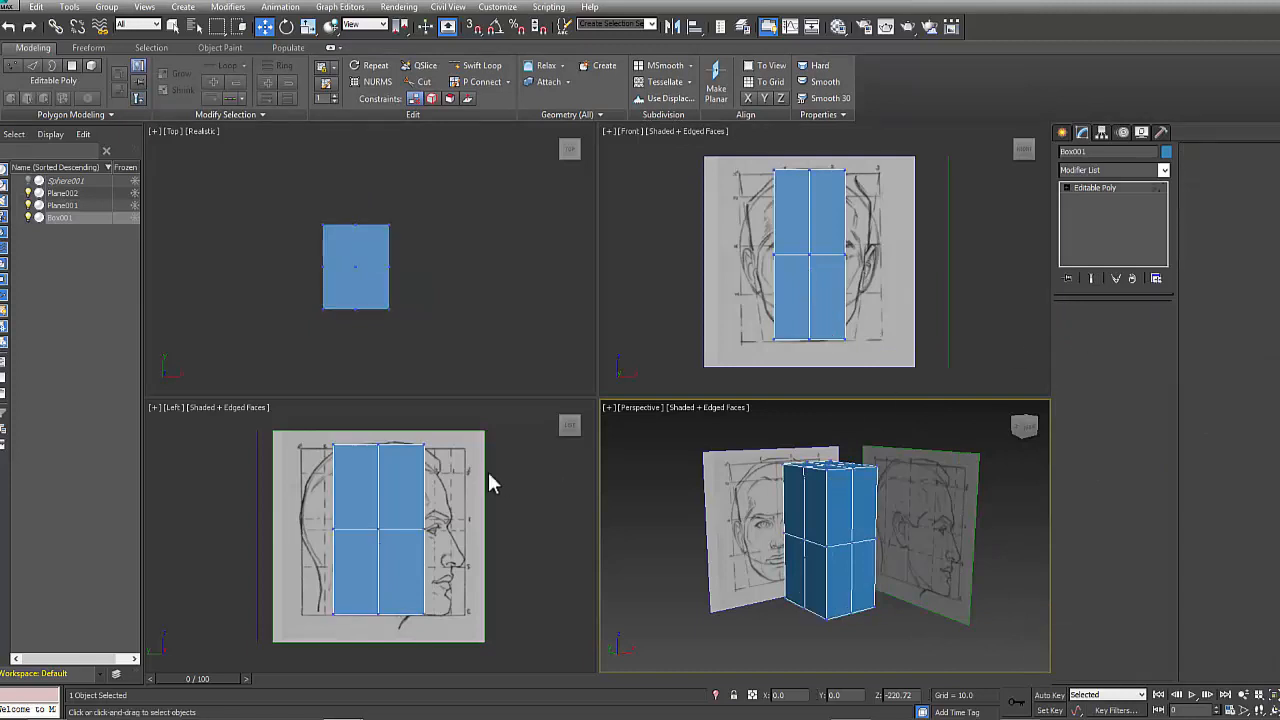
left_click_drag(314, 438, 300, 478)
mouse_move(349, 518)
left_mouse_down()
mouse_move(316, 550)
mouse_move(299, 531)
left_mouse_up()
mouse_move(350, 594)
left_mouse_down()
mouse_move(319, 643)
mouse_move(330, 574)
left_mouse_up()
- Turn on see-through display and move the lower vertices in the Left view to follow the profile's jaw and chin
key("alt+x")
left_click_drag(383, 590, 366, 625)
mouse_move(383, 613)
left_mouse_down()
mouse_move(383, 600)
mouse_move(413, 620)
mouse_move(375, 598)
left_mouse_up()
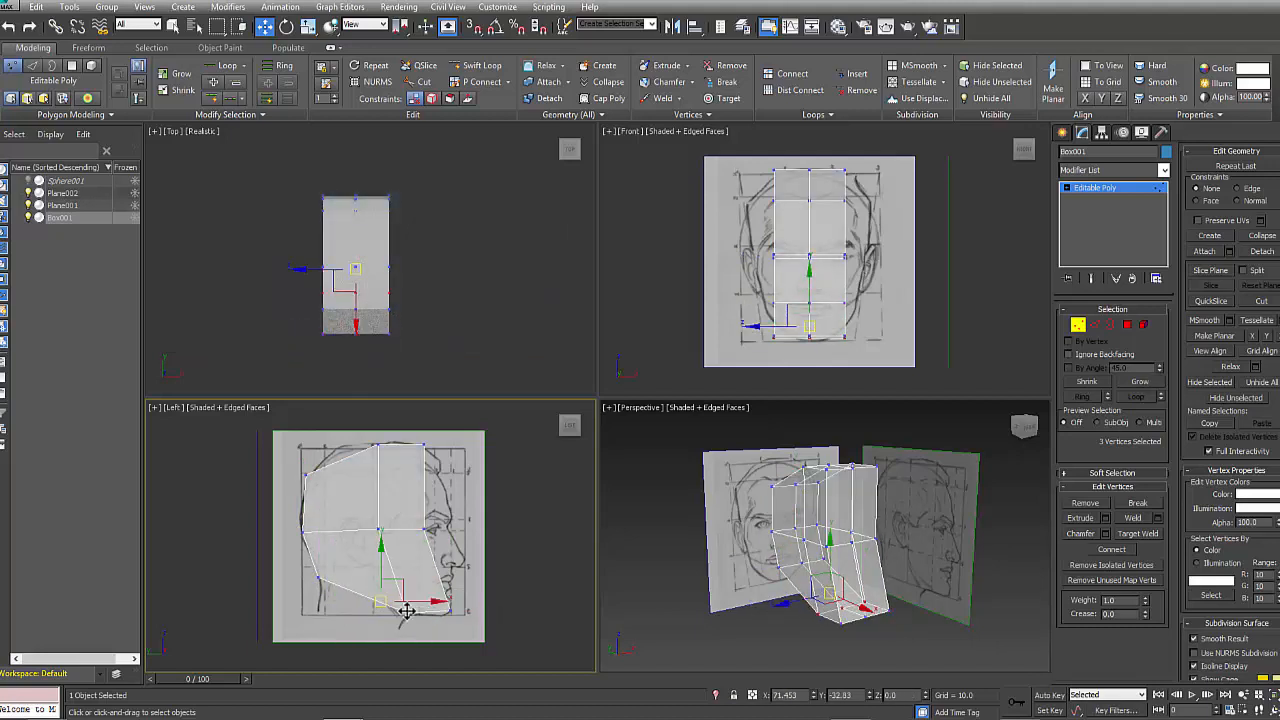
mouse_move(405, 610)
left_mouse_down()
mouse_move(372, 594)
mouse_move(409, 617)
mouse_move(399, 613)
left_mouse_up()
- In the Left view, move the front middle vertices to the bridge of the nose and adjust the side's center vertices
left_click_drag(434, 544, 418, 524)
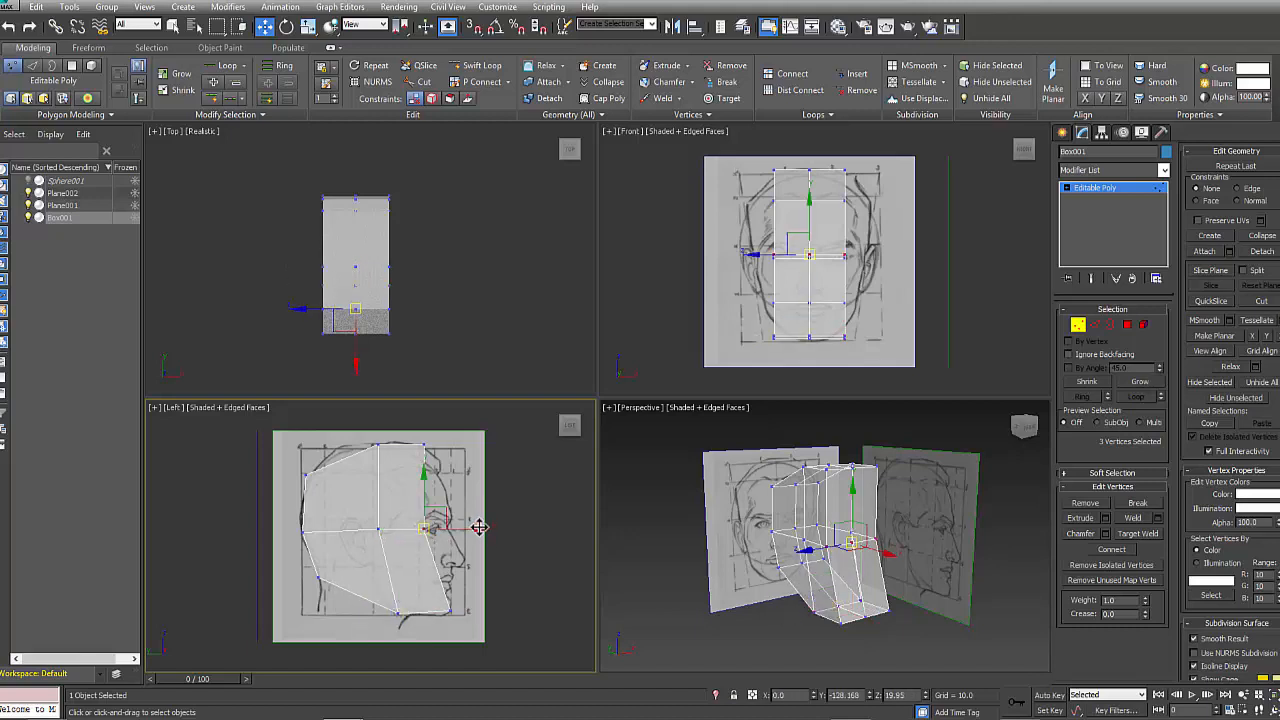
scroll(445, 520, "up", 5)
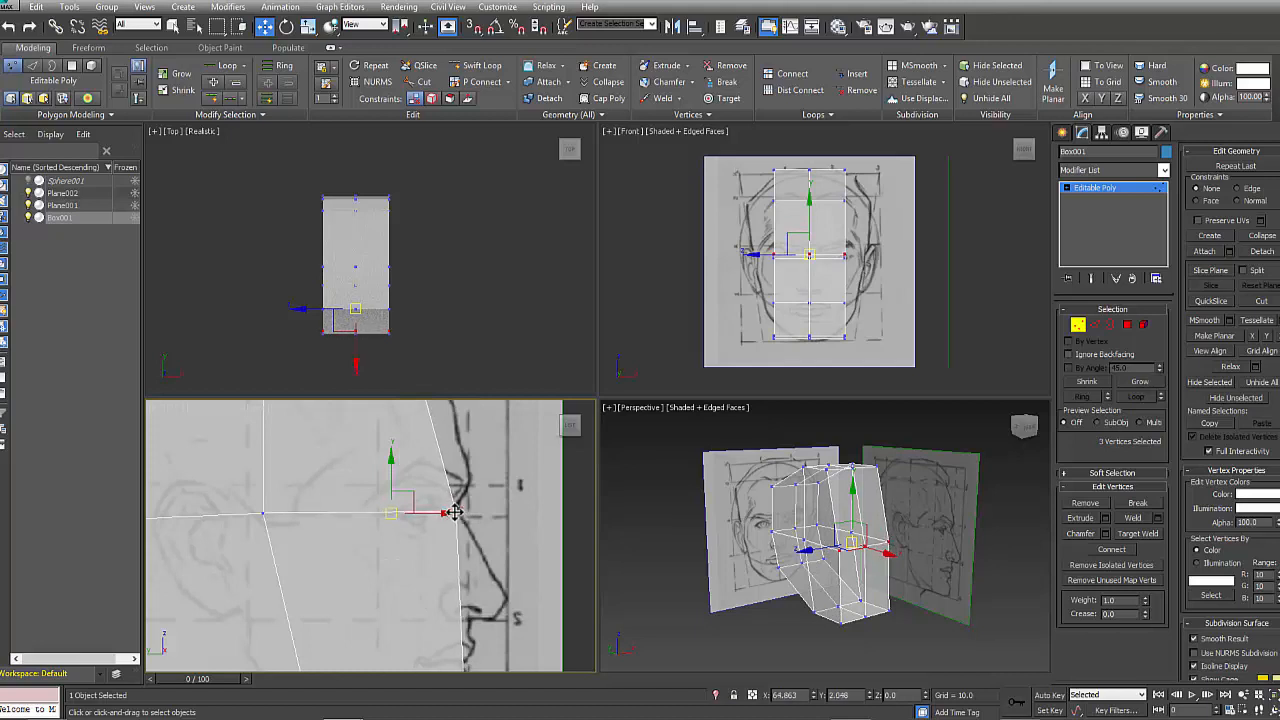
left_click(456, 514)
left_click_drag(237, 554, 285, 492)
left_click_drag(280, 496, 294, 517)
- Move the upper front vertices in the Left view onto the profile's forehead outline
scroll(360, 577, "down", 5)
middle_click_drag(362, 576, 401, 581)
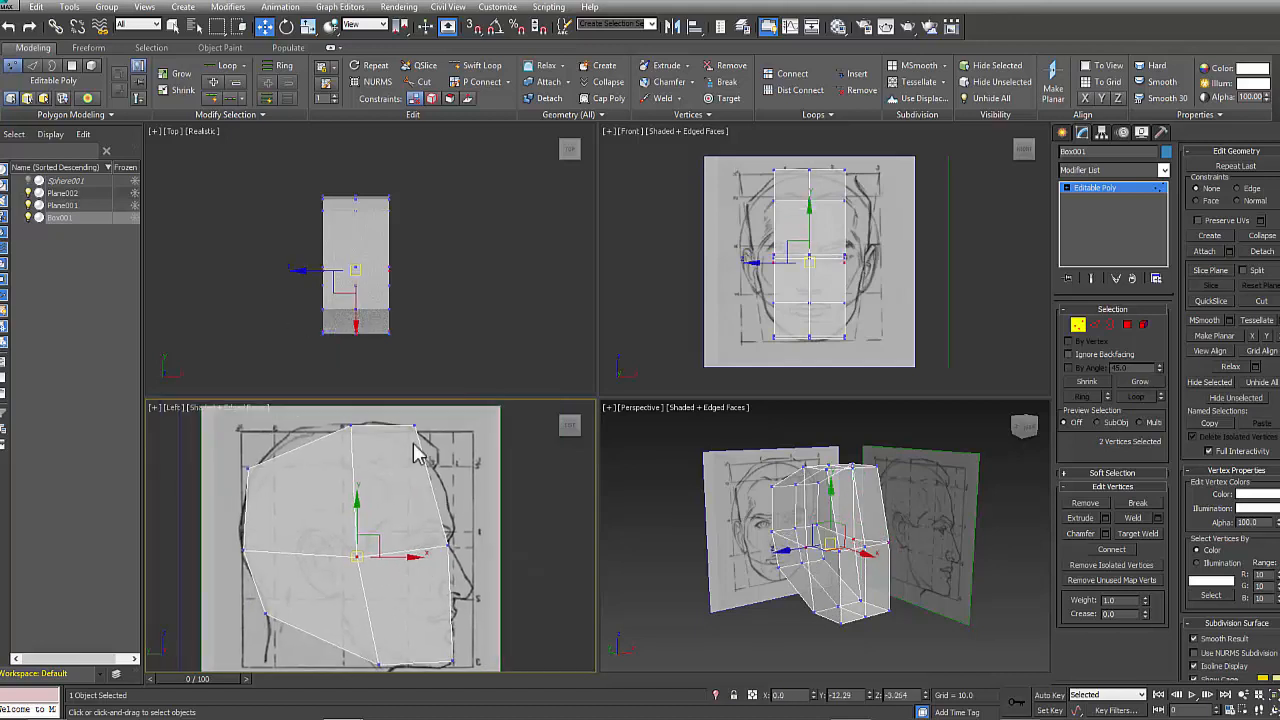
left_click_drag(404, 441, 459, 482)
middle_click_drag(438, 555, 449, 515)
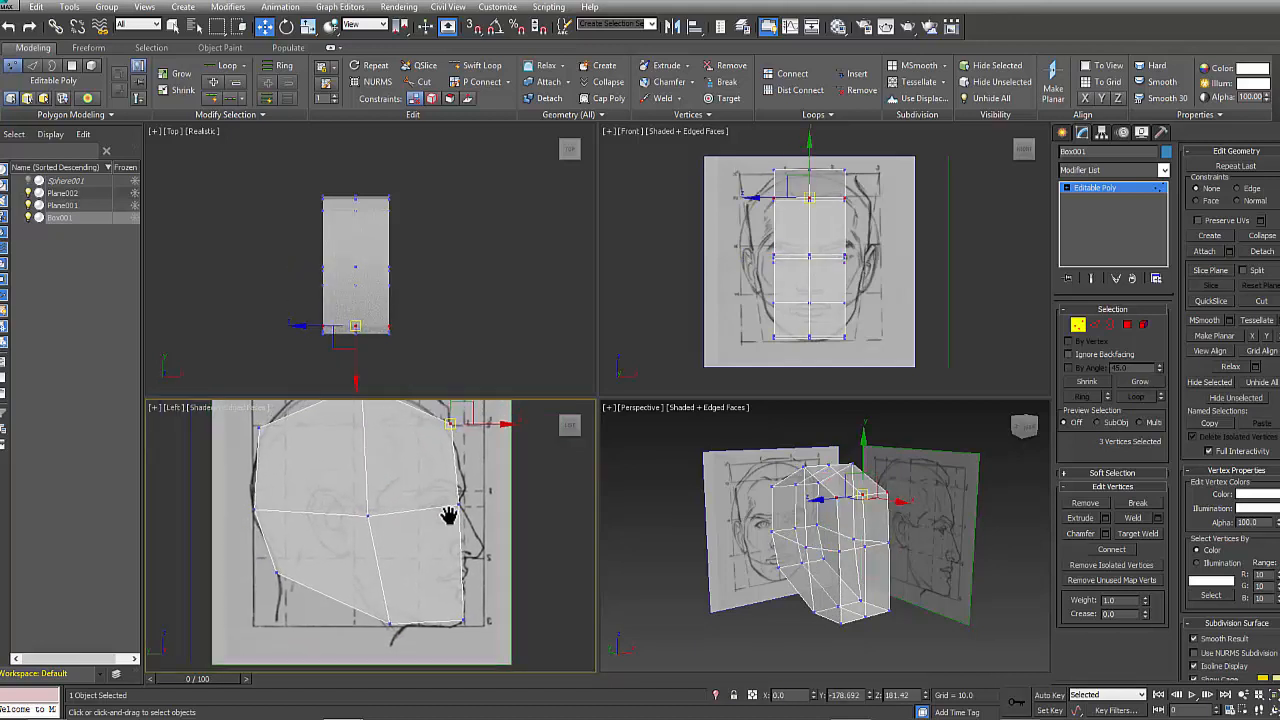
- In the Front view, move the left-hand column of vertices outward to match the outline of the skull, cheek and jaw
middle_click_drag(800, 237, 793, 228)
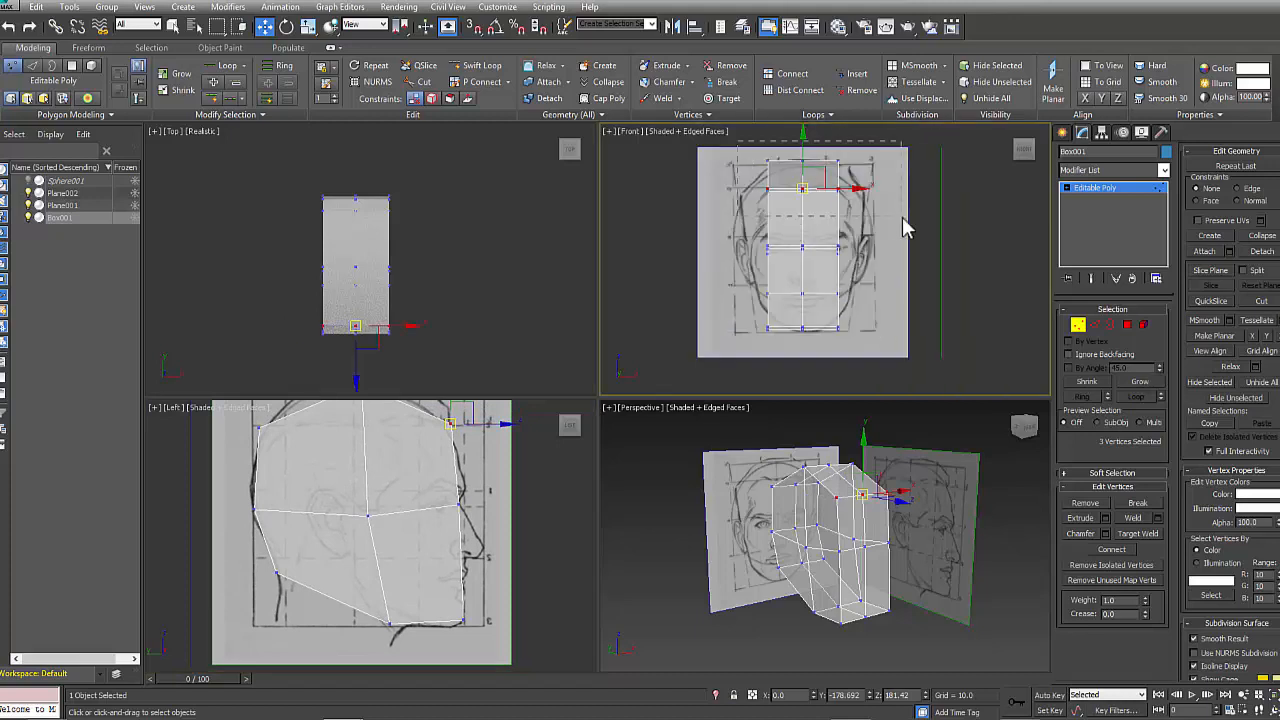
left_click_drag(903, 217, 901, 216)
left_click_drag(759, 157, 744, 199)
mouse_move(752, 233)
left_mouse_down()
mouse_move(785, 263)
mouse_move(745, 254)
left_mouse_up()
left_click_drag(755, 308, 826, 342)
left_click(822, 246)
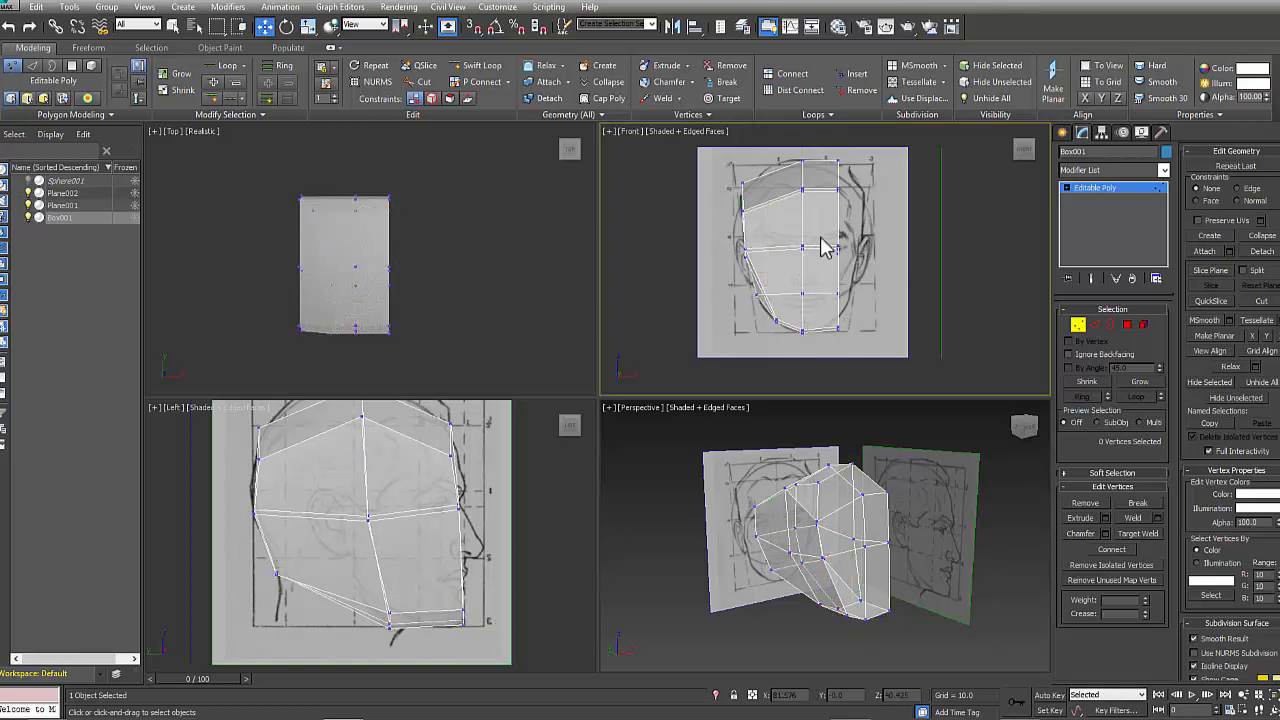
left_click(748, 181)
left_click(772, 172)
- Delete the polygons of the unshaped half on the Front view's right side and turn off see-through display
mouse_move(806, 550)
middle_mouse_down("alt")
mouse_move(874, 543)
mouse_move(800, 537)
mouse_move(808, 568)
middle_mouse_up("alt")
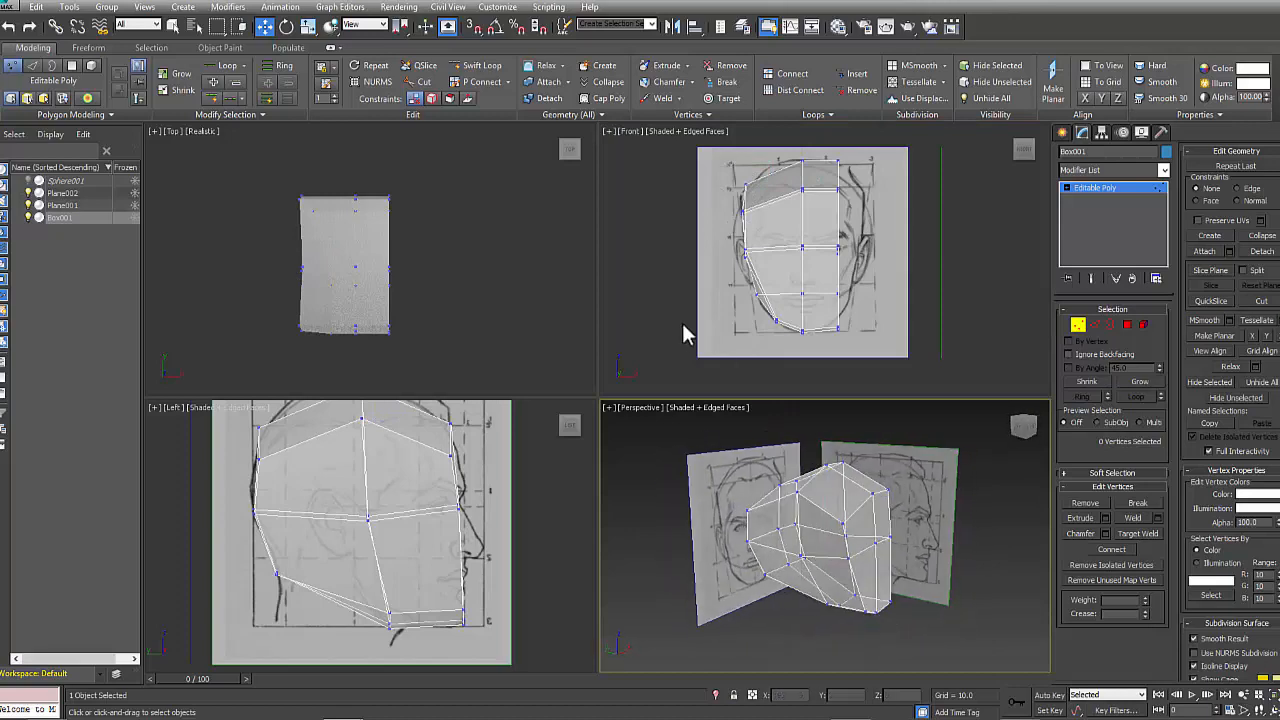
middle_click_drag(736, 324, 749, 349)
middle_click_drag(852, 549, 862, 585, "alt")
middle_click_drag(862, 585, 794, 569)
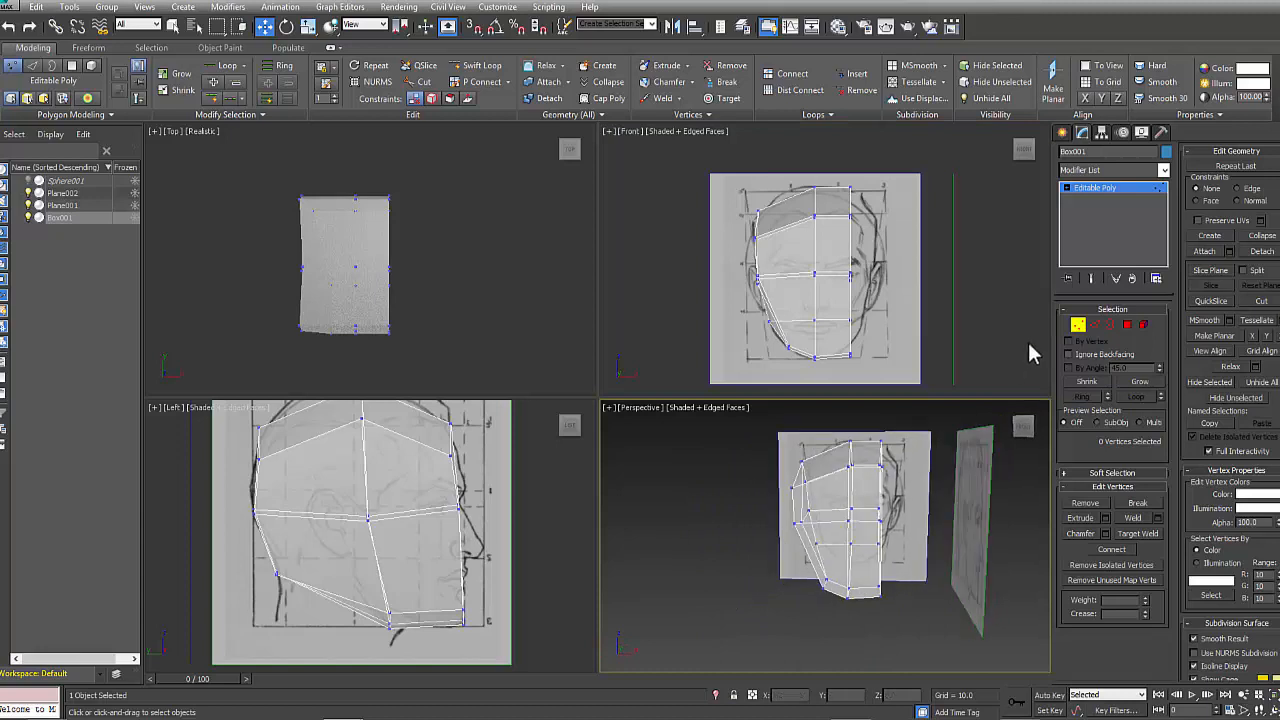
left_click(1128, 325)
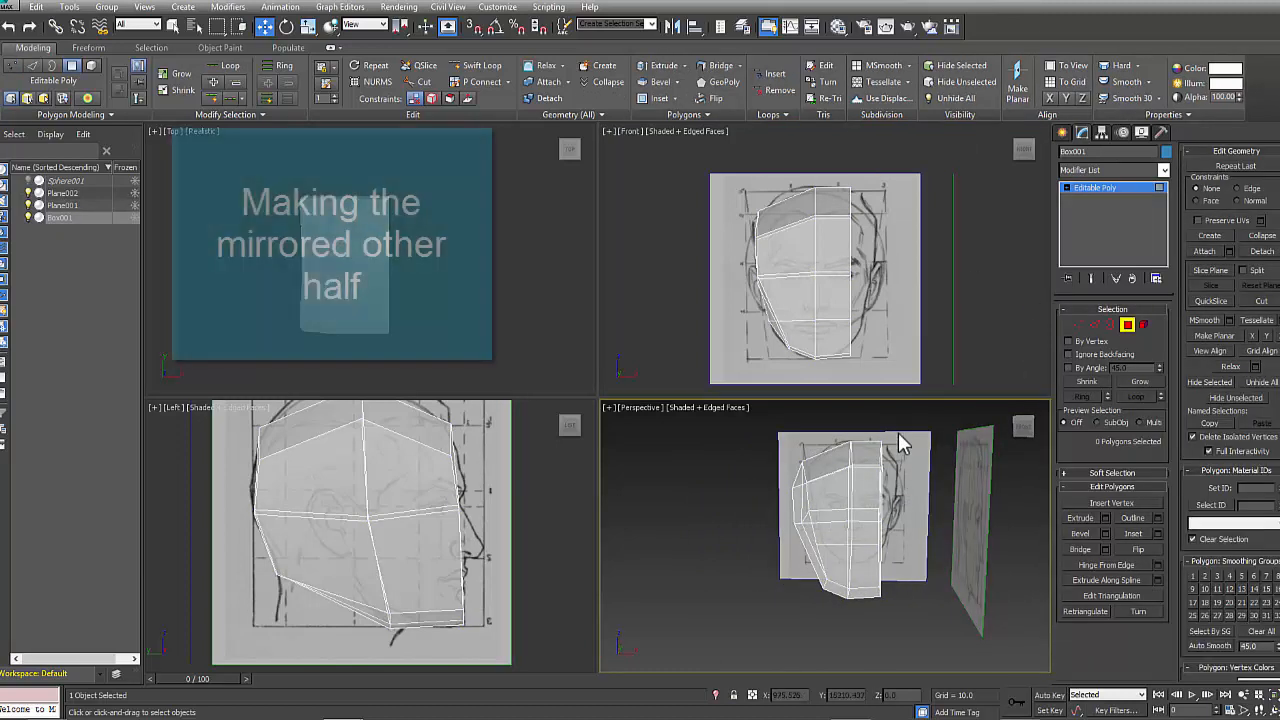
left_click(900, 597)
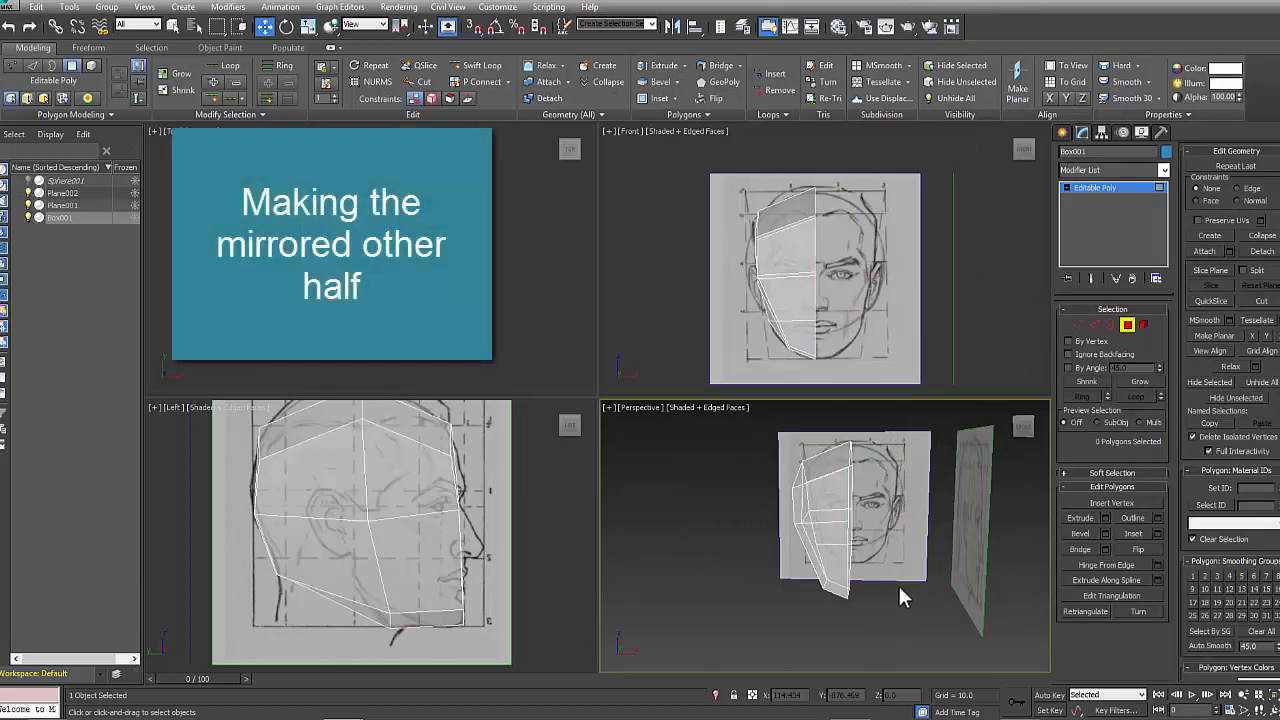
key("alt+x")
middle_click_drag(803, 491, 854, 514, "alt")
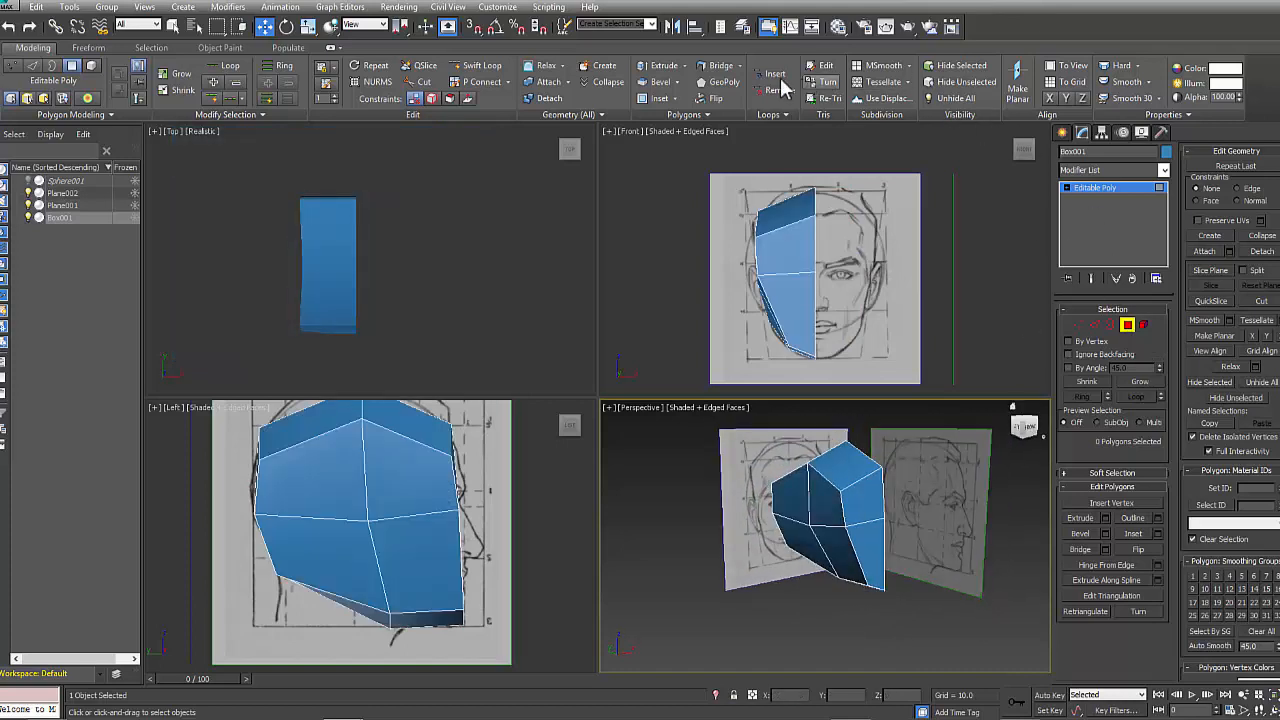
- Leave polygon mode and mirror the half head across the X axis as an instance with an offset of 0
left_click(1127, 325)
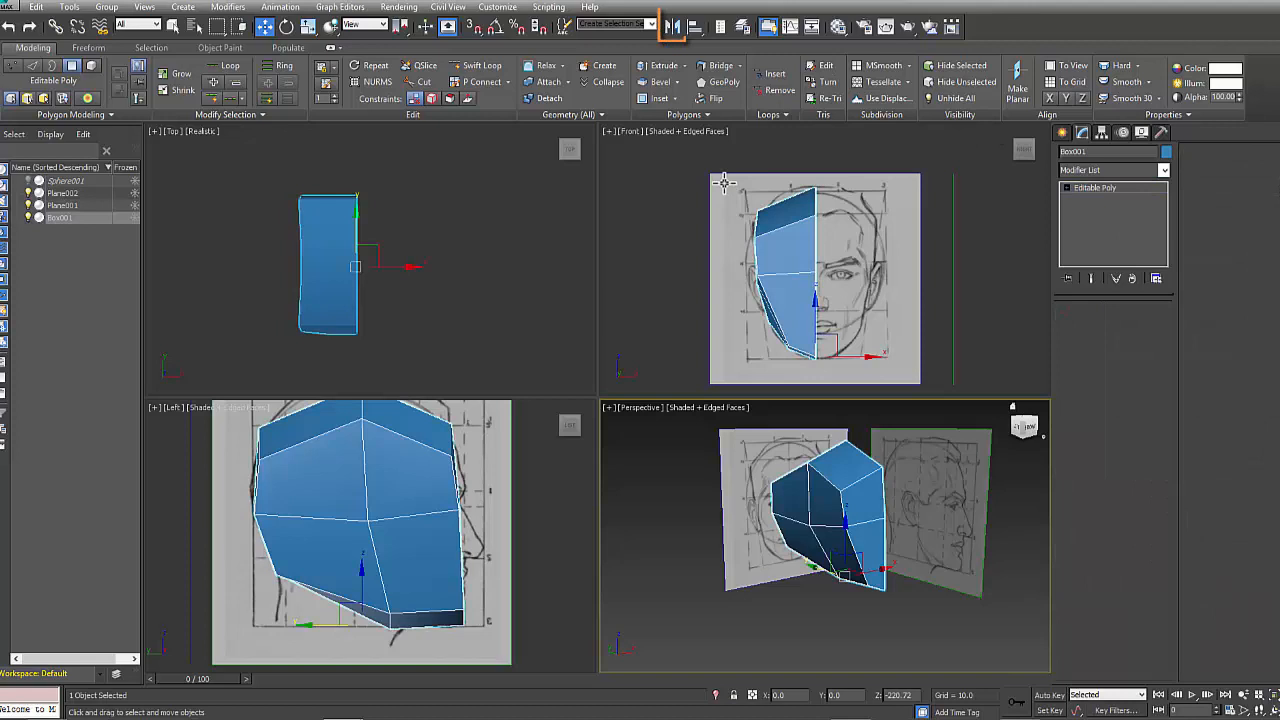
left_click(672, 27)
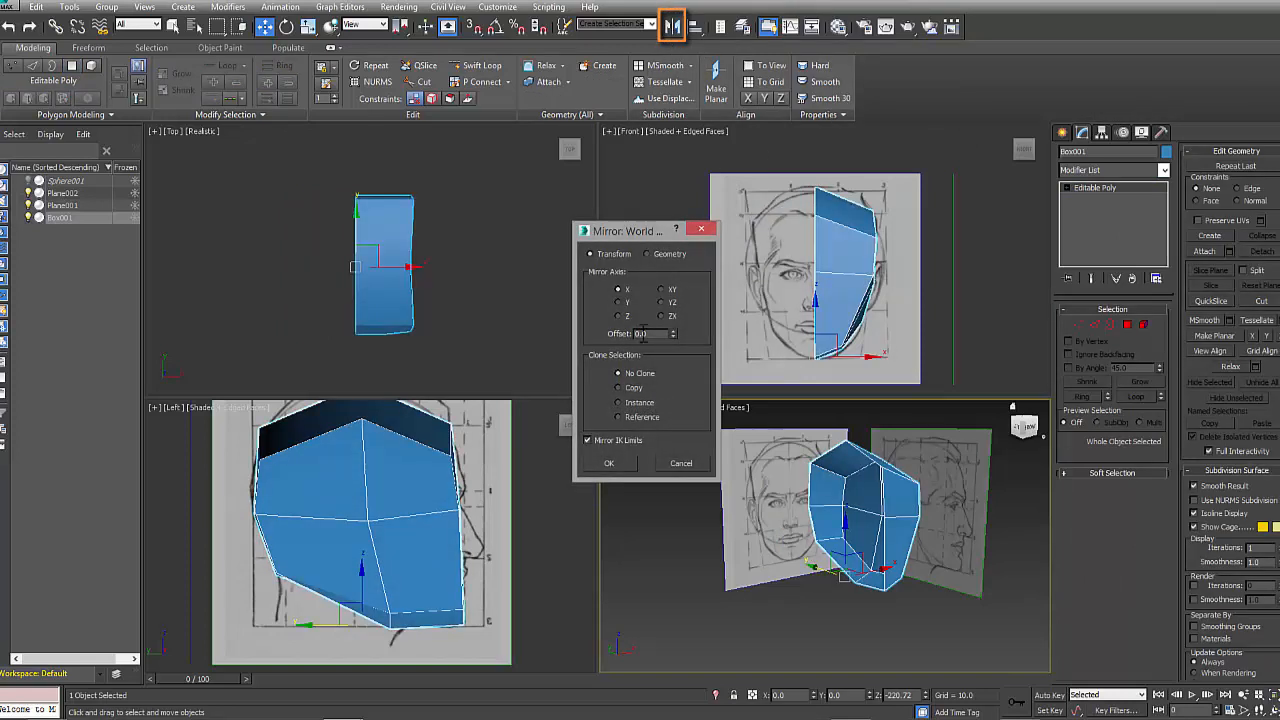
left_click(630, 402)
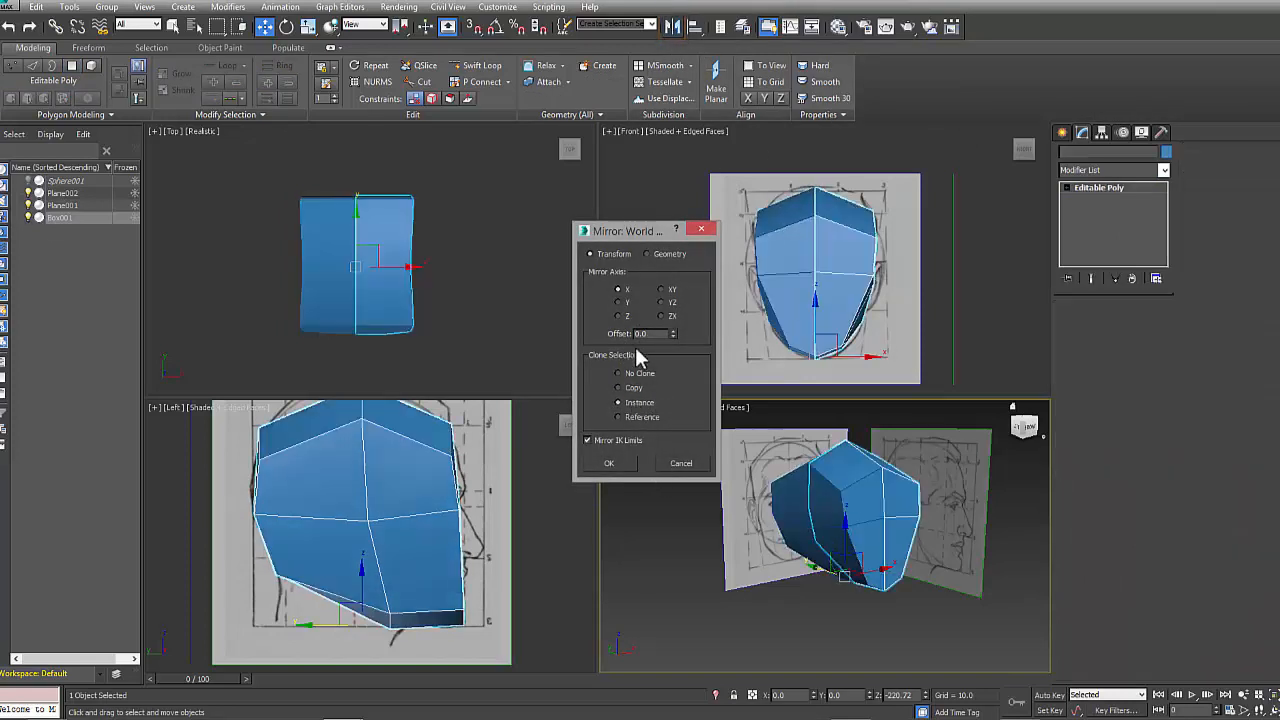
left_click(620, 461)
- Try moving a vertex on the side of the original half to test the mirrored instance, and undo the move
middle_click_drag(983, 563, 955, 568, "alt")
left_click(1077, 323)
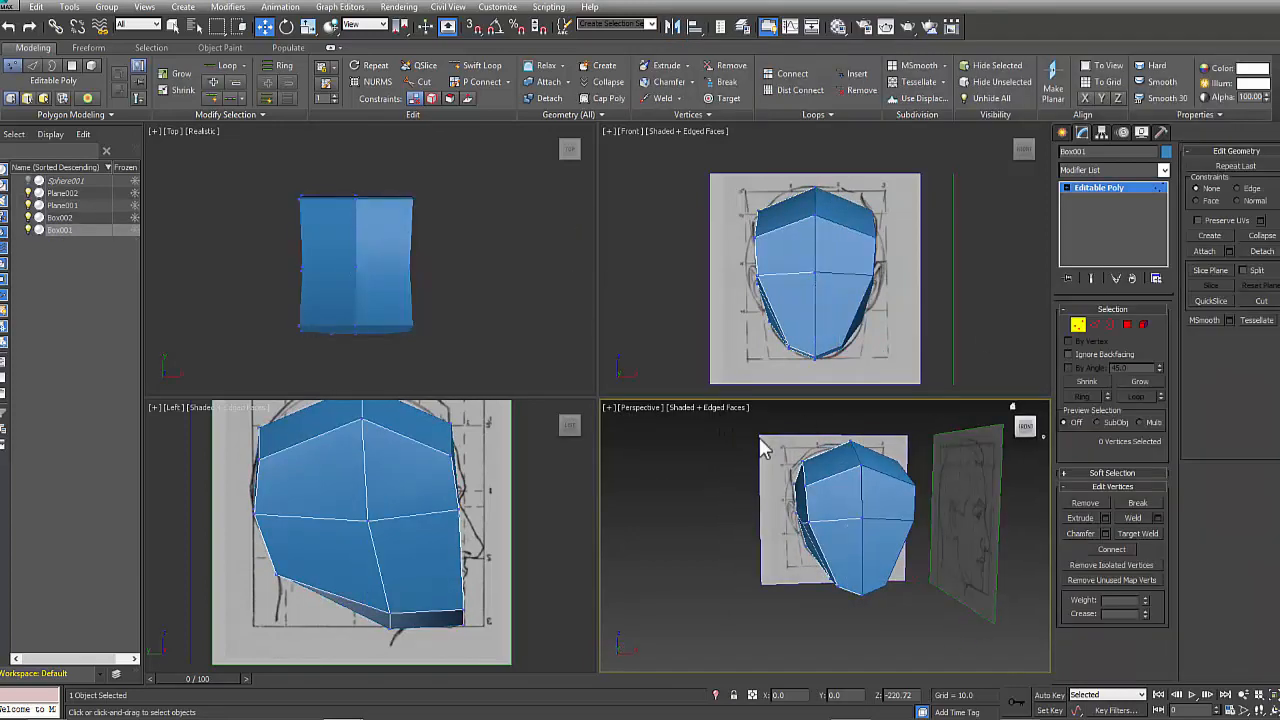
left_click_drag(820, 465, 788, 451)
key("ctrl+z")
left_click(1077, 323)
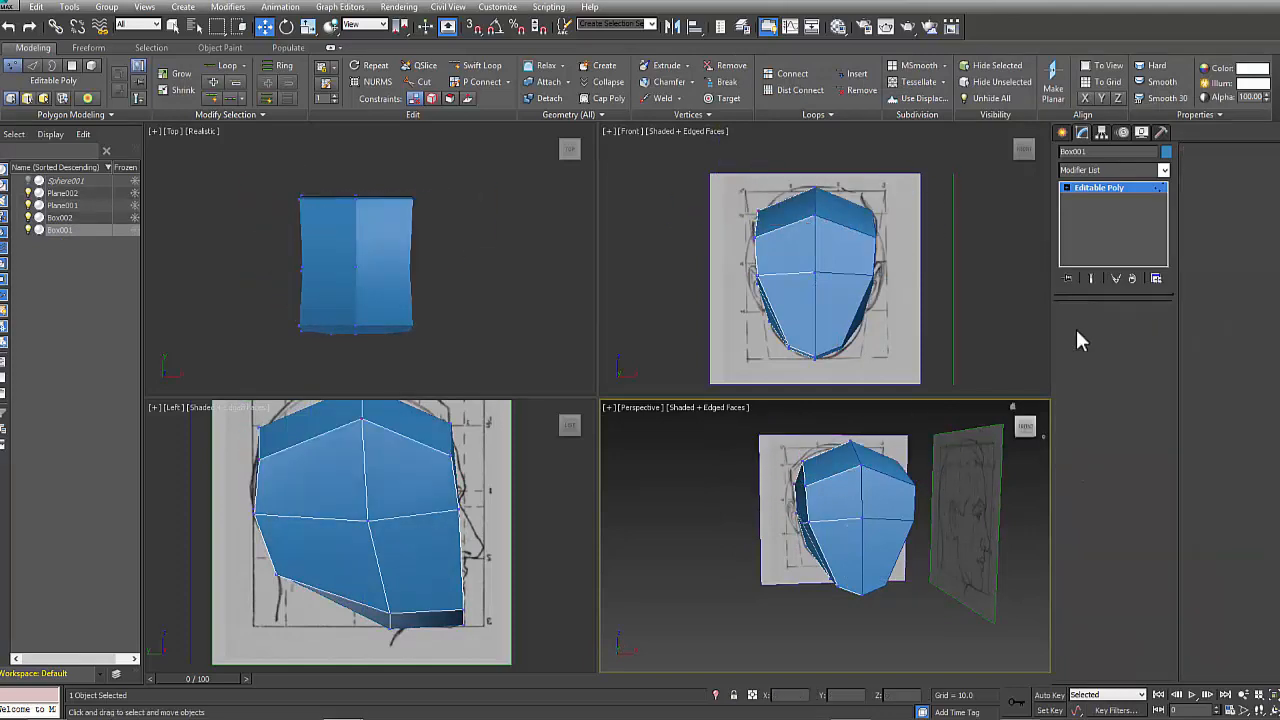
- Add a MeshSmooth modifier to the half head and reselect the original half
left_click(1082, 170)
type("meshs")
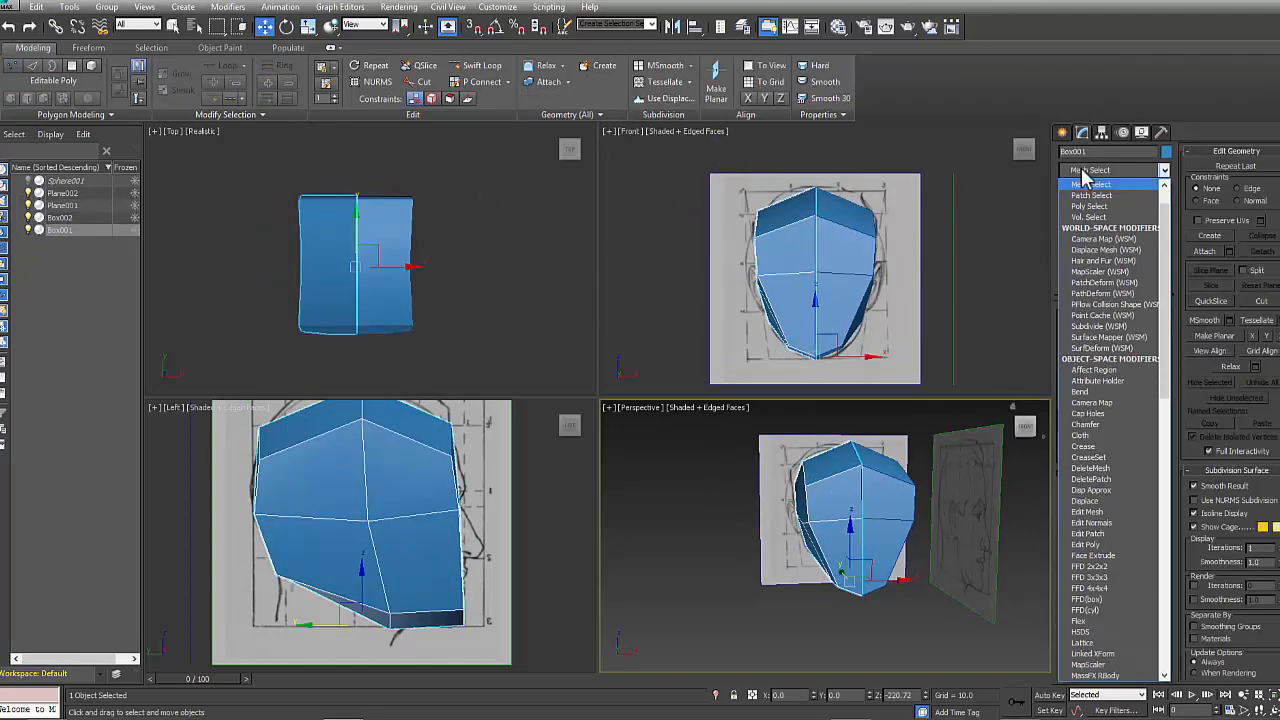
key("Return")
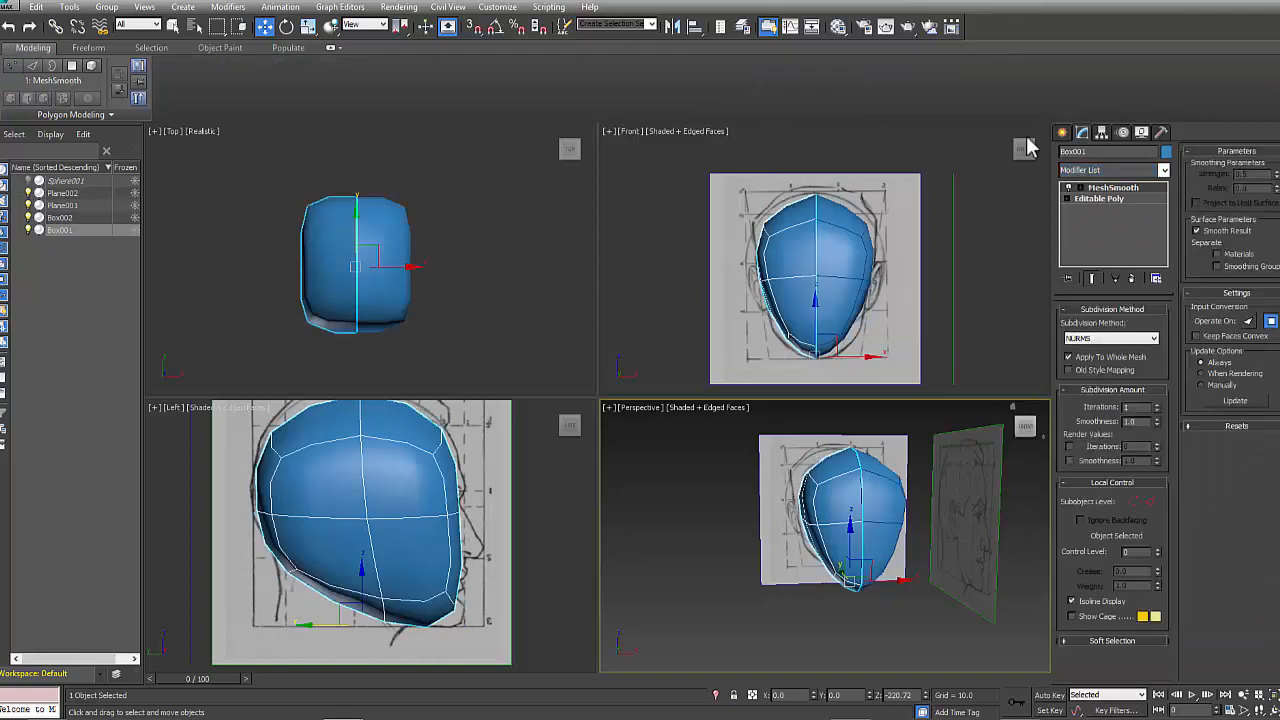
left_click(848, 580)
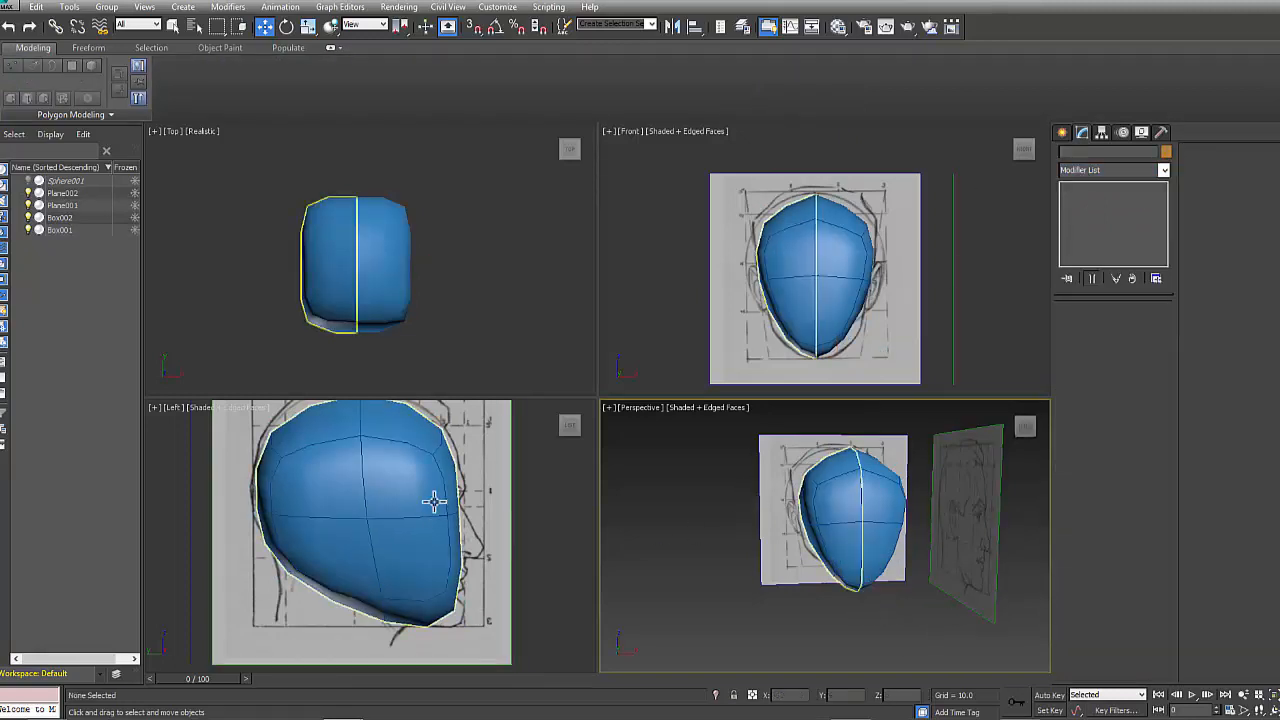
middle_click_drag(432, 504, 437, 539)
left_click(851, 531)
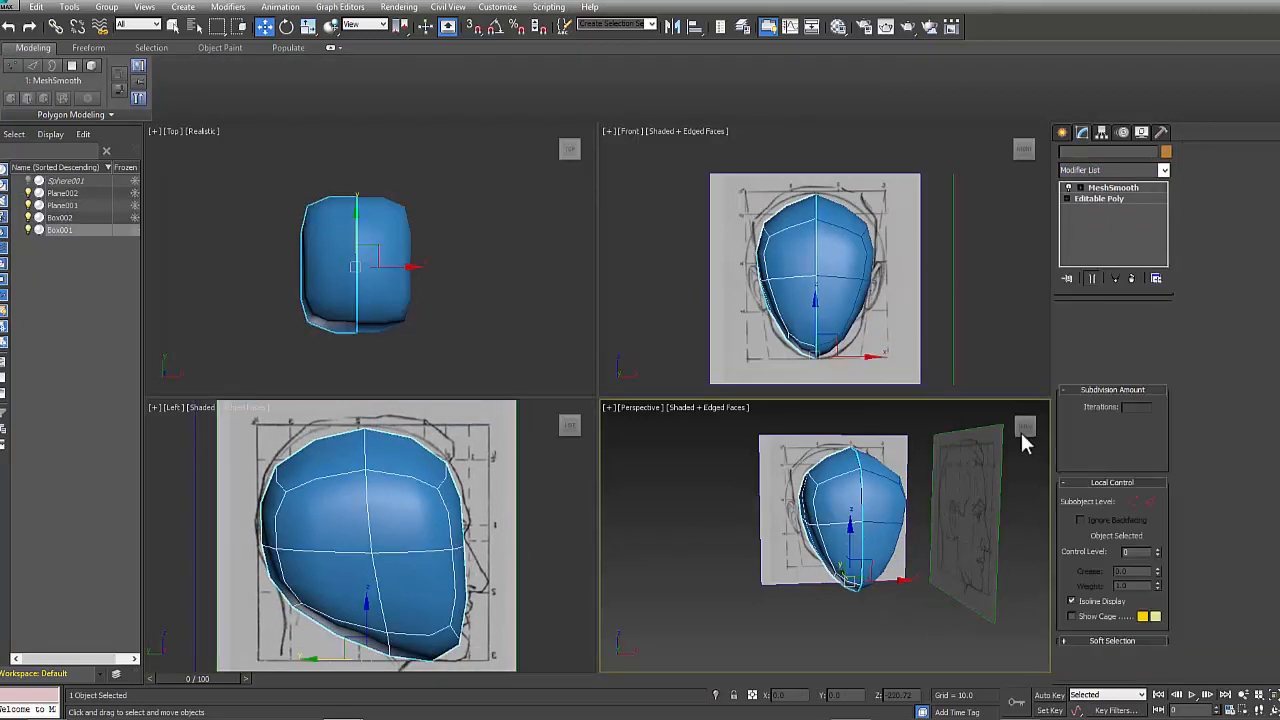
- At the Editable Poly vertex level, show the smoothed end result and raise the top vertices toward the sketched skull outline
left_click(1098, 199)
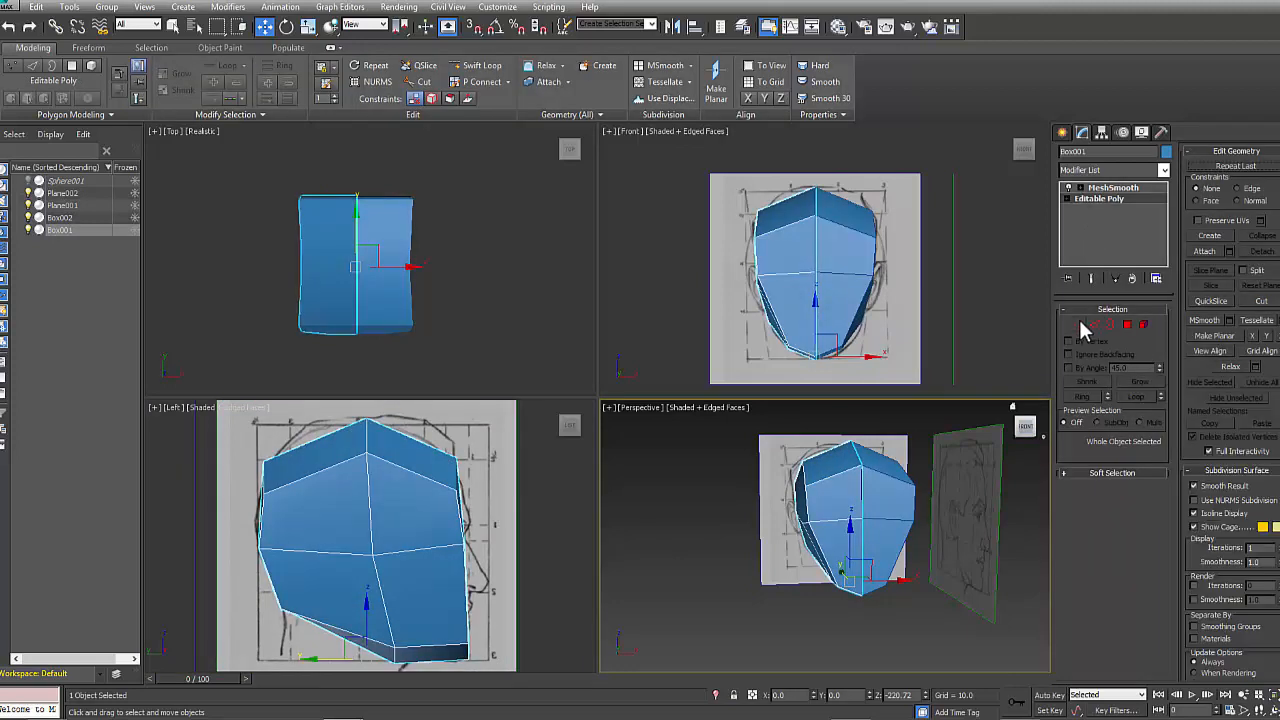
left_click(1091, 278)
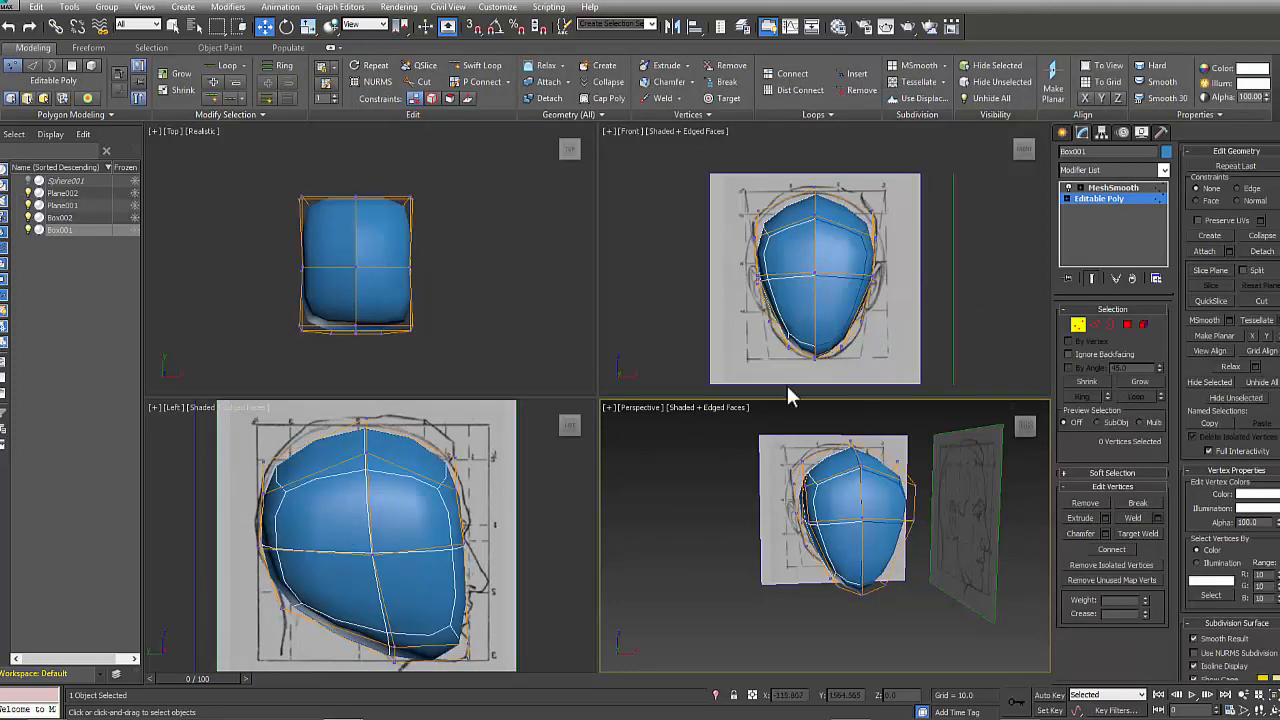
middle_click_drag(785, 235, 783, 257)
left_click_drag(714, 206, 834, 254)
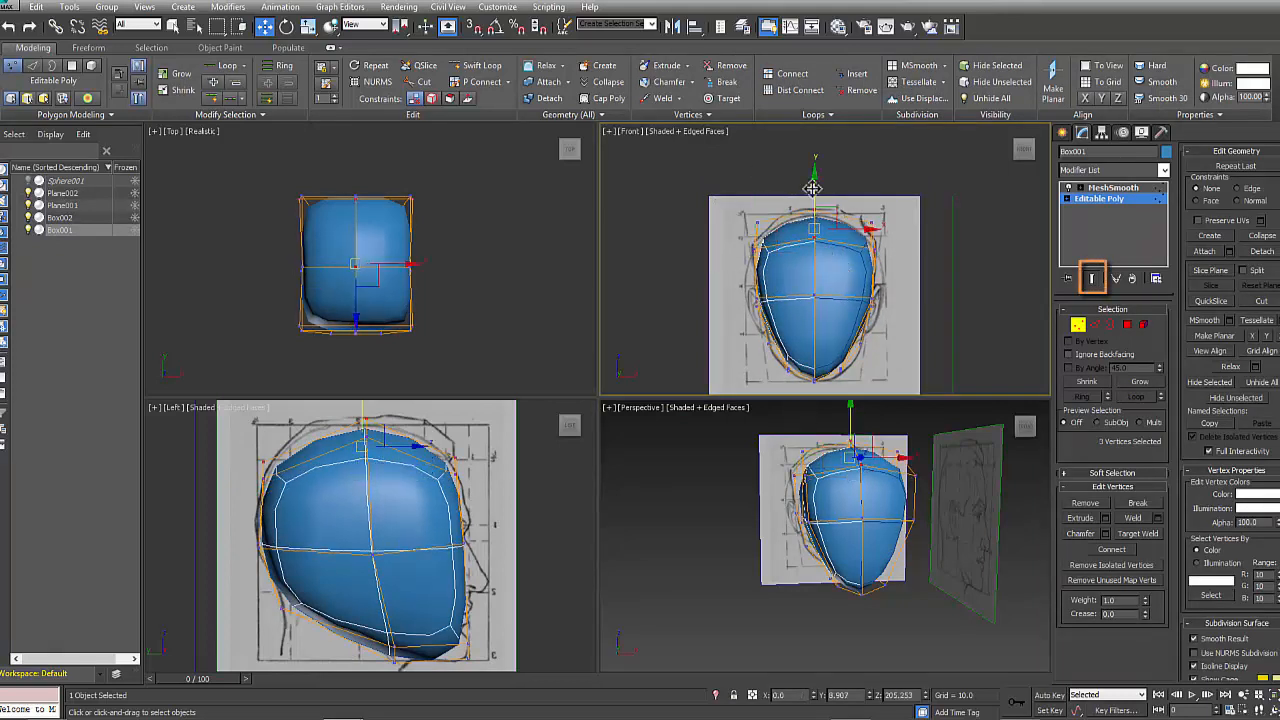
left_click_drag(818, 171, 818, 161)
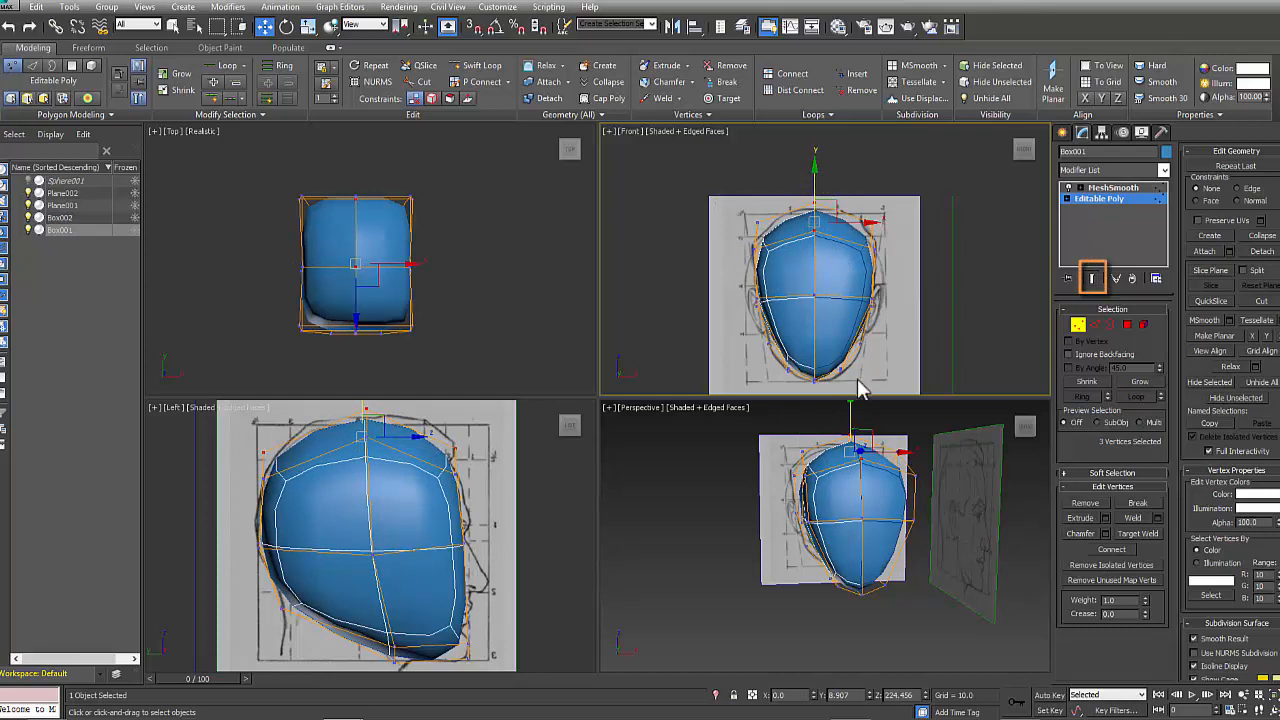
- Adjust the chin and jaw vertices in the Front view to follow the sketch, and leave vertex mode
middle_click_drag(811, 366, 813, 354)
left_click_drag(816, 384, 727, 370)
left_click(765, 331)
left_click_drag(736, 277, 808, 319)
left_click(1003, 272)
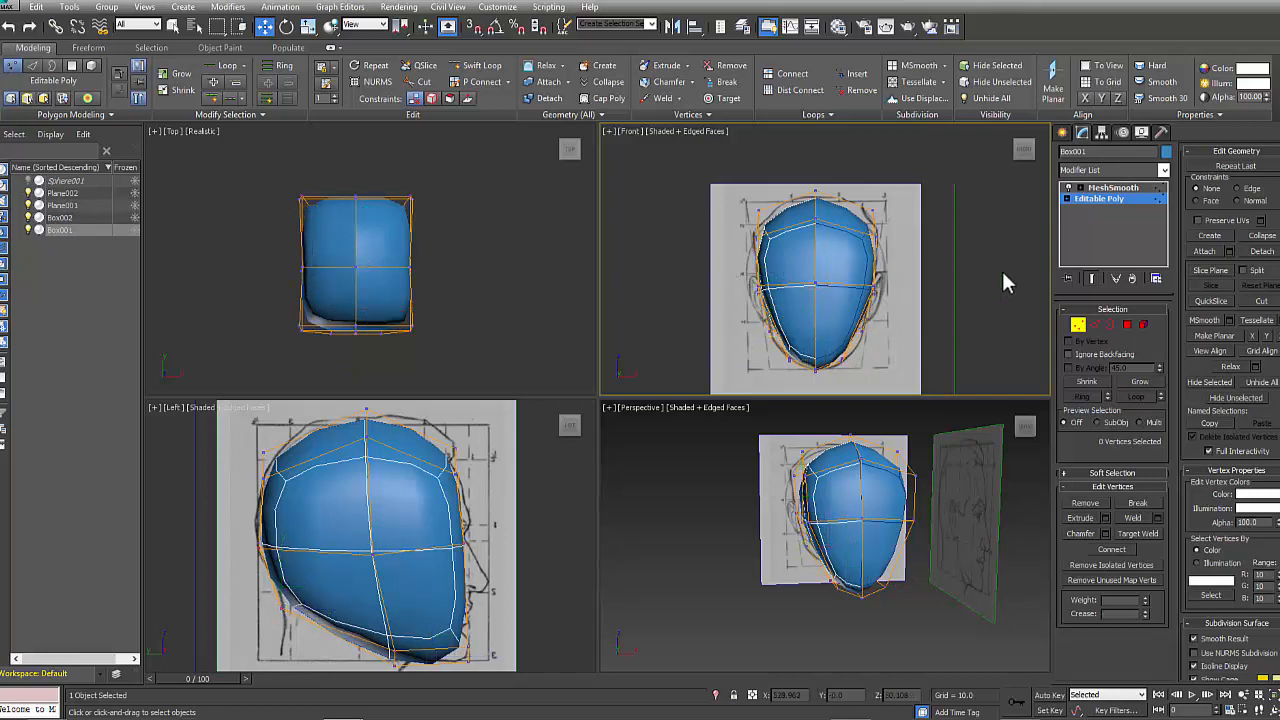
left_click(1077, 325)
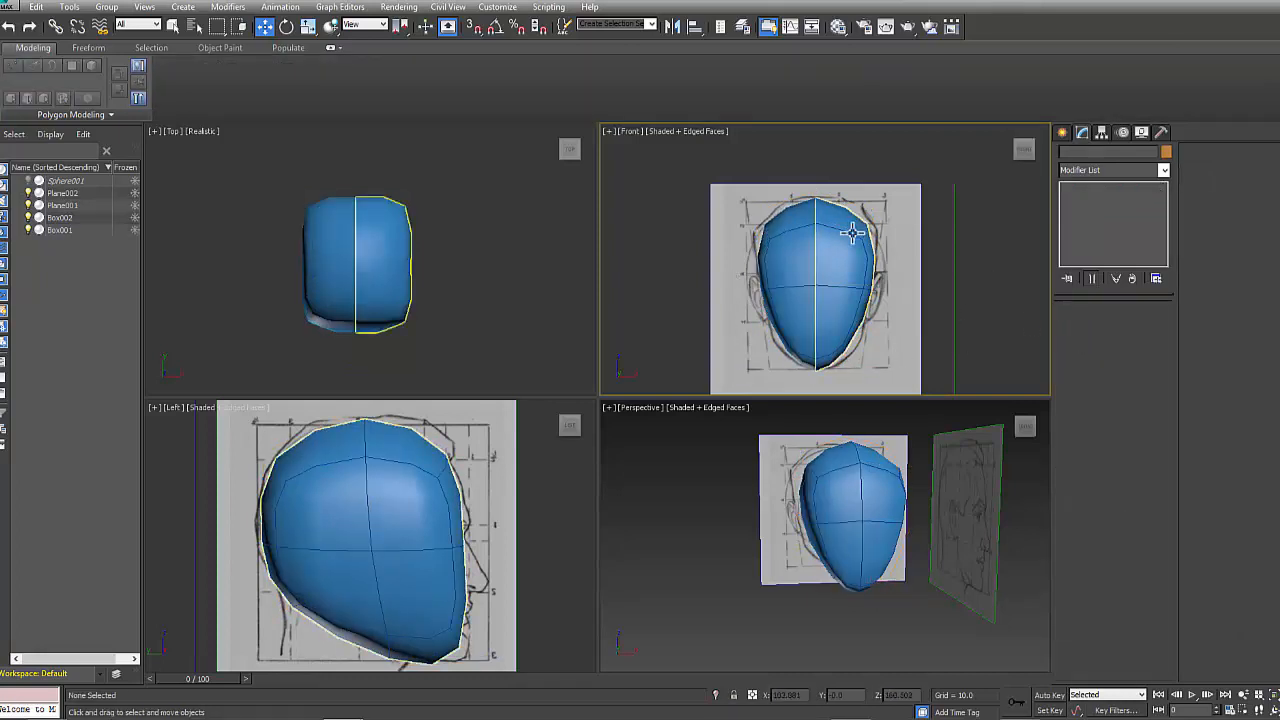
- At the Editable Poly level with the end result hidden, insert a vertical Swift Loop beside the face's centre line and turn on see-through display
left_click(803, 242)
left_click(803, 242)
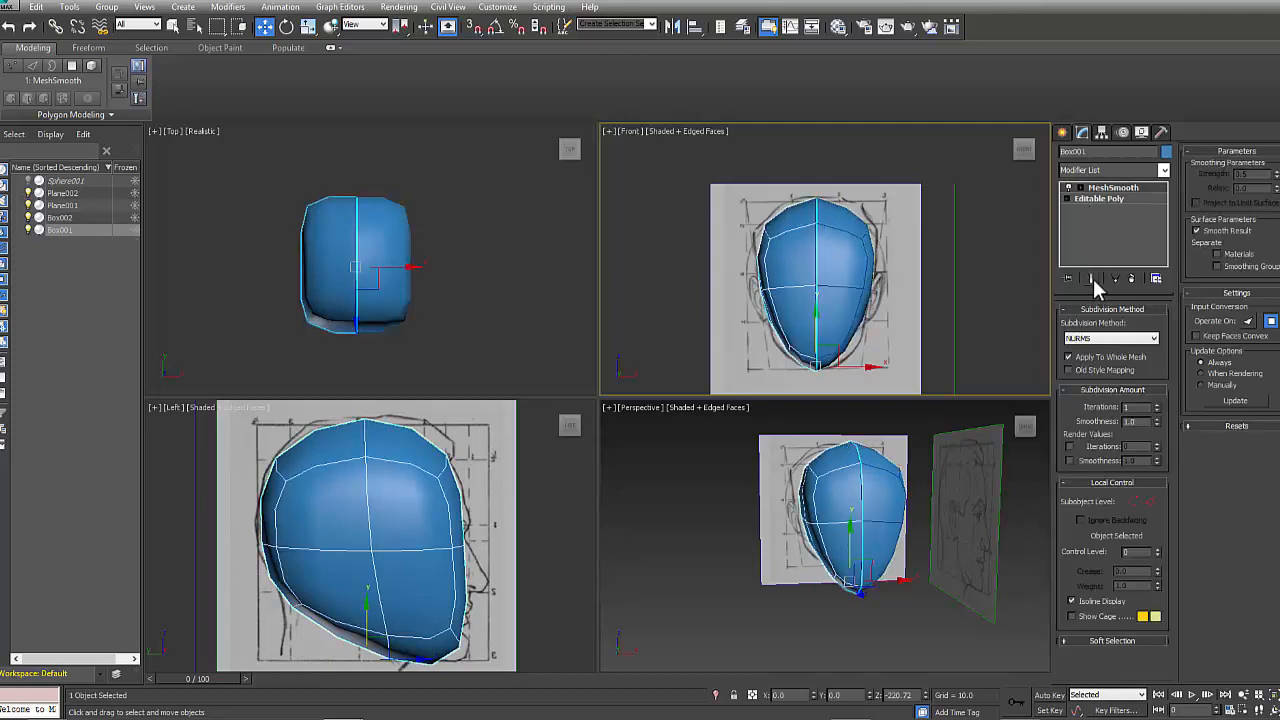
left_click(1096, 200)
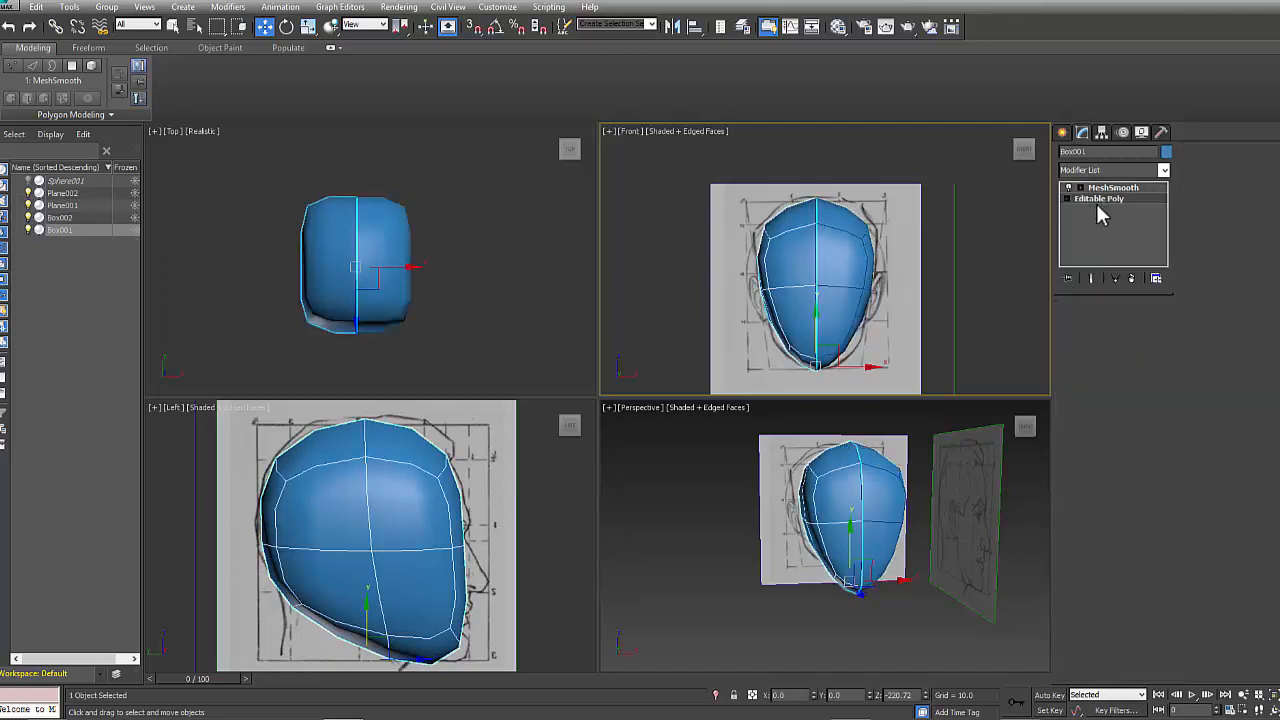
left_click(1092, 280)
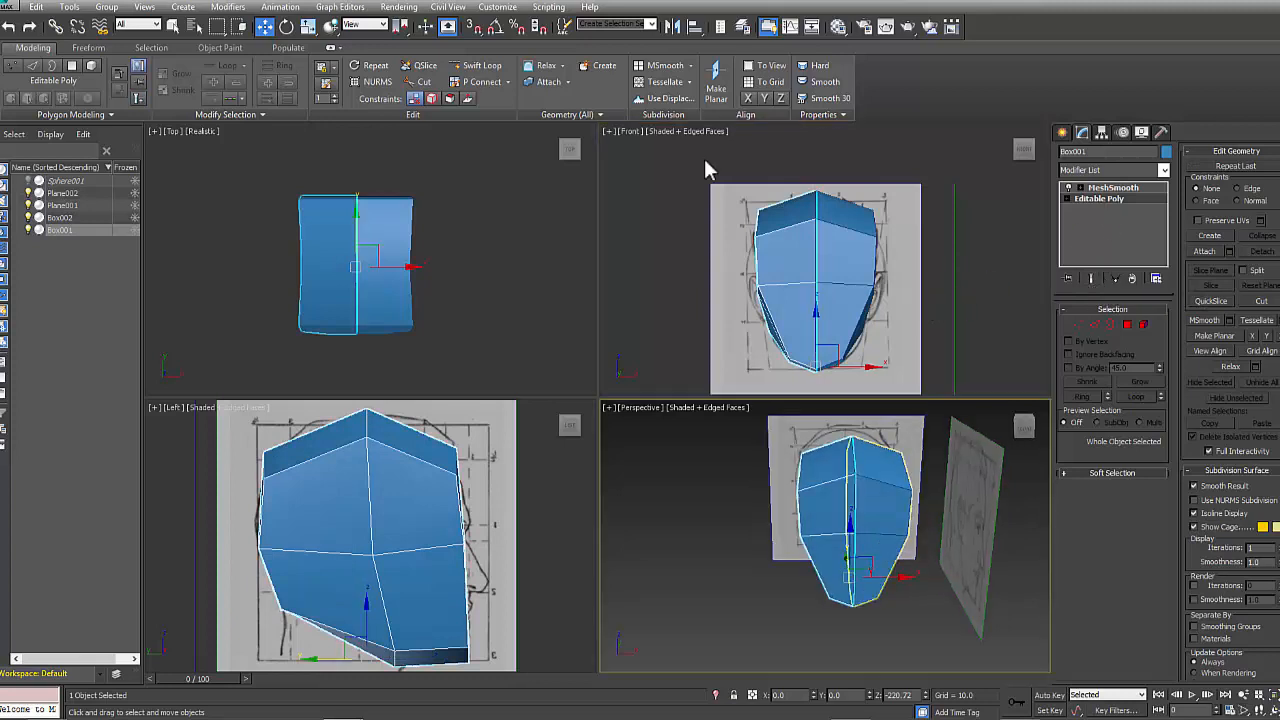
left_click(476, 66)
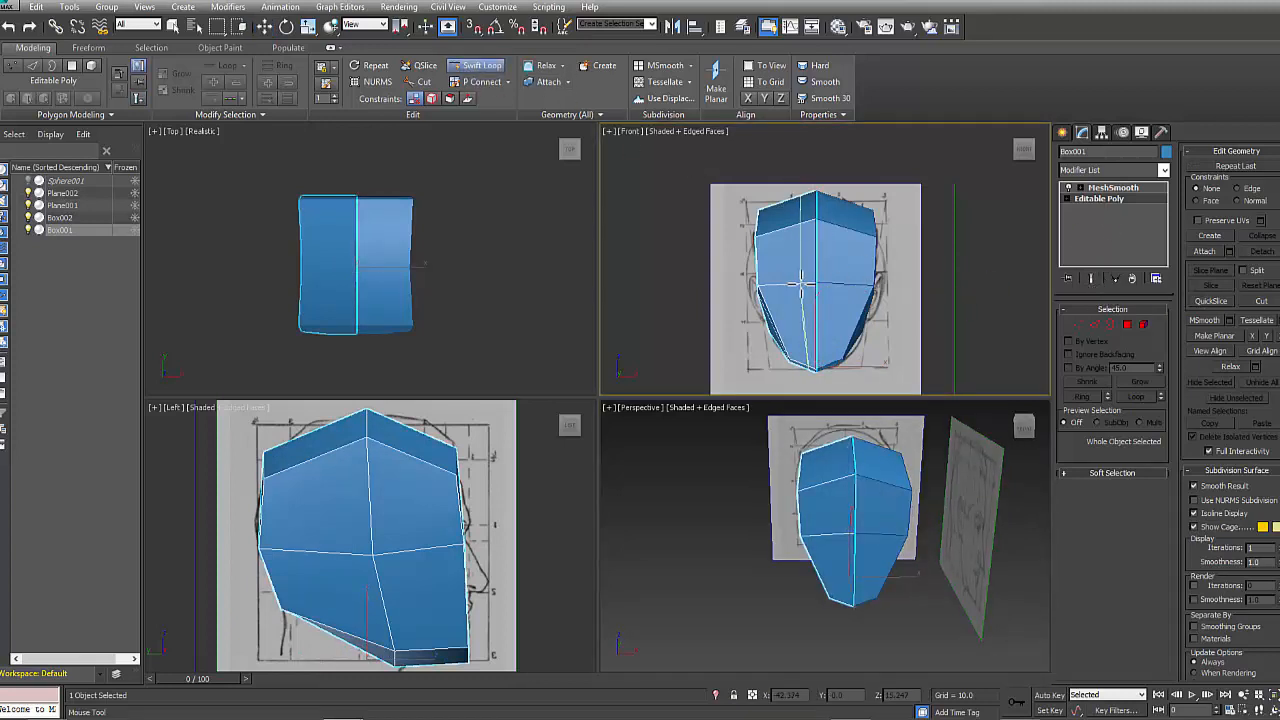
key("alt+x")
scroll(794, 305, "up", 2)
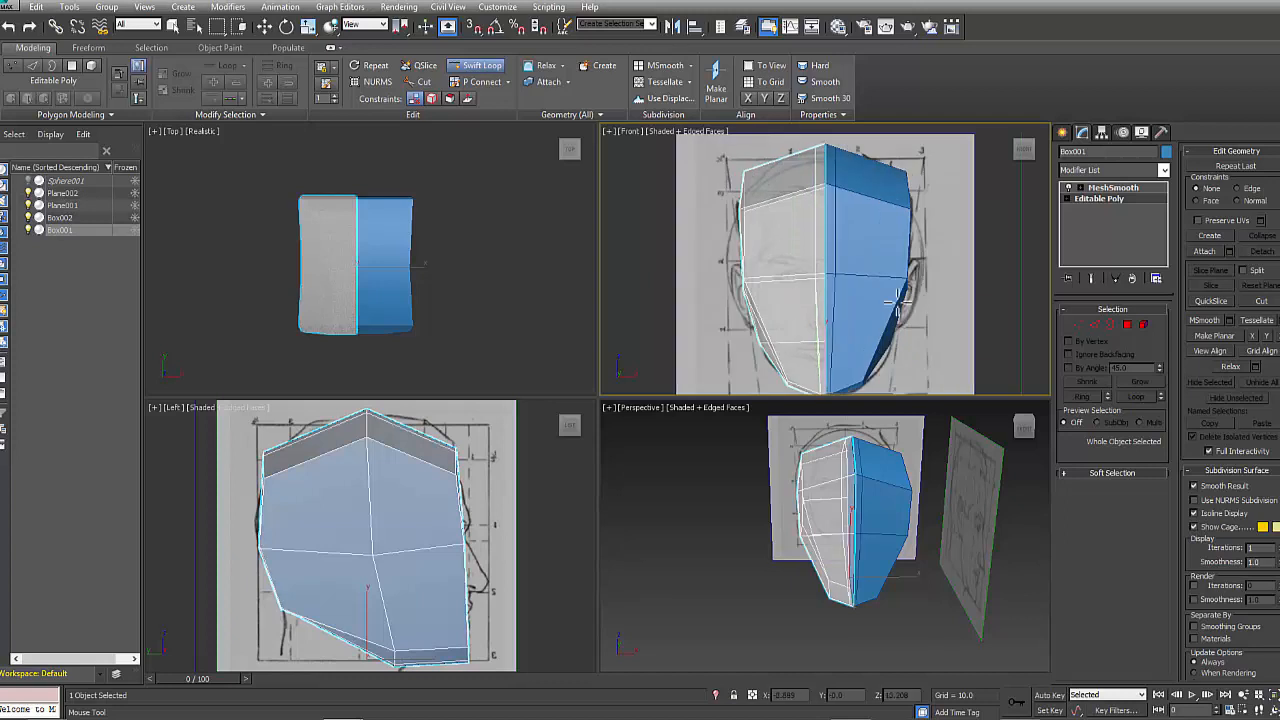
key("w")
middle_click_drag(815, 297, 845, 306)
- Insert two horizontal edge loops with Swift Loop, one above and one below the eye line, for the eye and nose
left_click(1117, 189)
left_click(1119, 200)
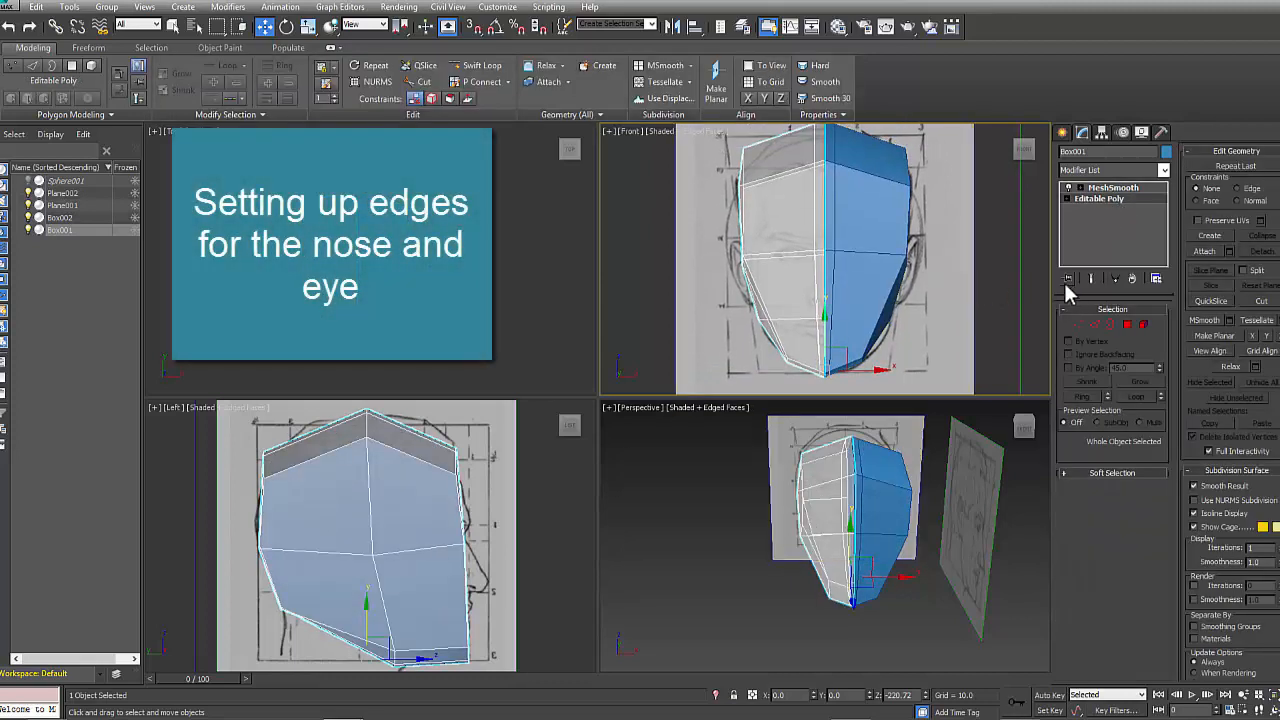
left_click(476, 65)
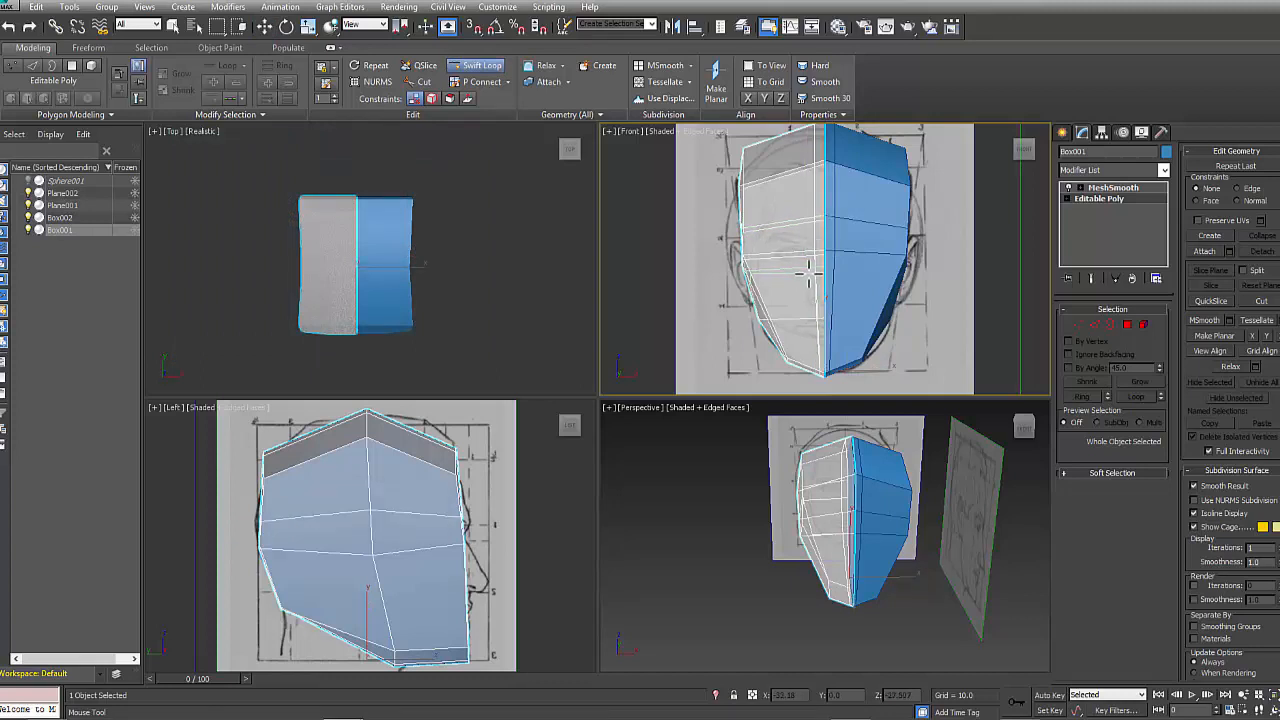
key("w")
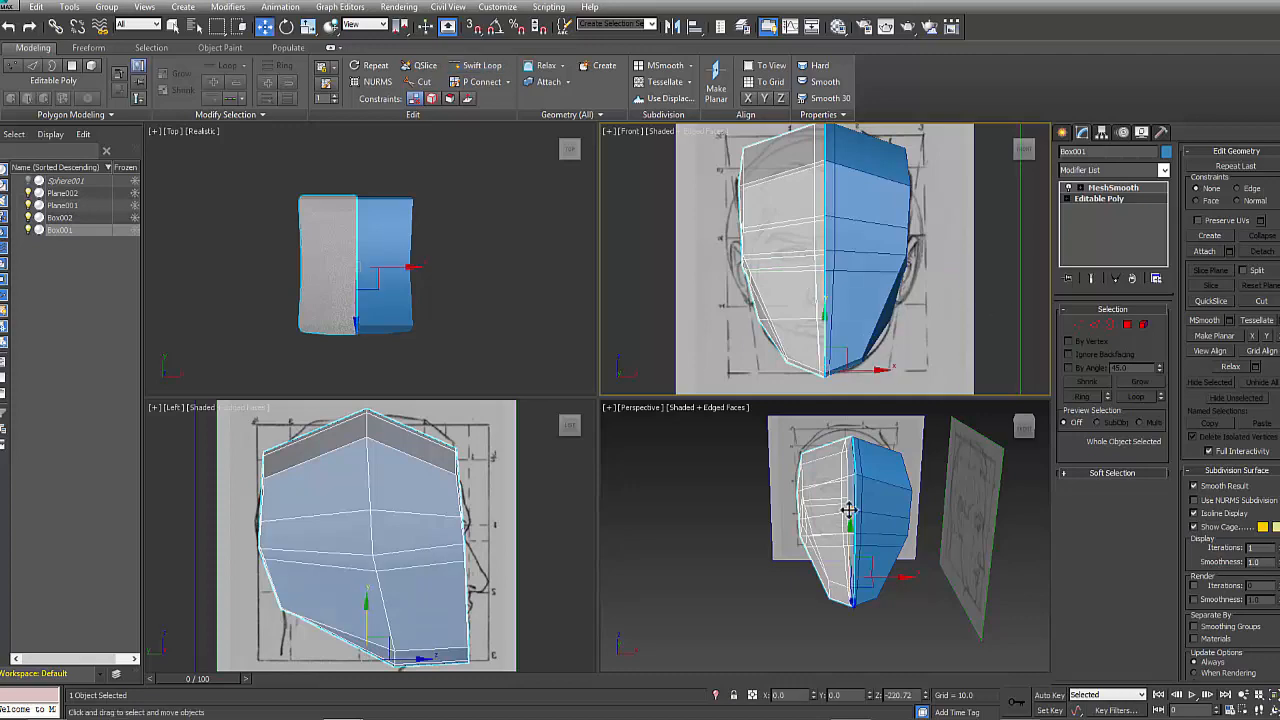
- Turn off see-through display and move the half head's outer front and back vertex columns inward to taper the head
middle_click_drag(760, 545, 850, 630, "alt")
scroll(776, 562, "up", 3)
scroll(807, 571, "down", 3)
left_click(1078, 326)
middle_click_drag(780, 555, 823, 459, "alt")
left_click_drag(823, 459, 850, 498)
middle_click_drag(850, 498, 829, 572, "alt")
left_click_drag(800, 572, 829, 612, "ctrl")
middle_click_drag(829, 612, 948, 366, "alt")
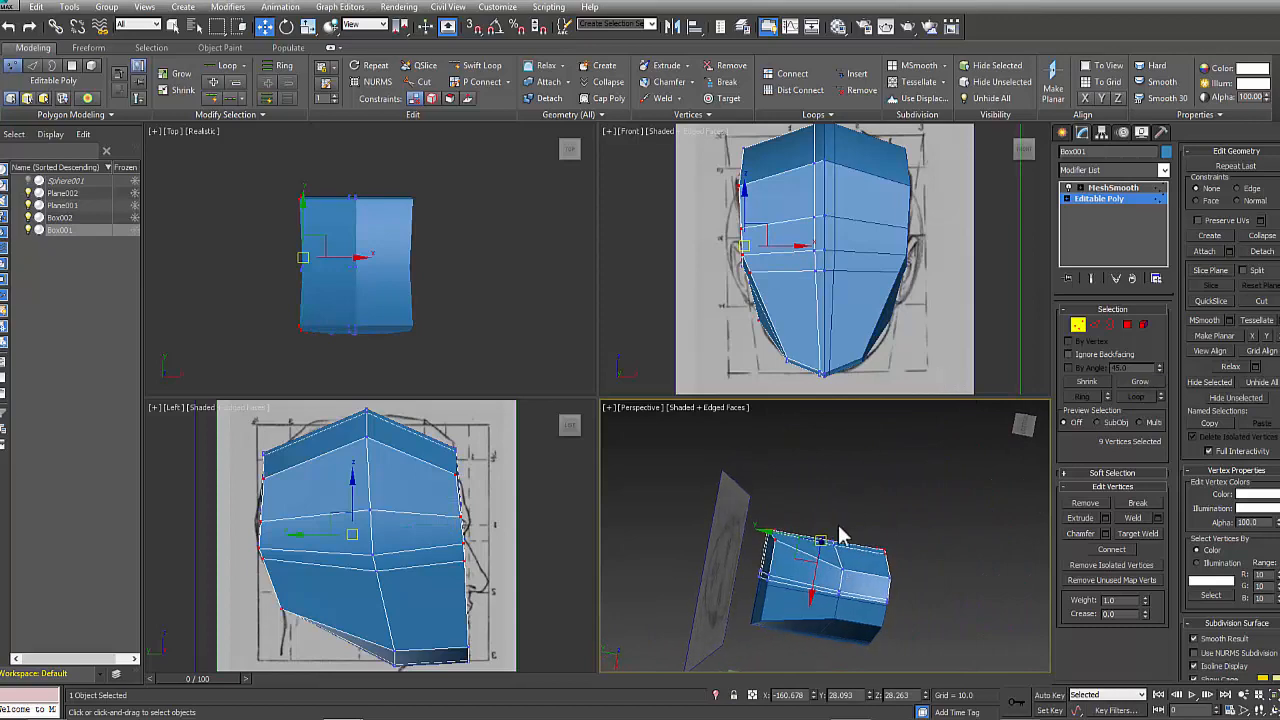
left_click_drag(813, 574, 807, 612)
middle_click_drag(873, 497, 785, 541, "alt")
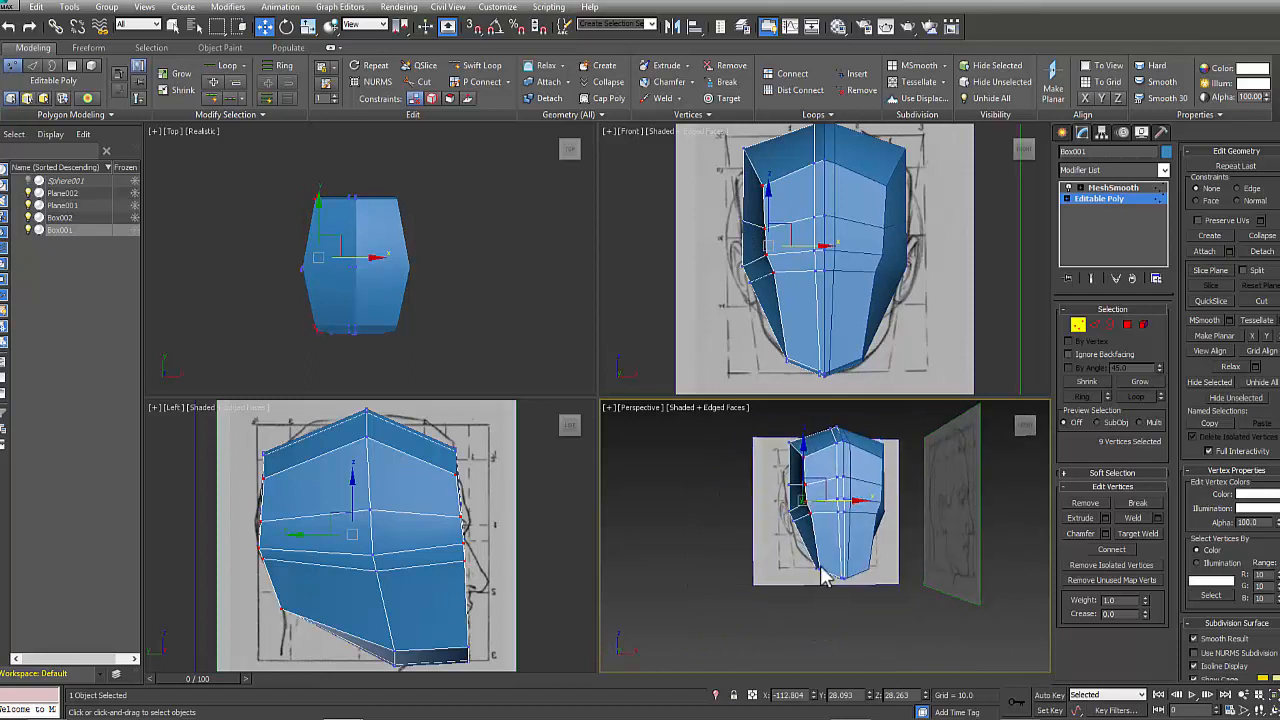
- In the Front view, reposition the jaw, cheek and temple vertices to match the sketched side outline of the head
left_click(787, 348)
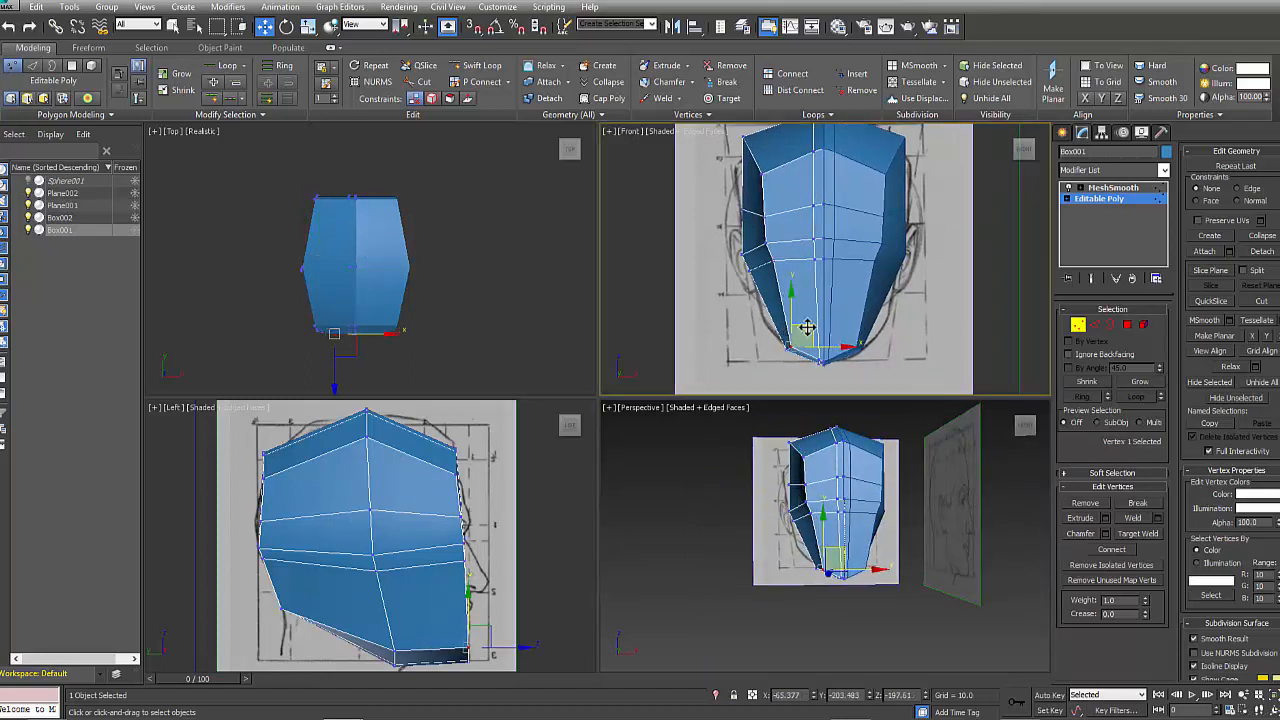
left_click_drag(774, 362, 793, 328)
mouse_move(755, 272)
left_mouse_down()
mouse_move(779, 251)
mouse_move(749, 275)
left_mouse_up()
middle_click_drag(772, 227, 779, 265)
left_click_drag(749, 248, 745, 248)
left_click(750, 176)
left_click_drag(750, 172, 747, 187)
left_click_drag(759, 202, 779, 222)
- Round the crown by moving the upper vertices outward and lowering the top centre vertex toward the sketched skull
left_click(821, 149)
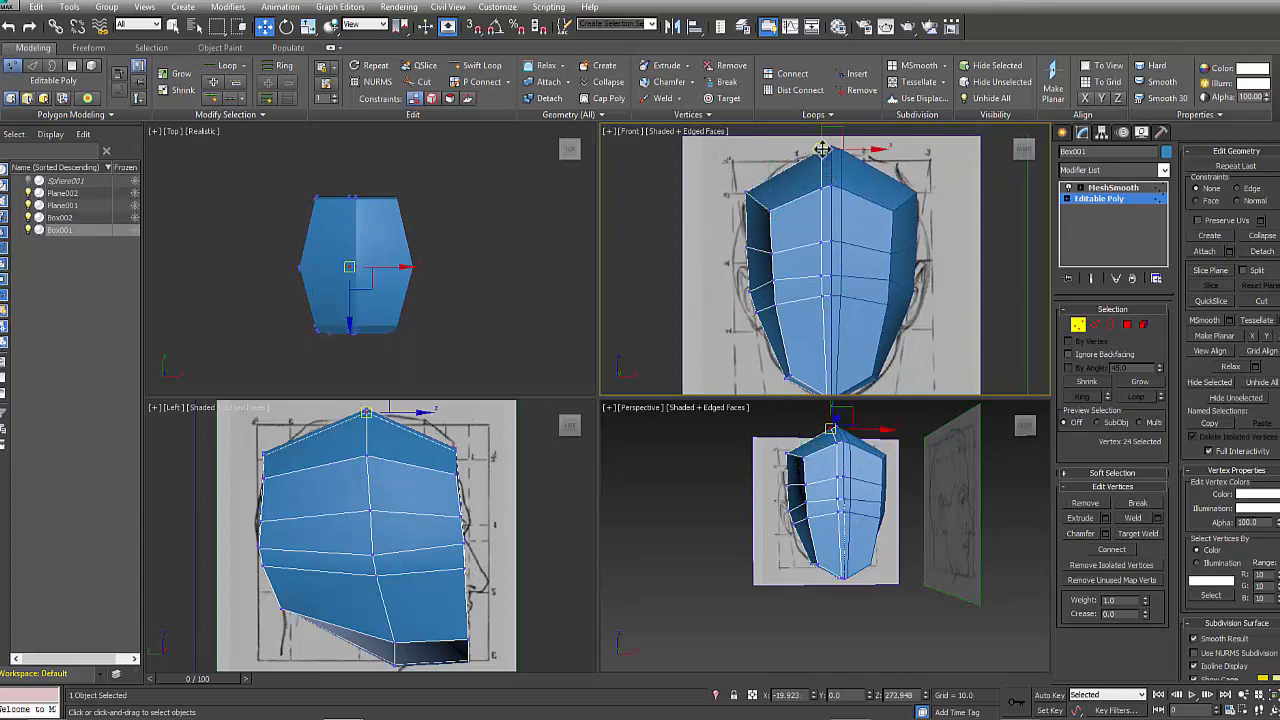
left_click_drag(790, 158, 837, 200)
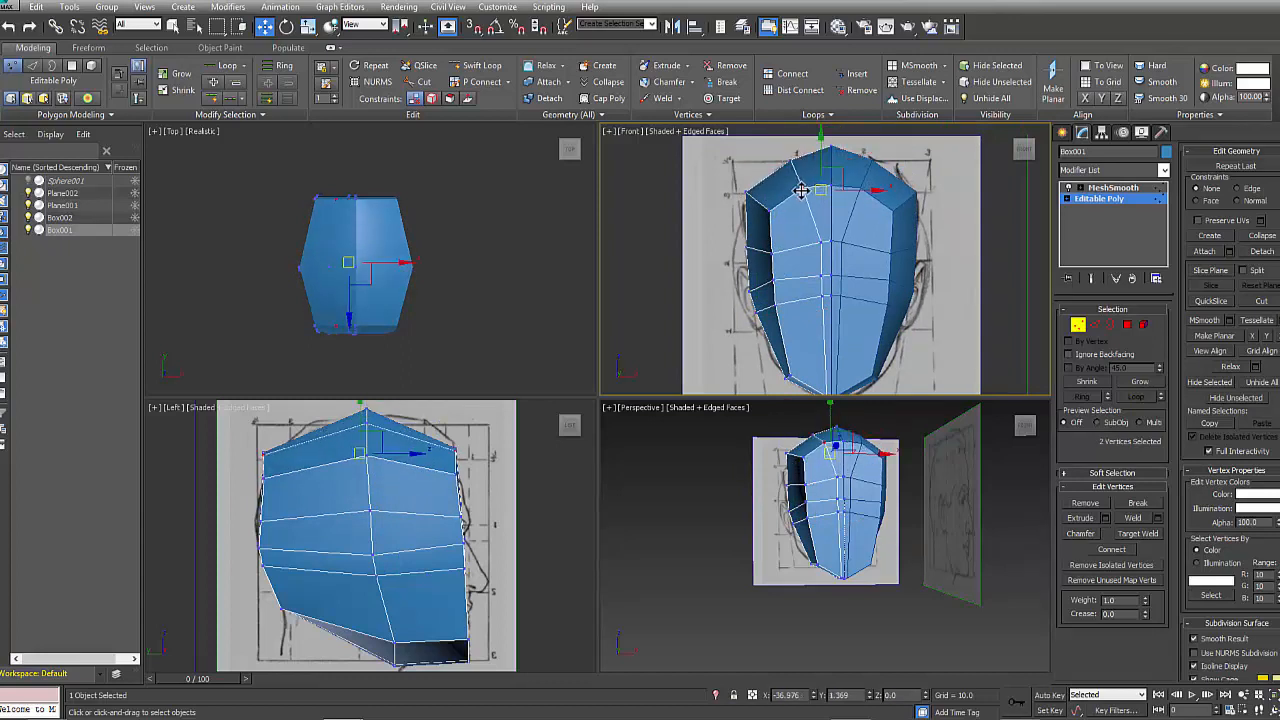
left_click(749, 192)
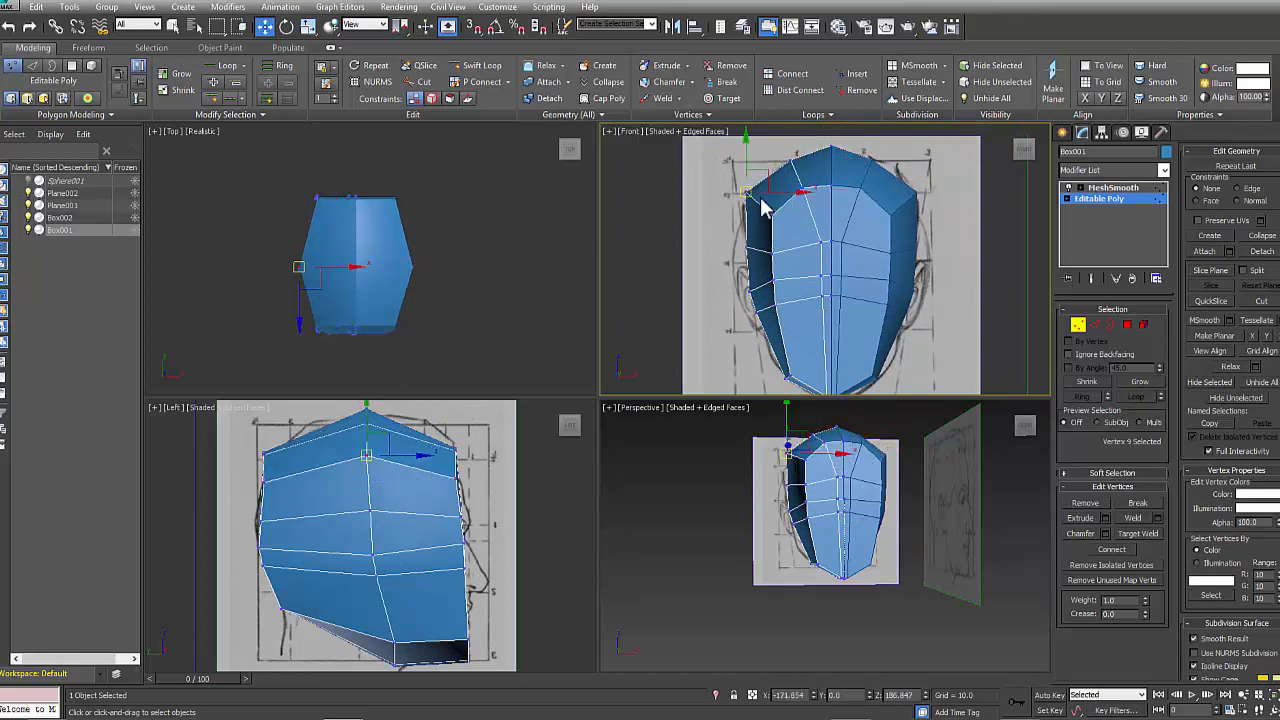
left_click(765, 248)
left_click(830, 147)
middle_click_drag(841, 191, 843, 233)
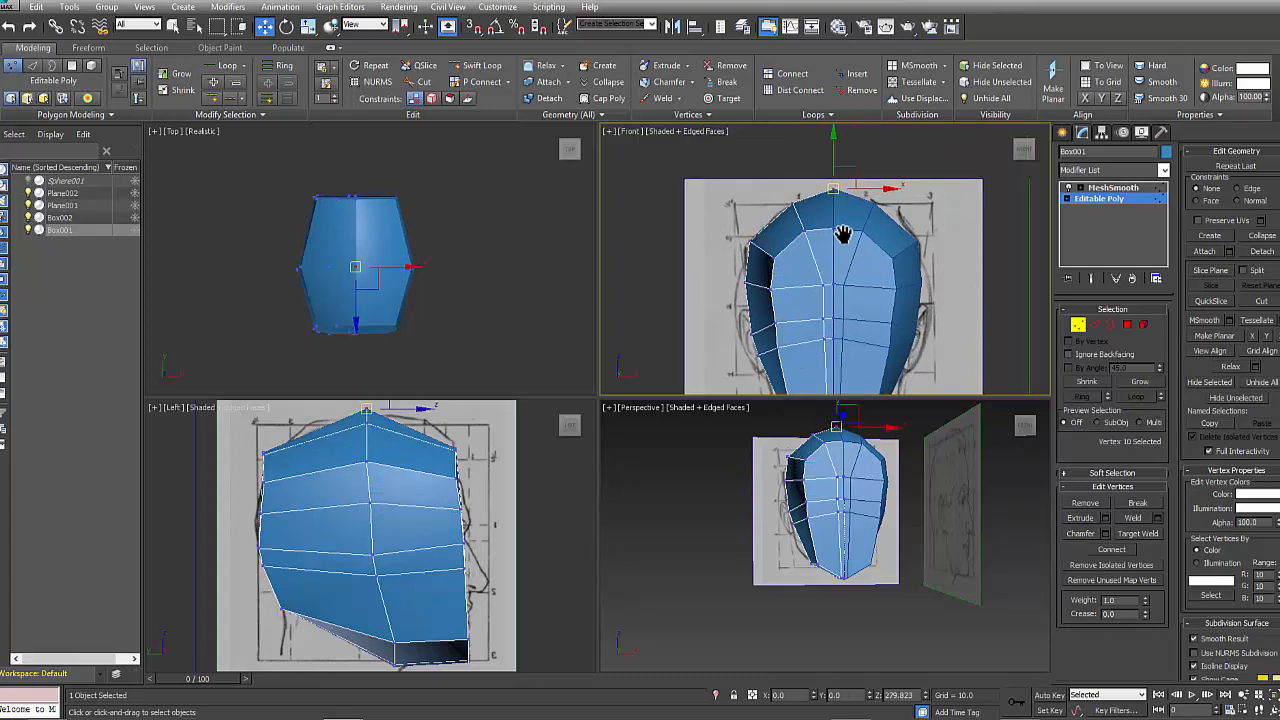
left_click_drag(835, 139, 836, 159)
middle_click_drag(827, 317, 826, 268)
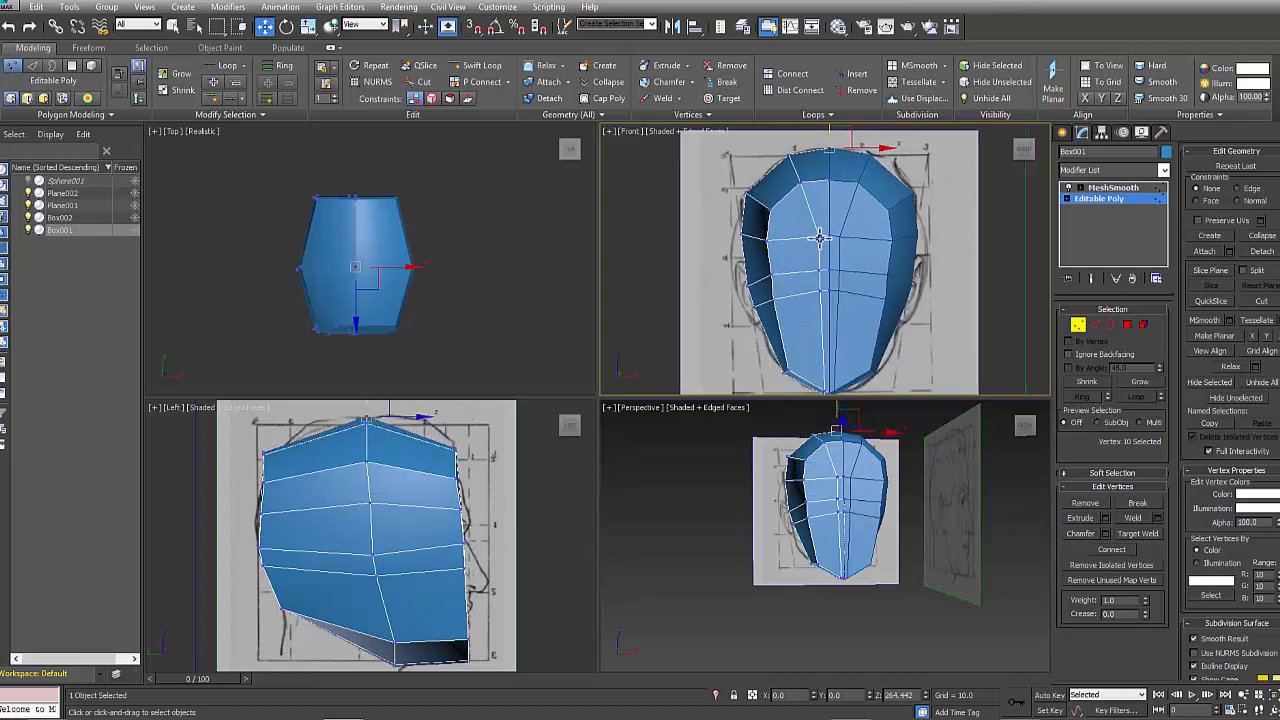
- Inspect the smoothed head at the MeshSmooth level from several angles, and return to its Editable Poly vertices
left_click(1115, 188)
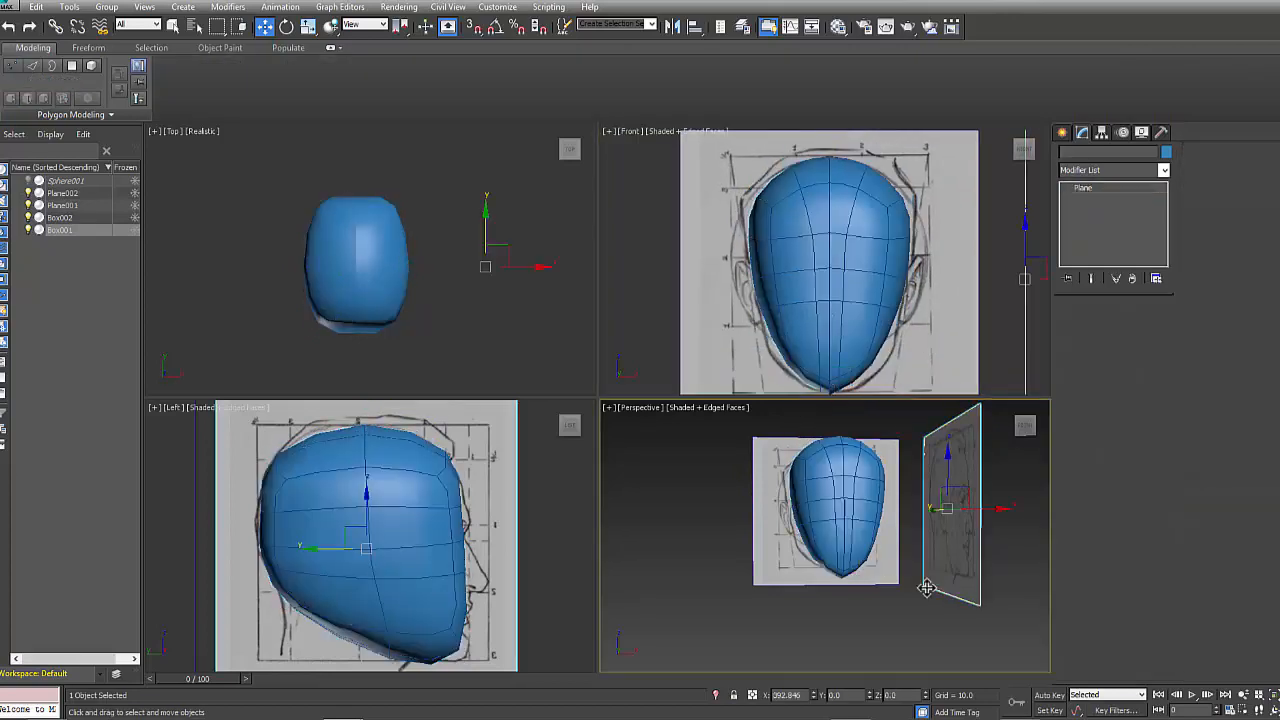
left_click(943, 594)
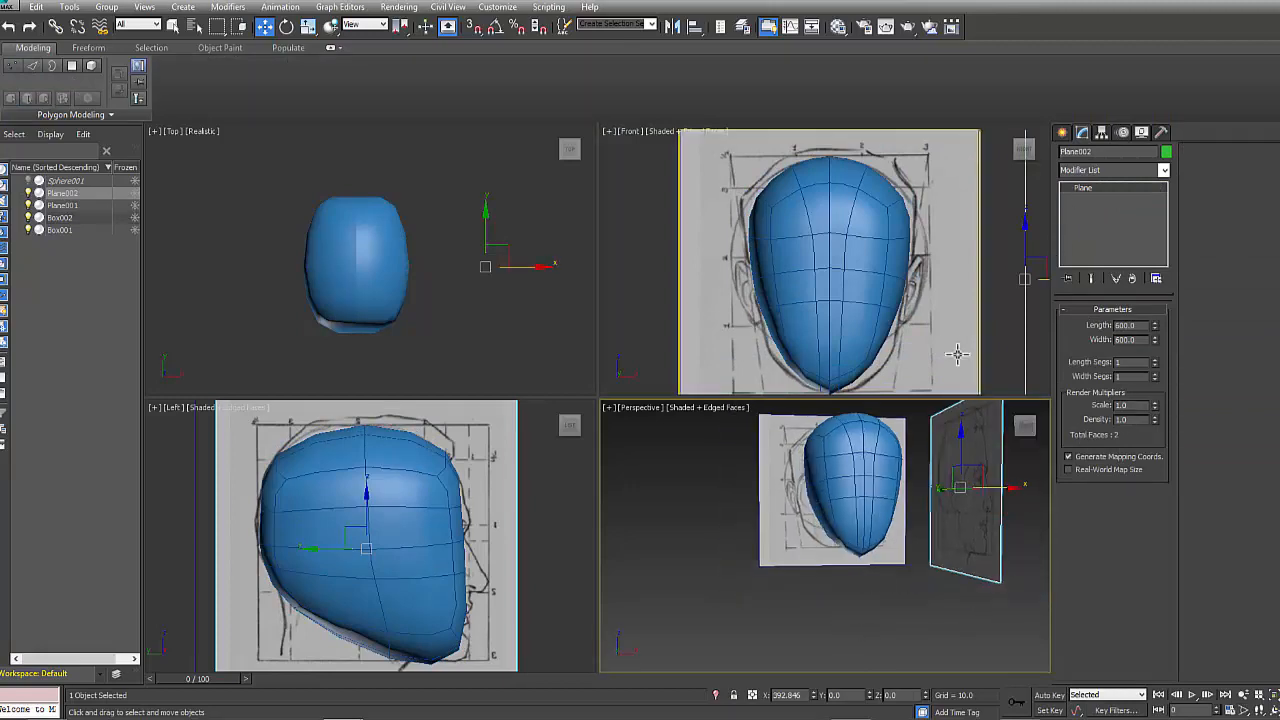
left_click(880, 340)
scroll(868, 590, "up", 3)
middle_click_drag(878, 598, 1100, 346, "alt")
left_click(1098, 198)
middle_click_drag(904, 604, 908, 497, "alt")
scroll(838, 338, "up", 3)
- Turn on see-through display and move the two chin vertices beside the centre line outward to round the chin
middle_click_drag(802, 382, 822, 329)
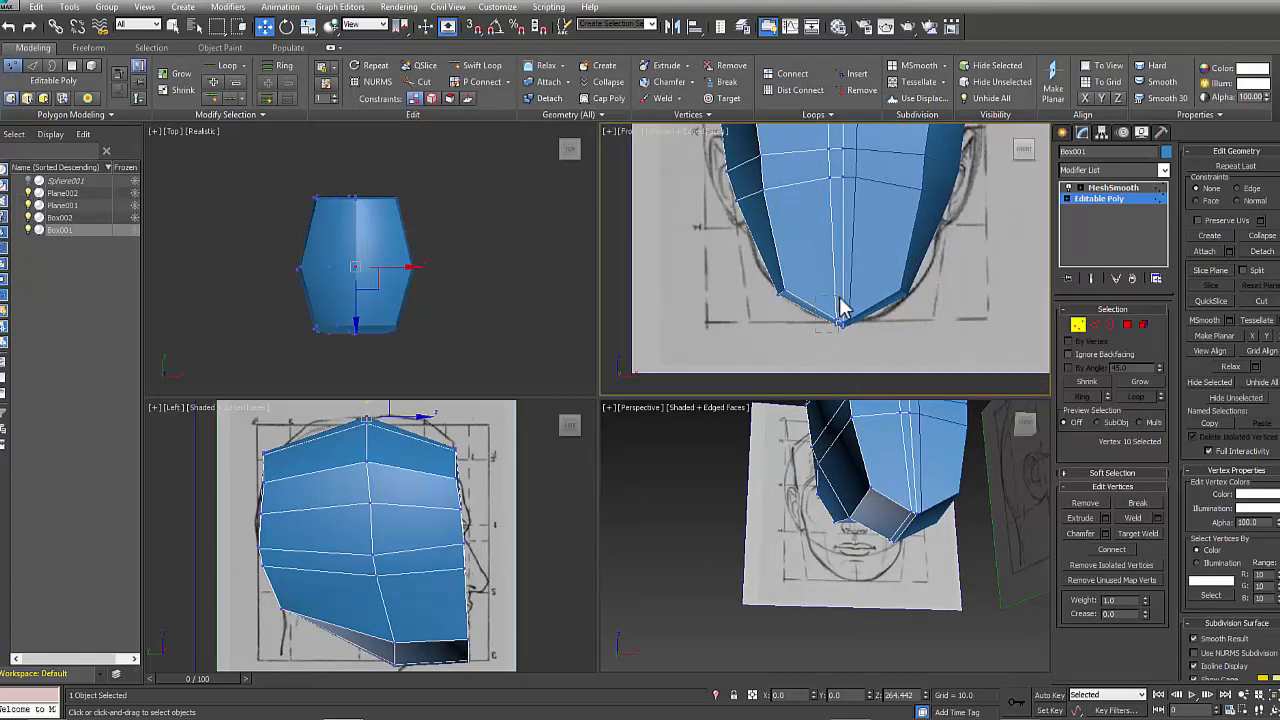
left_click_drag(839, 299, 845, 270)
key("alt+x")
key("alt+x")
key("alt+x")
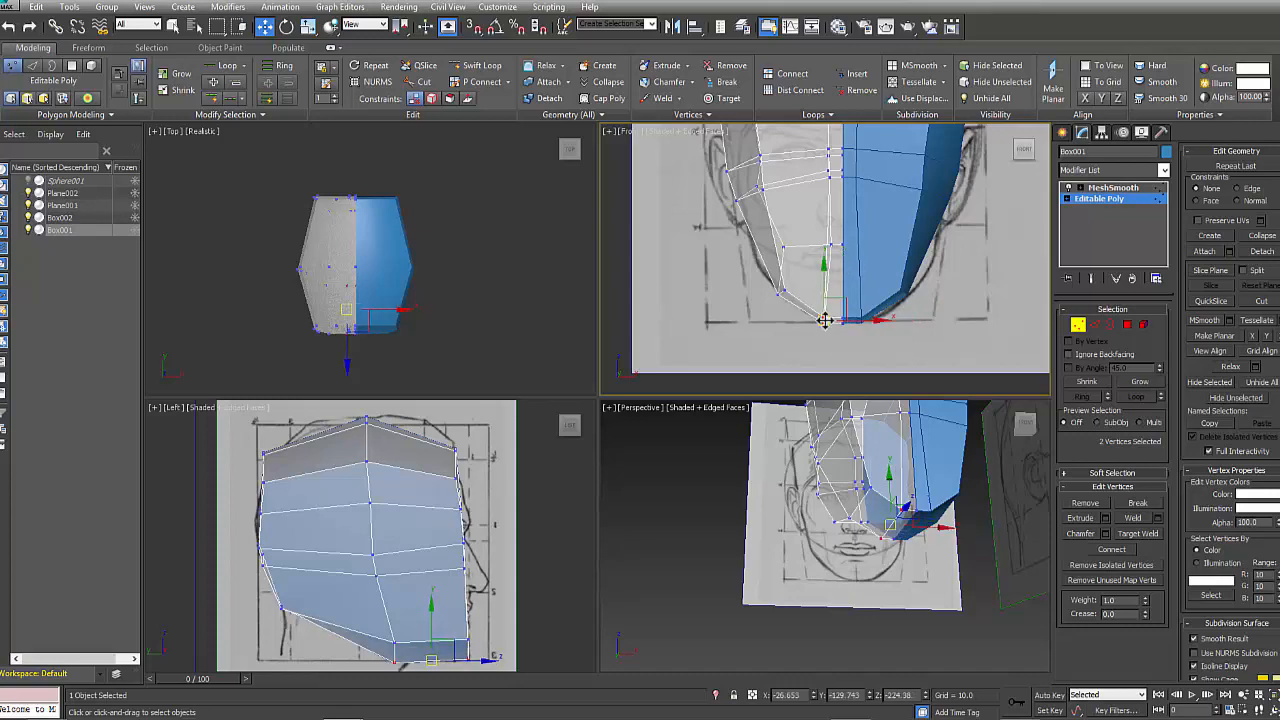
left_click_drag(824, 320, 821, 317)
middle_click_drag(897, 287, 900, 331)
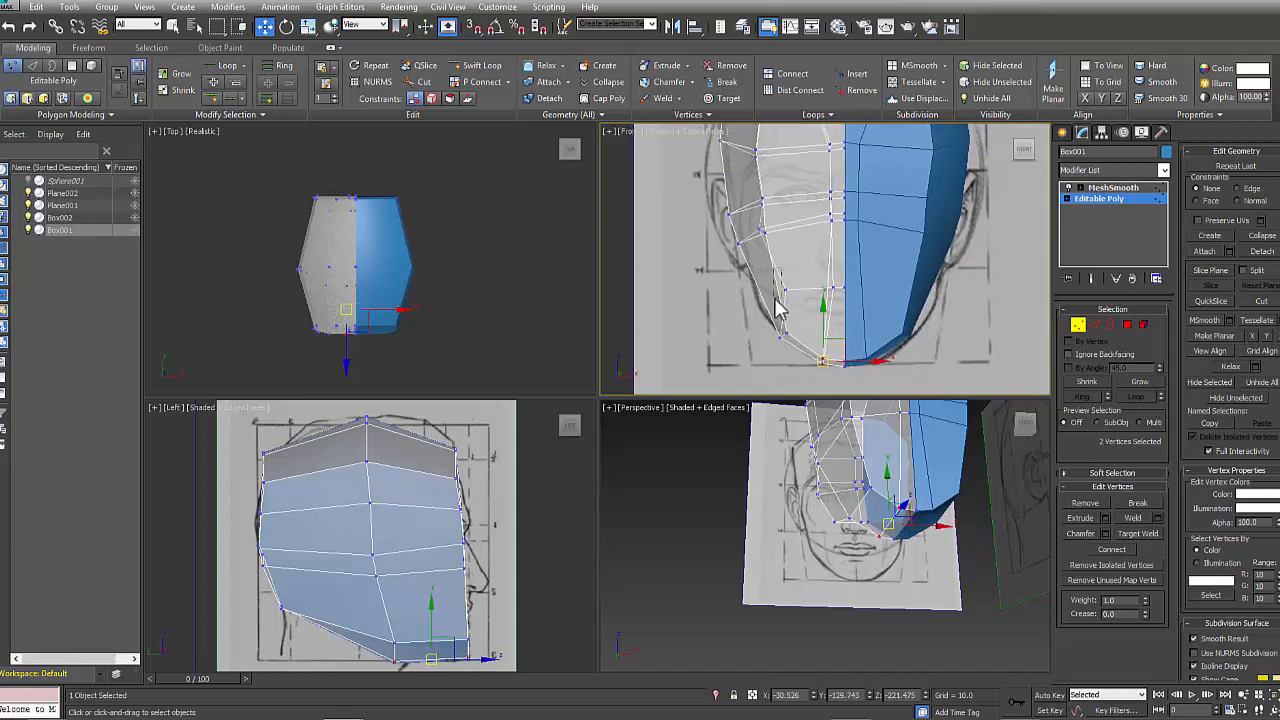
left_click(785, 289)
- Preview the smoothed head, make the mirrored half see-through, and return to the original half's Editable Poly level
middle_click_drag(854, 554, 866, 589, "alt")
left_click(951, 540)
middle_click_drag(1012, 565, 930, 528, "alt")
left_click(1113, 187)
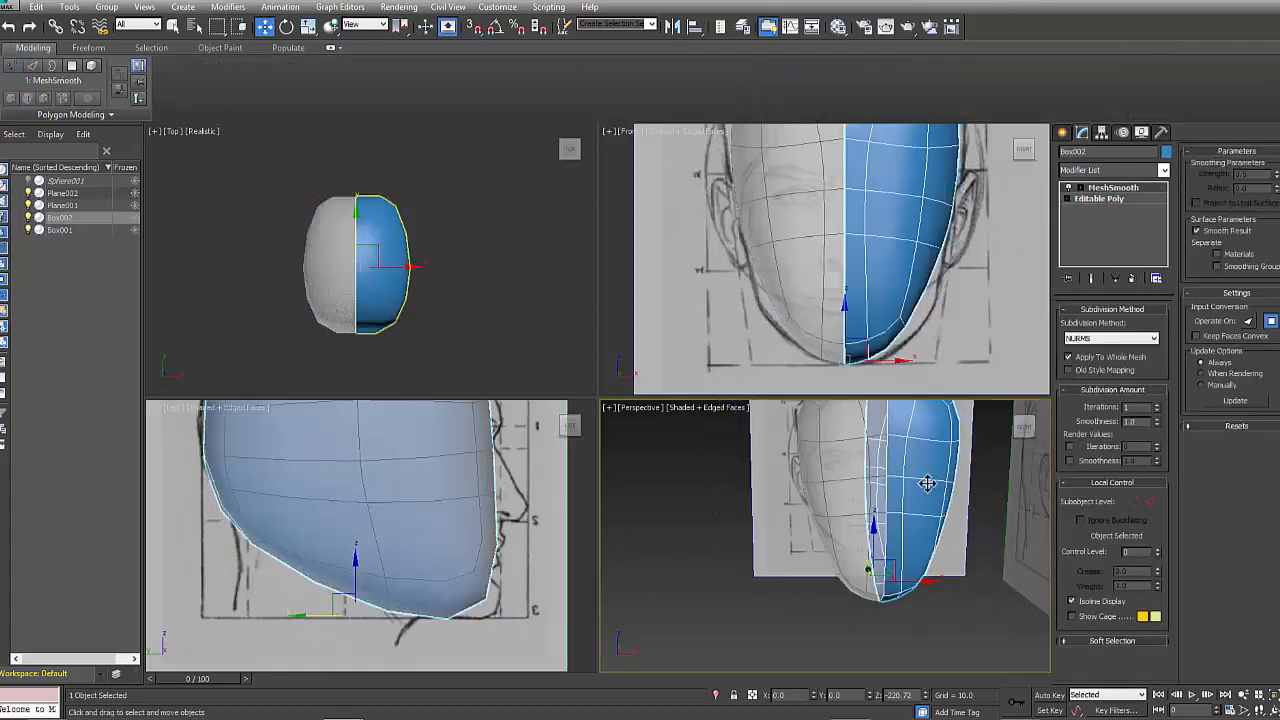
left_click(1097, 200)
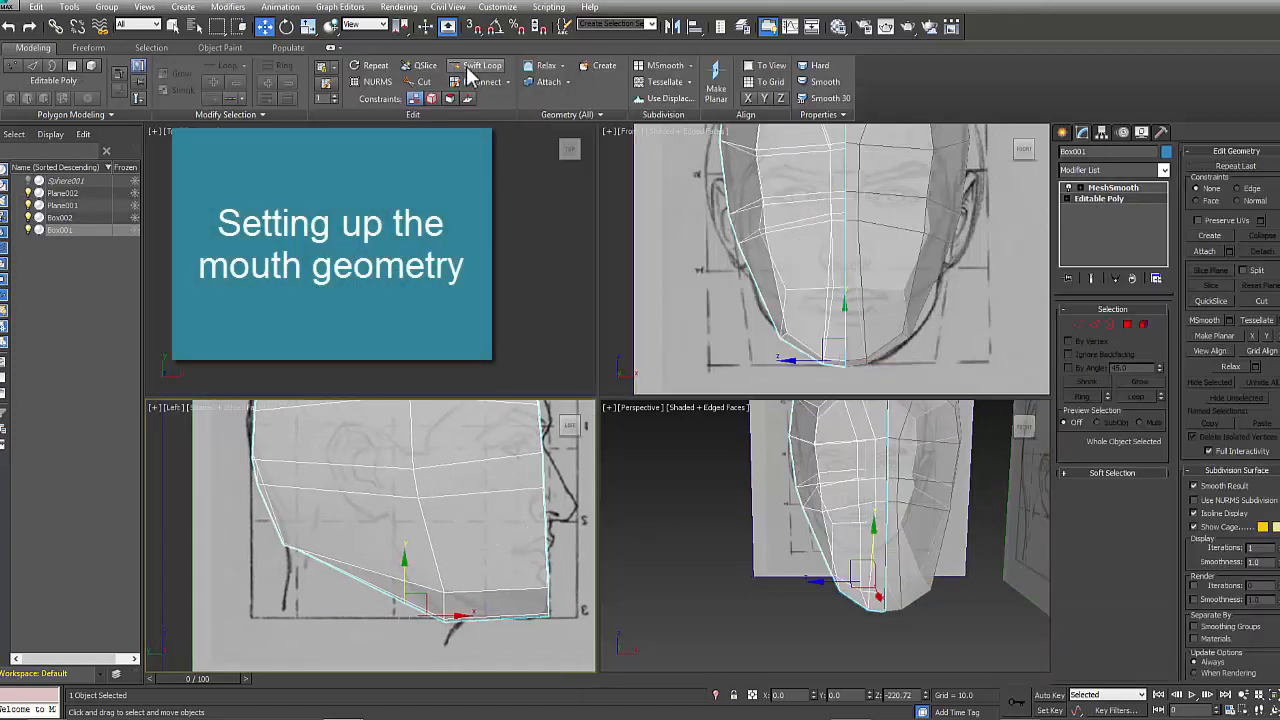
- Add a horizontal edge loop around the lower face at mouth level with Swift Loop, and switch to vertex editing
left_click(470, 66)
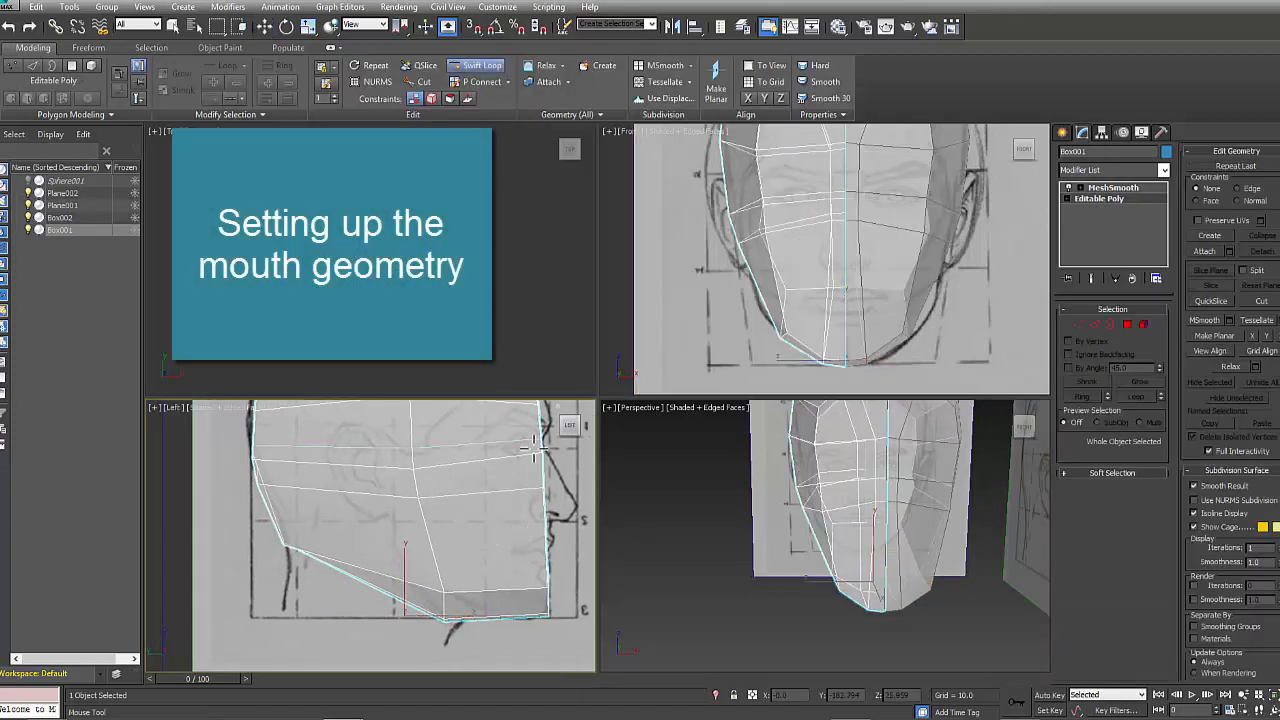
right_click(540, 560)
middle_click_drag(433, 557, 462, 553)
left_click(1076, 325)
scroll(514, 508, "up", 4)
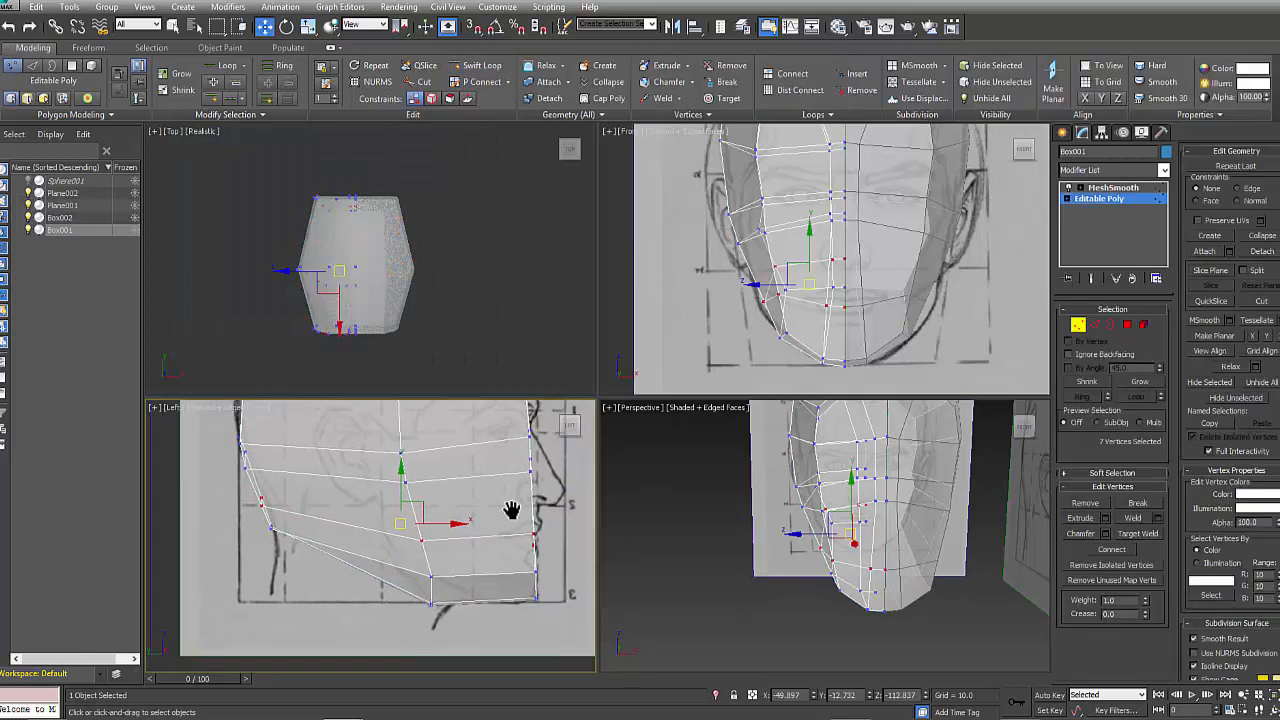
- Move the nape and rear jaw vertices in the side view to follow the sketched jawline
middle_click_drag(534, 520, 343, 606)
left_click_drag(282, 588, 319, 604)
left_click_drag(307, 535, 263, 459)
scroll(380, 550, "down", 2)
middle_click_drag(565, 642, 351, 564)
left_click(329, 577)
left_click_drag(317, 594, 336, 616)
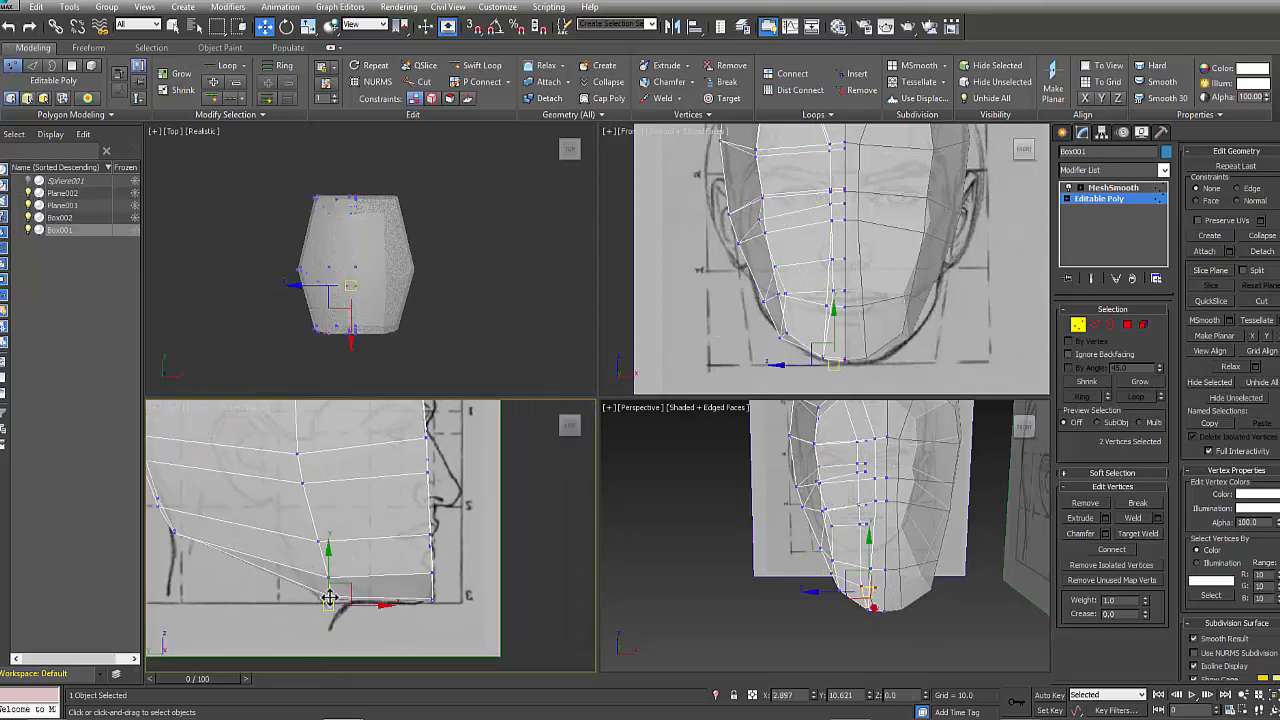
- Undo the downward move of the chin tip vertices and align them with the sketched chin in the side view
mouse_move(432, 598)
left_mouse_down()
mouse_move(418, 599)
mouse_move(440, 590)
left_mouse_up()
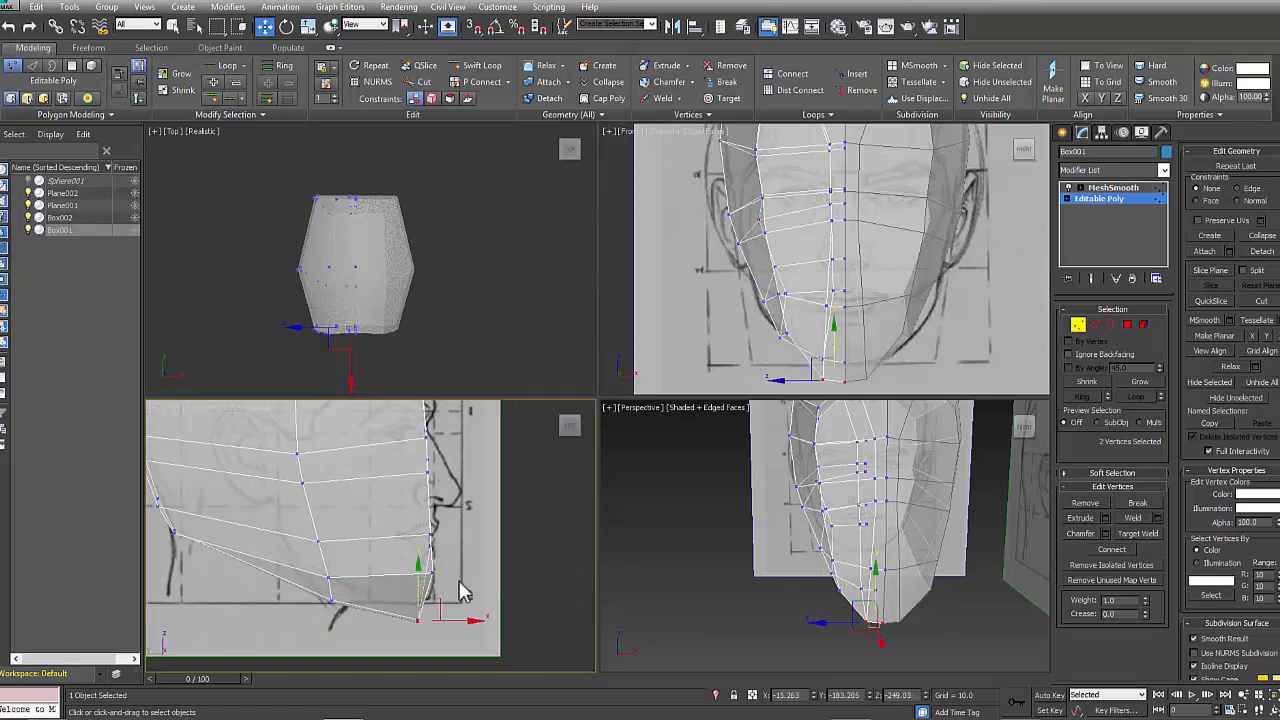
key("ctrl+z")
middle_click_drag(860, 594, 960, 591, "alt")
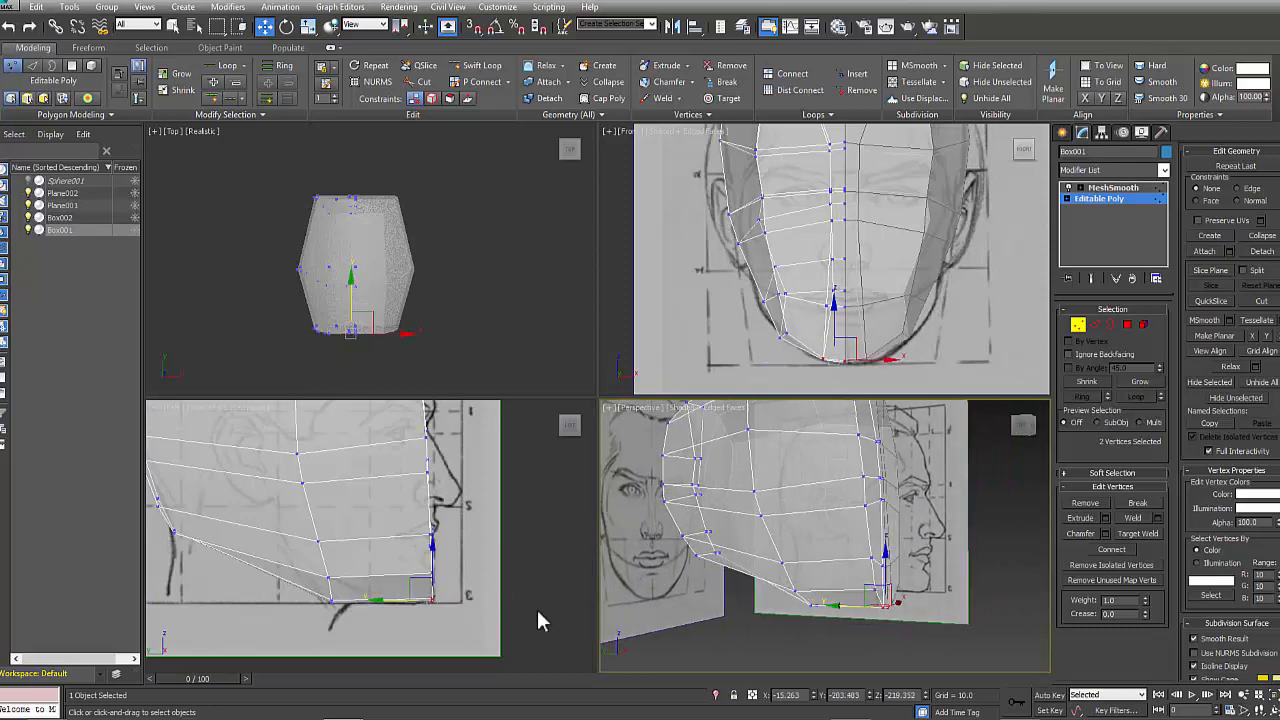
left_click_drag(452, 574, 426, 594)
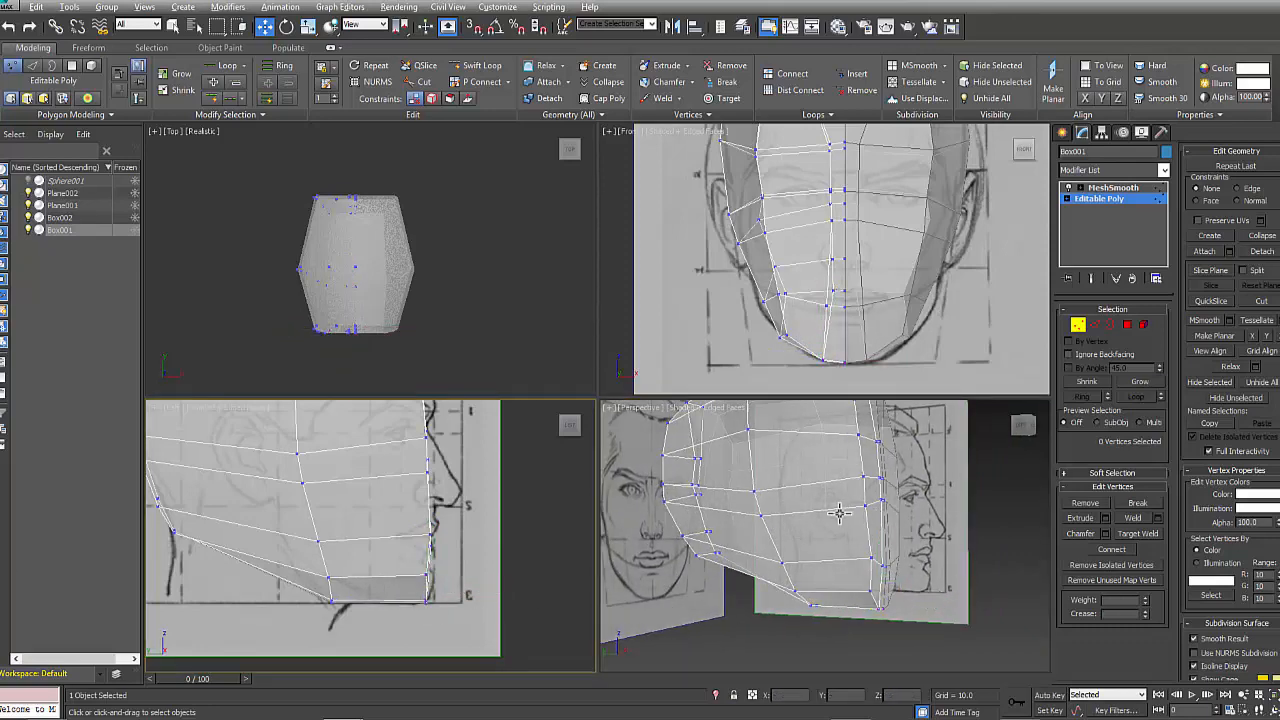
- Push the outer column of front face vertices backward in the side view to round the face
mouse_move(839, 513)
middle_mouse_down("alt")
mouse_move(766, 594)
mouse_move(839, 520)
middle_mouse_up("alt")
middle_click_drag(467, 548, 481, 581)
middle_click_drag(975, 545, 848, 598, "alt")
middle_click_drag(850, 508, 840, 578, "alt")
left_click_drag(817, 551, 880, 498)
mouse_move(880, 498)
middle_mouse_down("alt")
mouse_move(806, 536)
mouse_move(826, 494)
mouse_move(857, 499)
middle_mouse_up("alt")
right_click(436, 494)
left_click_drag(478, 492, 441, 490)
middle_click_drag(872, 553, 878, 598, "alt")
- Adjust the side chin vertex, the centre mouth vertices and the cheek vertices in the side view to fit the profile sketch
left_click(402, 611)
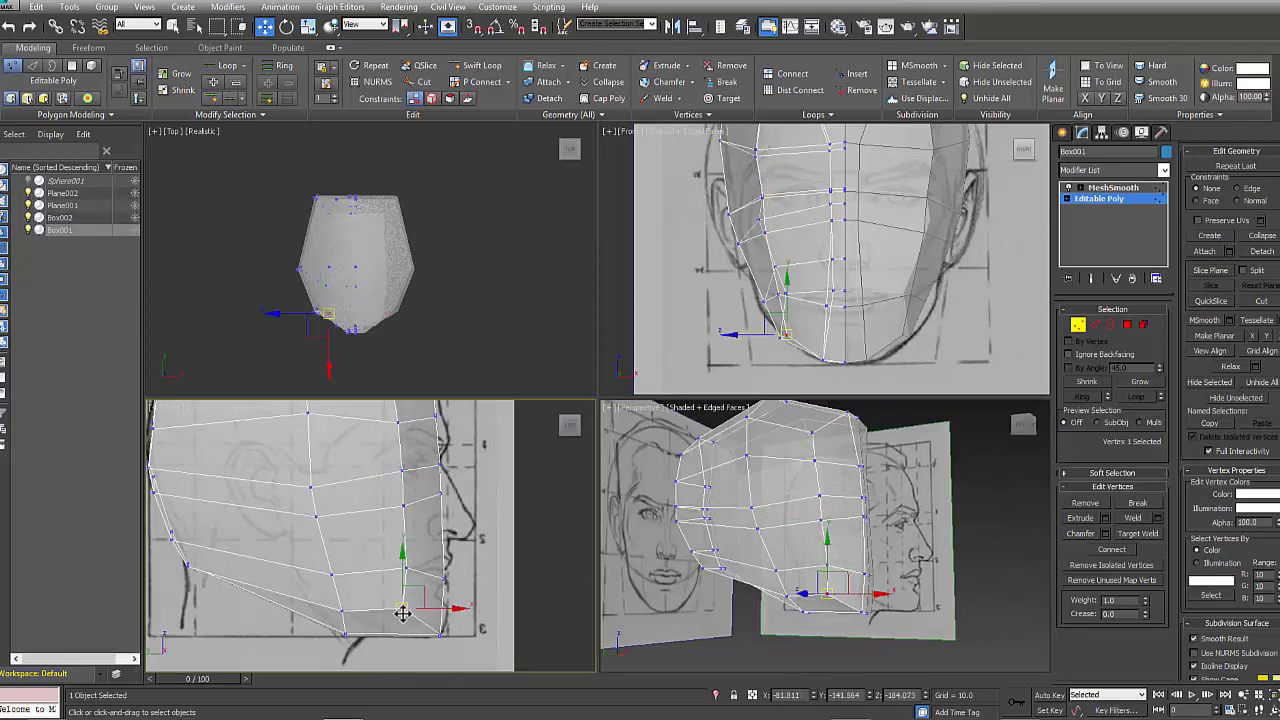
left_click_drag(413, 609, 450, 570)
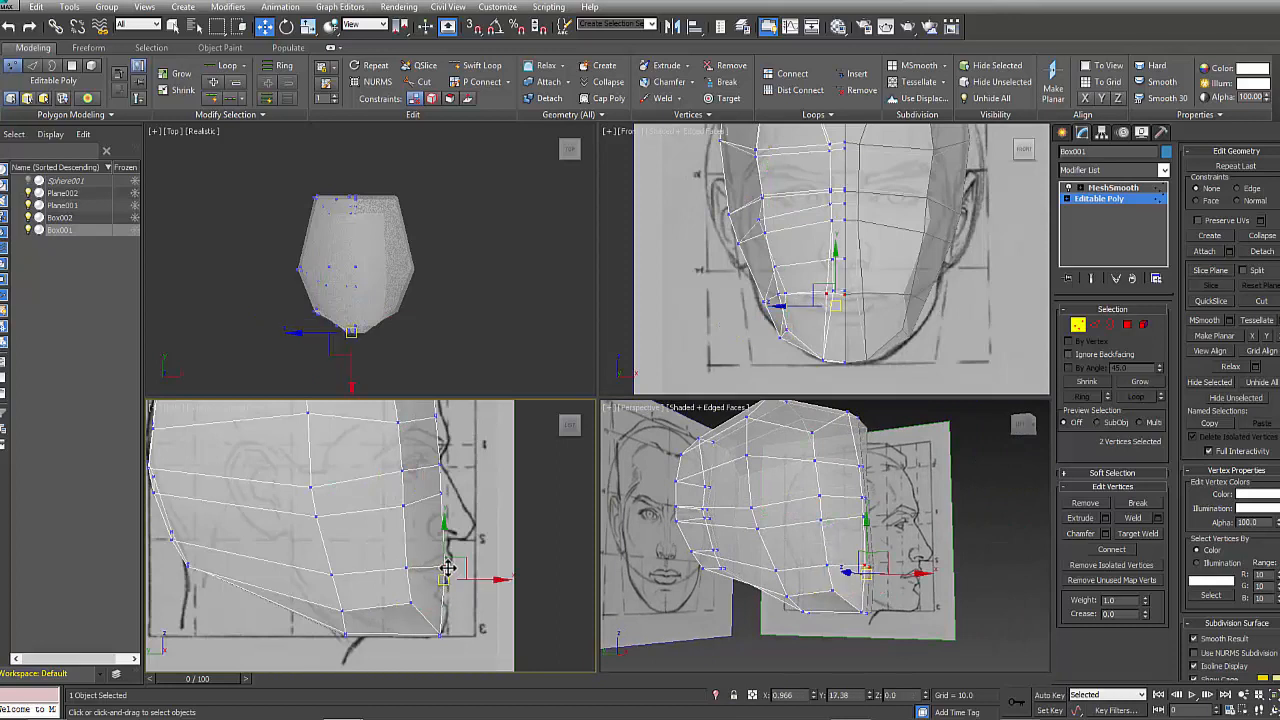
middle_click_drag(380, 547, 398, 593)
left_click_drag(421, 551, 412, 524)
left_click_drag(412, 523, 411, 516)
left_click_drag(328, 532, 322, 516)
- Move the back-of-head vertices between the nape and the widest point onto the sketched skull outline
middle_click_drag(266, 543, 384, 561)
left_click_drag(275, 518, 307, 538)
left_click_drag(289, 530, 304, 565)
left_click_drag(292, 550, 311, 598)
middle_click_drag(268, 552, 251, 583)
left_click_drag(264, 492, 281, 520)
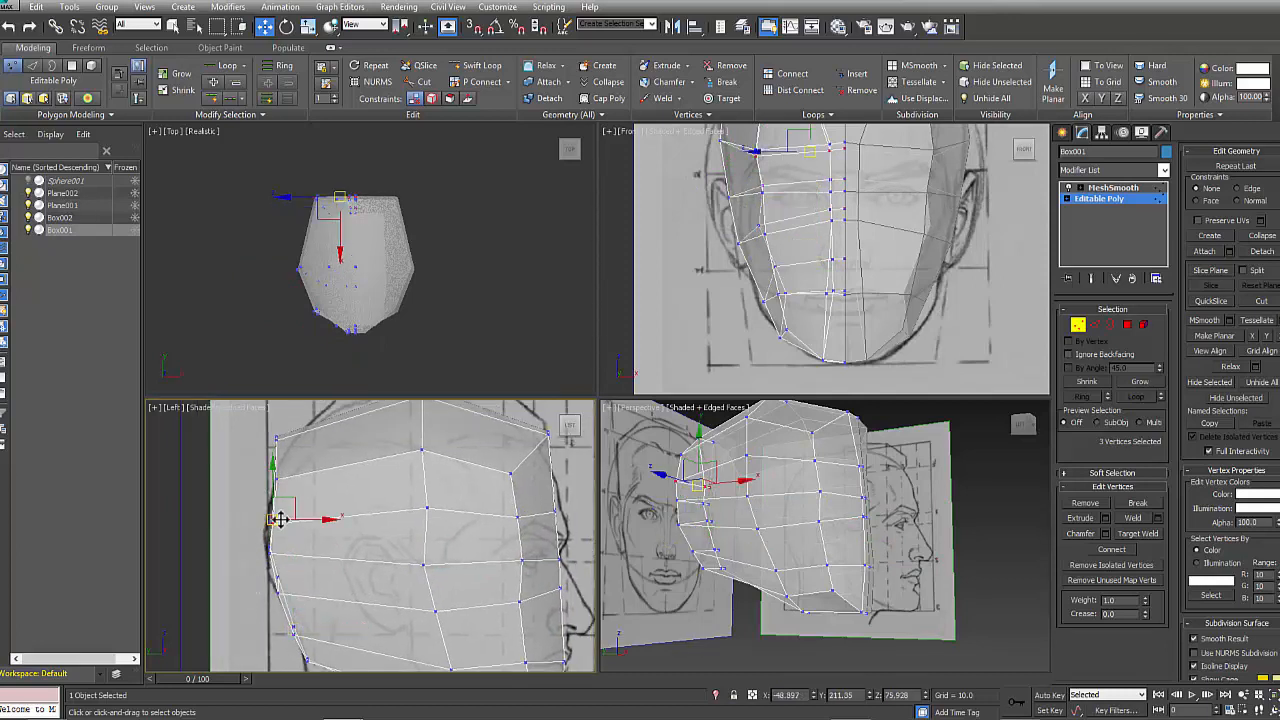
- Move the upper back and crown vertices in the side view to match the sketched curve of the skull
middle_click_drag(313, 492, 305, 534)
left_click_drag(282, 532, 258, 468)
left_click_drag(269, 492, 298, 478)
left_click(280, 515)
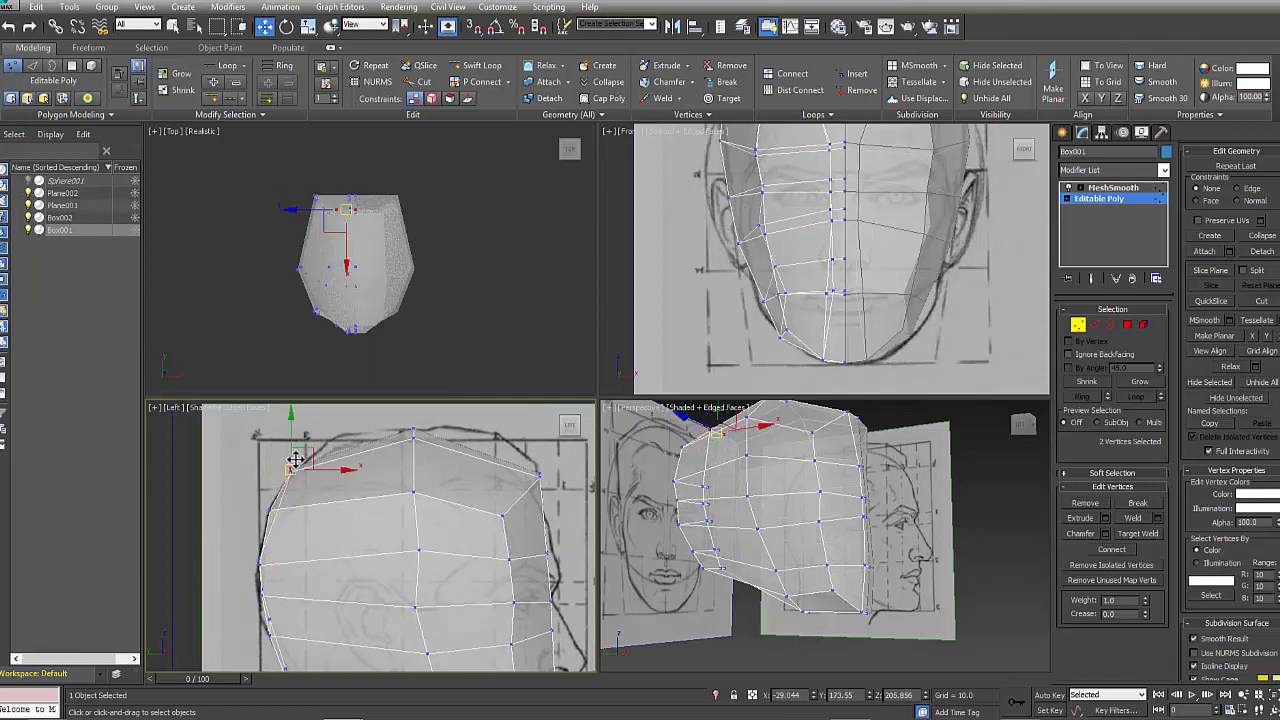
left_click_drag(388, 422, 437, 452)
- Fit the upper forehead and temple vertices to the profile sketch, and check the reshaped half from several angles
middle_click_drag(569, 523, 528, 468)
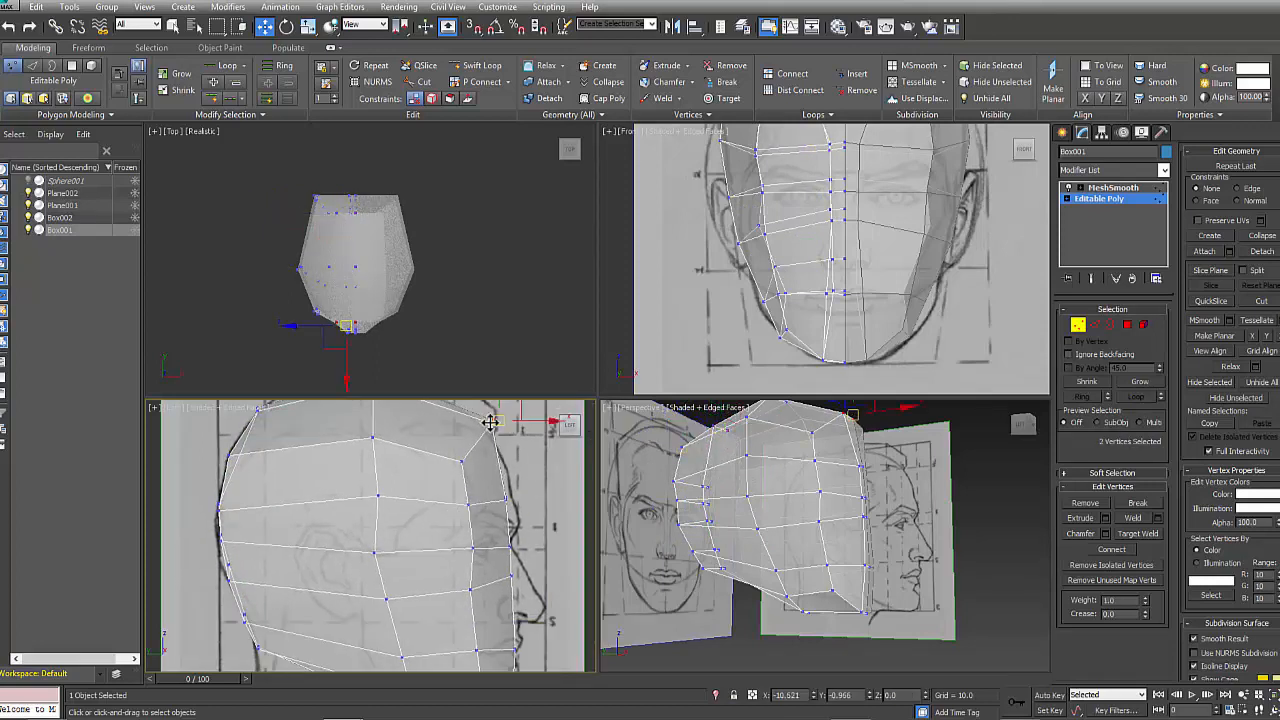
left_click_drag(503, 527, 511, 497)
left_click(462, 504)
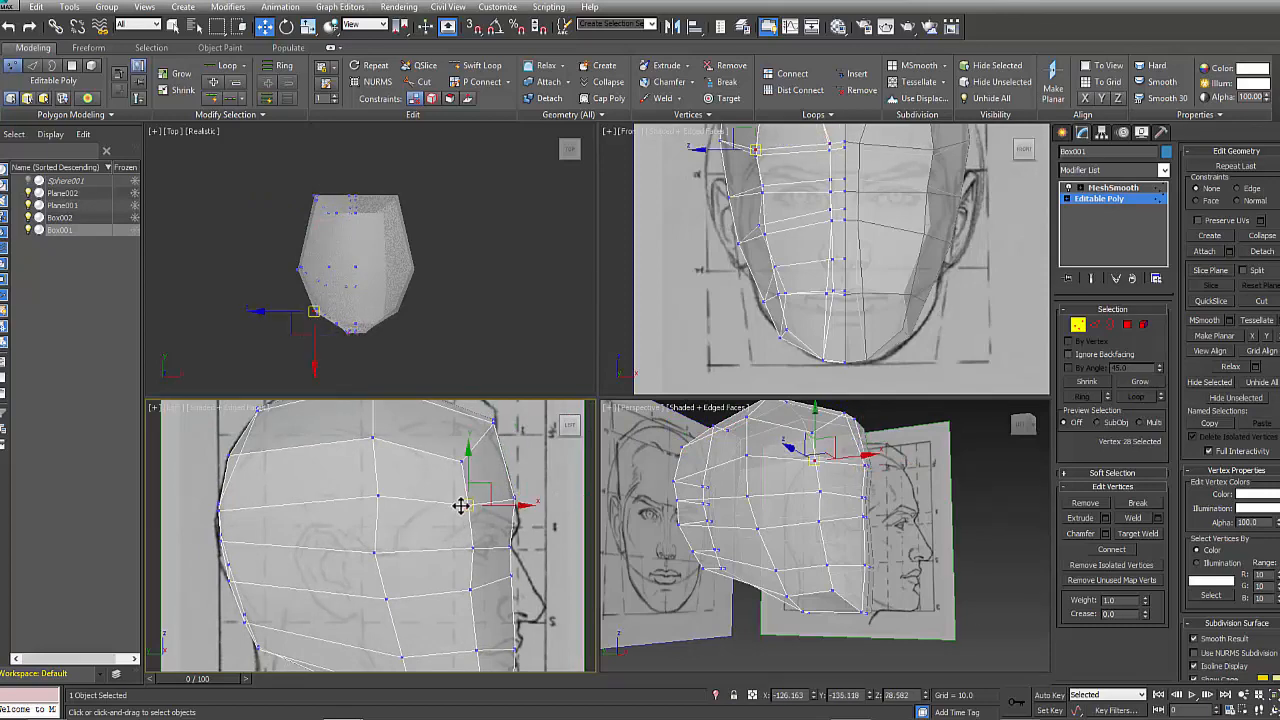
middle_click_drag(505, 617, 487, 531)
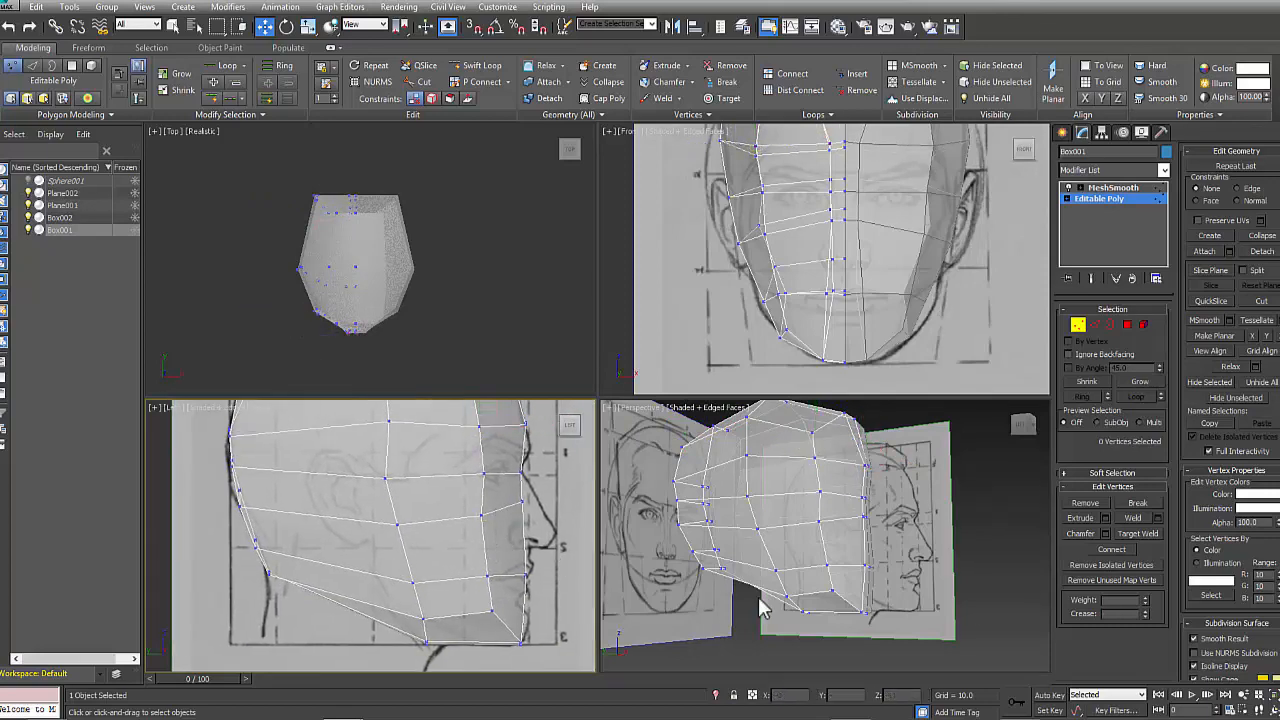
middle_click_drag(760, 608, 830, 600, "alt")
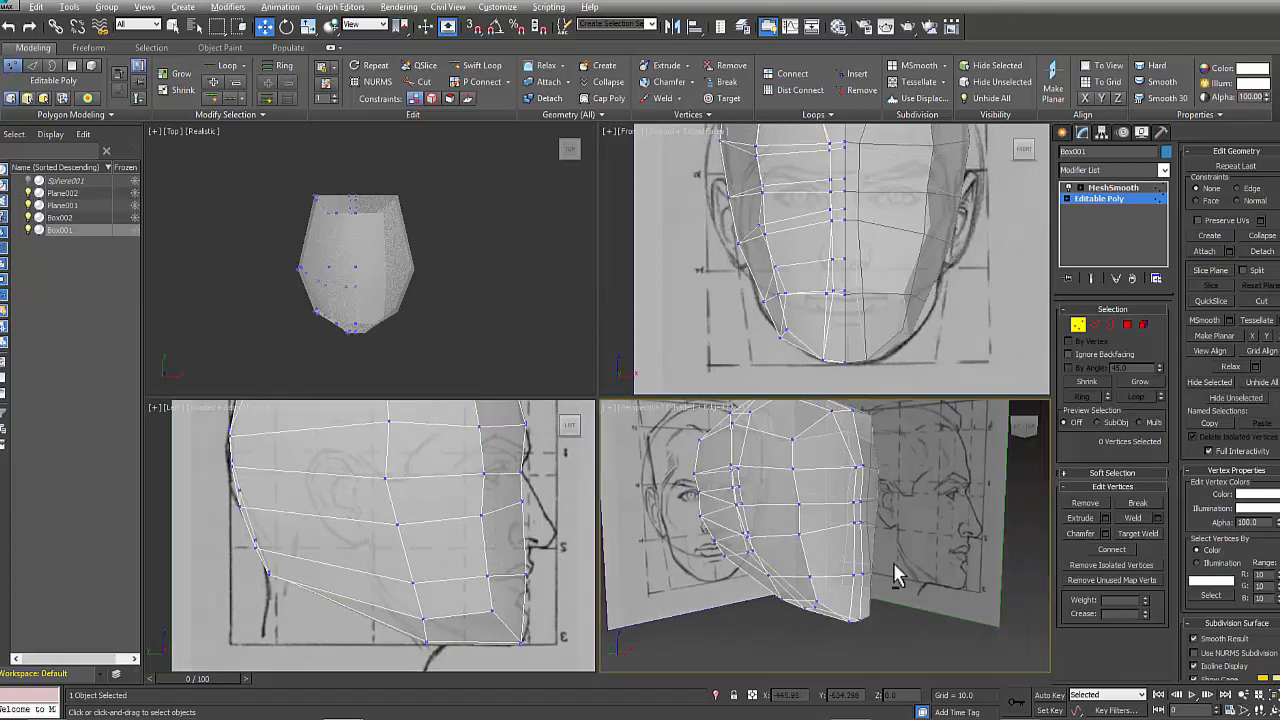
middle_click_drag(895, 575, 870, 596, "alt")
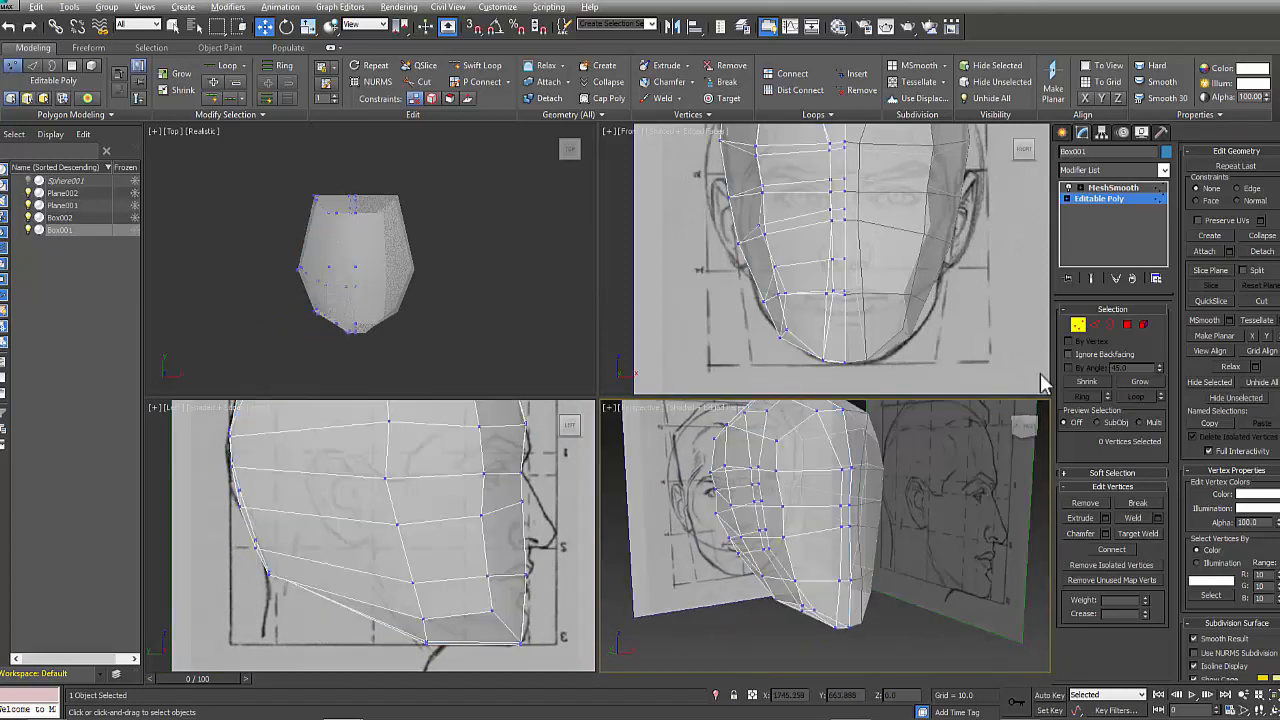
- Turn off see-through display, inspect the smoothed head at the MeshSmooth level, and return to the Editable Poly vertices
left_click(1078, 326)
key("alt+x")
key("1")
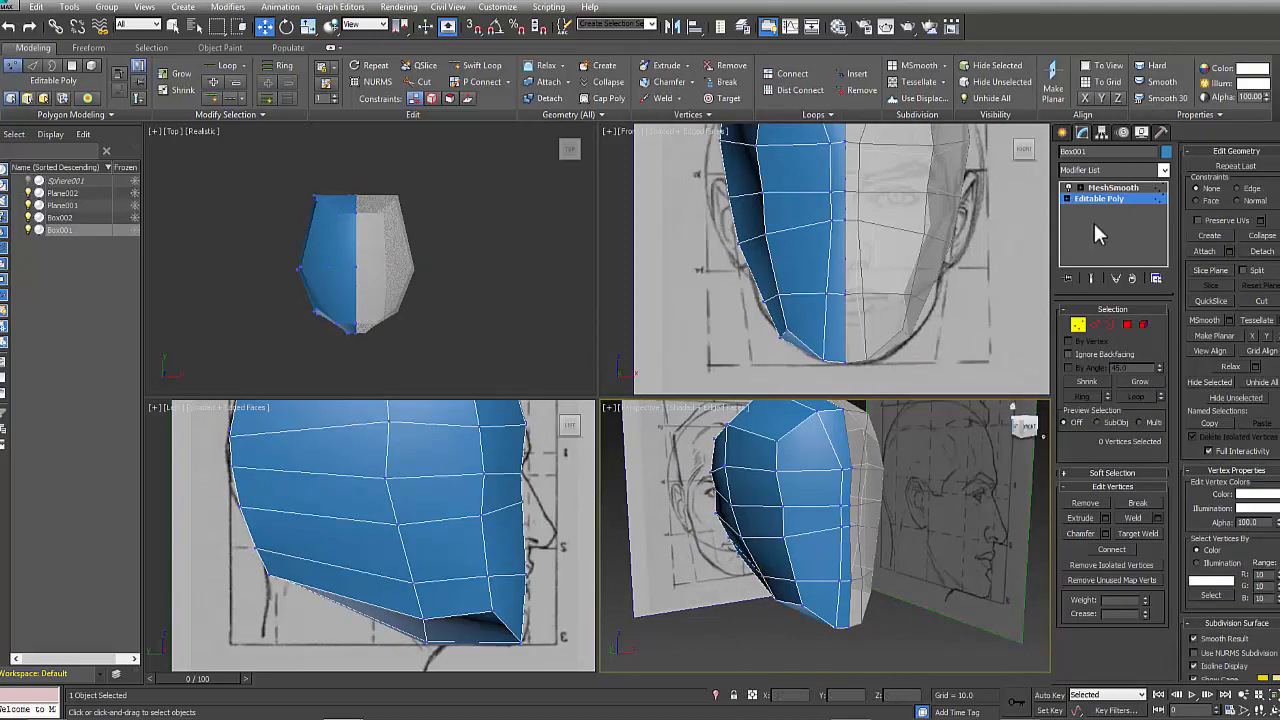
left_click(1128, 188)
left_click(918, 626)
middle_click_drag(914, 583, 771, 497, "alt")
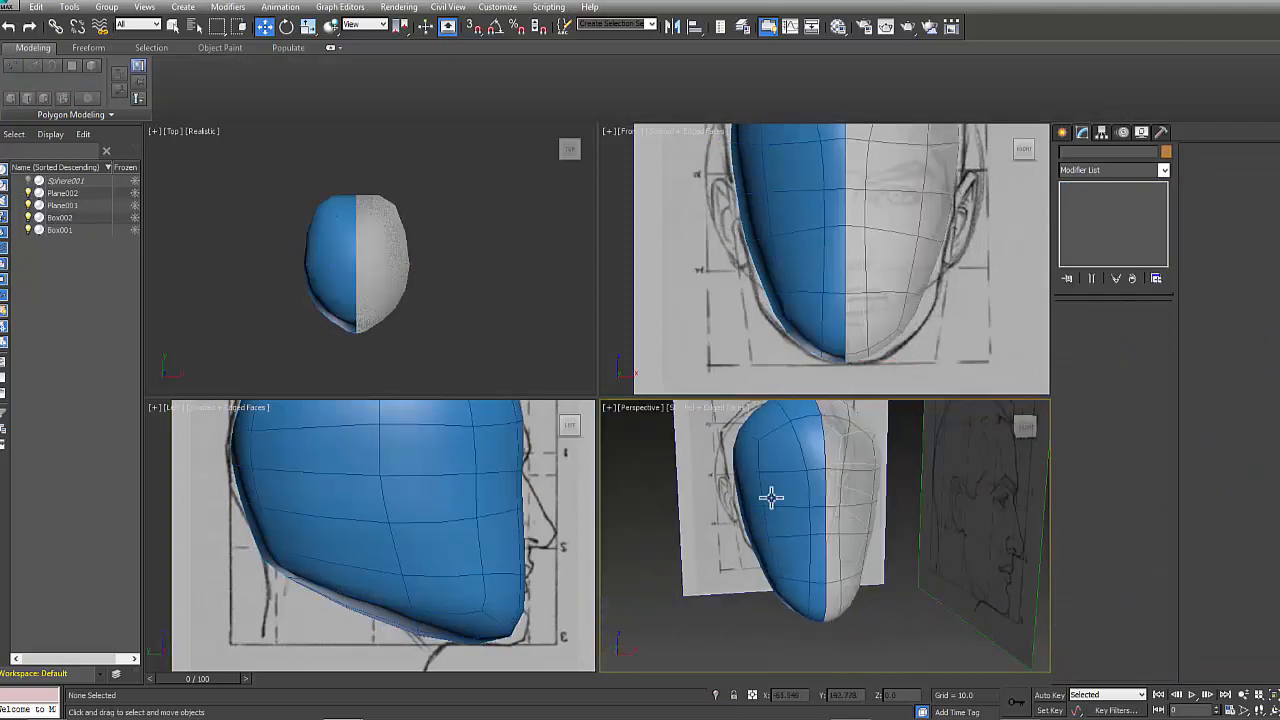
left_click(815, 519)
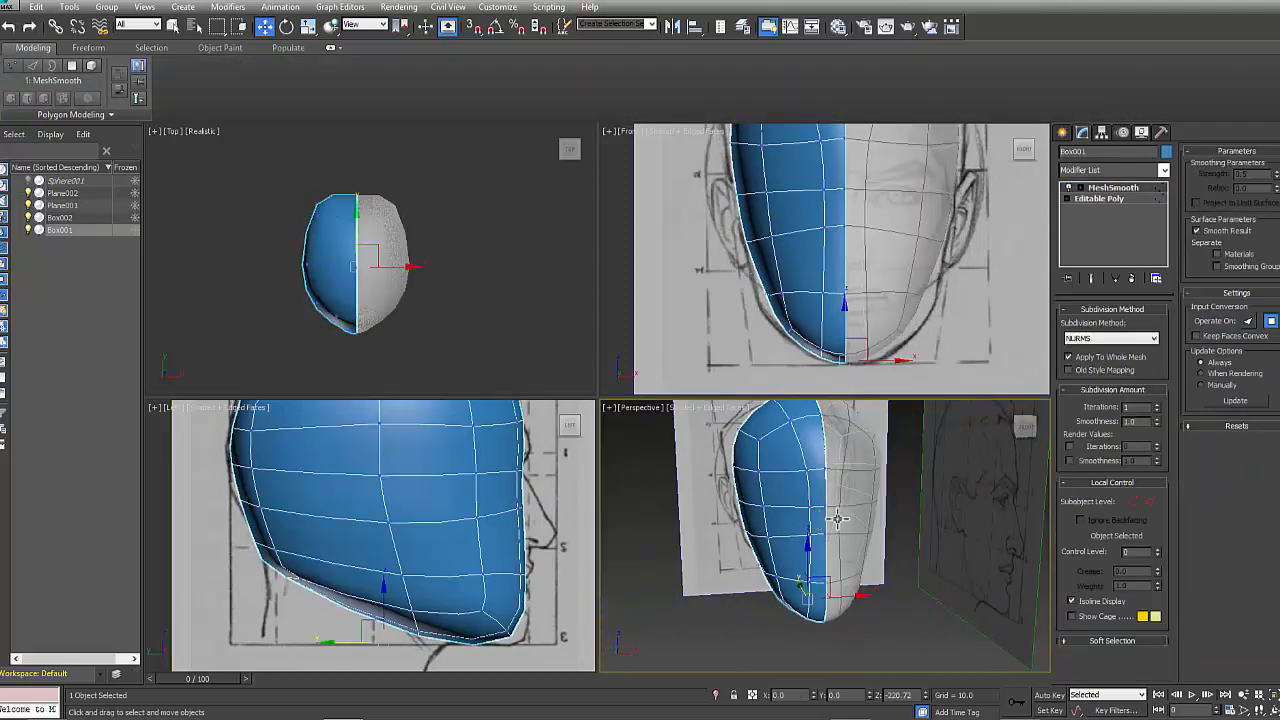
left_click(1113, 199)
key("1")
- Inset the two front polygons at the eye as a group to form a ring of edges around the eye
middle_click_drag(823, 511, 837, 500, "alt")
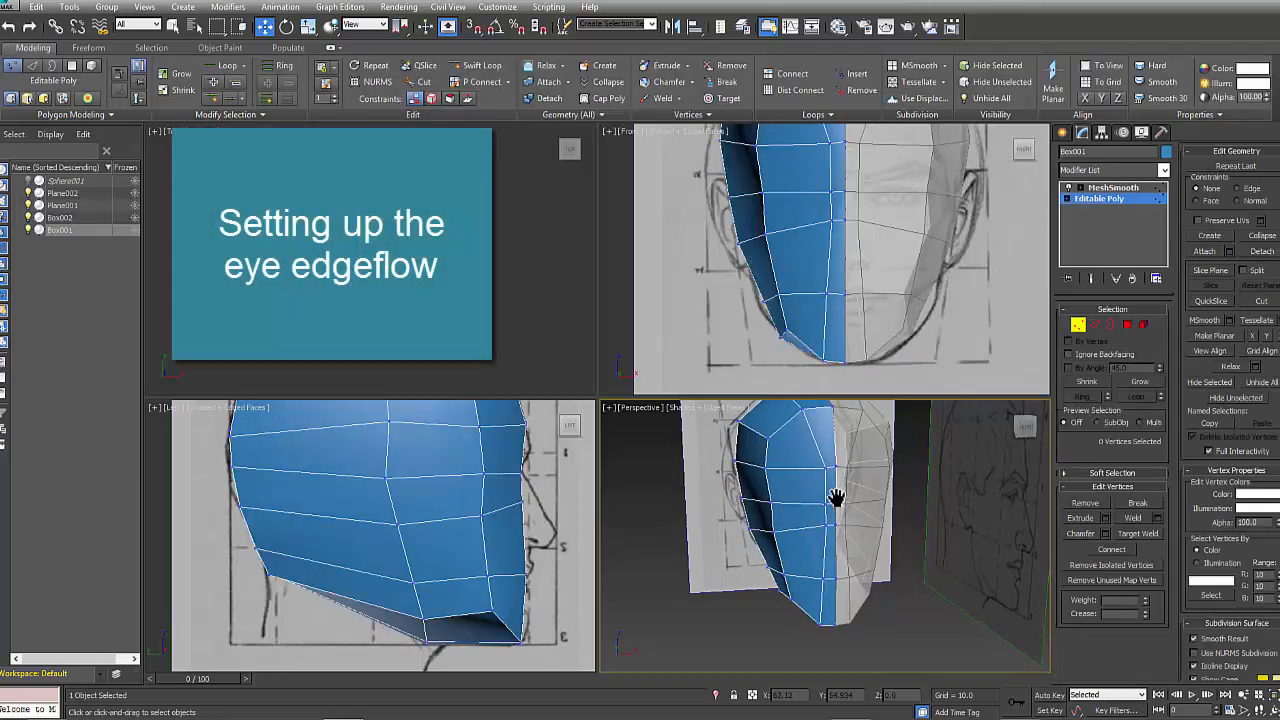
scroll(837, 500, "up", 3)
left_click(1127, 325)
left_click(806, 483)
left_click(776, 524, "ctrl")
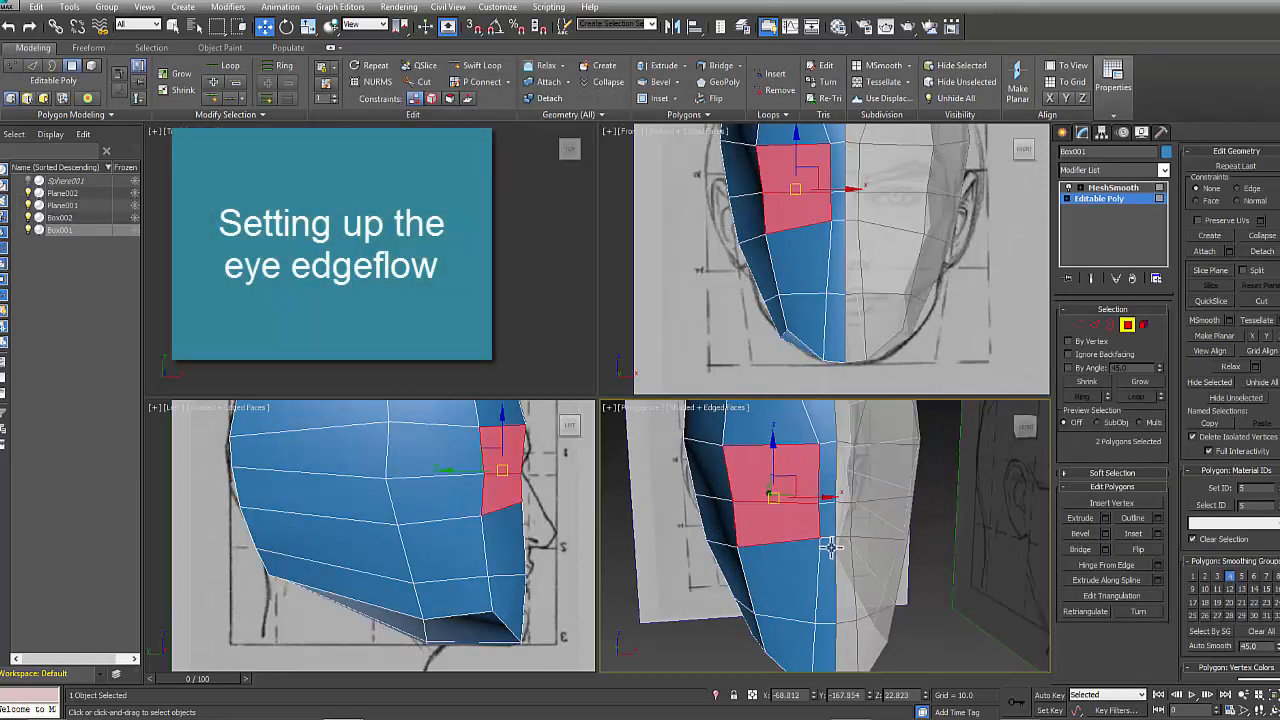
middle_click_drag(846, 567, 880, 480, "alt")
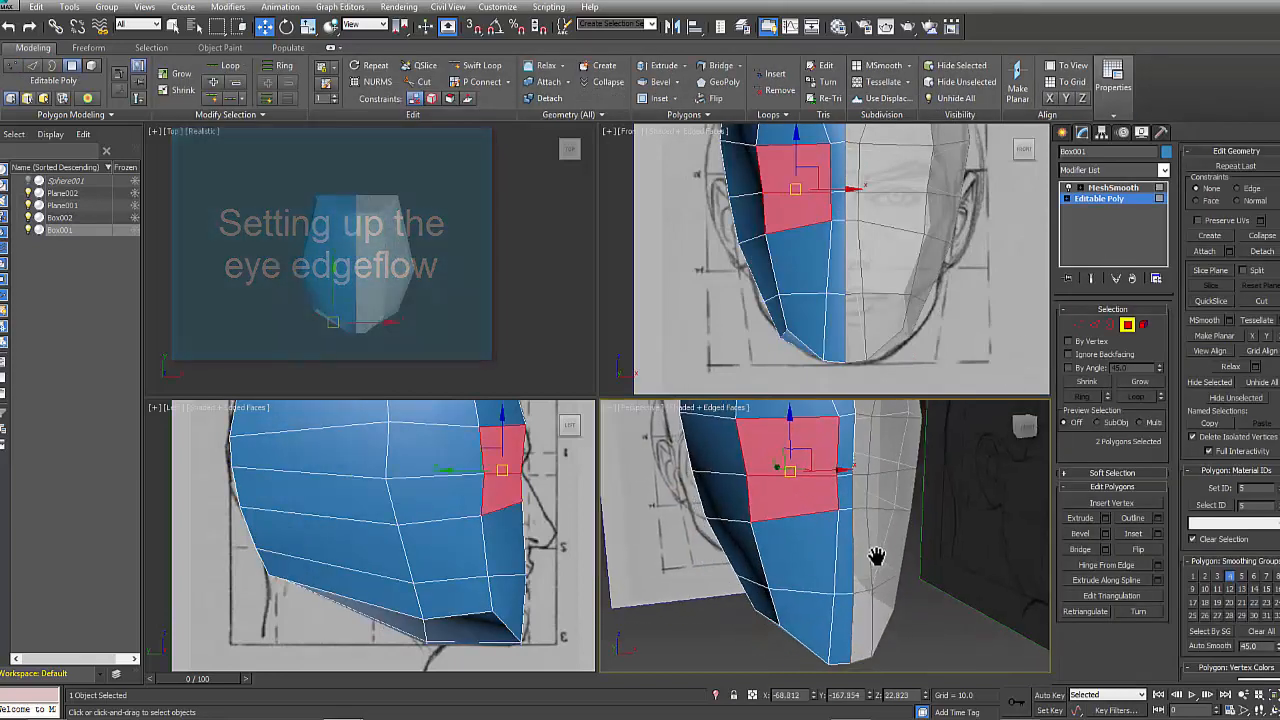
left_click(1157, 533)
left_click_drag(832, 563, 836, 522)
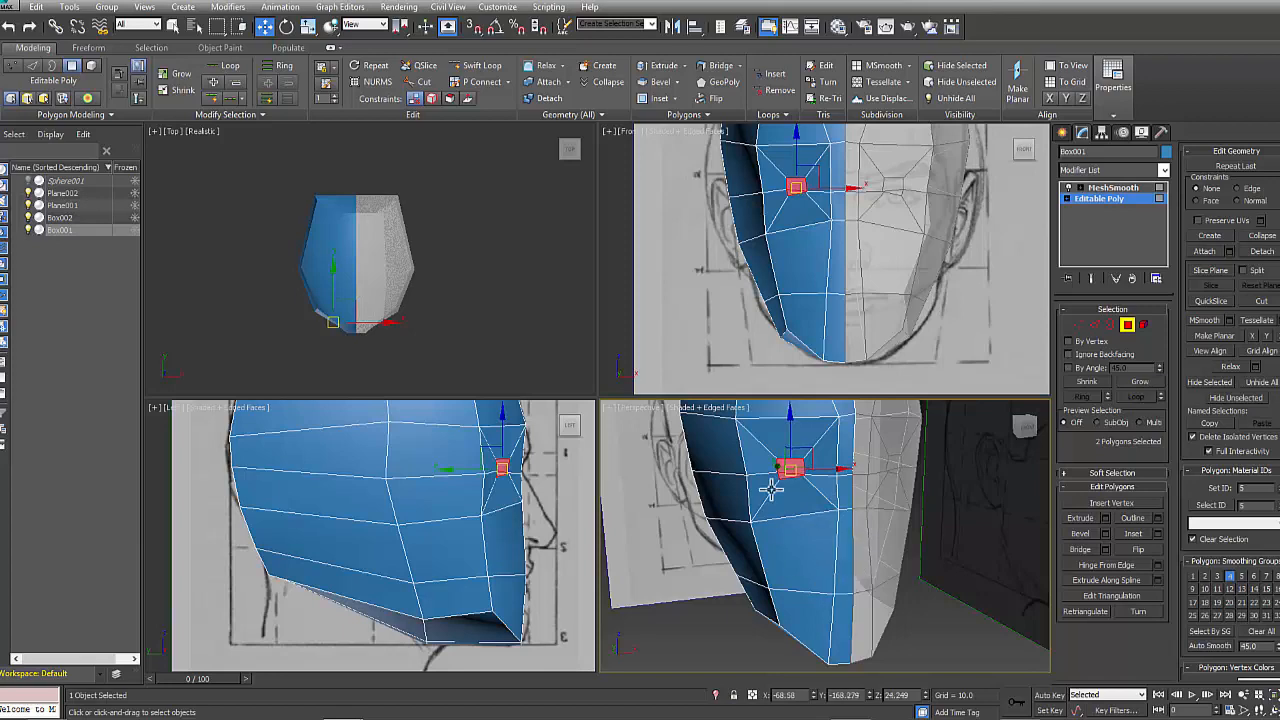
middle_click_drag(770, 488, 927, 650, "alt")
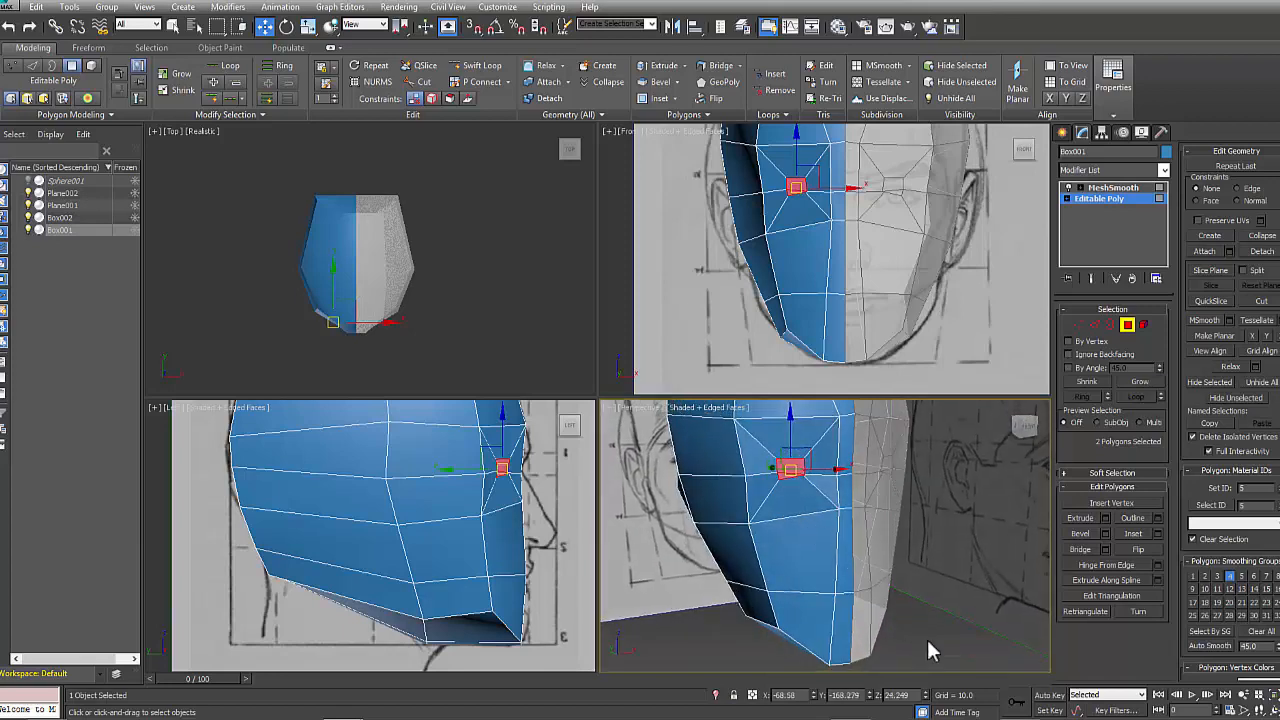
left_click(929, 651)
- Turn on see-through display and move the two inset eye polygons onto the sketched eye in the front view
scroll(816, 565, "up", 5)
scroll(831, 291, "up", 3)
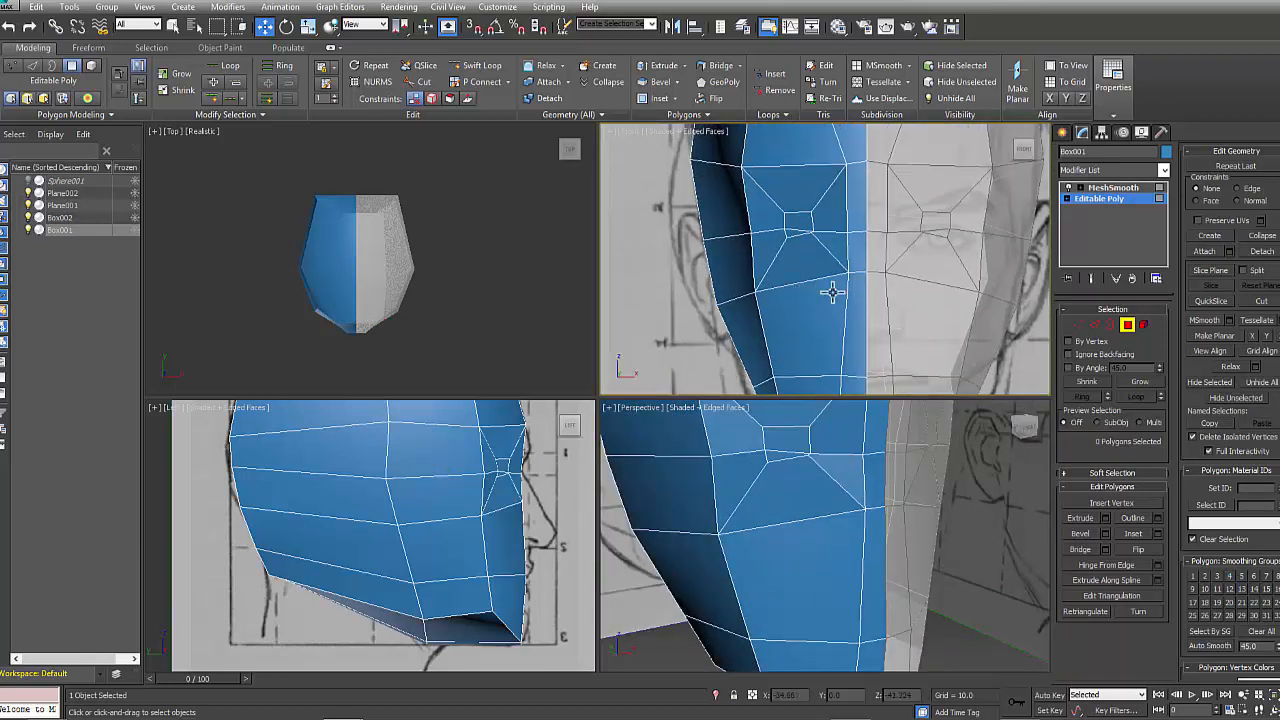
key("alt+x")
scroll(831, 291, "up", 3)
left_click(791, 263)
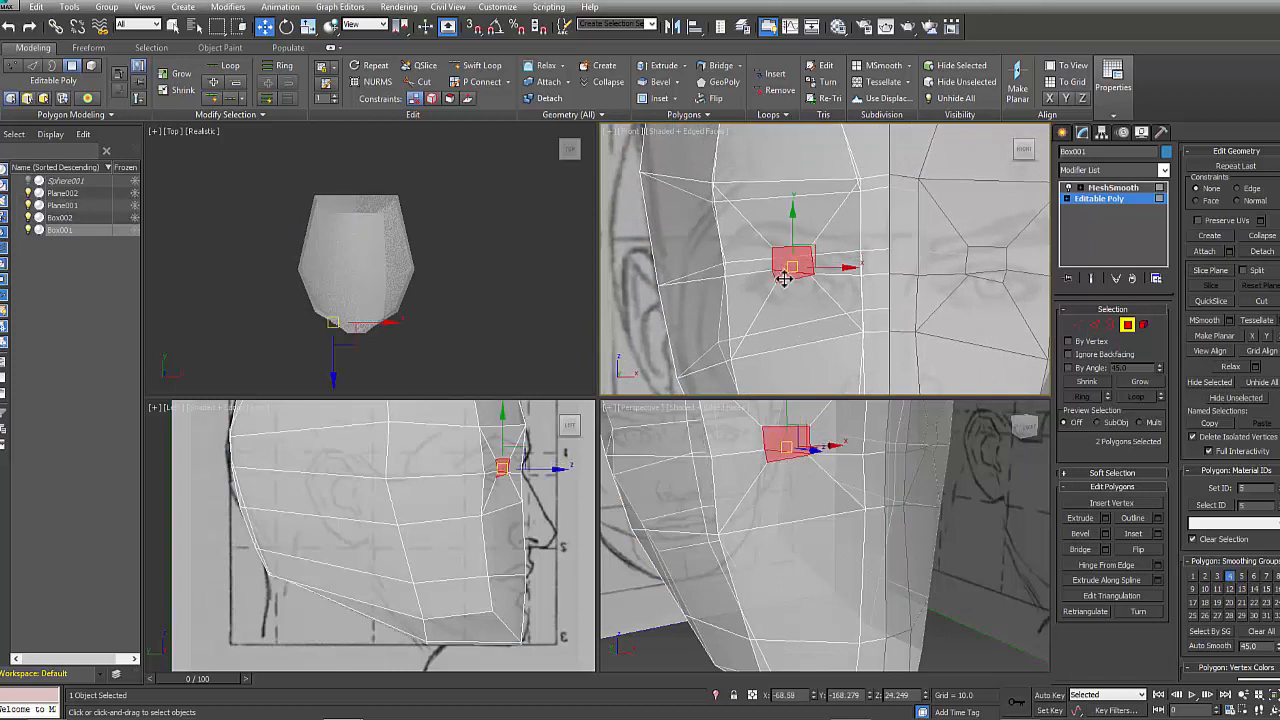
left_click_drag(788, 269, 796, 288)
- Move the inner and outer corner and eyelid vertices in the front view to trace the sketched eye's almond shape
left_click(1078, 325)
left_click(818, 298)
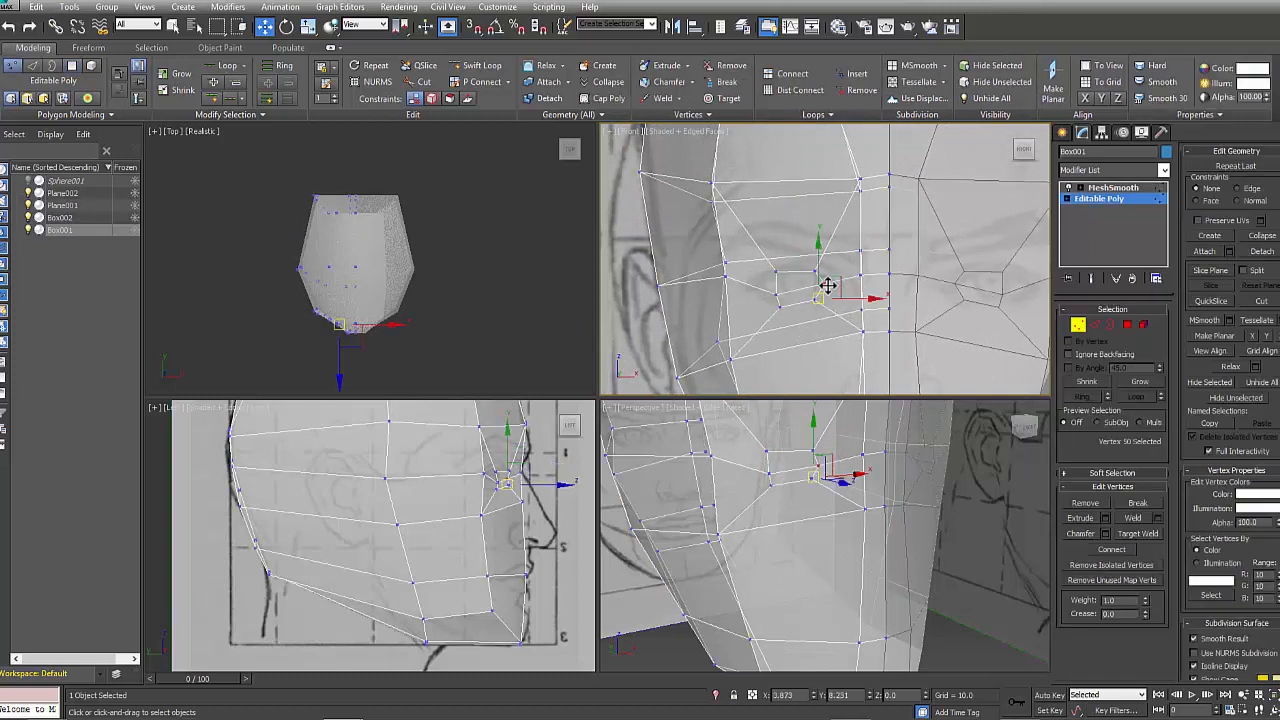
left_click(815, 300)
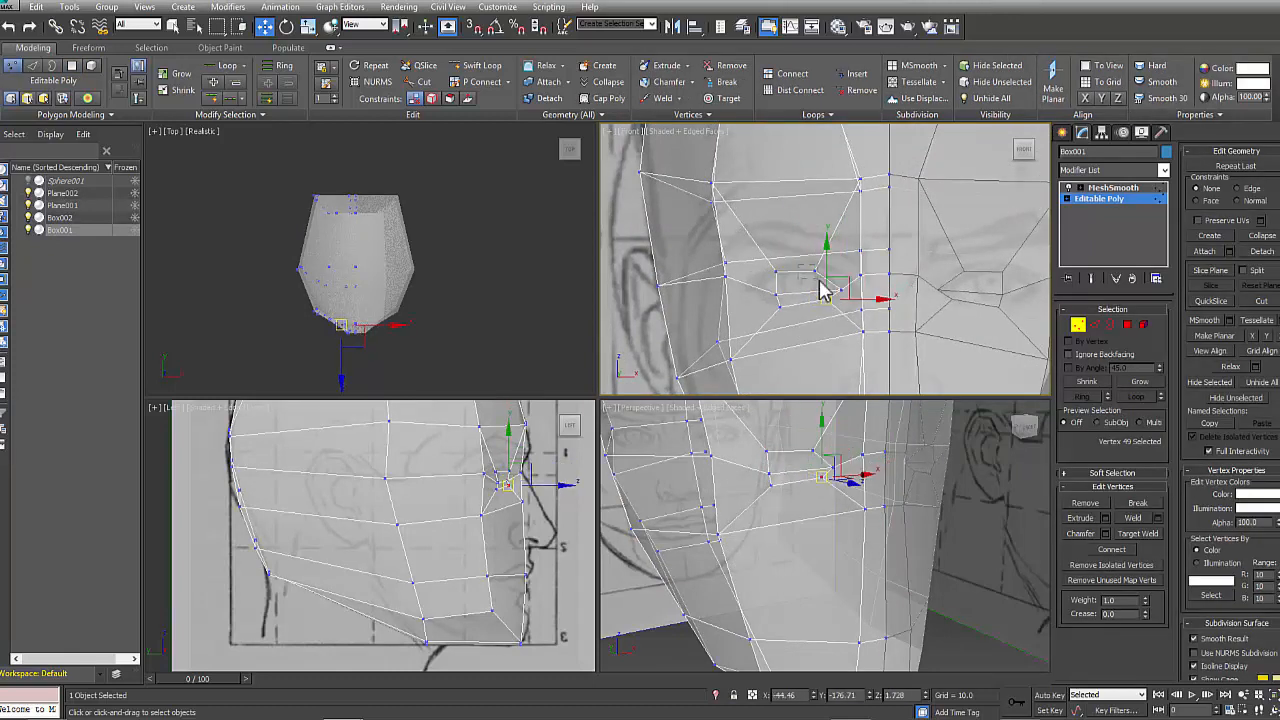
left_click(771, 290)
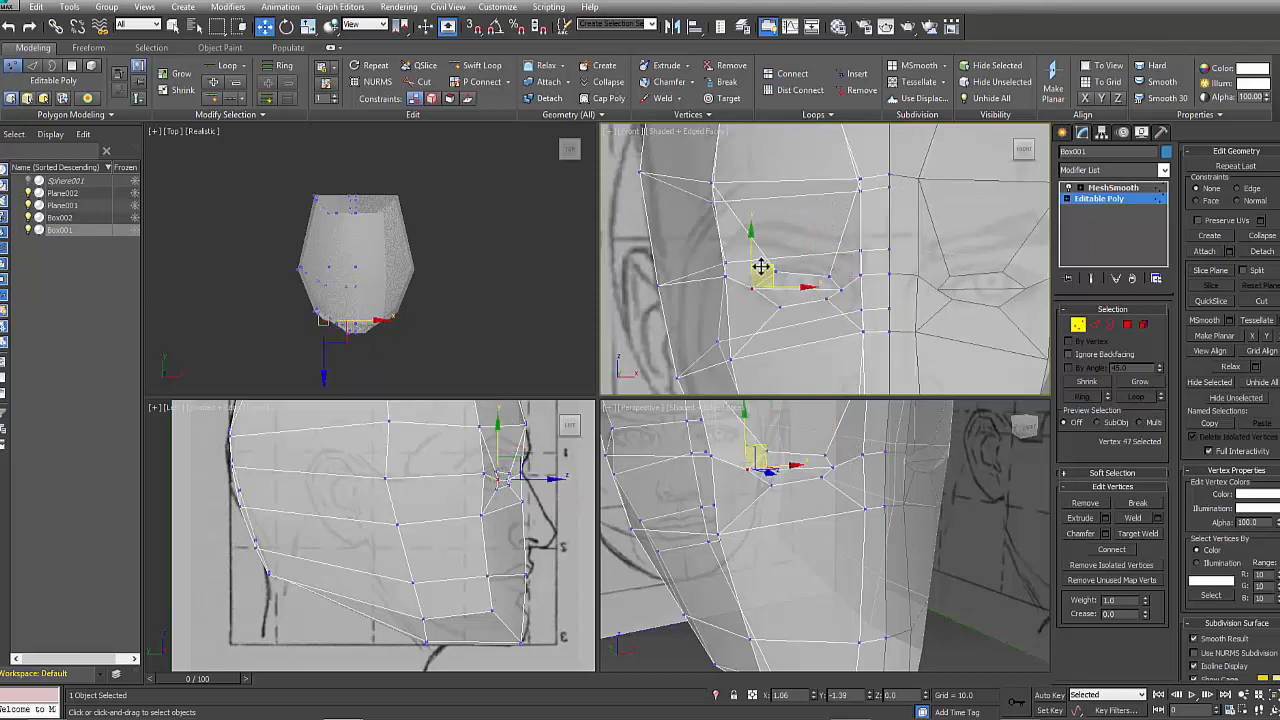
left_click(778, 300)
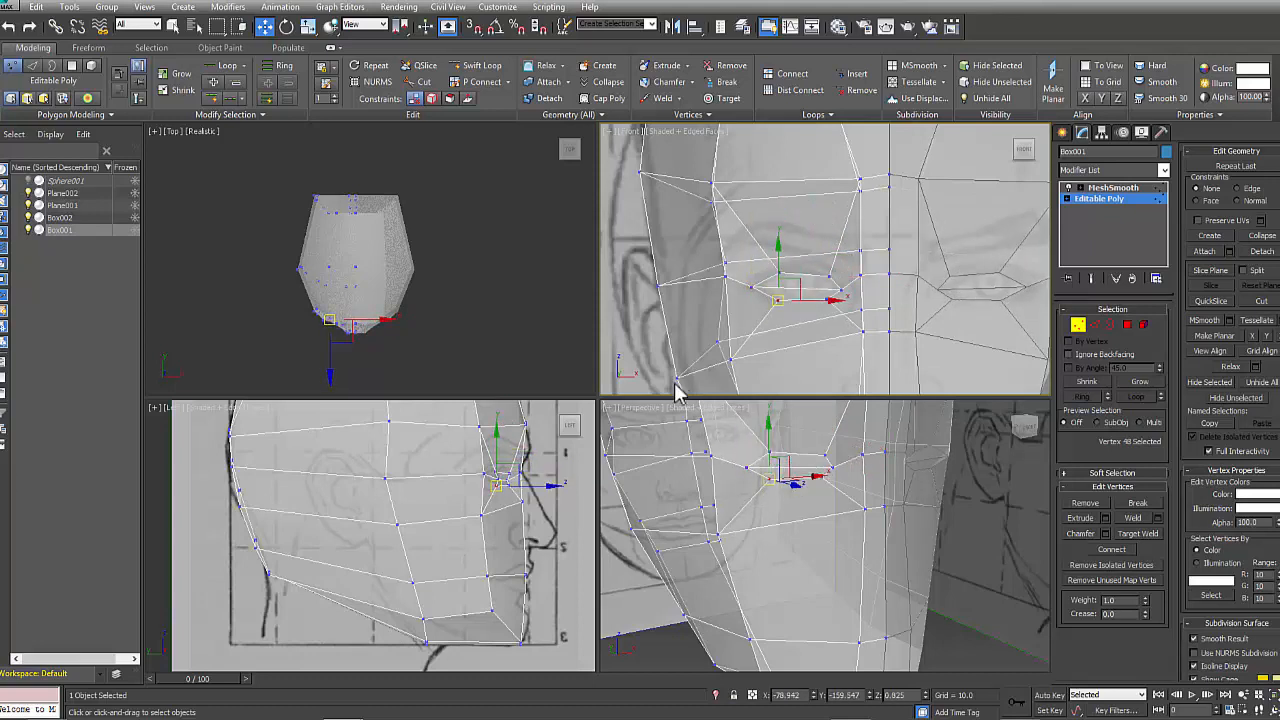
- Shift the vertices along the side of the face, from temple to cheek, backward in the side view
scroll(560, 450, "up", 3)
left_click(442, 486)
left_click_drag(442, 486, 411, 490)
middle_click_drag(443, 538, 474, 536)
left_click_drag(469, 542, 449, 546)
left_click_drag(478, 627, 468, 628)
middle_click_drag(443, 474, 443, 567)
left_click_drag(466, 509, 451, 515)
left_click_drag(434, 582, 432, 581)
left_click_drag(450, 639, 443, 641)
- Move the eye corner and eyelid vertices backward in the side view to match the eye in the profile sketch
scroll(495, 611, "up", 5)
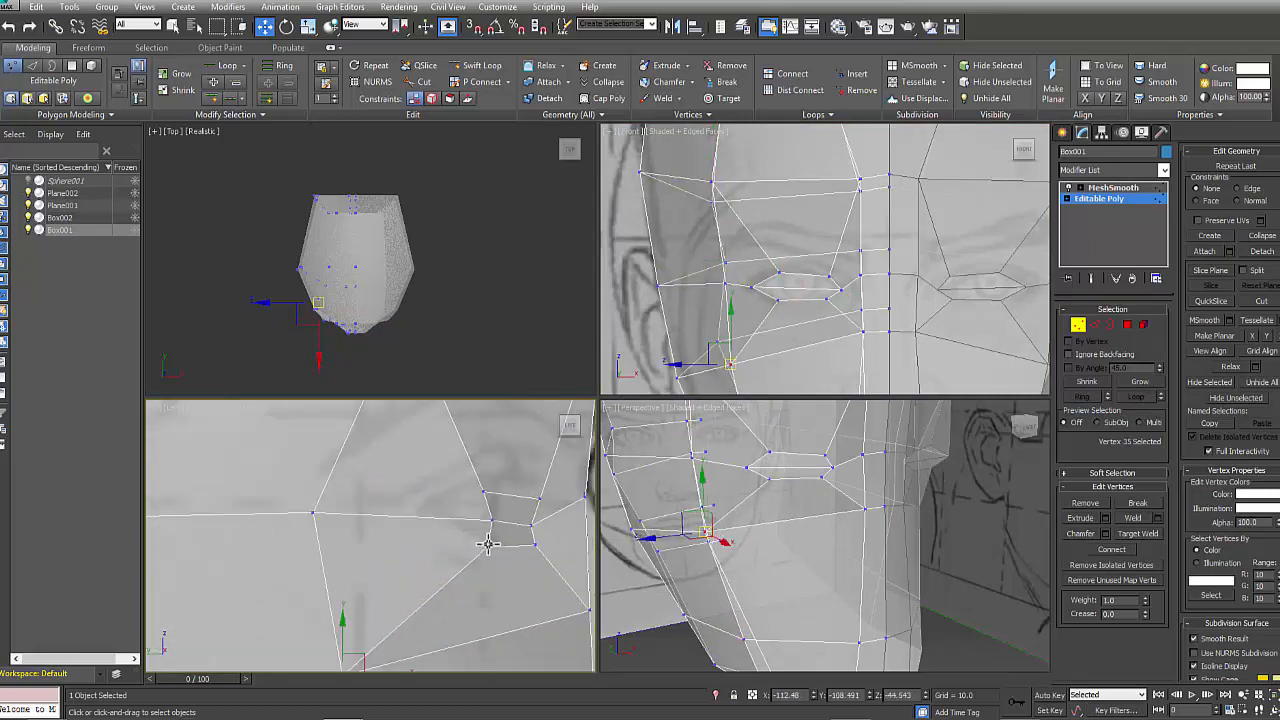
middle_click_drag(499, 514, 499, 524)
left_click_drag(491, 531, 420, 516)
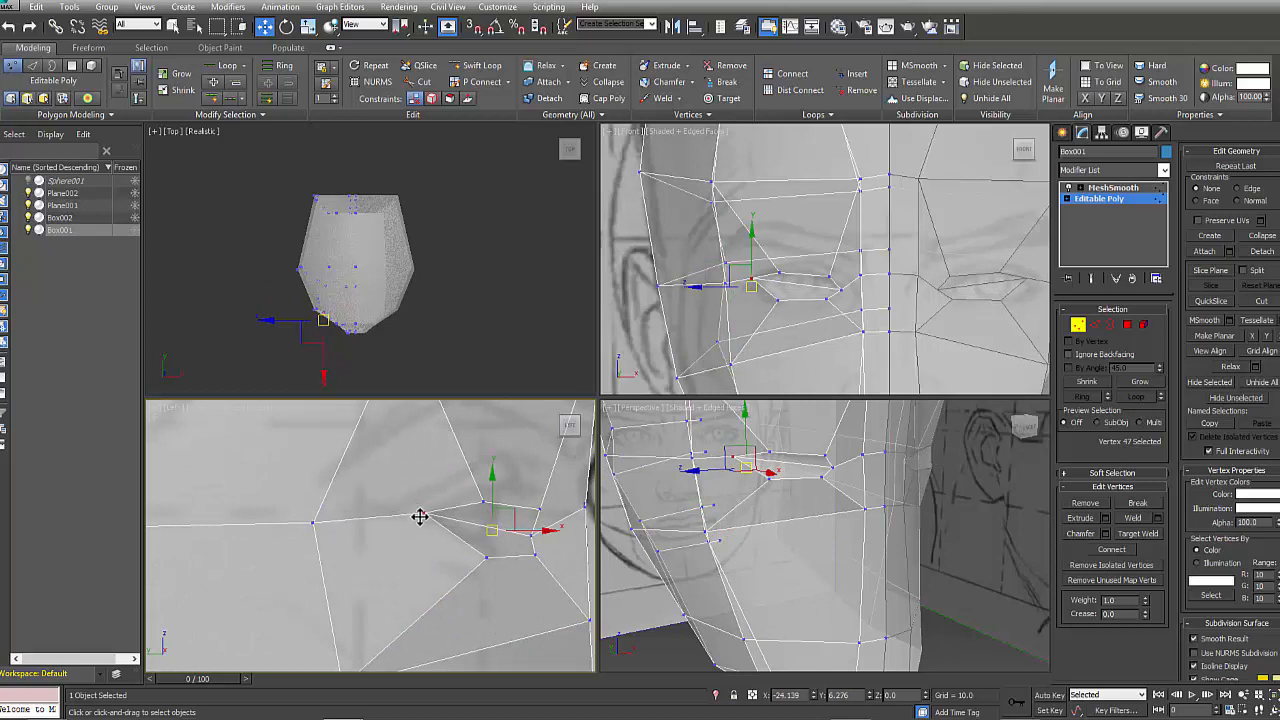
left_click(511, 489)
left_click_drag(511, 489, 474, 497)
left_click(538, 552)
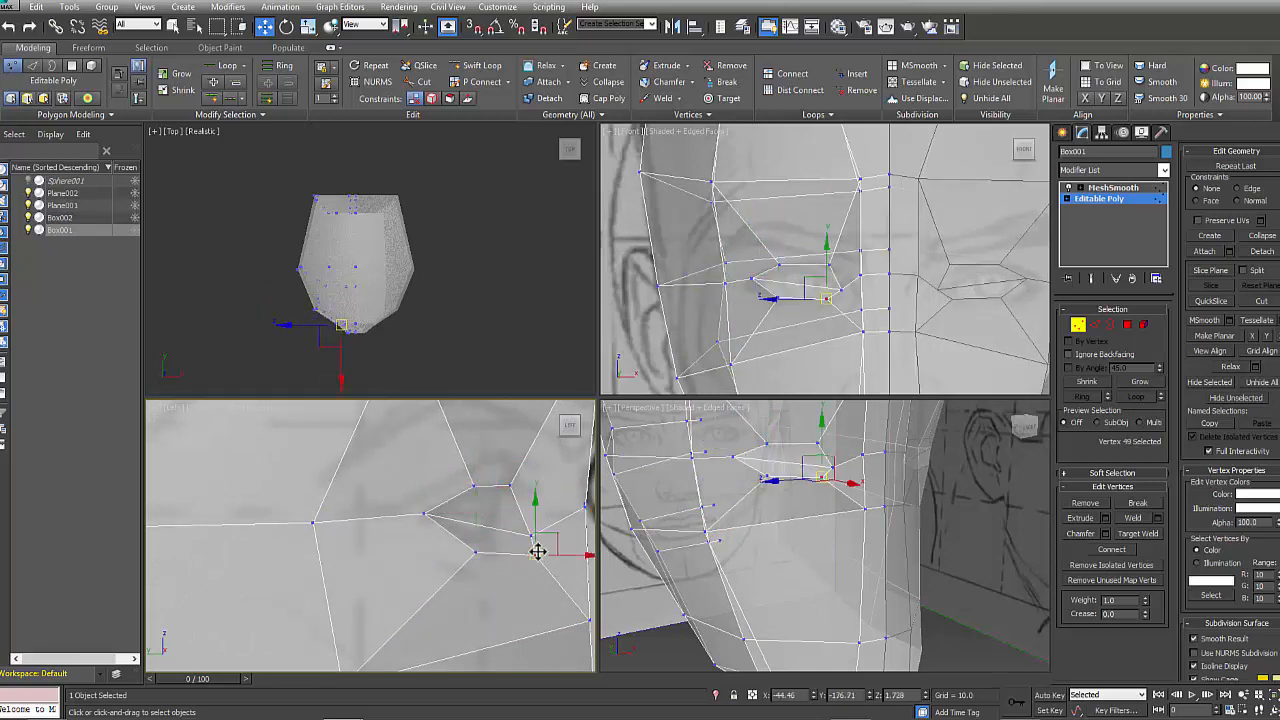
left_click(497, 520)
- Lower the inner upper-eyelid vertex and shift the three outer eye vertices outward and down in the front view
scroll(783, 280, "up", 2)
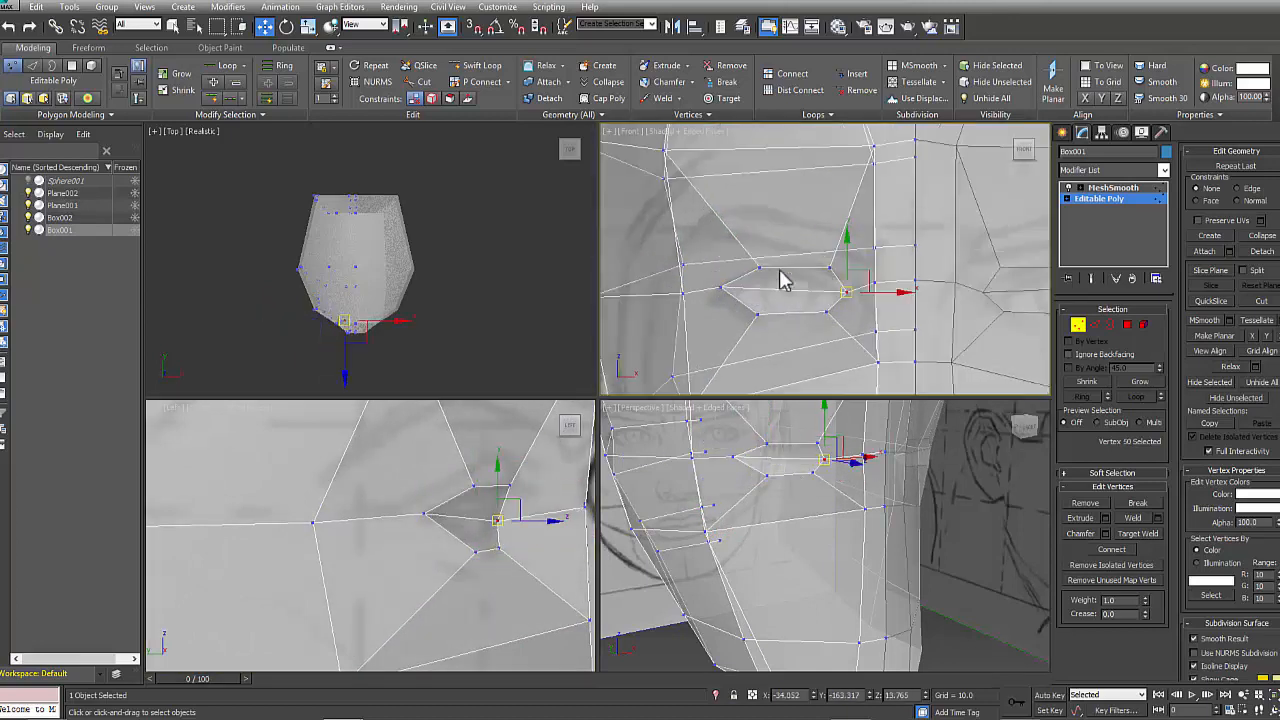
left_click(829, 267)
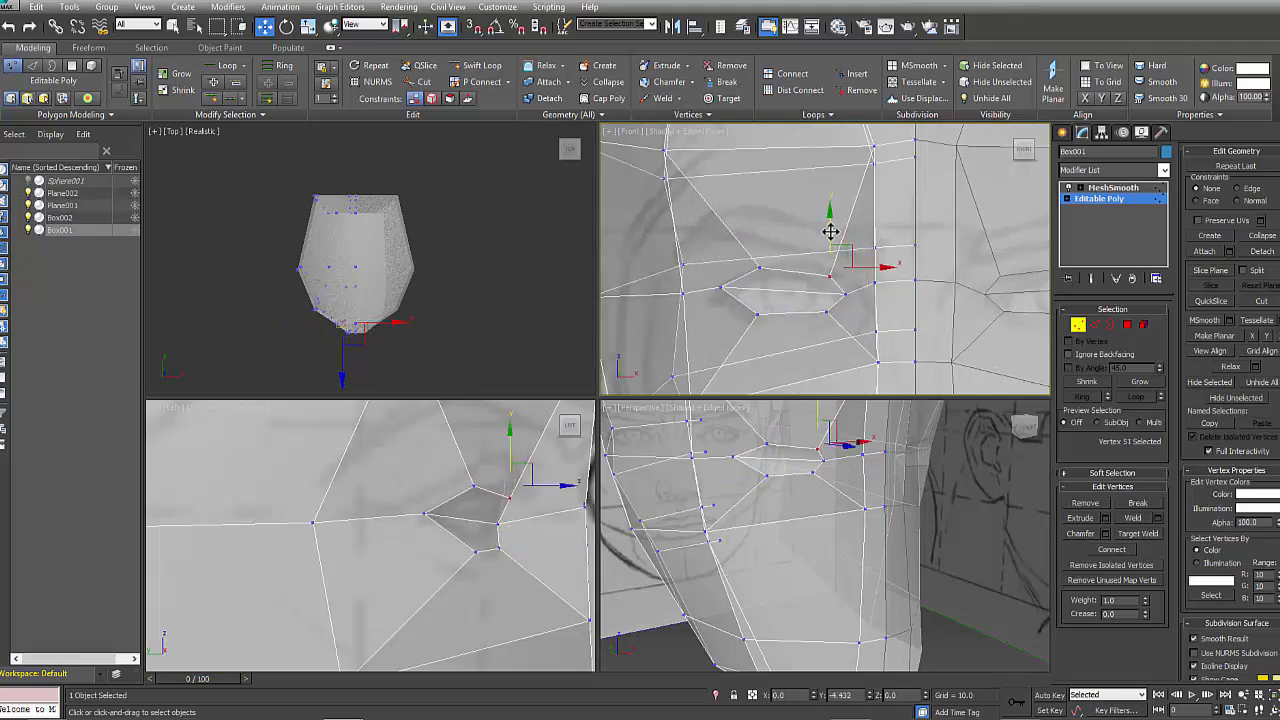
left_click_drag(749, 287, 744, 292)
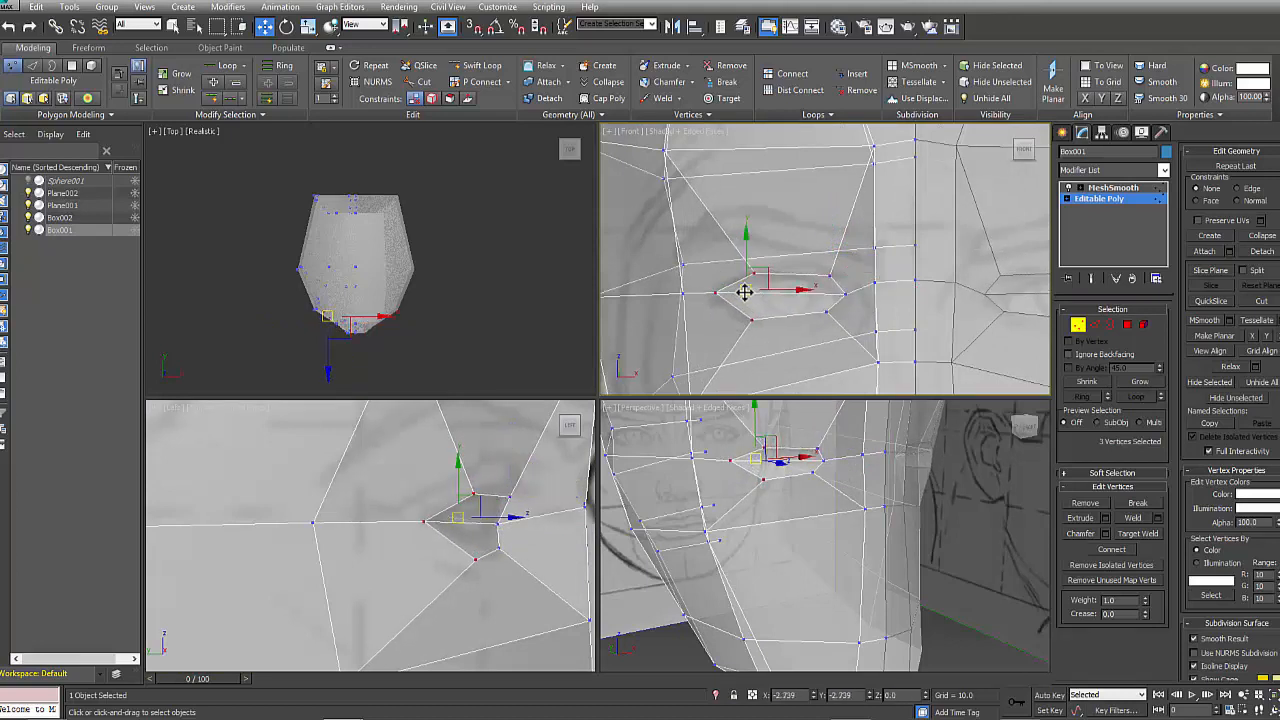
- Inset the four polygons covering the nose, mouth and chin area by about 6.3
mouse_move(894, 523)
middle_mouse_down("alt")
mouse_move(846, 580)
mouse_move(823, 551)
mouse_move(880, 588)
mouse_move(860, 549)
mouse_move(908, 531)
mouse_move(826, 537)
mouse_move(893, 535)
mouse_move(898, 612)
mouse_move(871, 563)
mouse_move(886, 560)
middle_mouse_up("alt")
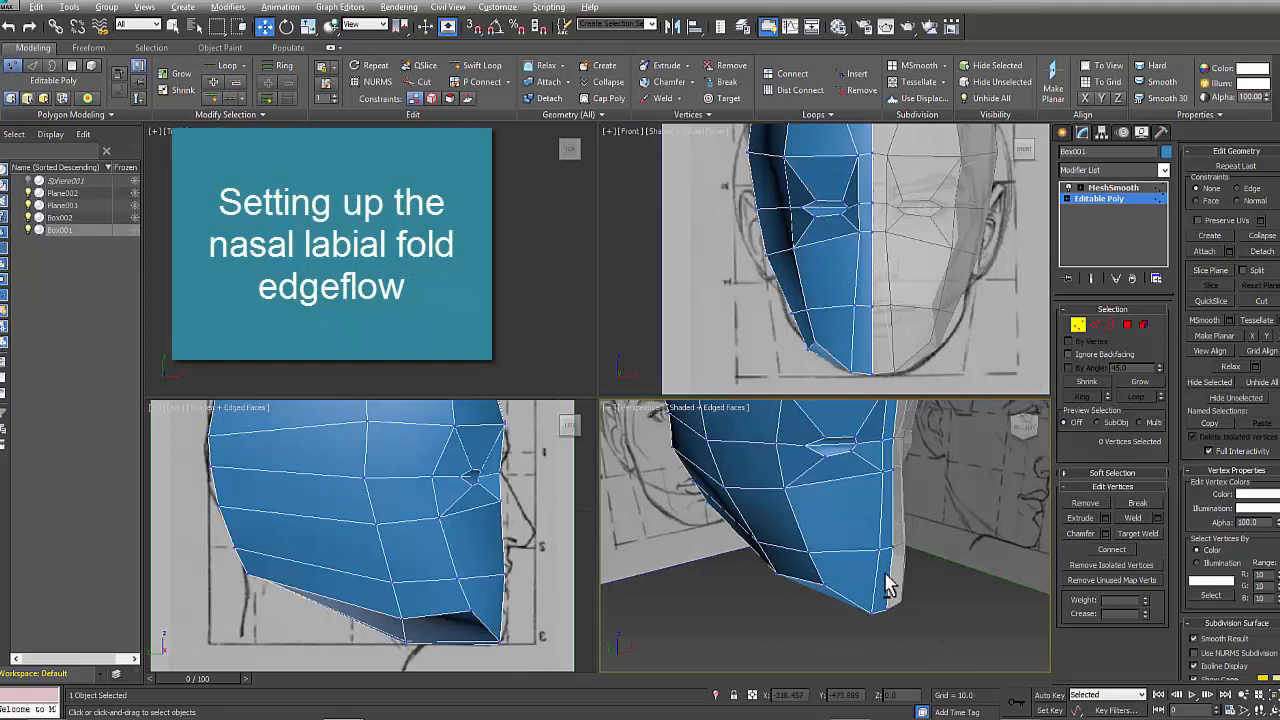
middle_click_drag(886, 586, 960, 500, "alt")
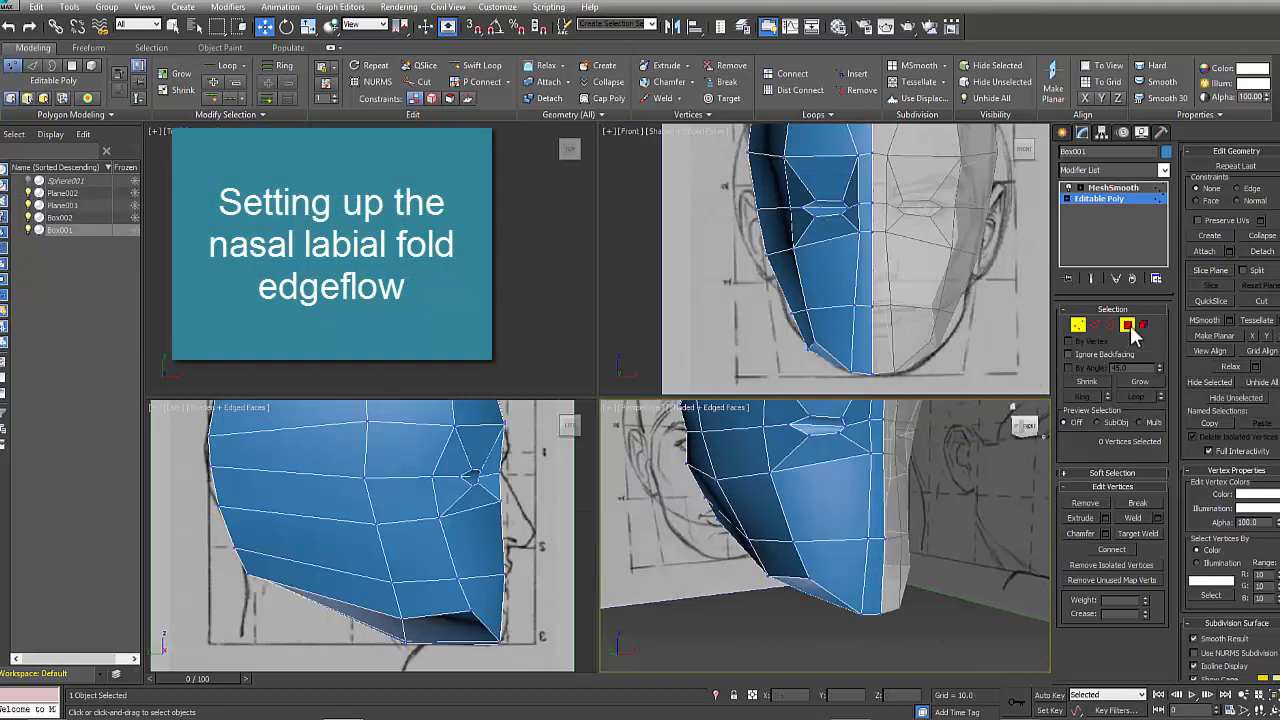
left_click(1129, 327)
left_click(872, 505)
left_click(840, 508, "ctrl")
left_click(840, 570, "ctrl")
left_click(873, 568, "ctrl")
middle_click_drag(912, 572, 912, 599)
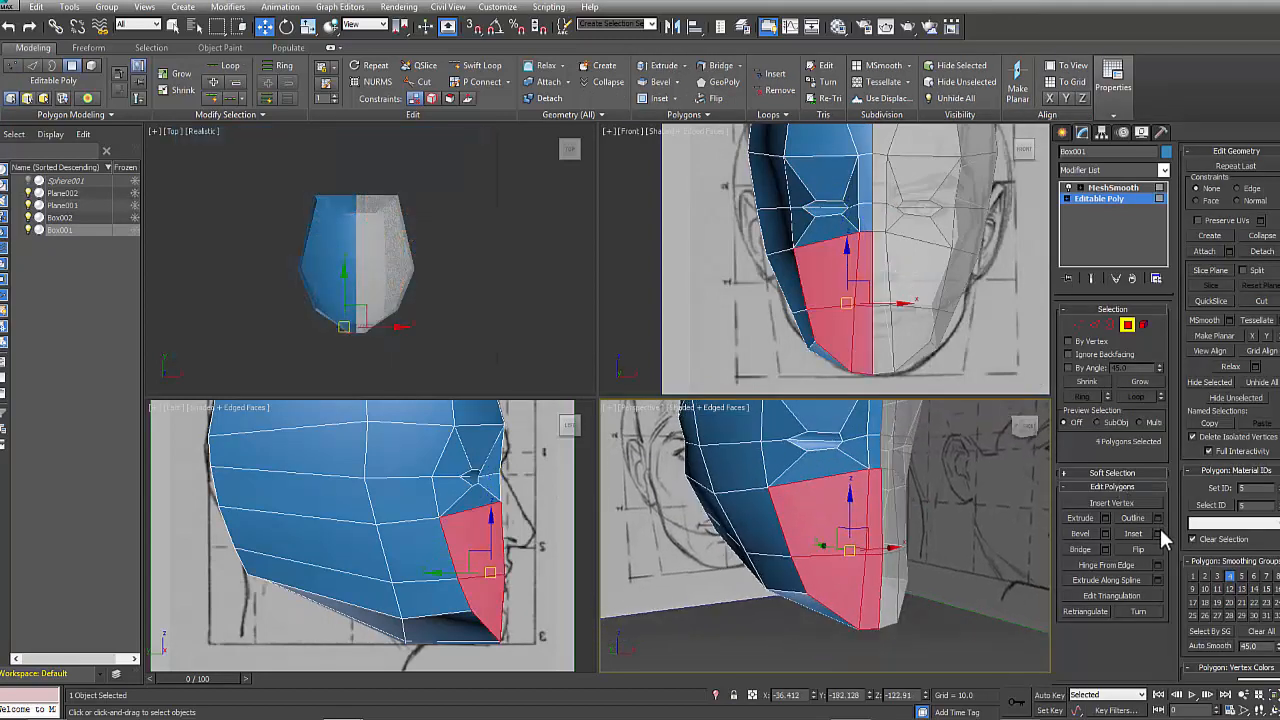
left_click(1157, 534)
left_click_drag(833, 563, 840, 605)
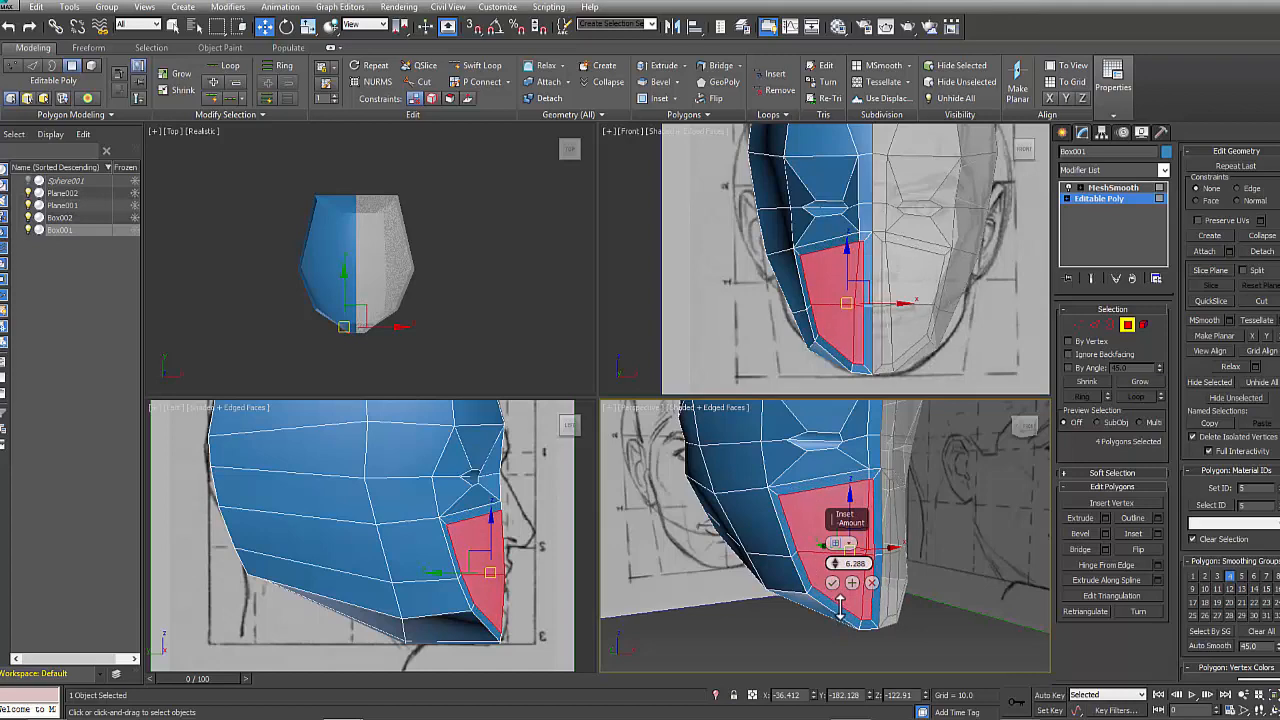
left_click(832, 582)
left_click(914, 600)
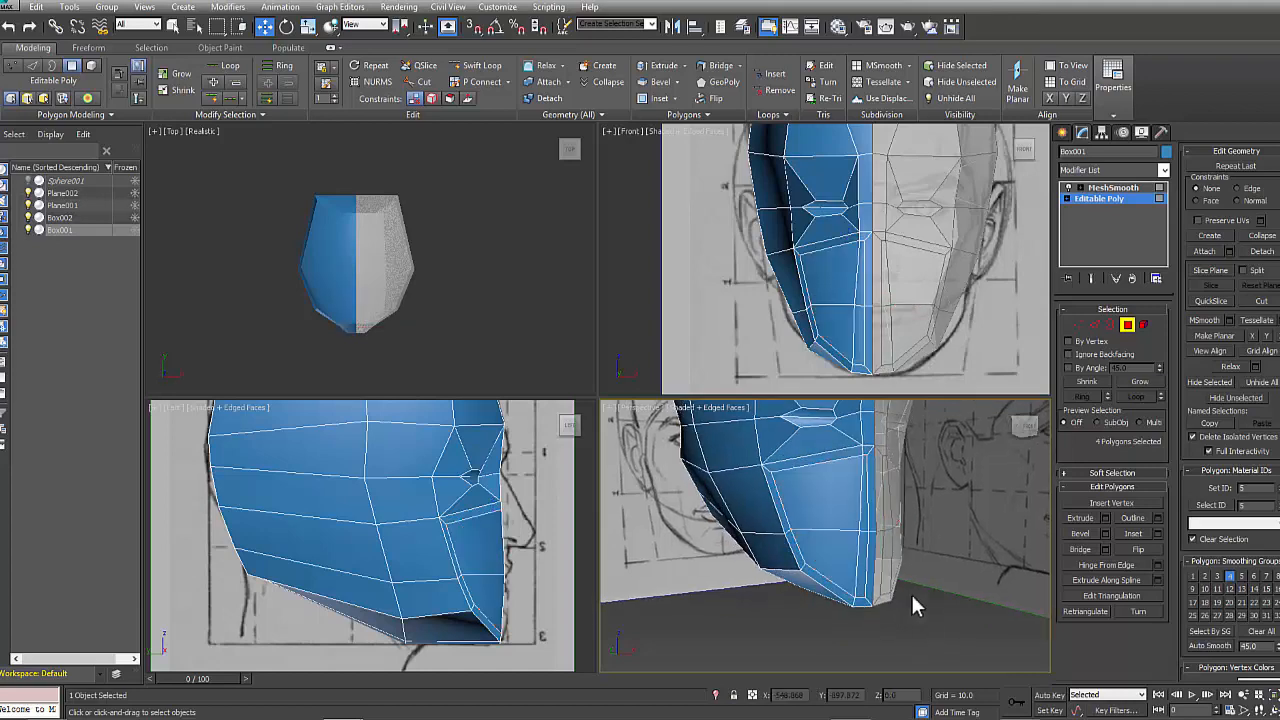
- Delete the two narrow inset polygons running along the centre seam of the lower face
middle_click_drag(914, 600, 865, 570)
key("alt+w")
middle_click_drag(725, 482, 775, 529)
scroll(775, 529, "down", 3)
left_click(740, 489)
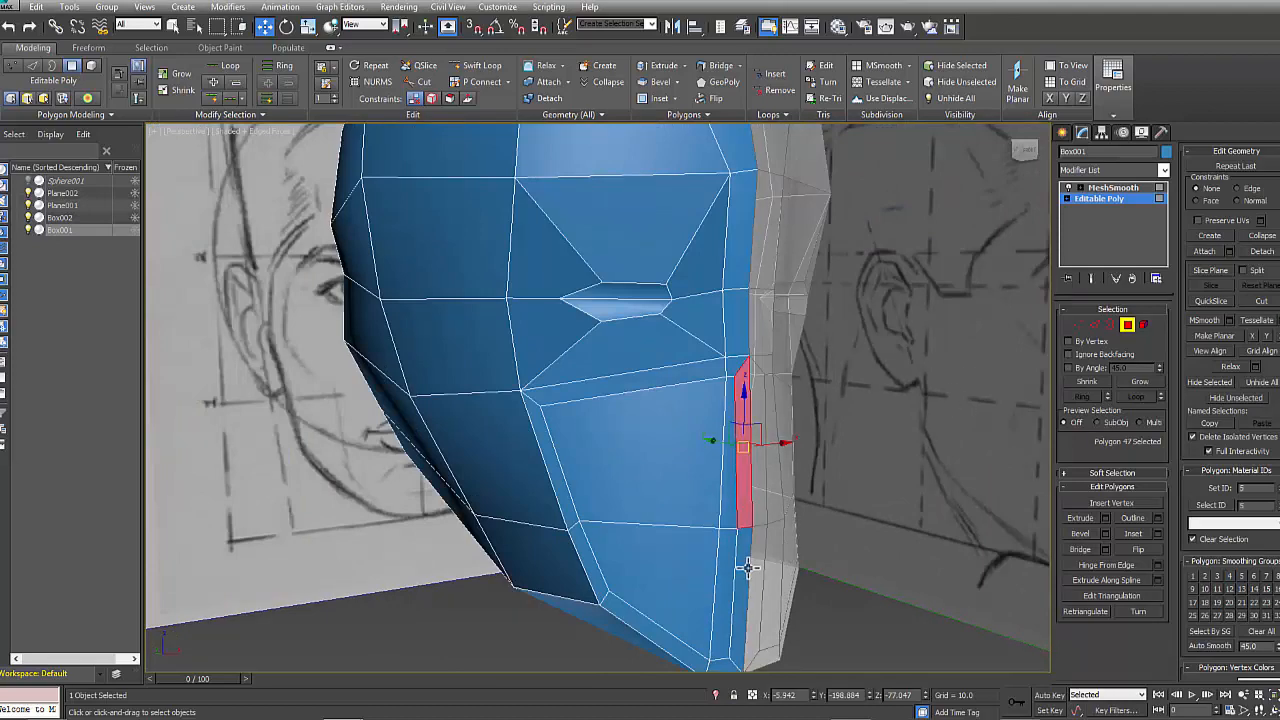
left_click(746, 565, "ctrl")
key("Delete")
- Set the X position of the three open seam vertices to 0 so they meet the mirrored half
left_click(1081, 325)
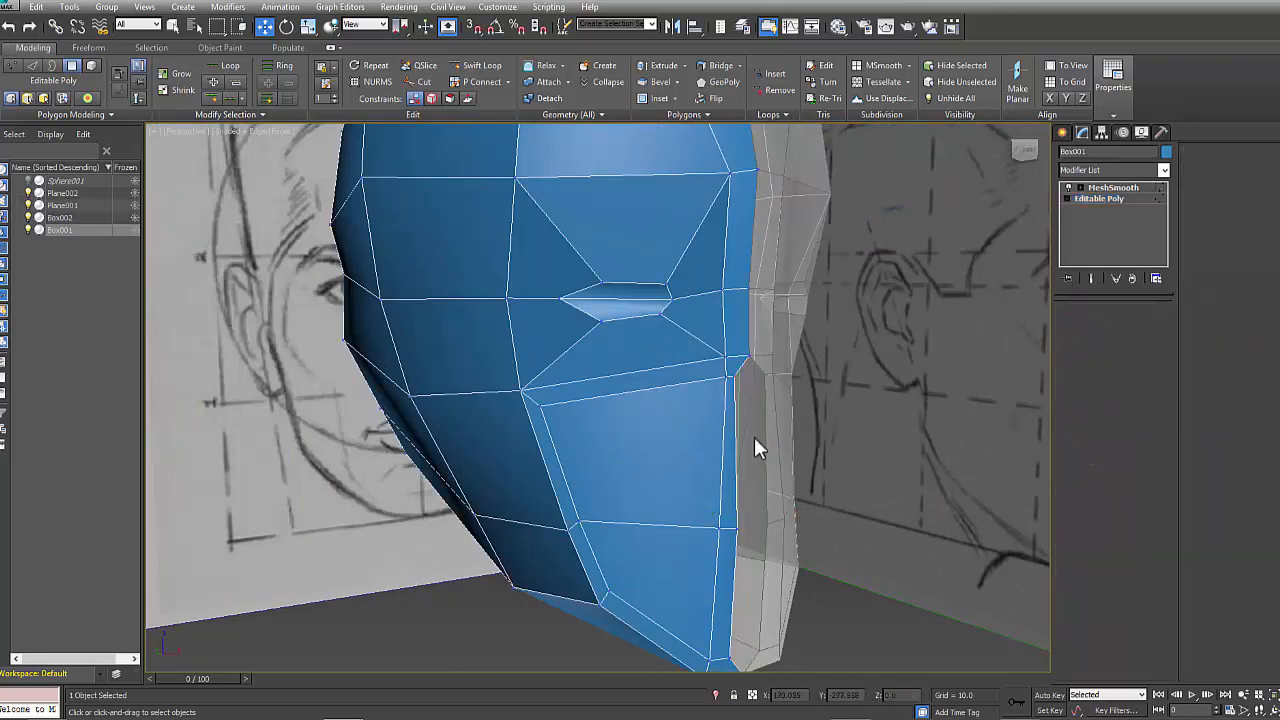
middle_click_drag(741, 511, 758, 492)
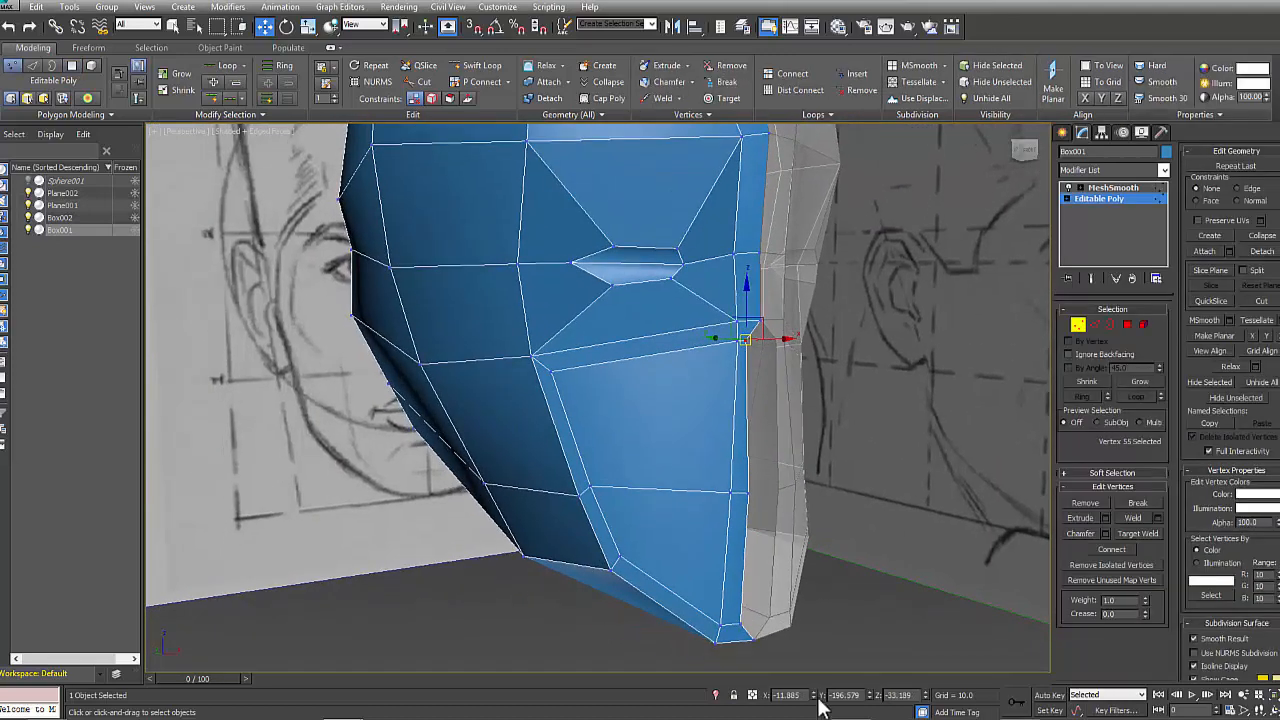
right_click(814, 695)
middle_click_drag(757, 443, 697, 520, "alt")
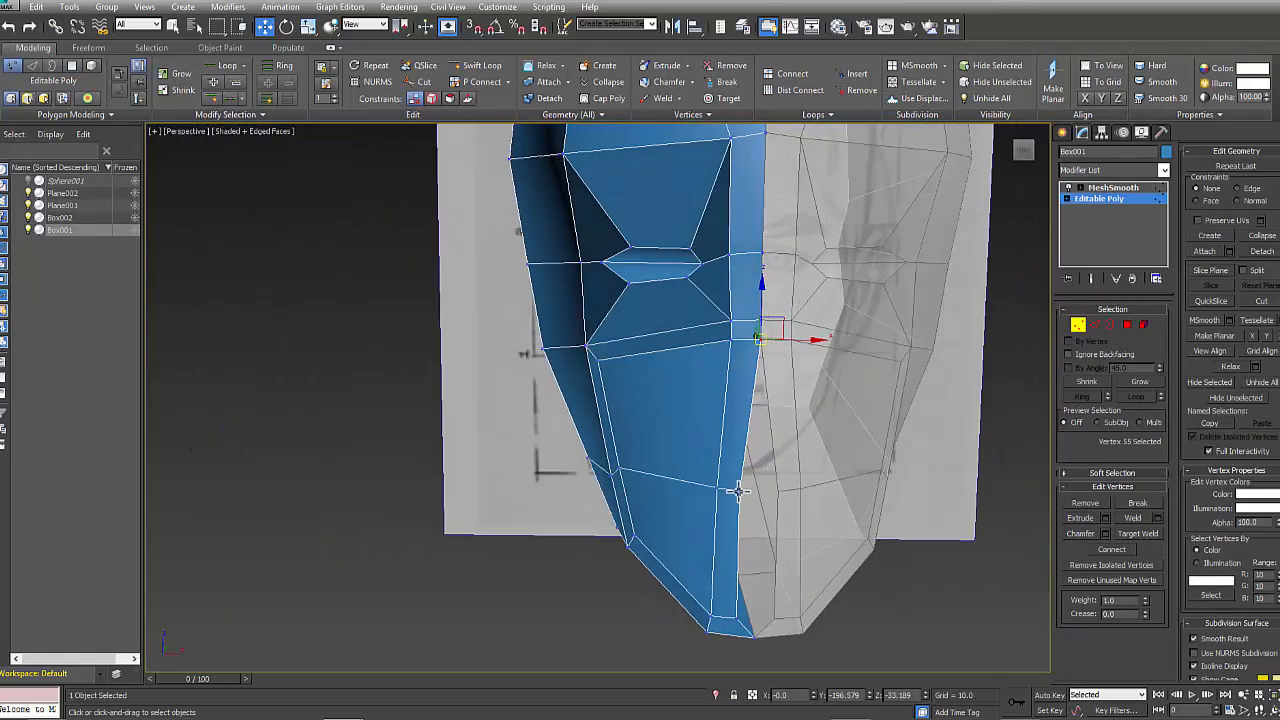
right_click(815, 694)
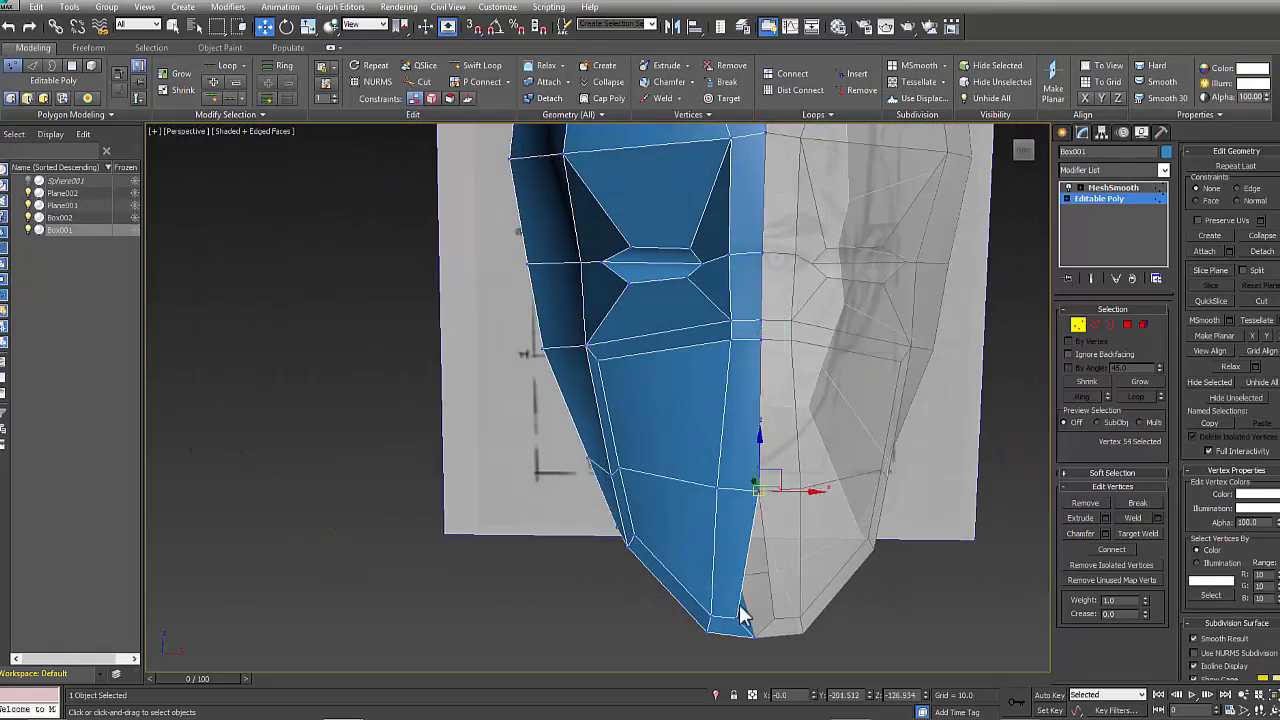
right_click(815, 695)
middle_click_drag(829, 609, 812, 576, "alt")
left_click(869, 605)
key("alt+w")
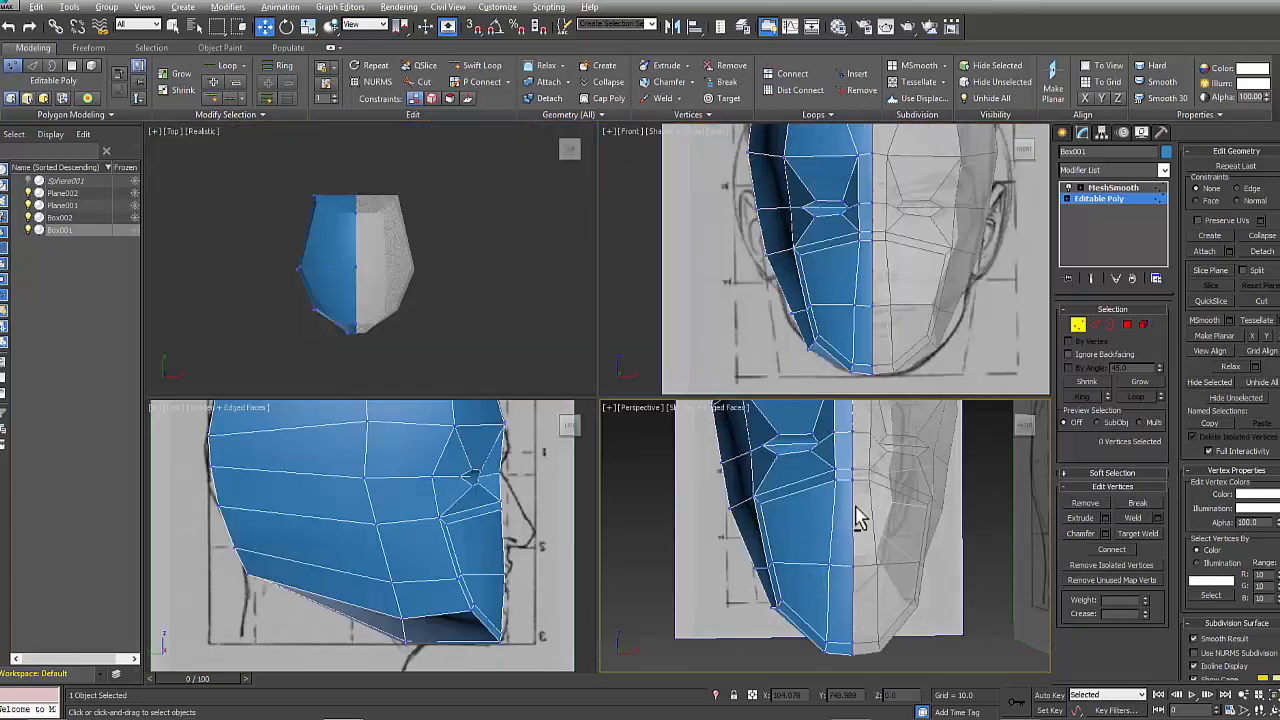
- Move the inset's cheek, nose-side and mouth-side vertices in the front view to start the nasolabial fold curve
middle_click_drag(856, 517, 870, 545, "alt")
mouse_move(867, 315)
middle_mouse_down()
mouse_move(903, 343)
mouse_move(877, 326)
middle_mouse_up()
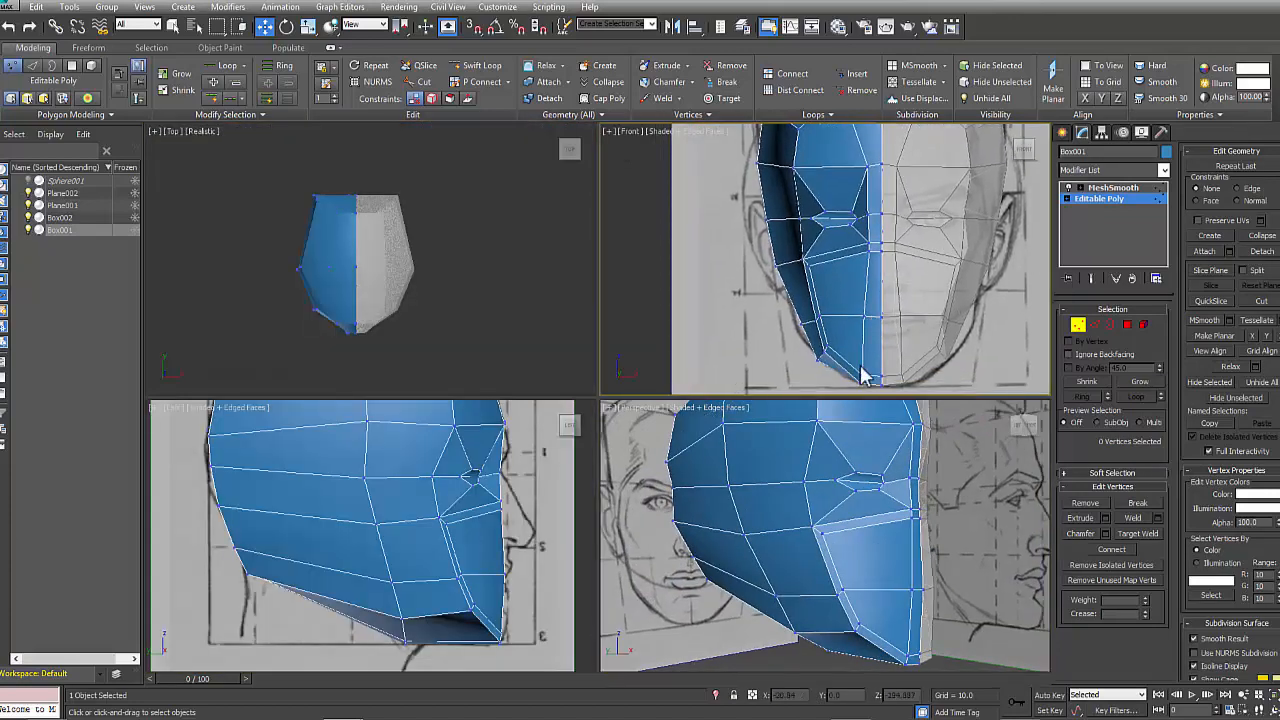
middle_click_drag(862, 376, 874, 361)
left_click(817, 252)
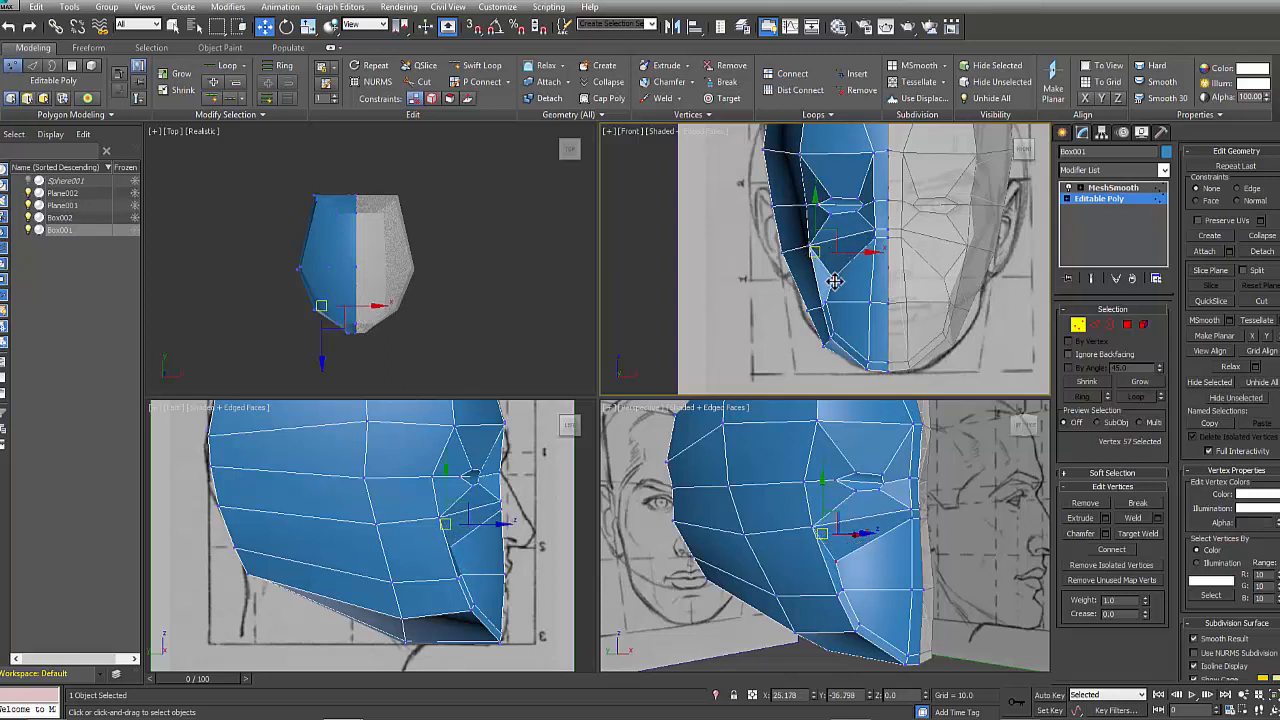
middle_click_drag(832, 272, 836, 272)
left_click(877, 233)
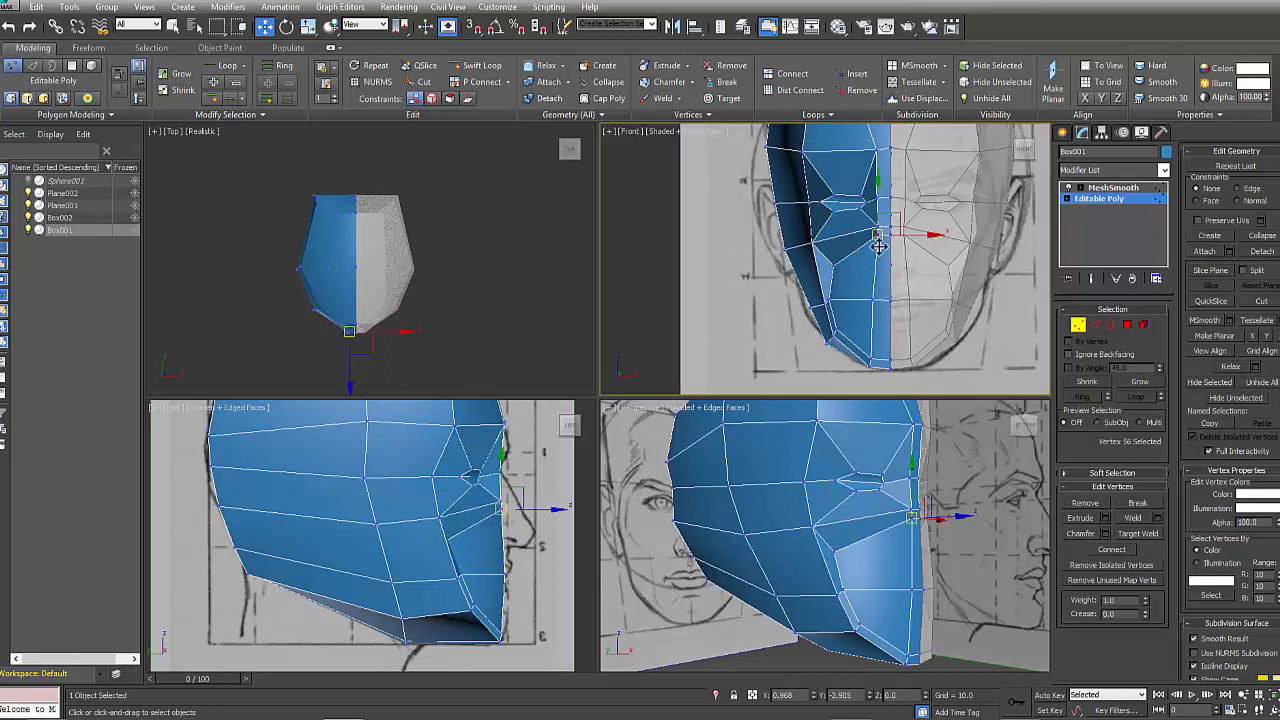
left_click(831, 300)
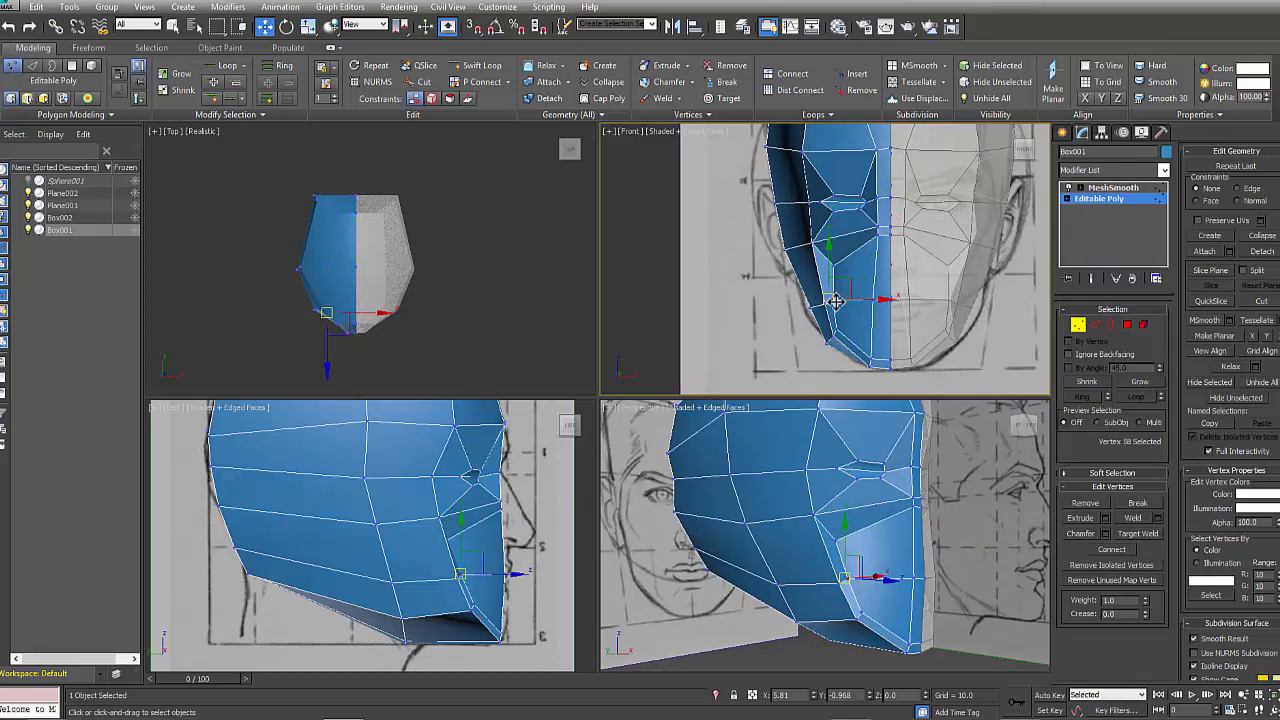
left_click(823, 304)
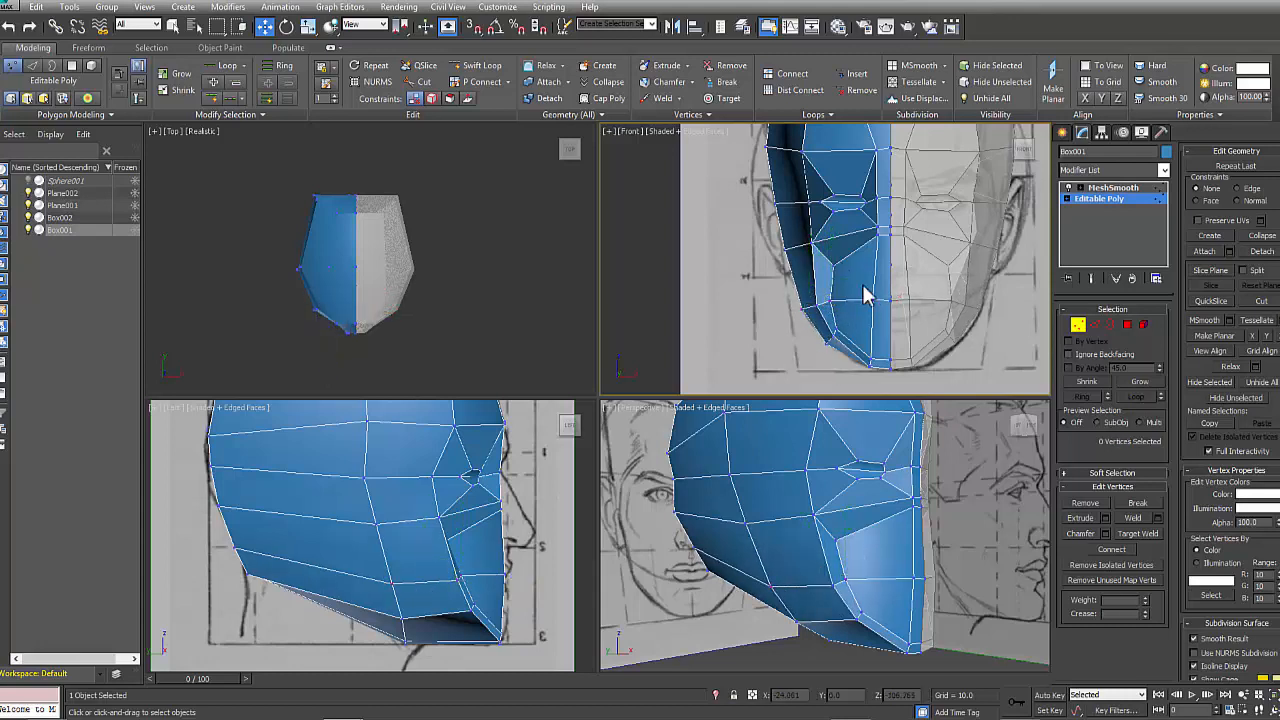
- Lower the inset's two upper centre vertices slightly and raise its chin and lower outer corner vertices in the front view
left_click(889, 235)
left_click_drag(885, 189, 885, 195)
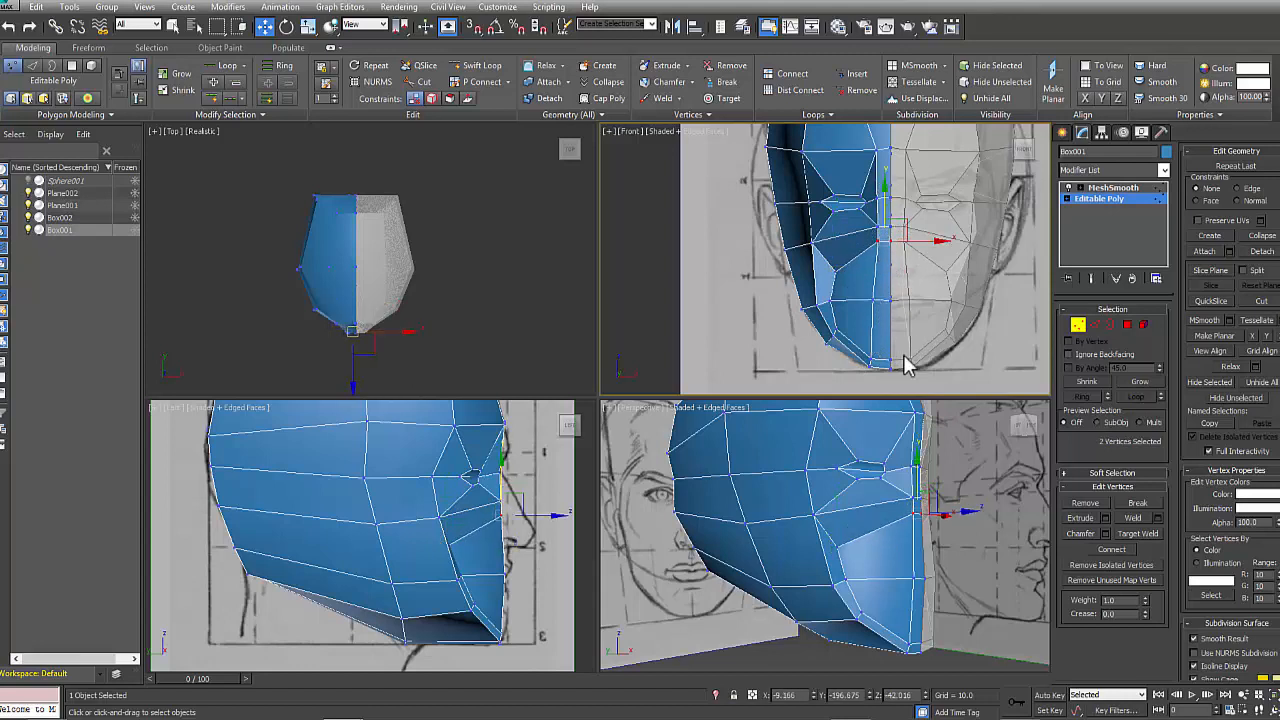
left_click(870, 359)
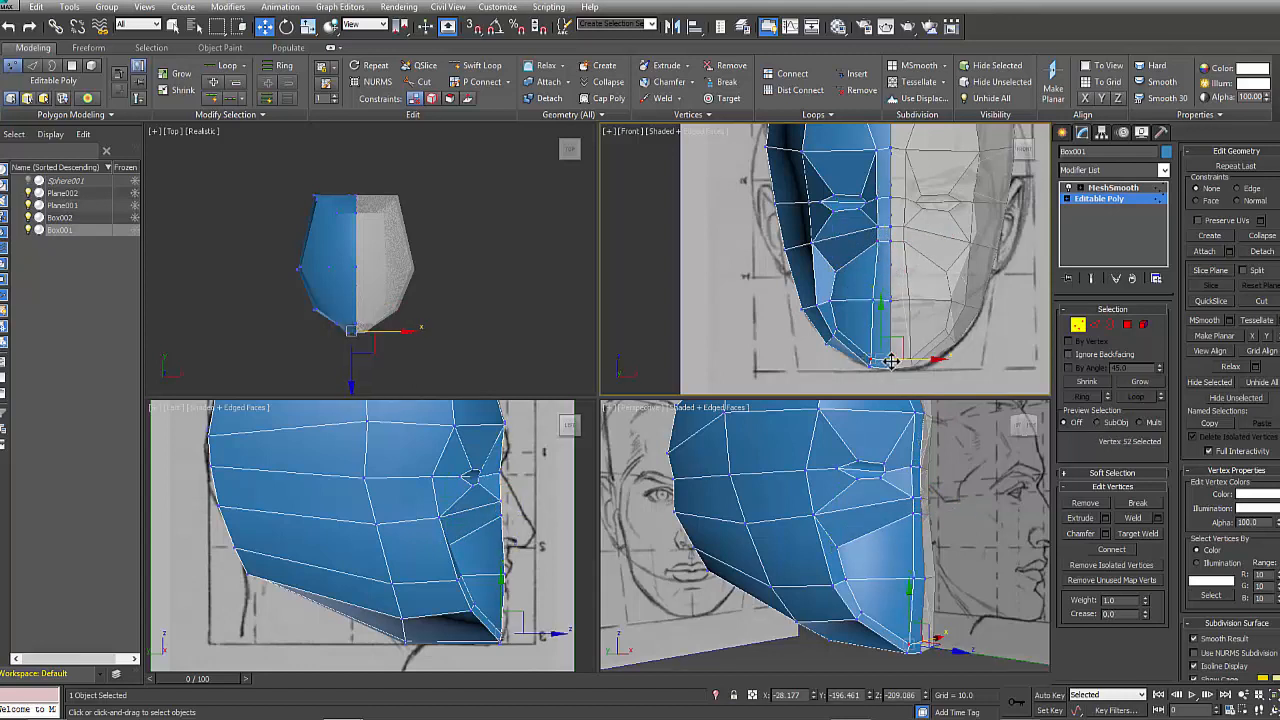
left_click(843, 320)
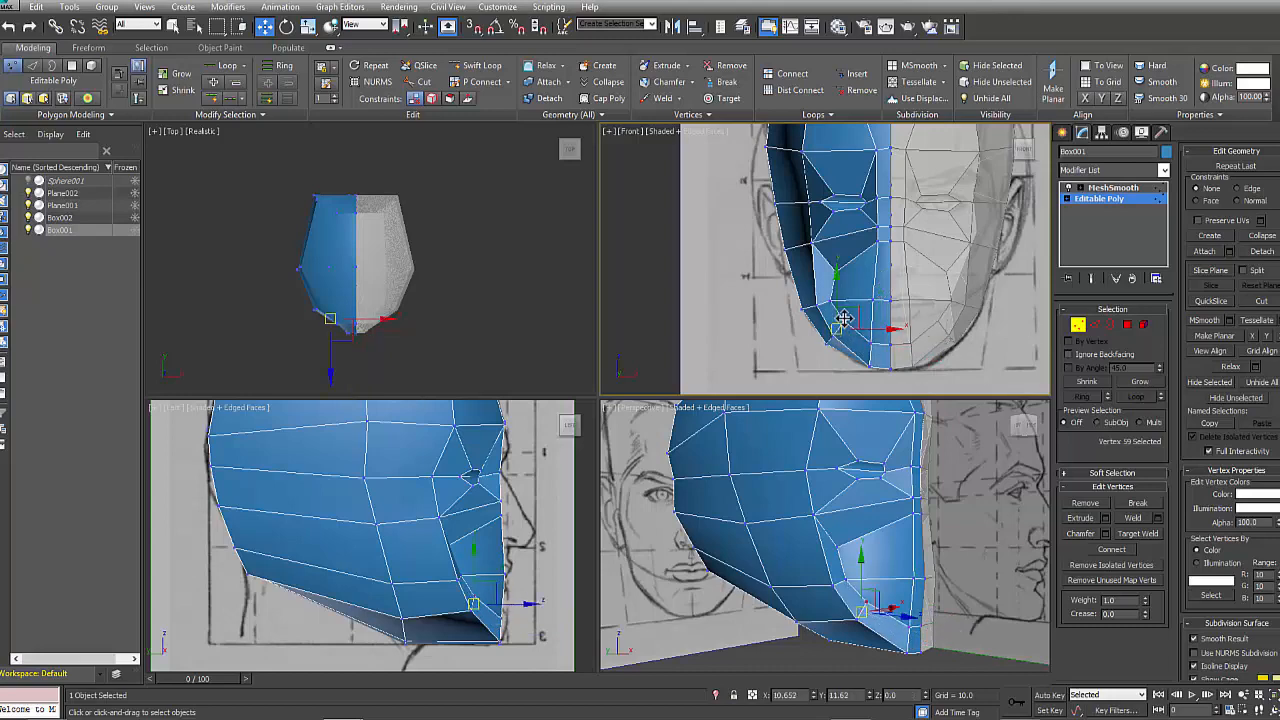
left_click_drag(844, 319, 837, 306)
left_click(911, 342)
- Move the three outer vertices of the nasolabial loop forward in the side view
middle_click_drag(909, 572, 859, 573, "alt")
left_click(842, 557)
right_click(433, 539)
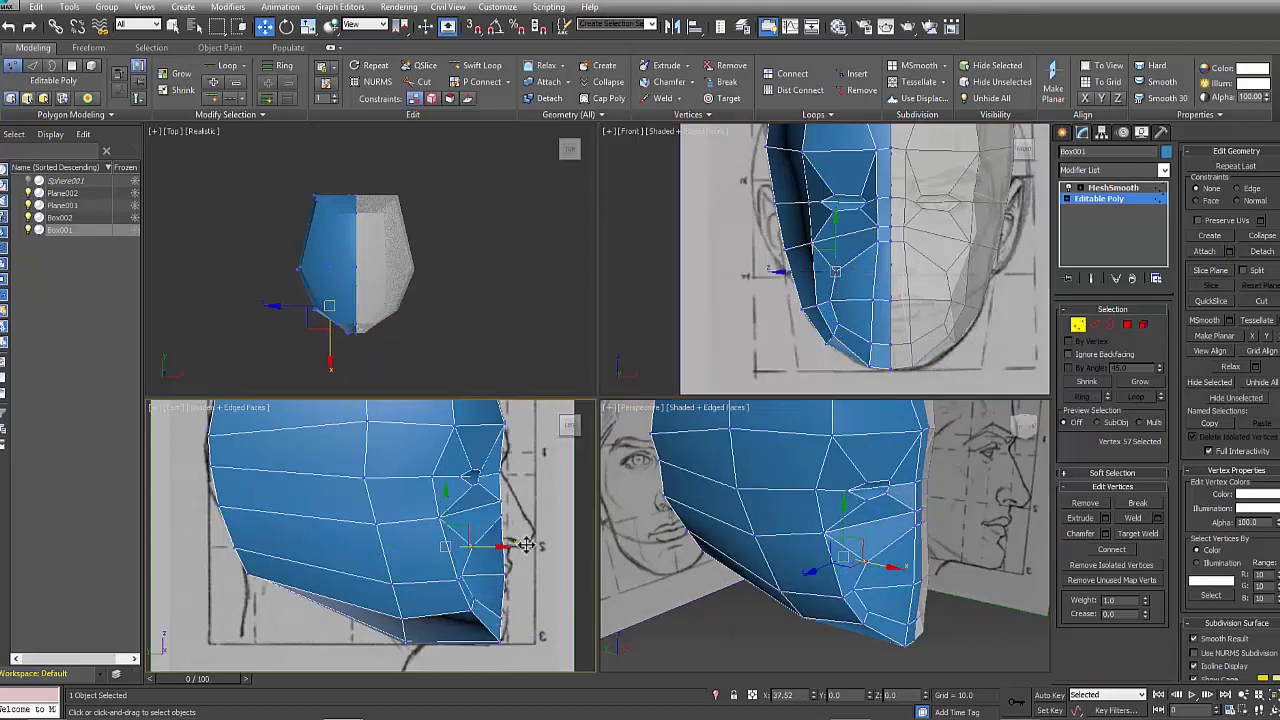
left_click(470, 573)
left_click(476, 600)
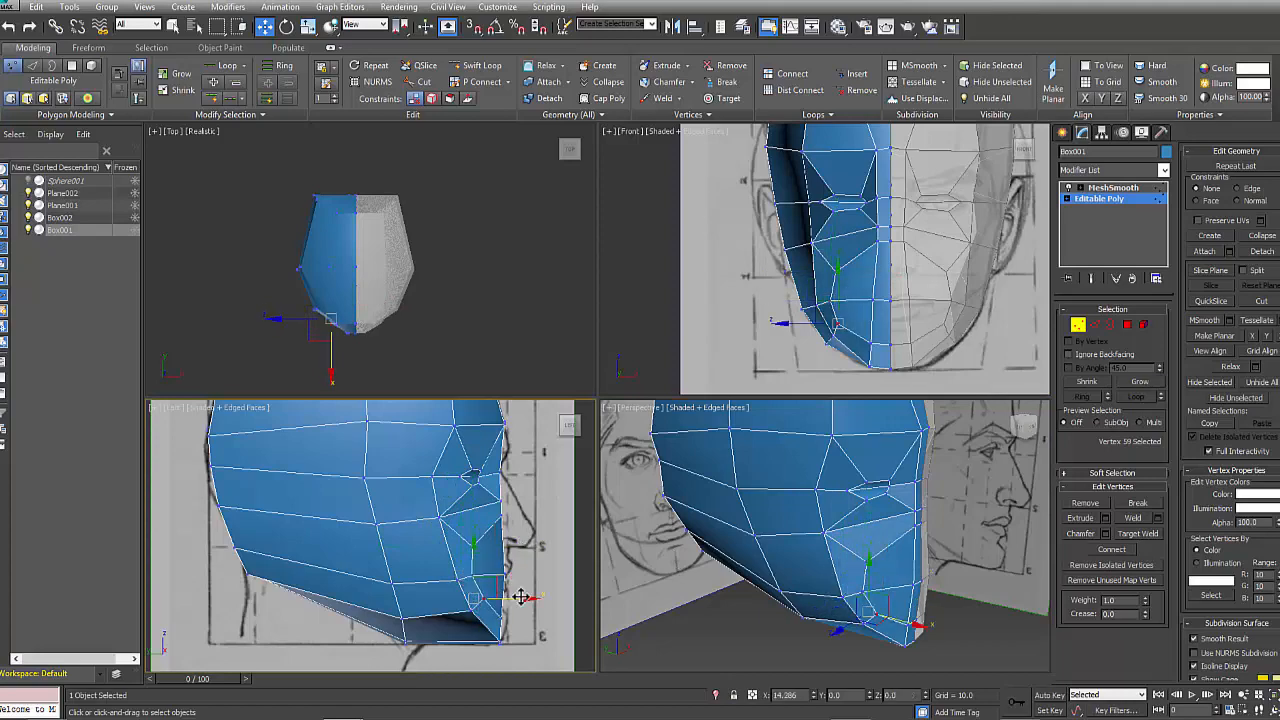
left_click_drag(521, 597, 530, 597)
- Lower the loop's two upper centre vertices to below the nose and move its upper outer vertex inward and down
middle_click_drag(937, 574, 938, 612, "alt")
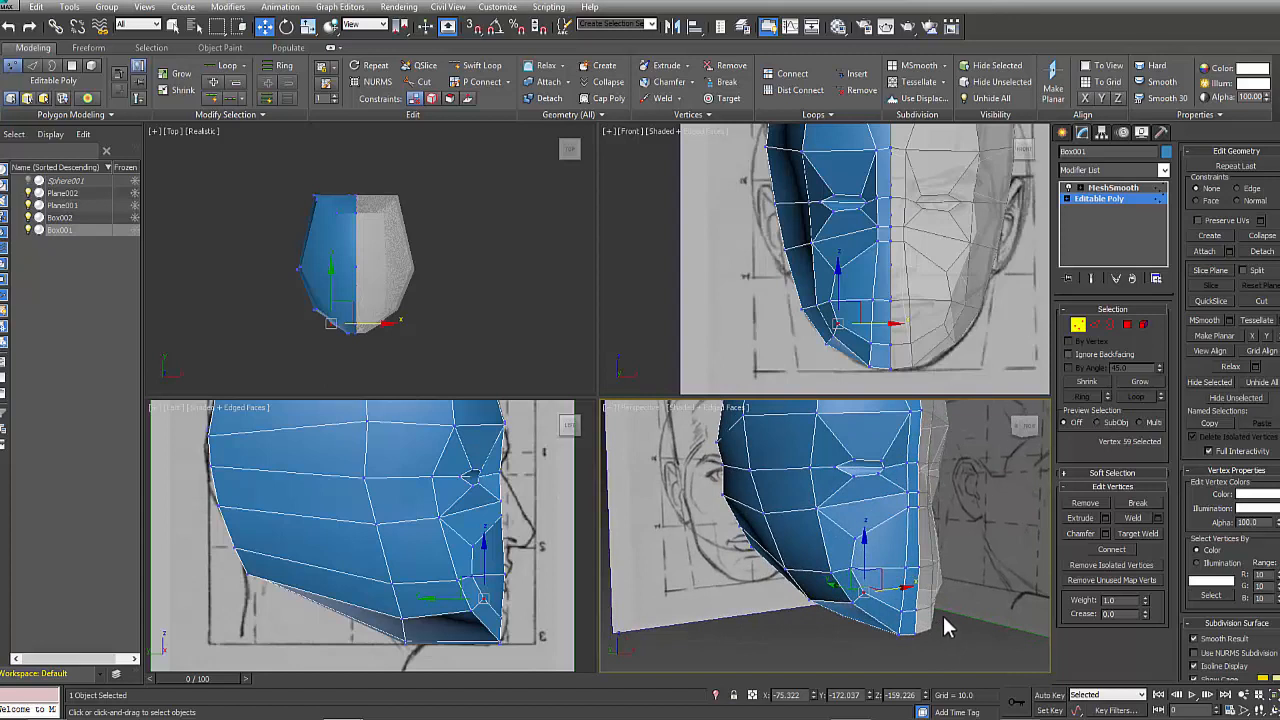
left_click(888, 240)
left_click_drag(888, 192, 888, 228)
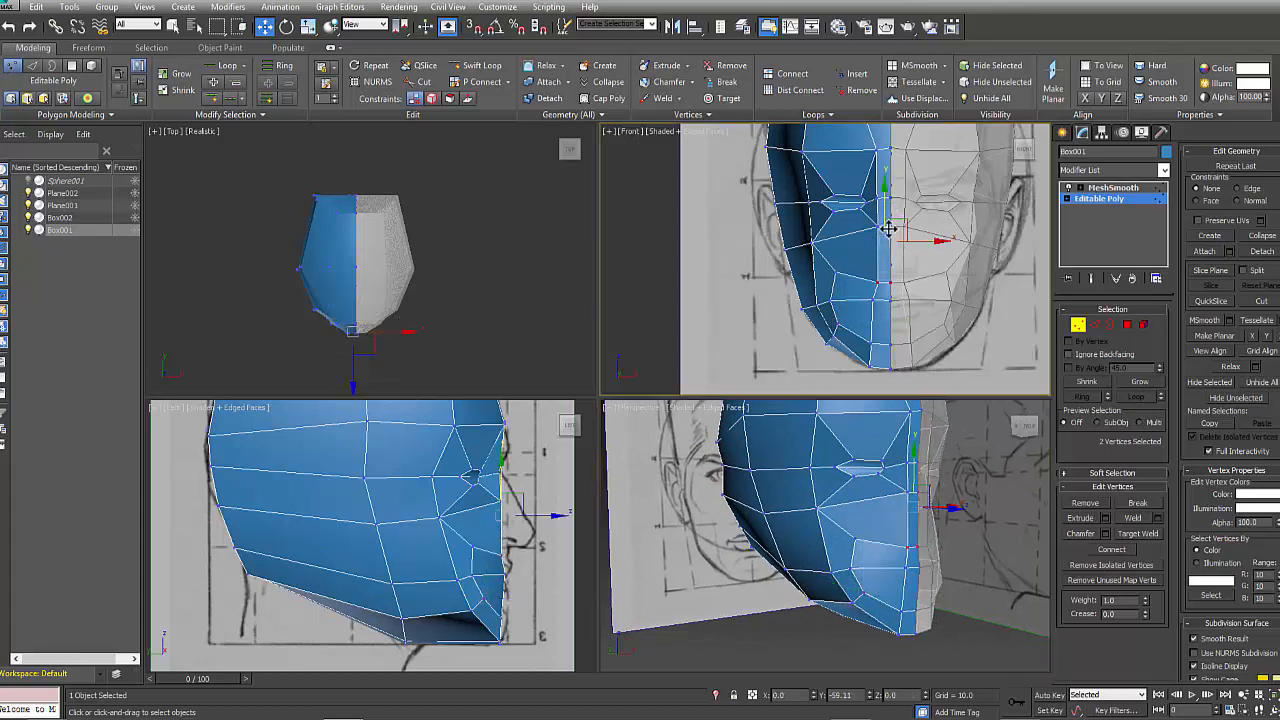
left_click(838, 277)
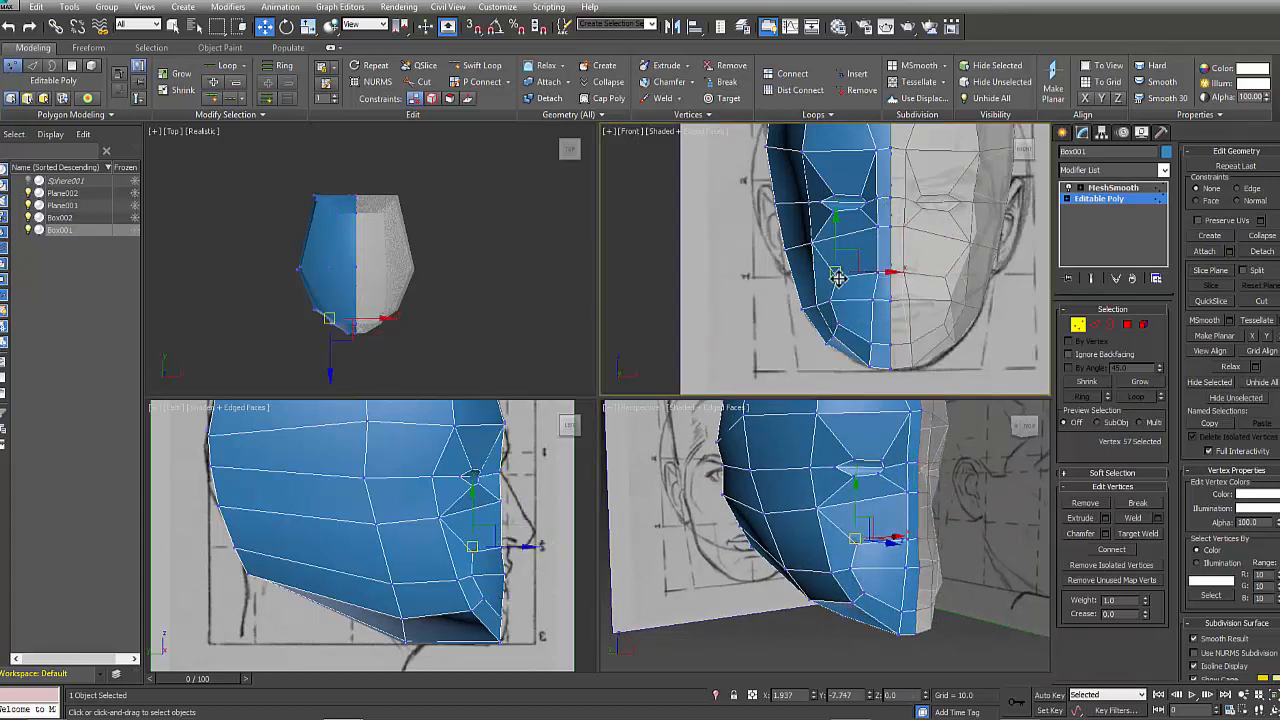
left_click_drag(838, 279, 845, 282)
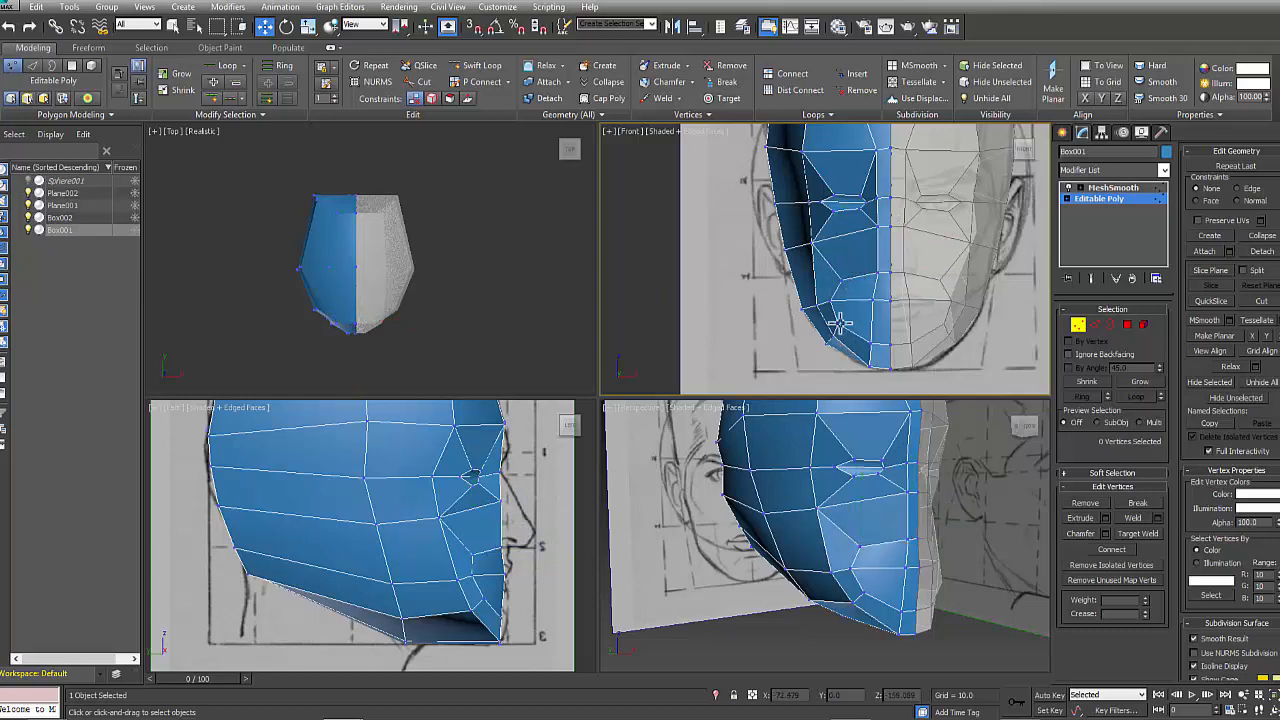
- Adjust the loop's lower outer vertices beside the mouth and raise its two chin vertices in the front view
left_click(833, 333)
left_click(833, 302)
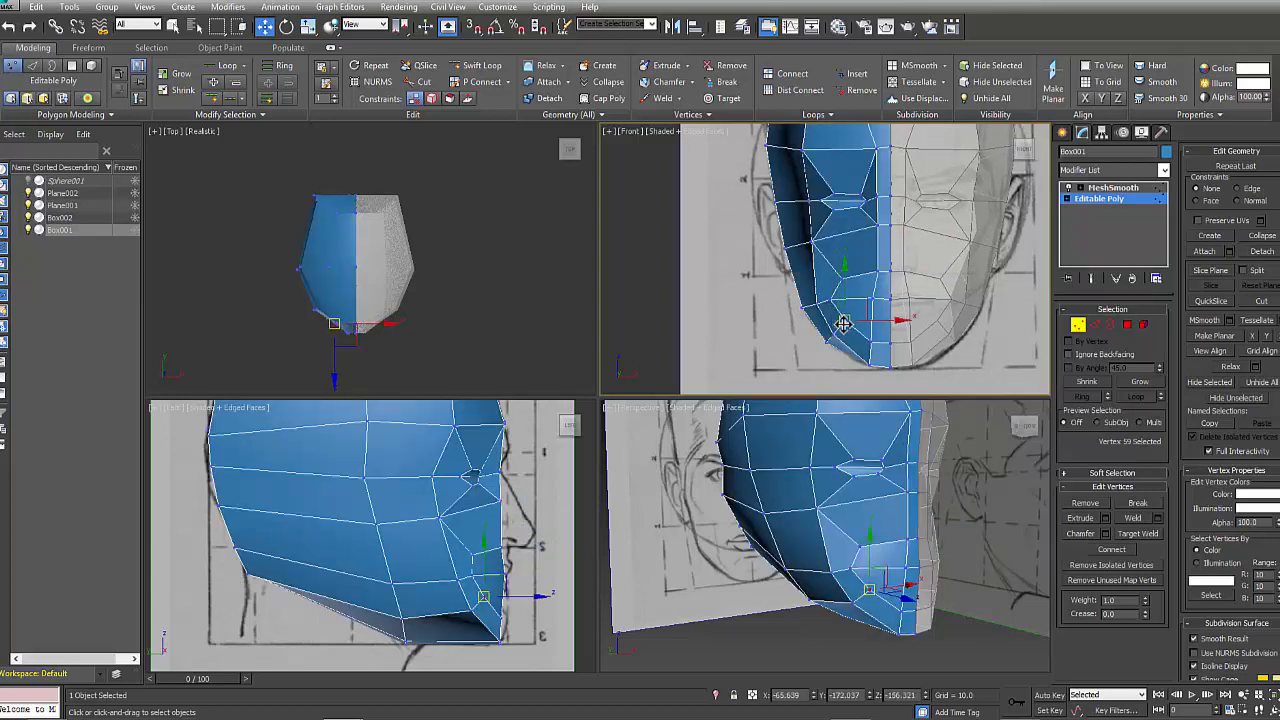
left_click_drag(896, 354, 866, 335)
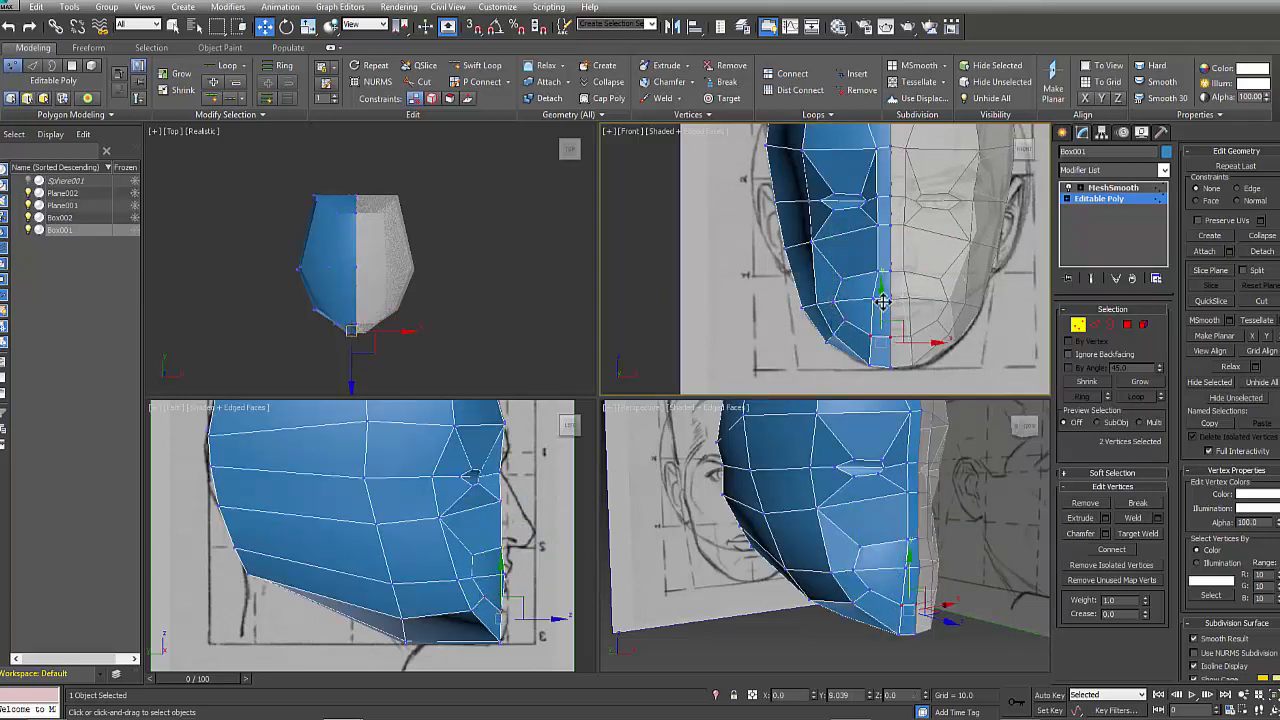
left_click(814, 334)
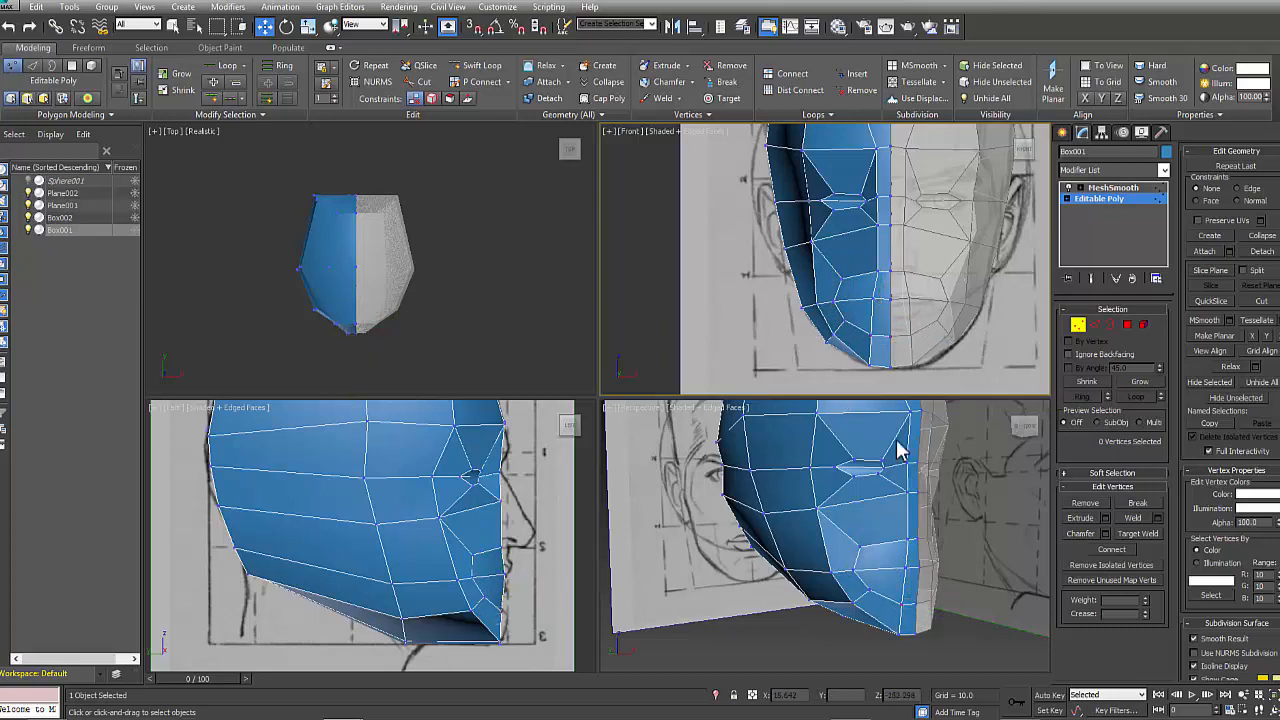
- Inset the four polygons inside the nasolabial loop around the mouth by 7.537
middle_click_drag(950, 566, 886, 563, "alt")
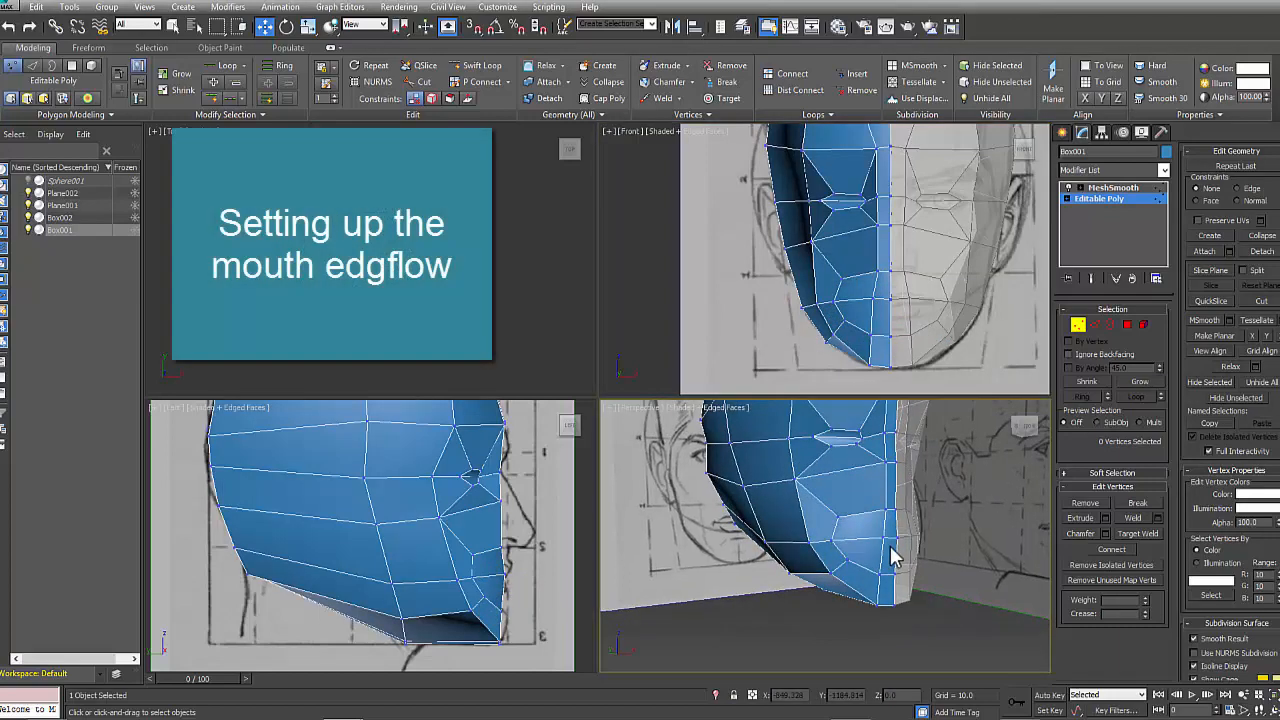
left_click(1127, 324)
left_click(866, 527)
left_click(888, 526, "ctrl")
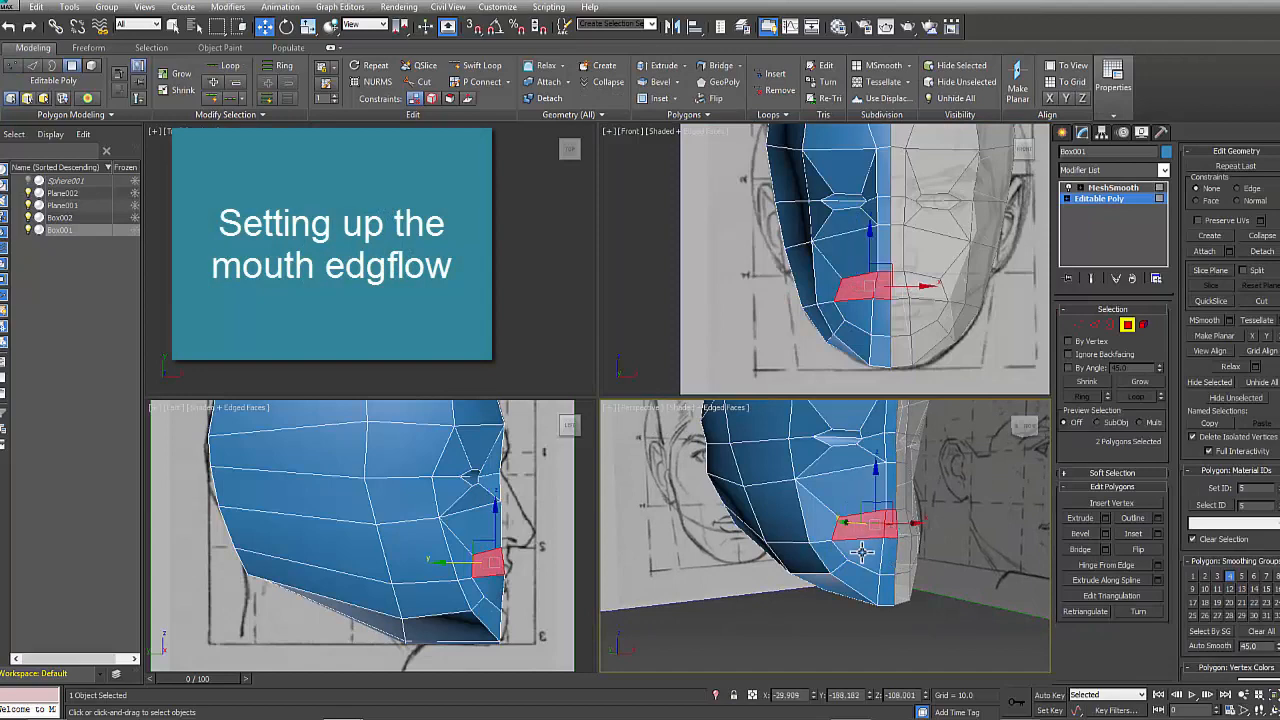
left_click(860, 551, "ctrl")
left_click(890, 553, "ctrl")
key("alt+w")
middle_click_drag(756, 398, 801, 470)
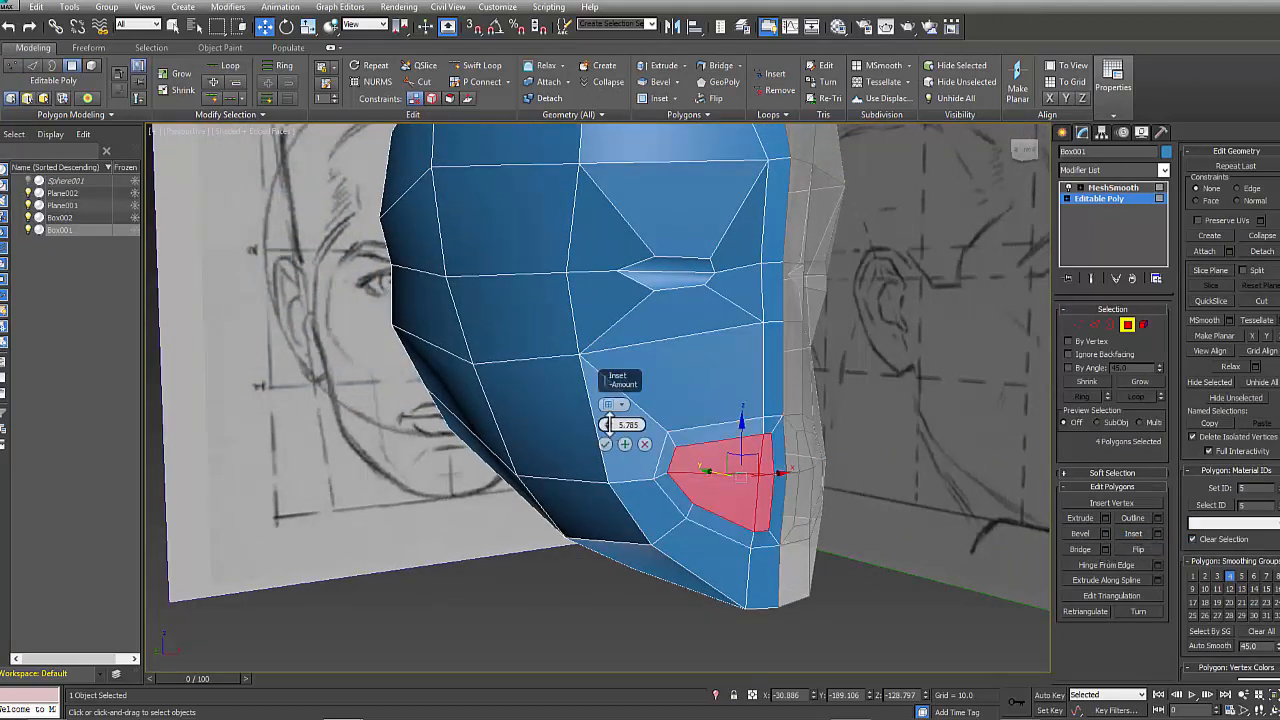
mouse_move(609, 424)
left_mouse_down()
mouse_move(614, 381)
mouse_move(616, 403)
left_mouse_up()
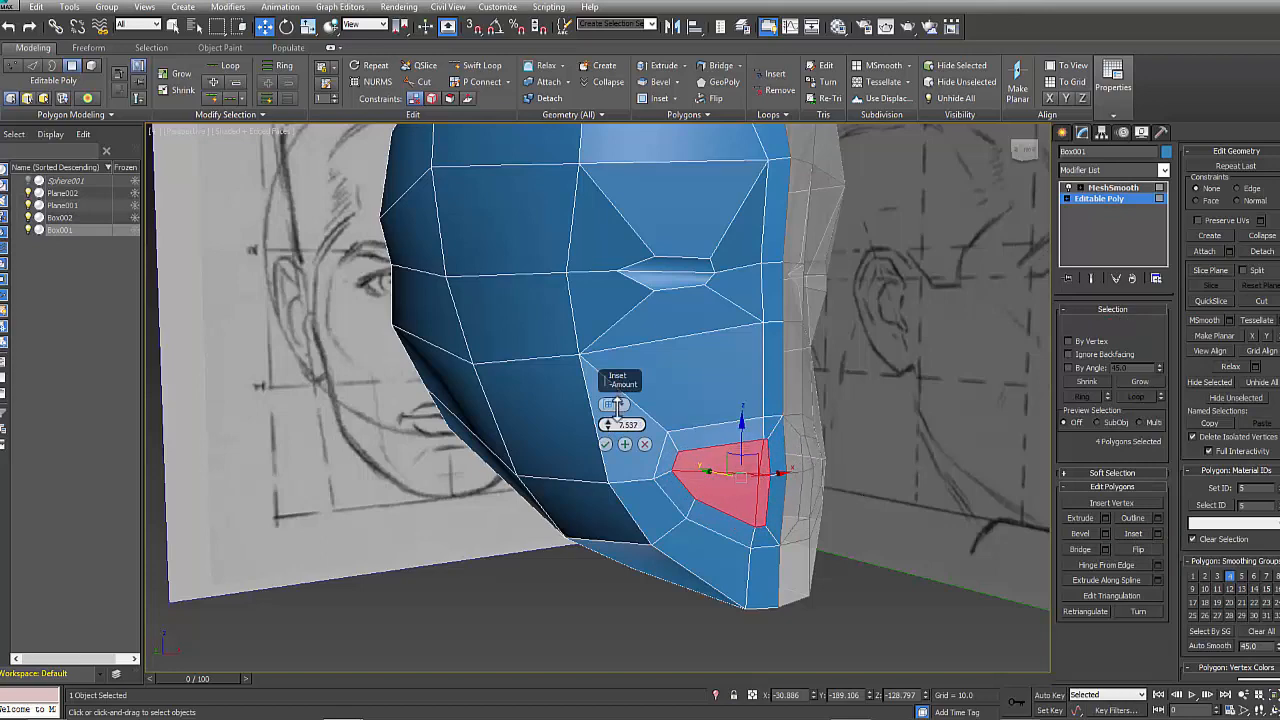
middle_click_drag(793, 486, 787, 523, "alt")
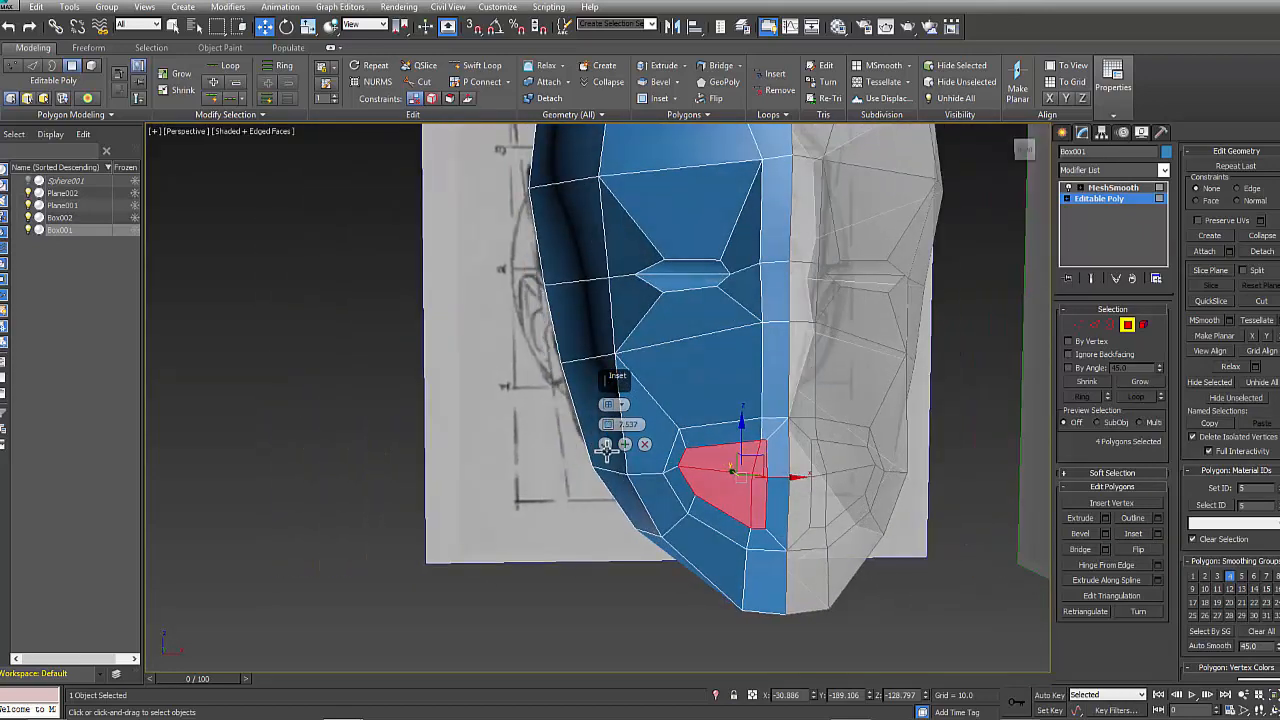
- Delete the two narrow polygons the mouth inset left along the centre seam
left_click(782, 457)
left_click(786, 511, "ctrl")
key("Delete")
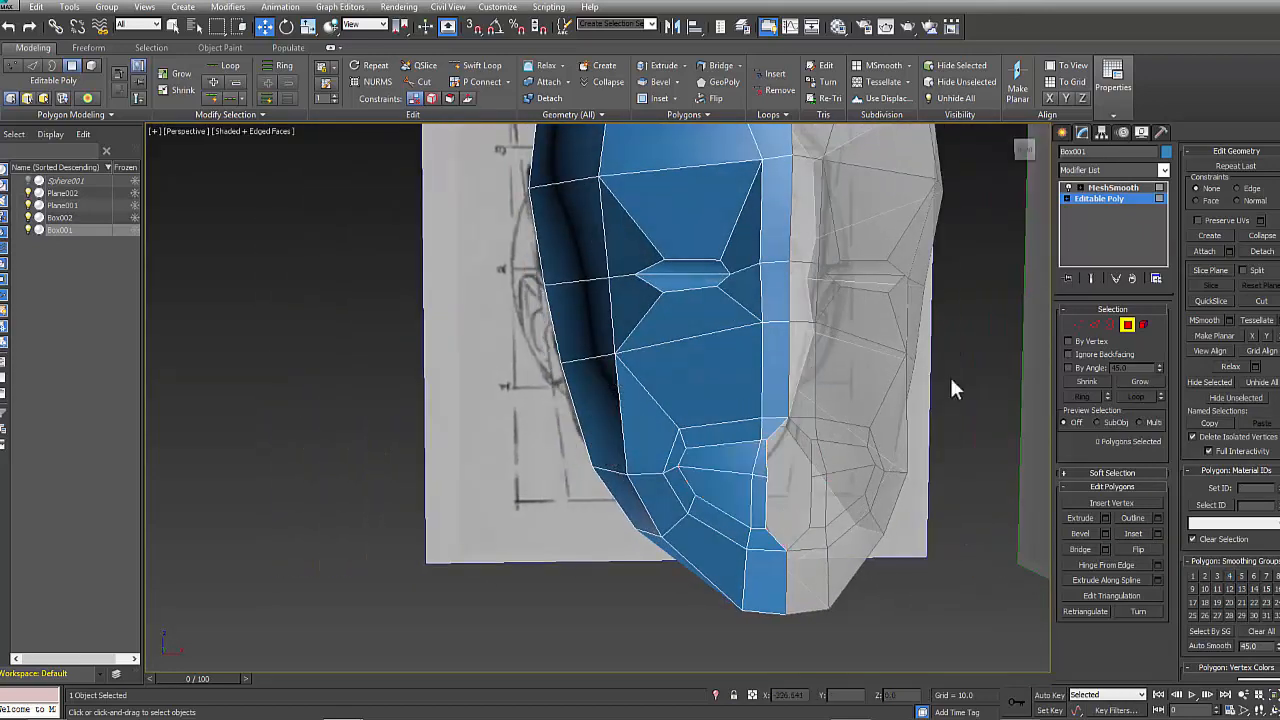
- Align the mouth loop's open centre vertices with the seam by setting their X position to 0
left_click(1073, 325)
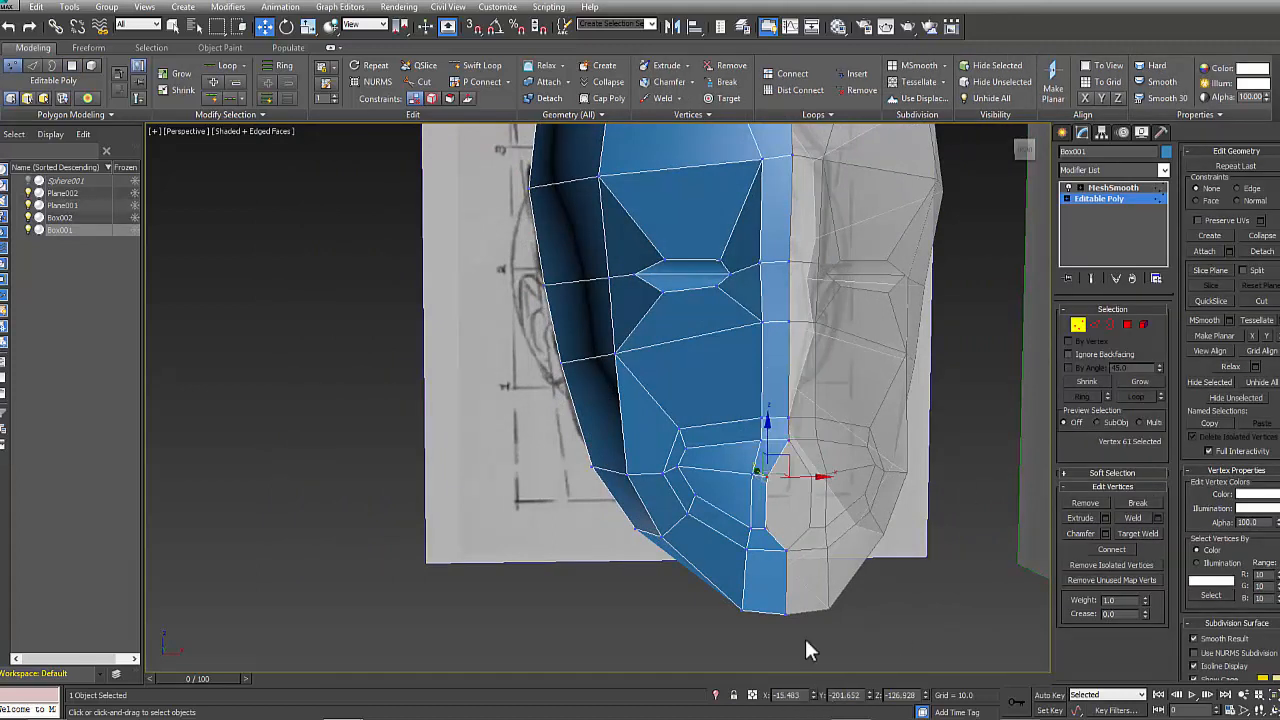
right_click(815, 695)
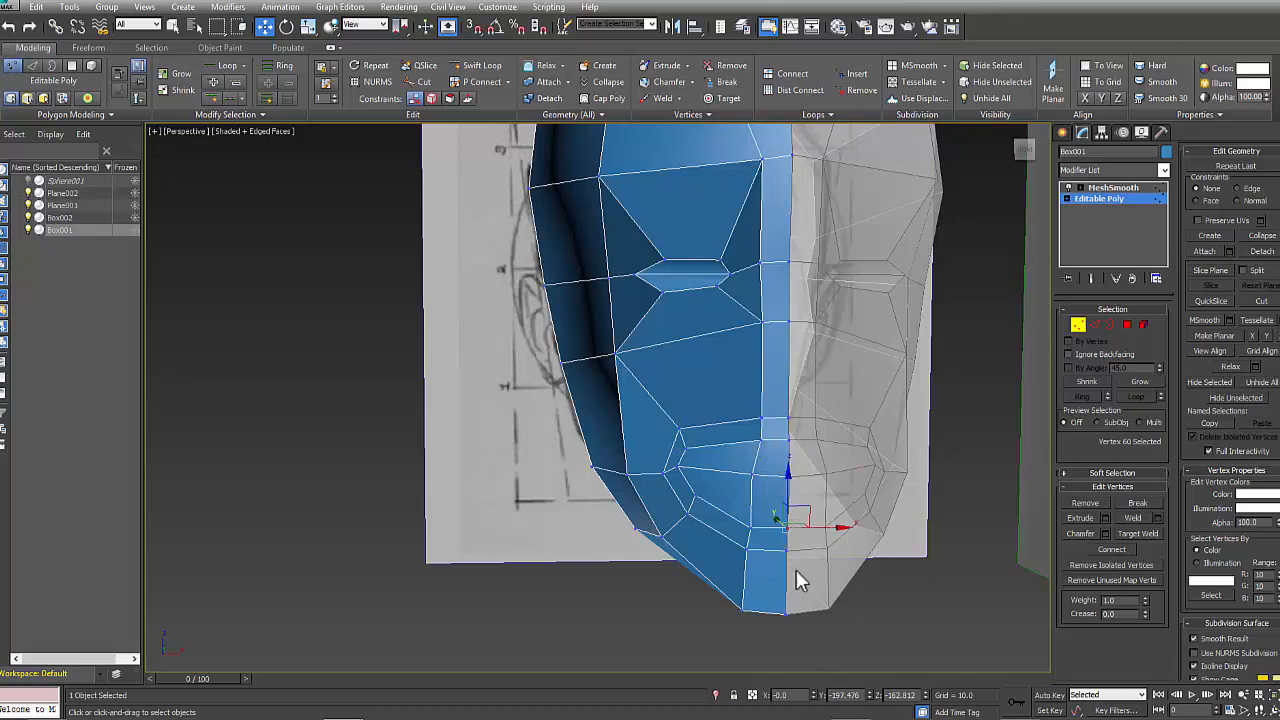
left_click(891, 609)
middle_click_drag(891, 609, 823, 476, "alt")
key("alt+w")
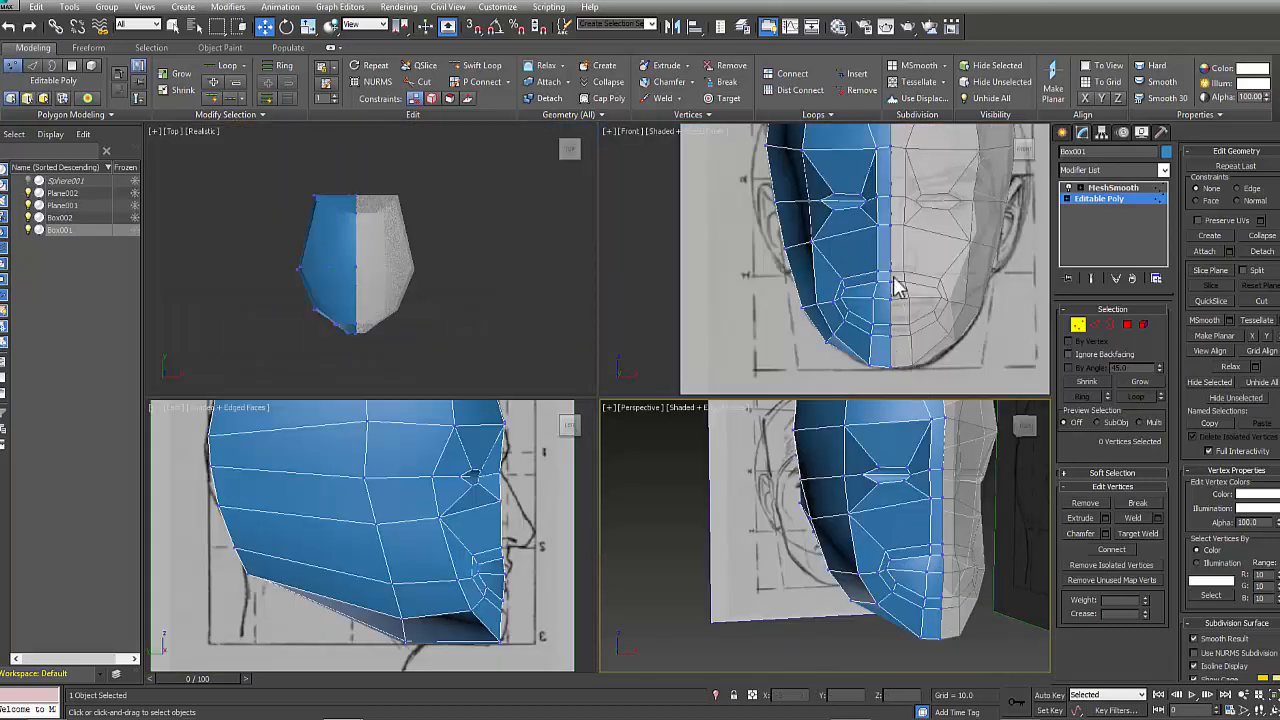
- Move the inner mouth loop's upper, corner and lower vertices to match the lip outline of the sketch in the front view
scroll(894, 286, "up", 4)
left_click(888, 222)
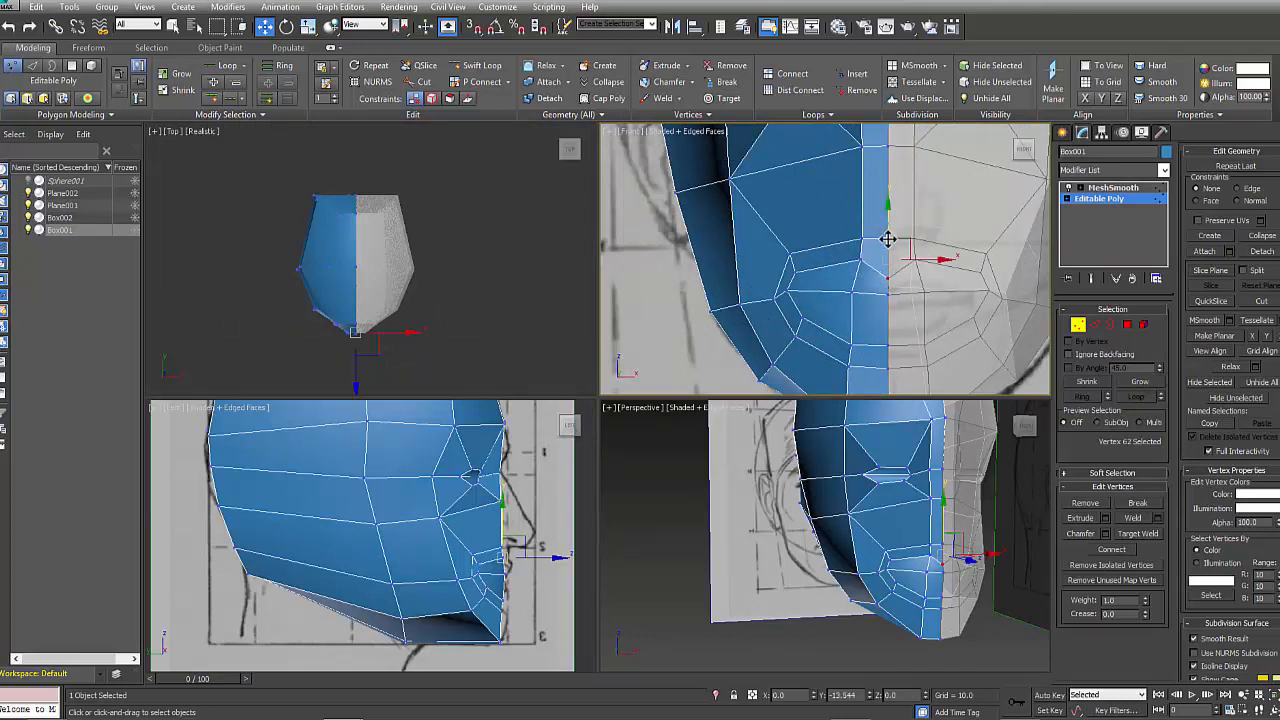
left_click(851, 294, "ctrl")
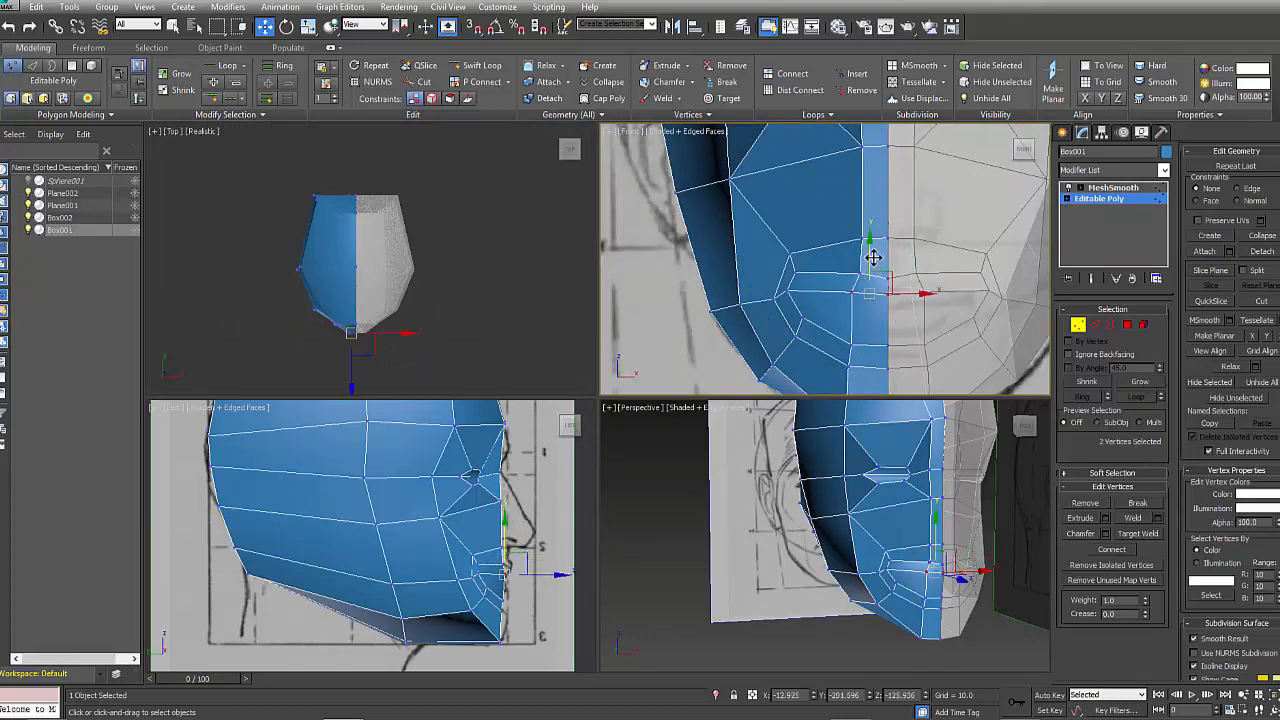
left_click_drag(871, 253, 871, 262)
key("alt+x")
left_click(795, 273)
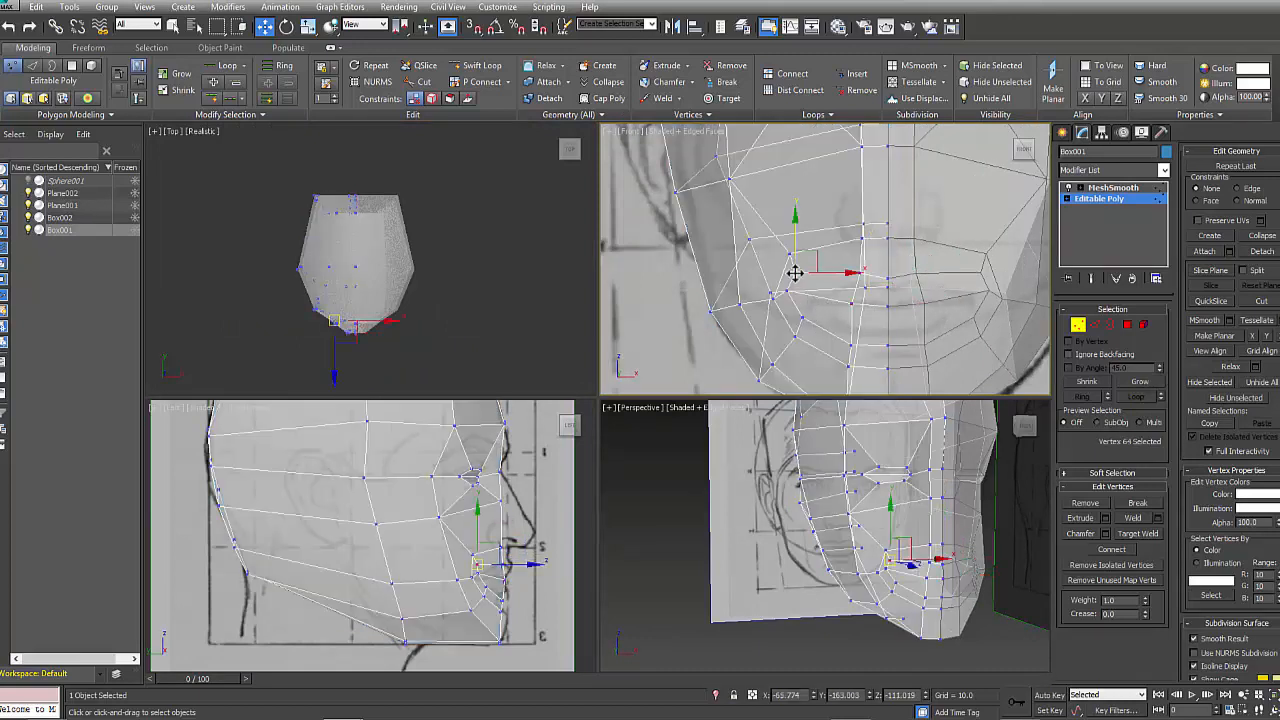
left_click(788, 292)
left_click_drag(821, 306, 860, 337)
left_click(884, 345)
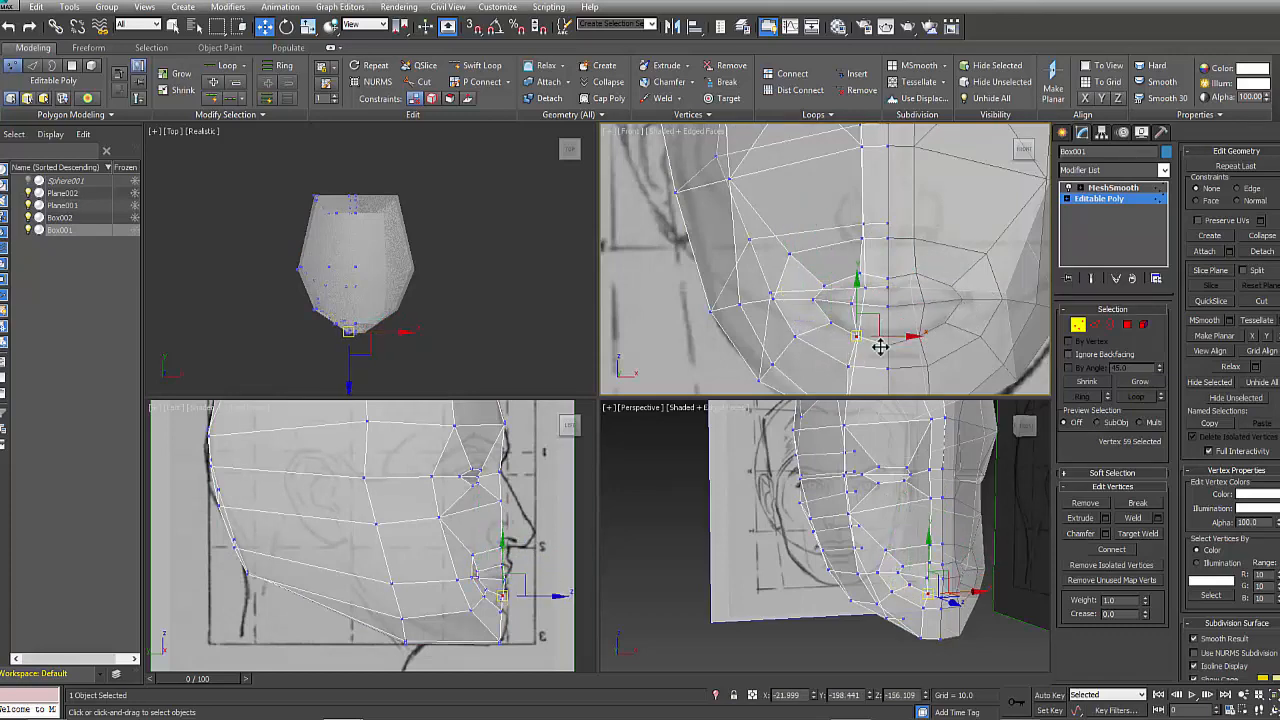
key("alt+x")
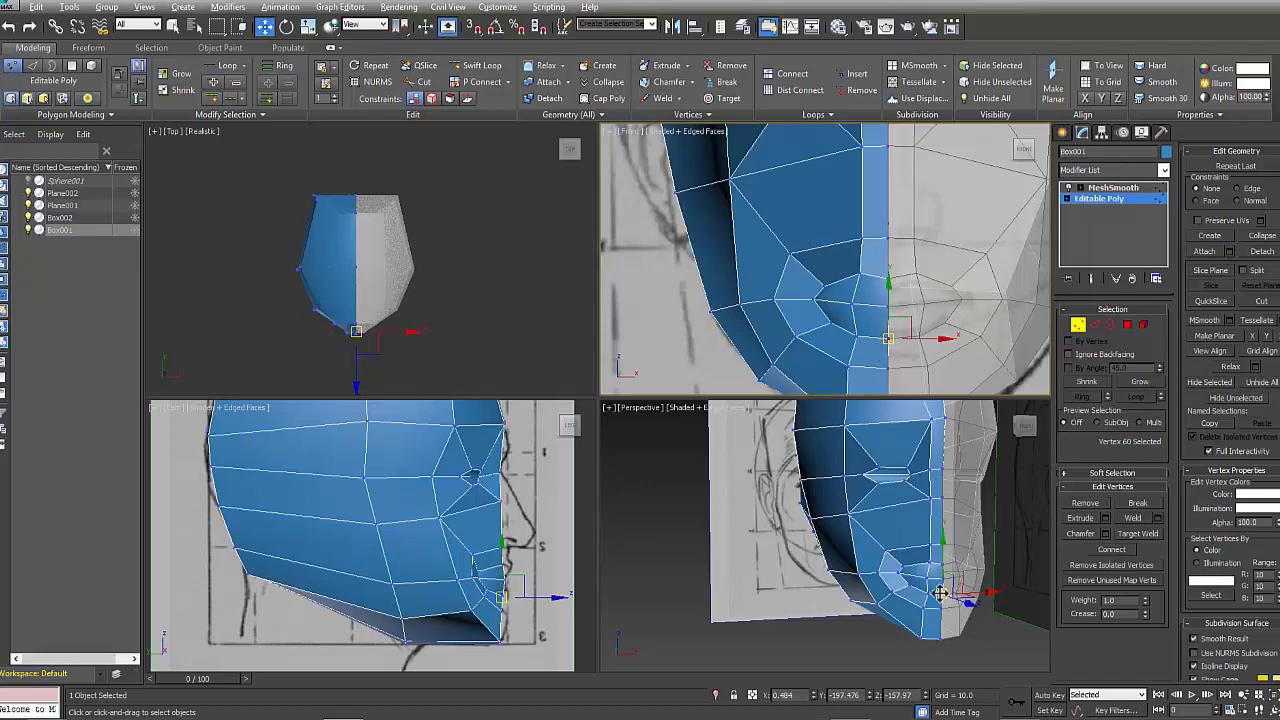
- Pull the vertices near the mouth corner forward in the left view to round the mouth area
mouse_move(940, 593)
middle_mouse_down("alt")
mouse_move(971, 591)
mouse_move(920, 598)
middle_mouse_up("alt")
left_click(864, 572)
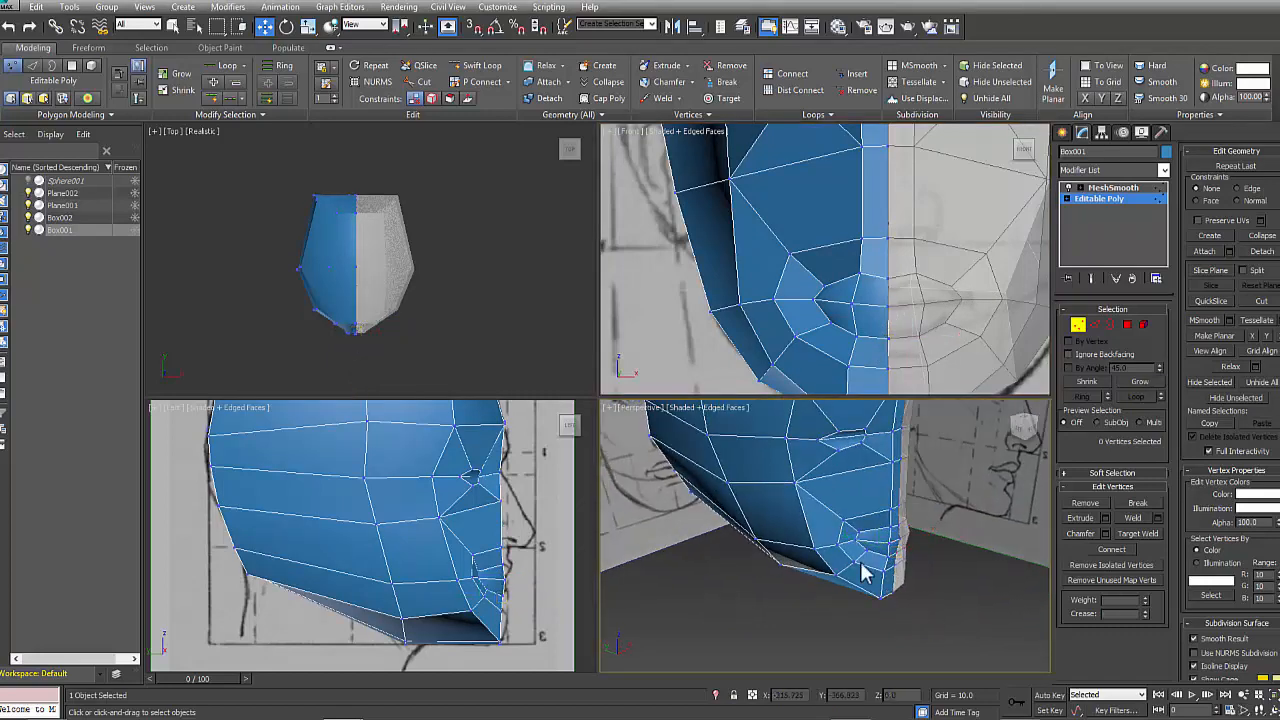
scroll(482, 565, "up", 3)
left_click(488, 560)
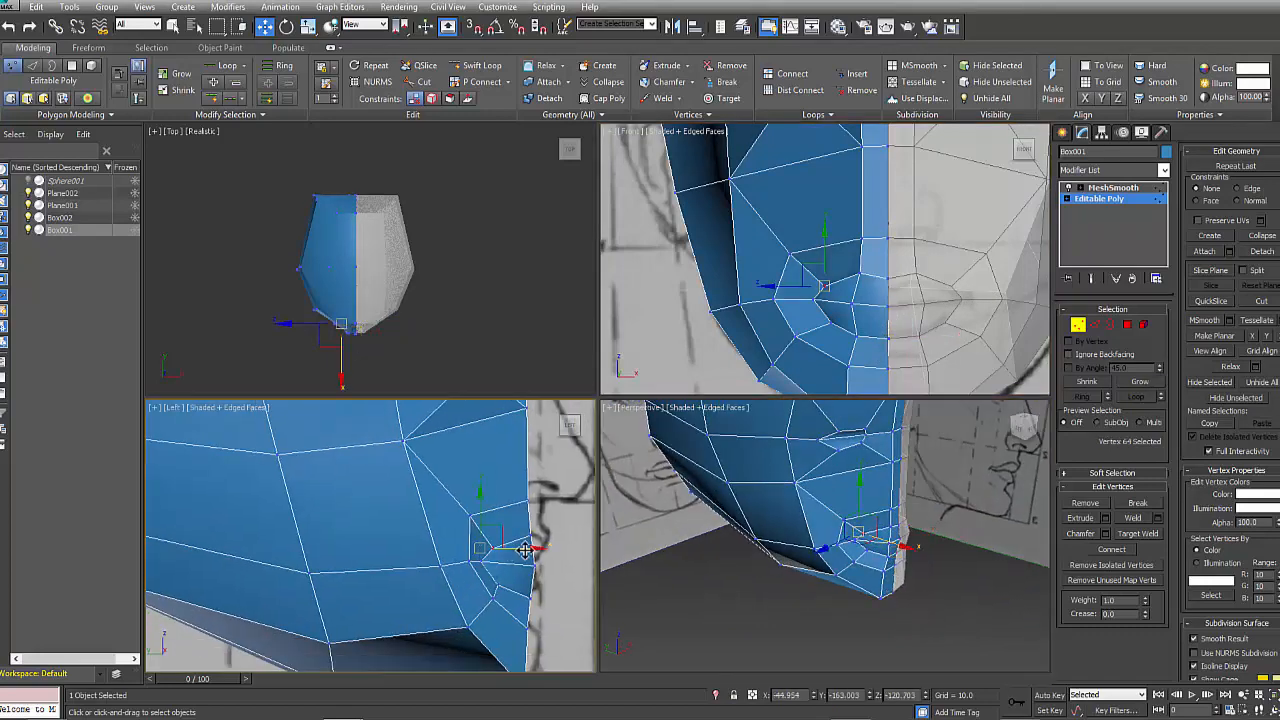
left_click(494, 586)
left_click_drag(530, 562, 545, 586)
left_click(565, 578)
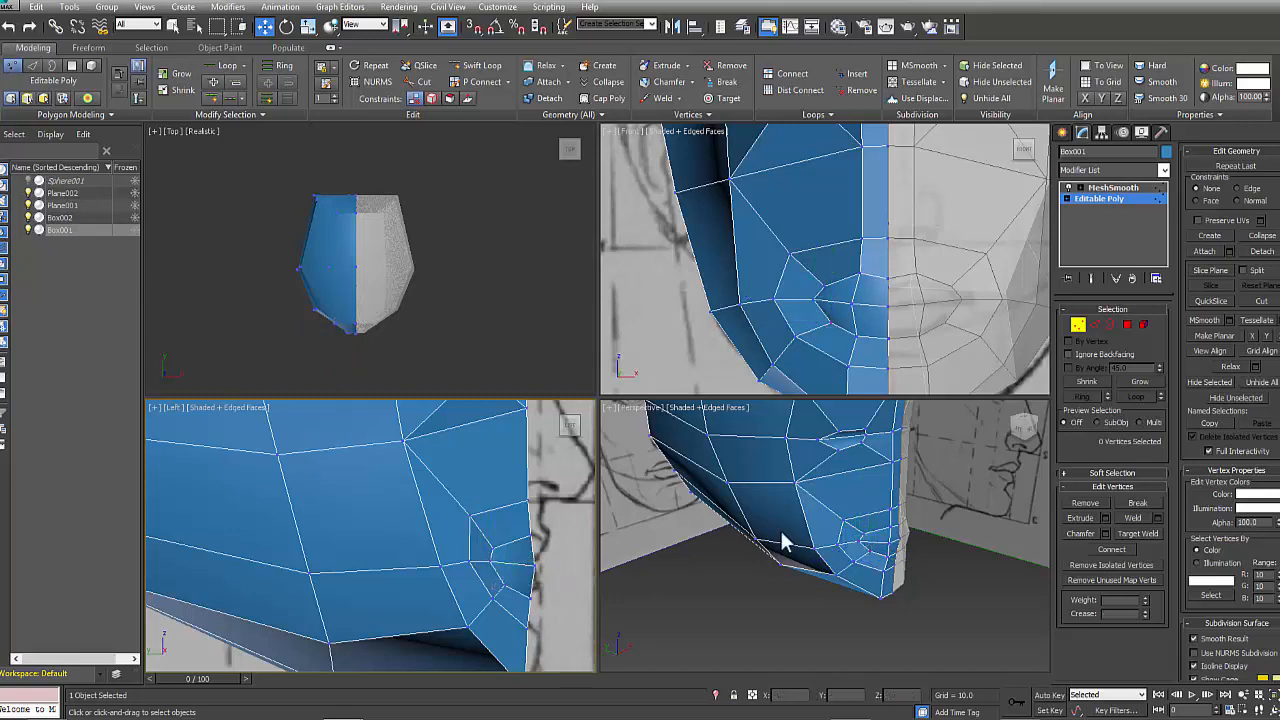
- Examine the head with its MeshSmooth result from the front and at an angle
middle_click_drag(780, 528, 905, 490, "alt")
key("alt+w")
scroll(905, 488, "down", 4)
middle_click_drag(770, 300, 808, 438)
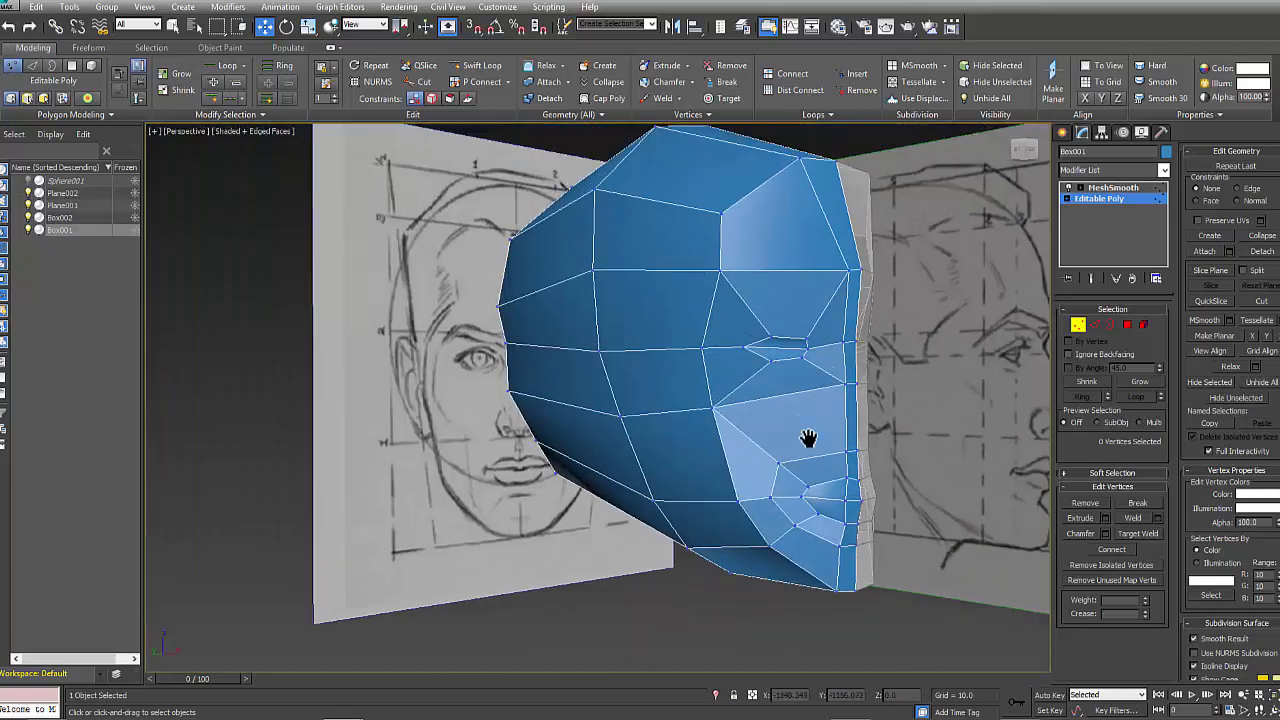
left_click(1077, 325)
left_click(1113, 187)
left_click(880, 594)
middle_click_drag(880, 580, 775, 484, "alt")
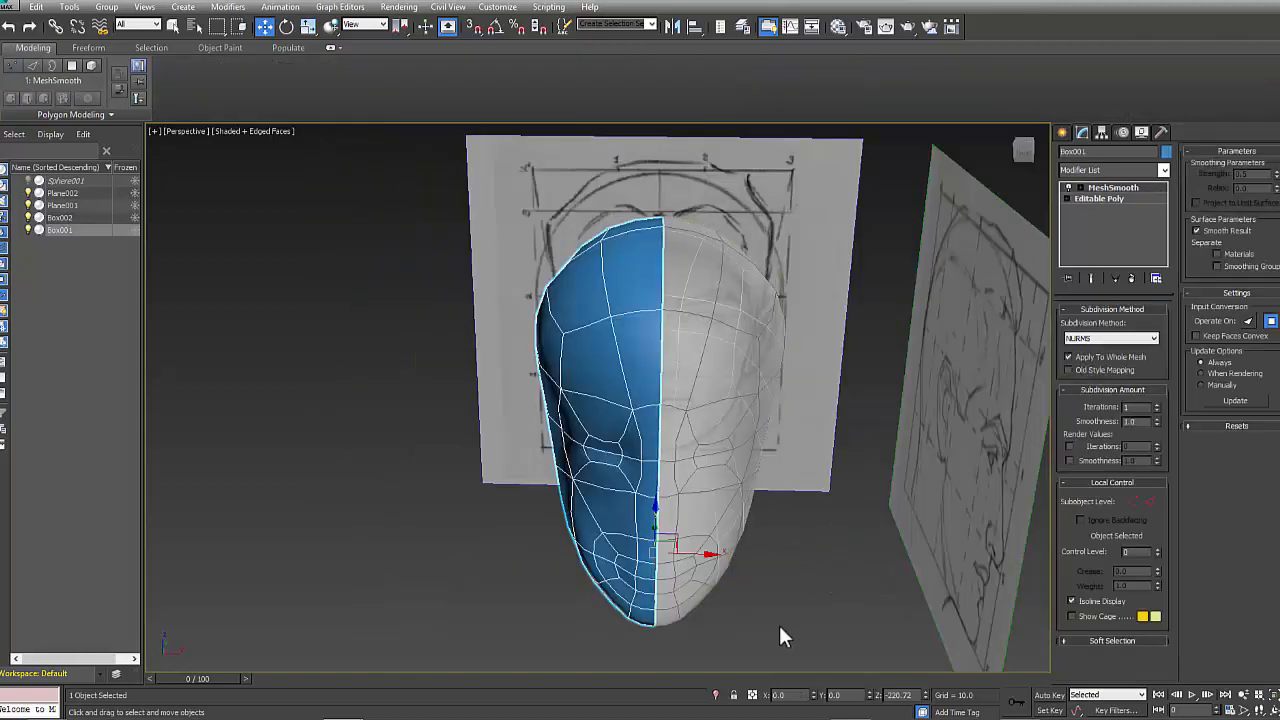
middle_click_drag(780, 634, 723, 512, "alt")
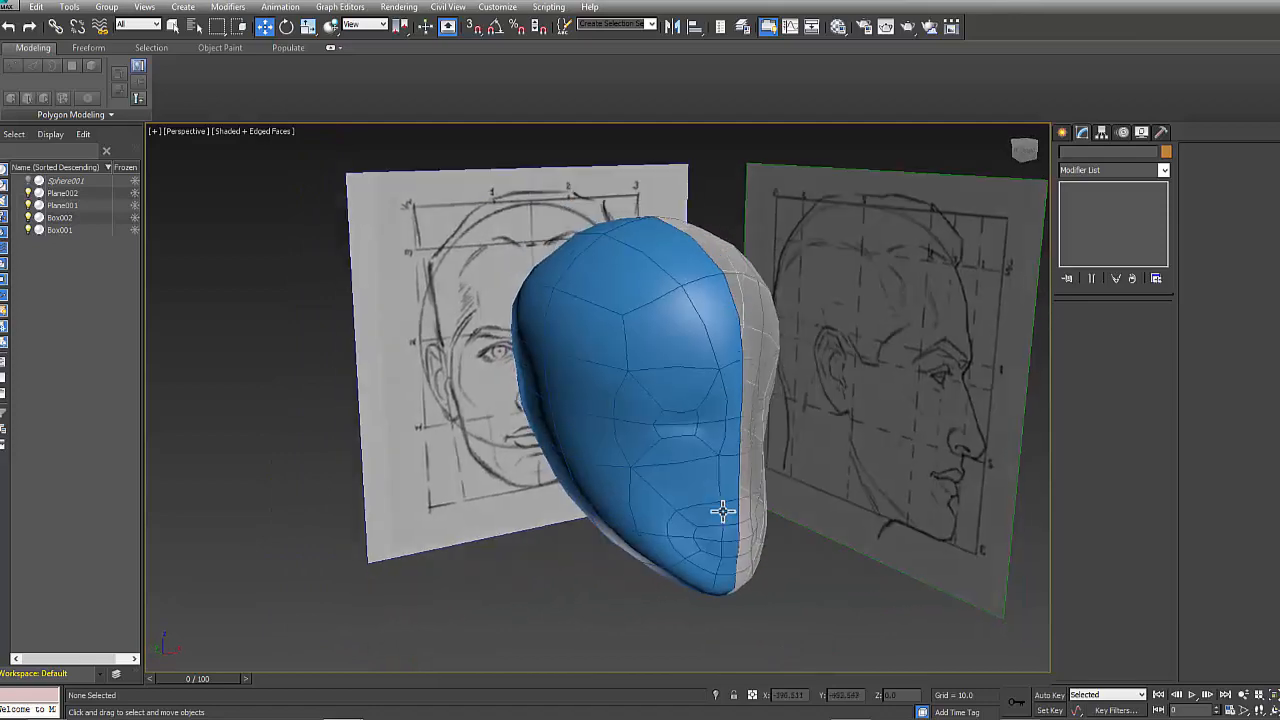
- Examine the ring of polygons around the mouth by selecting it on the Editable Poly cage
scroll(714, 486, "up", 3)
left_click(714, 486)
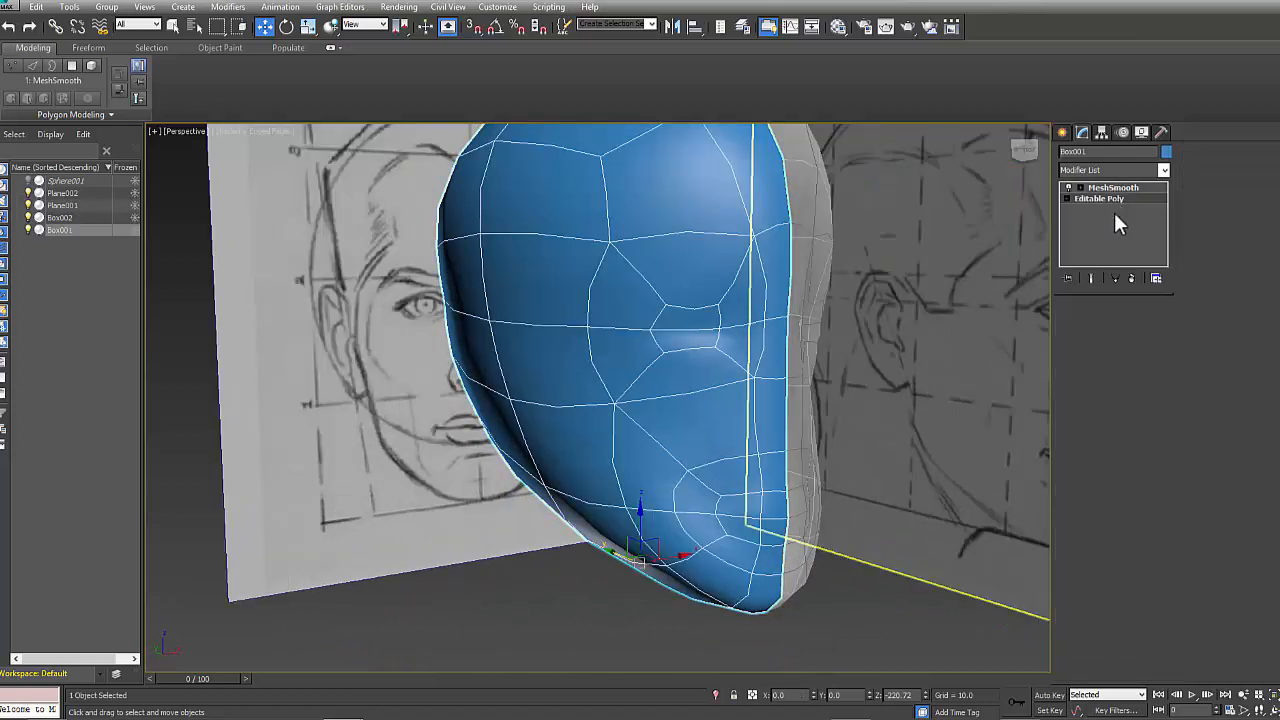
left_click(1100, 199)
key("4")
left_click(674, 448)
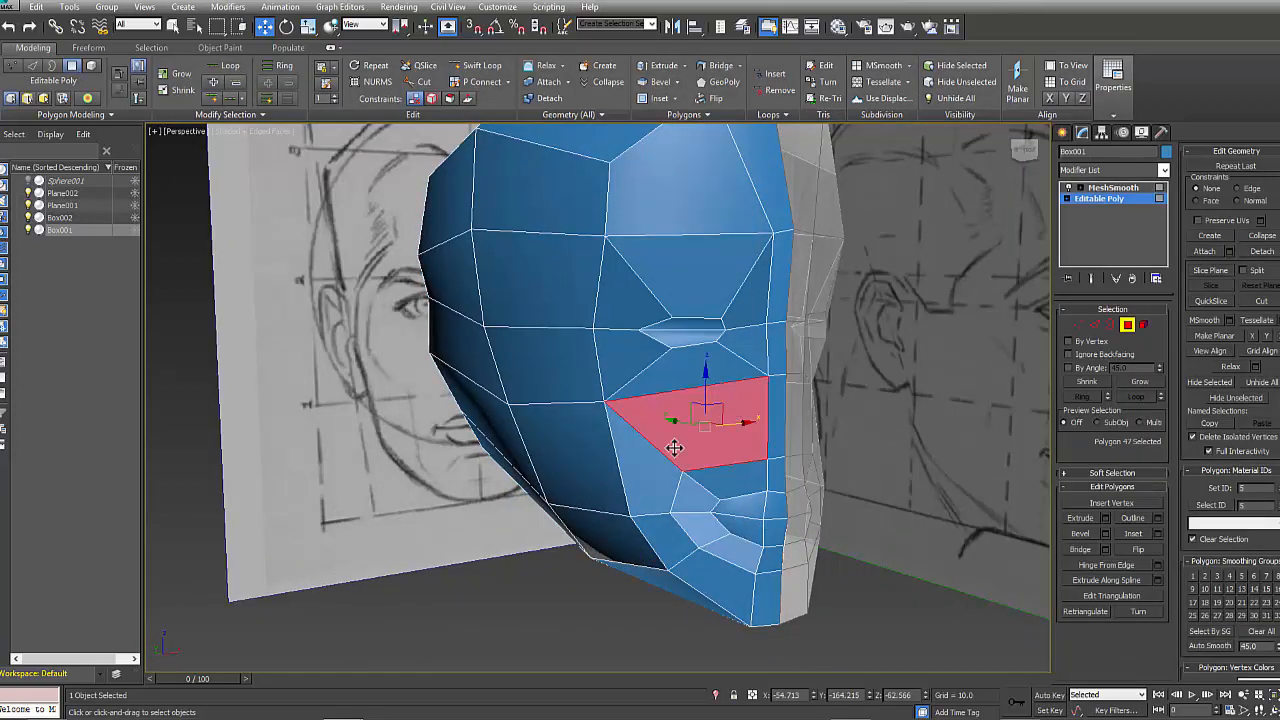
left_click(684, 460, "shift")
left_click(755, 481)
left_click(782, 472, "shift")
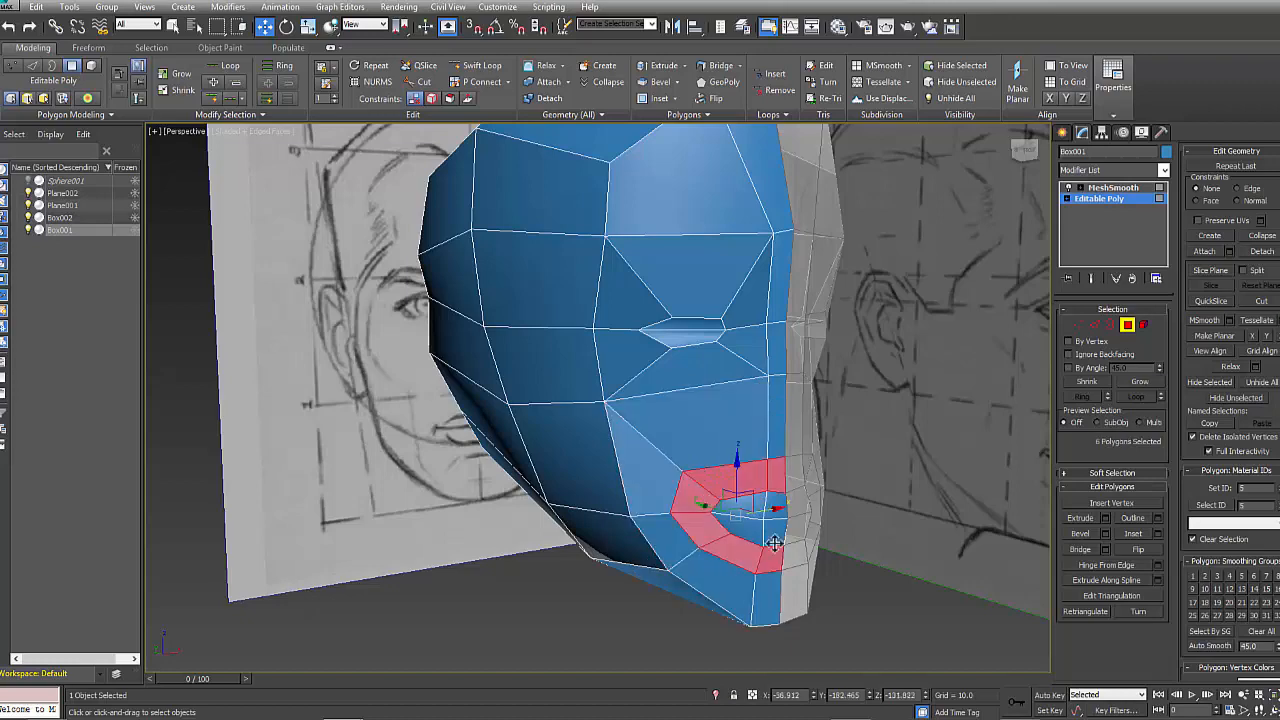
left_click(882, 578)
- Adjust the vertices below the mouth and at the chin crease to follow the profile sketch in the left view
middle_click_drag(750, 566, 768, 576)
key("alt+w")
middle_click(474, 580)
key("alt+w")
scroll(837, 474, "down", 3)
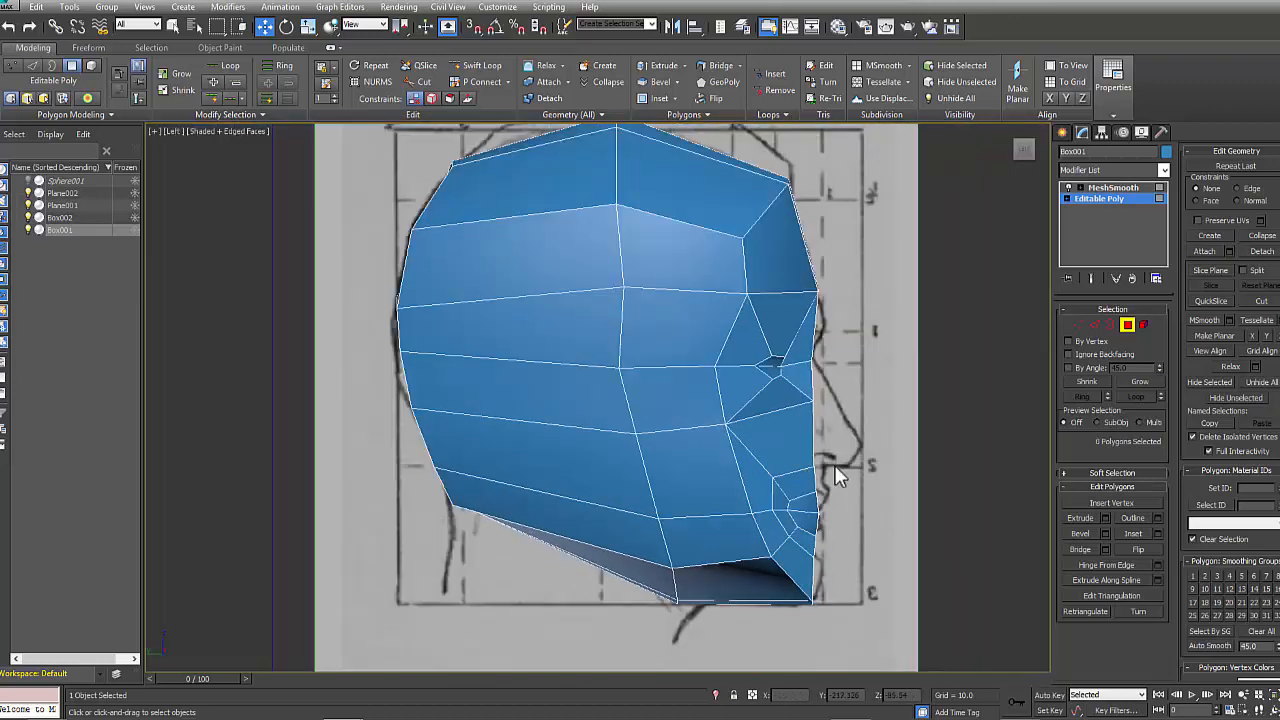
left_click(1077, 325)
scroll(840, 472, "up", 3)
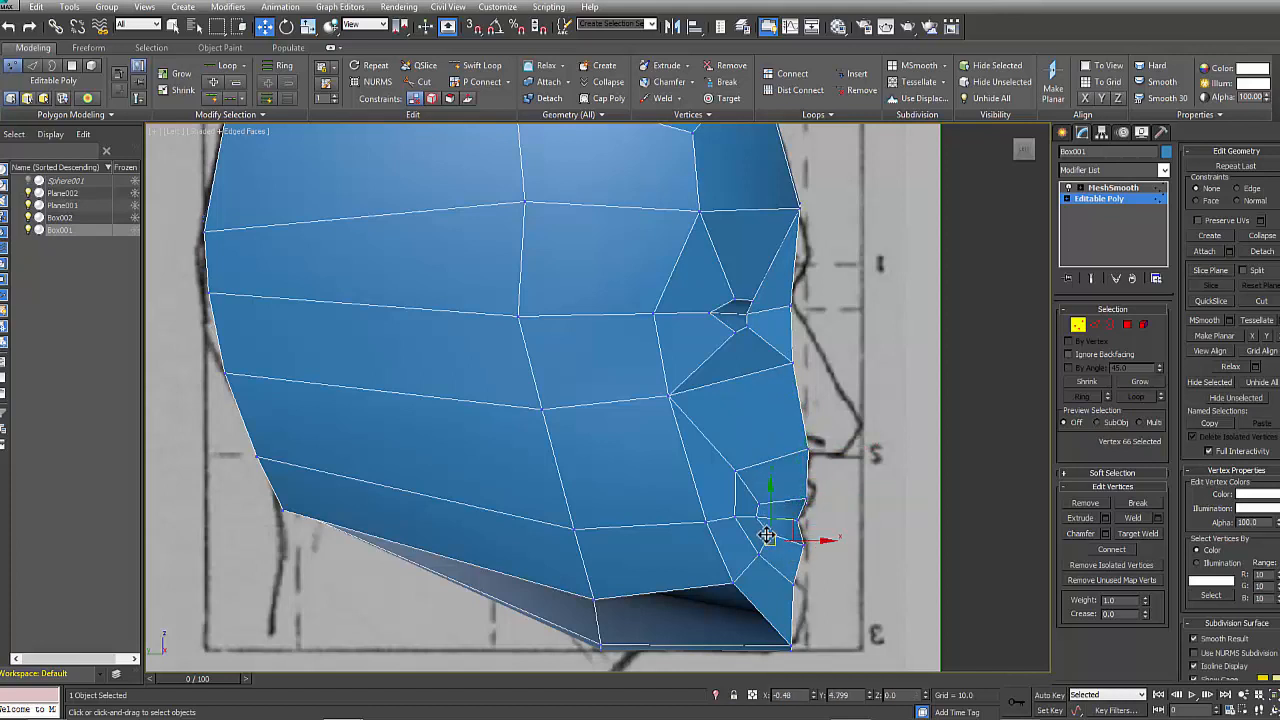
mouse_move(794, 583)
left_mouse_down()
mouse_move(777, 580)
mouse_move(820, 605)
mouse_move(787, 561)
left_mouse_up()
middle_click_drag(819, 411, 828, 491)
- Lower the two brow-centre vertices onto the sketched brow ridge and move the outer brow vertex down in the left view
key("alt+x")
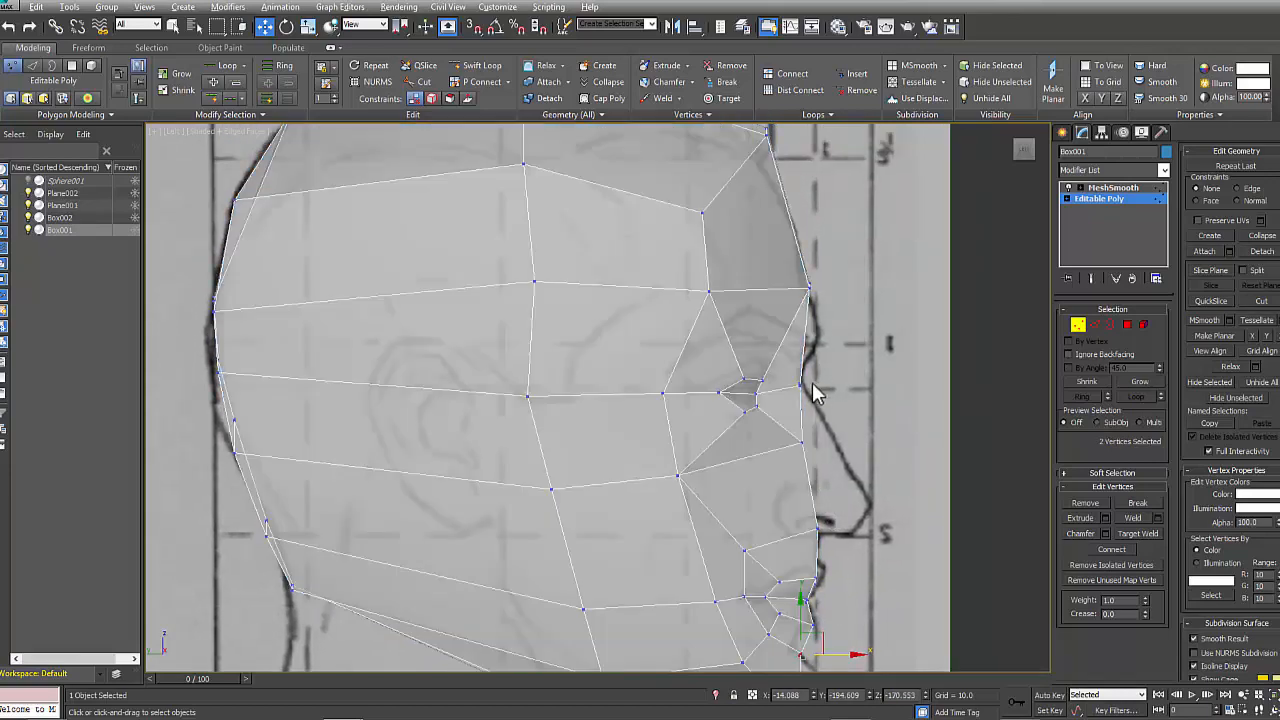
key("alt+x")
key("alt+x")
key("alt+x")
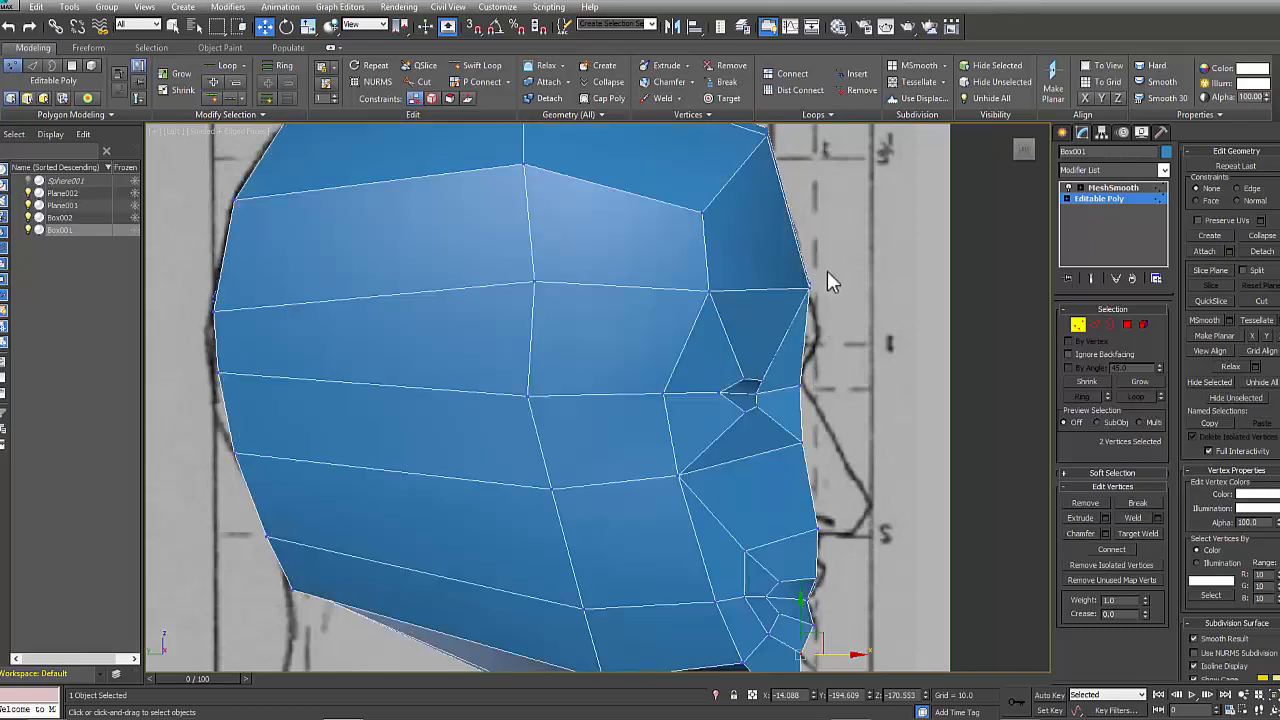
left_click_drag(809, 288, 813, 333)
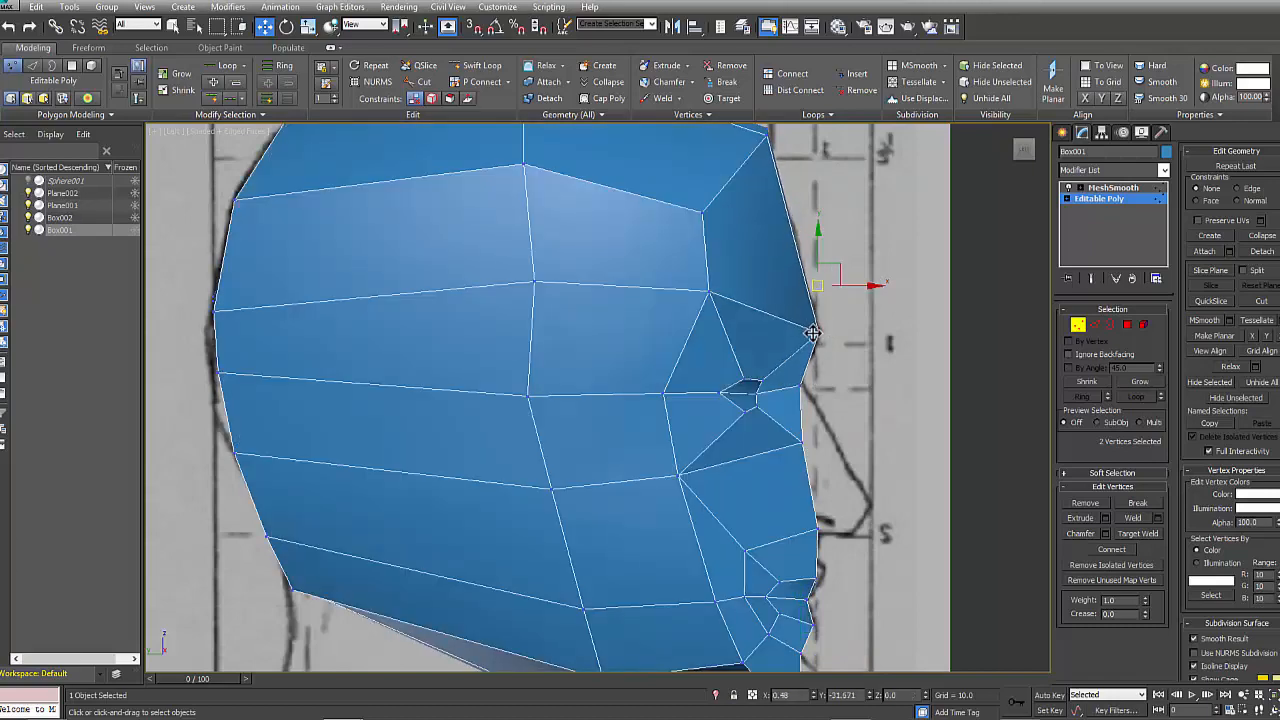
left_click_drag(707, 296, 707, 312)
key("alt+x")
key("alt+x")
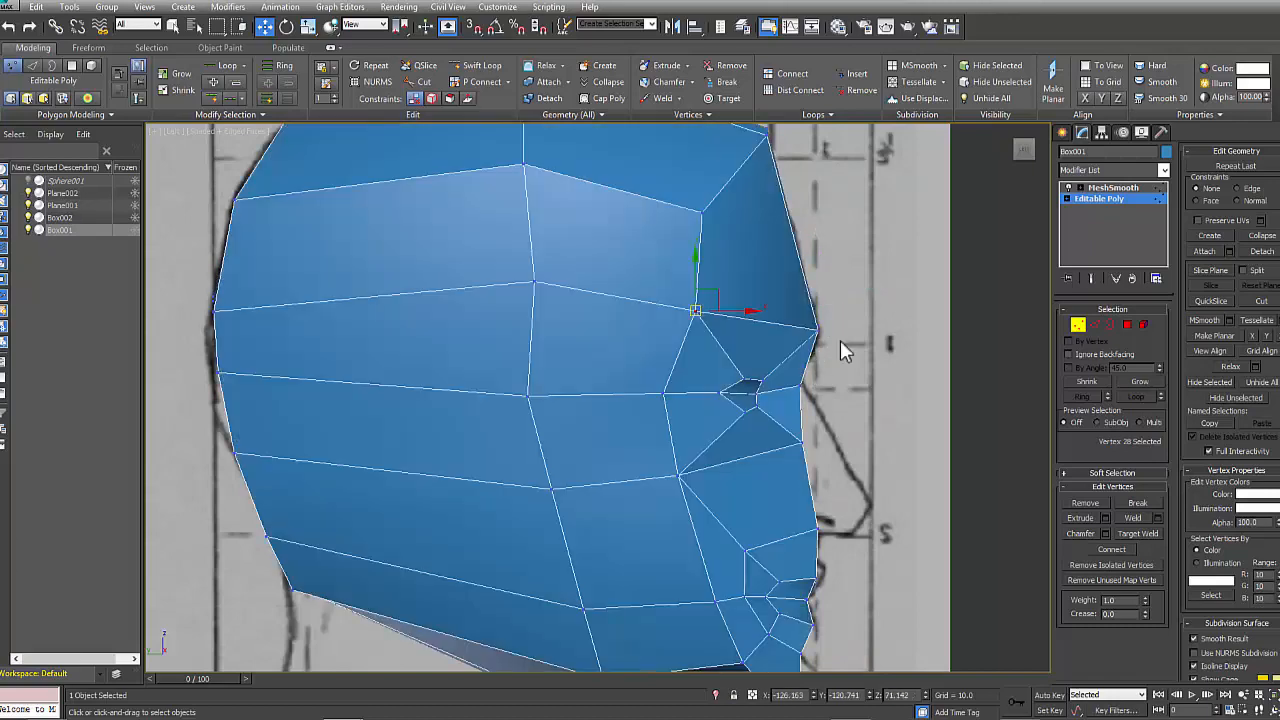
- Move the outer vertices at brow, eye and cheek level outward in the front view to widen the face
key("alt+w")
middle_click(884, 508)
key("alt+w")
middle_click_drag(884, 508, 800, 485, "alt")
scroll(731, 453, "down", 3)
key("alt+w")
scroll(845, 334, "up", 3)
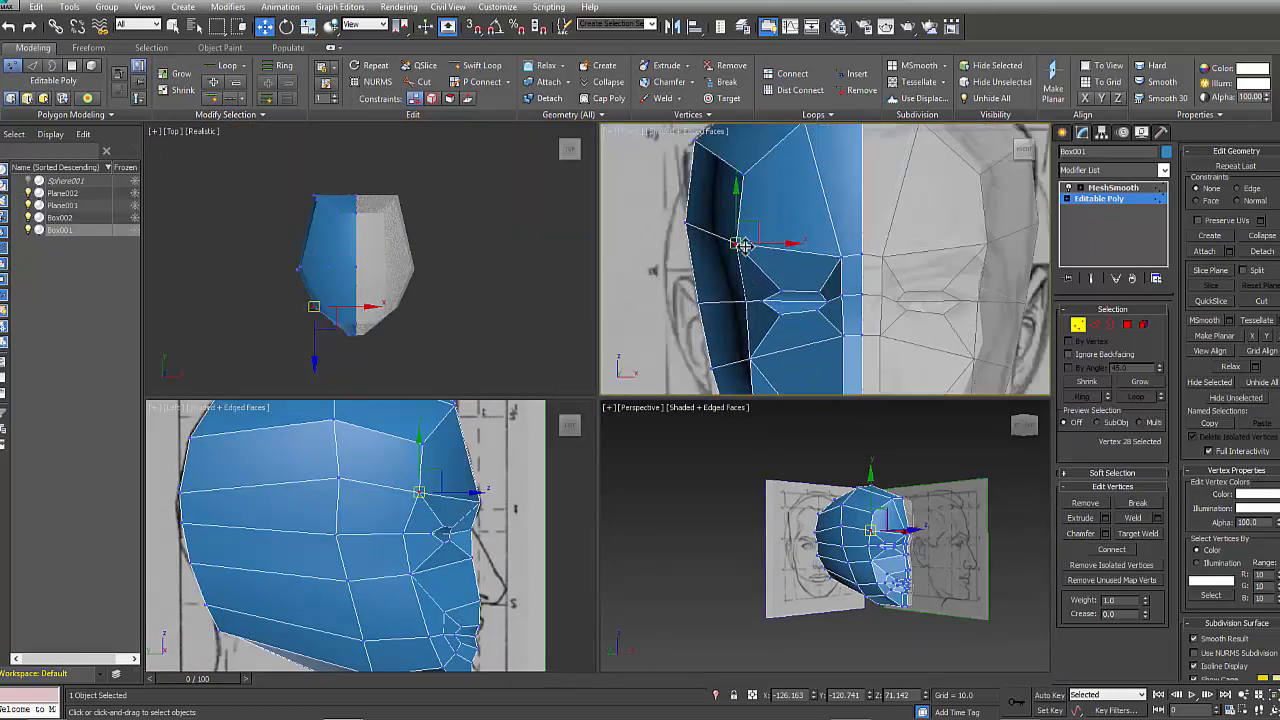
mouse_move(743, 246)
left_mouse_down()
mouse_move(760, 260)
mouse_move(758, 248)
mouse_move(735, 262)
mouse_move(746, 244)
left_mouse_up()
middle_click_drag(790, 307, 791, 267)
left_click_drag(748, 260, 722, 262)
left_click_drag(751, 319, 736, 320)
middle_click_drag(784, 352, 762, 282)
left_click_drag(723, 246, 716, 249)
middle_click_drag(761, 255, 751, 343)
middle_click_drag(782, 248, 763, 310)
left_click(697, 280)
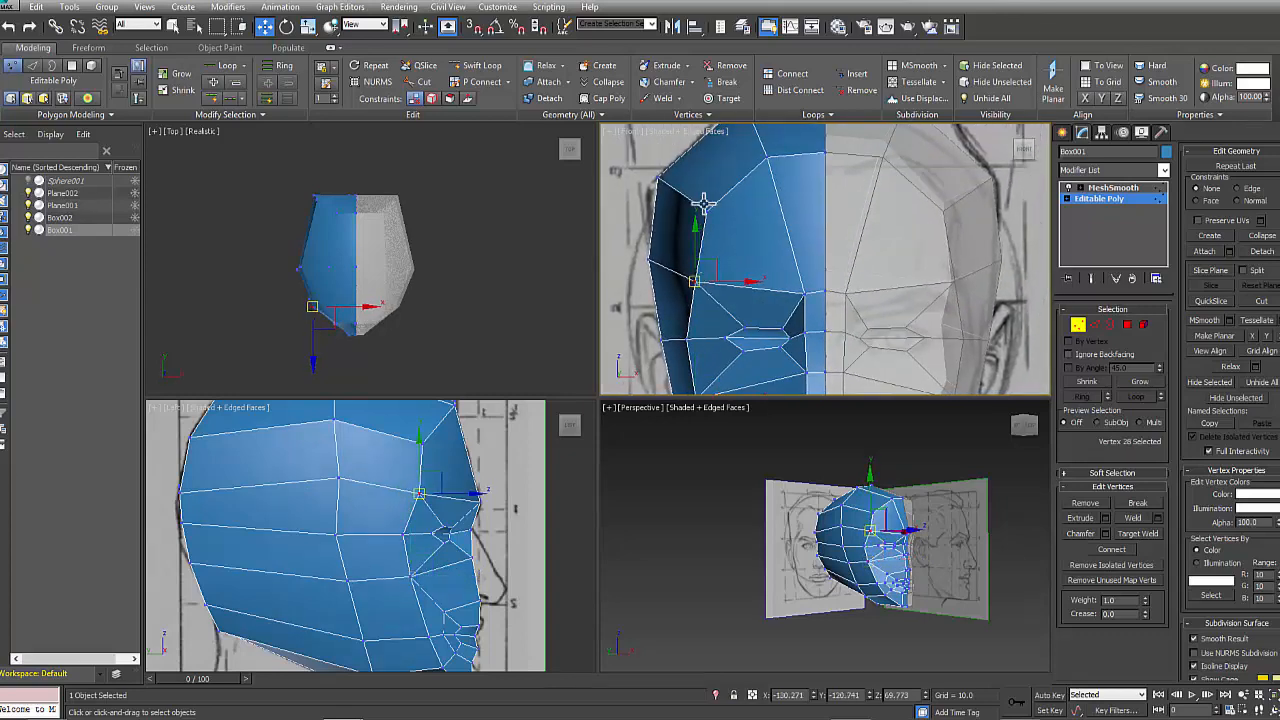
left_click(688, 280)
- Bevel the two narrow centre polygons between eye level and nose base outward with a negative outline to start the nose
scroll(800, 255, "down", 5)
scroll(451, 571, "down", 4)
middle_click_drag(445, 567, 470, 620)
scroll(831, 477, "up", 3)
key("alt+w")
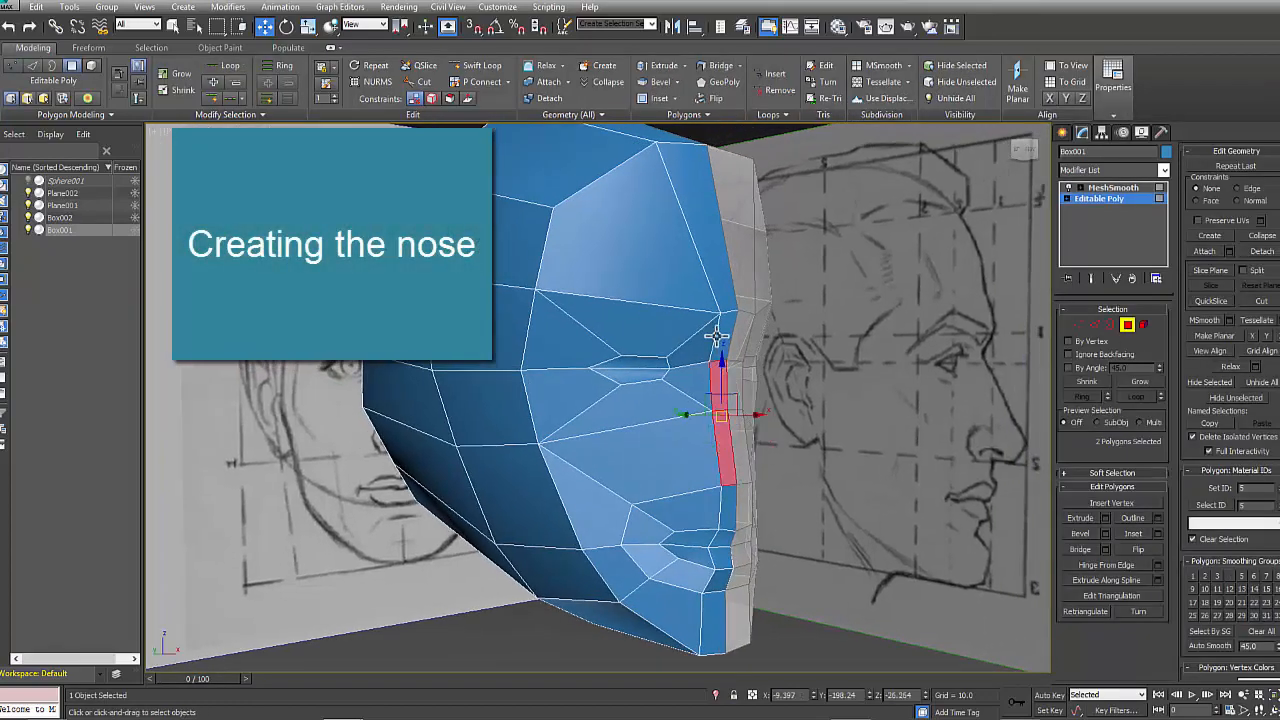
left_click(716, 336, "ctrl")
key("alt+w")
scroll(805, 317, "up", 2)
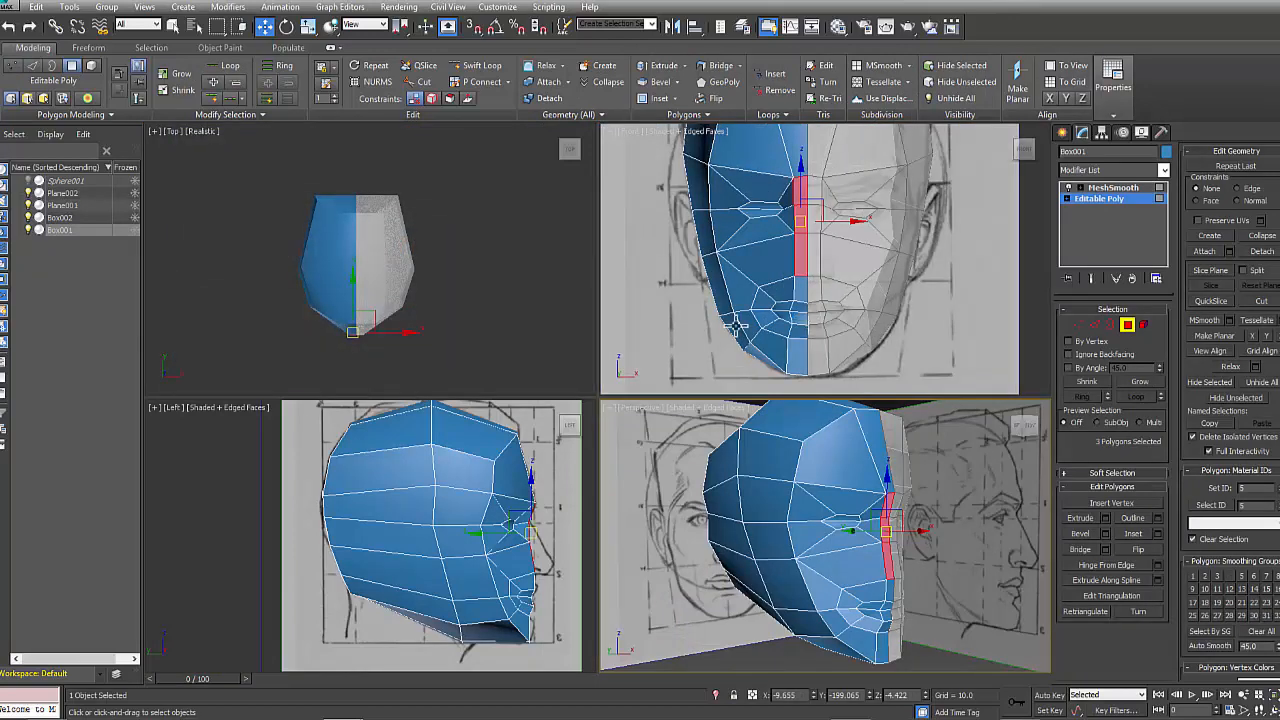
scroll(520, 534, "up", 3)
middle_click_drag(520, 534, 500, 533)
middle_click_drag(803, 275, 803, 288)
left_click(888, 508, "alt")
scroll(887, 572, "up", 3)
middle_click_drag(866, 572, 751, 446, "alt")
left_click(1105, 535)
key("alt+w")
scroll(735, 440, "up", 4)
left_click_drag(607, 444, 604, 432)
middle_click_drag(598, 345, 704, 331, "alt")
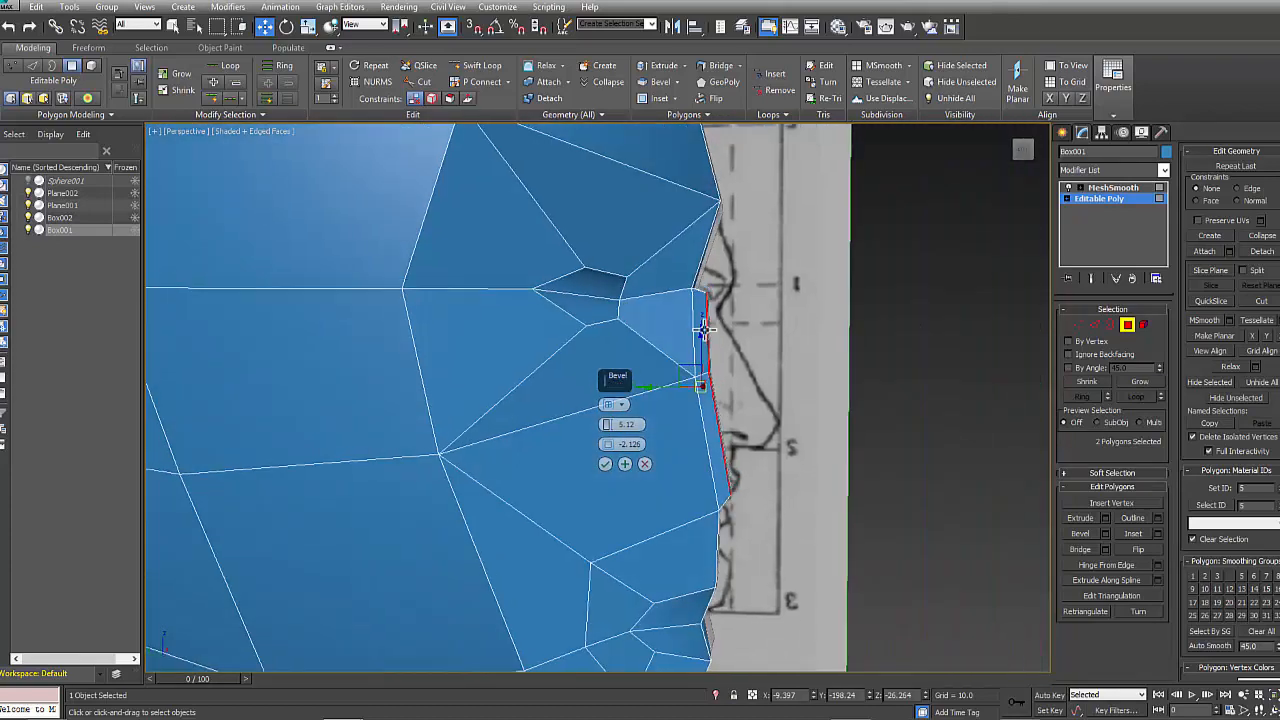
left_click_drag(607, 427, 610, 398)
middle_click_drag(608, 467, 705, 440, "alt")
- Delete the bevel's inner polygons along the centre seam and align the nose's open vertices to X 0
key("Delete")
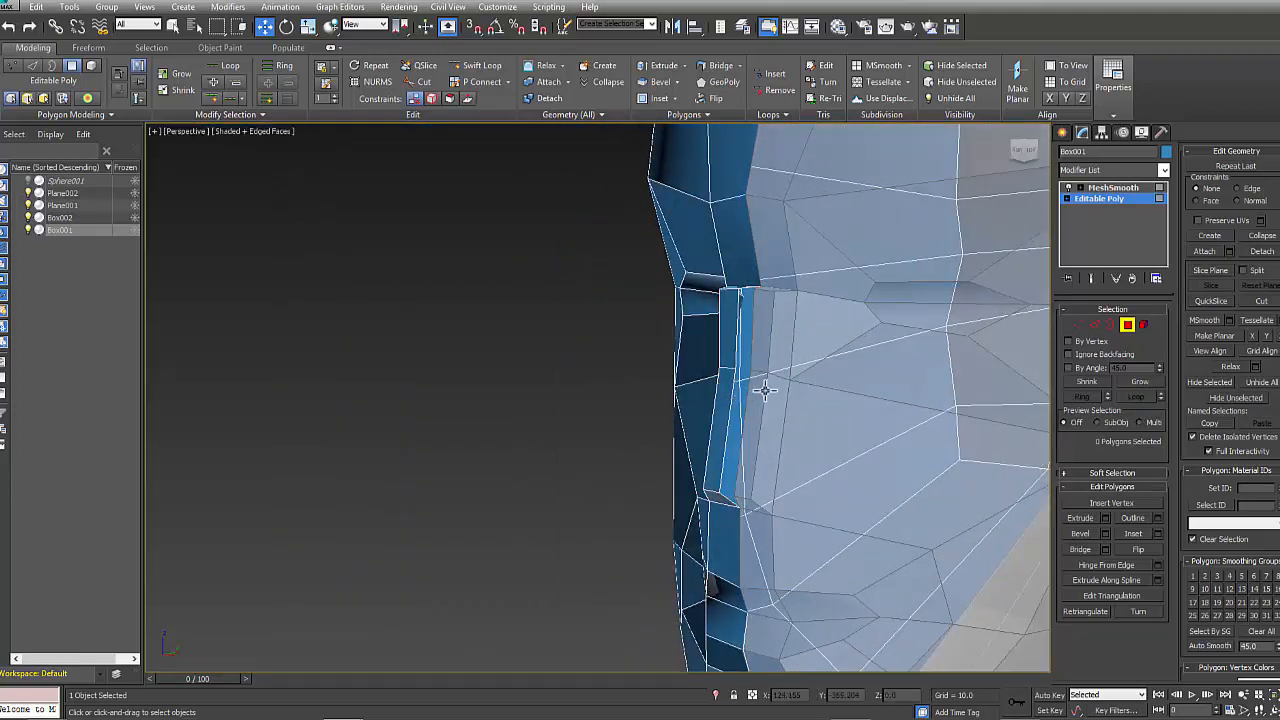
mouse_move(766, 385)
middle_mouse_down("alt")
mouse_move(820, 424)
mouse_move(869, 415)
mouse_move(940, 448)
mouse_move(857, 371)
mouse_move(843, 400)
mouse_move(882, 398)
middle_mouse_up("alt")
left_click(1078, 324)
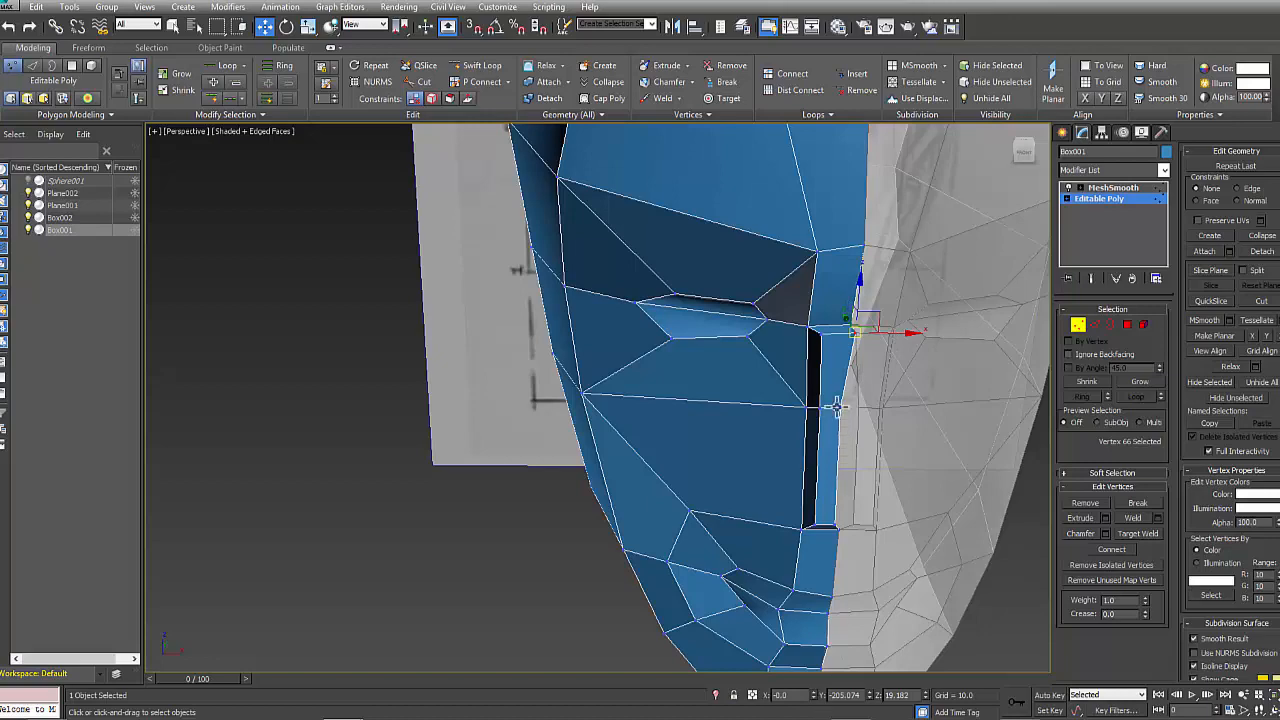
left_click_drag(846, 551, 855, 480)
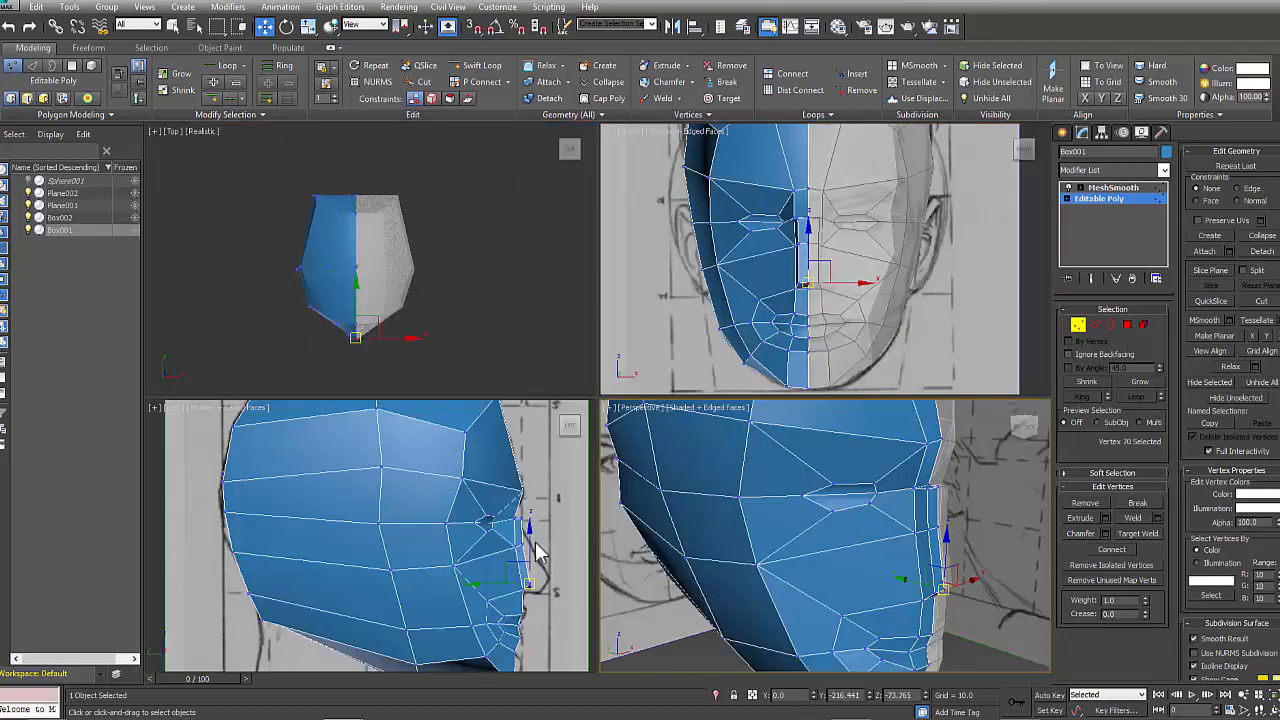
- Adjust the top of the nose and pull its middle bridge vertices forward toward the profile sketch in the left view
scroll(462, 521, "up", 4)
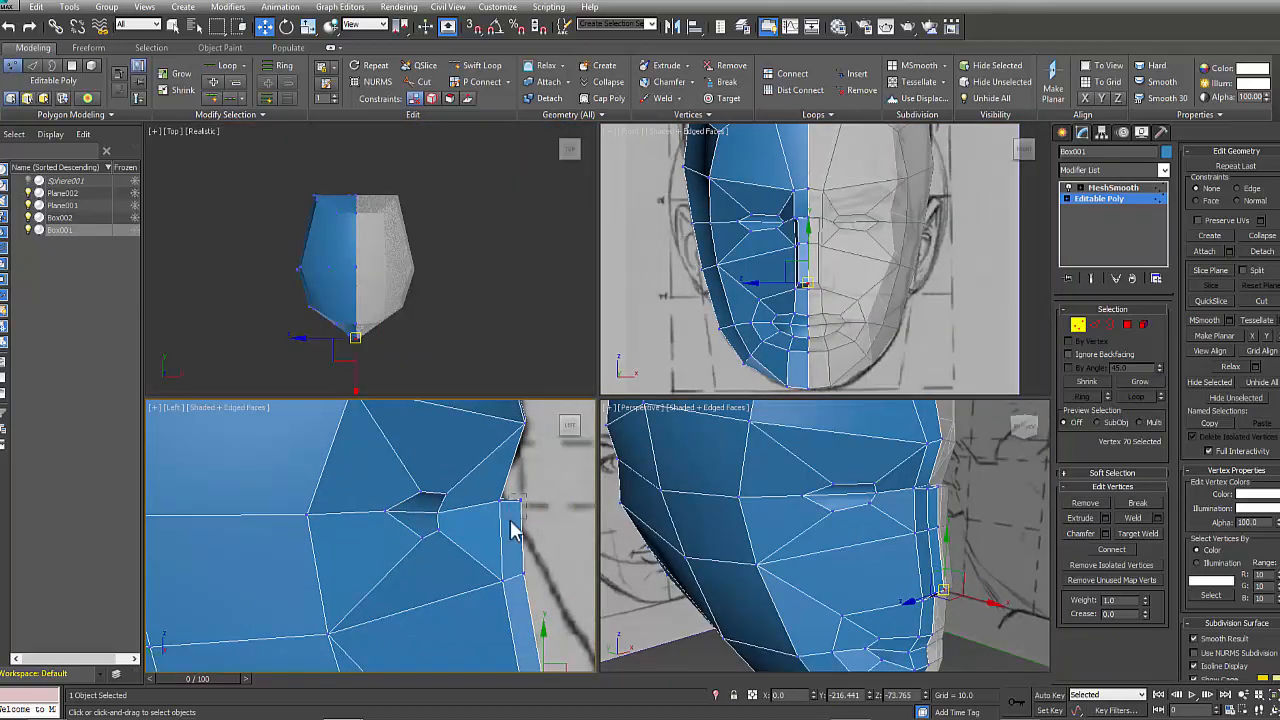
left_click(519, 501)
left_click_drag(492, 500, 523, 534)
middle_click_drag(532, 608, 478, 477)
left_click(467, 442)
left_click_drag(467, 443, 500, 457)
- Pull the lower nose vertices out to the sketched tip and refine the bridge vertices along the nose profile
left_click_drag(505, 538, 476, 568)
left_click_drag(487, 554, 523, 572)
left_click_drag(504, 462, 514, 480)
left_click_drag(508, 550, 536, 586)
left_click_drag(523, 571, 539, 536)
left_click(486, 531)
middle_click_drag(460, 450, 446, 531)
left_click_drag(458, 532, 492, 536)
- Add an edge loop across the lower nose and cheek for the nostril with Swift Loop
left_click(955, 321)
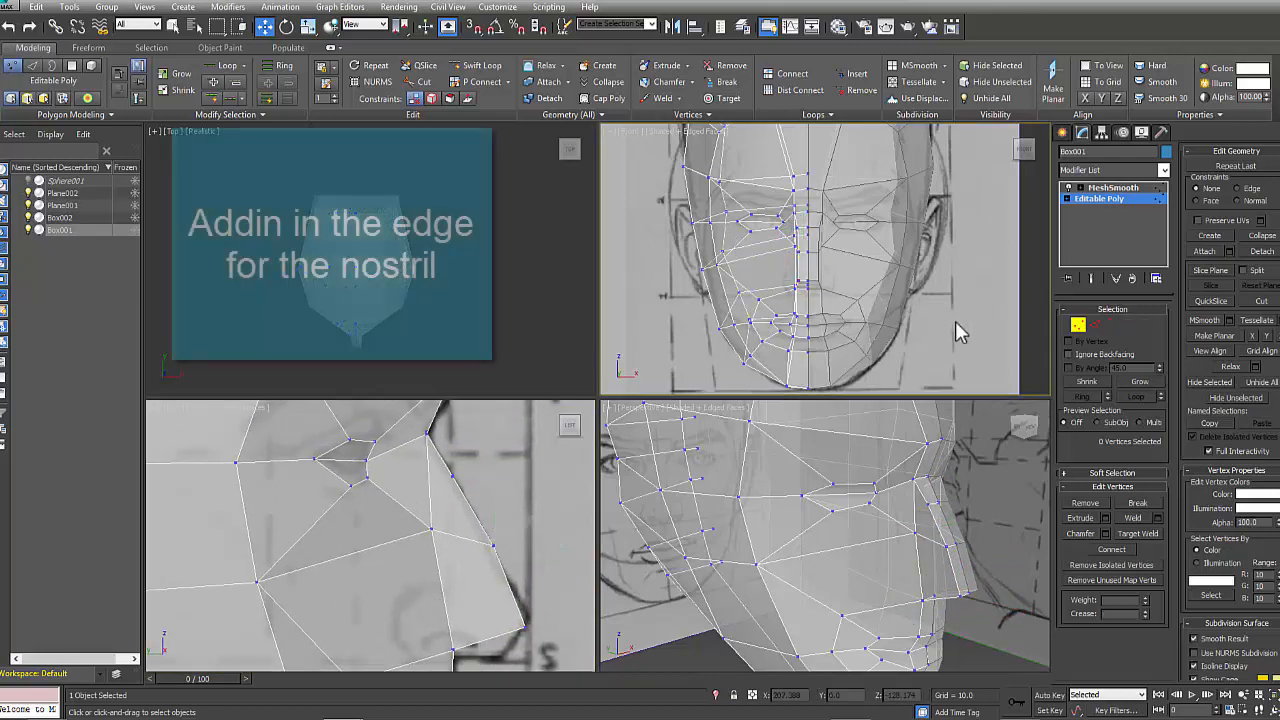
left_click(1127, 325)
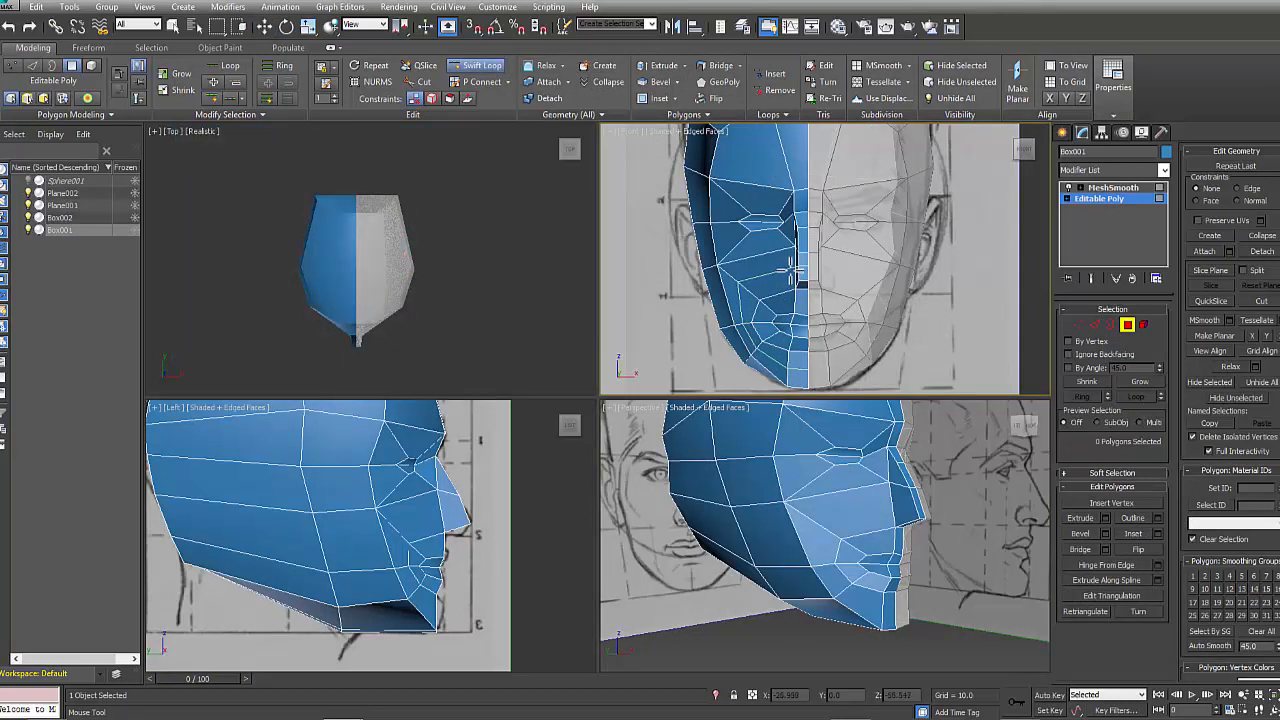
key("w")
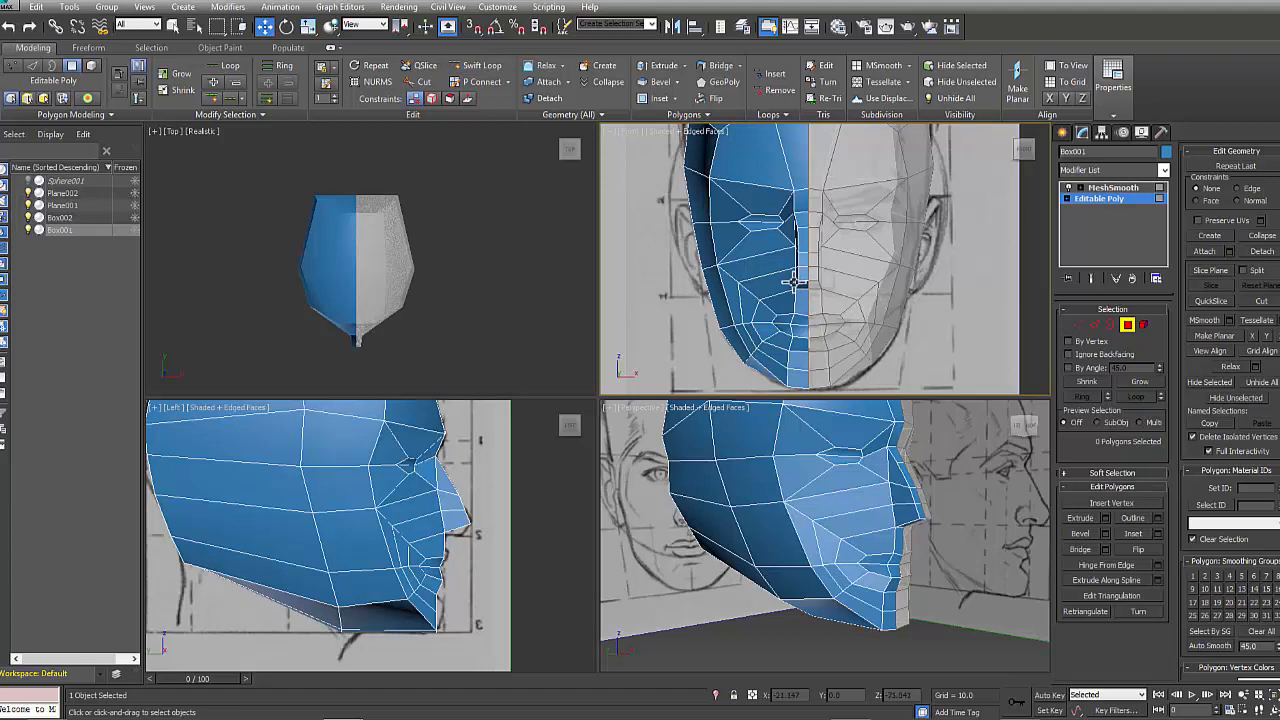
- Move the face vertex beside the base of the nose down and slightly outward in the front view
left_click(1078, 326)
scroll(716, 338, "up", 2)
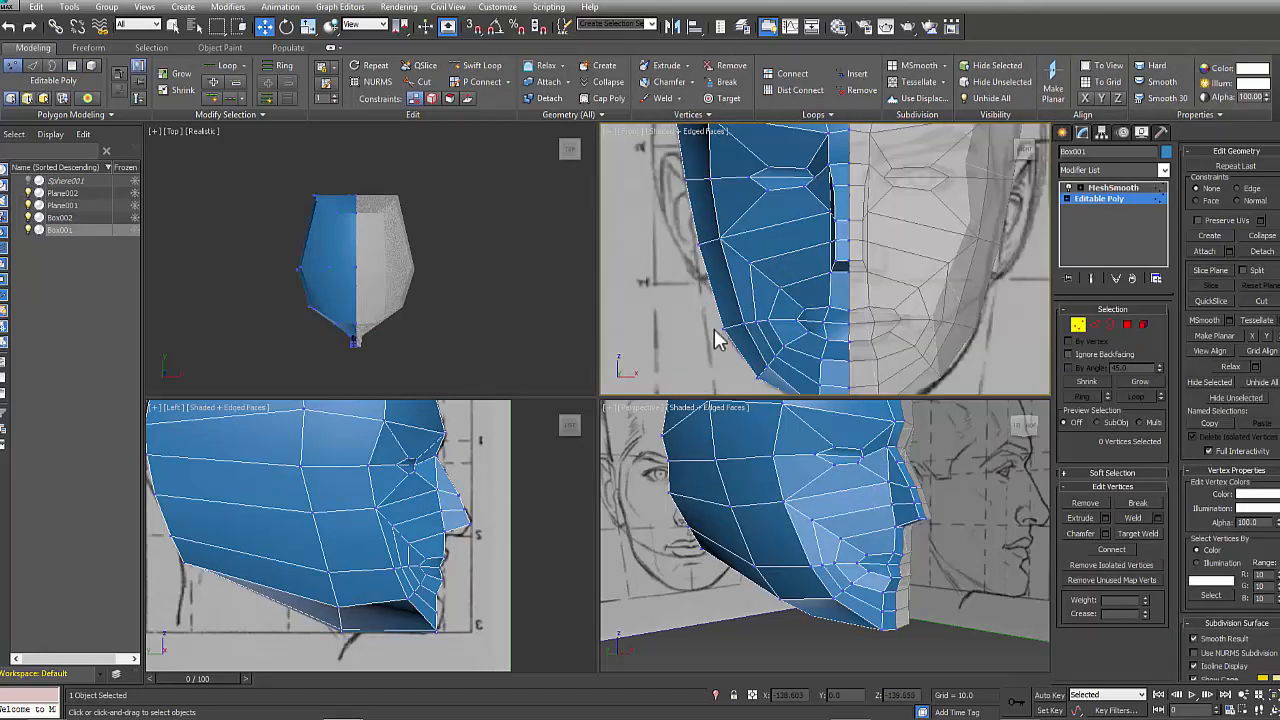
scroll(716, 338, "up", 2)
scroll(734, 263, "up", 1)
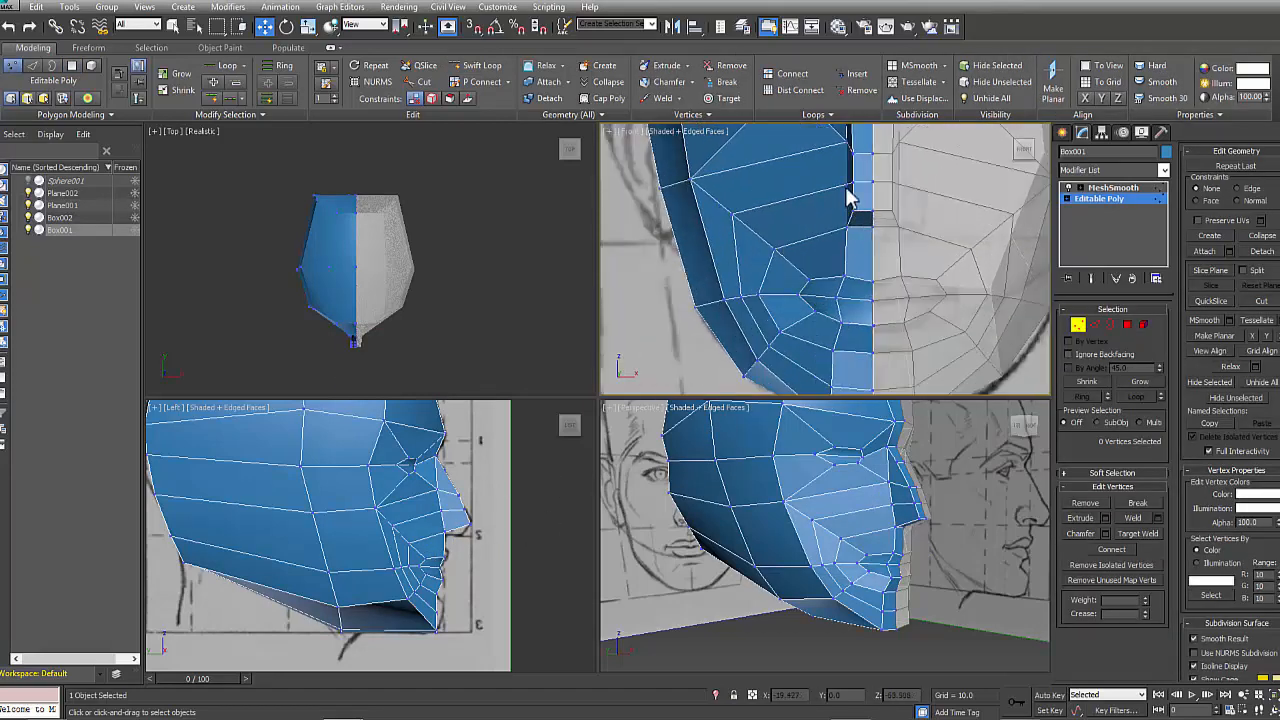
left_click_drag(848, 197, 854, 234)
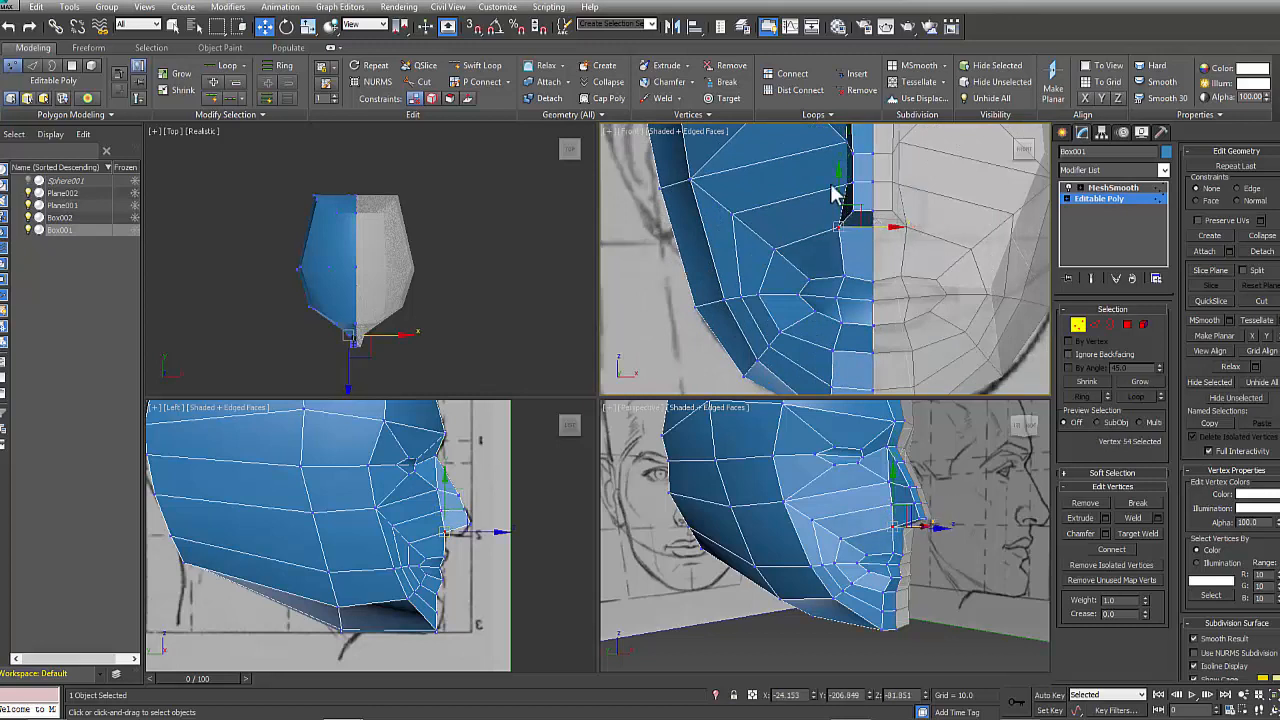
left_click(846, 184)
- Reposition the cheek vertices along the outer mouth loop in the front view
middle_click_drag(741, 227, 755, 217)
left_click(747, 204)
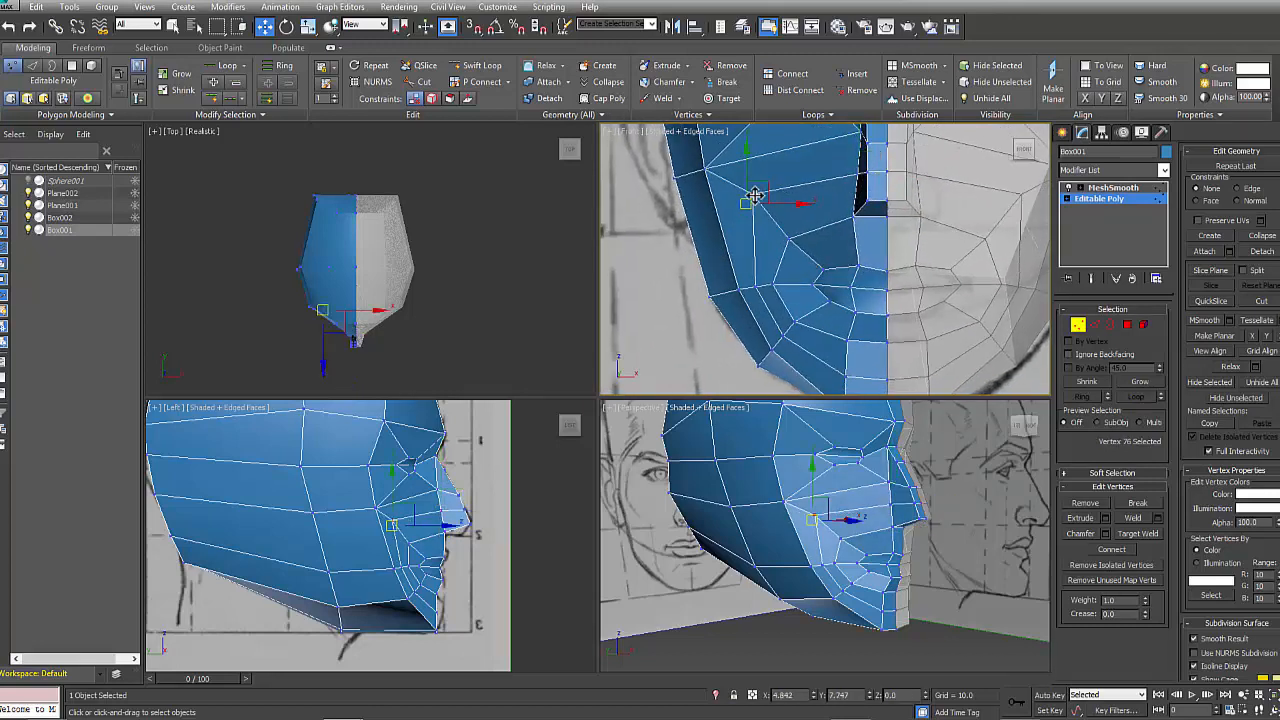
left_click(789, 237)
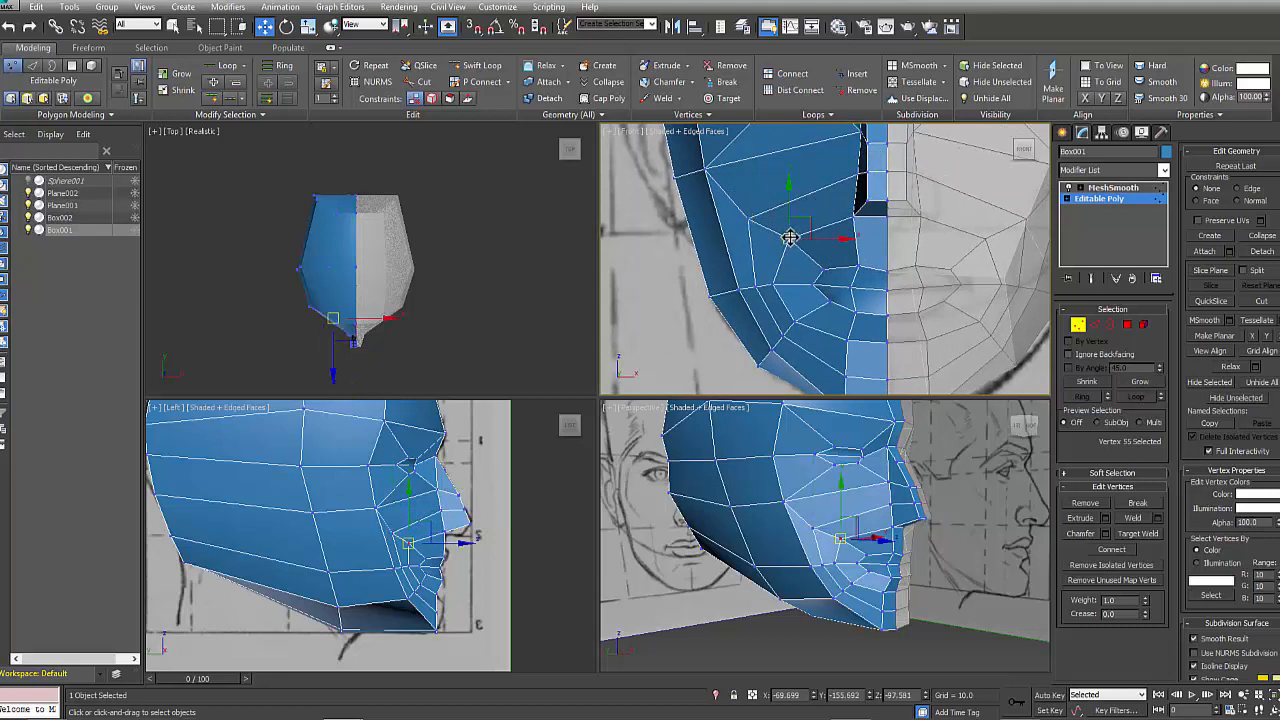
left_click(756, 286)
- Select three outer mouth-loop vertices in the side view and shift them together to round the cheek beside the mouth
middle_click_drag(950, 535, 545, 529, "alt")
scroll(420, 603, "up", 4)
left_click_drag(443, 598, 488, 604)
middle_click_drag(412, 584, 460, 619)
left_click(475, 596)
left_click(450, 547, "ctrl")
left_click(433, 479, "ctrl")
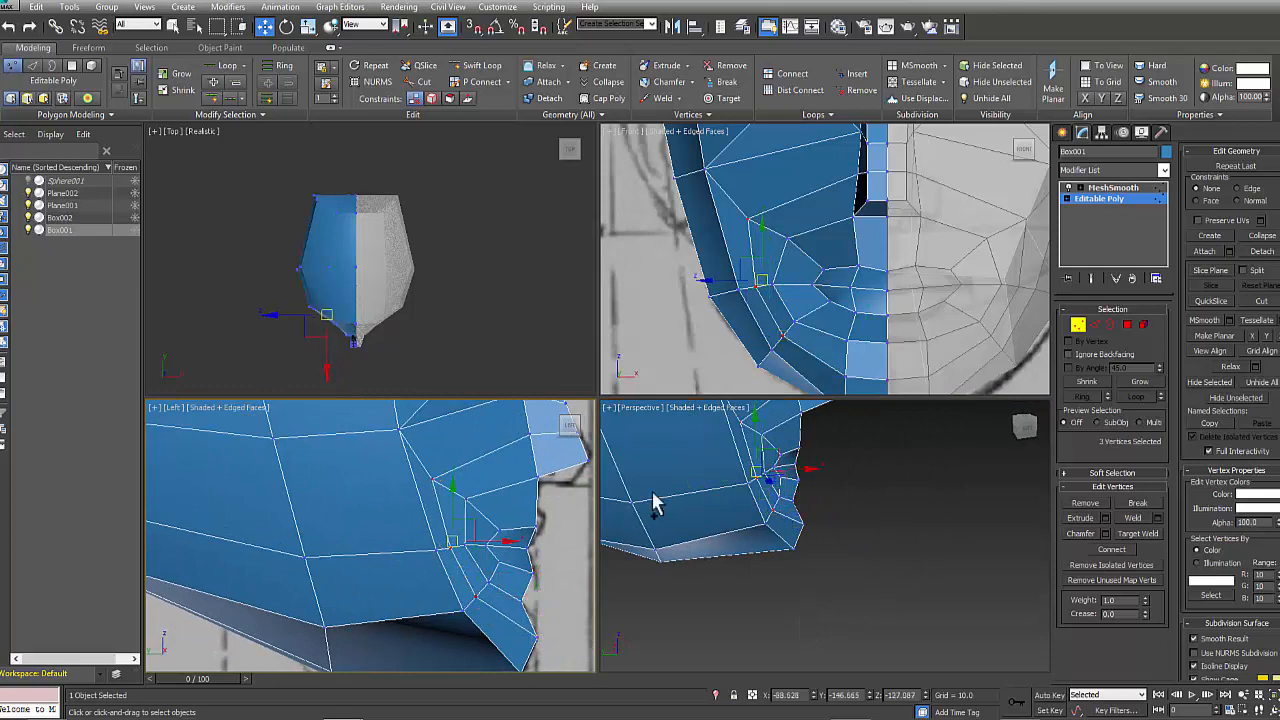
middle_click_drag(768, 492, 772, 557, "alt")
left_click_drag(793, 480, 794, 486)
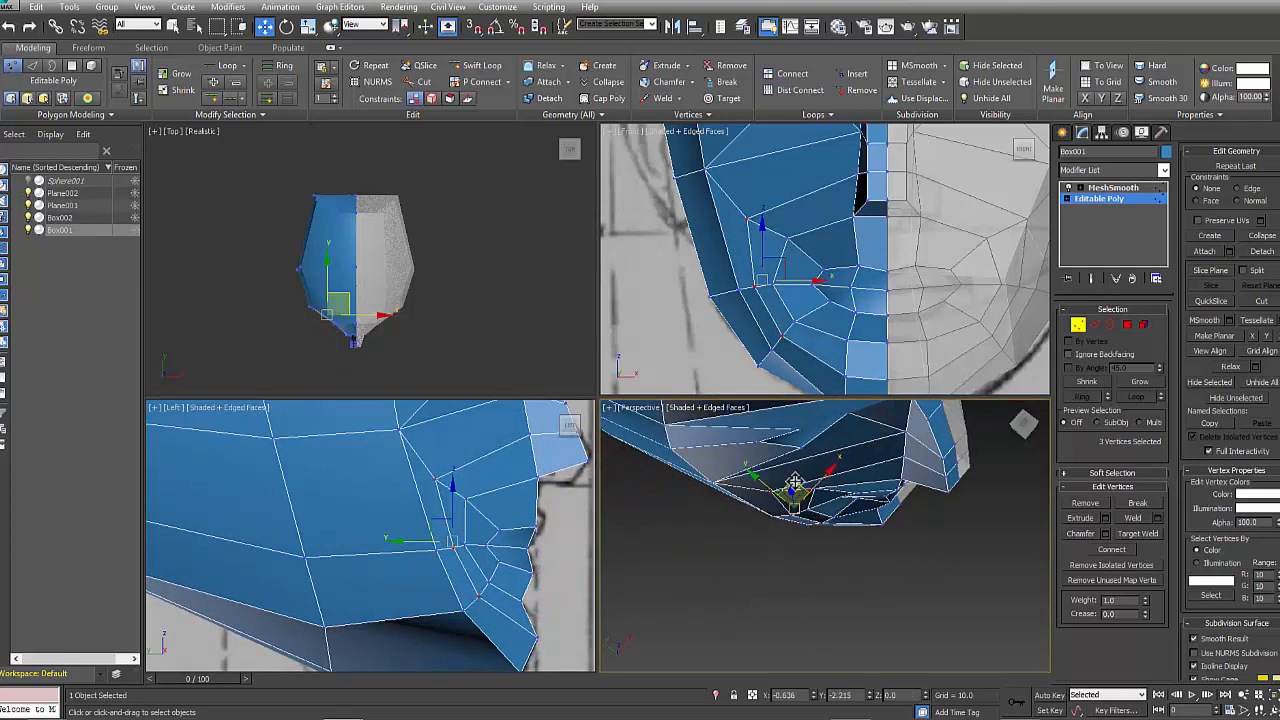
middle_click_drag(794, 486, 899, 608, "alt")
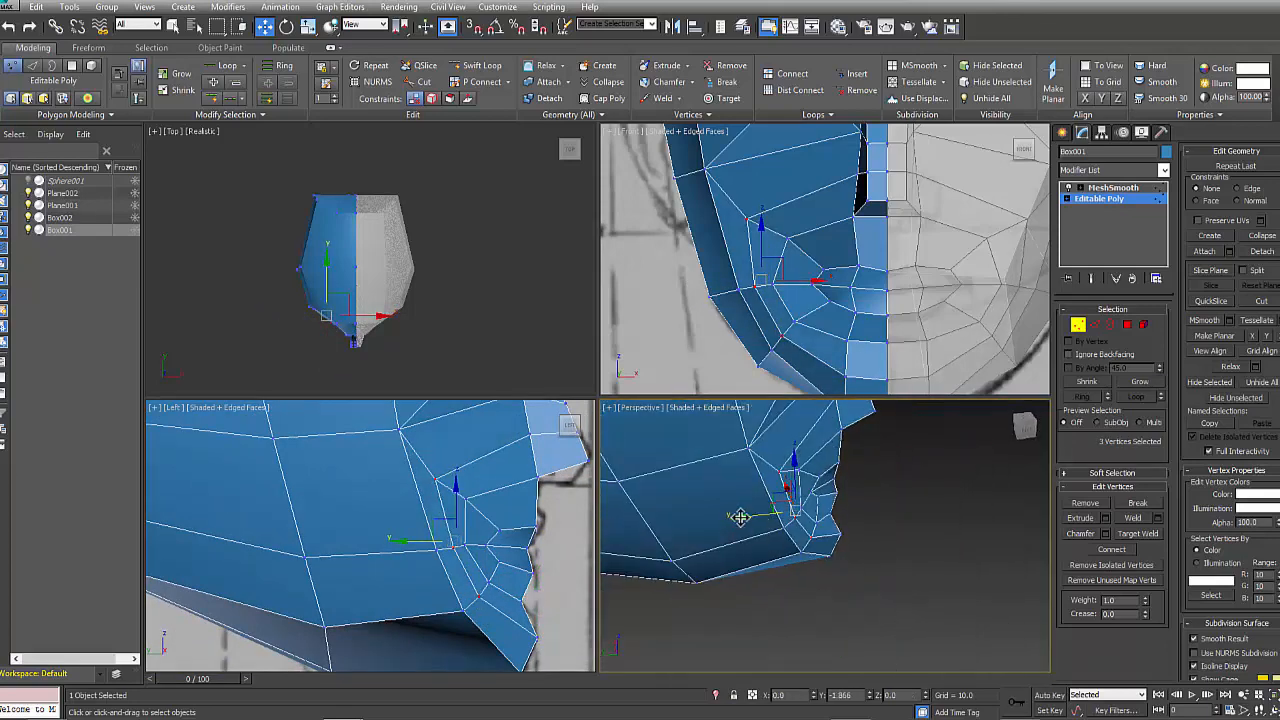
left_click_drag(739, 516, 741, 517)
- Adjust the upper corner vertex of the outer mouth loop so the cheek curves evenly toward the nose
middle_click_drag(912, 588, 623, 550, "alt")
left_click(622, 548)
key("z")
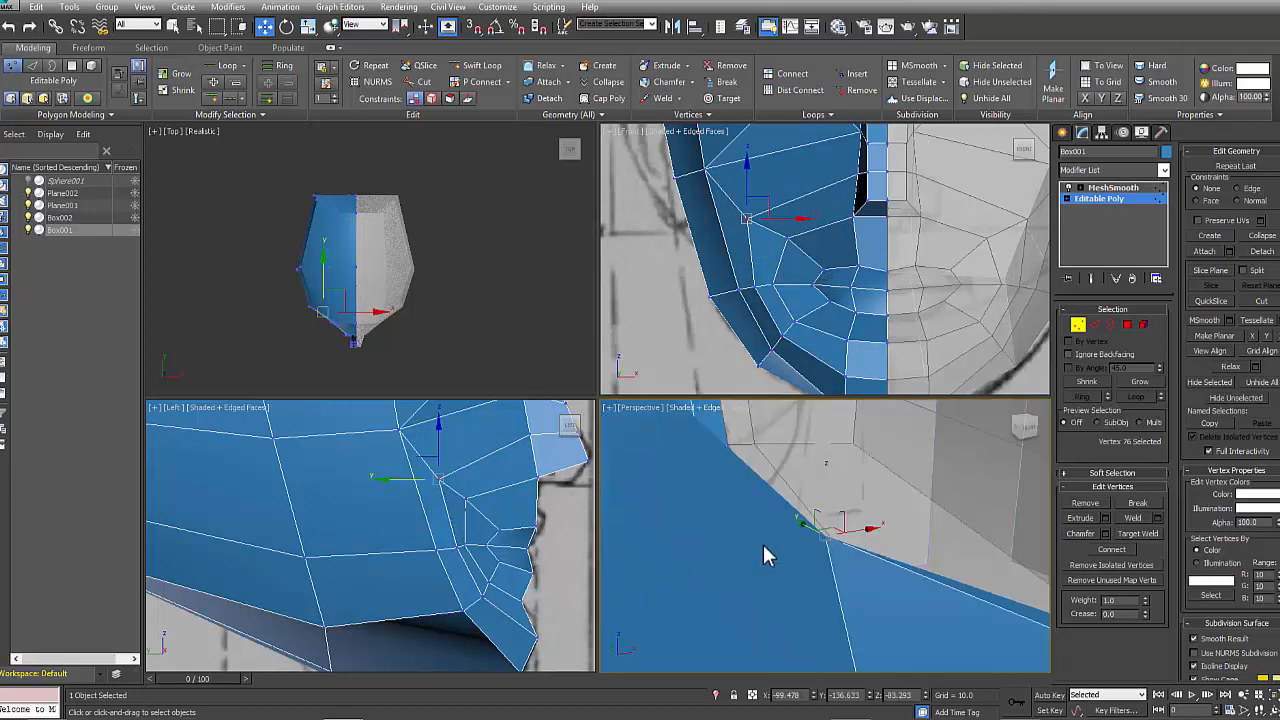
scroll(855, 575, "down", 7)
middle_click_drag(766, 554, 873, 615, "alt")
scroll(866, 580, "up", 7)
left_click_drag(760, 206, 768, 200)
left_click(801, 628)
middle_click_drag(801, 628, 822, 498, "alt")
left_click(855, 483)
left_click_drag(815, 483, 823, 484)
middle_click_drag(935, 525, 837, 511, "alt")
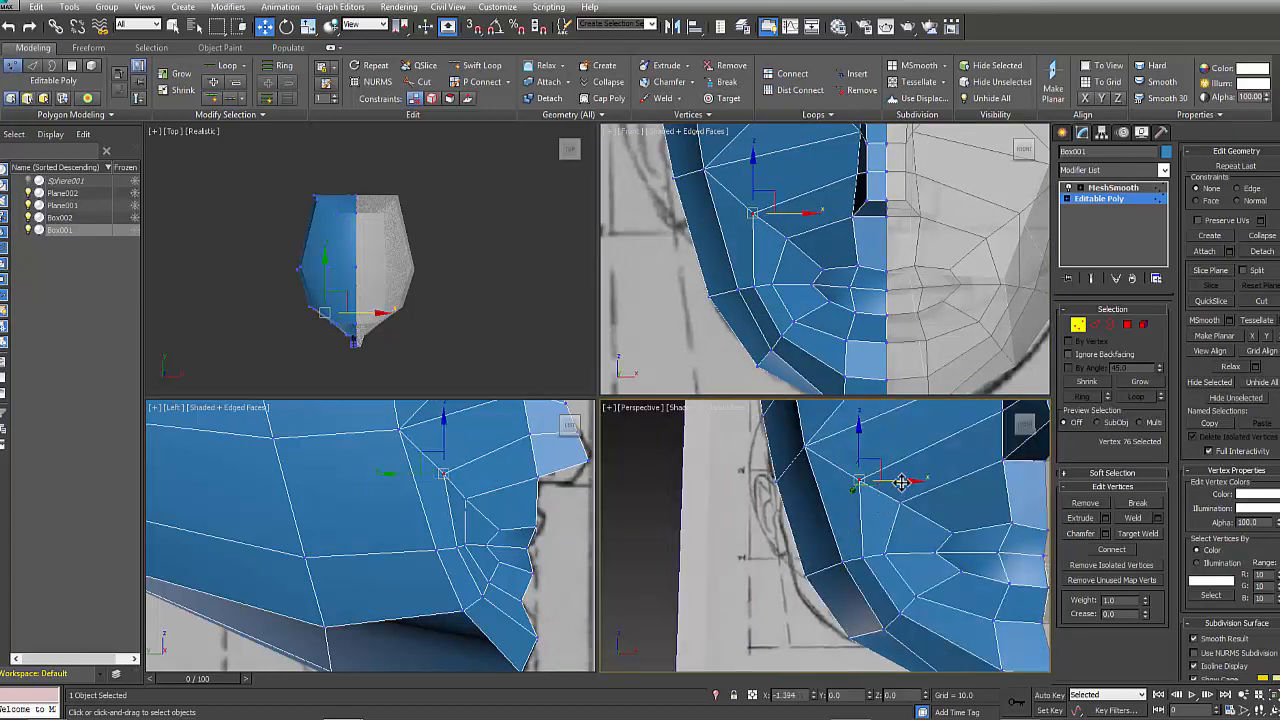
middle_click_drag(901, 482, 945, 515, "alt")
left_click(912, 556)
- Select the two nose bridge vertices and nudge them to the profile sketch in the left view
middle_click_drag(896, 257, 895, 347)
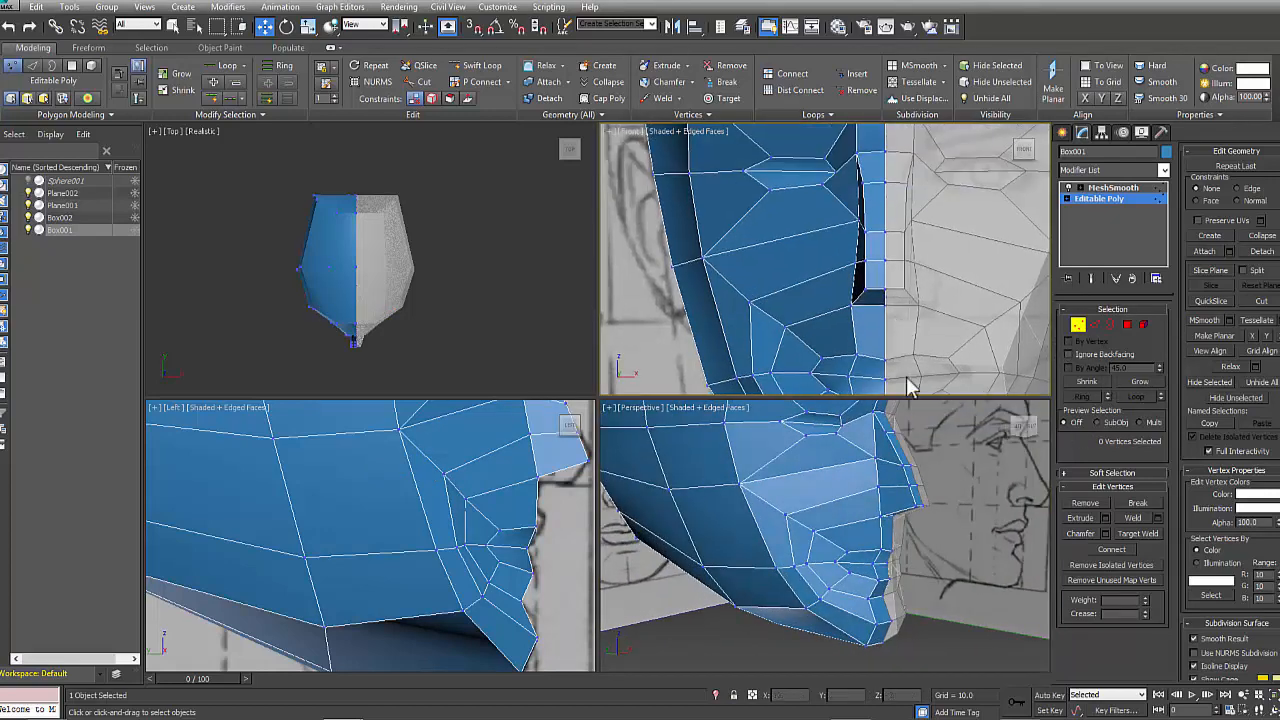
left_click_drag(922, 450, 897, 480)
middle_click_drag(518, 529, 481, 593)
left_click_drag(516, 440, 518, 440)
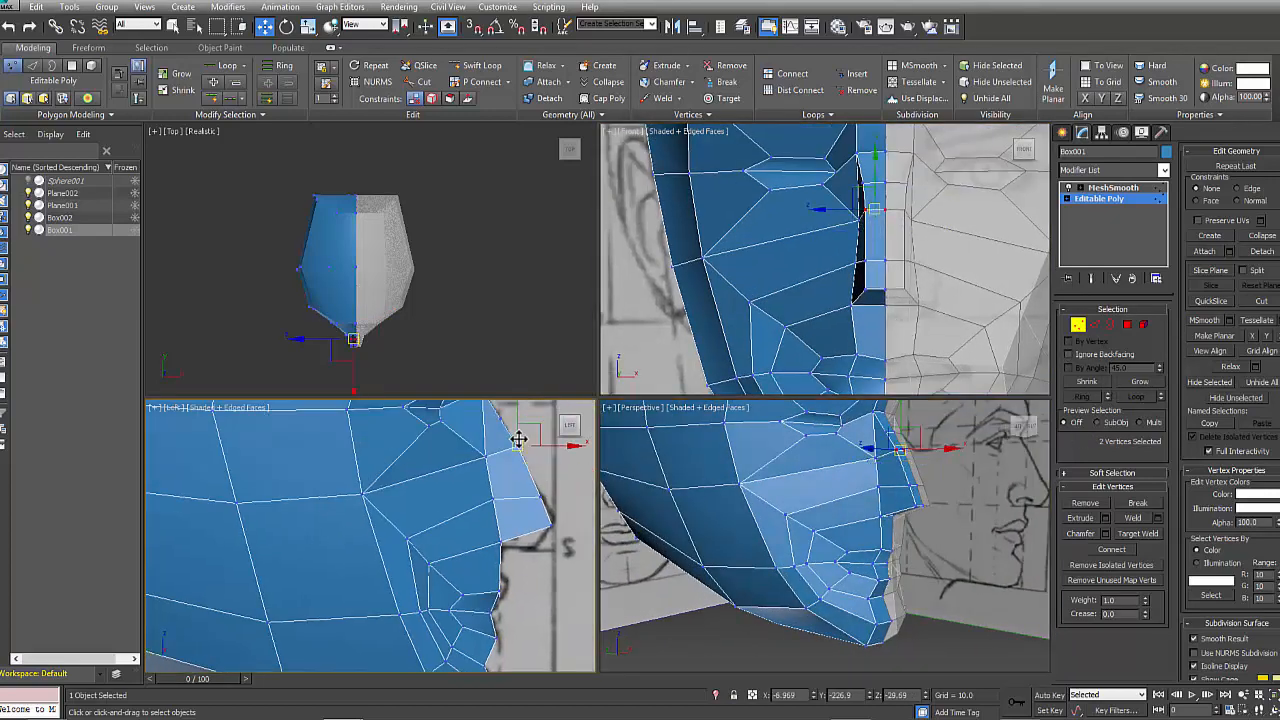
left_click(552, 571)
middle_click_drag(498, 613, 520, 569)
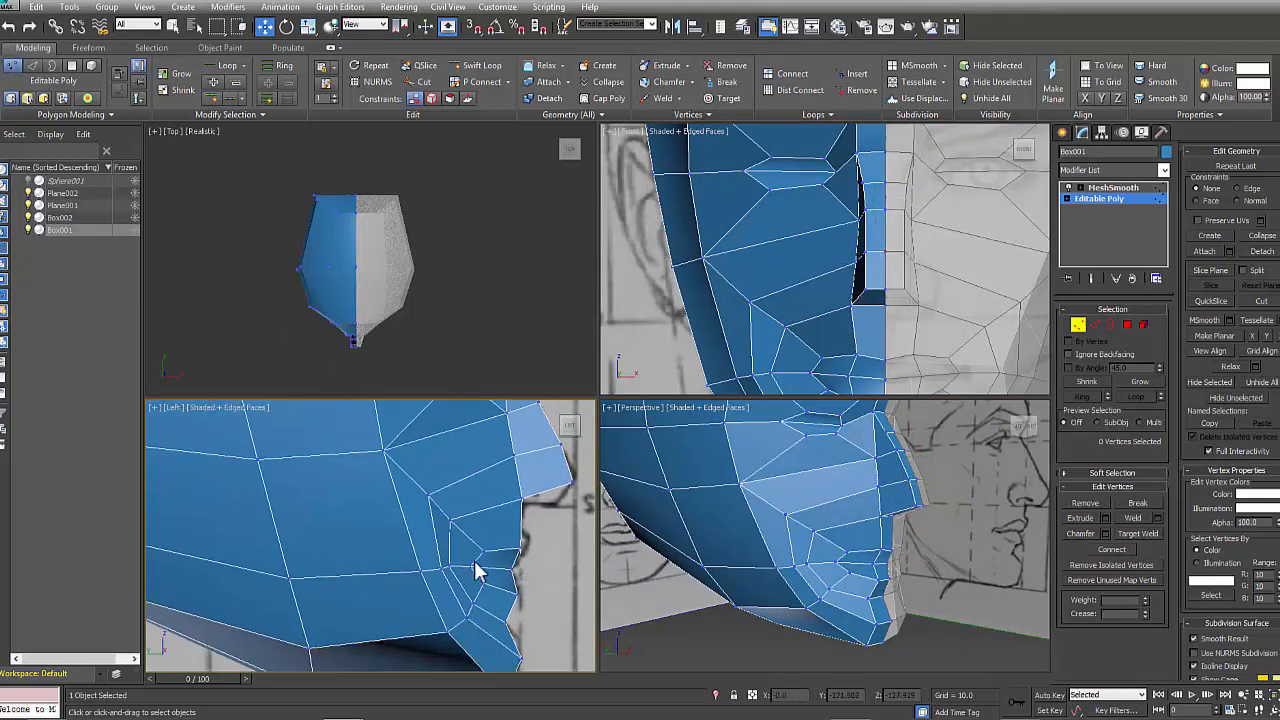
- Select the polygon loops running around the mouth and nose to examine their flow
left_click(1128, 326)
left_click(826, 476)
left_click(771, 524, "shift")
left_click(852, 513)
left_click(801, 534, "shift")
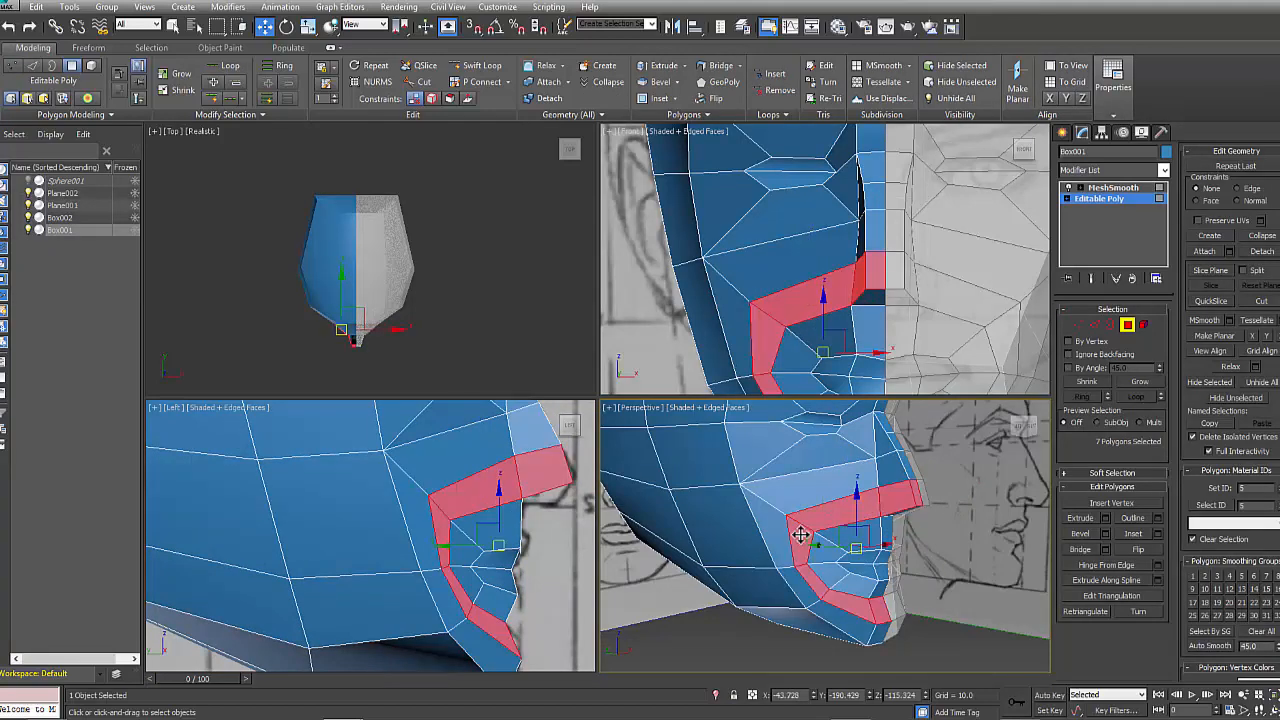
left_click(822, 554)
left_click(826, 569, "shift")
left_click(956, 602)
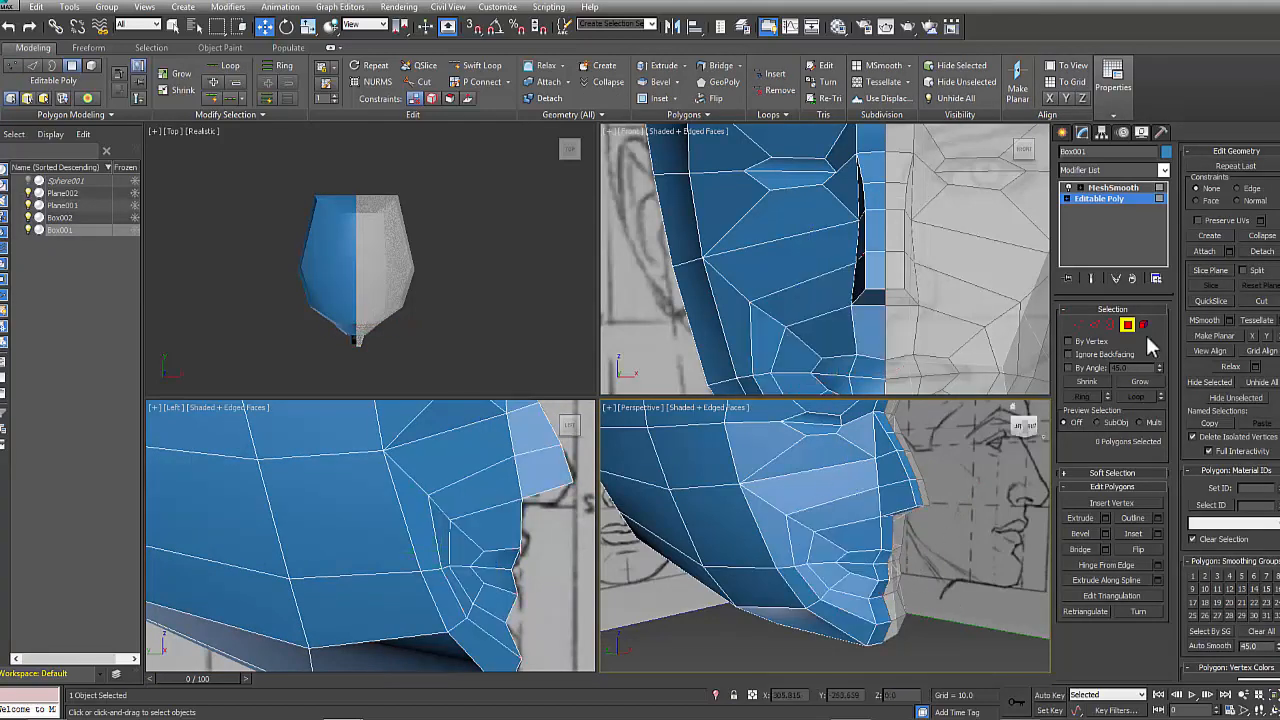
middle_click_drag(940, 520, 885, 548, "alt")
scroll(865, 290, "down", 5)
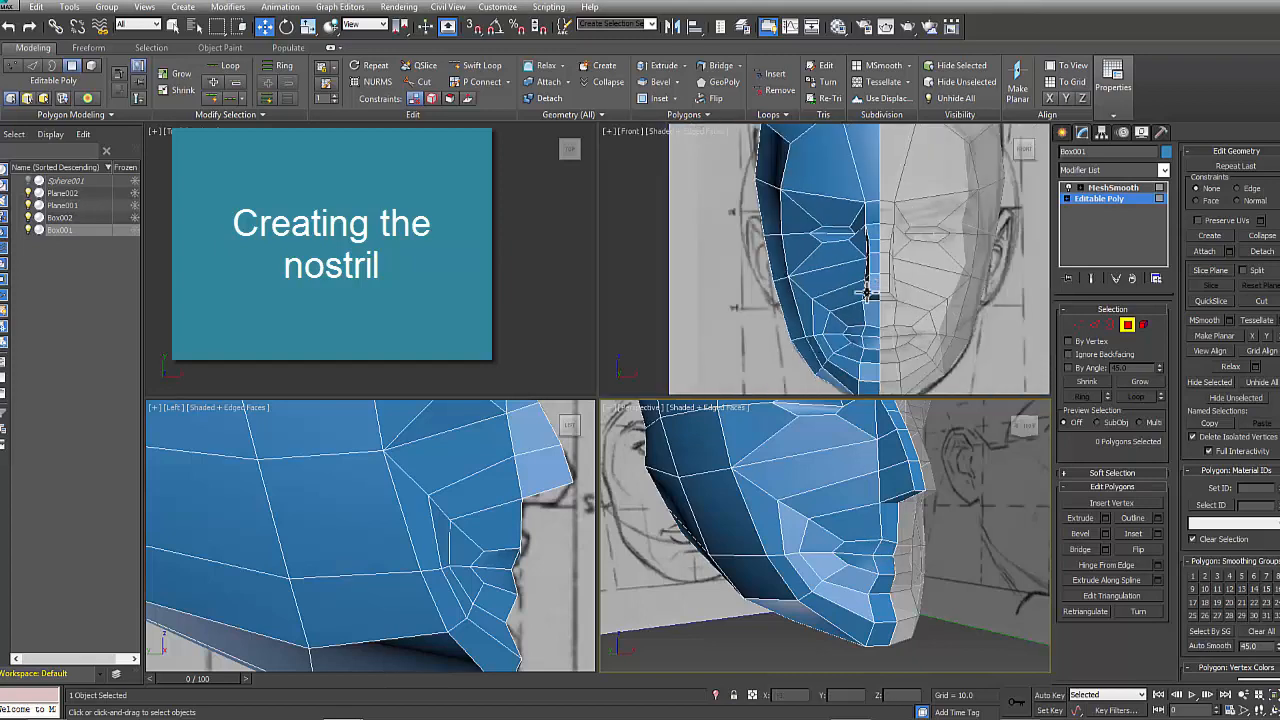
- Bevel the polygon on the lower side of the nose with height 3.333 and outline -2.378
scroll(870, 497, "up", 3)
middle_click_drag(857, 466, 880, 520, "alt")
left_click(943, 423)
middle_click_drag(943, 423, 1036, 578, "alt")
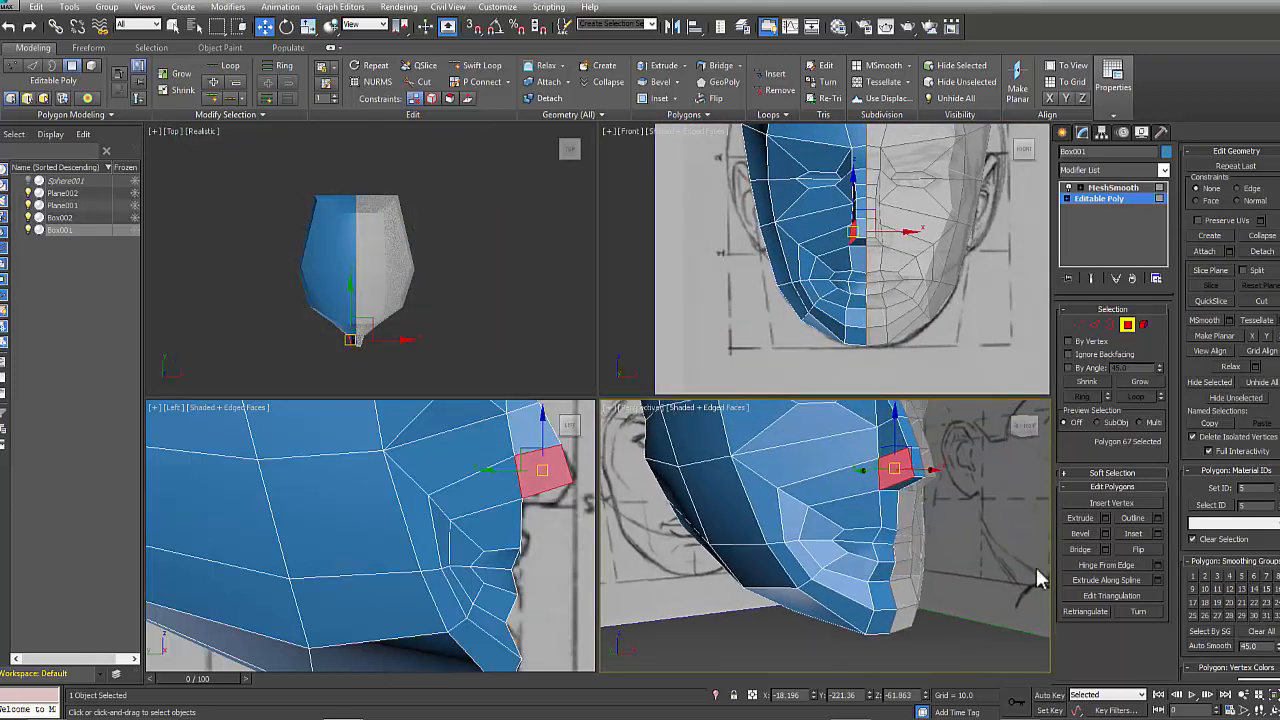
left_click(1105, 534)
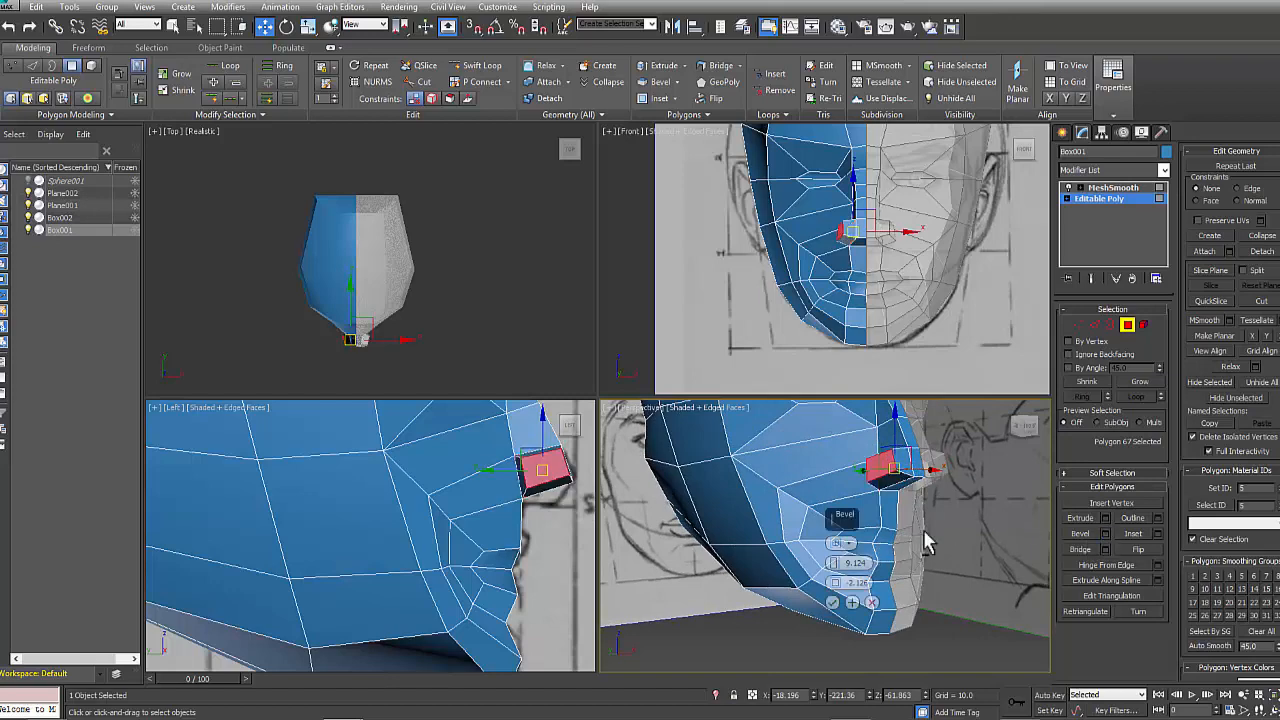
middle_click_drag(926, 537, 893, 563, "alt")
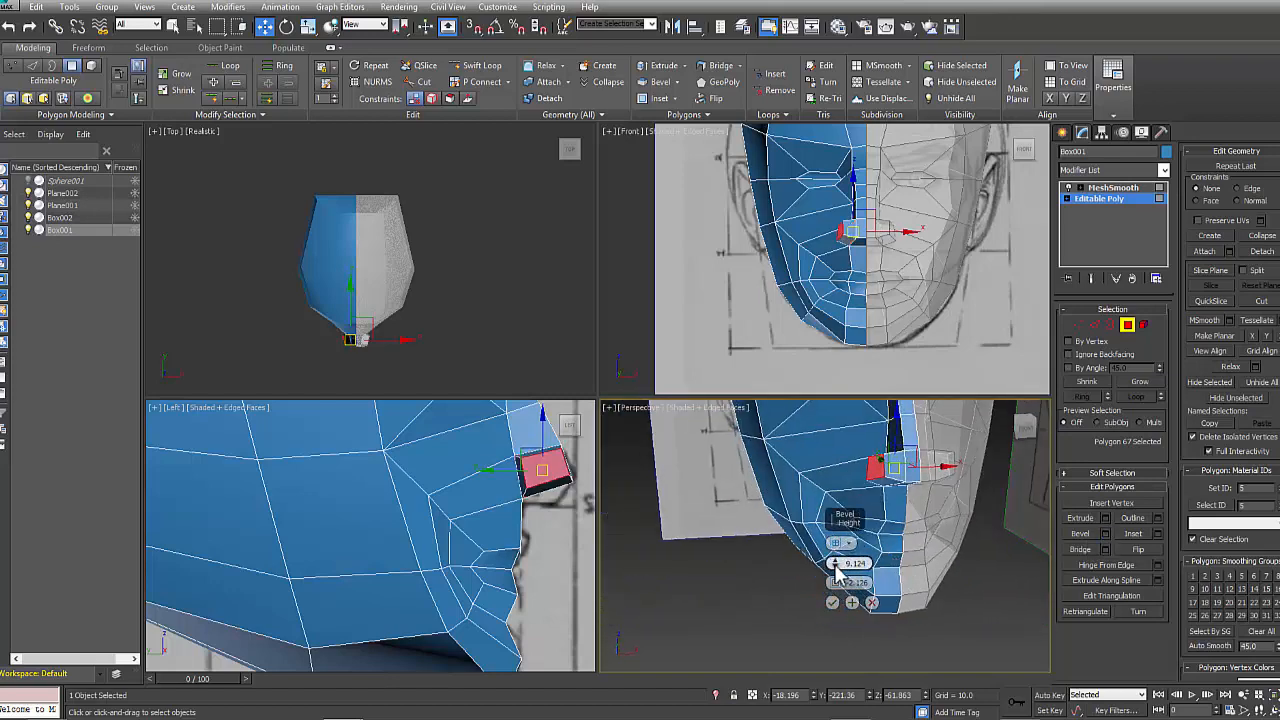
left_click_drag(838, 572, 836, 587)
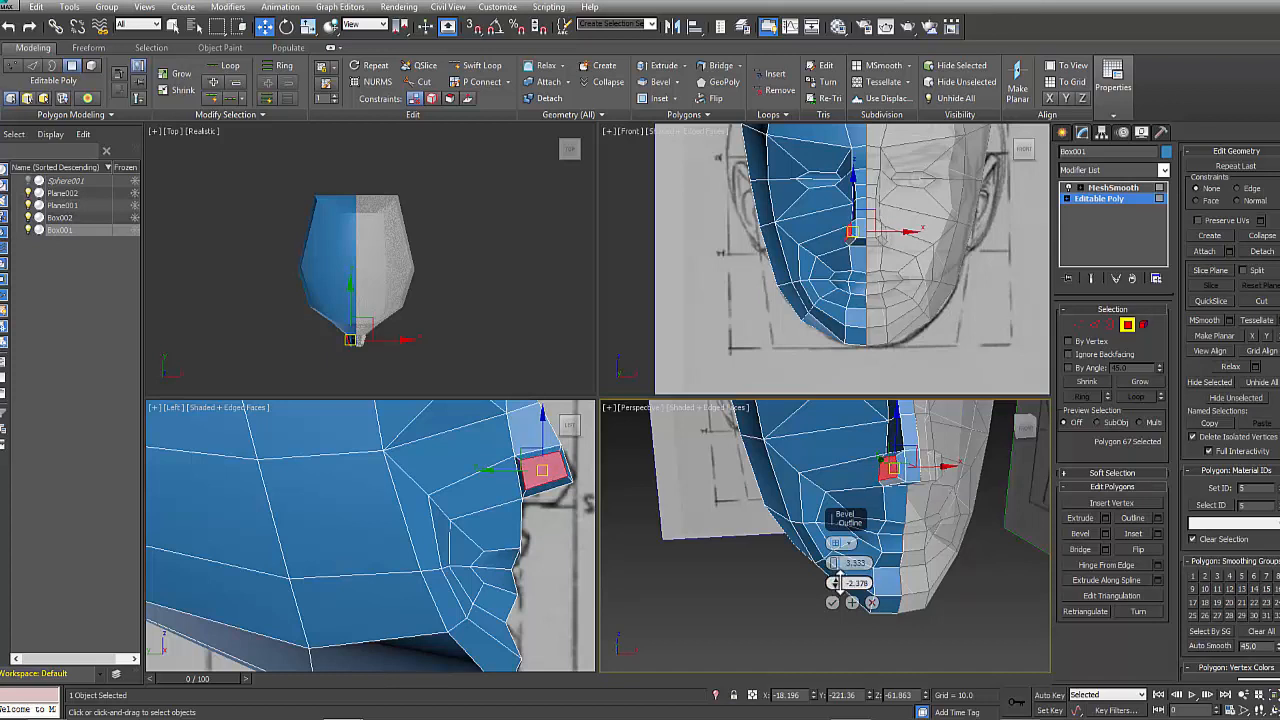
left_click(832, 602)
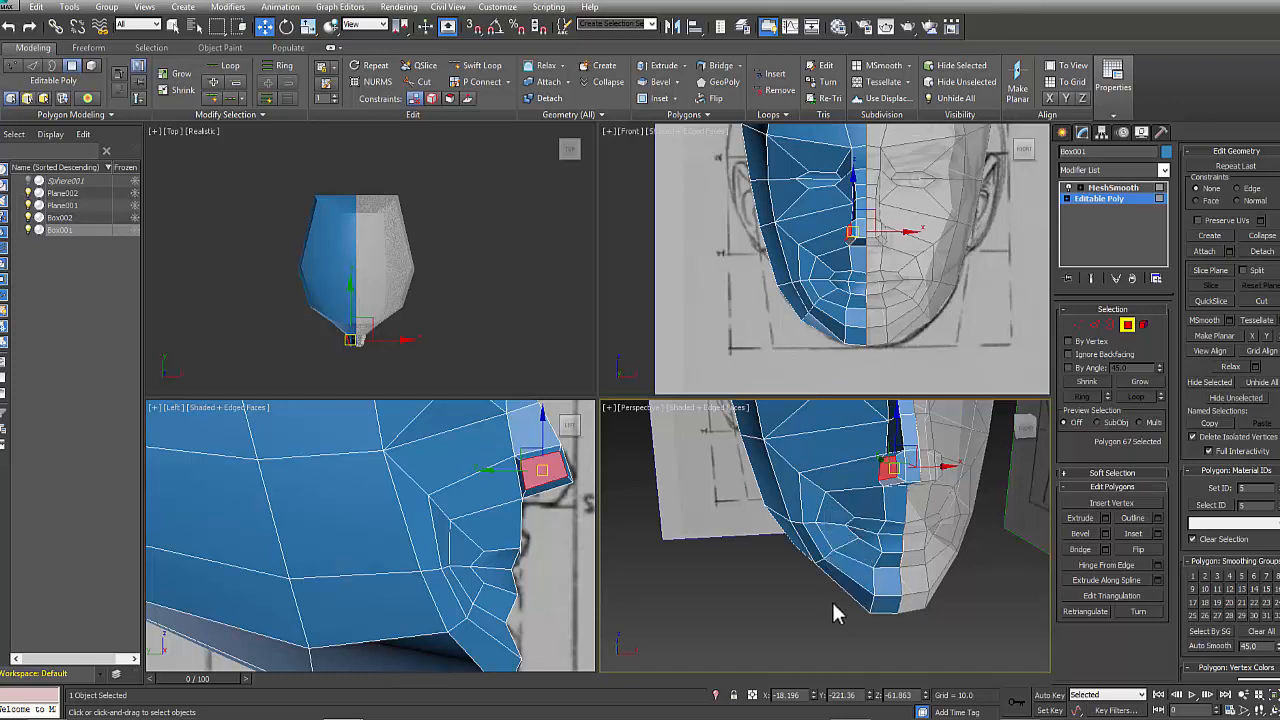
- Move the bevelled nostril polygon down in the left view and scale it
middle_click_drag(837, 609, 873, 566, "alt")
middle_click_drag(531, 457, 504, 467)
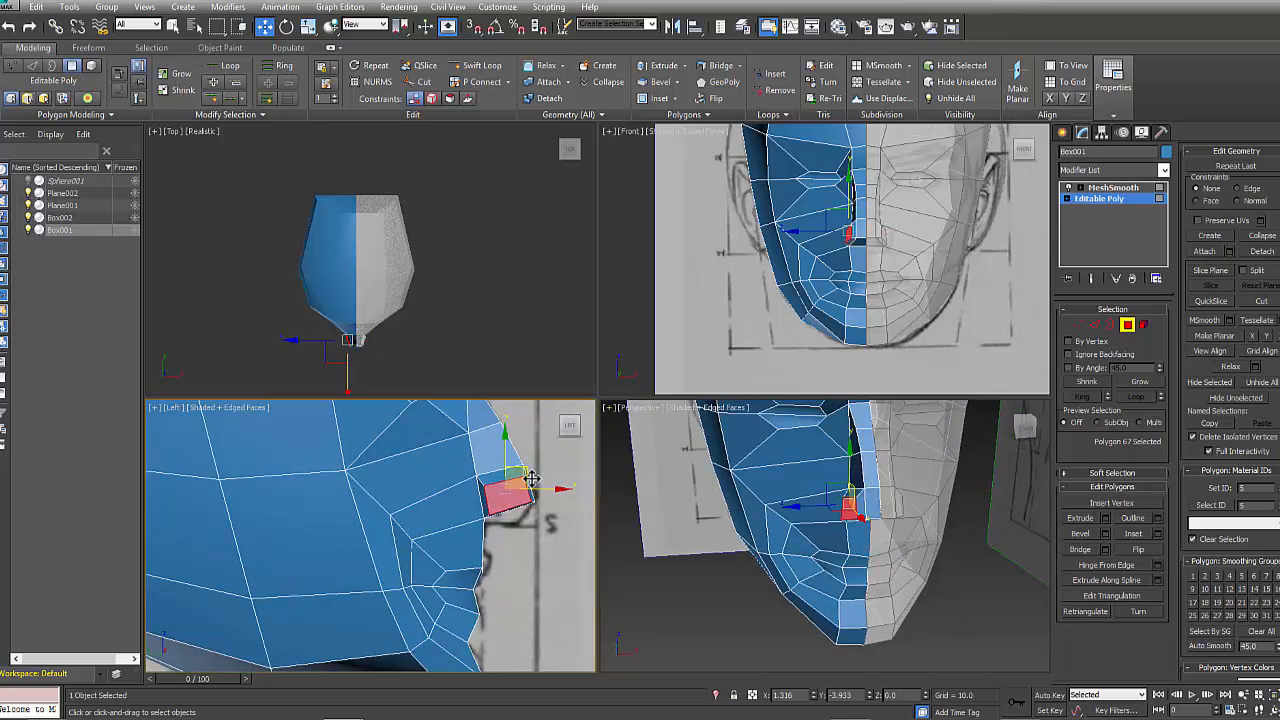
left_click(940, 580)
middle_click_drag(896, 553, 864, 523, "alt")
scroll(866, 521, "up", 2)
left_click(847, 460)
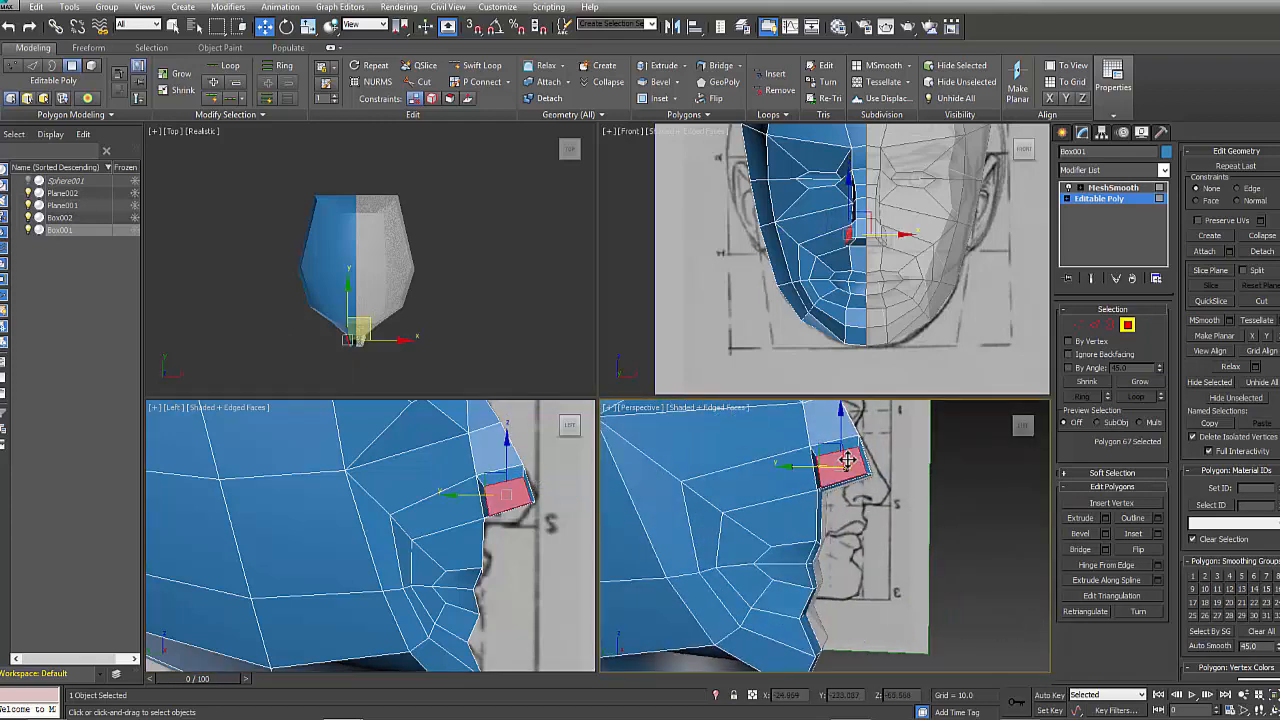
left_click_drag(812, 470, 898, 482)
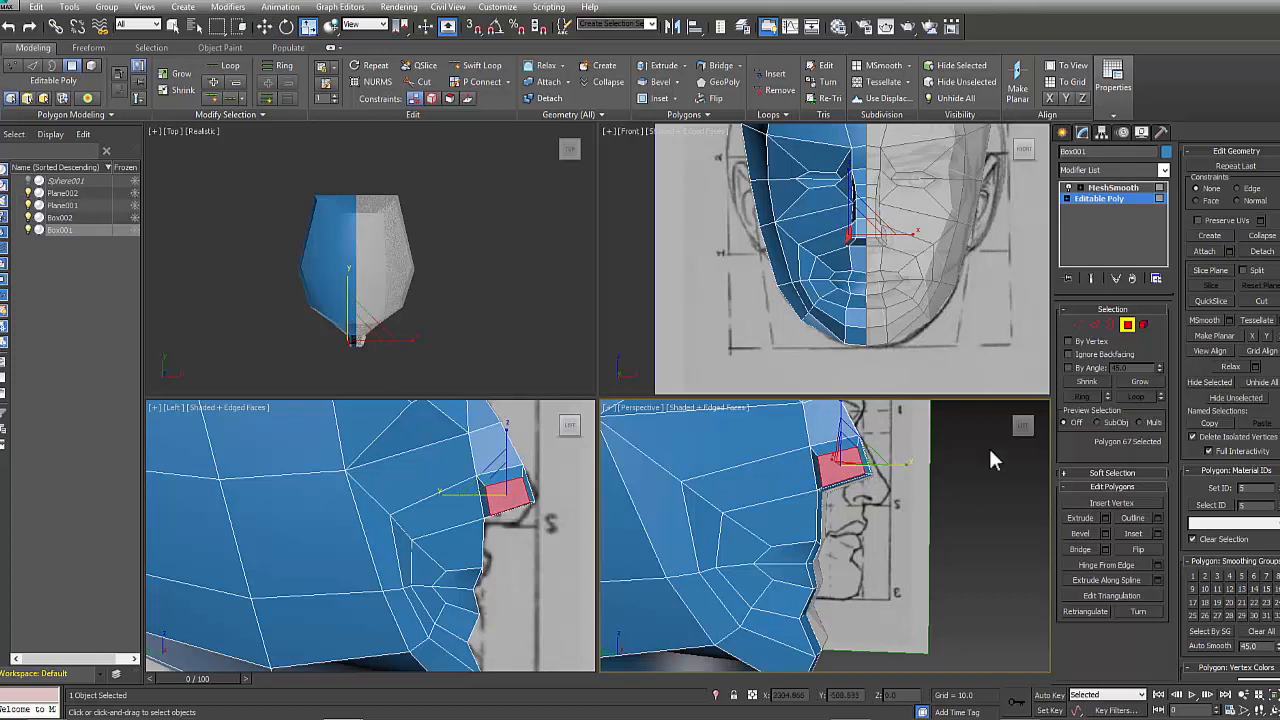
- Adjust the nostril and nose-tip vertices in the left view to follow the profile sketch
left_click(1078, 325)
left_click_drag(522, 488, 460, 526)
scroll(476, 528, "up", 2)
left_click(528, 558)
middle_click_drag(539, 536, 528, 570)
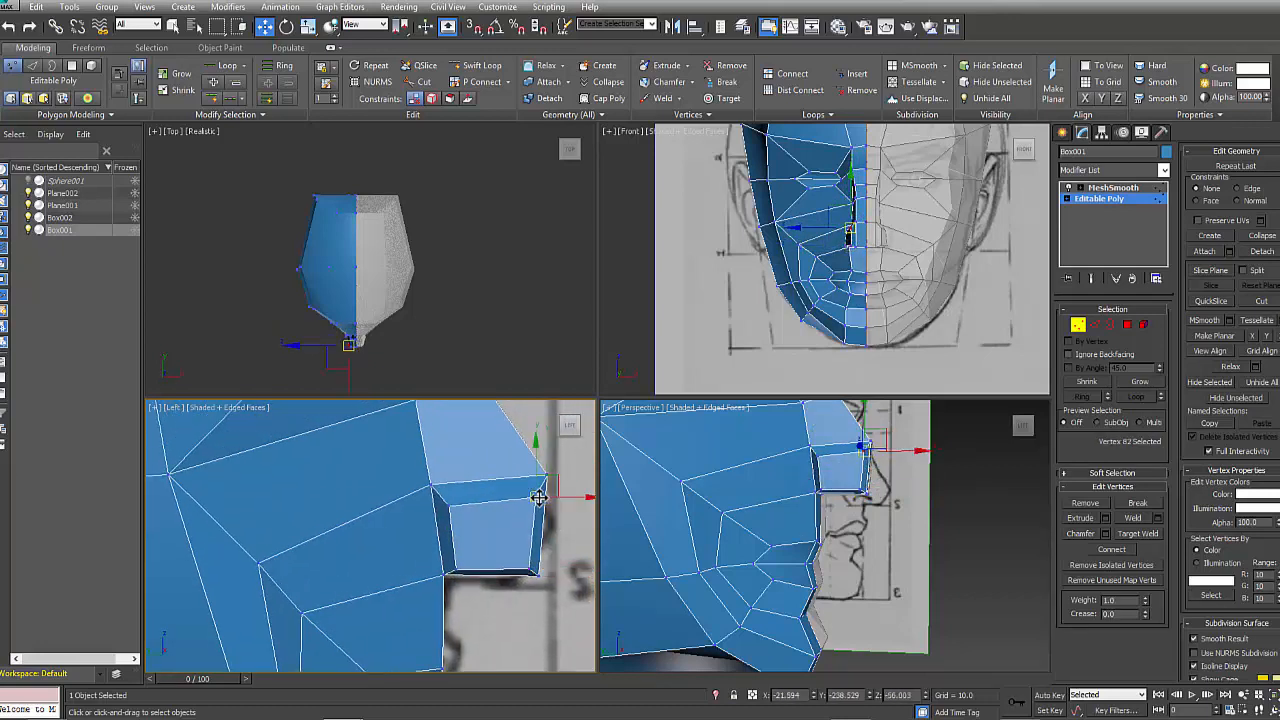
scroll(539, 498, "down", 2)
middle_click_drag(539, 498, 524, 573)
- Preview the MeshSmooth result on the whole head and inspect the nose from several angles
middle_click_drag(914, 511, 889, 524, "alt")
left_click(883, 528)
left_click(1106, 188)
left_click(934, 526)
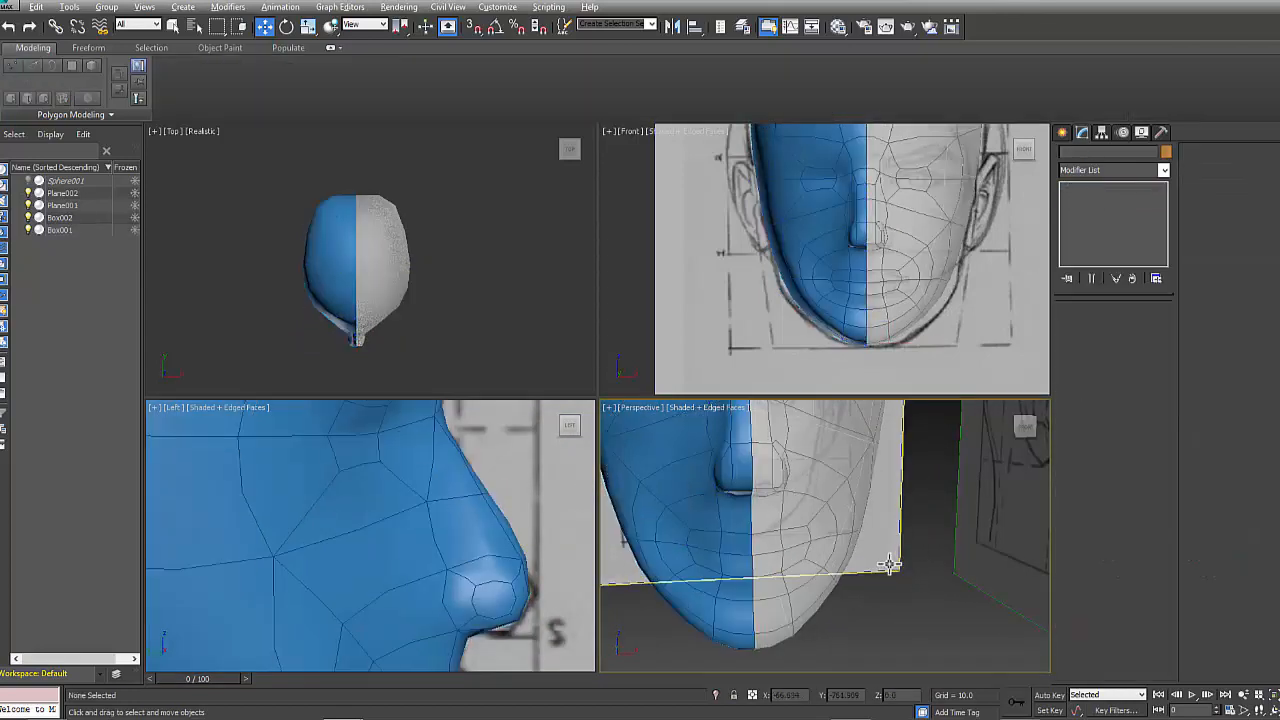
key("alt+w")
middle_click_drag(680, 470, 674, 511, "alt")
scroll(674, 511, "down", 4)
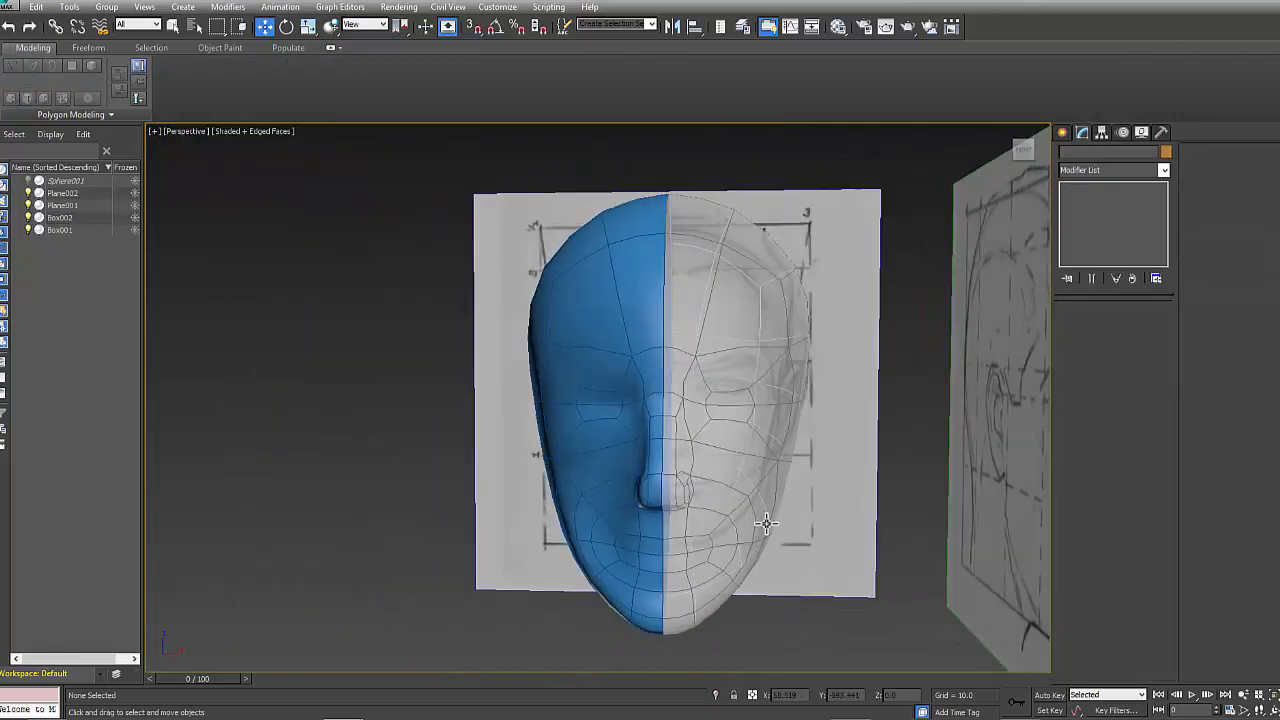
middle_click_drag(766, 523, 808, 548, "alt")
left_click(806, 546)
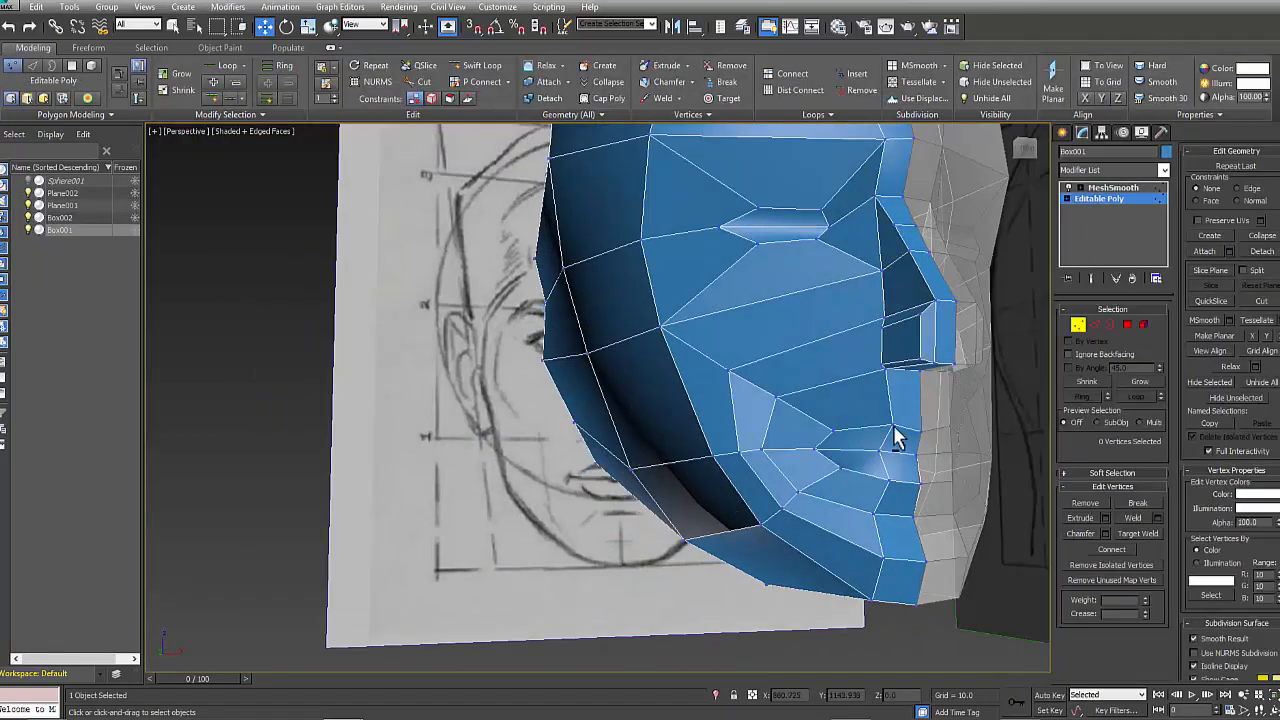
- Select the four vertices under the nostril with see-through display and raise them in the front view
middle_click_drag(894, 437, 752, 517)
key("alt+w")
scroll(868, 306, "up", 6)
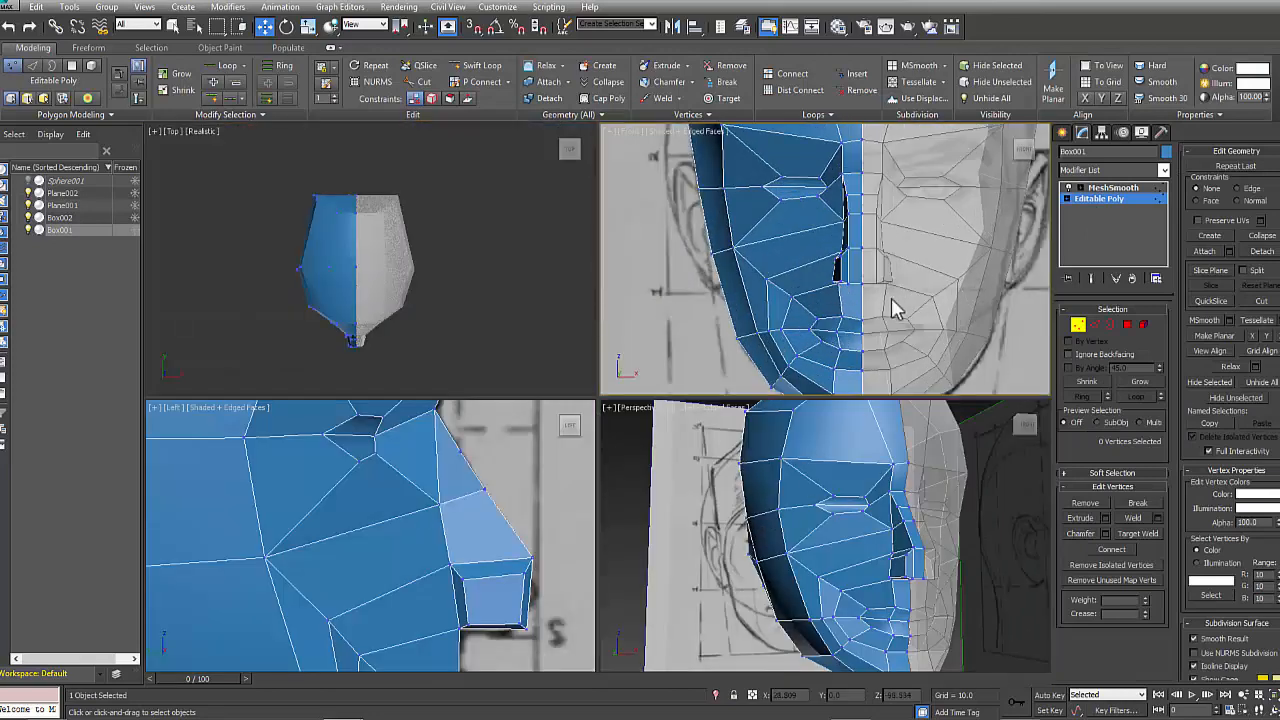
key("alt+x")
left_click_drag(793, 273, 821, 257)
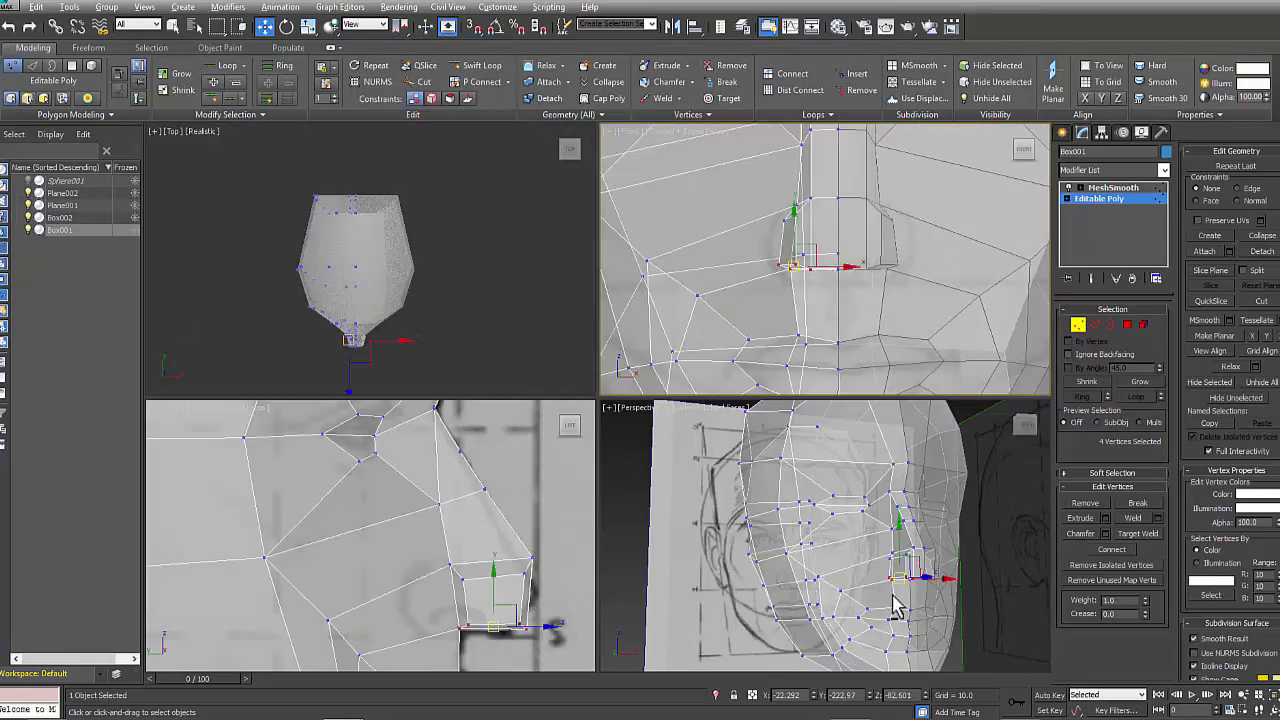
middle_click_drag(894, 606, 880, 575, "alt")
key("alt+x")
right_click(793, 216)
left_click_drag(792, 216, 798, 203)
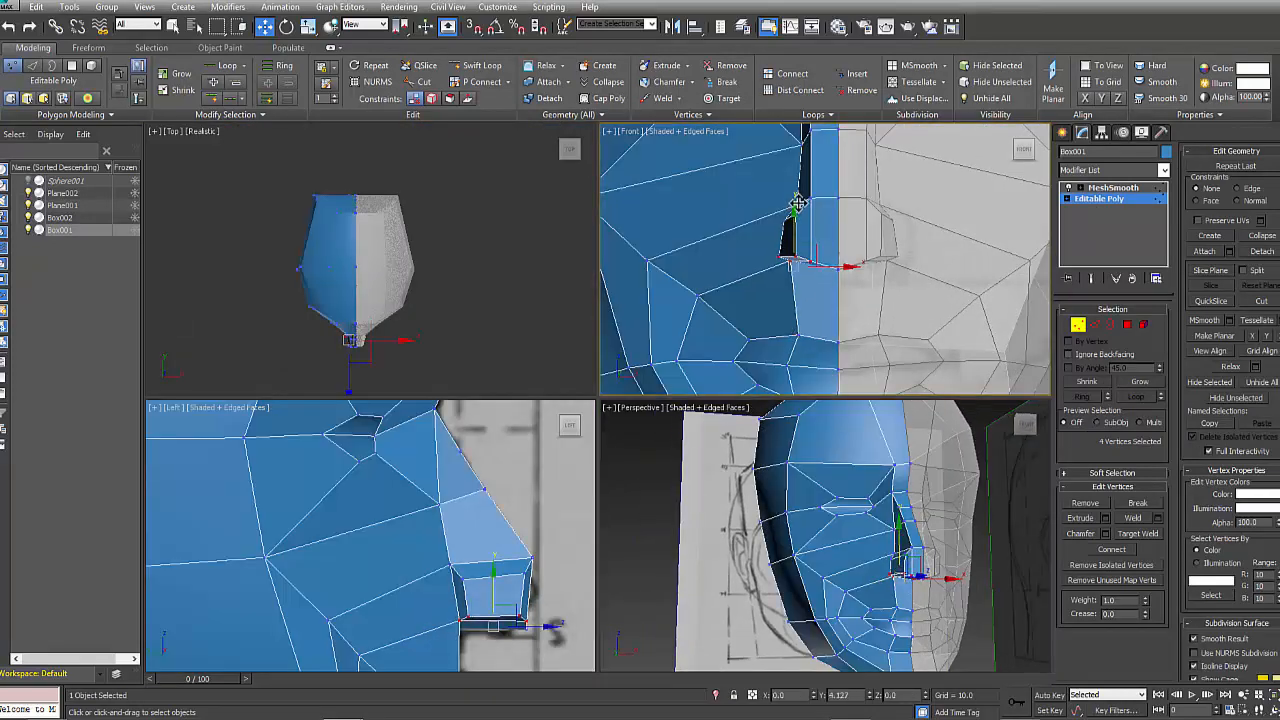
- Examine the smoothed nostril from the front and side, and return to the Editable Poly level of the half head
left_click(976, 550)
left_click(1100, 188)
left_click(1000, 480)
scroll(930, 550, "down", 2)
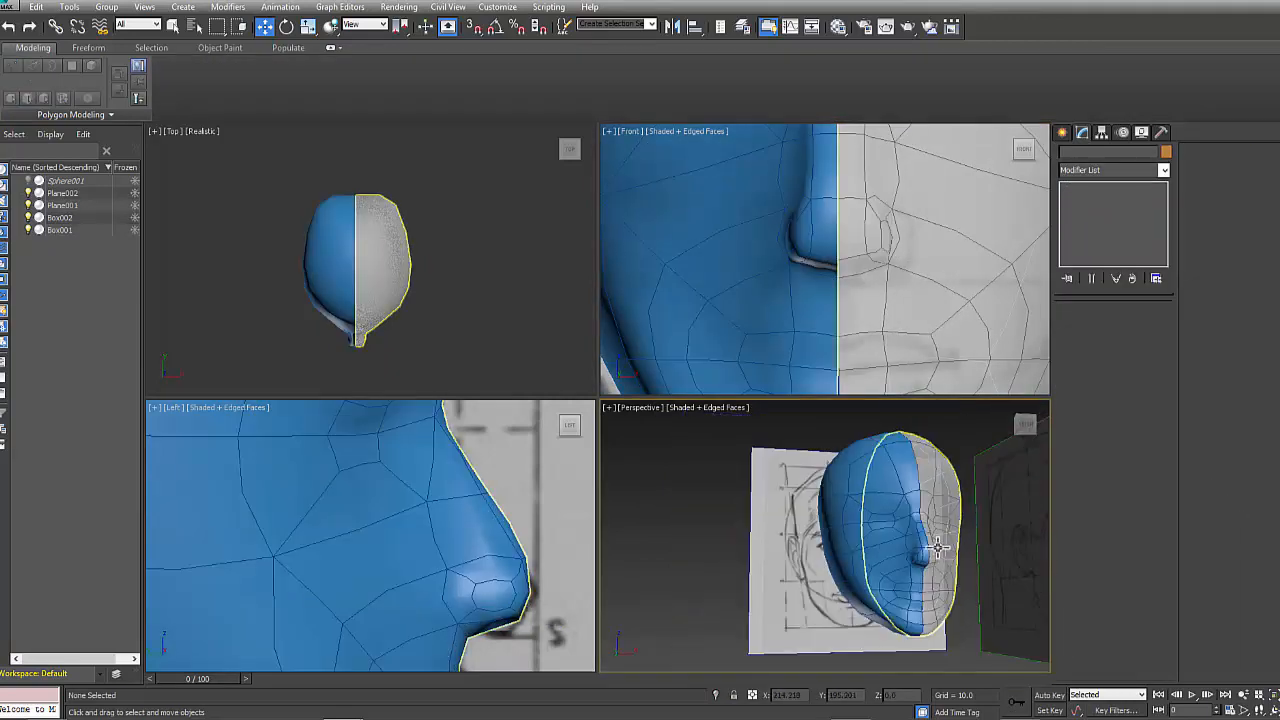
scroll(932, 590, "up", 2)
middle_click_drag(897, 585, 940, 590, "alt")
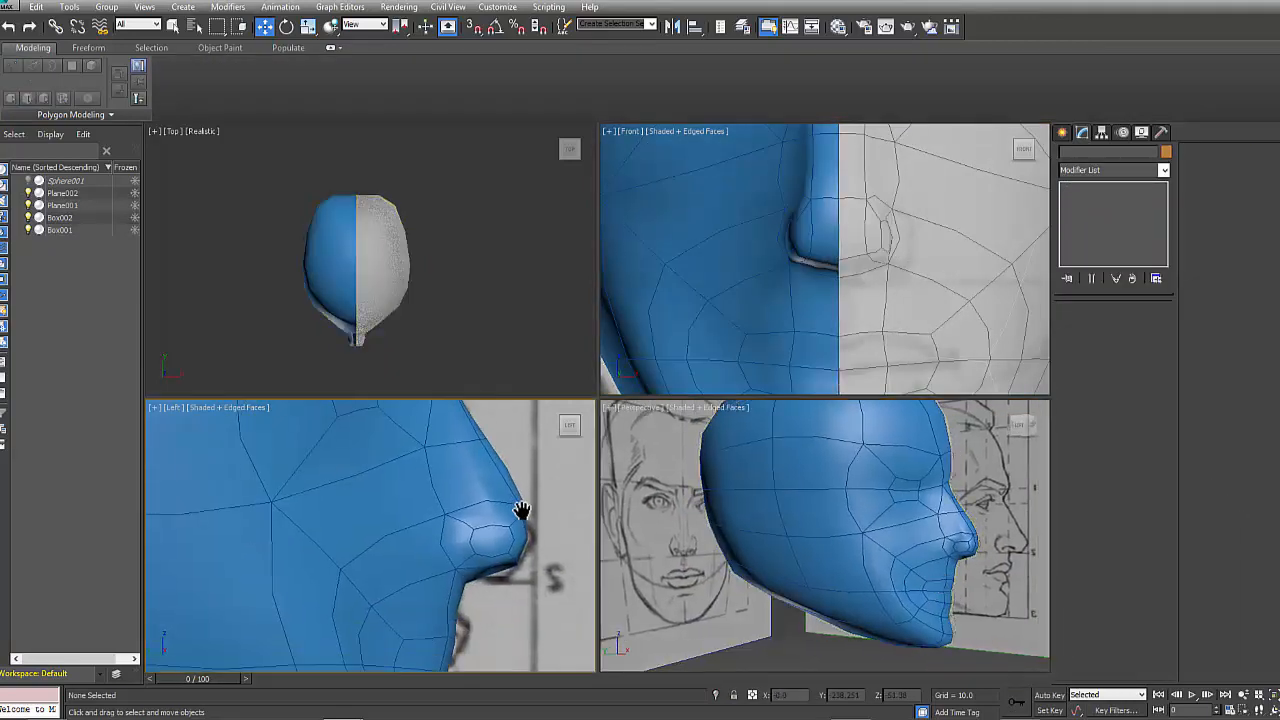
left_click(508, 539)
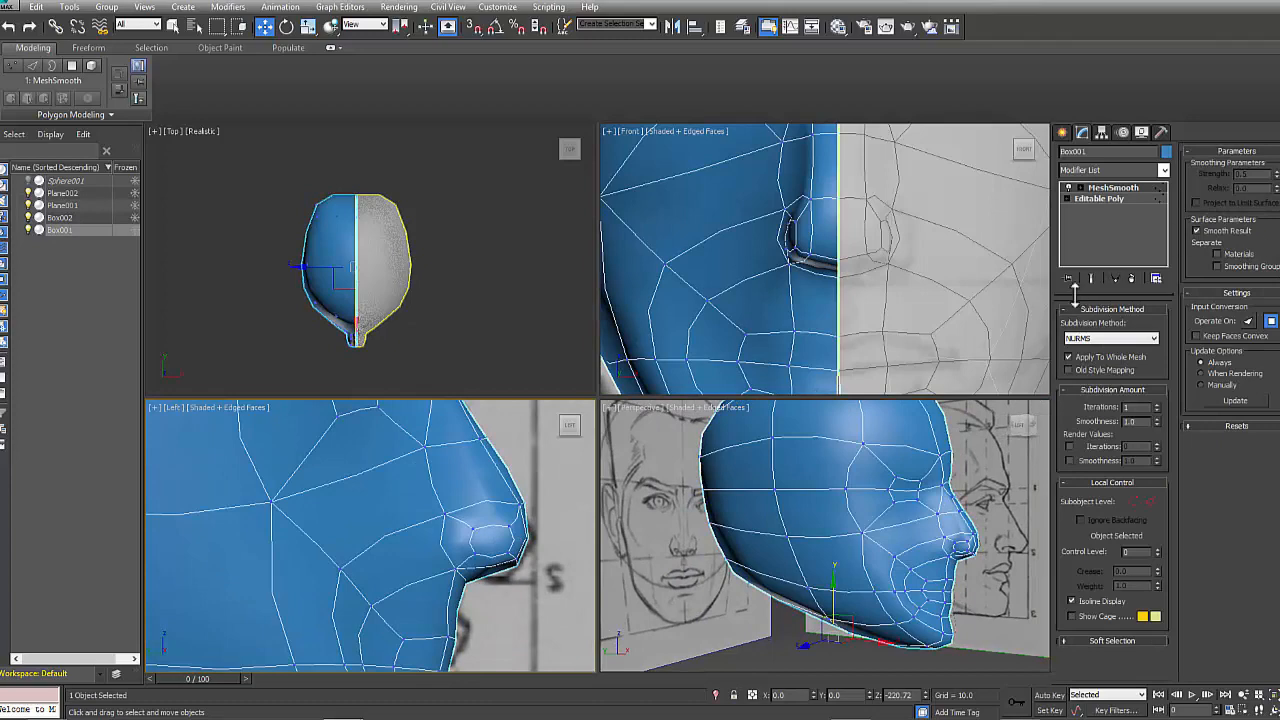
left_click(1100, 198)
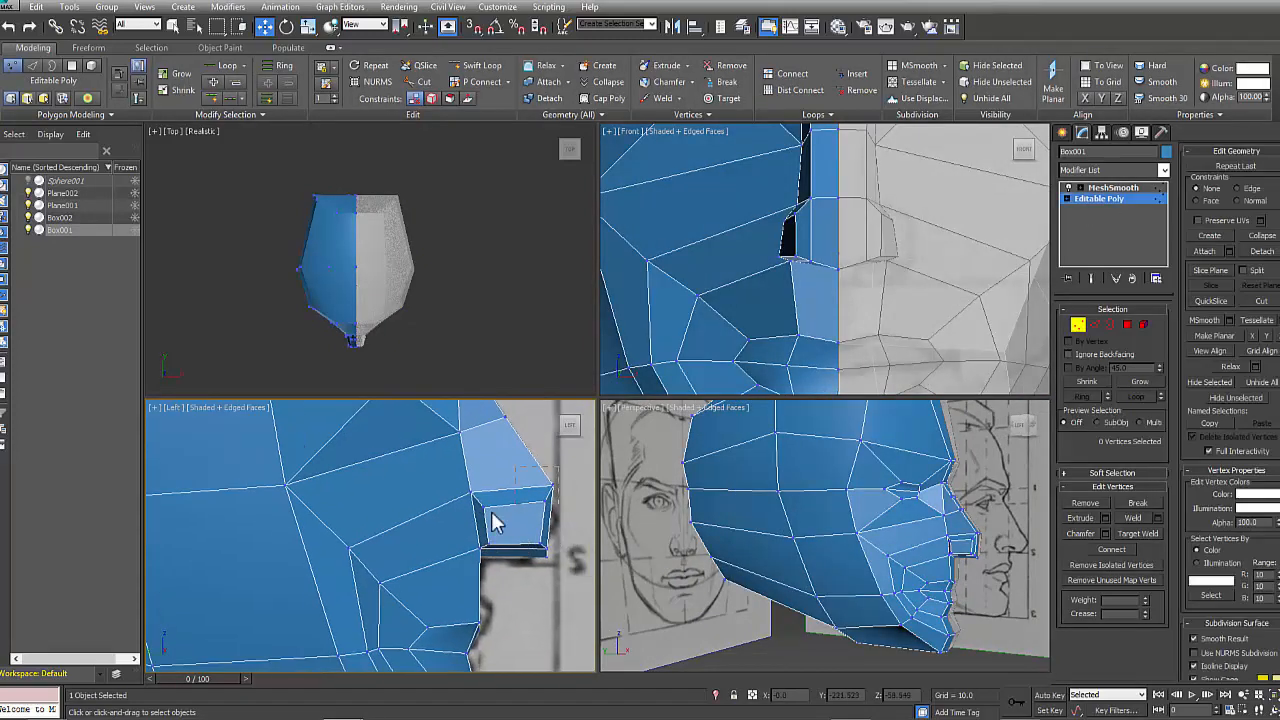
- Select the nostril and nose-tip vertices with see-through display and shift them in the left view to follow the profile sketch
left_click_drag(492, 522, 464, 524)
key("alt+x")
left_click_drag(520, 493, 474, 534)
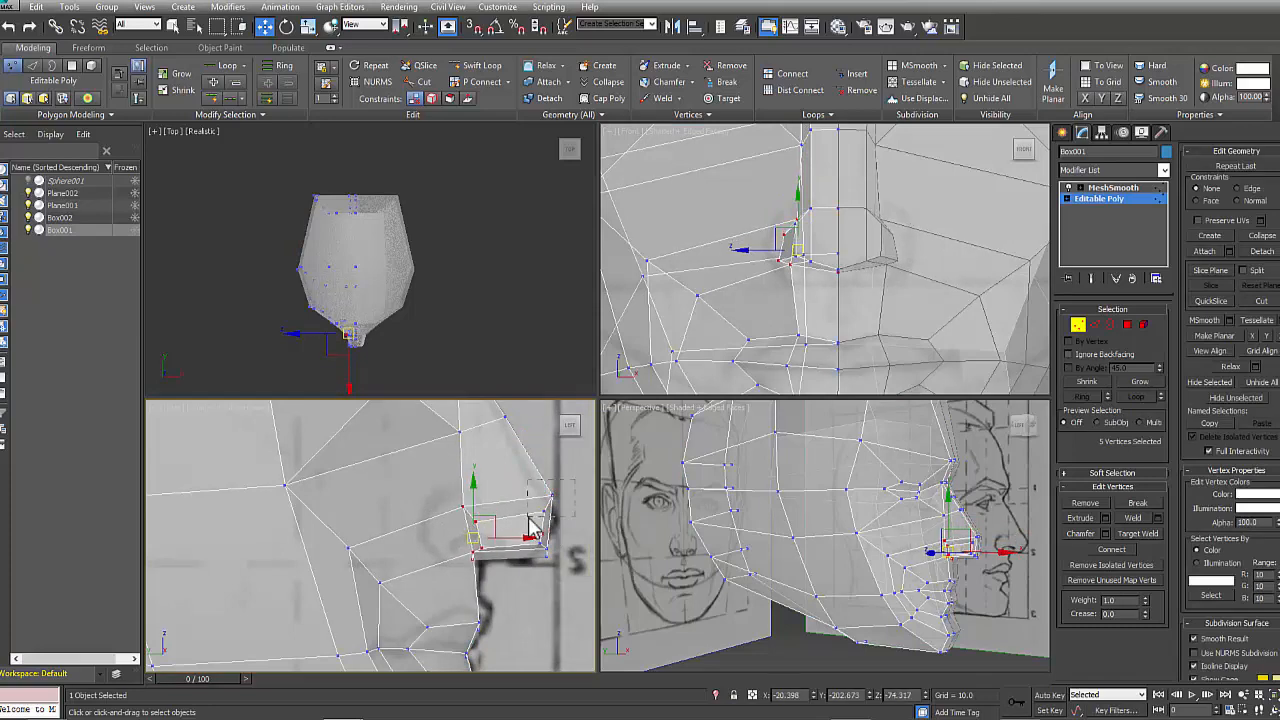
left_click_drag(574, 491, 533, 520)
left_click_drag(549, 501, 549, 507)
left_click(577, 497)
- Preview the MeshSmooth result on the whole head and examine the face from the side and from a three-quarter angle
left_click(1113, 187)
left_click(985, 460)
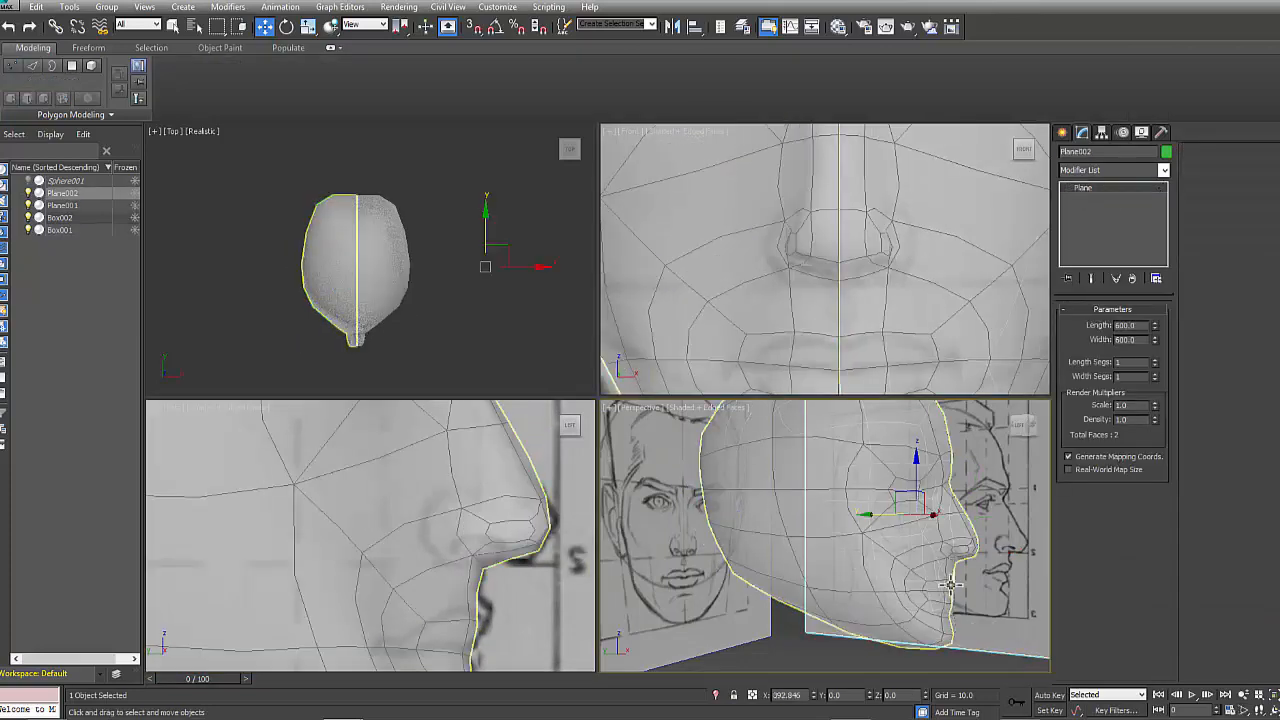
left_click(788, 645)
middle_click_drag(889, 543, 799, 542, "alt")
left_click(799, 542)
key("alt+x")
left_click(734, 570)
middle_click_drag(734, 570, 860, 568, "alt")
left_click(860, 568)
key("alt+x")
left_click(950, 620)
middle_click_drag(950, 620, 866, 483, "alt")
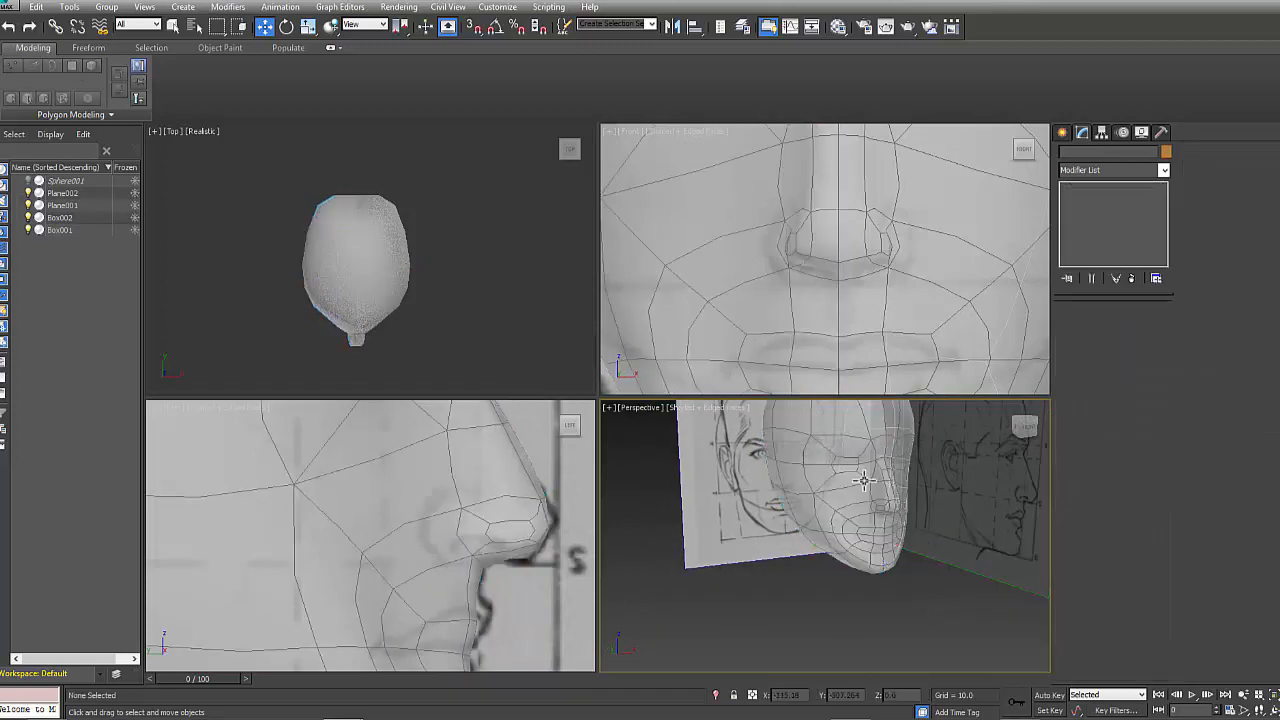
left_click(870, 486)
- Return to the half head's vertices and move the inner brow vertex outward and the outer brow vertex inward in the front view
left_click(1100, 198)
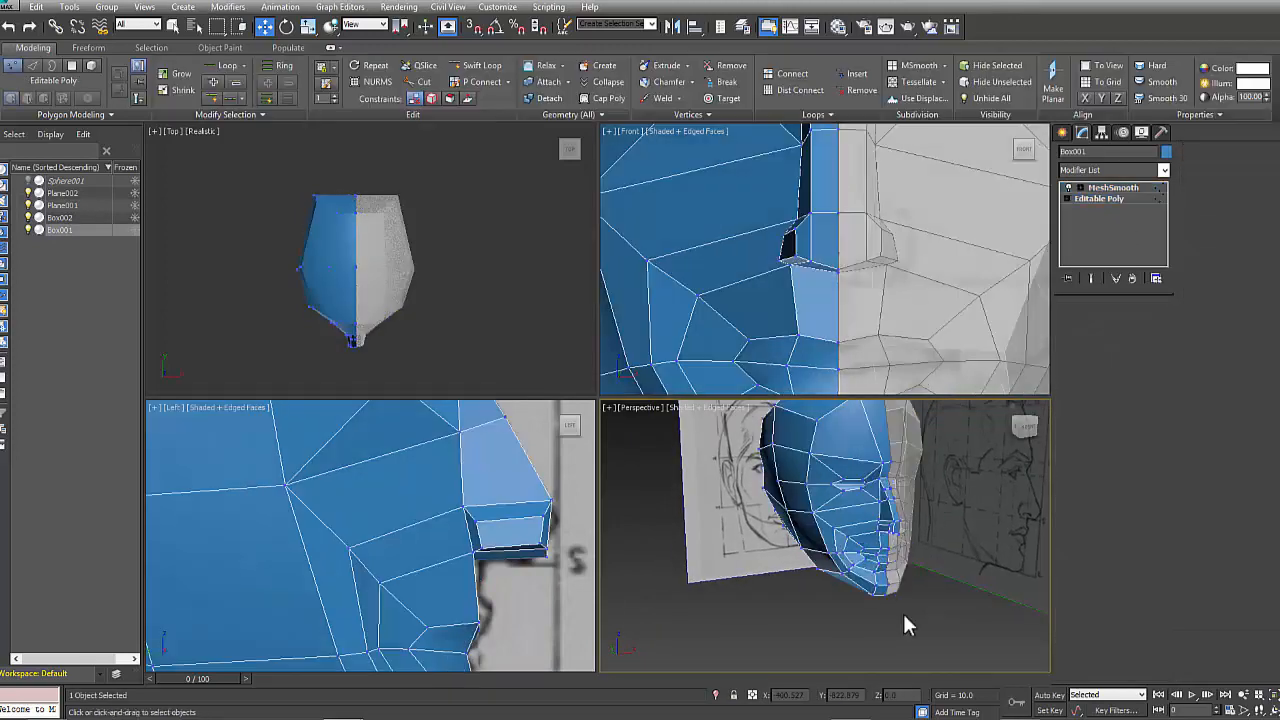
middle_click_drag(908, 543, 860, 560, "alt")
scroll(851, 303, "down", 6)
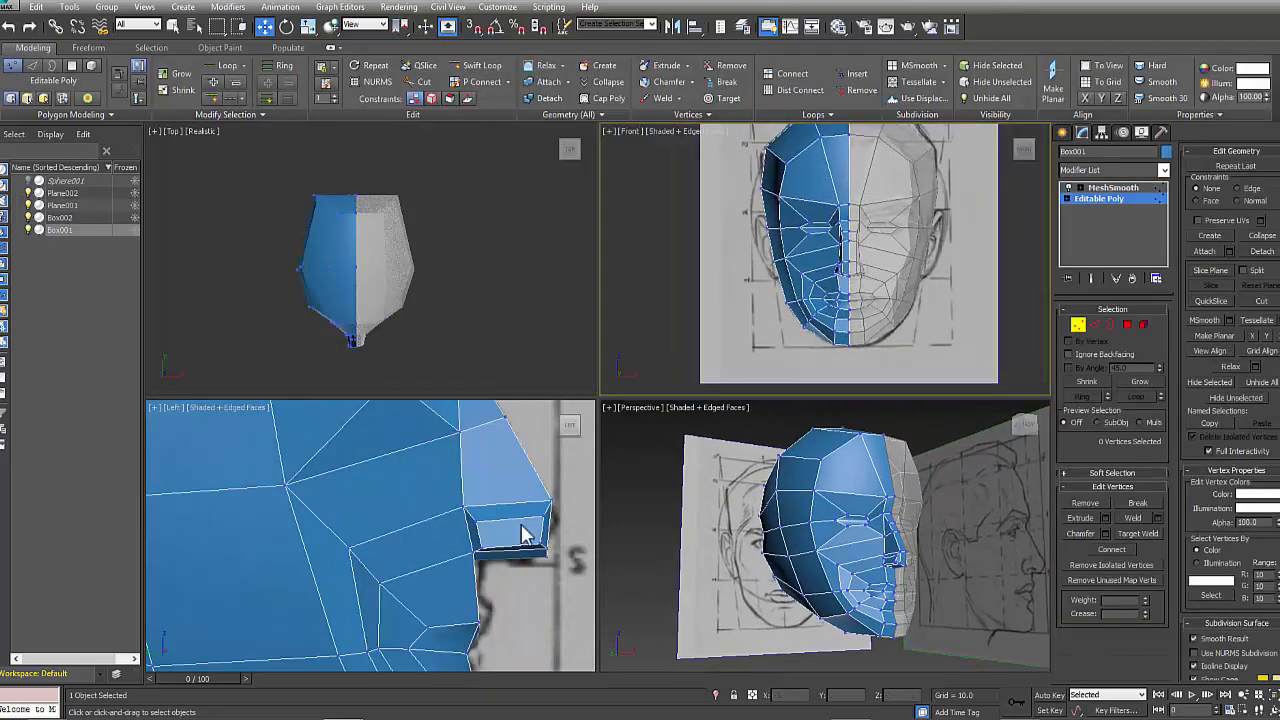
scroll(523, 526, "down", 6)
key("alt+x")
key("alt+x")
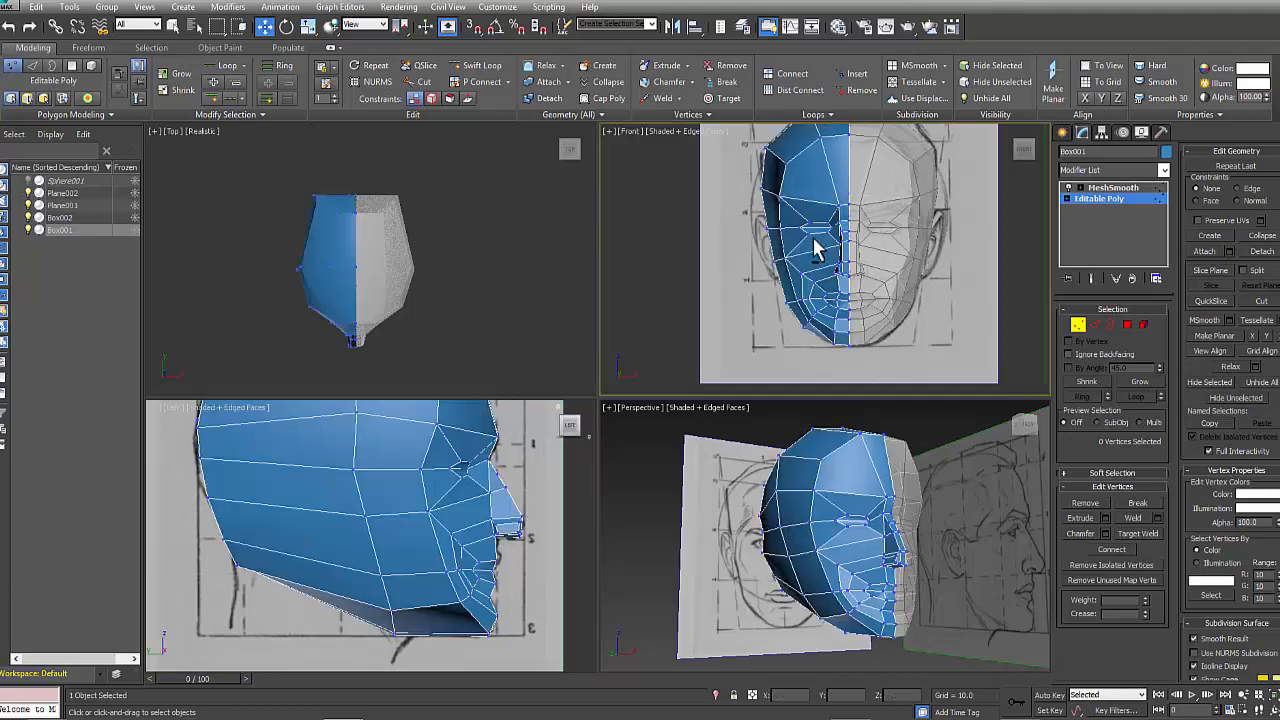
scroll(849, 266, "up", 5)
scroll(910, 585, "up", 4)
scroll(910, 585, "up", 4)
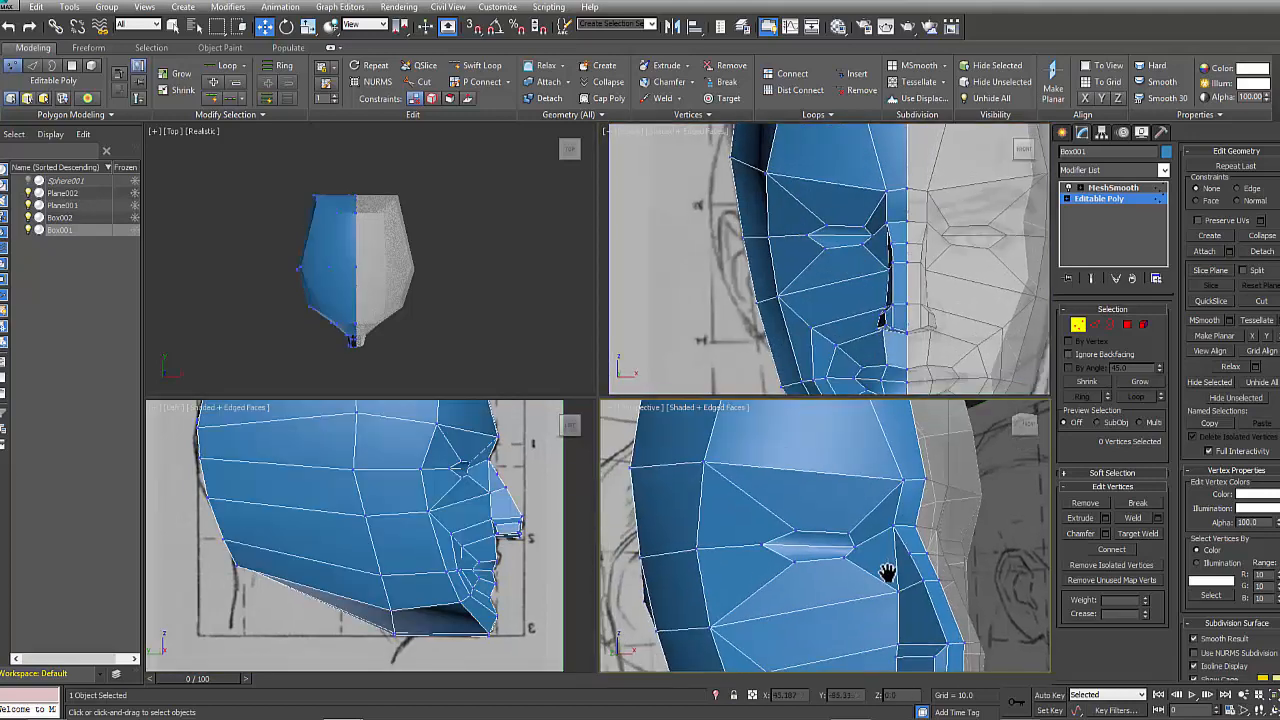
key("alt+x")
key("alt+x")
left_click_drag(887, 189, 873, 188)
left_click_drag(767, 175, 778, 190)
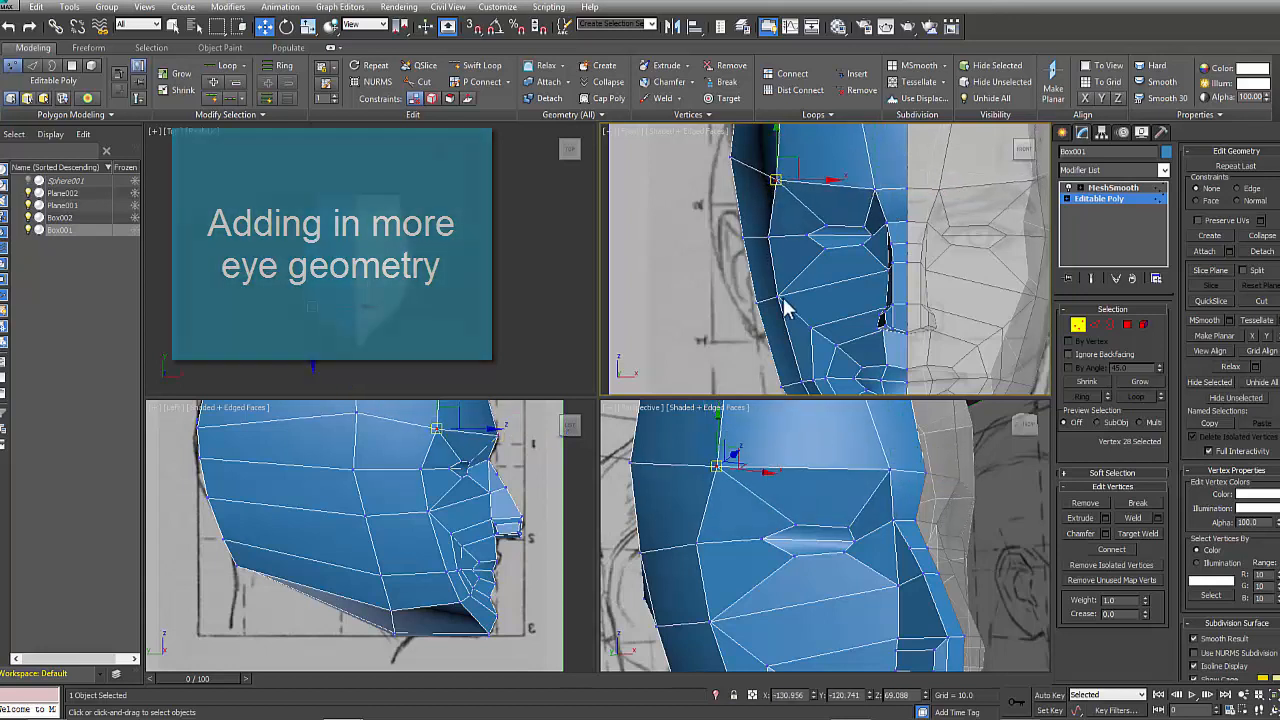
left_click(780, 287)
left_click(880, 290)
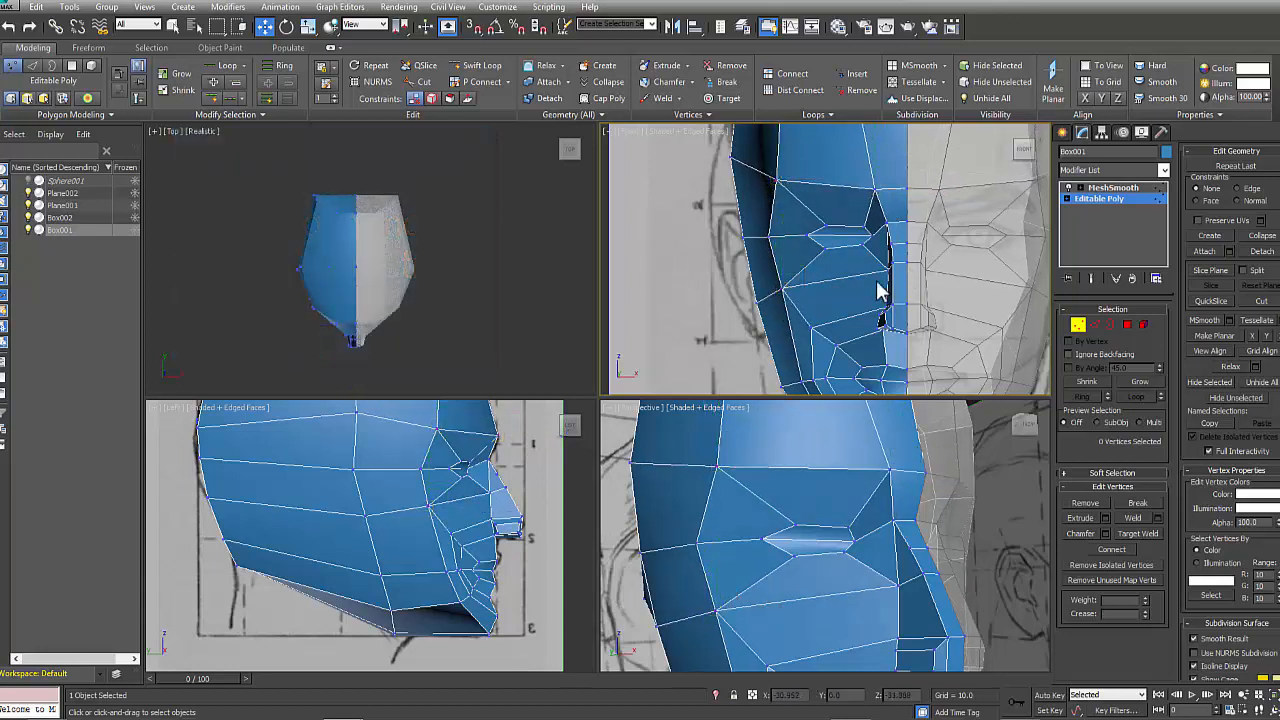
- Insert edge loops around the eye opening with Swift Loop
middle_click_drag(928, 616, 928, 500)
scroll(932, 550, "down", 3)
middle_click_drag(932, 578, 848, 403)
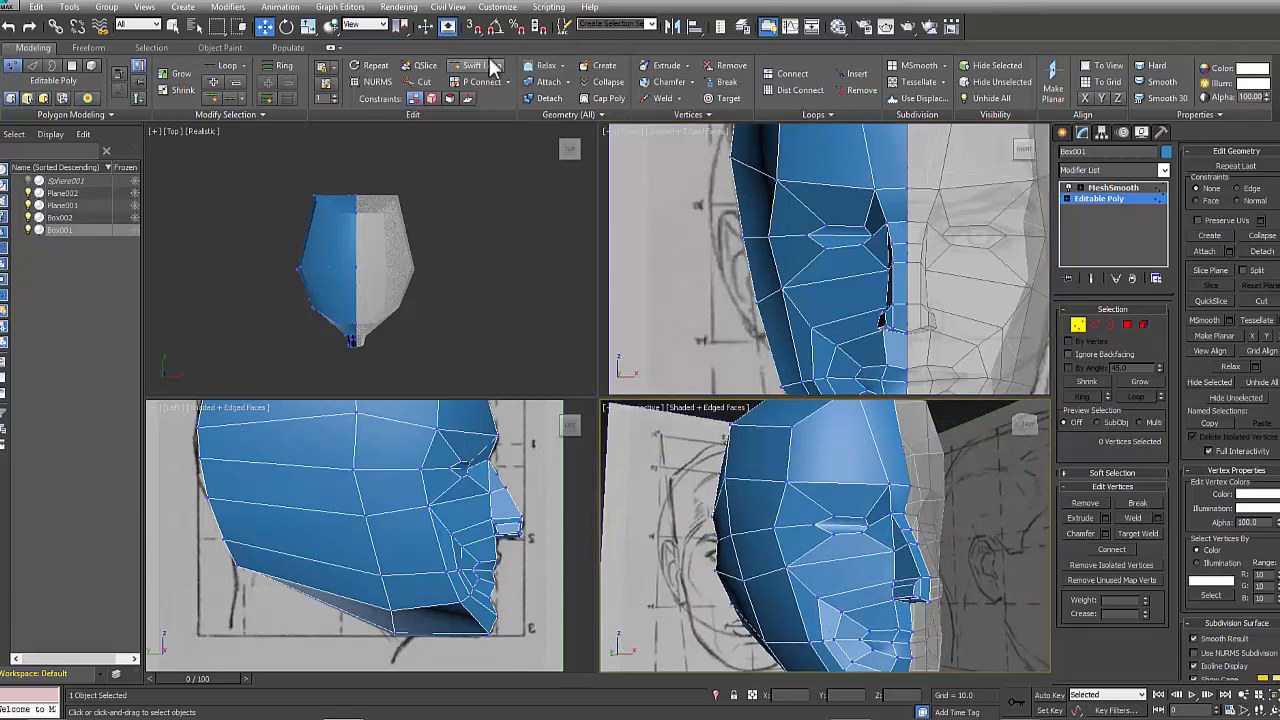
left_click(490, 65)
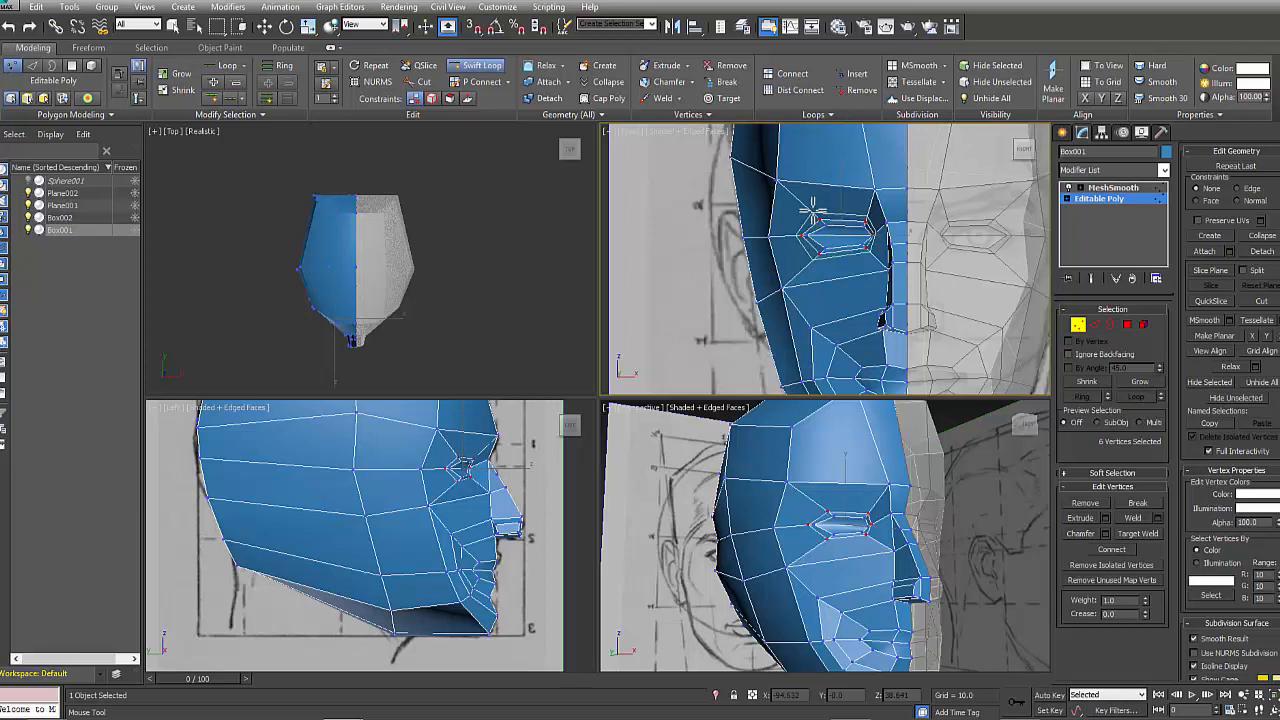
key("w")
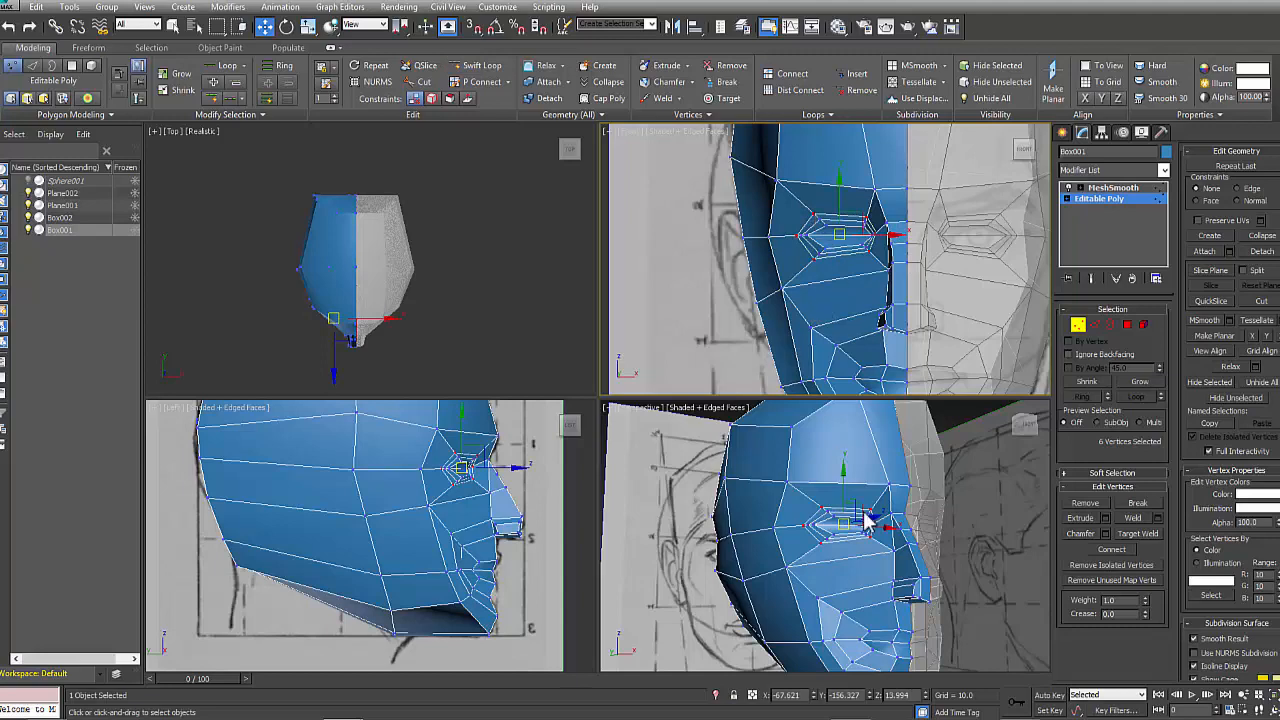
- Select the edge loops around the eye and move the middle one slightly forward and the outer one slightly back
scroll(835, 540, "up", 10)
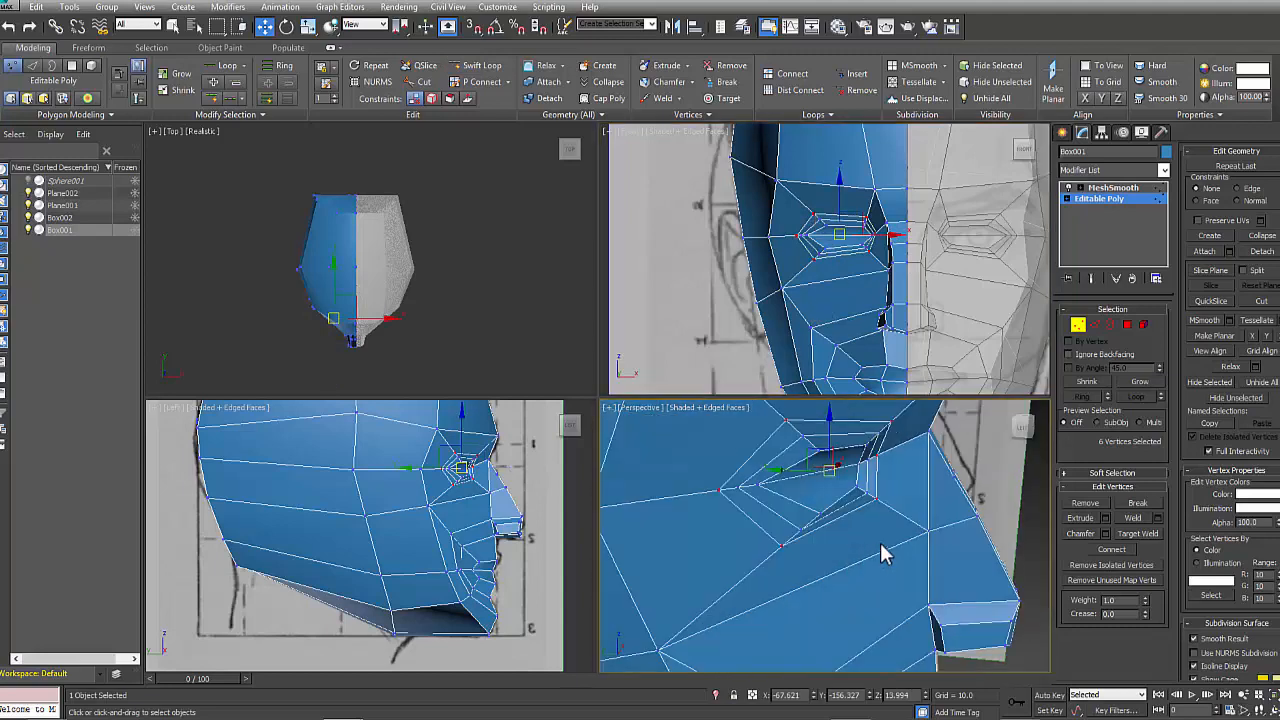
left_click(1094, 324)
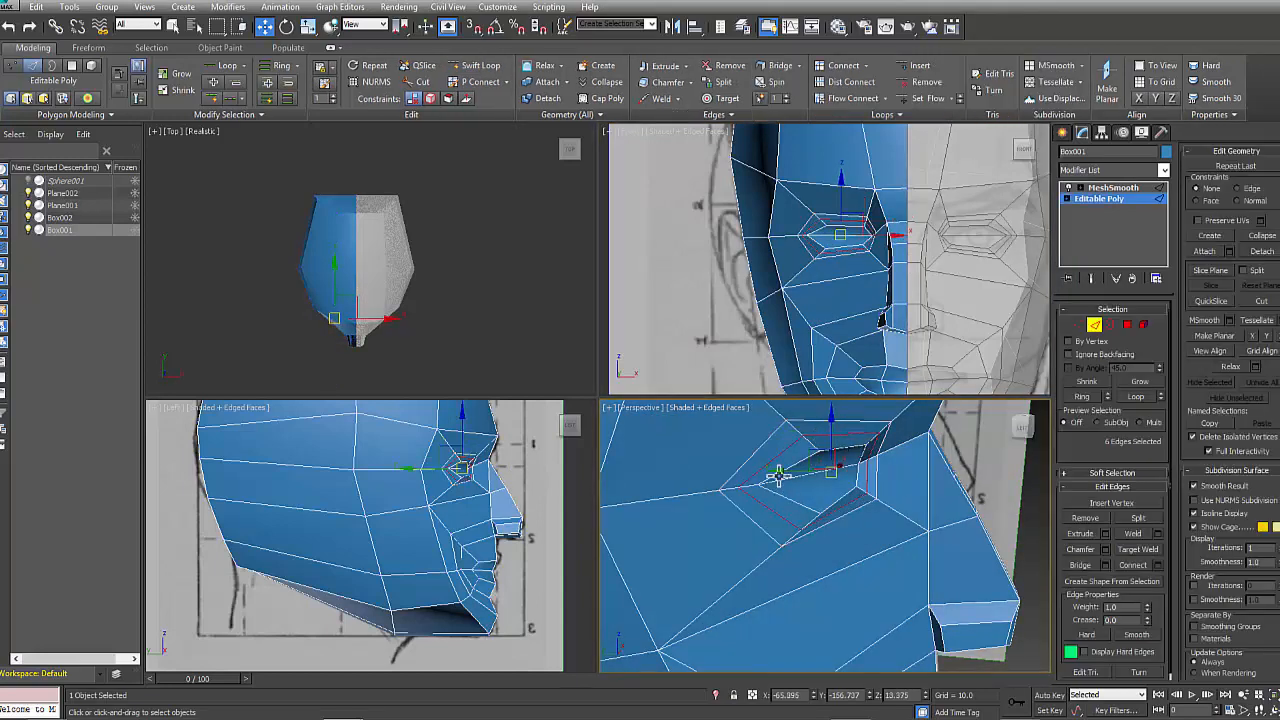
left_click_drag(778, 472, 782, 472)
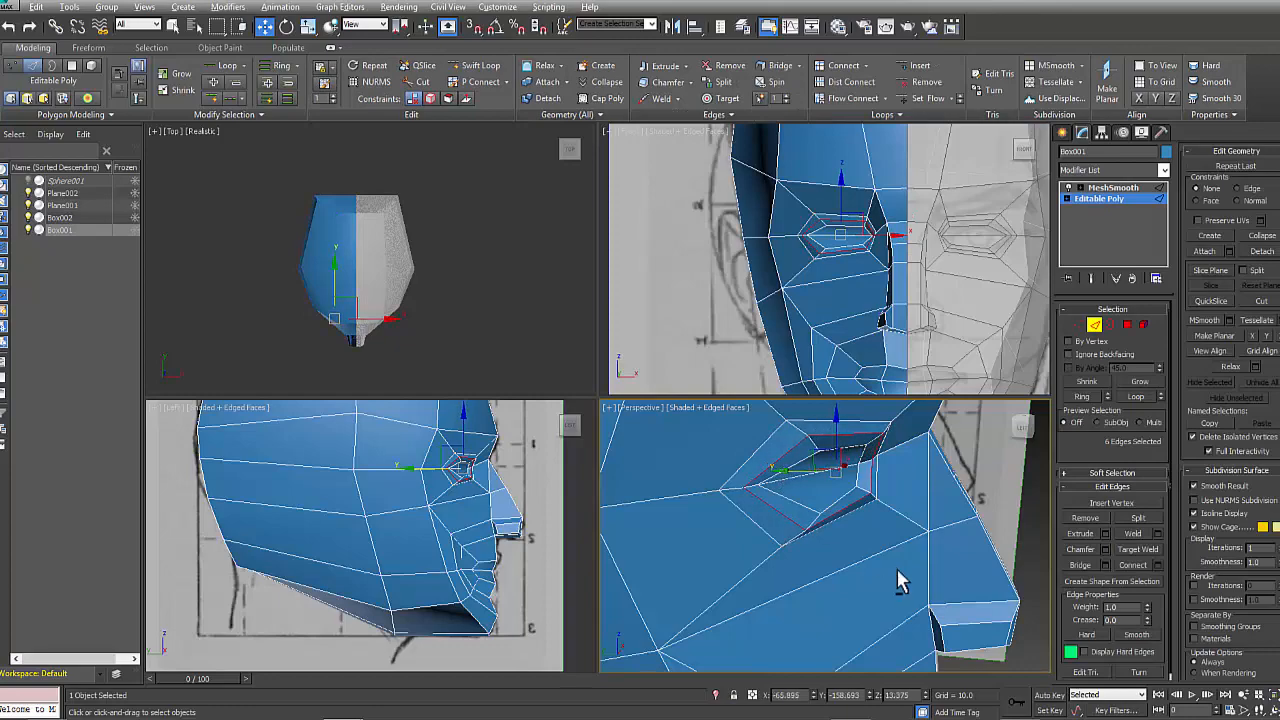
middle_click_drag(898, 571, 820, 525, "alt")
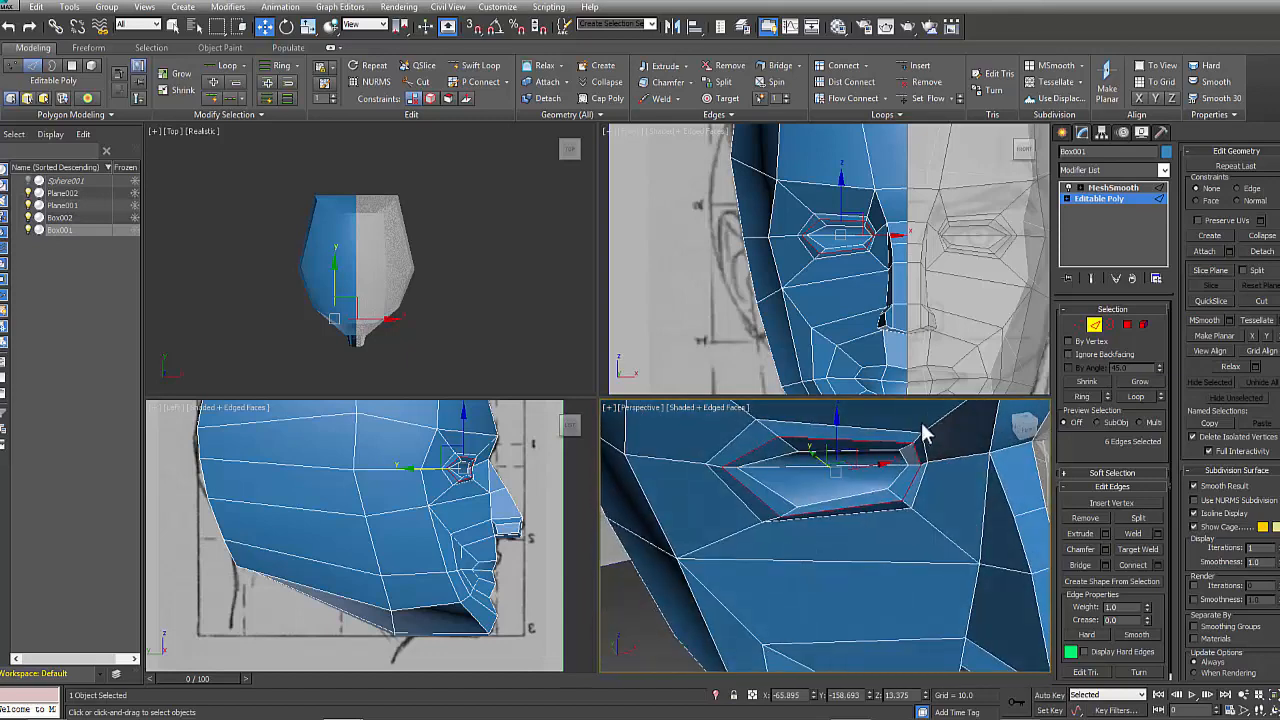
middle_click_drag(910, 432, 955, 478, "alt")
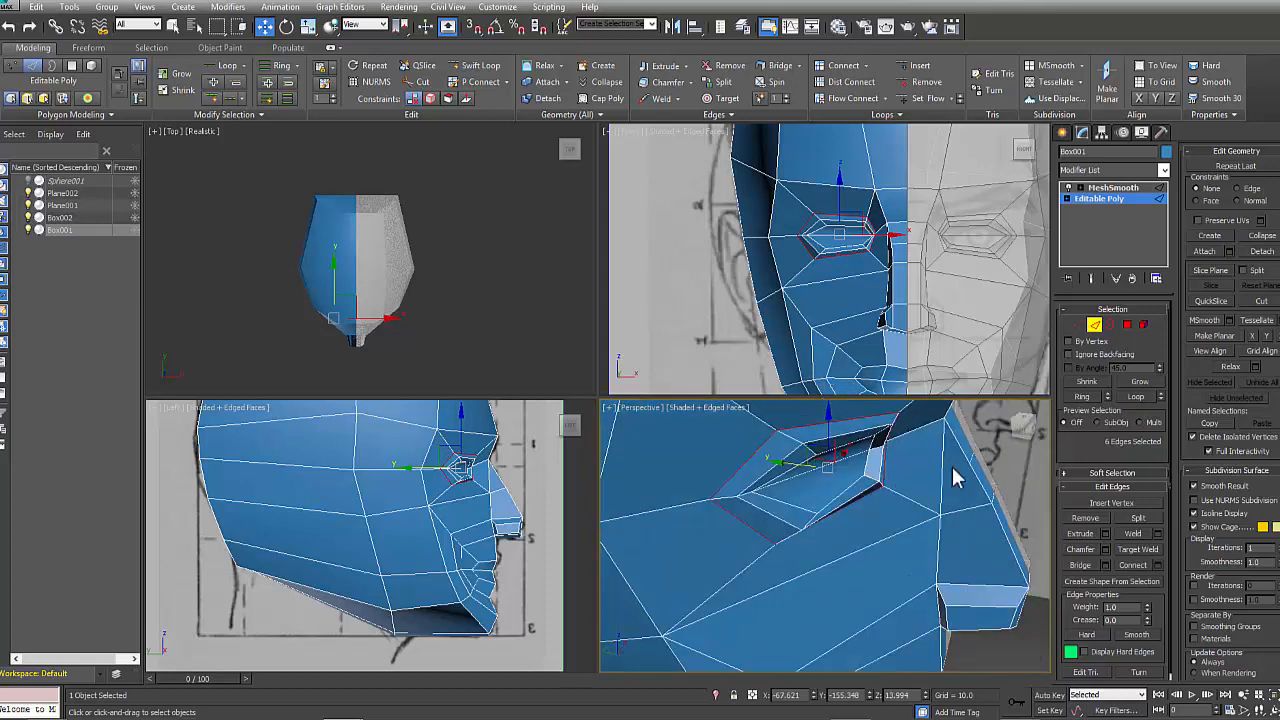
- Select the lower outer vertex of the eye's outer loop for adjustment at vertex level
left_click(1093, 326)
left_click(810, 458)
middle_click_drag(810, 458, 795, 497, "alt")
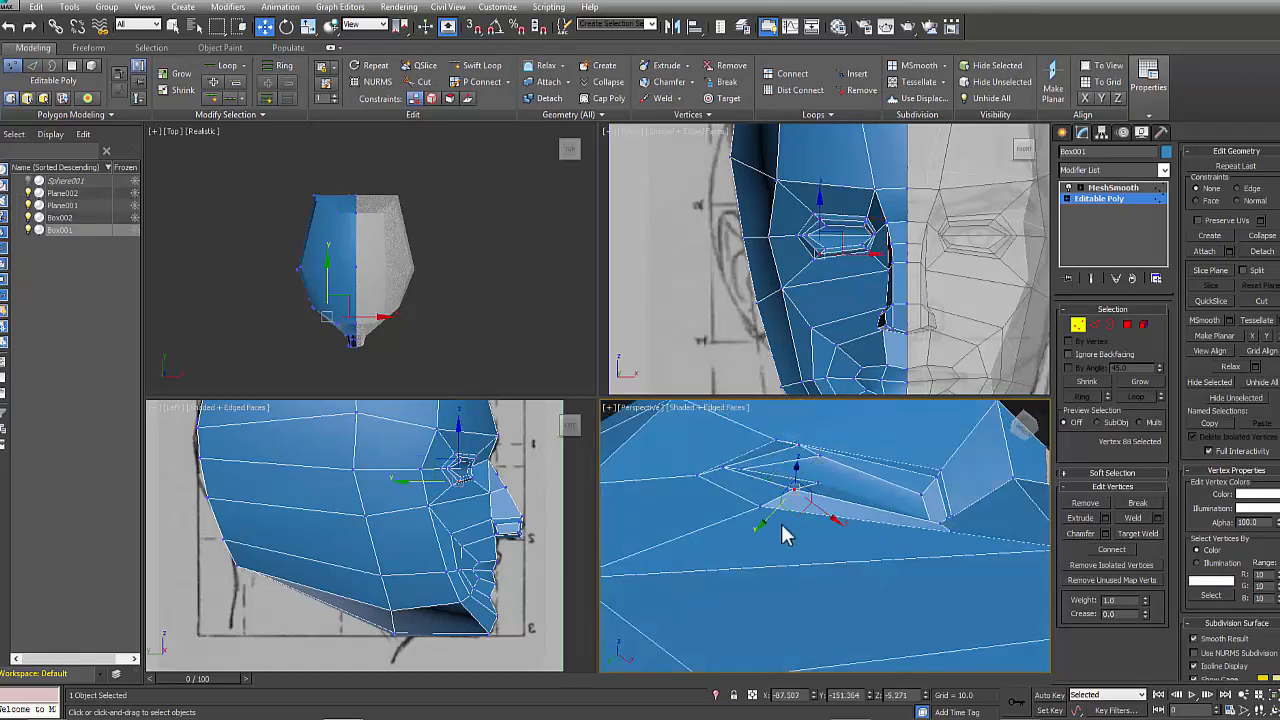
- Nudge the lower outer vertex of the eye opening to refine the eyelid's shape
left_click_drag(759, 527, 753, 531)
middle_click_drag(757, 530, 888, 610, "alt")
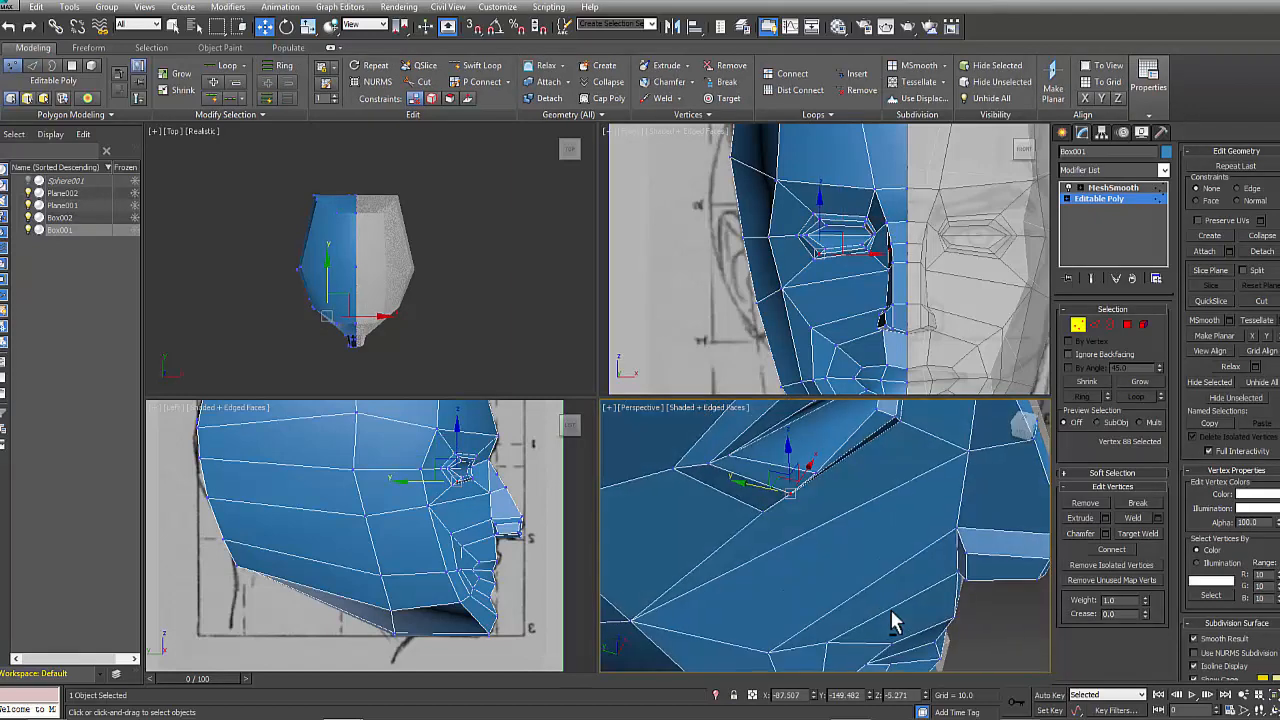
scroll(846, 518, "down", 3)
- Select the vertices around the eye, excluding the nose, and rotate them about -4 degrees around Z to follow the face's curve
left_click_drag(789, 201, 884, 273)
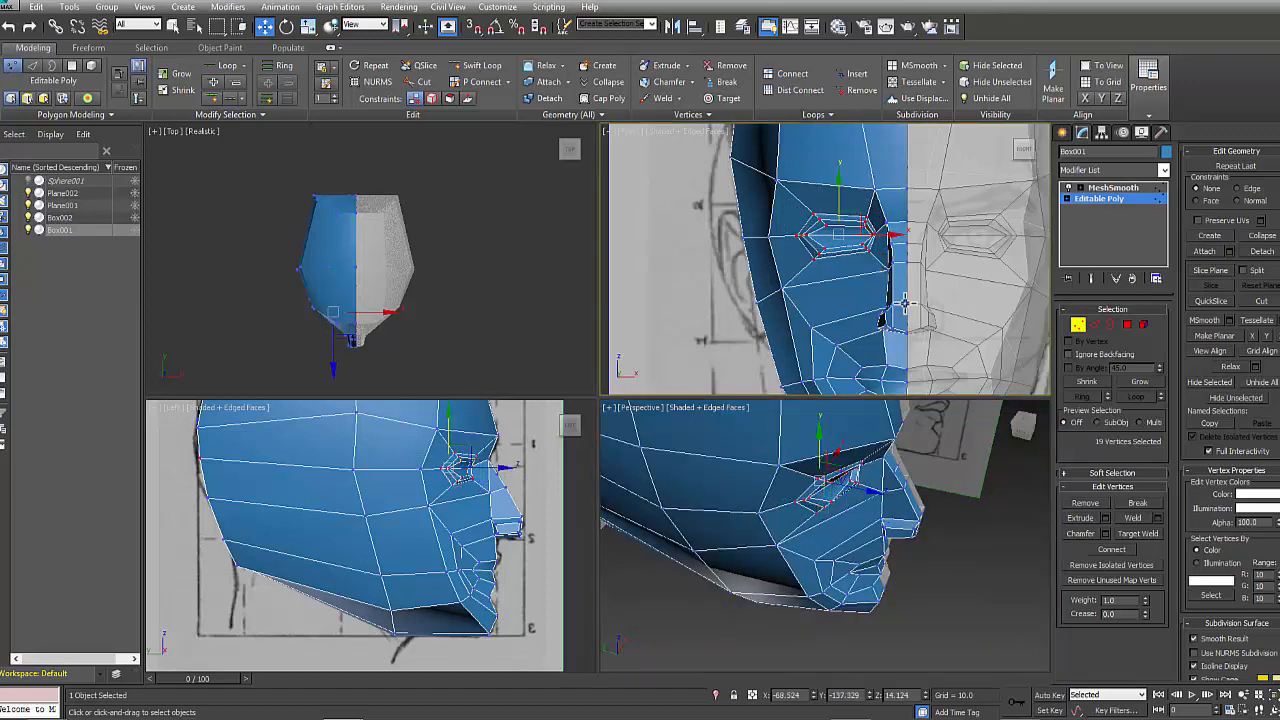
middle_click_drag(917, 536, 877, 589, "alt")
middle_click_drag(877, 651, 851, 531, "alt")
scroll(907, 533, "up", 3)
key("F3")
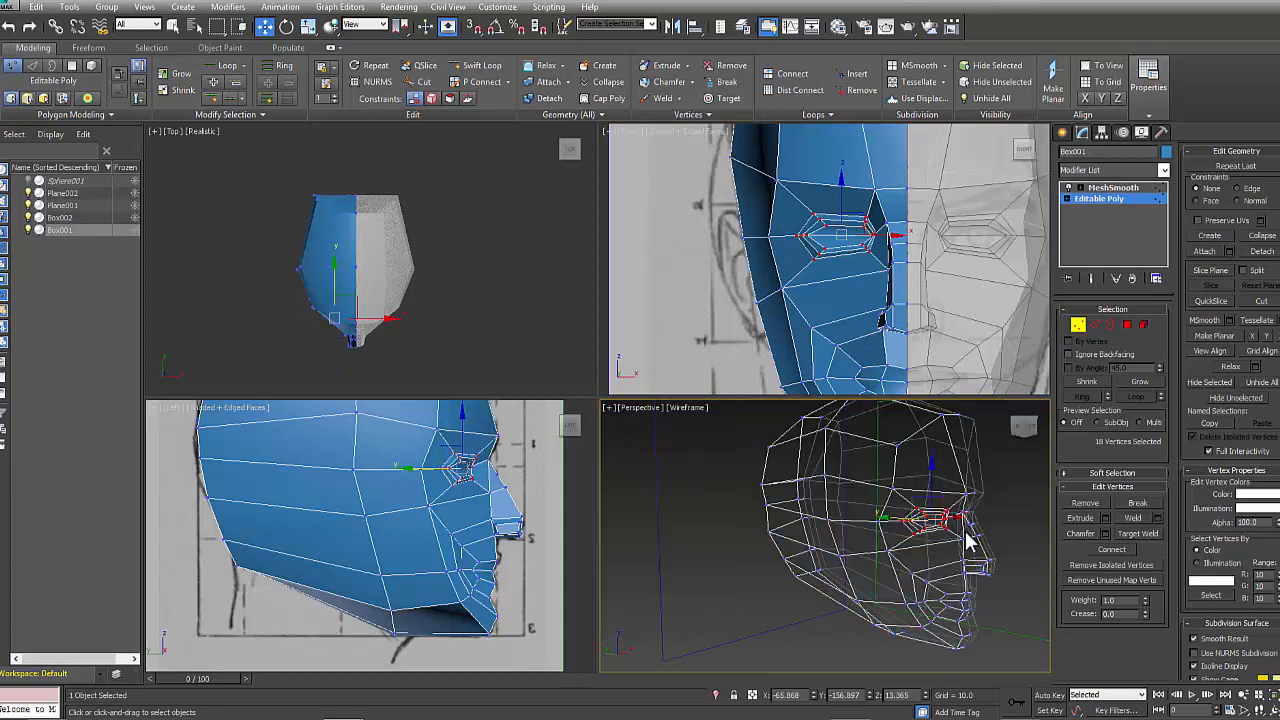
mouse_move(966, 534)
middle_mouse_down("alt")
mouse_move(951, 557)
mouse_move(906, 531)
mouse_move(910, 545)
middle_mouse_up("alt")
key("F3")
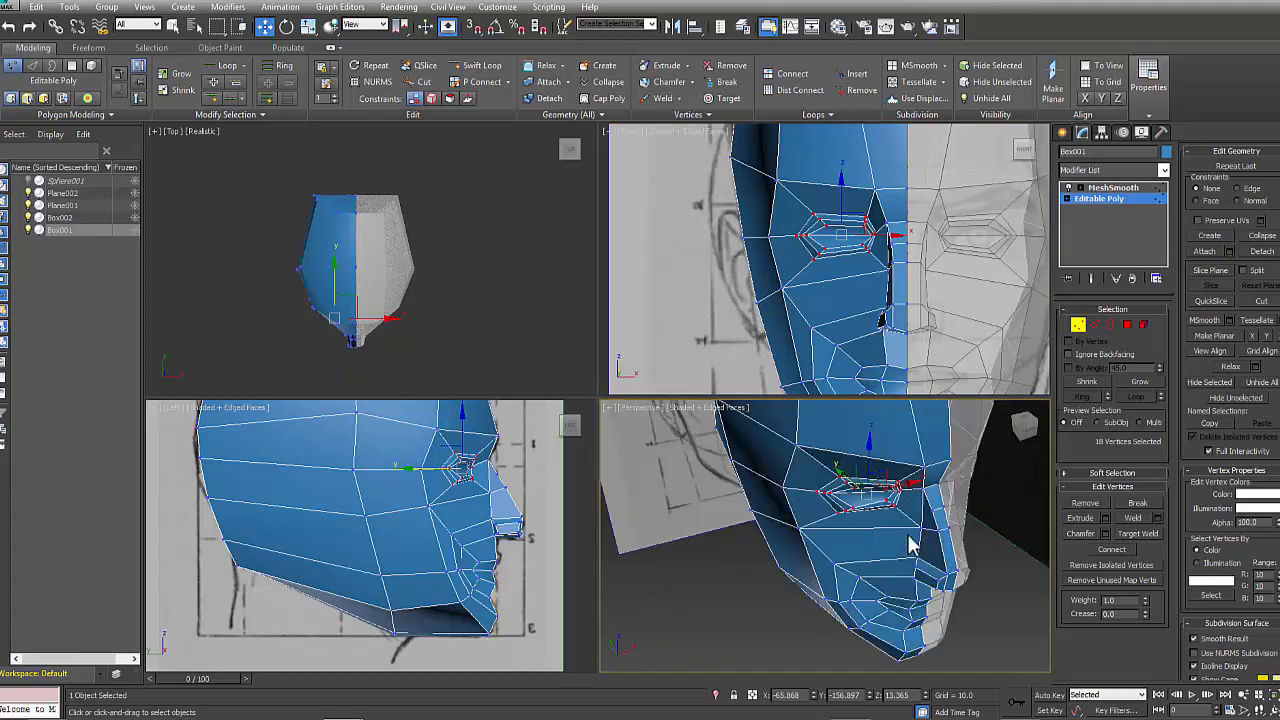
key("alt+w")
middle_click_drag(688, 338, 769, 498)
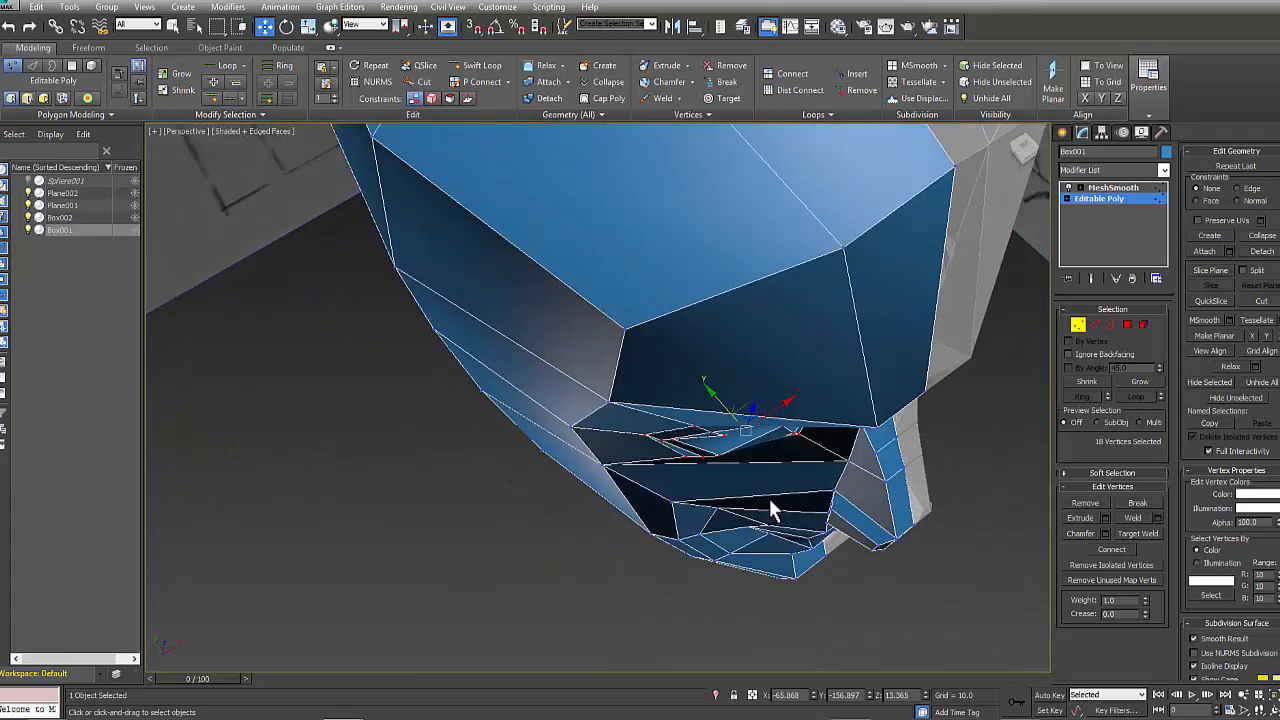
key("e")
left_click_drag(742, 478, 737, 477)
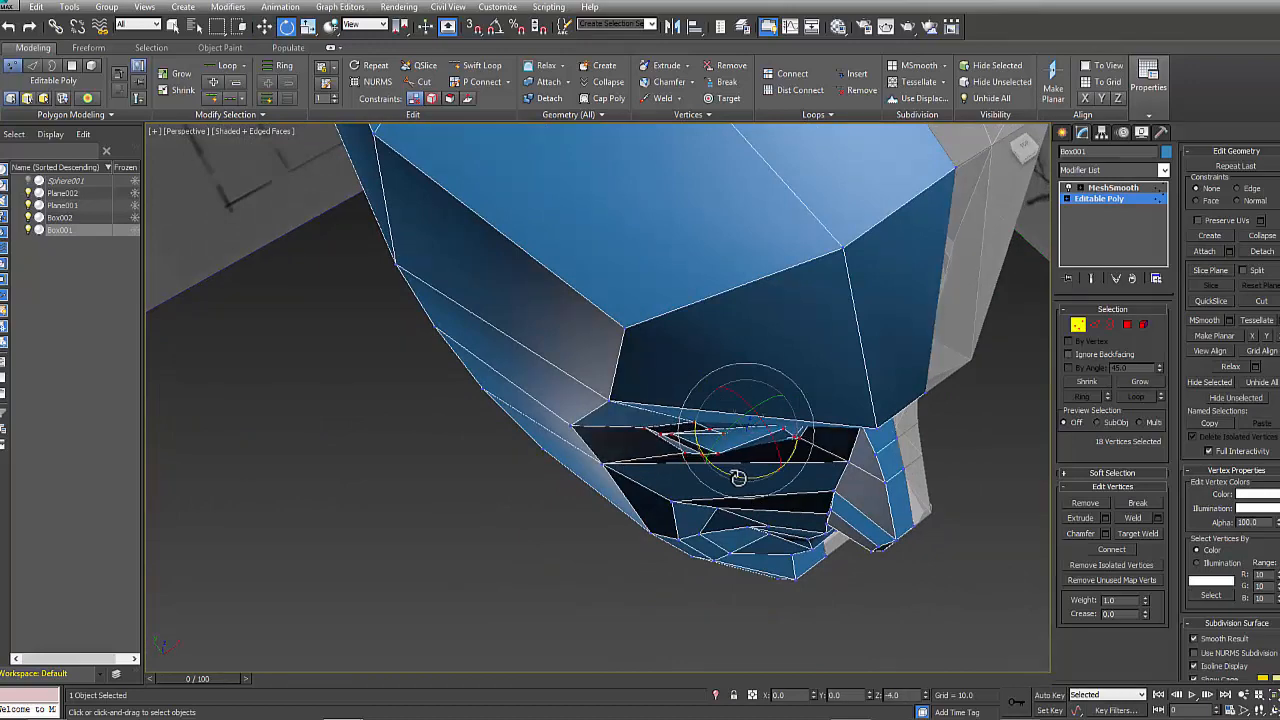
left_click(897, 590)
- Delete the polygon filling the eye opening and return to the object level with the smoothed head deselected
middle_click_drag(897, 590, 866, 403, "alt")
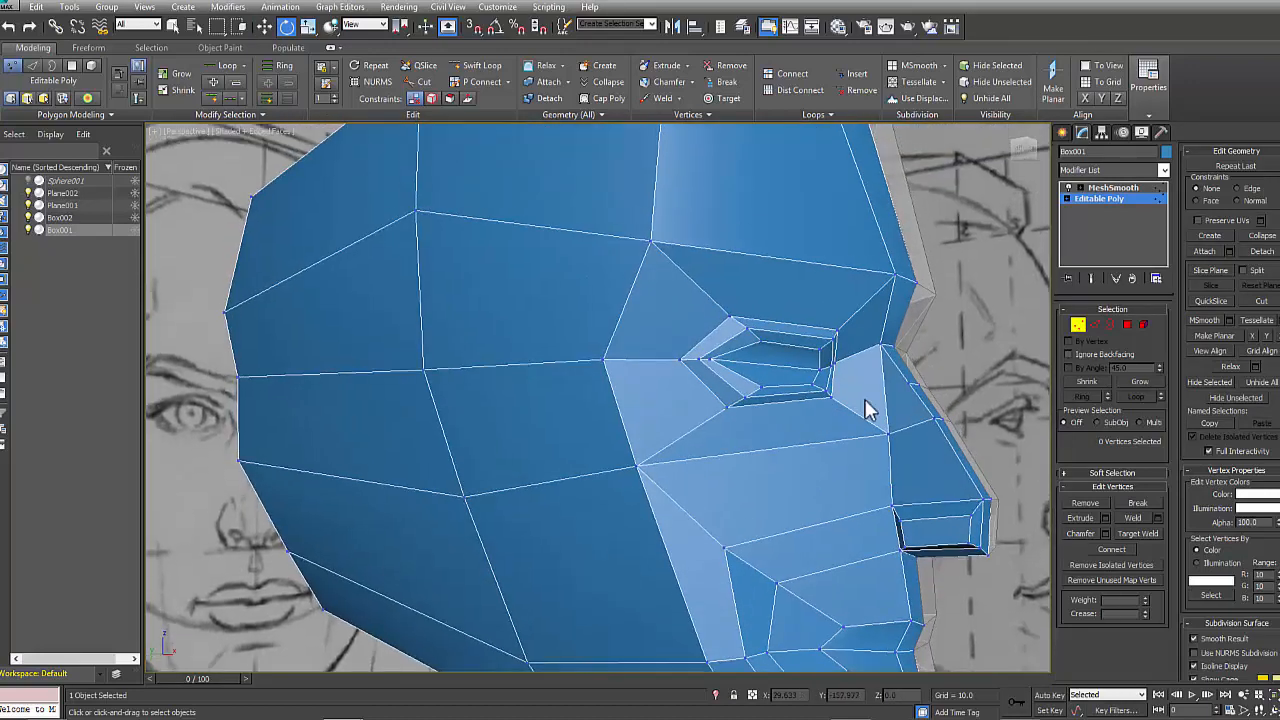
left_click(1129, 326)
left_click(776, 372)
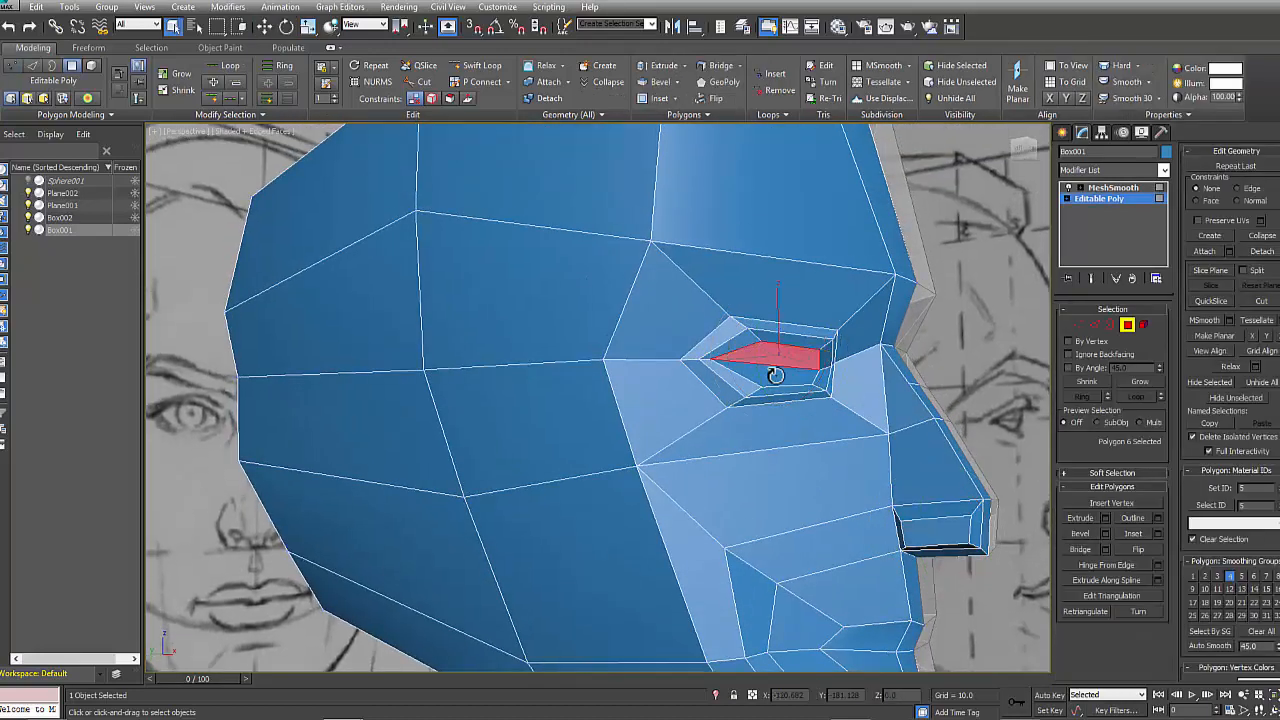
key("Delete")
middle_click_drag(812, 372, 778, 453, "alt")
key("alt+w")
scroll(451, 463, "up", 6)
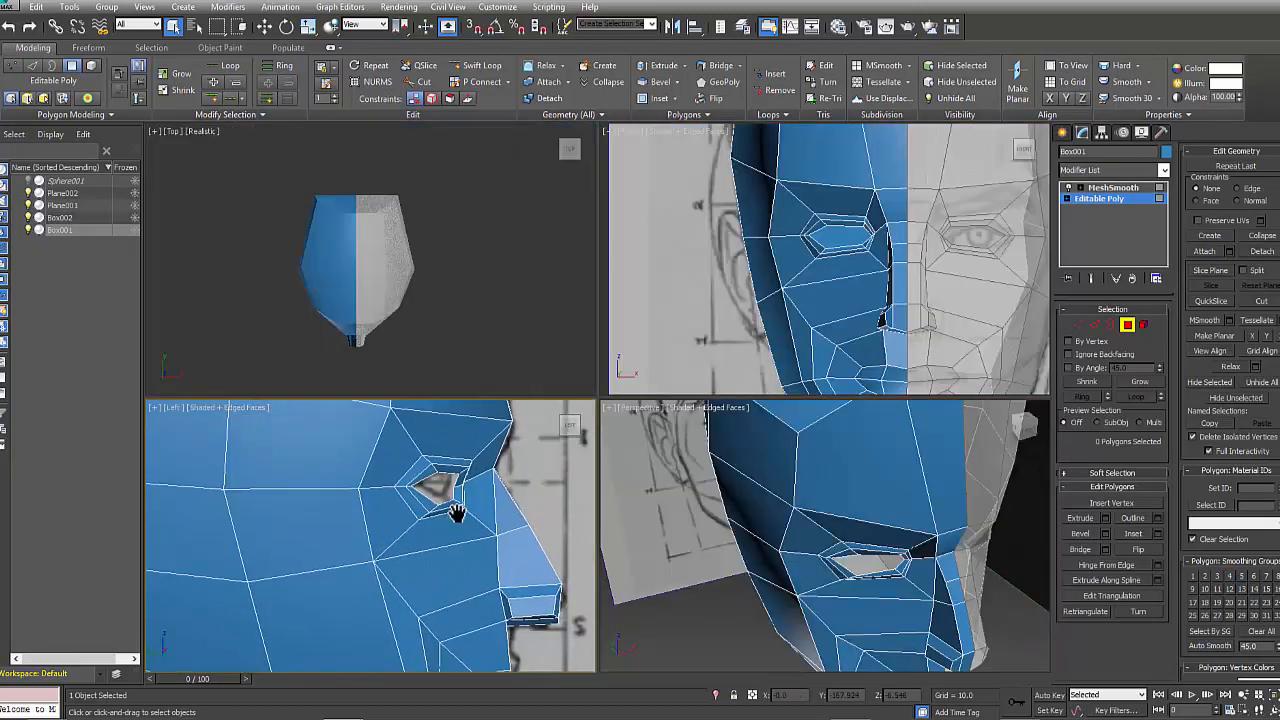
middle_click_drag(427, 530, 429, 558)
middle_click_drag(928, 570, 870, 530, "alt")
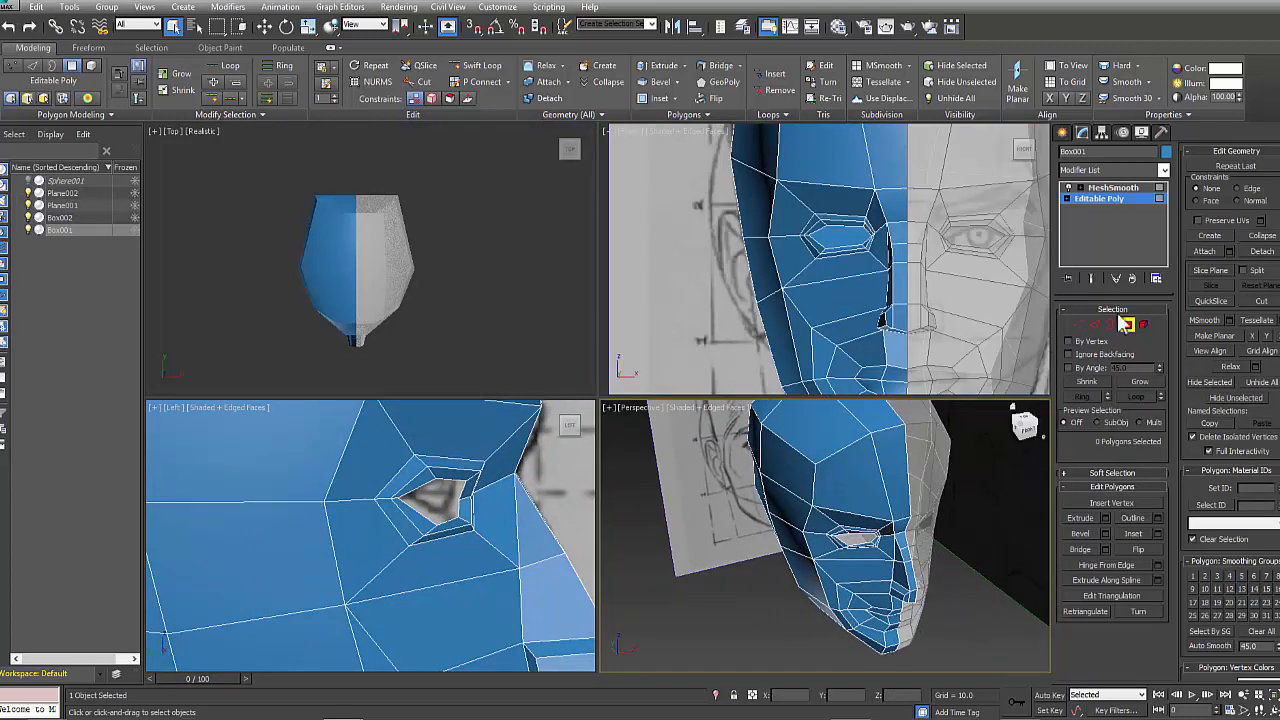
left_click(975, 610)
middle_click_drag(975, 610, 905, 560, "alt")
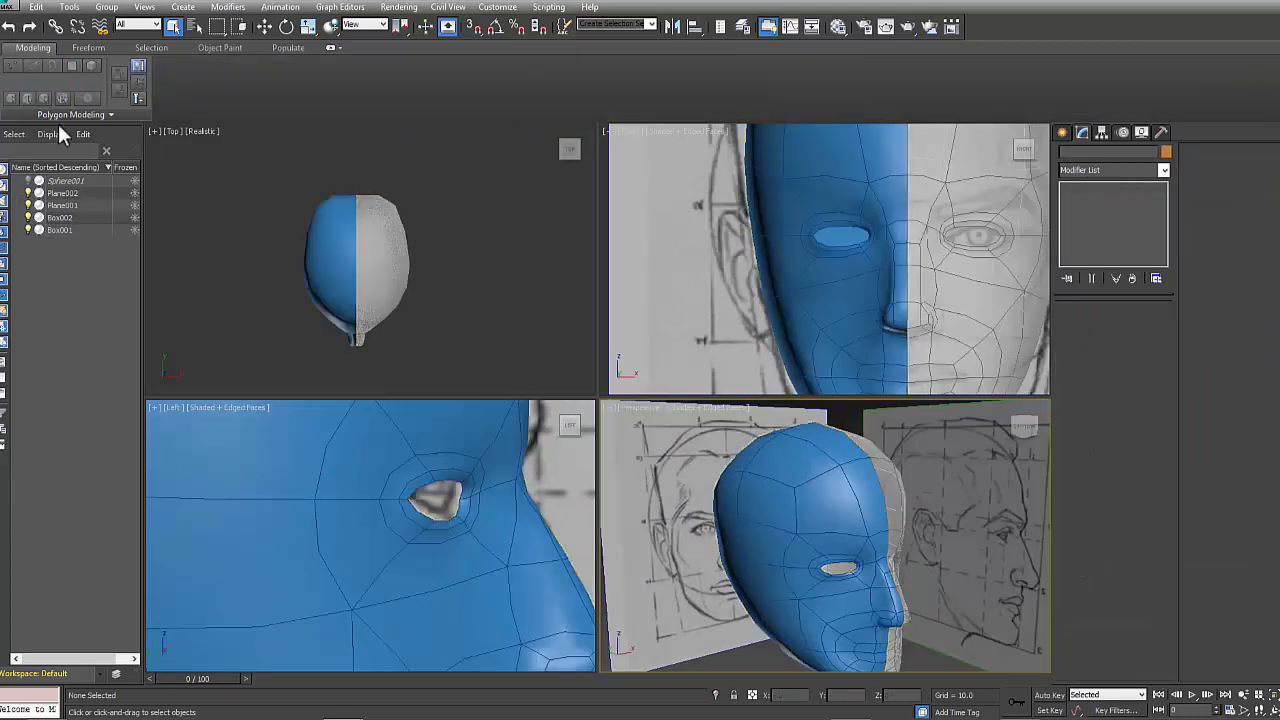
- Unhide the eyeball Sphere001, select it, and hide the head half Box001
left_click(28, 181)
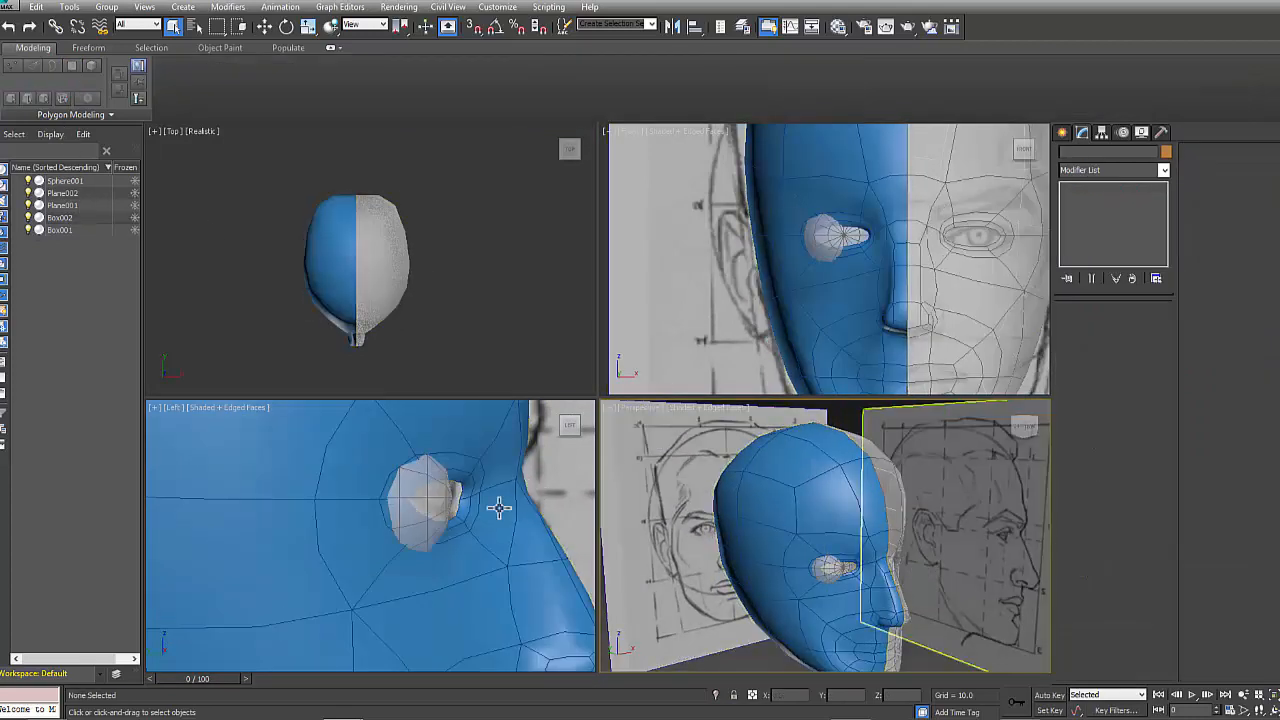
left_click(440, 504)
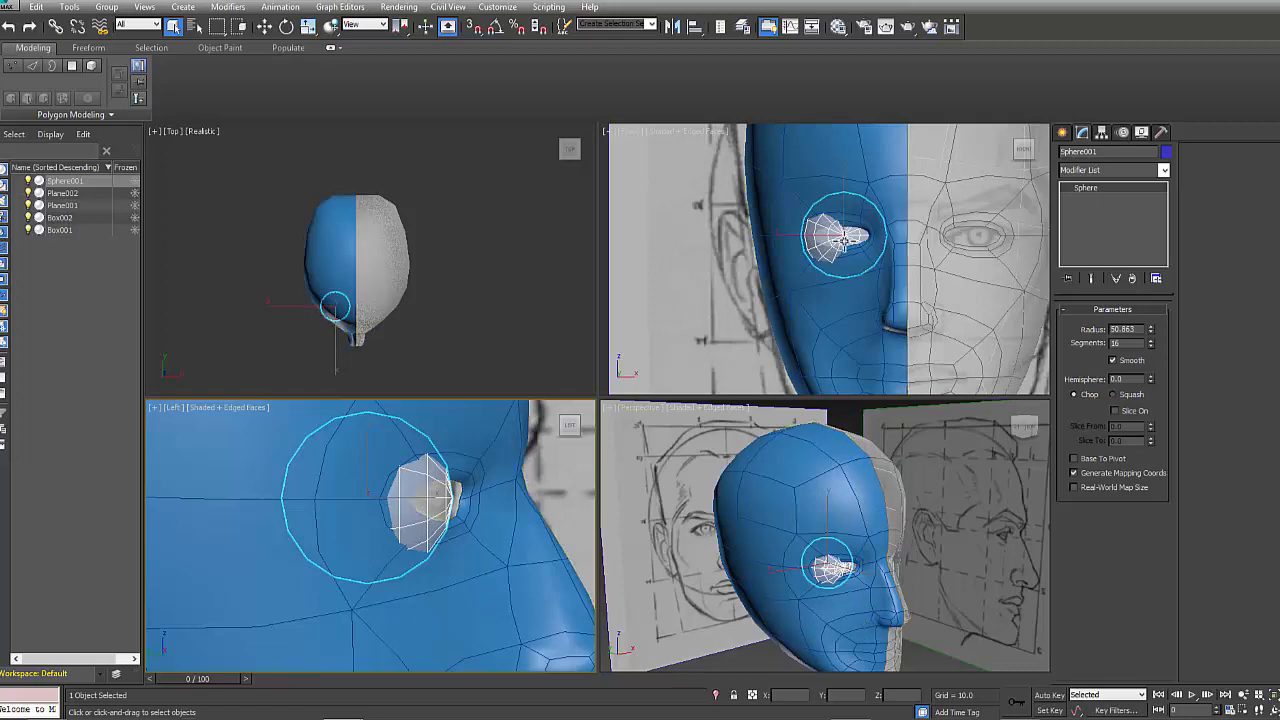
left_click(28, 230)
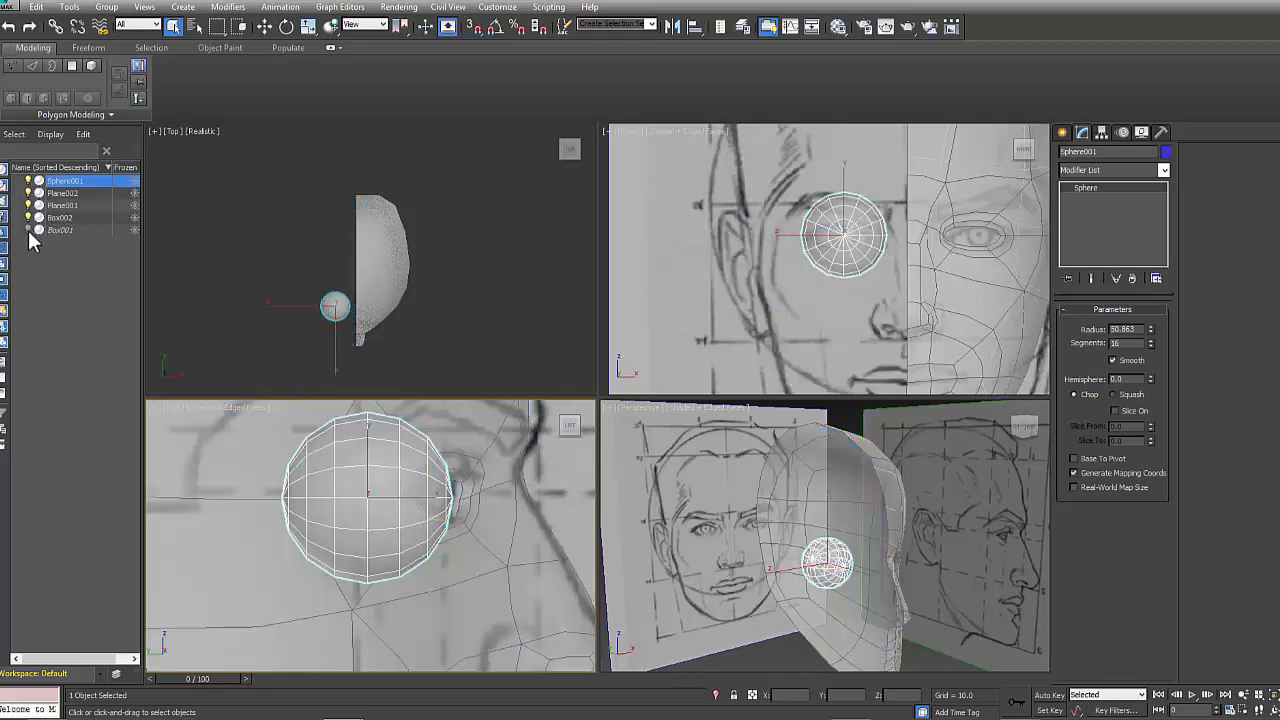
- Examine the eyeball sphere's size and placement against the reference drawings in the front and side views
key("alt+x")
key("alt+x")
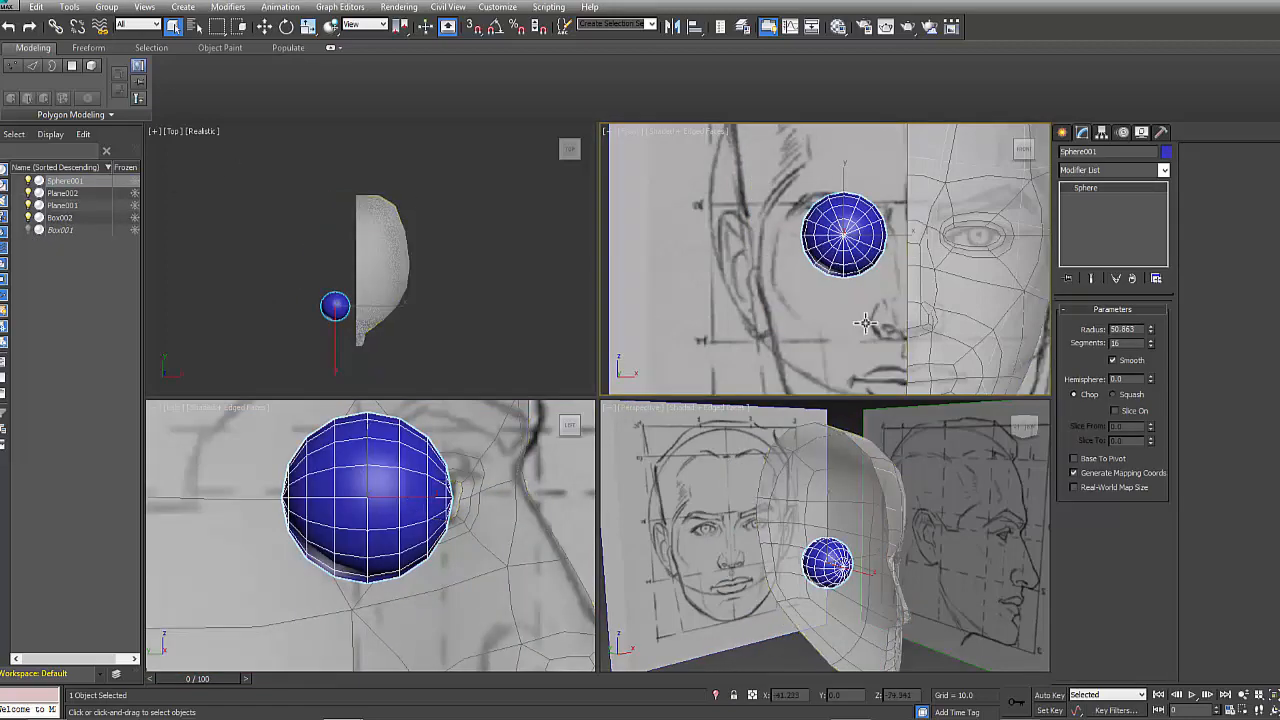
key("w")
left_click(361, 503)
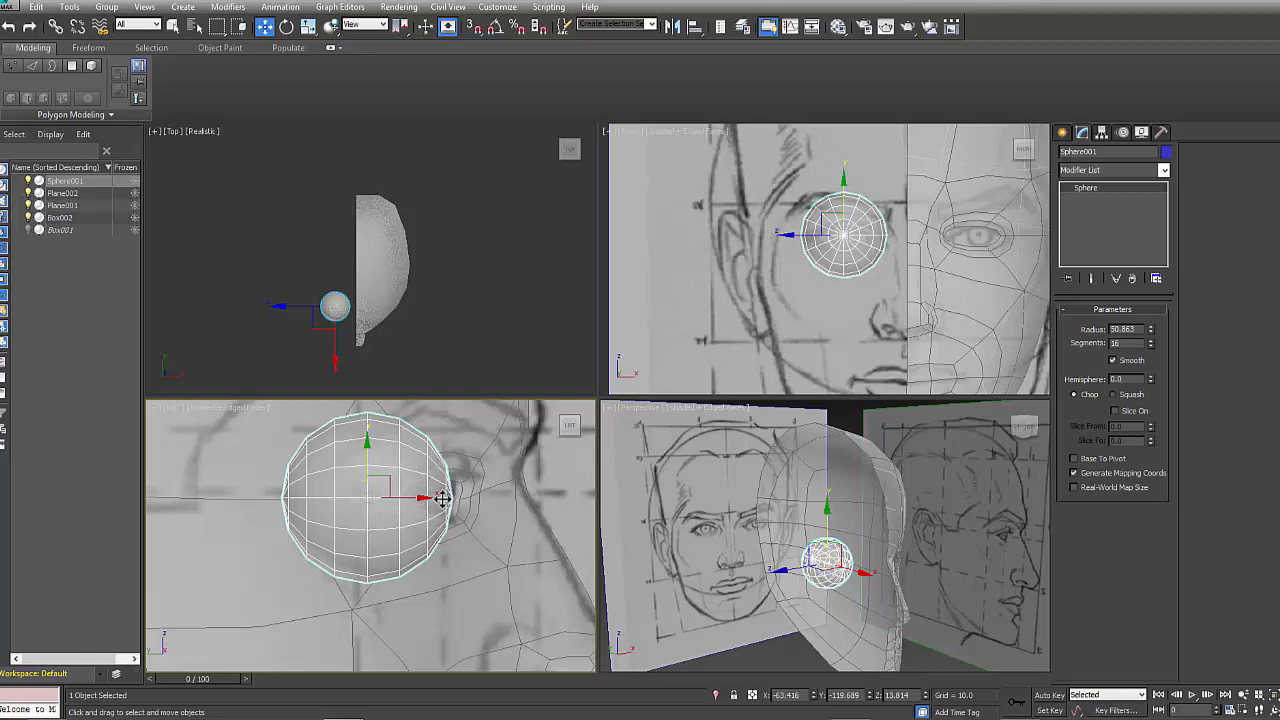
scroll(829, 255, "up", 5)
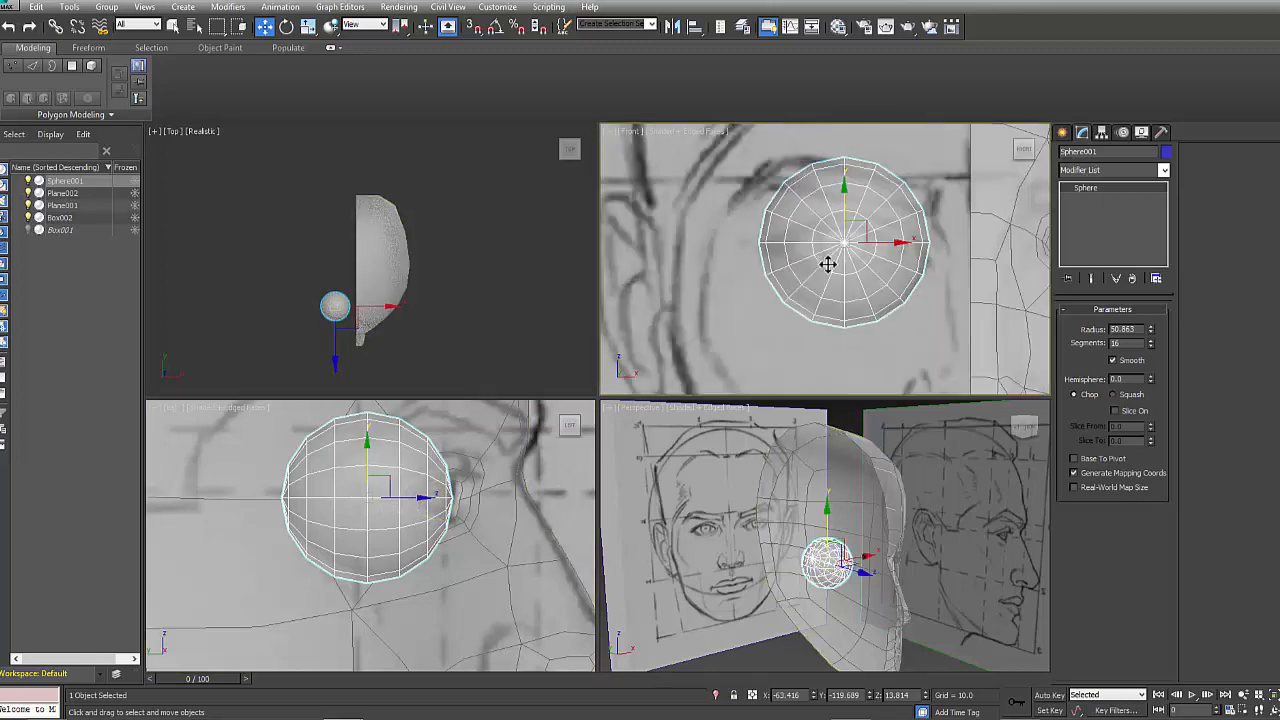
scroll(828, 263, "down", 4)
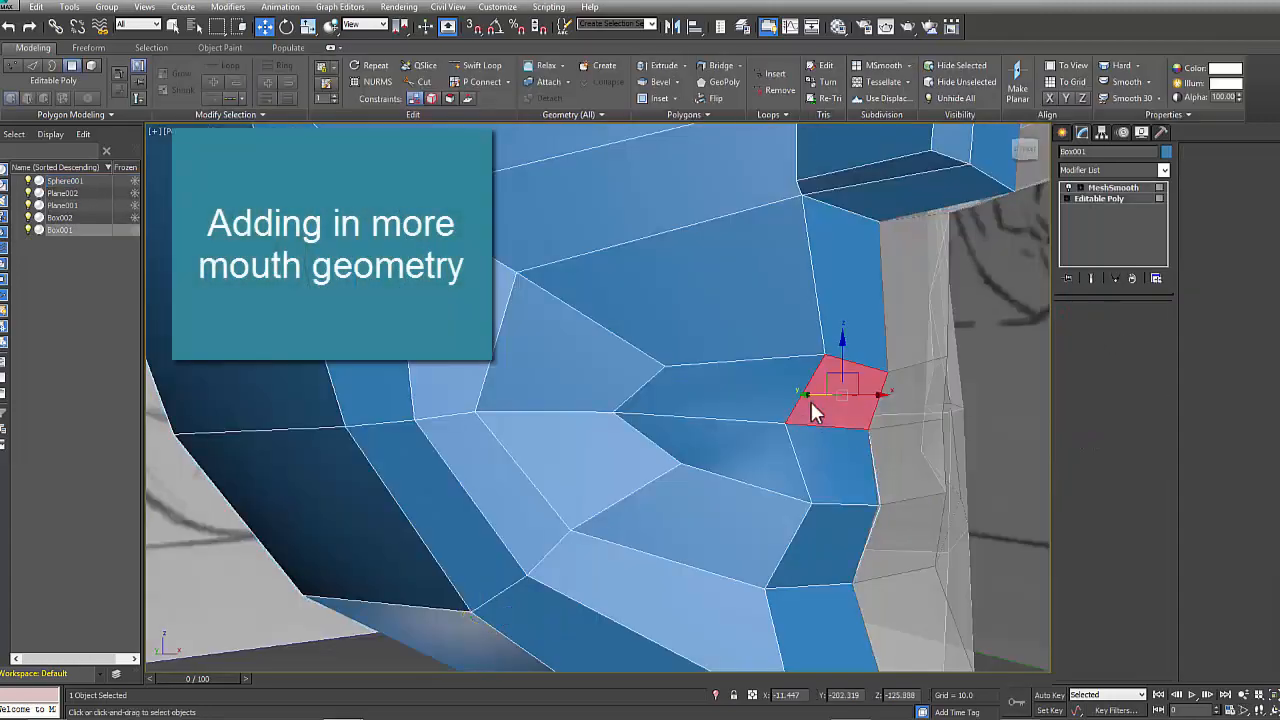
left_click(757, 443, "ctrl")
mouse_move(843, 471)
middle_mouse_down("alt")
mouse_move(780, 502)
mouse_move(822, 470)
mouse_move(869, 469)
mouse_move(834, 484)
mouse_move(843, 479)
middle_mouse_up("alt")
left_click(871, 510)
- Insert an edge loop with Swift Loop just inside the lip outline of Box001
key("alt+w")
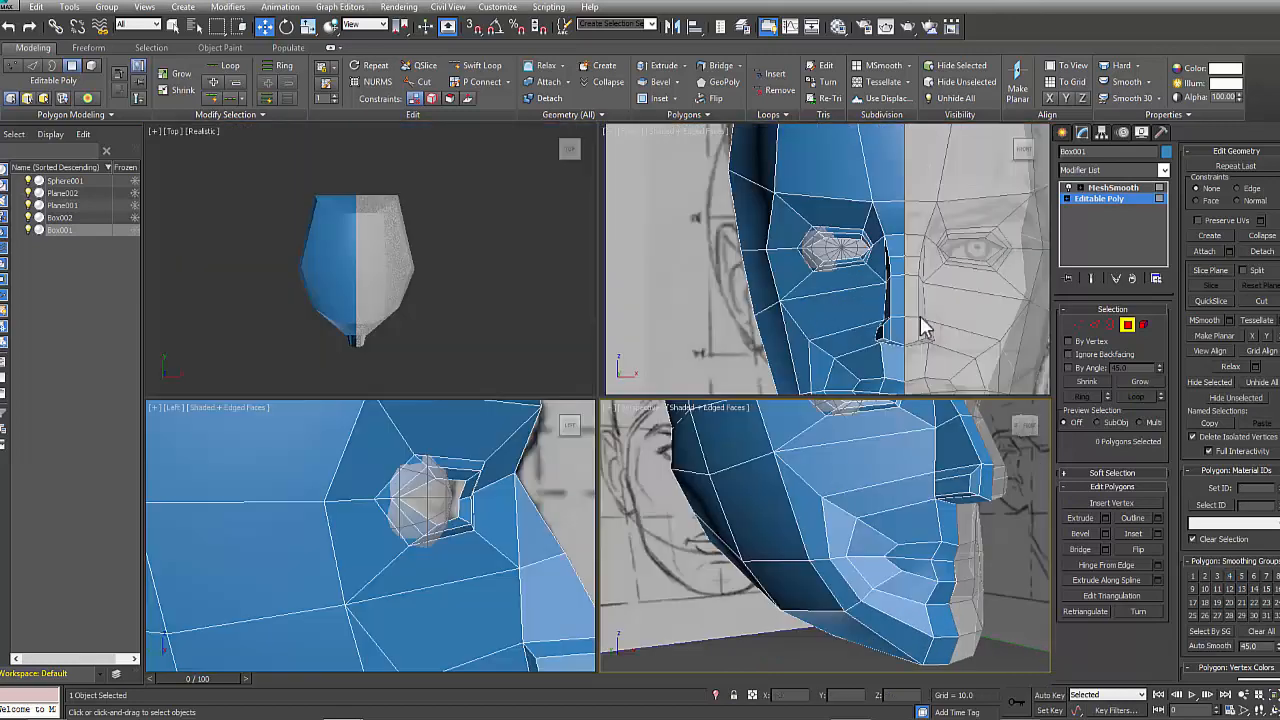
scroll(866, 294, "up", 5)
middle_click_drag(851, 283, 858, 296)
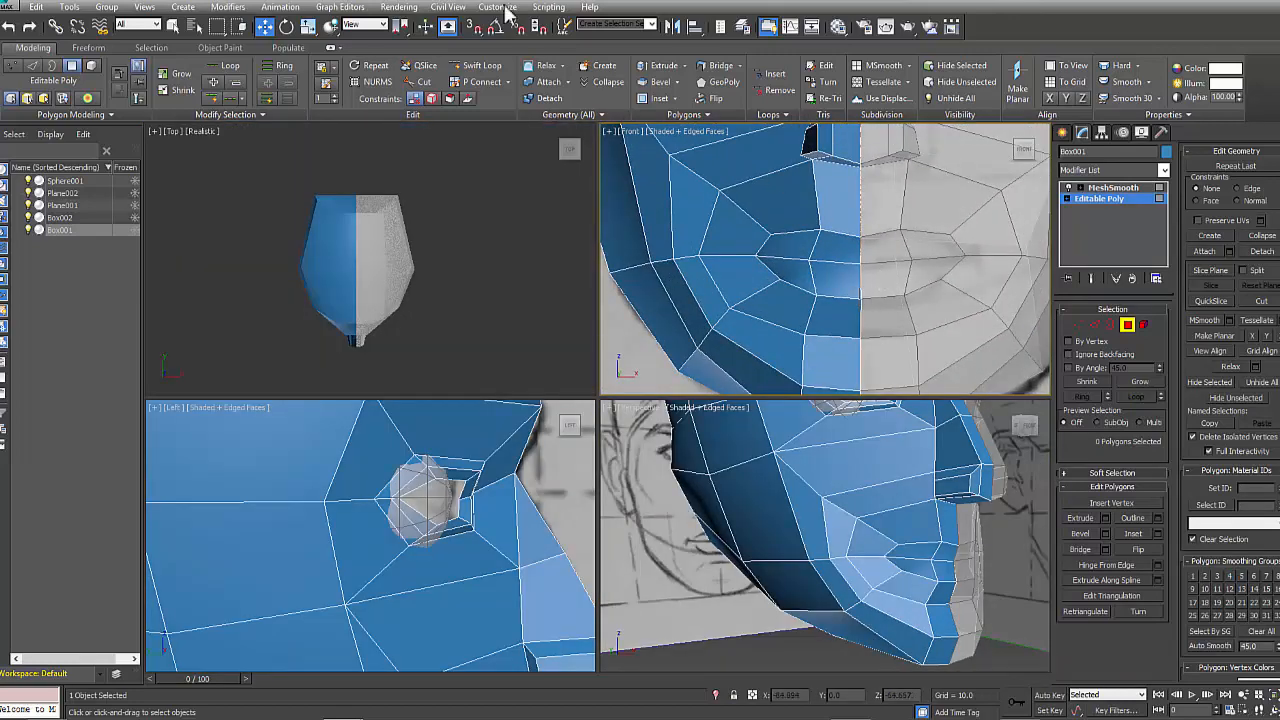
left_click(466, 67)
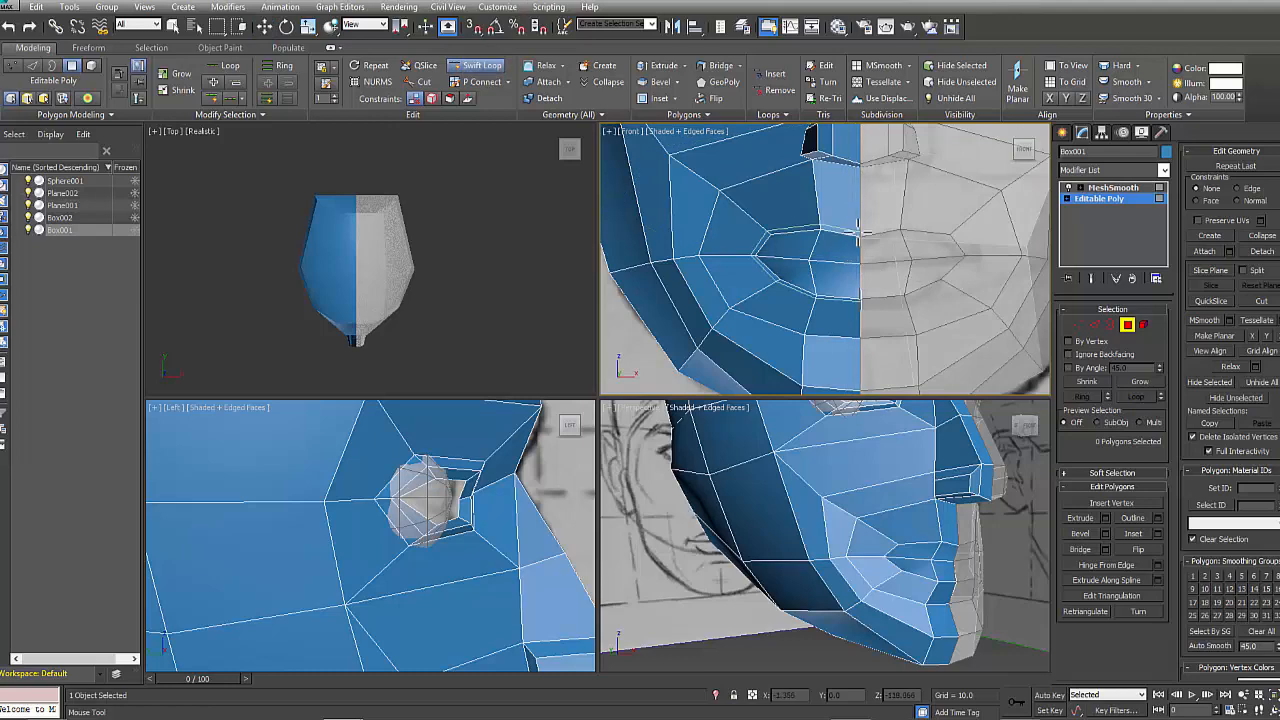
- Make the head see-through and move the new lip loop's vertices near the mouth corner inward to match the drawing
left_click(1079, 324)
left_click(770, 230)
scroll(860, 275, "up", 2)
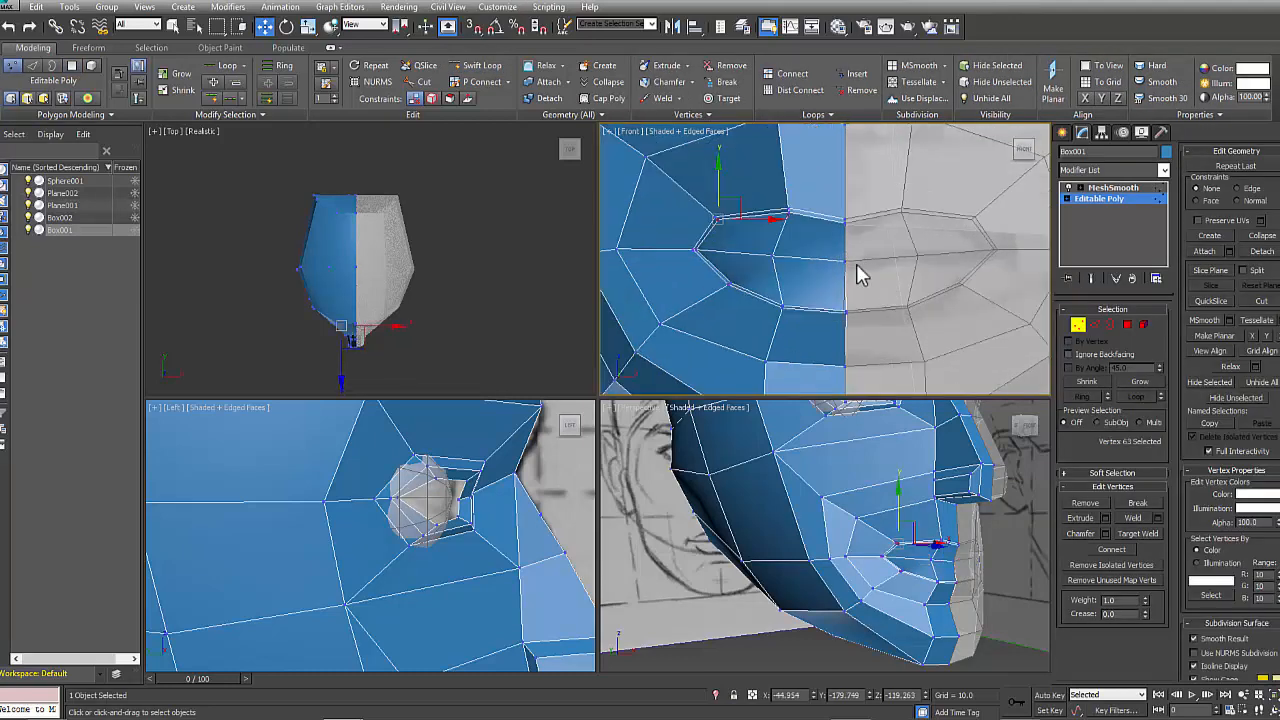
key("alt+x")
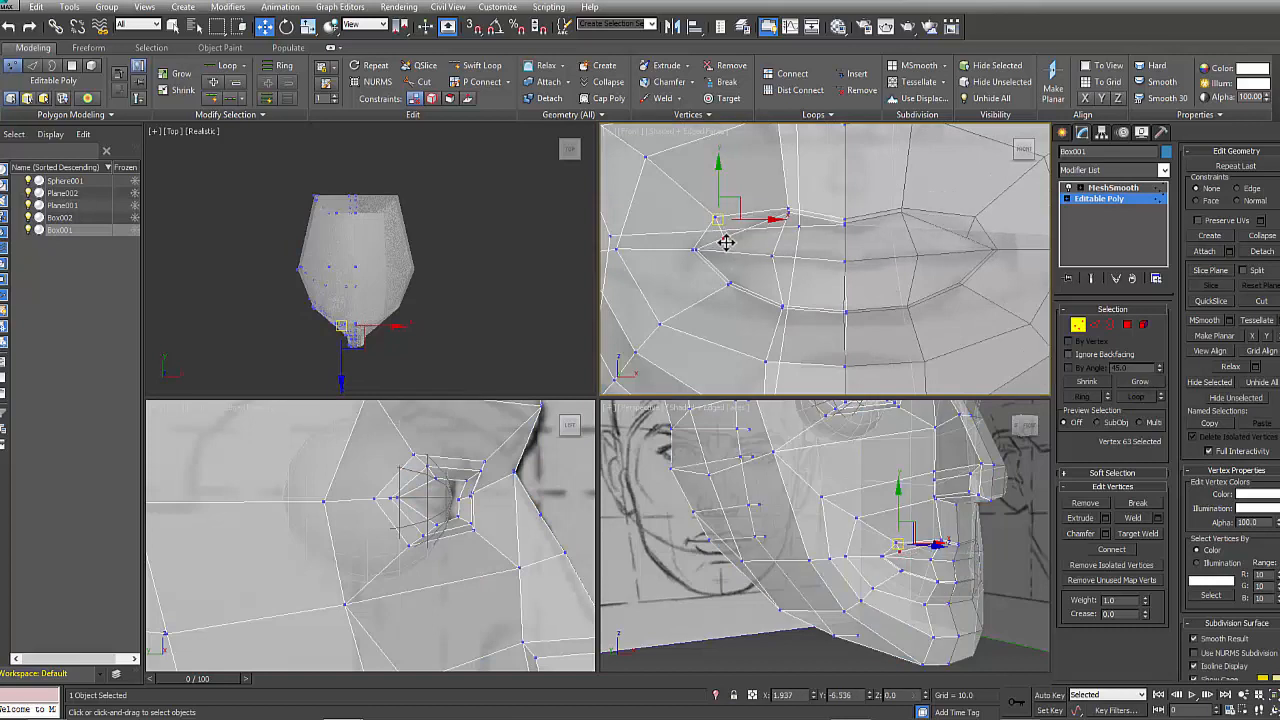
left_click(731, 285)
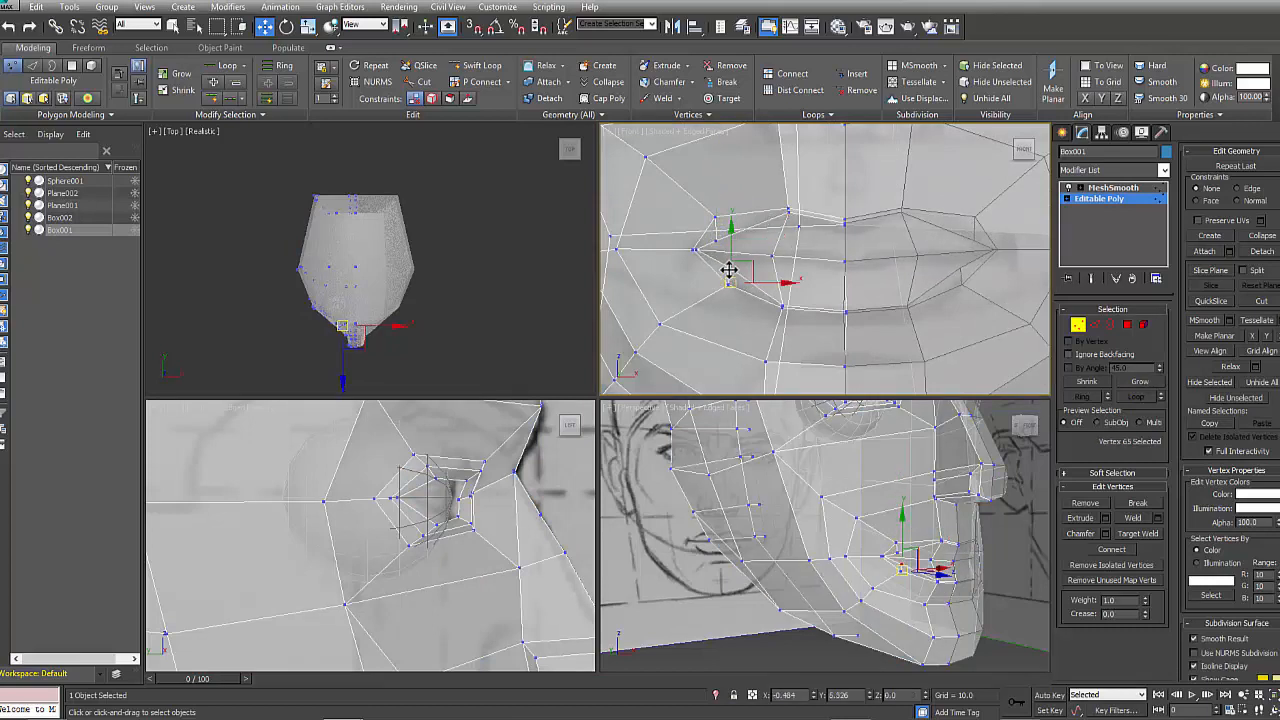
left_click(698, 254)
left_click(716, 241)
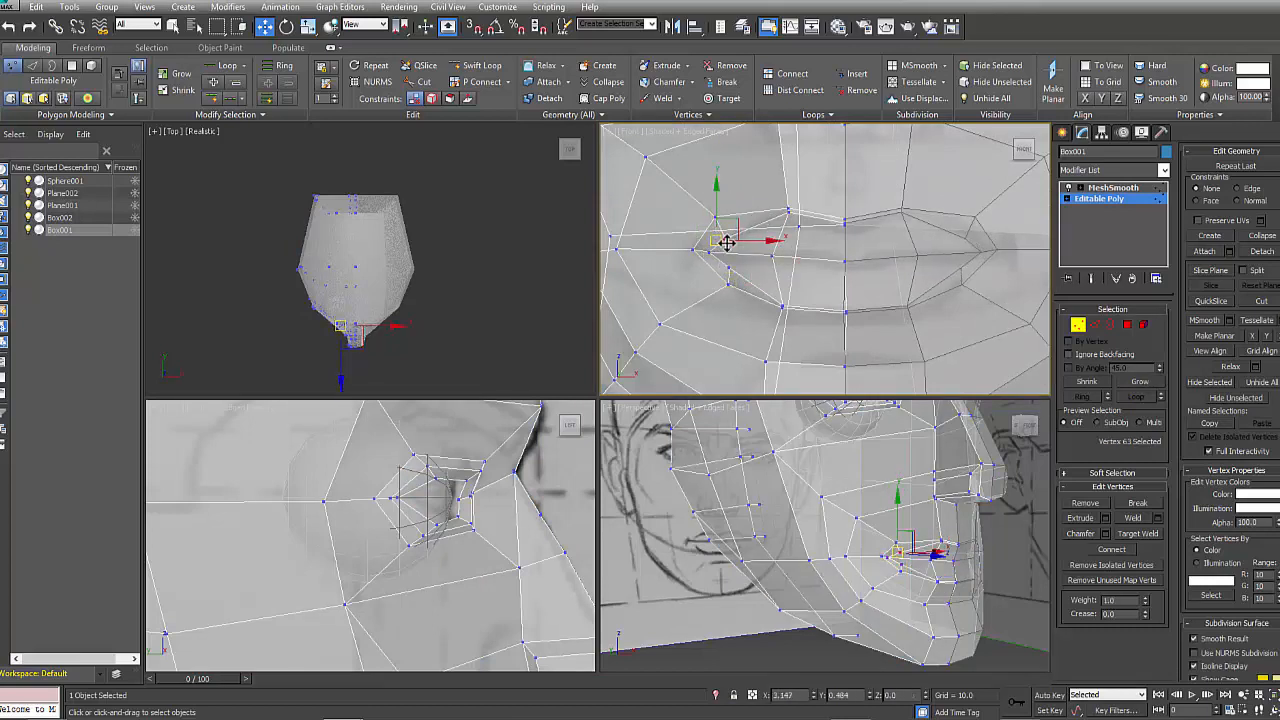
- Move the new loop's vertices at the middle and centreline of both lips inward from the lip outline
left_click(788, 212)
left_click(783, 304)
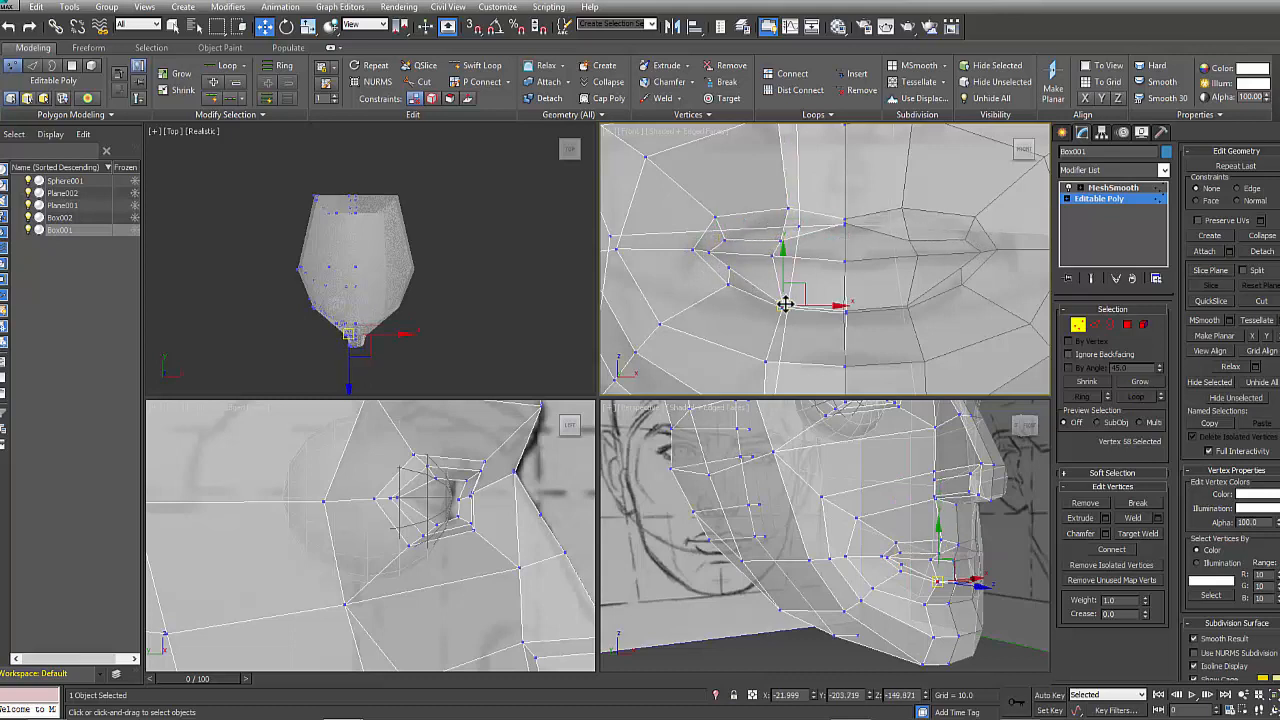
left_click(855, 306)
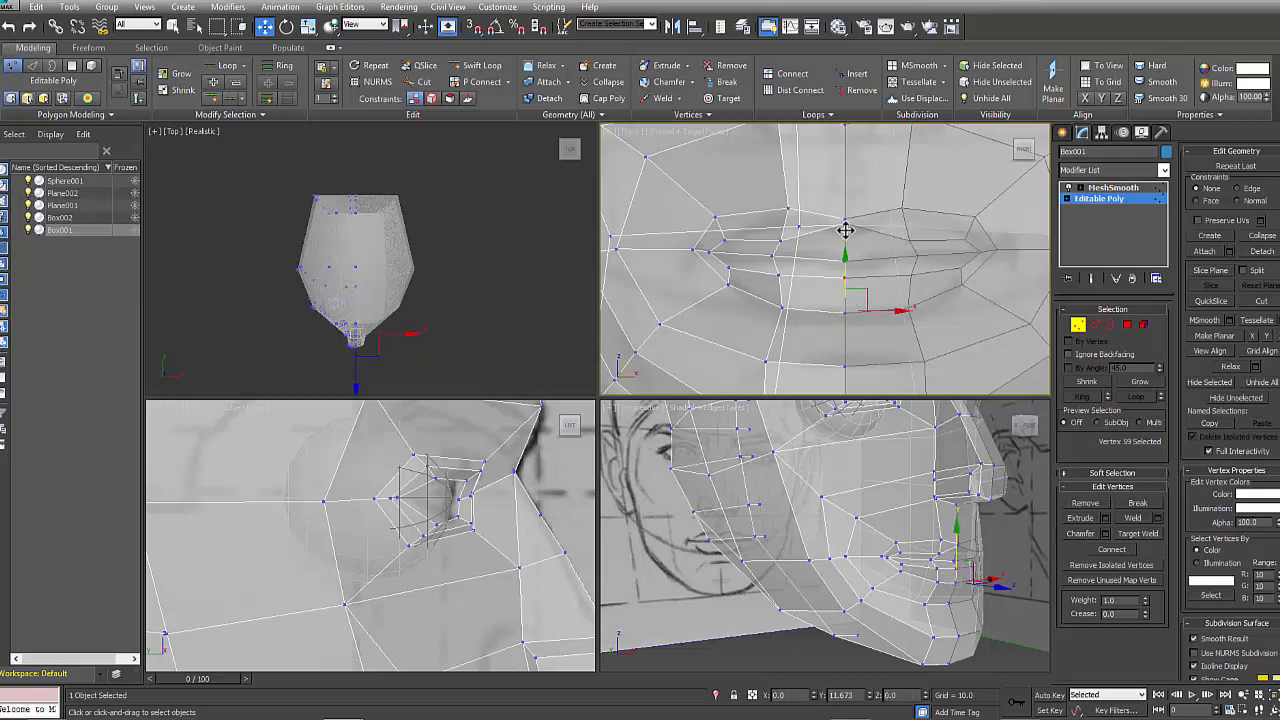
middle_click_drag(926, 563, 900, 460, "alt")
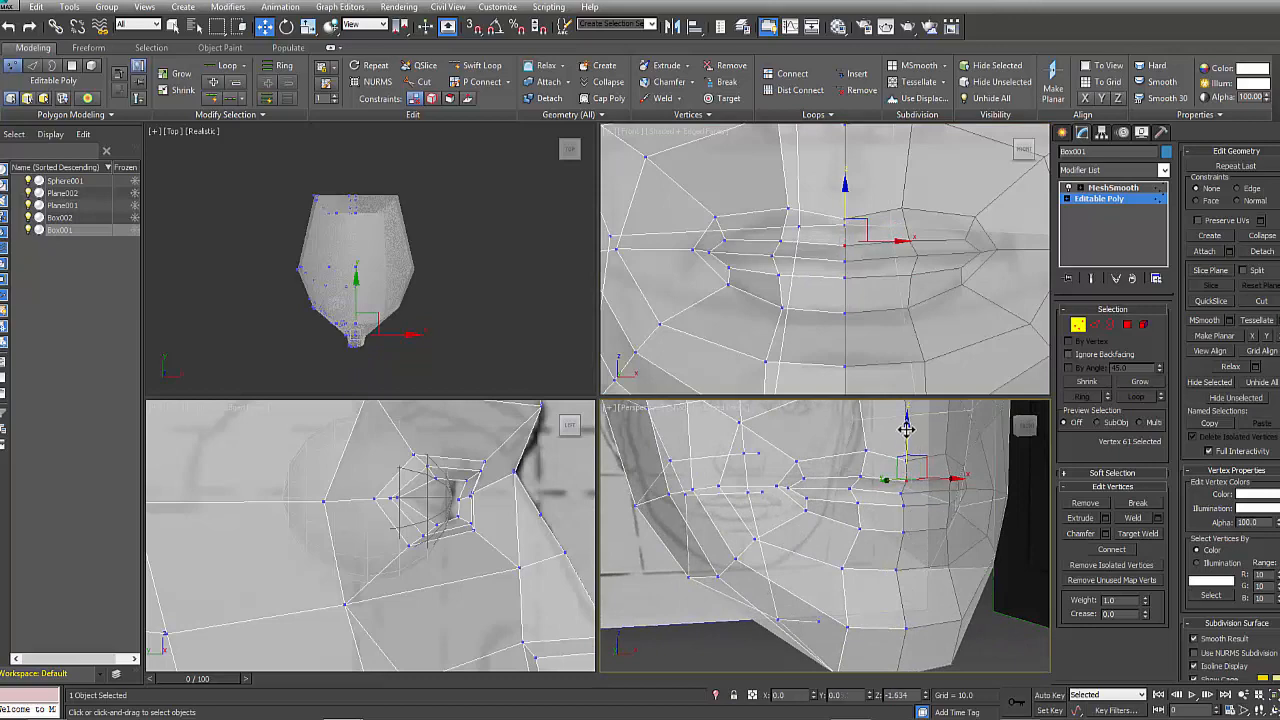
- Pull the inner lip loop's vertices near the mouth corner closer to the line between the lips
left_click(727, 240)
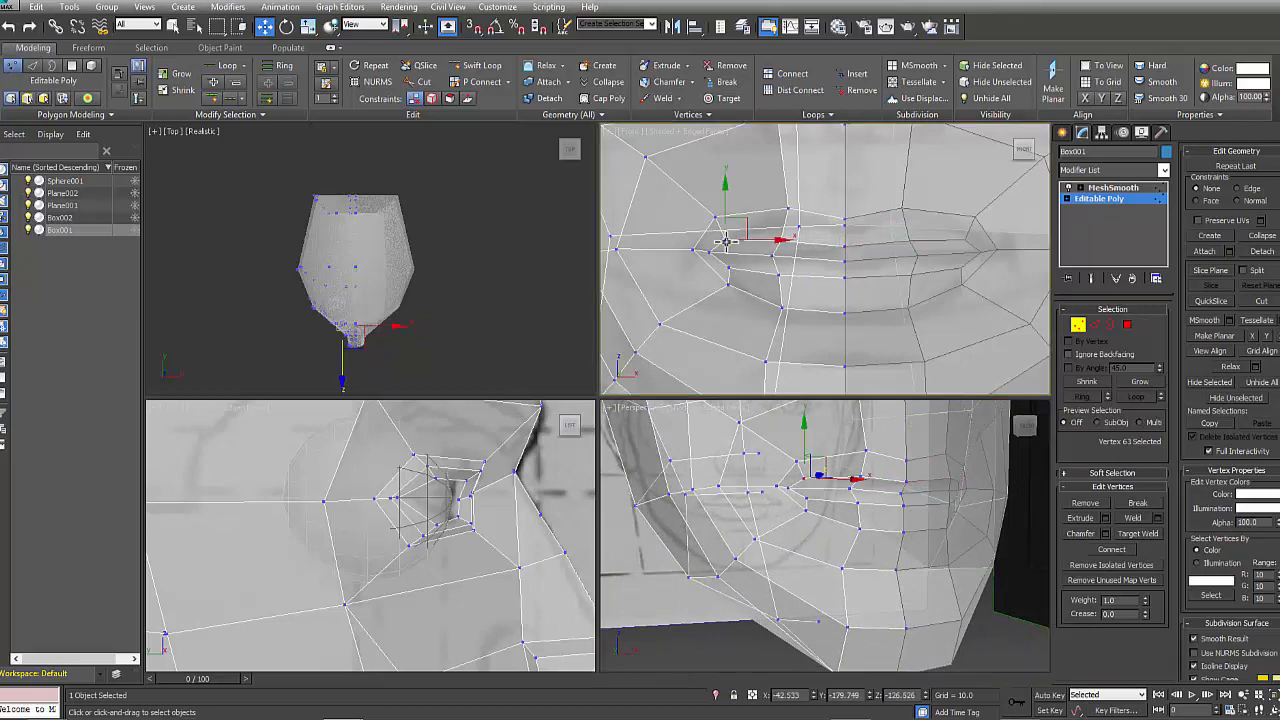
key("alt+x")
middle_click_drag(898, 611, 872, 550, "alt")
key("alt+x")
right_click(788, 295)
left_click(706, 257)
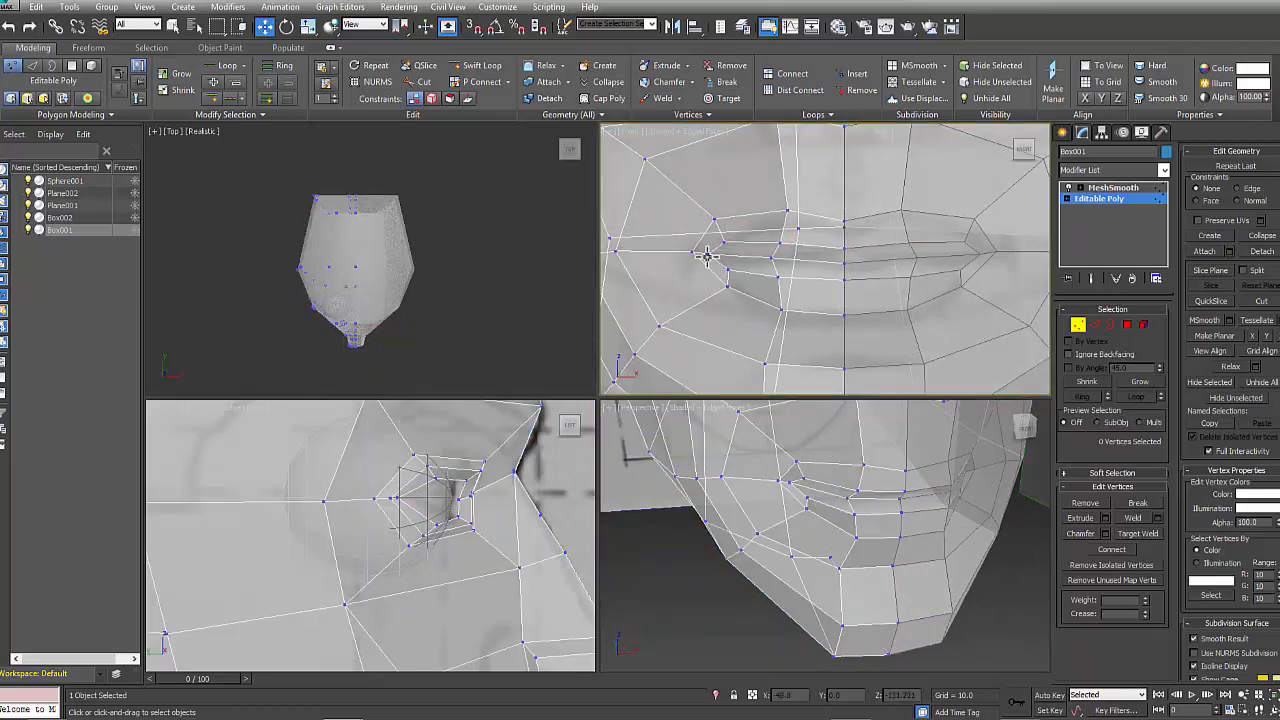
left_click(727, 242)
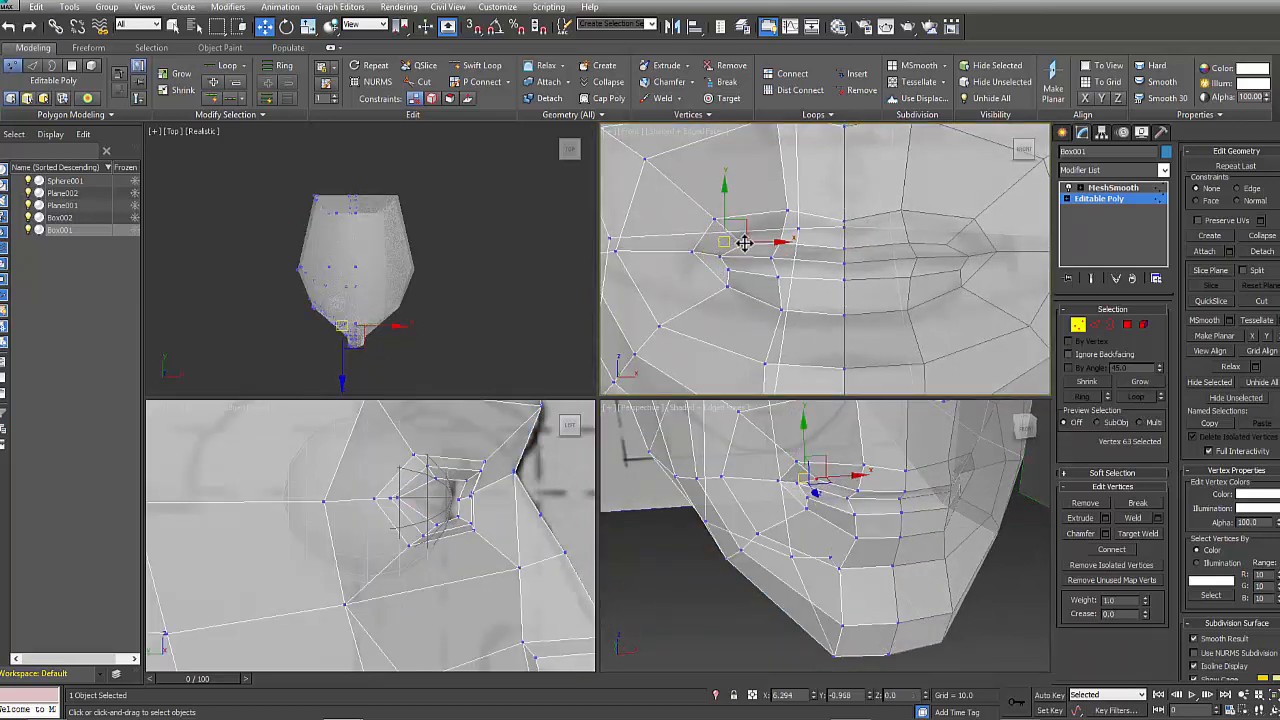
left_click(729, 273)
left_click_drag(744, 243, 754, 267)
- Reposition the inner lip vertices at the middle and centreline to tighten the line where the lips meet
left_click(773, 260)
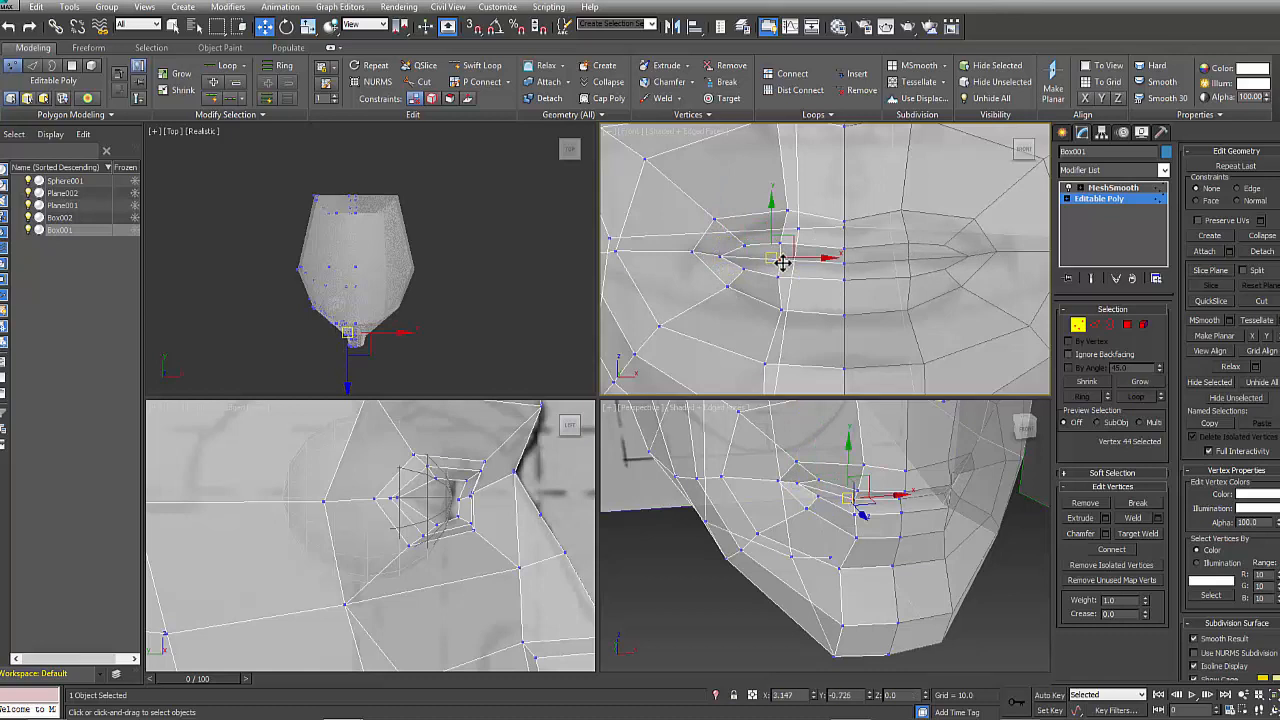
left_click(805, 252)
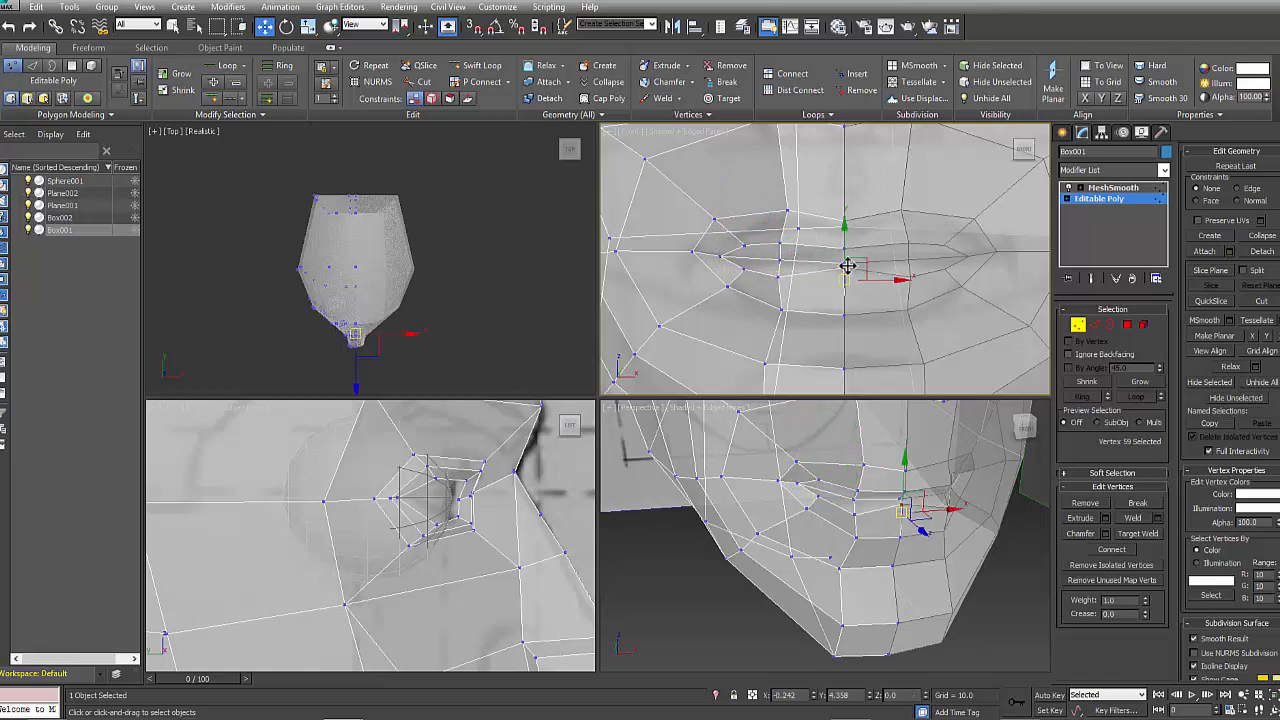
left_click(843, 247)
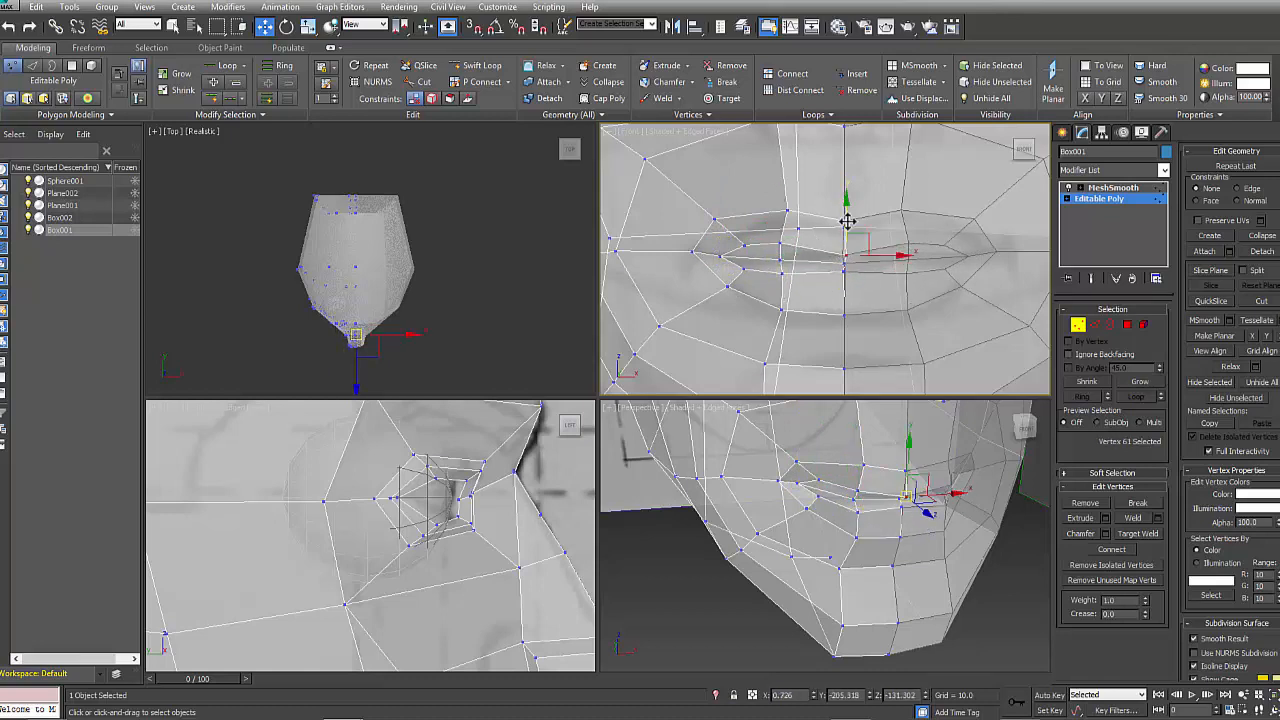
left_click(845, 272)
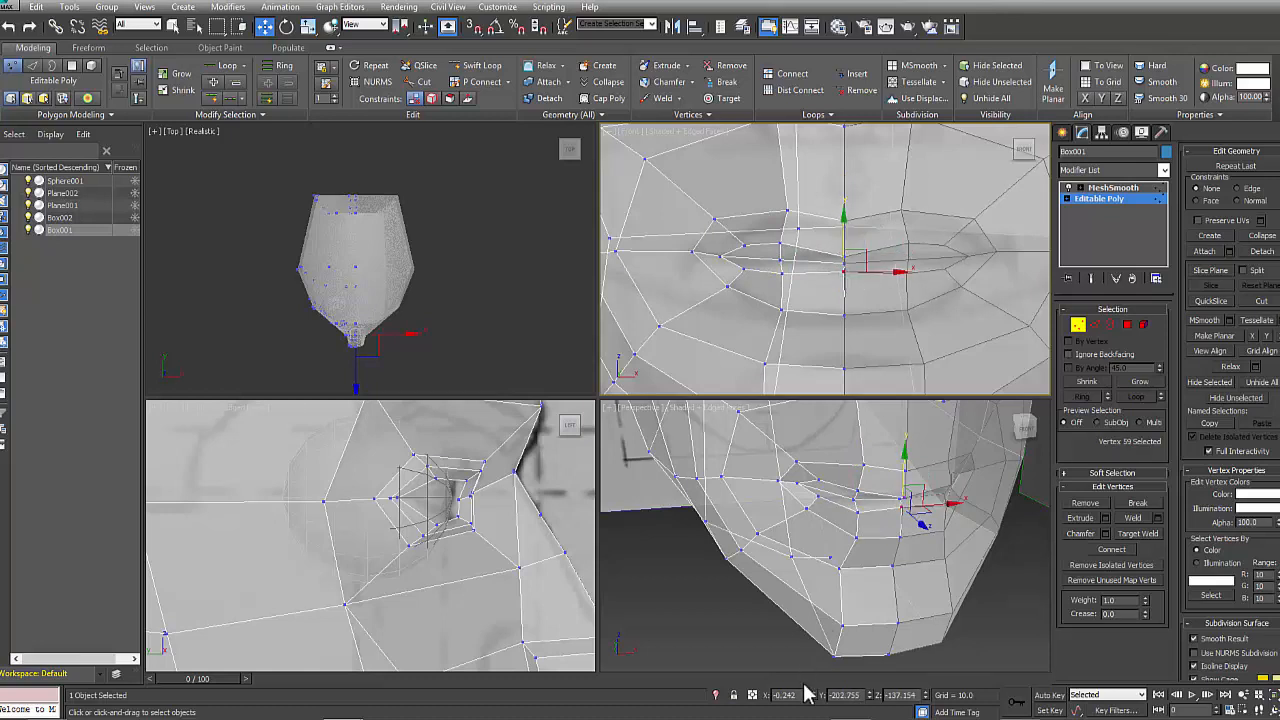
- Shift the upper and lower inner lip vertices vertically in the front view to follow the drawn mouth line
left_click(780, 243)
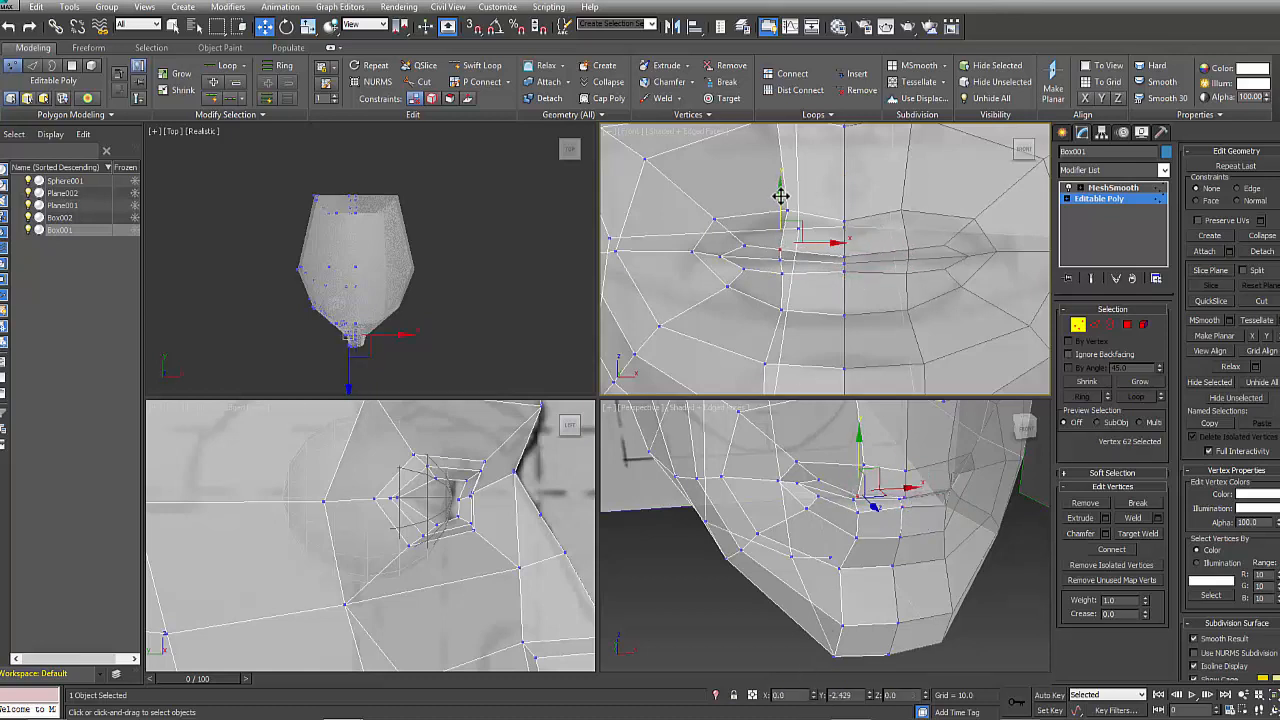
left_click(745, 244)
left_click(781, 266)
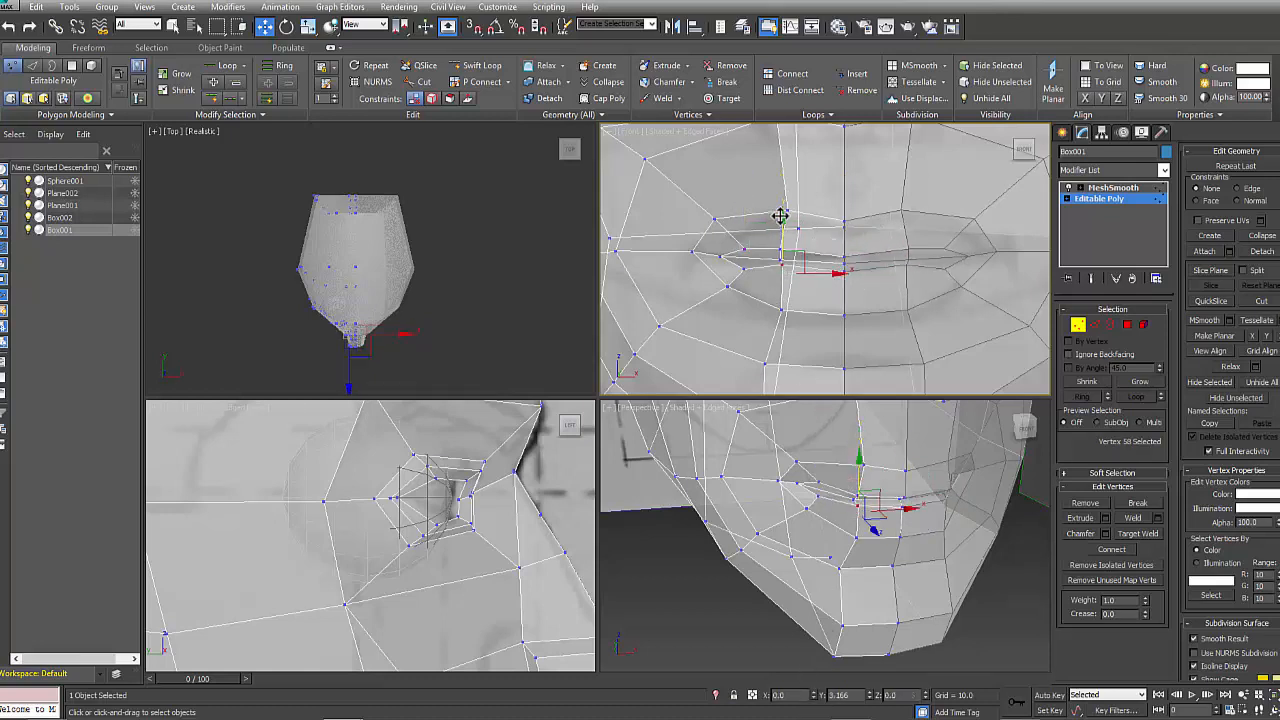
left_click(845, 271)
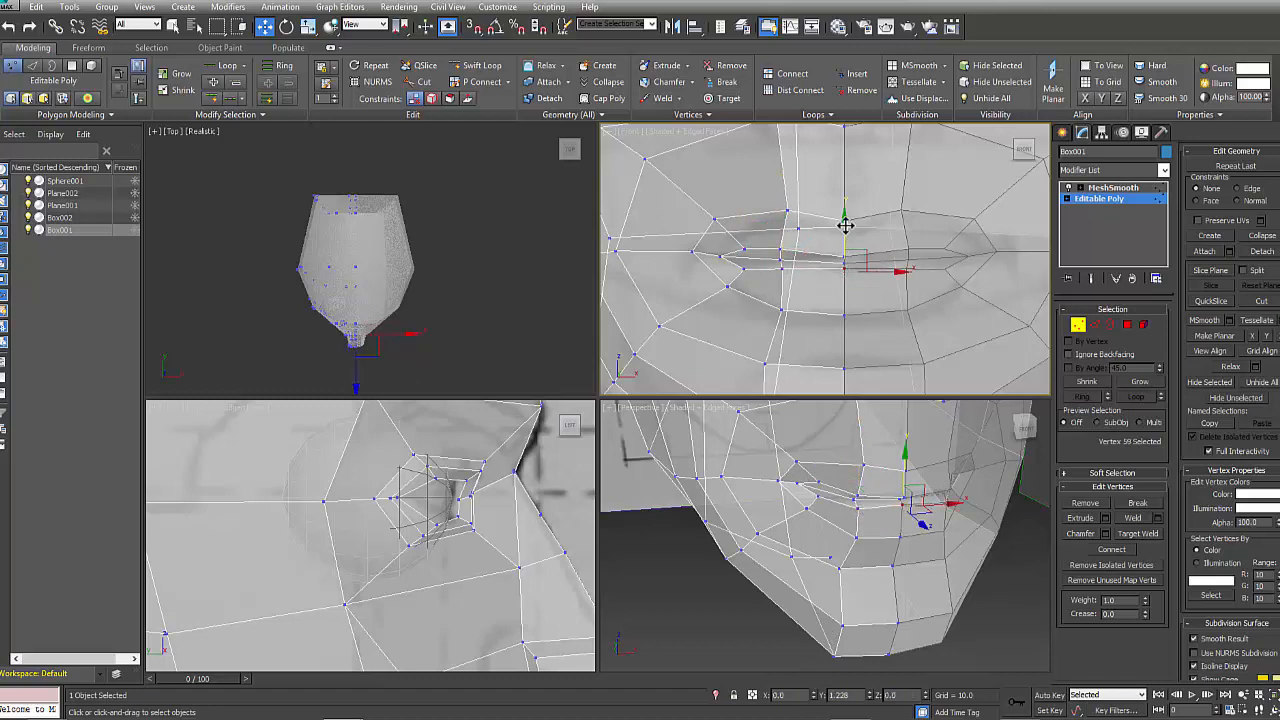
- Reposition the mouth-corner and adjacent inner lip vertices in the side view to match the profile drawing
middle_click_drag(916, 489, 897, 591, "alt")
key("alt+x")
left_click(789, 510)
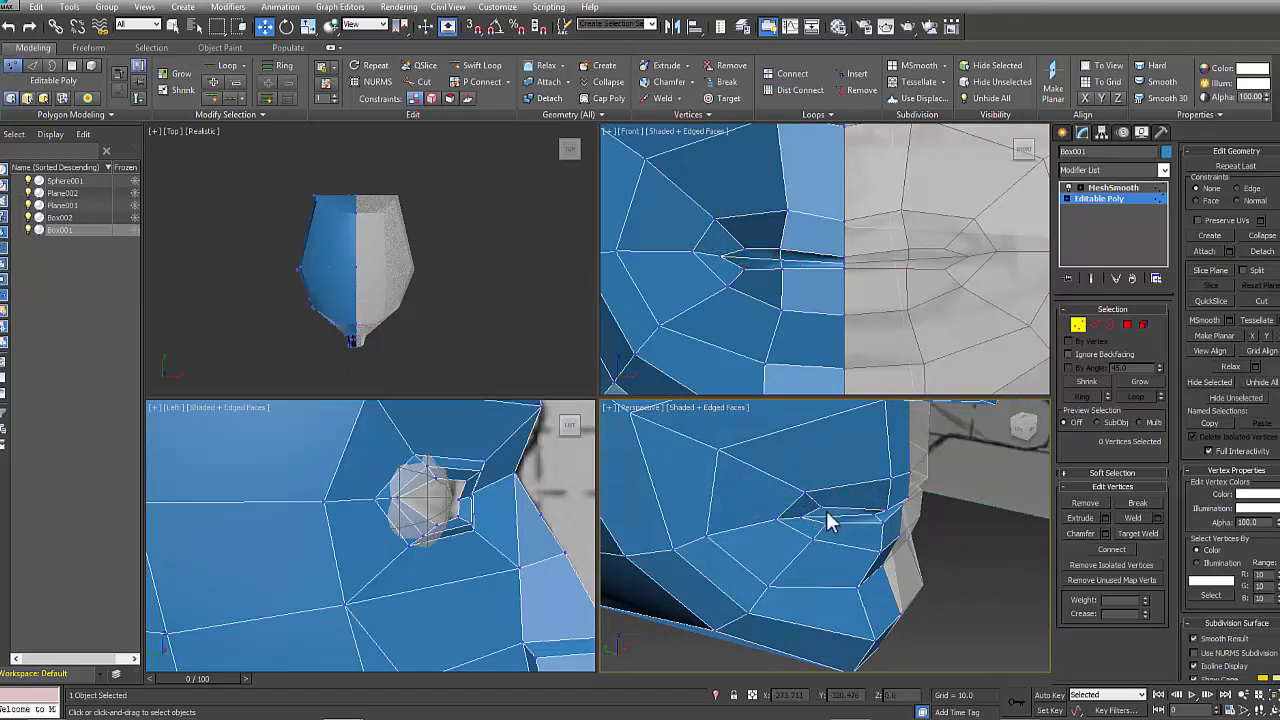
left_click_drag(793, 504, 798, 506)
middle_click_drag(482, 560, 497, 455)
key("alt+x")
middle_click_drag(497, 655, 482, 566)
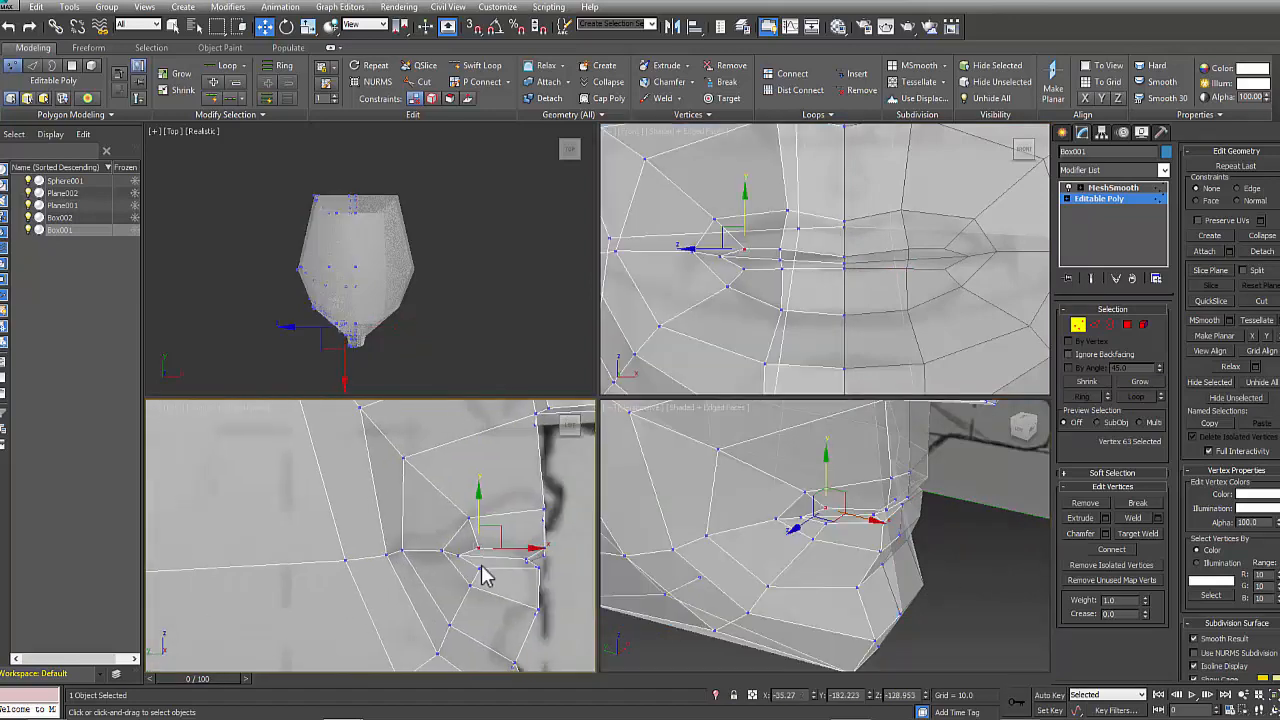
left_click_drag(478, 572, 432, 546)
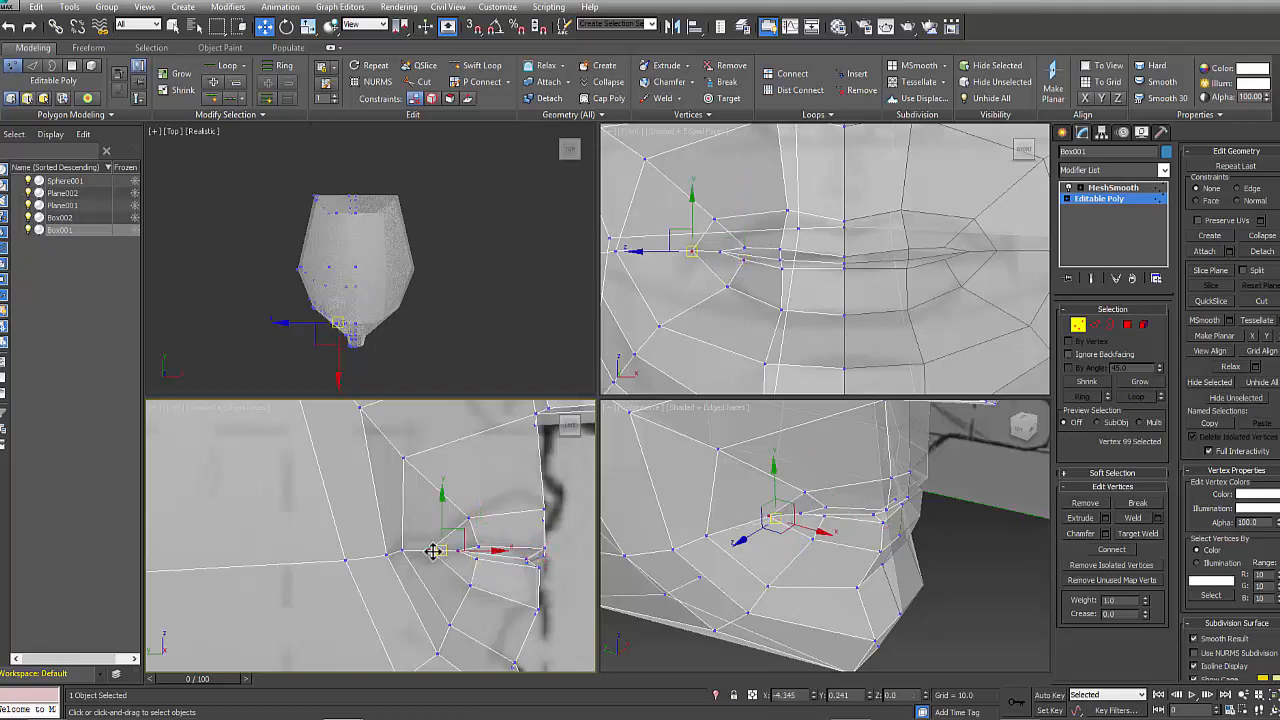
- Align the upper lip, lower lip and chin vertices with the profile drawing in the side view
left_click(549, 500)
left_click_drag(557, 495, 541, 498)
left_click(532, 615)
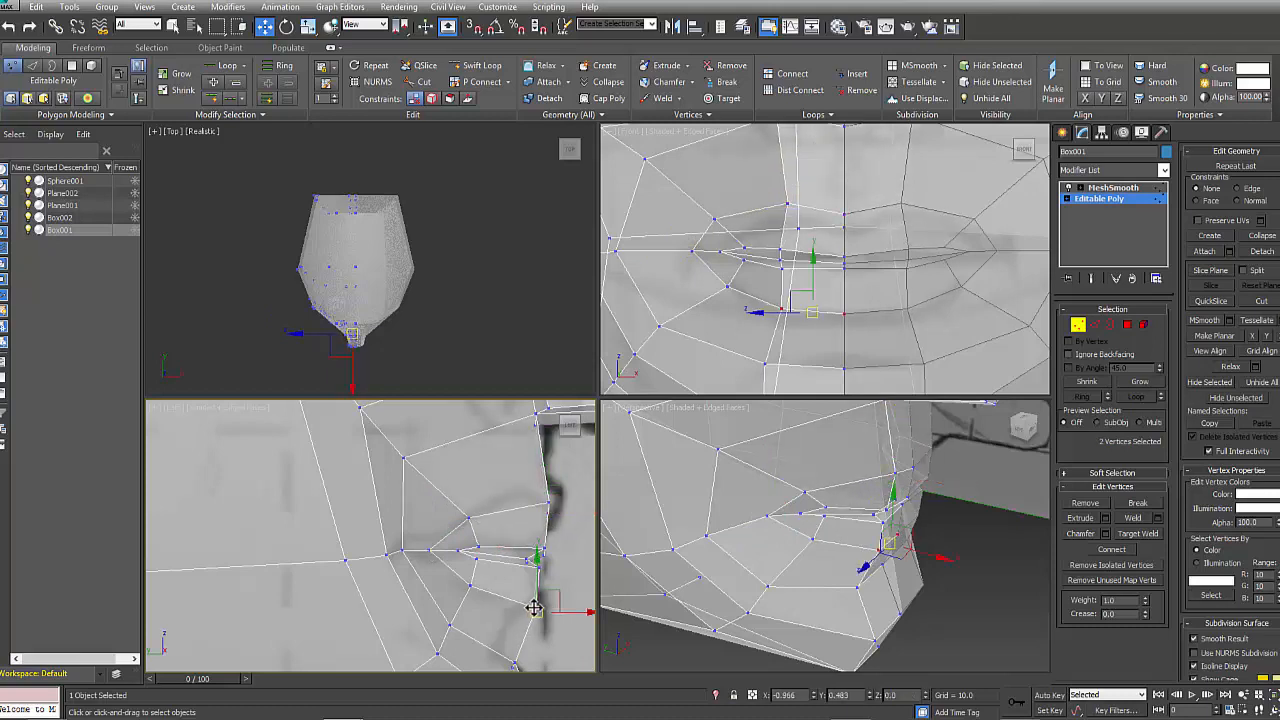
middle_click_drag(543, 650, 545, 543)
left_click_drag(509, 582, 530, 541)
left_click_drag(519, 566, 517, 548)
left_click(568, 572)
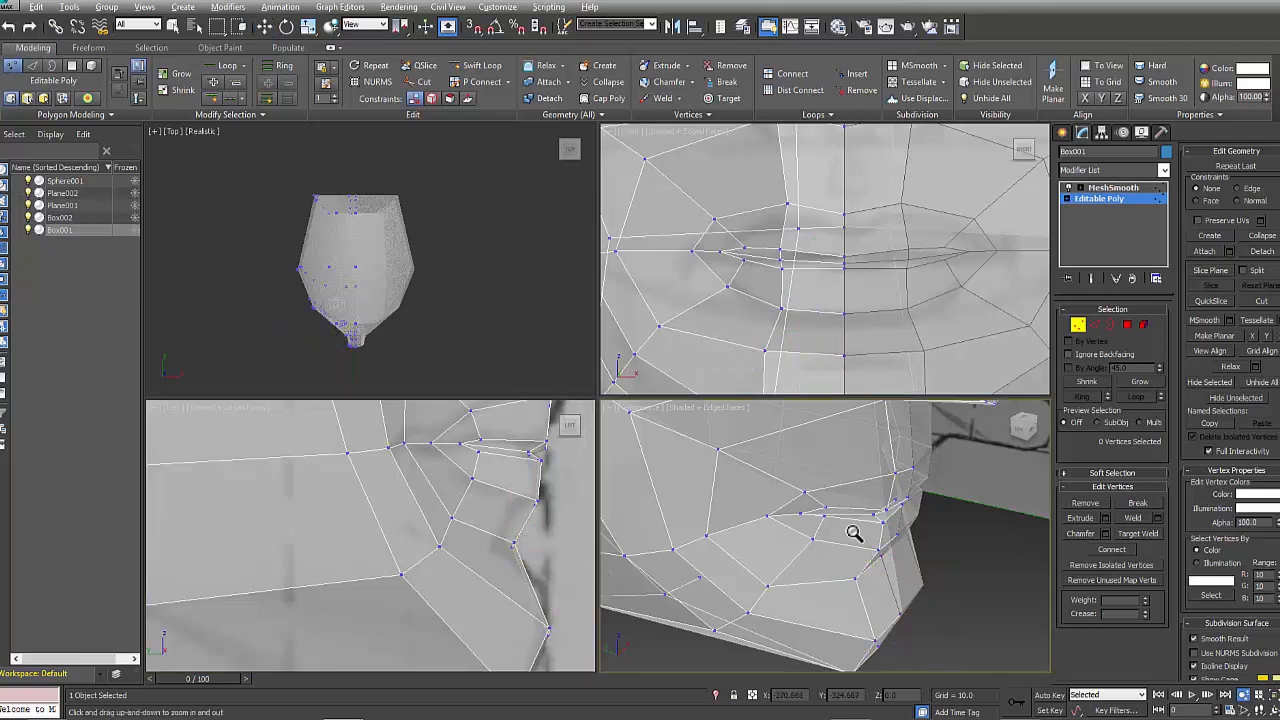
- Make the head opaque and delete the three polygons between the lips to open the mouth
key("alt+x")
middle_click_drag(911, 589, 894, 563, "alt")
scroll(894, 563, "down", 2)
key("alt+w")
left_click(1127, 325)
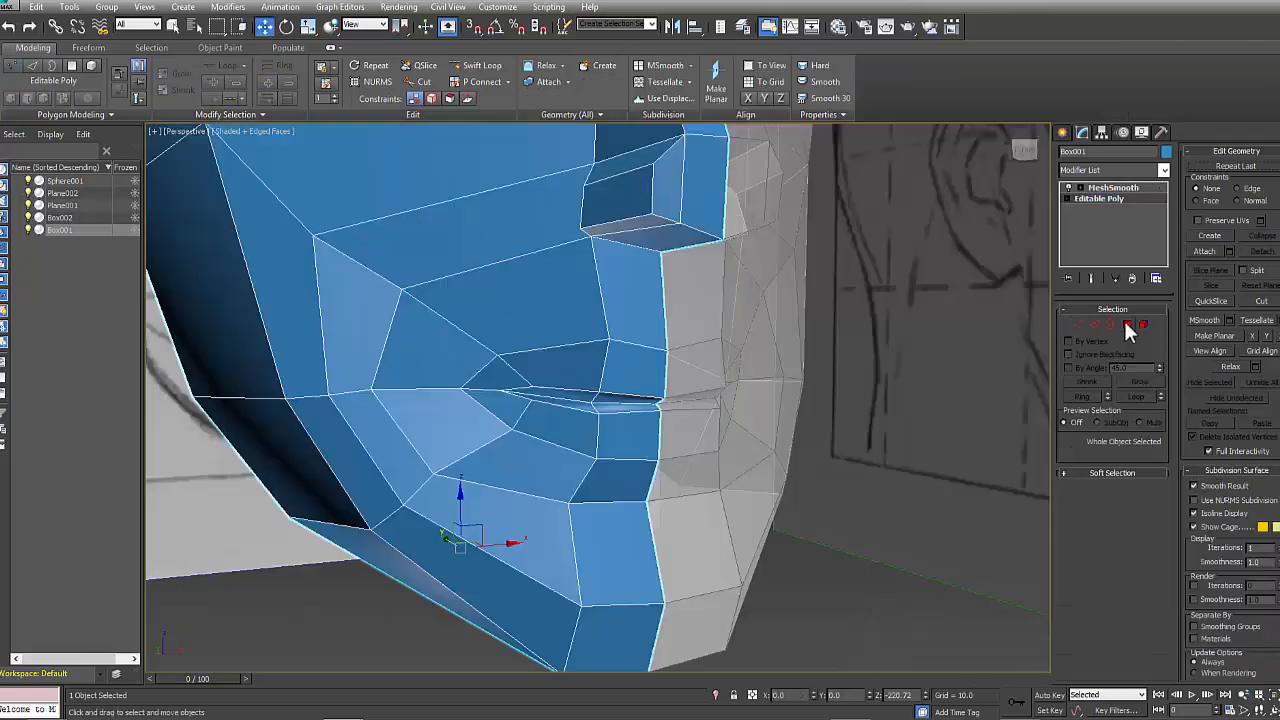
left_click(618, 378)
left_click(614, 397)
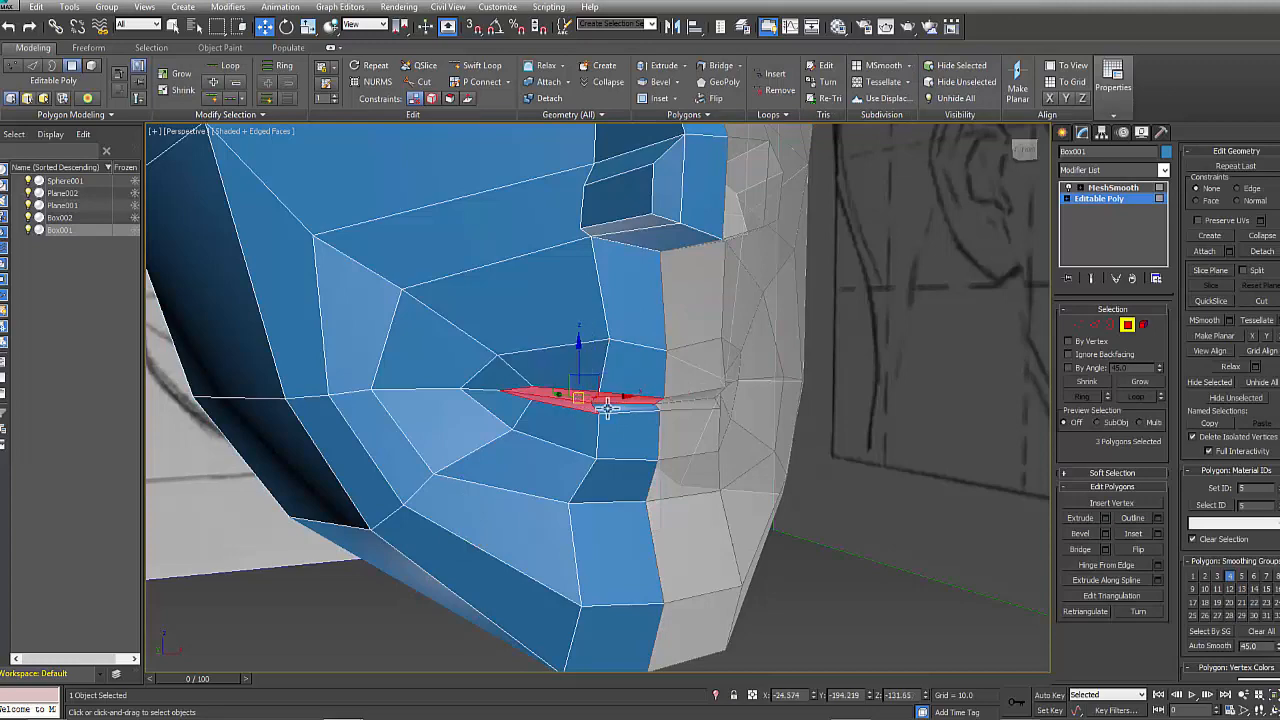
key("Delete")
scroll(710, 424, "down", 5)
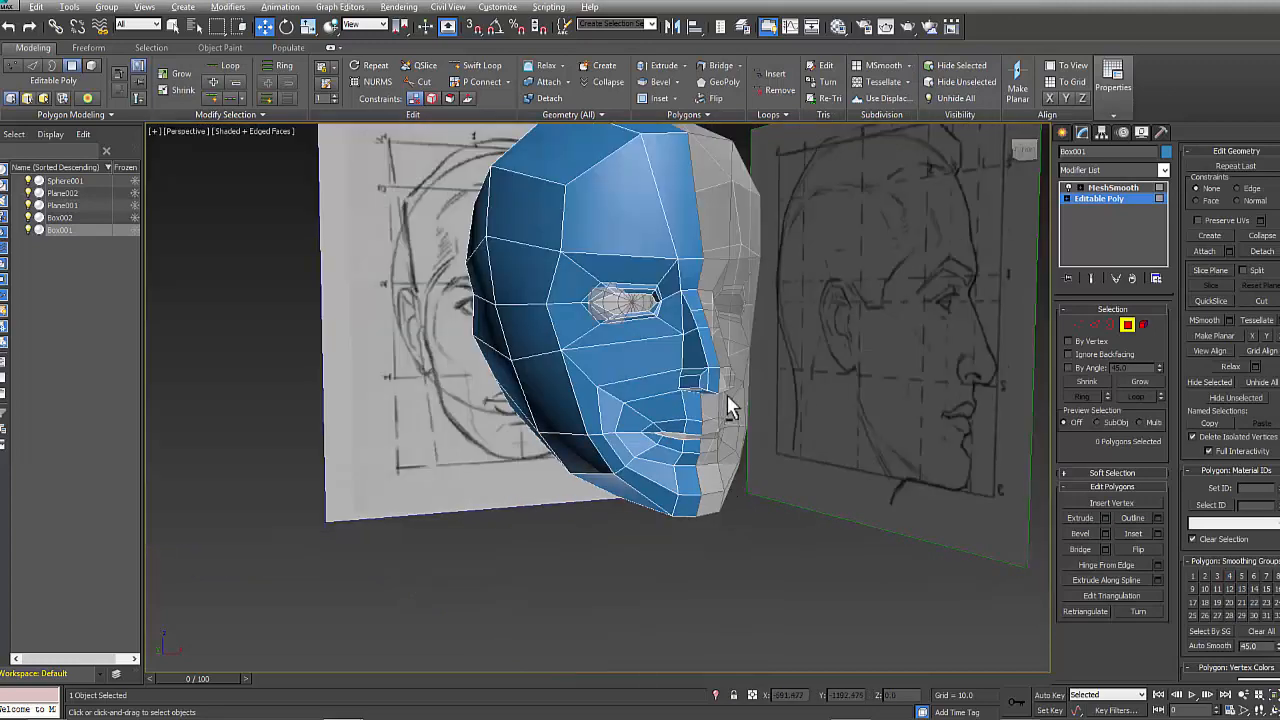
- Insert an edge loop around the lips, close to the mouth opening, with Swift Loop
scroll(724, 312, "up", 2)
key("alt+w")
right_click(864, 329)
scroll(864, 329, "up", 3)
scroll(449, 529, "up", 3)
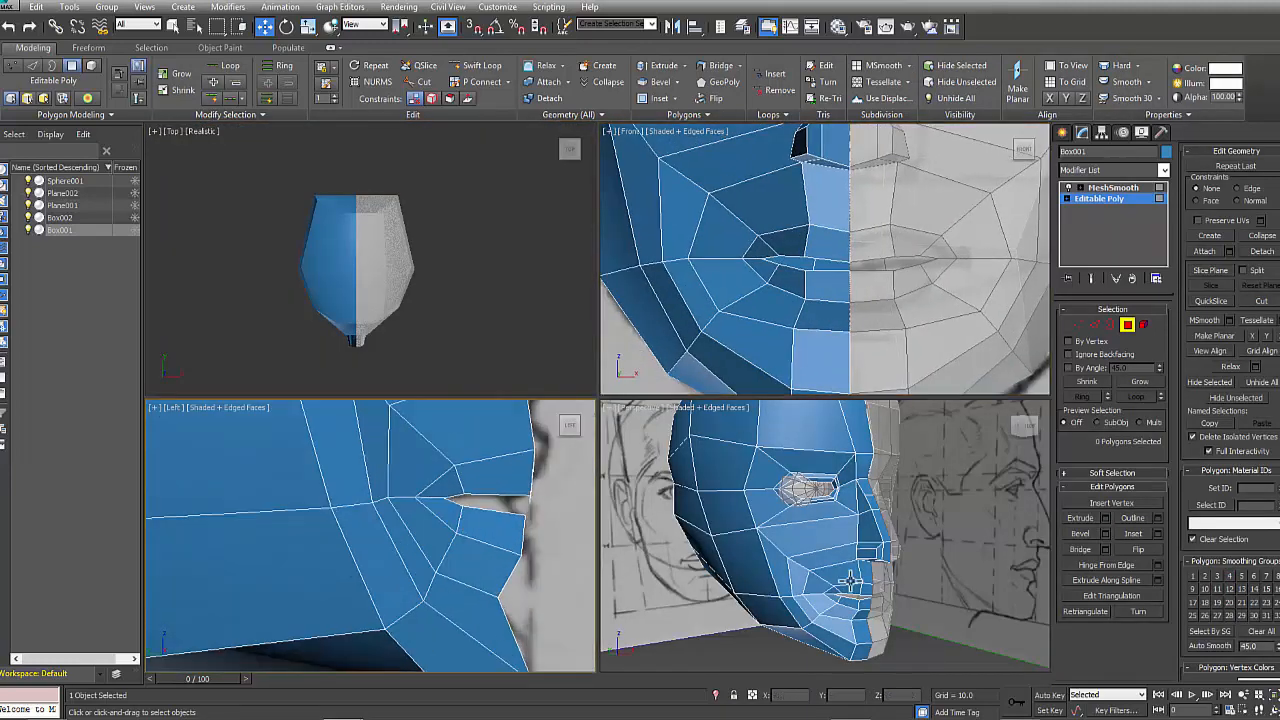
scroll(920, 560, "up", 4)
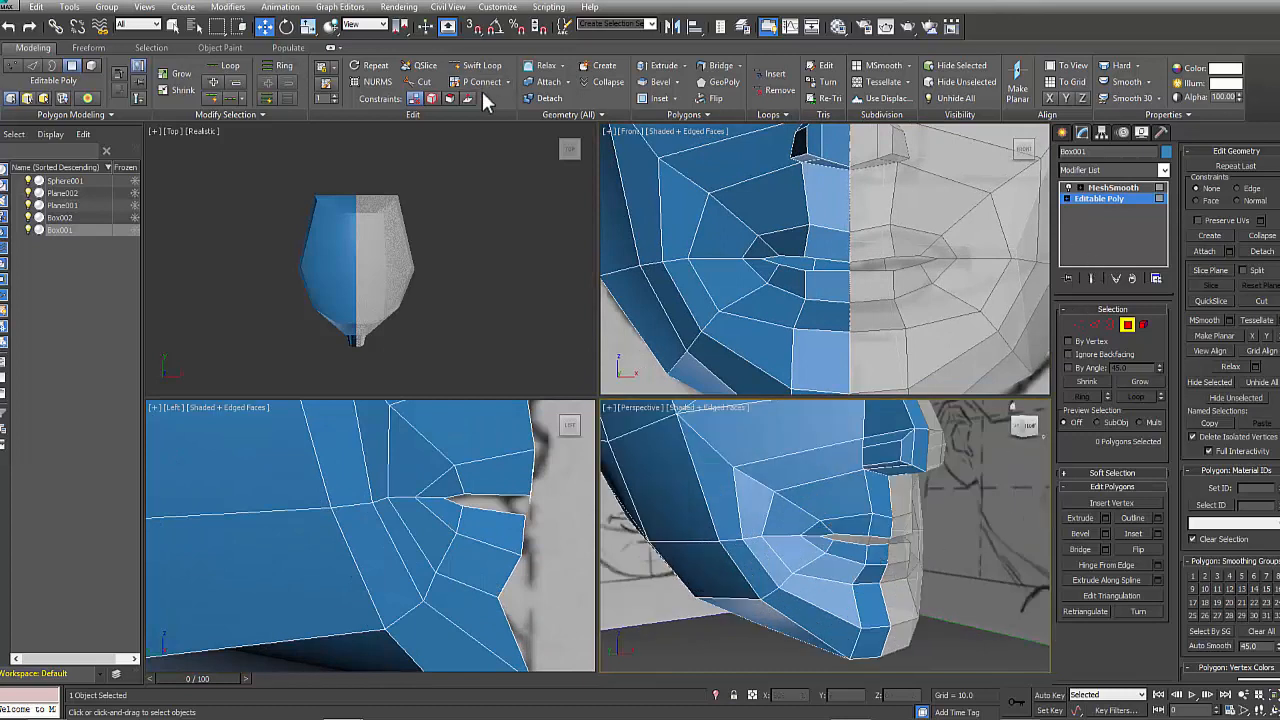
left_click(477, 65)
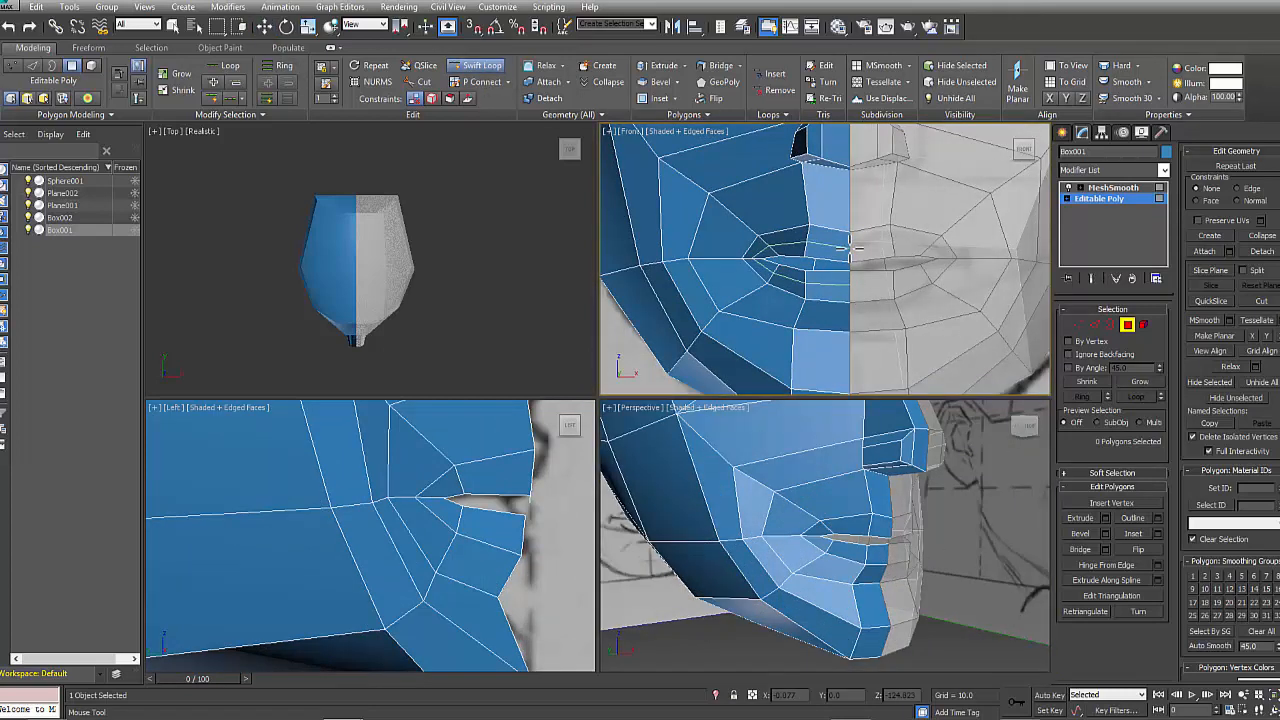
- Move the six edges of the new lip loop forward in the side view to give the lips volume
left_click(1094, 325)
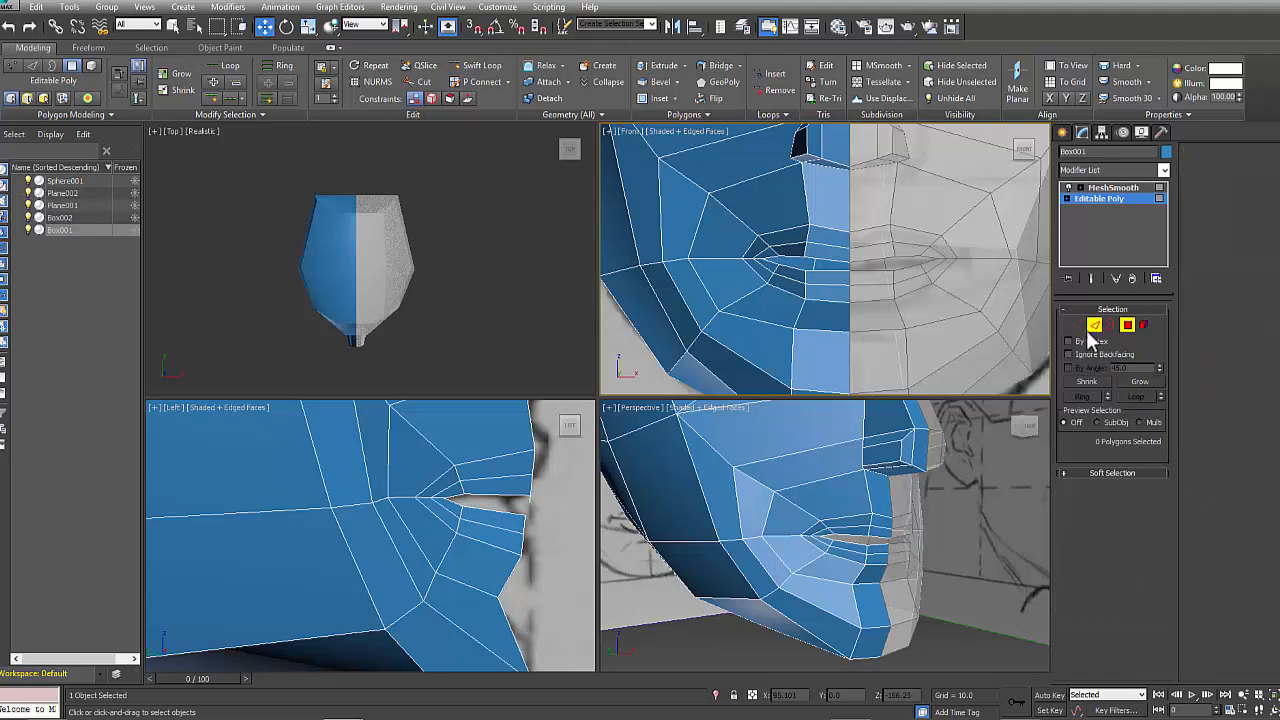
right_click(548, 528)
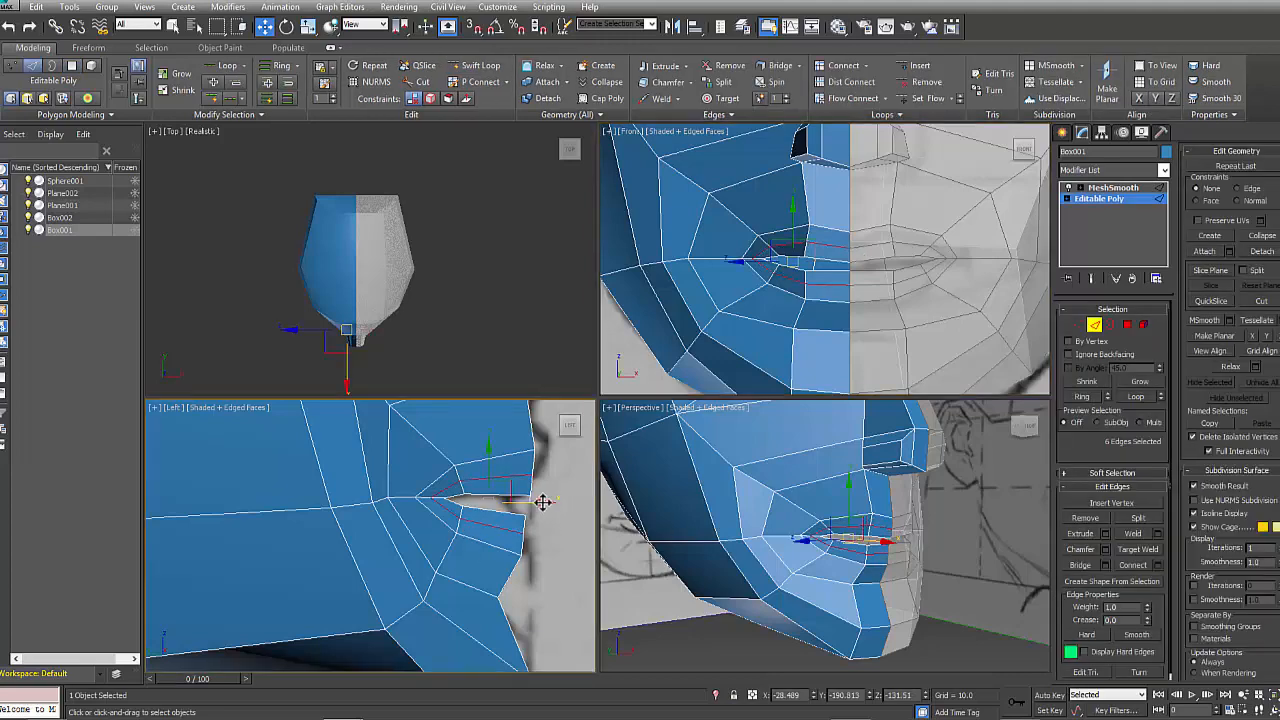
left_click_drag(542, 502, 552, 503)
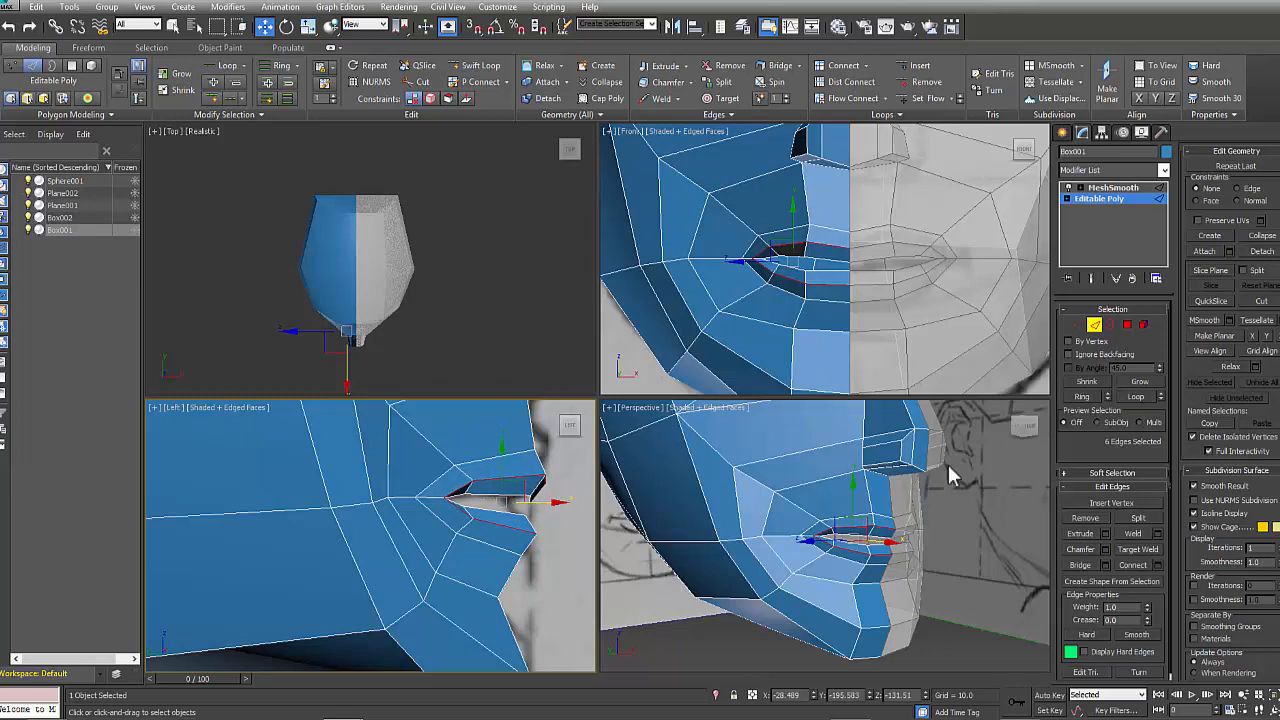
middle_click_drag(938, 598, 931, 624, "alt")
scroll(932, 530, "up", 4)
scroll(932, 530, "down", 1)
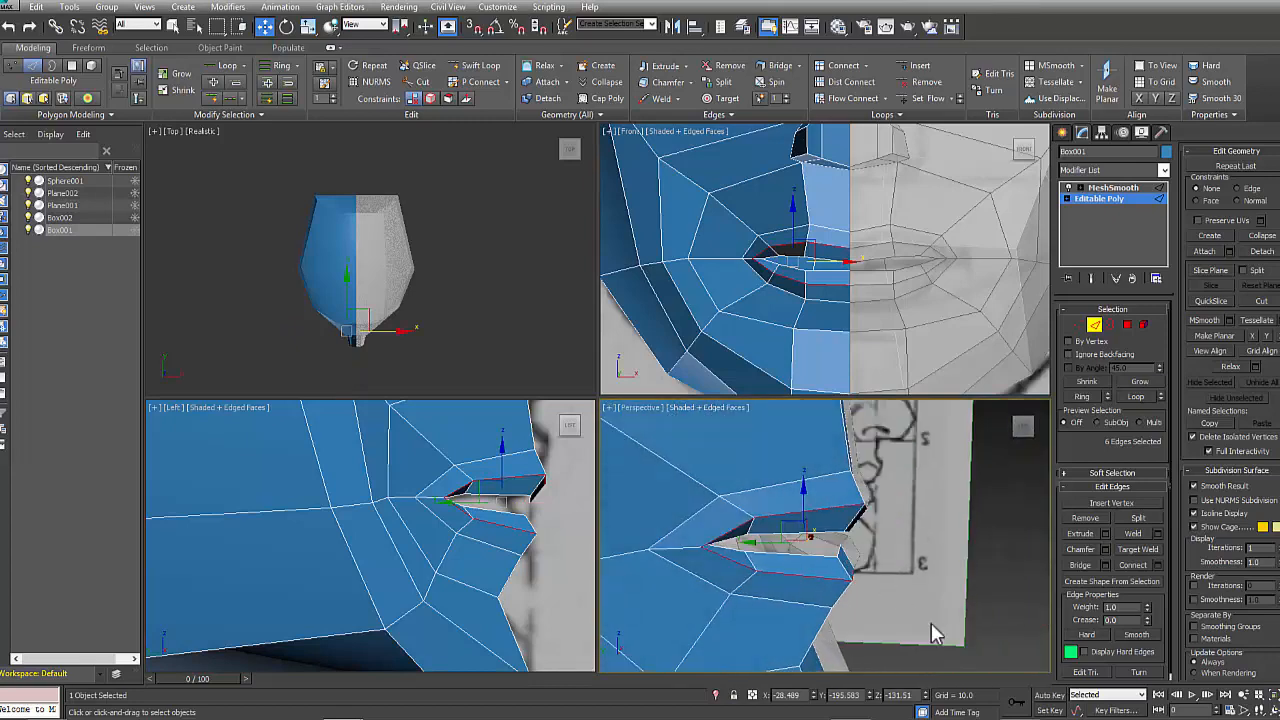
- Examine the smoothed face and lips in perspective and against the profile drawing
left_click(931, 634)
scroll(840, 545, "down", 5)
middle_click_drag(881, 565, 797, 530, "alt")
scroll(797, 530, "up", 2)
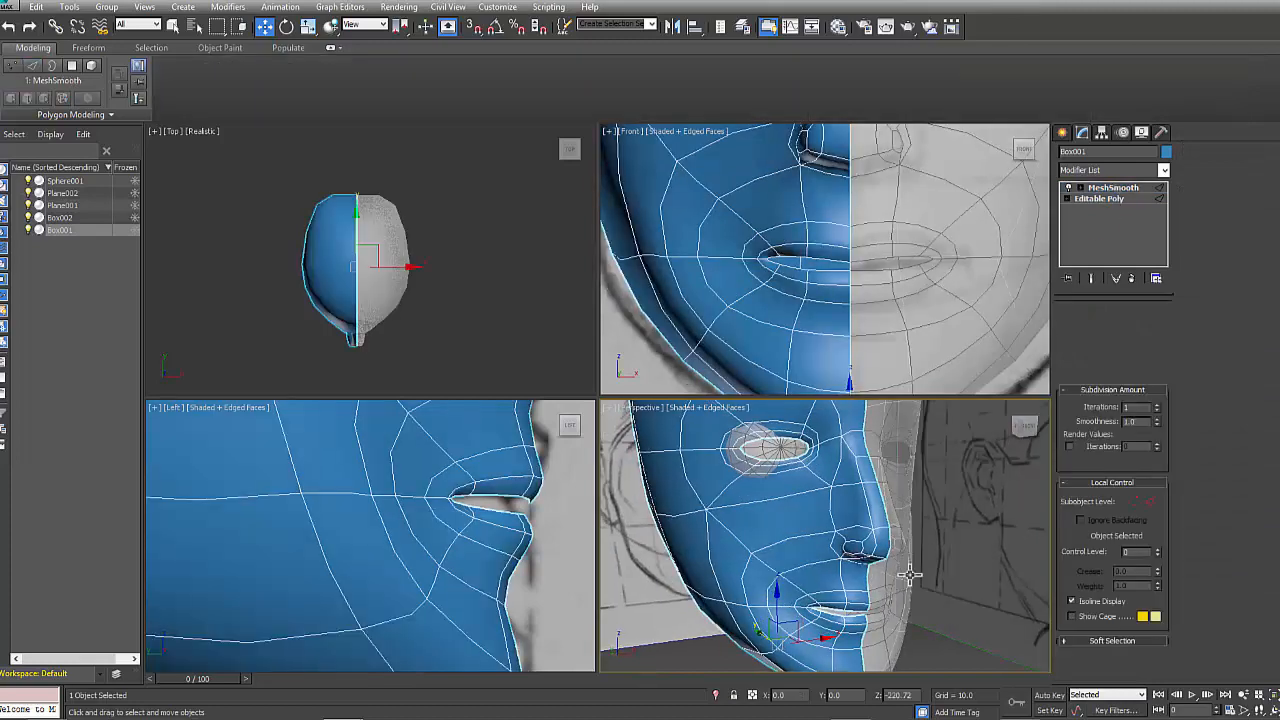
middle_click_drag(958, 572, 891, 540)
middle_click_drag(495, 467, 495, 540)
scroll(495, 540, "down", 5)
mouse_move(496, 489)
middle_mouse_down()
mouse_move(503, 571)
mouse_move(505, 509)
middle_mouse_up()
left_click(880, 500)
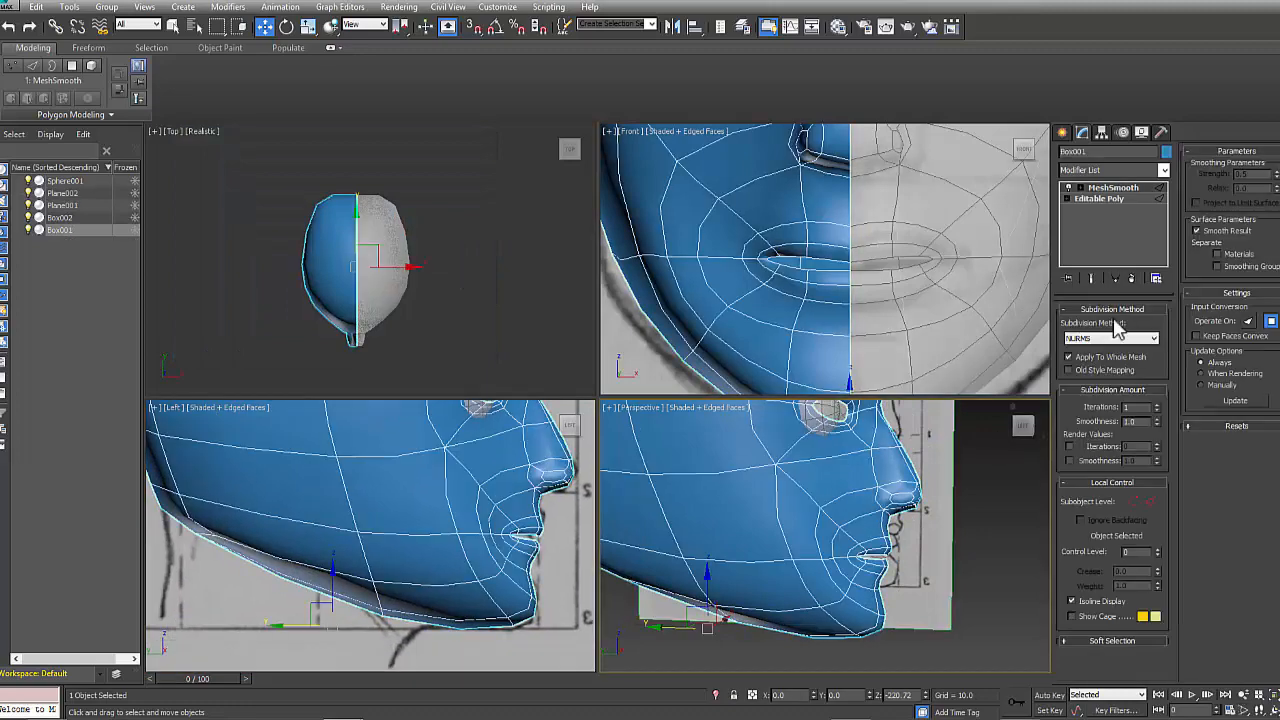
- Return to the Editable Poly vertices and adjust the cheek vertex beside the mouth corner
left_click(1098, 198)
key("2")
left_click(1077, 325)
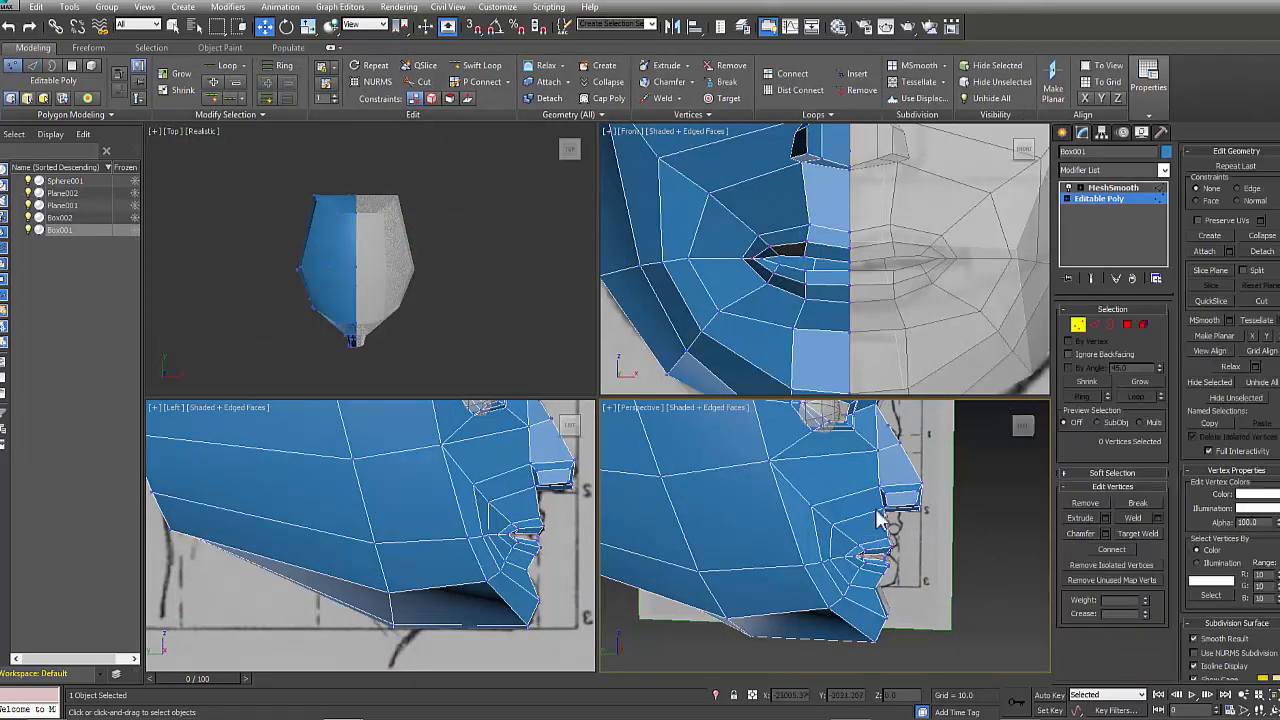
middle_click_drag(878, 514, 770, 512, "alt")
middle_click_drag(810, 328, 874, 300)
scroll(870, 298, "down", 3)
middle_click_drag(757, 277, 750, 326)
left_click(772, 314)
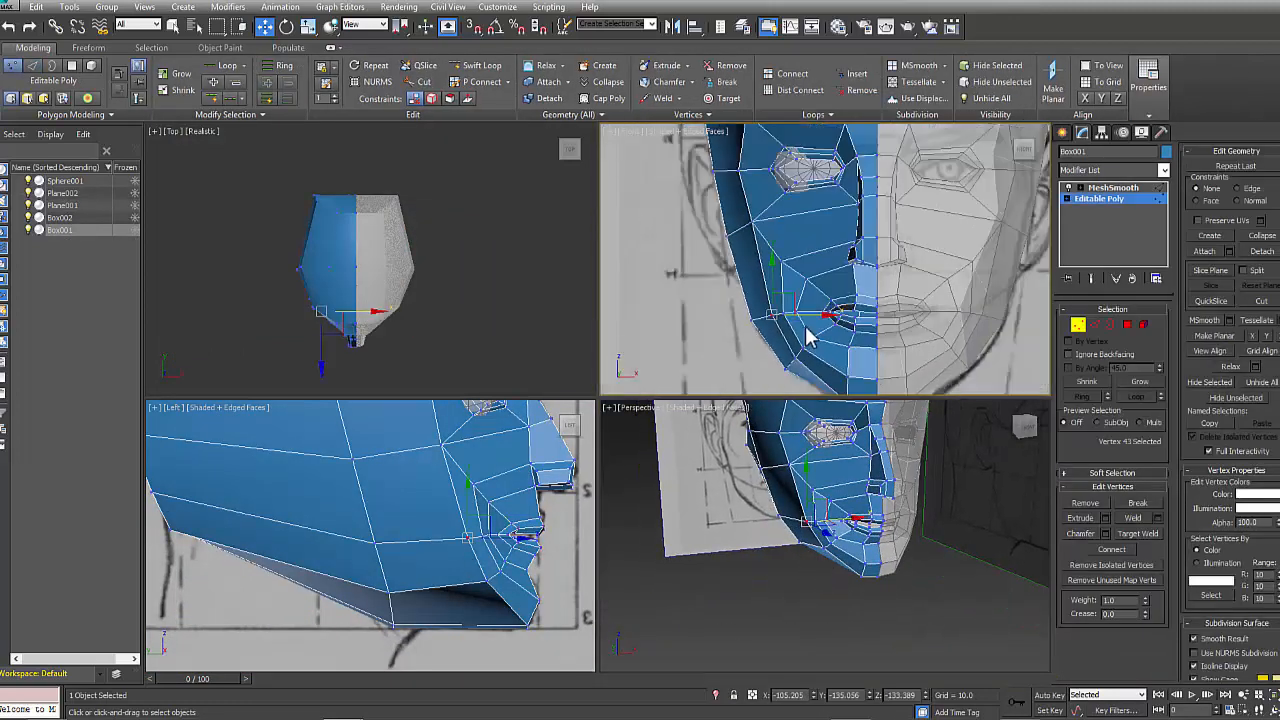
middle_click_drag(882, 545, 928, 507, "alt")
left_click(872, 525)
middle_click_drag(928, 507, 900, 516, "alt")
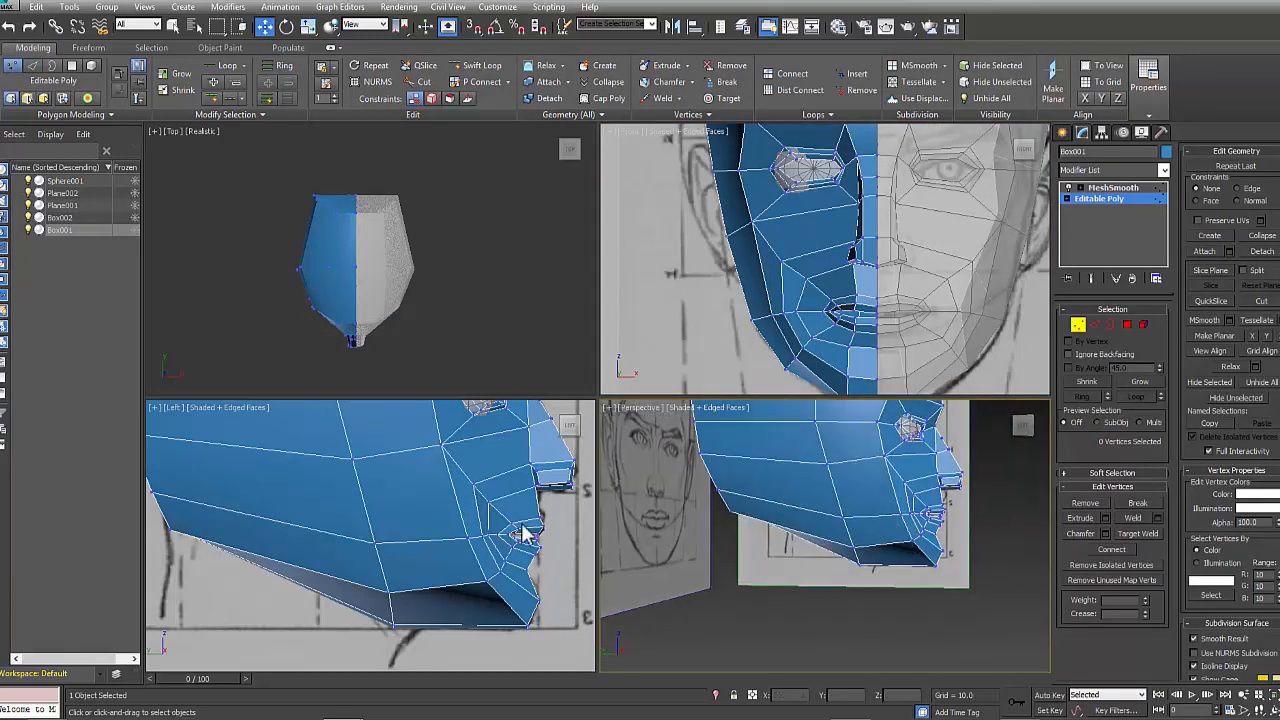
- Reposition the lower cheek and jaw vertices in the side and front views to even out the surrounding polygons
left_click(466, 538)
left_click(486, 581)
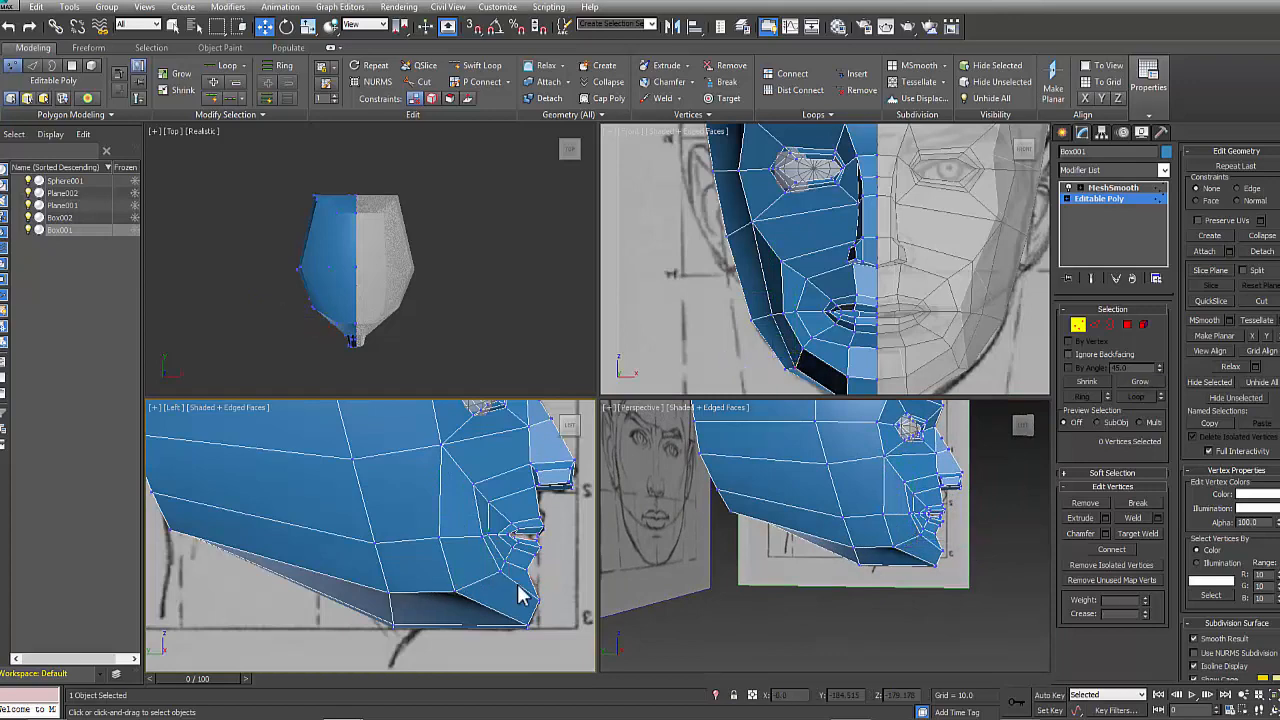
left_click(483, 535)
left_click_drag(466, 538, 449, 541)
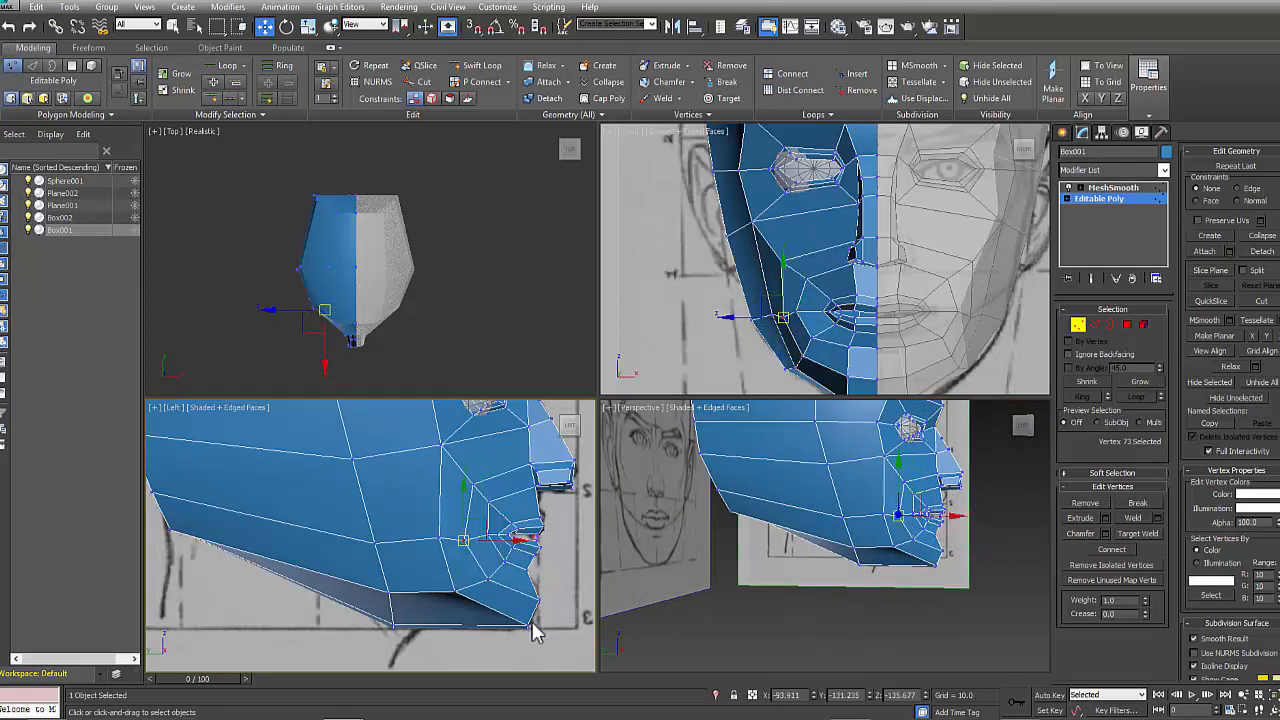
middle_click_drag(955, 508, 880, 520, "alt")
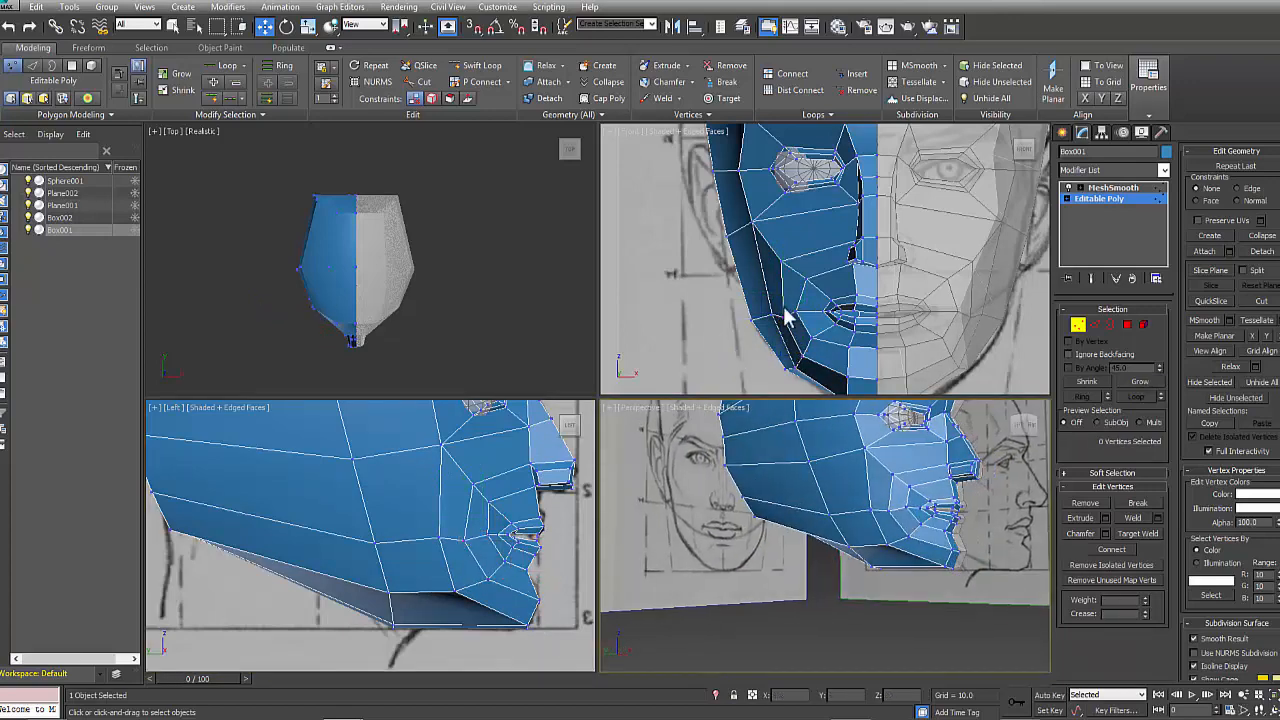
left_click(768, 318)
left_click(785, 318)
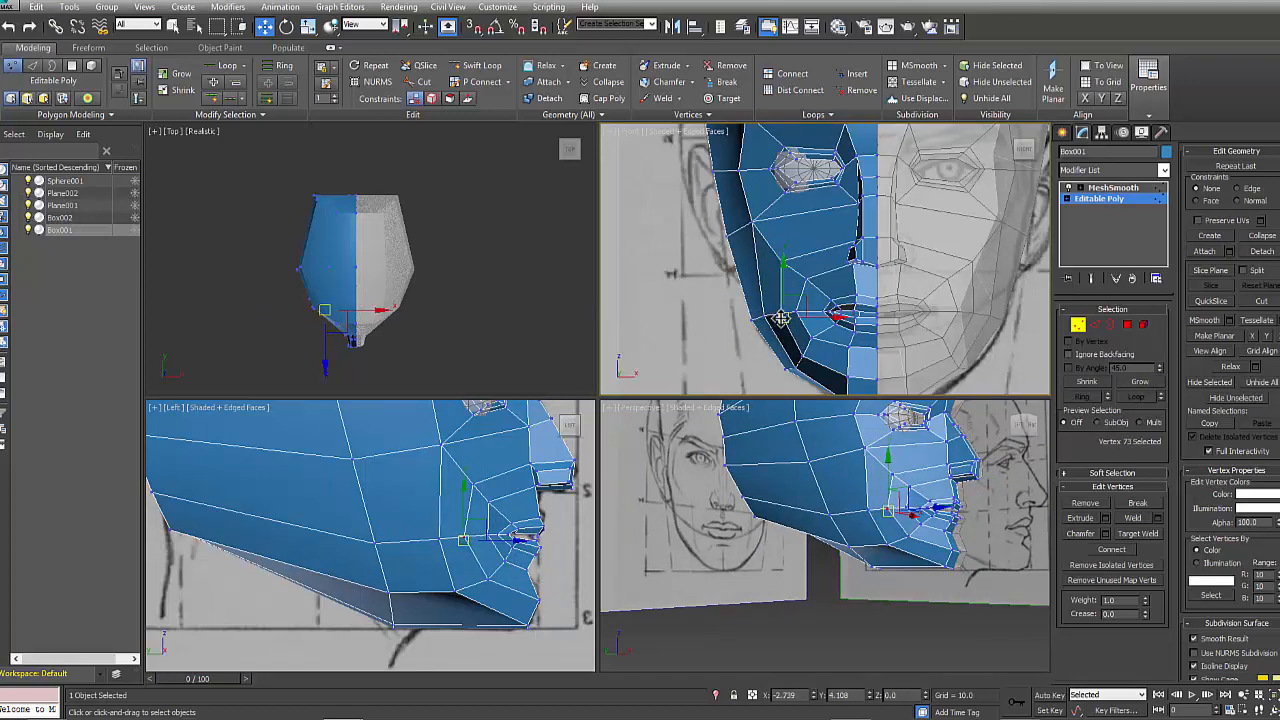
- Insert a vertical edge loop through the rear half of the head with Swift Loop
middle_click_drag(780, 318, 751, 365)
left_click(724, 268)
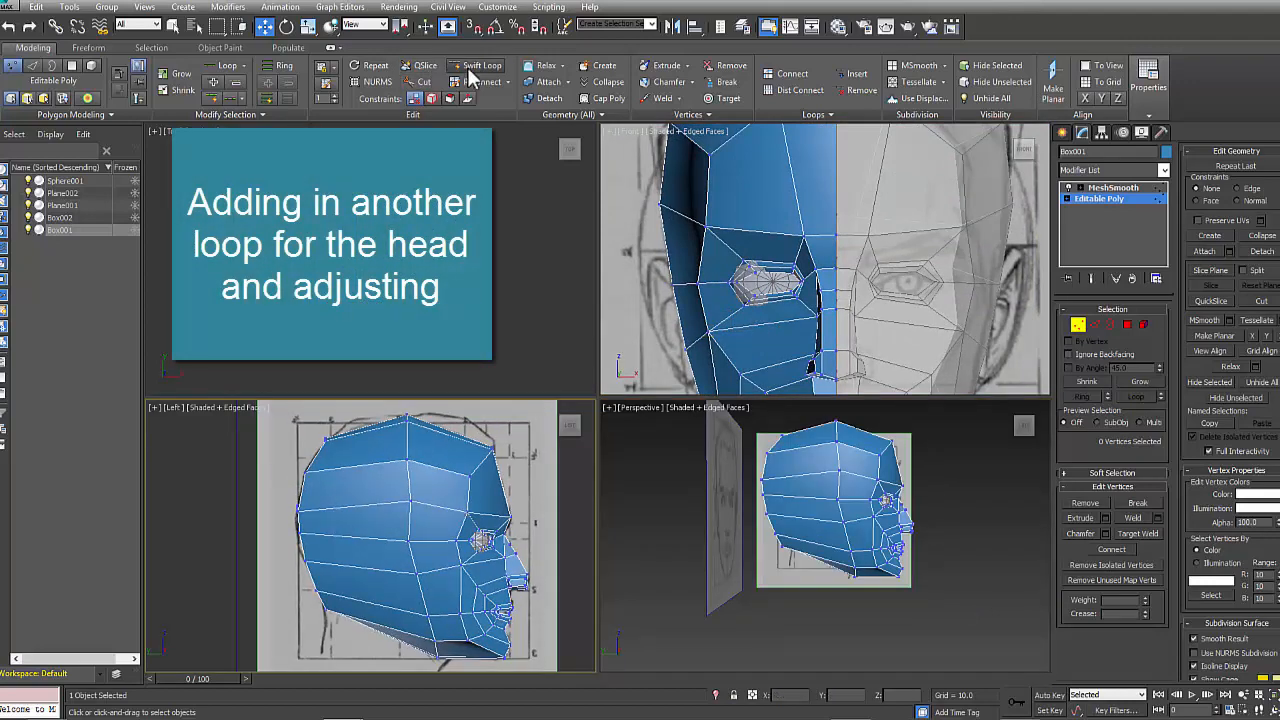
left_click(472, 66)
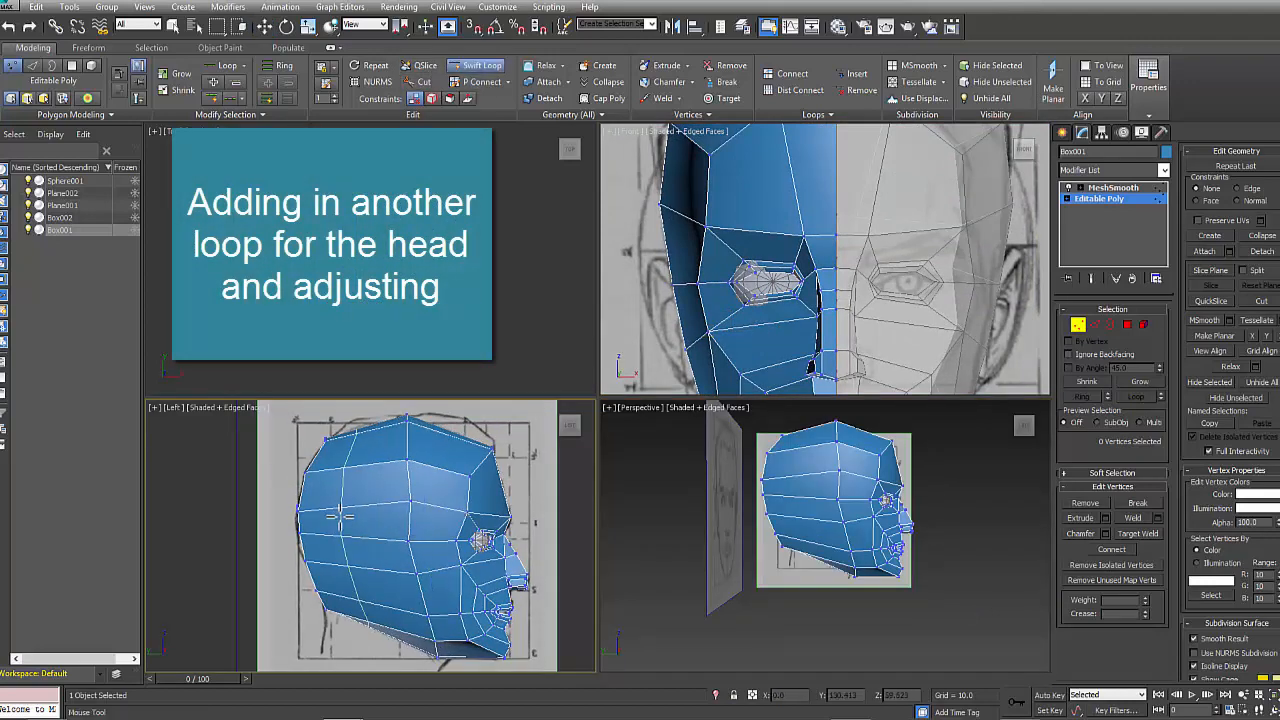
left_click(352, 512)
- Shift the new head loop into place and move its vertices off the centreline outward to round the skull
key("w")
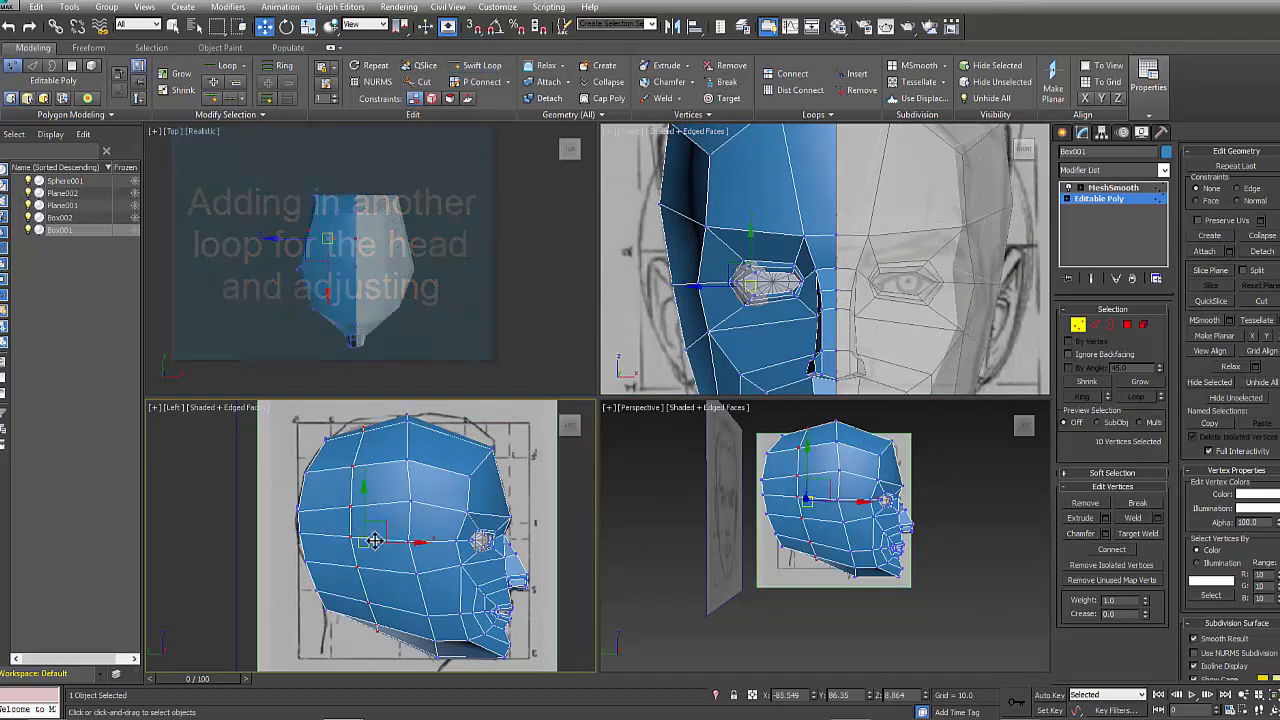
middle_click_drag(474, 544, 516, 540)
middle_click_drag(887, 497, 797, 591)
scroll(800, 588, "up", 3)
scroll(847, 551, "down", 3)
mouse_move(847, 551)
middle_mouse_down()
mouse_move(823, 570)
mouse_move(837, 557)
mouse_move(840, 610)
mouse_move(832, 514)
mouse_move(826, 560)
mouse_move(863, 551)
middle_mouse_up()
left_click(837, 529, "alt")
left_click(832, 590, "alt")
key("r")
key("w")
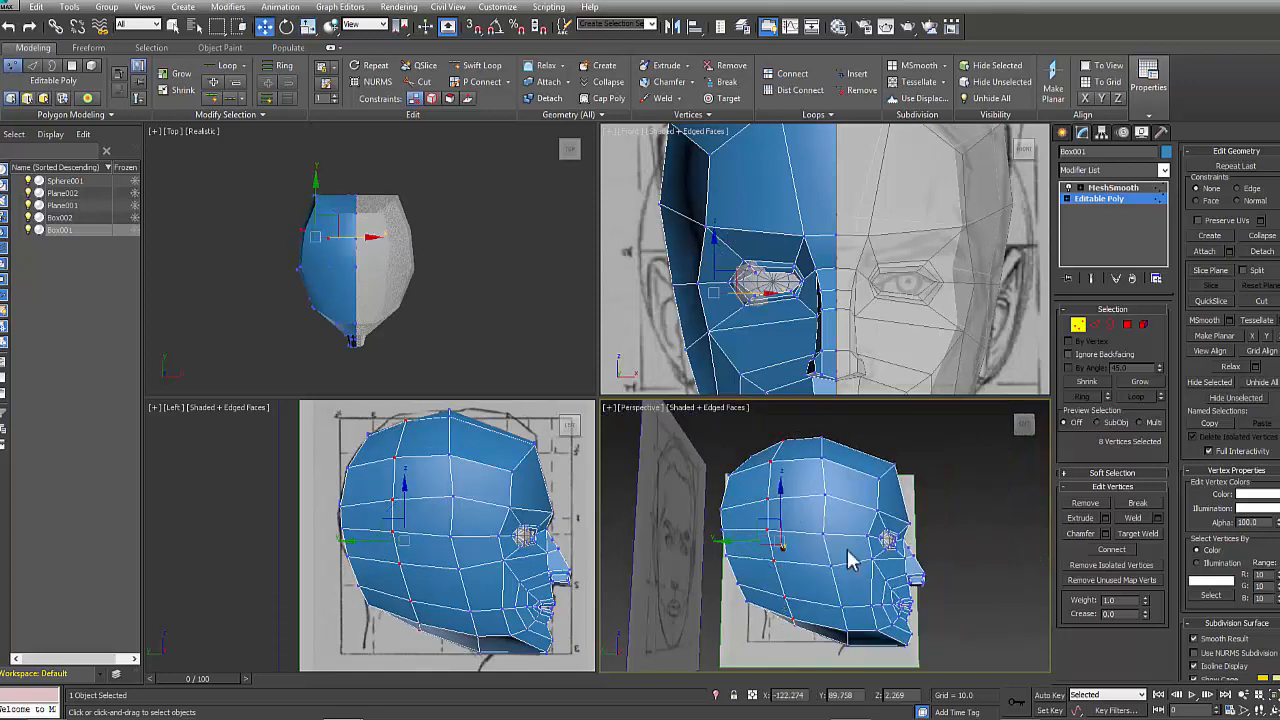
- Make the head see-through to adjust the crown's centreline vertices to the skull outline, then restore opaque shading
scroll(478, 445, "up", 3)
scroll(825, 260, "down", 3)
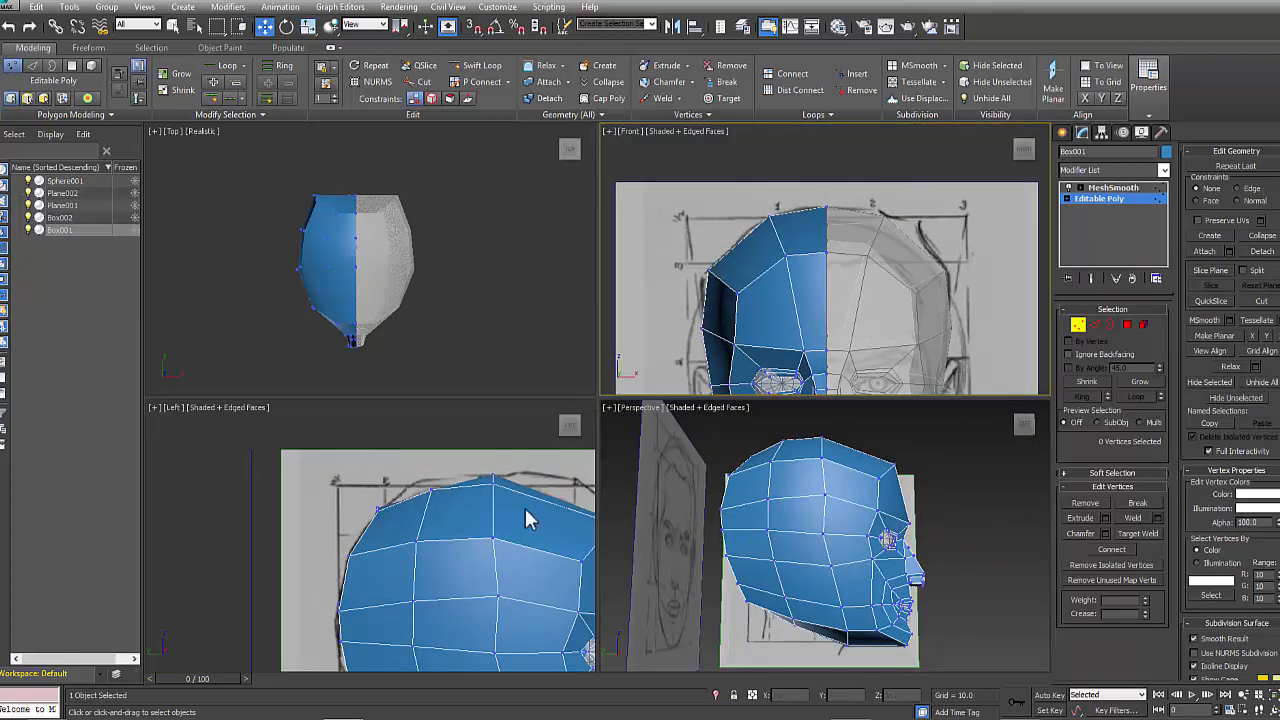
left_click(452, 508)
middle_click_drag(452, 508, 442, 513)
left_click(477, 509)
left_click(478, 499)
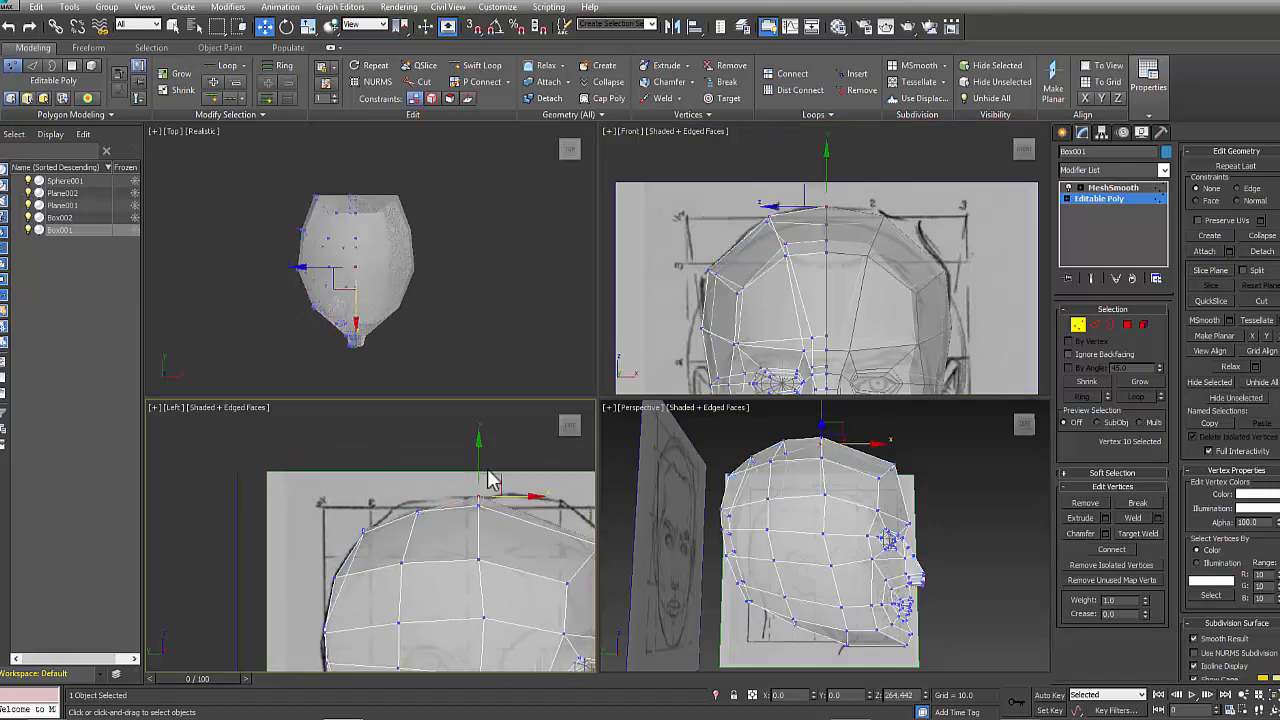
middle_click_drag(488, 474, 487, 478)
middle_click_drag(872, 243, 845, 266)
left_click(801, 249)
middle_click(908, 542)
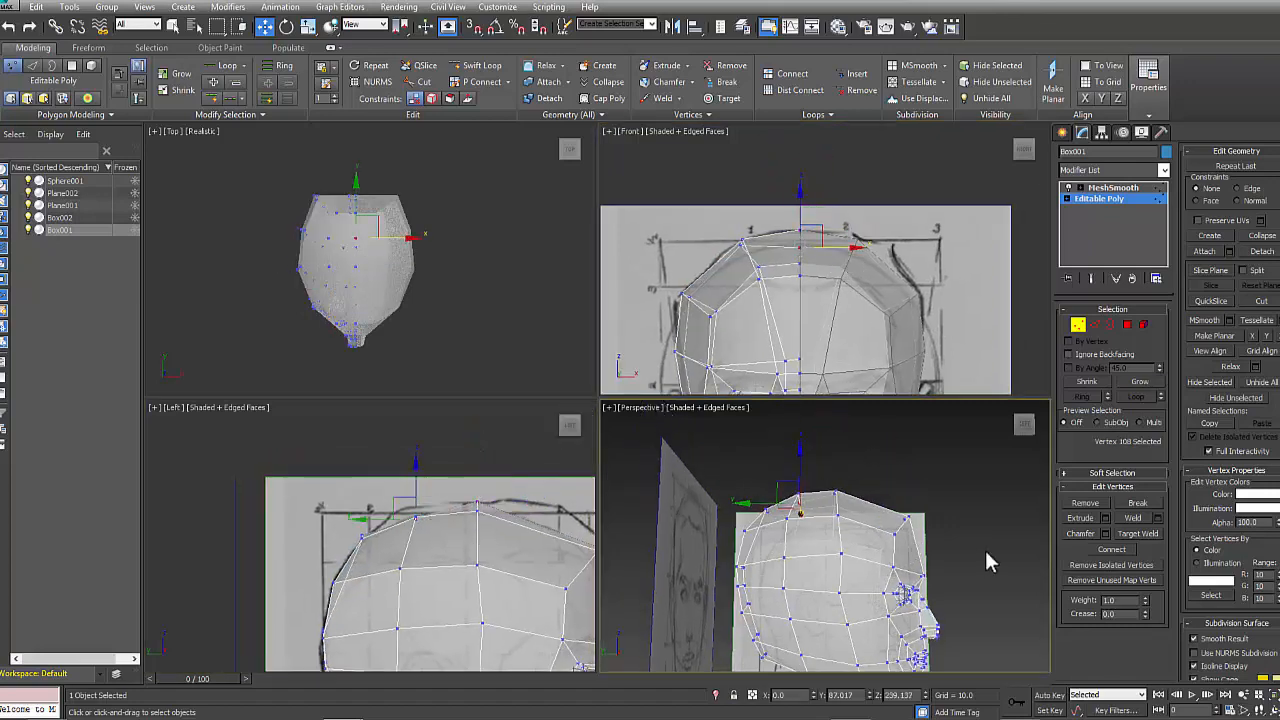
middle_click_drag(986, 560, 826, 518, "alt")
key("alt+x")
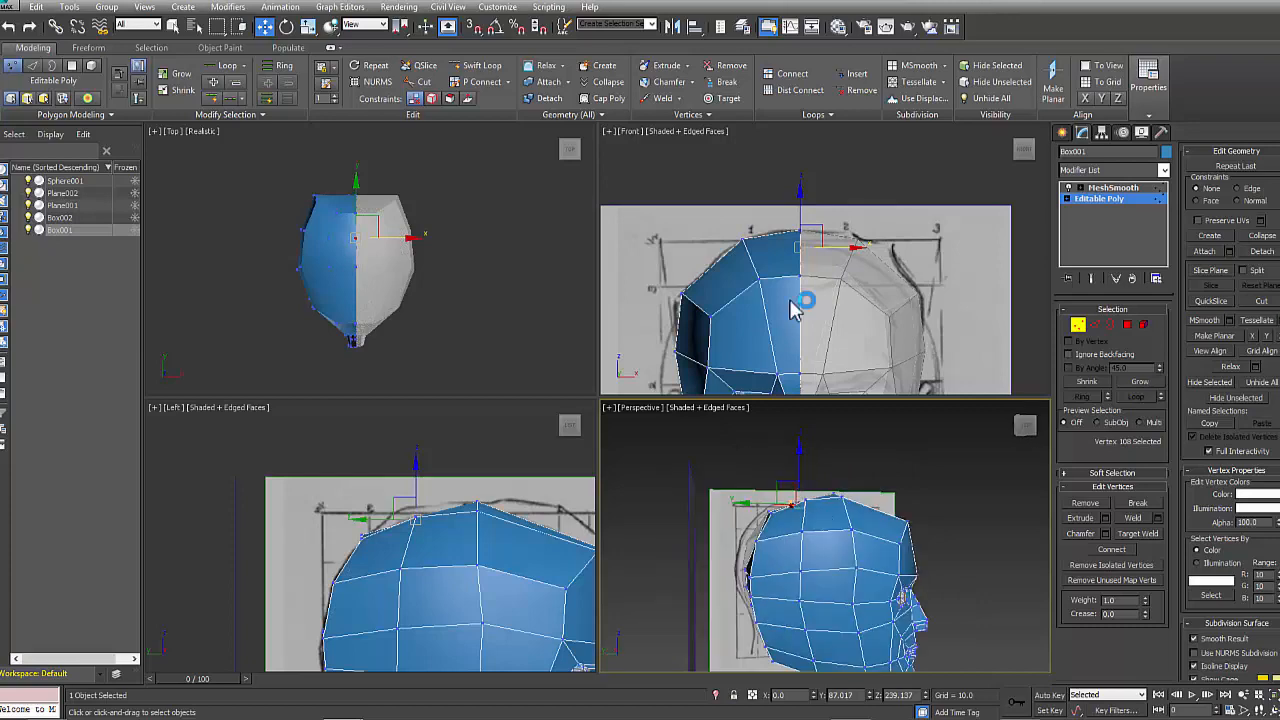
- Raise the crown's centreline vertex in the front view to match the top of the skull outline
middle_click_drag(800, 300, 799, 303)
left_click_drag(801, 200, 810, 218)
middle_click_drag(880, 320, 882, 239, "alt")
scroll(806, 614, "up", 4)
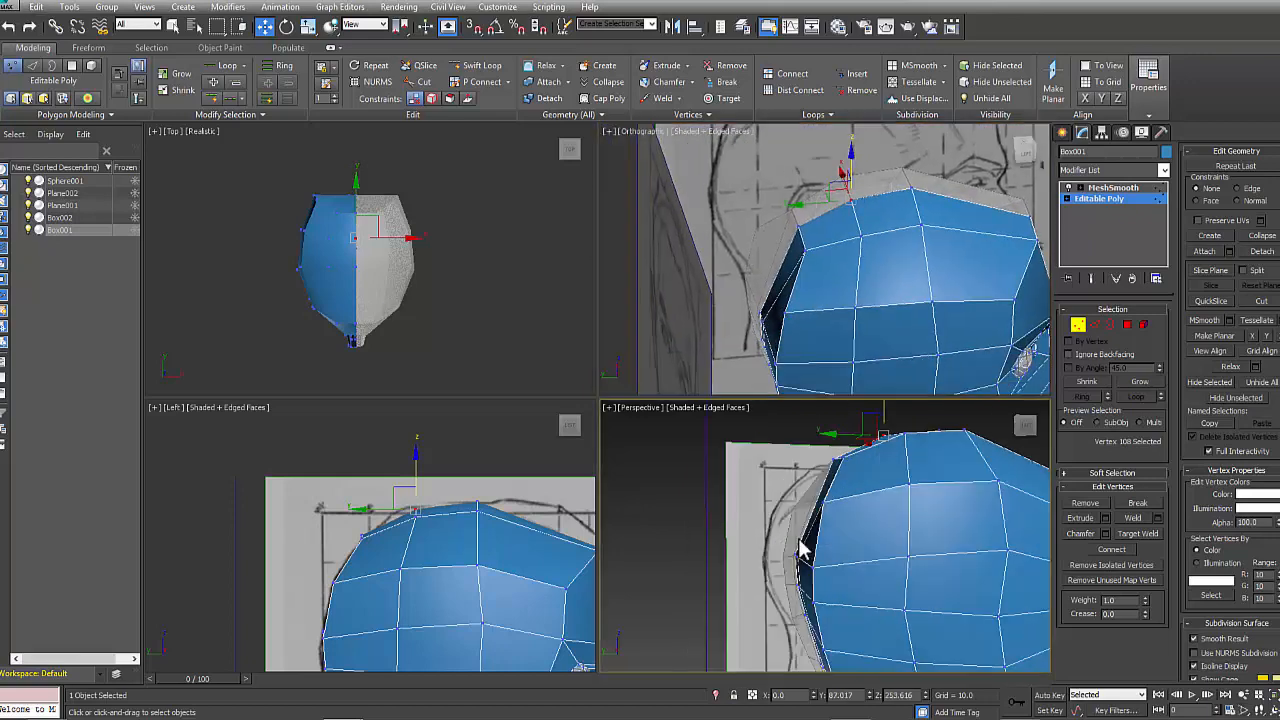
- Make the head see-through to adjust the centreline vertices at the back of the skull, then restore opaque shading
key("alt+x")
left_click_drag(786, 543, 812, 572)
left_click_drag(790, 548, 795, 497)
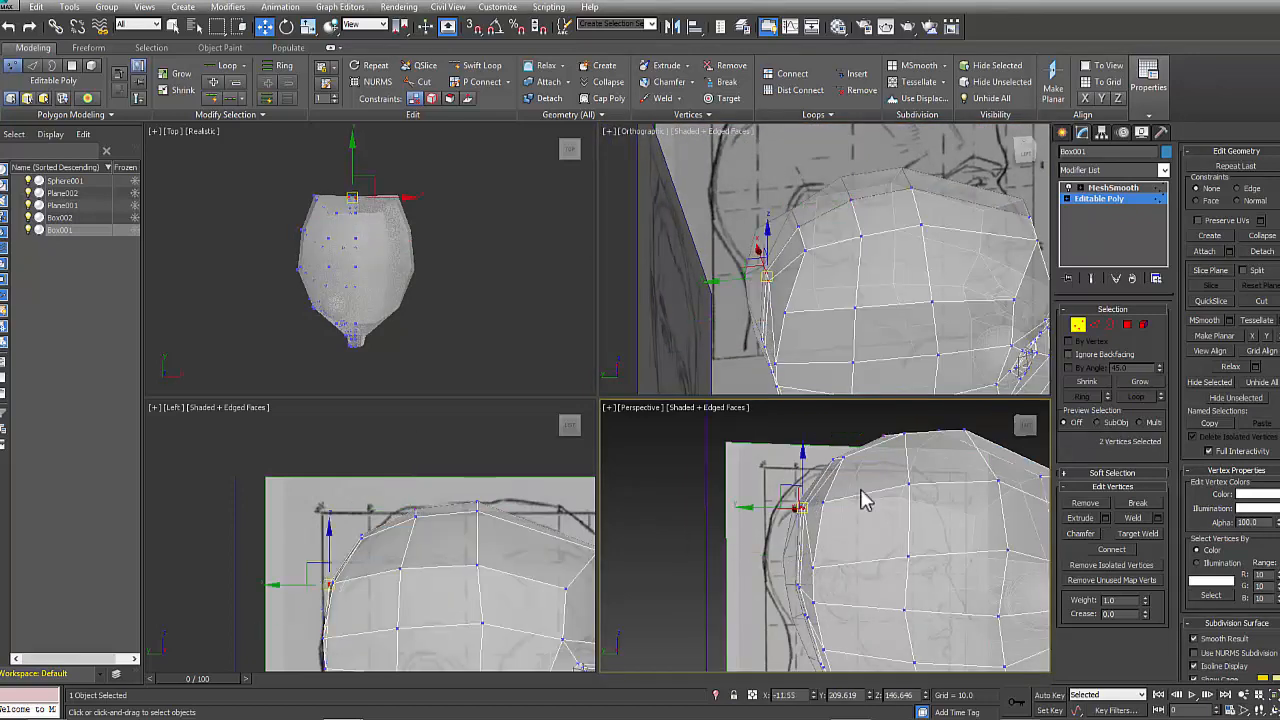
key("ctrl+x")
key("ctrl+x")
key("ctrl+z")
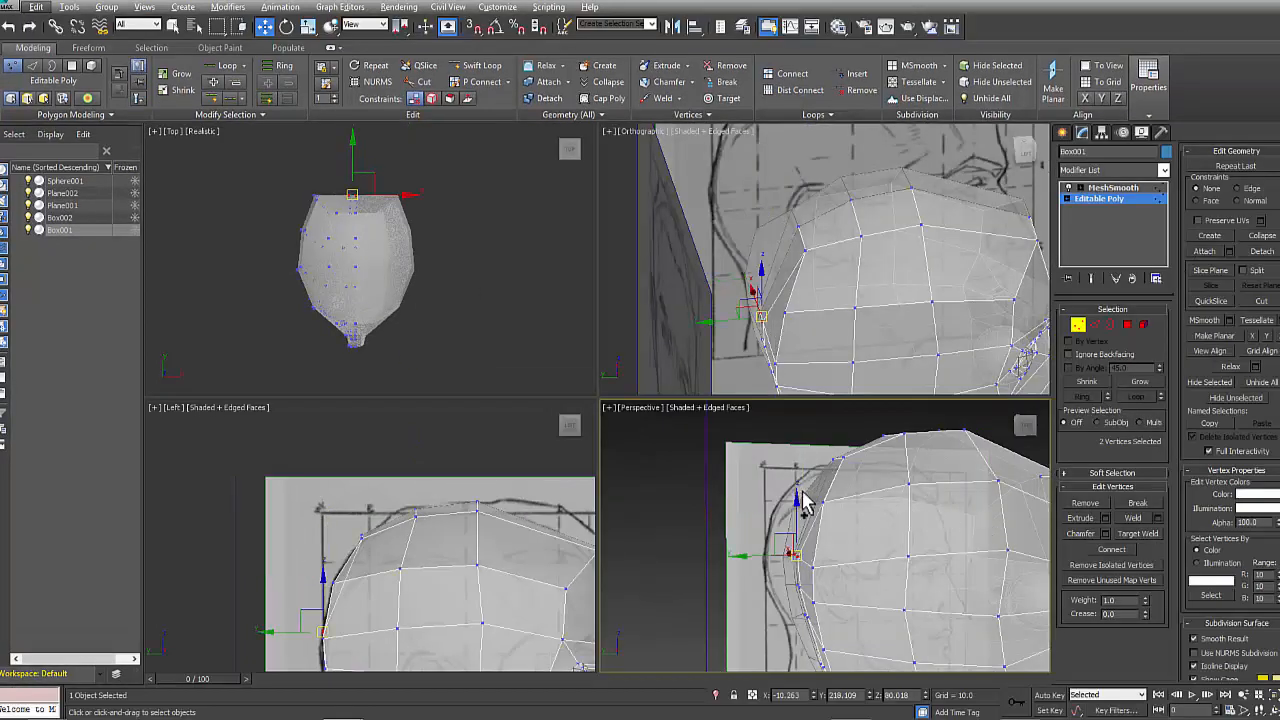
mouse_move(838, 553)
middle_mouse_down("alt")
mouse_move(914, 651)
mouse_move(797, 523)
mouse_move(811, 589)
mouse_move(842, 551)
mouse_move(850, 449)
mouse_move(851, 486)
mouse_move(774, 494)
middle_mouse_up("alt")
key("x")
key("Escape")
key("alt+x")
scroll(411, 560, "down", 3)
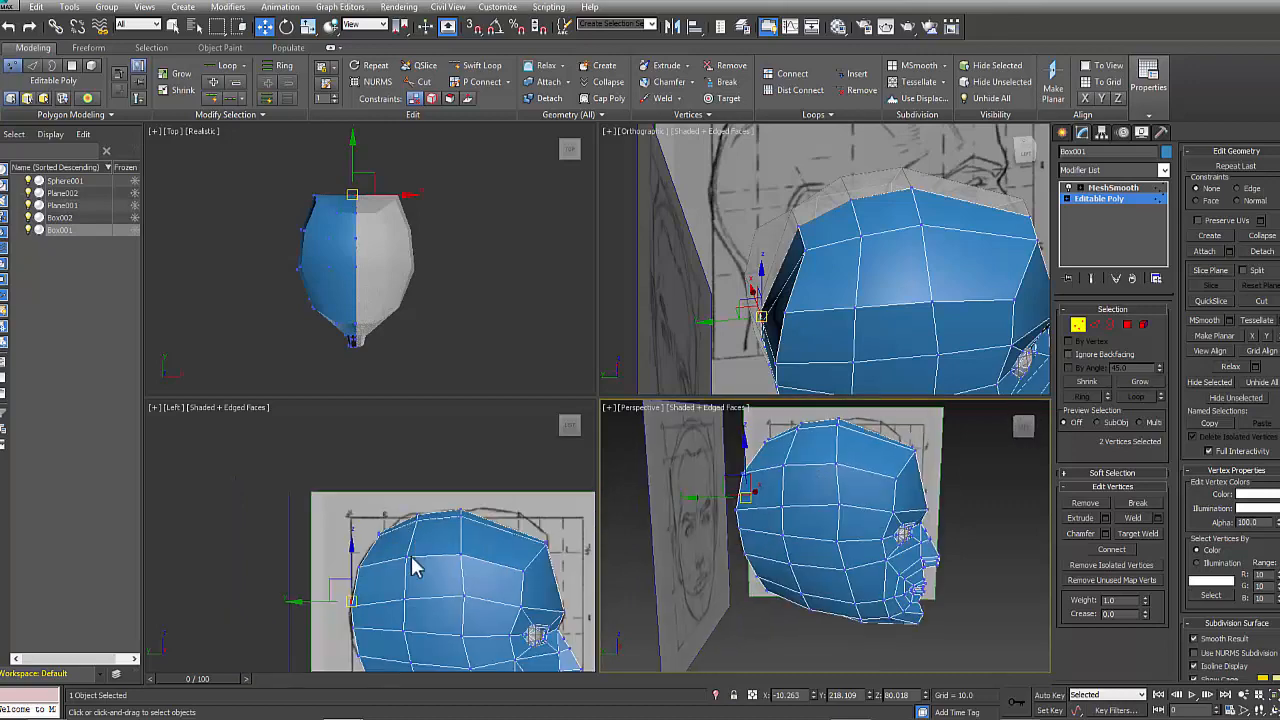
- Reposition the rear and side skull vertices in the side view, with the head see-through, to even out the polygons
middle_click_drag(411, 560, 425, 485)
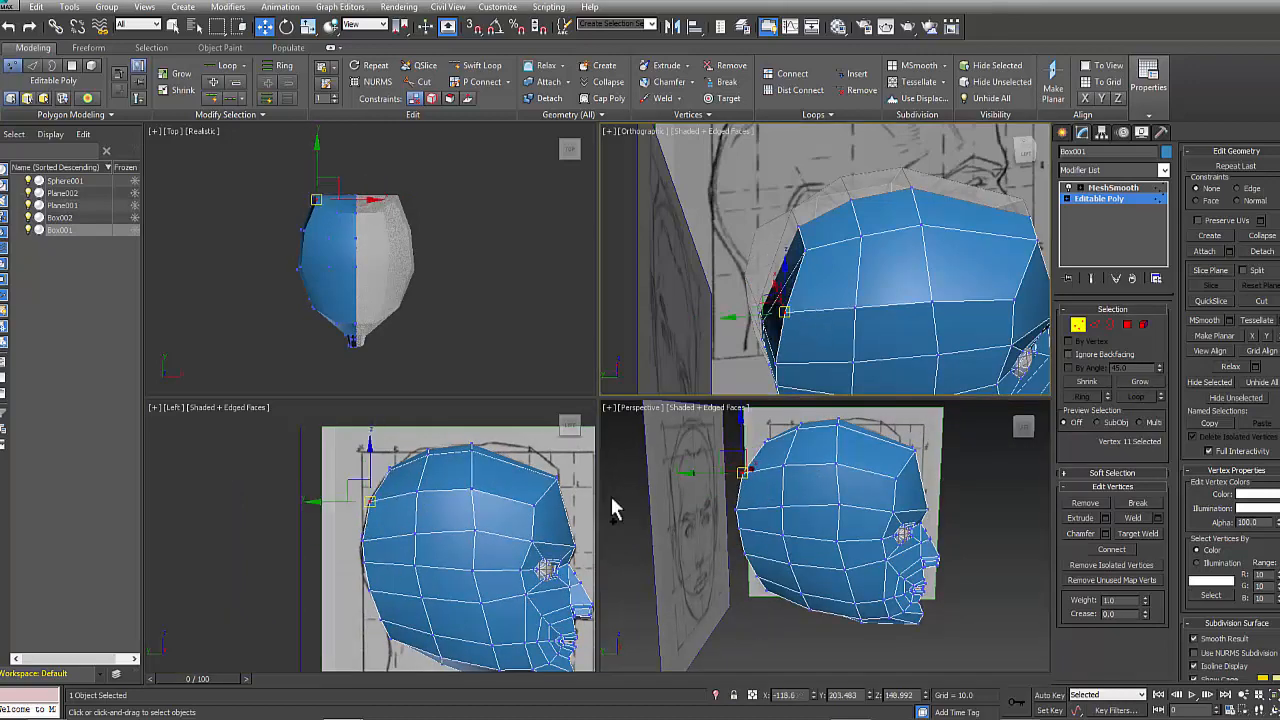
left_click(370, 495)
mouse_move(358, 525)
left_mouse_down()
mouse_move(377, 546)
mouse_move(366, 512)
mouse_move(395, 501)
left_mouse_up()
scroll(390, 500, "up", 2)
key("alt+x")
middle_click_drag(400, 540, 368, 542)
left_click_drag(374, 497, 373, 536)
left_click(419, 487)
left_click_drag(419, 487, 388, 444)
left_click(383, 451)
left_click_drag(420, 519, 423, 517)
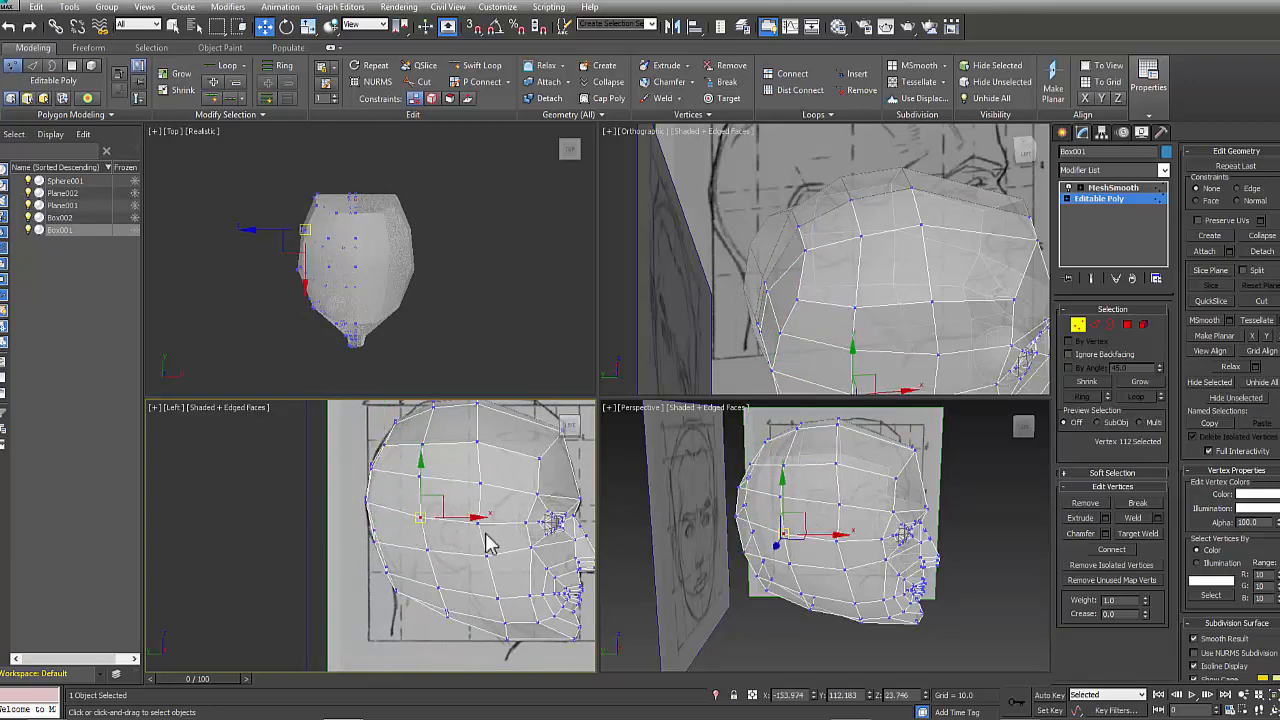
- Restore opaque shading and shift the six vertices of the rear side loop slightly forward in the side view
key("alt+x")
middle_click_drag(908, 530, 789, 569, "alt")
left_click_drag(731, 554, 756, 489)
middle_click_drag(760, 484, 832, 497, "alt")
middle_click_drag(760, 614, 752, 520, "alt")
left_click_drag(726, 516, 754, 489, "ctrl")
middle_click_drag(754, 492, 850, 550, "alt")
right_click(415, 514)
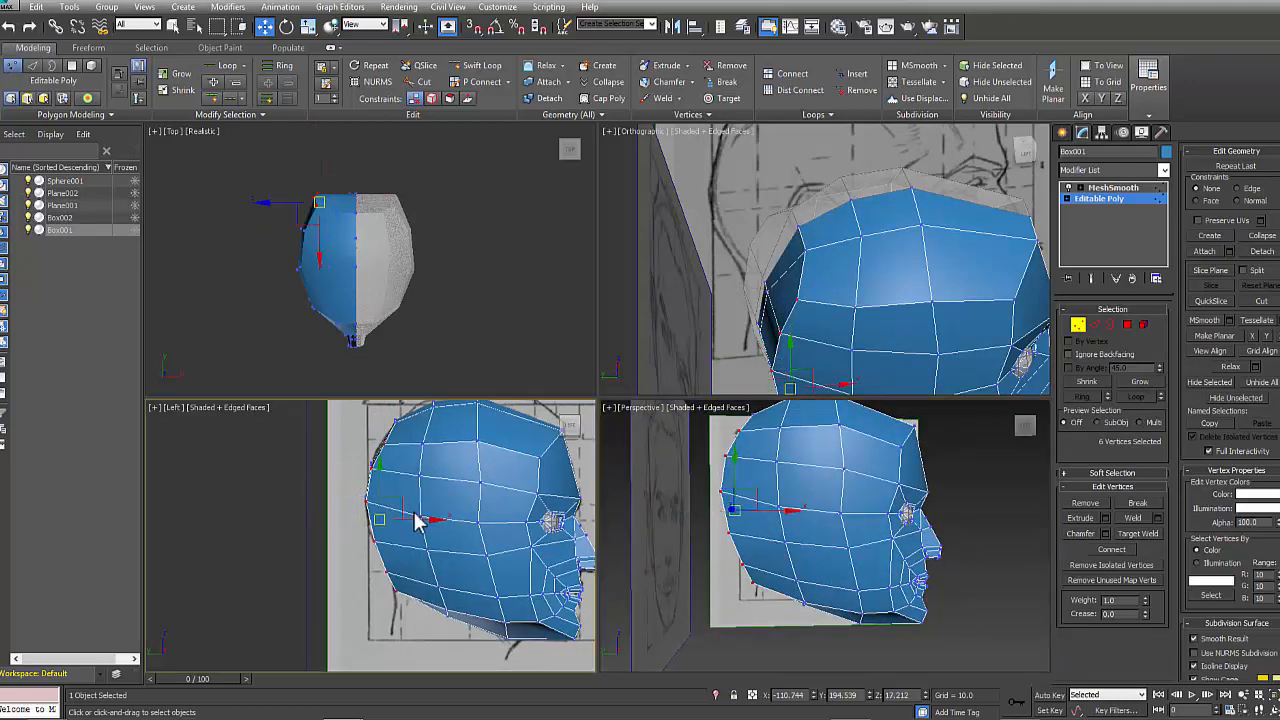
left_click_drag(425, 521, 437, 524)
middle_click_drag(822, 548, 888, 440, "alt")
left_click(926, 550)
- Delete the polygons on the underside of the head behind the jaw to open a hole for the neck
left_click(1128, 325)
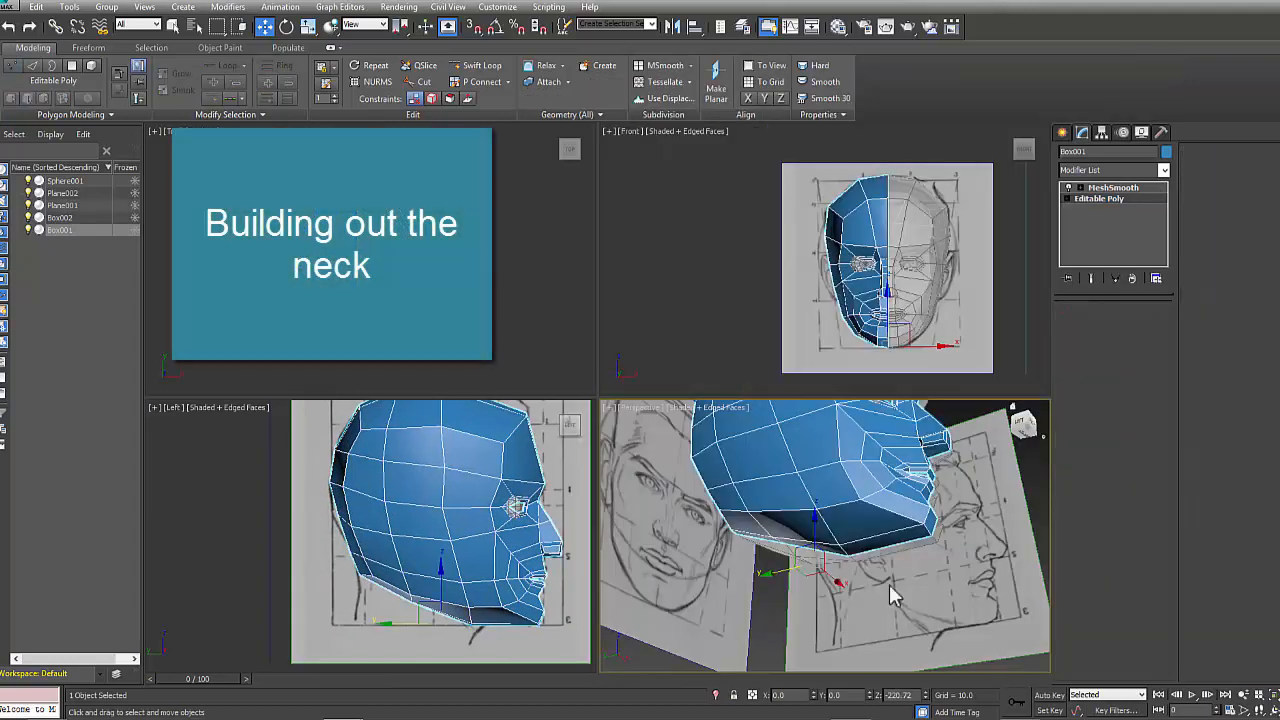
middle_click_drag(889, 584, 851, 586, "alt")
left_click(725, 470)
left_click(783, 469, "ctrl")
left_click(781, 497, "ctrl")
left_click(852, 585)
mouse_move(791, 492)
middle_mouse_down("alt")
mouse_move(834, 586)
mouse_move(851, 560)
mouse_move(820, 548)
mouse_move(817, 486)
mouse_move(854, 617)
mouse_move(845, 490)
mouse_move(873, 545)
middle_mouse_up("alt")
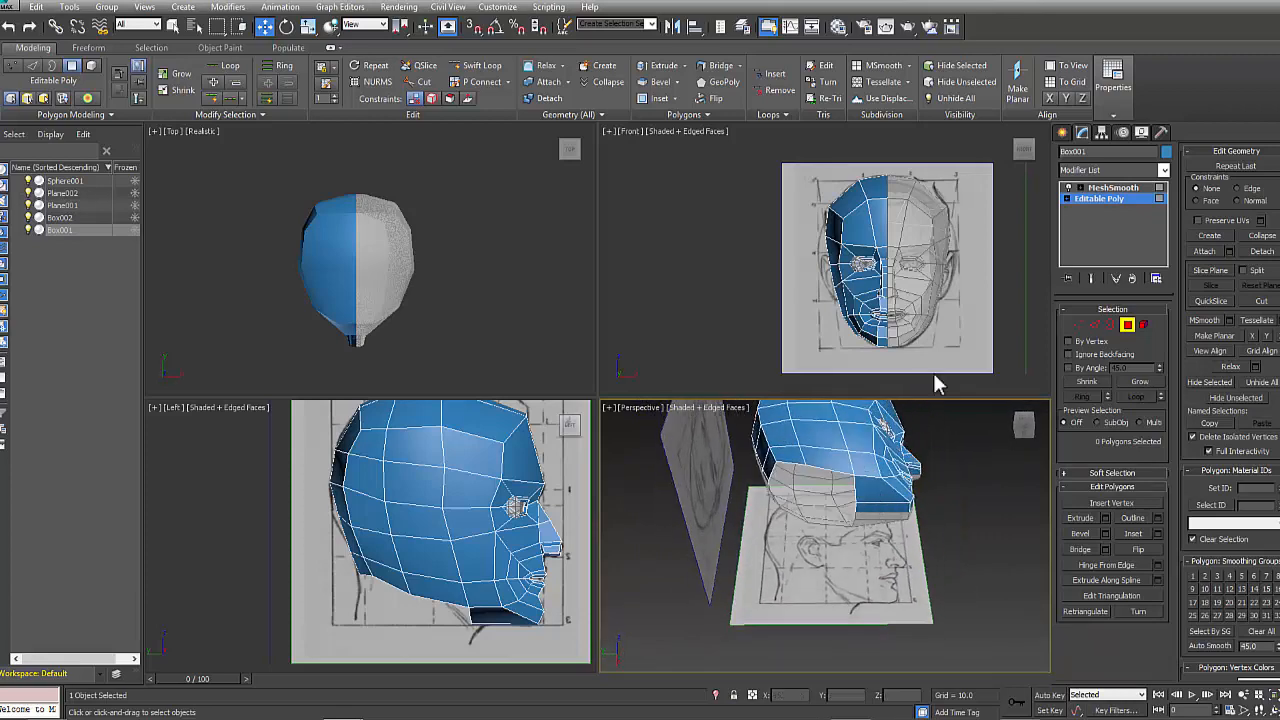
- Select the six border edges of the opening under the head and extrude them downward to form the neck
left_click(1100, 325)
scroll(821, 445, "up", 3)
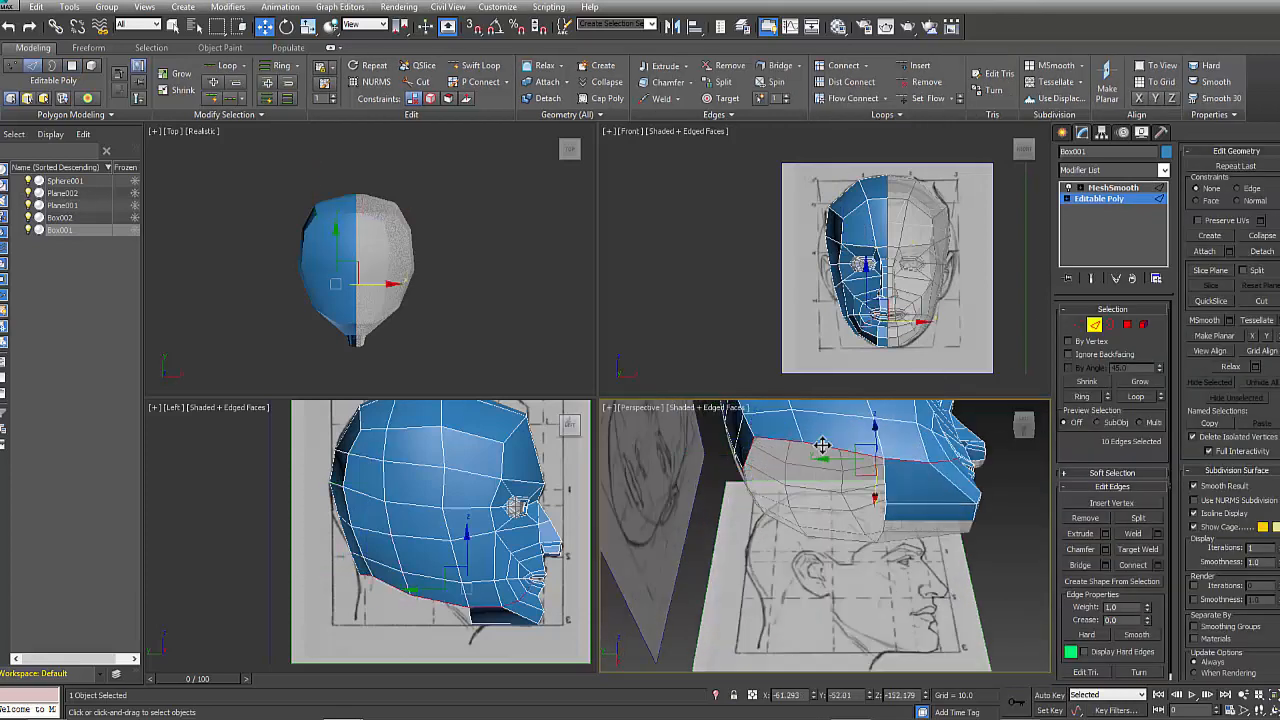
middle_click_drag(873, 545, 742, 497, "alt")
left_click(735, 468)
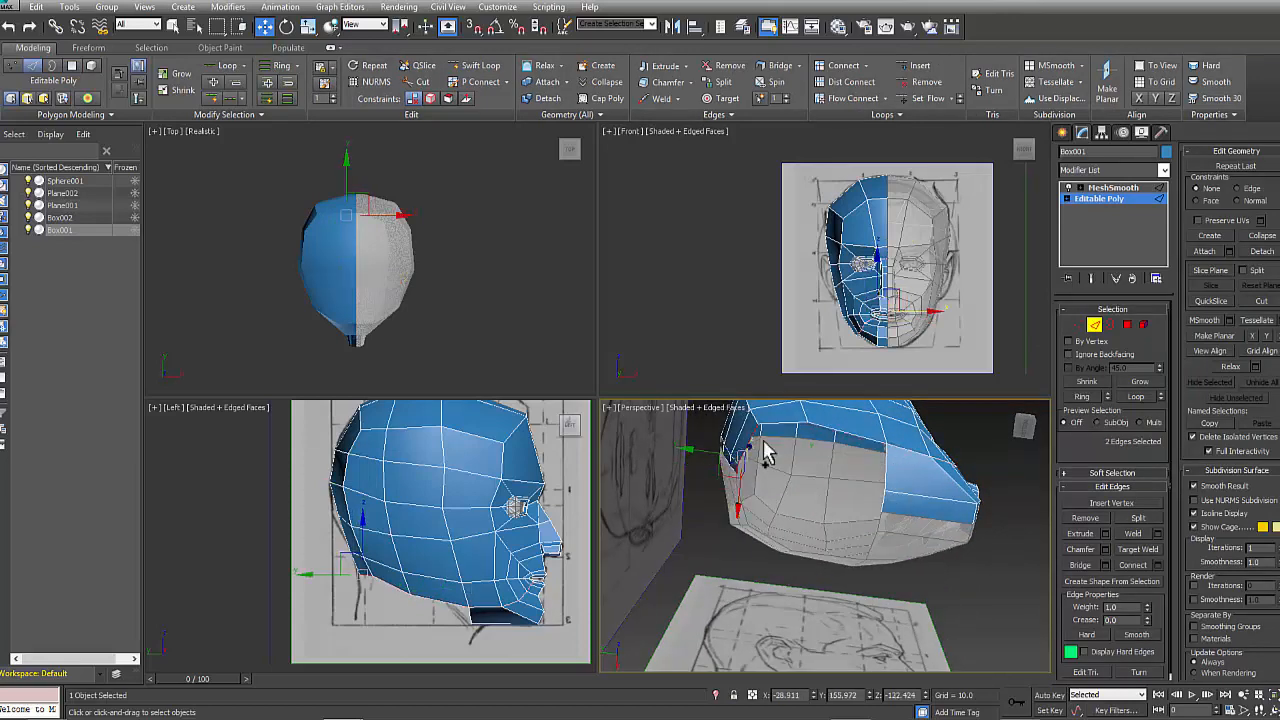
key("alt+w")
middle_click_drag(623, 210, 620, 357, "alt")
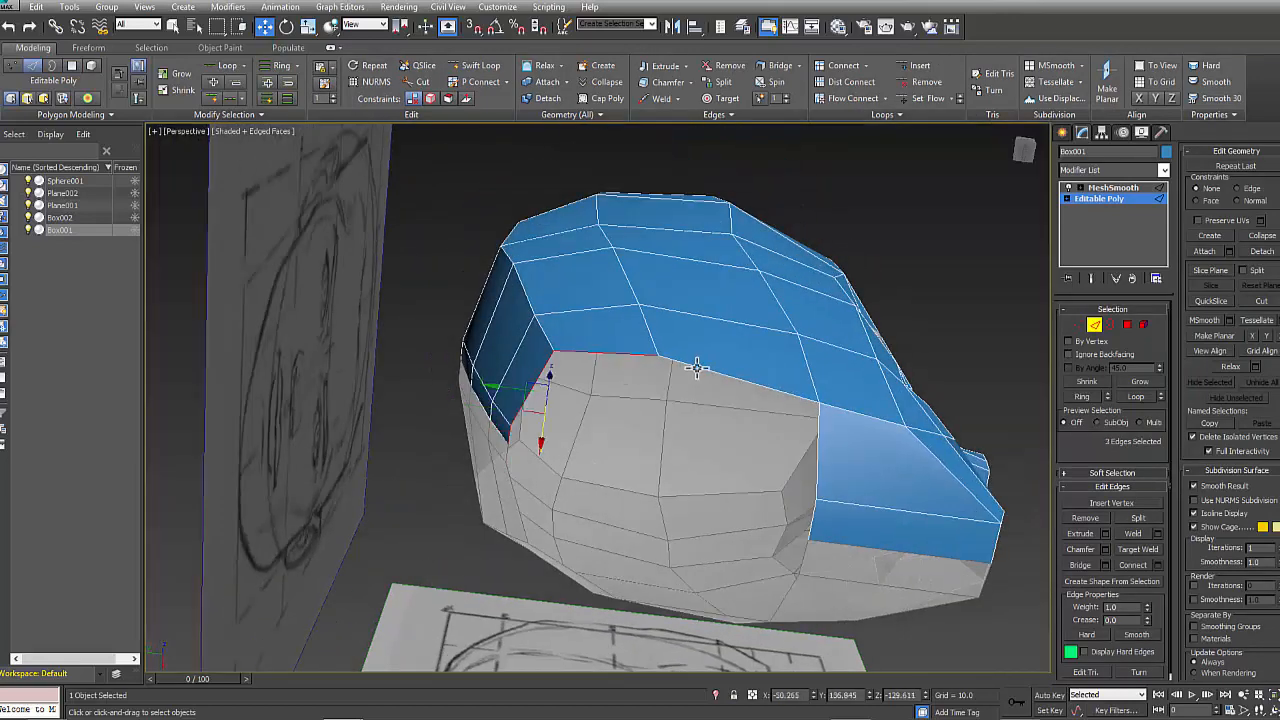
mouse_move(812, 500)
middle_mouse_down("alt")
mouse_move(777, 457)
mouse_move(755, 530)
middle_mouse_up("alt")
left_click_drag(663, 362, 666, 543, "shift")
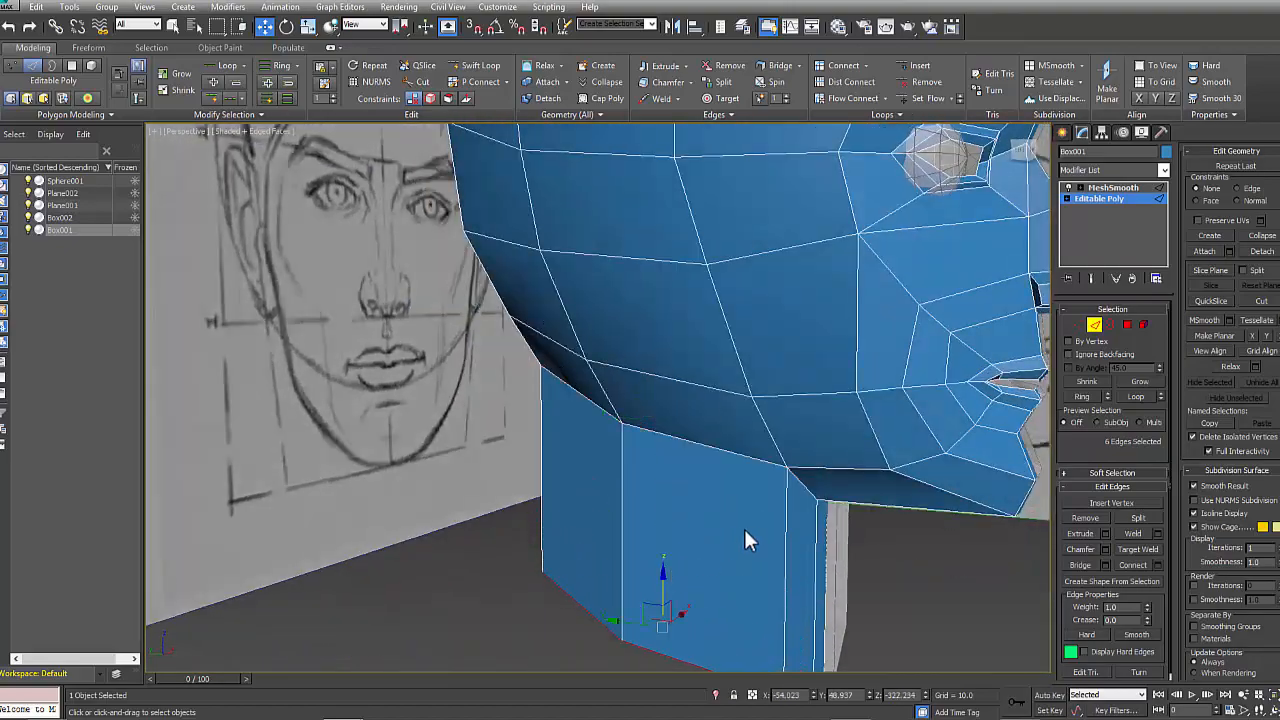
mouse_move(666, 543)
middle_mouse_down("alt")
mouse_move(875, 585)
mouse_move(831, 337)
middle_mouse_up("alt")
- Flatten the neck's lower border edges and reposition and scale them to follow the neck in the side reference
key("alt+w")
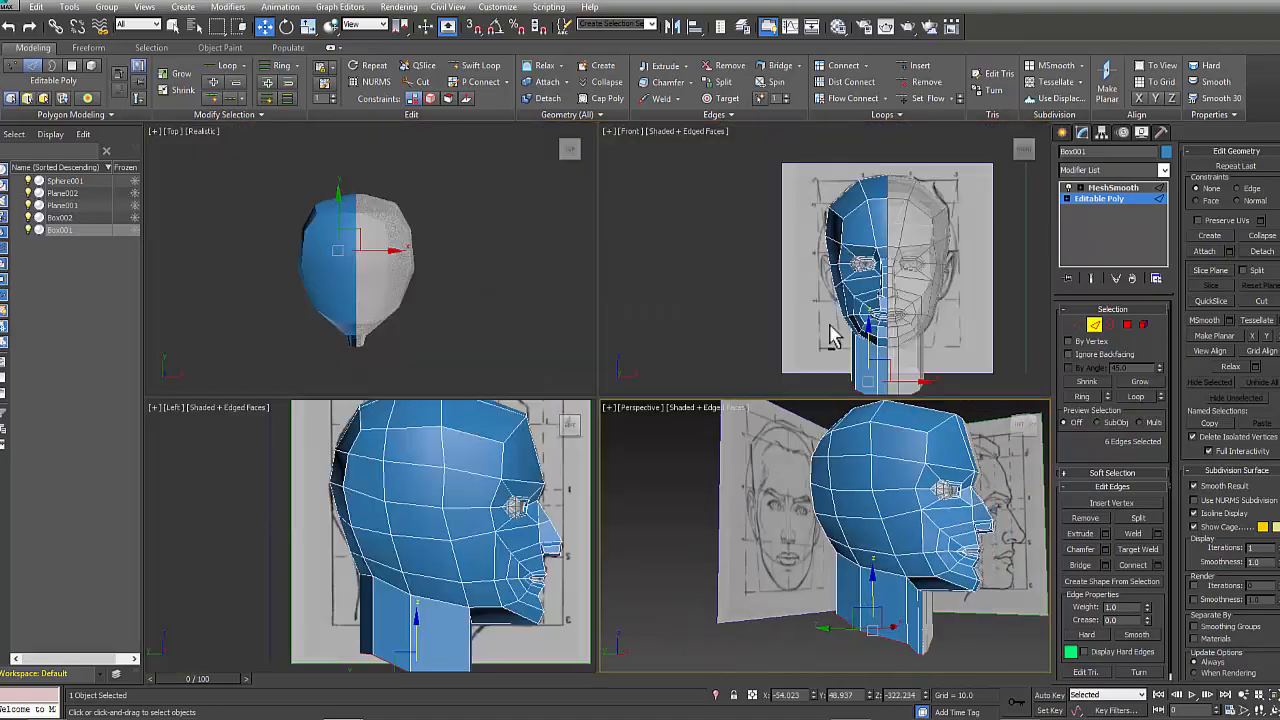
key("r")
mouse_move(425, 580)
left_mouse_down()
mouse_move(428, 560)
mouse_move(410, 567)
left_mouse_up()
key("w")
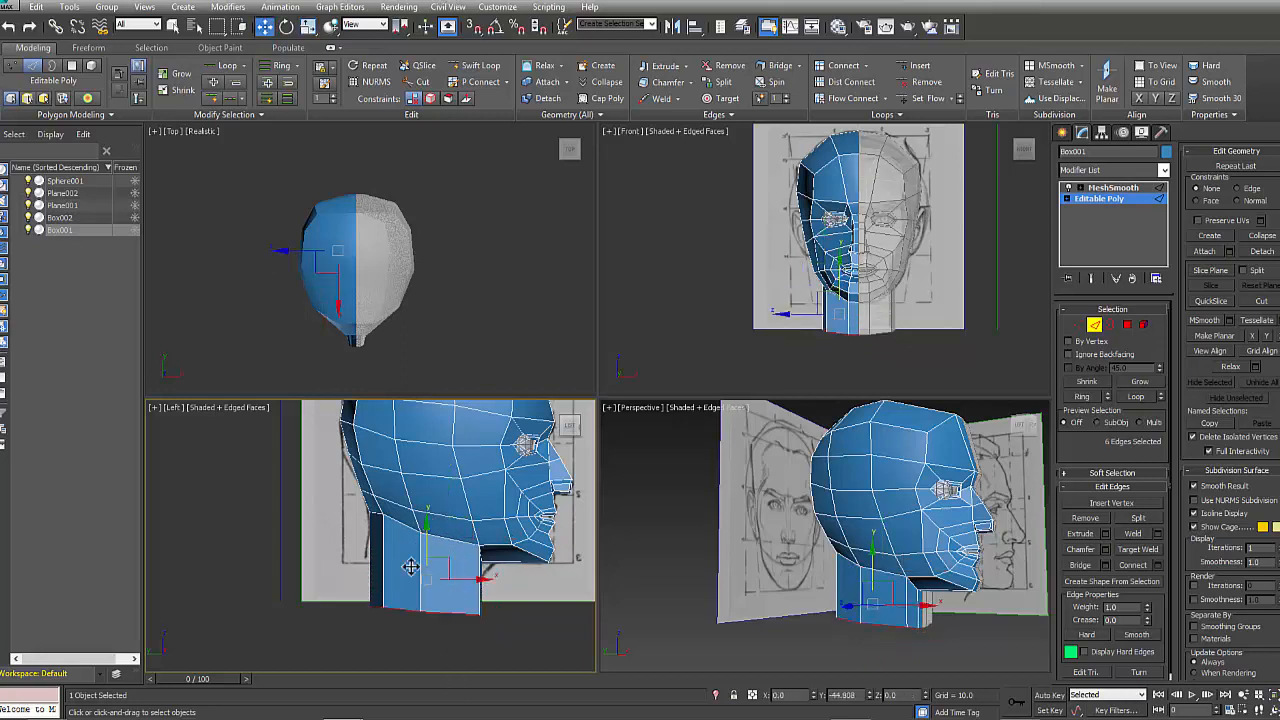
key("r")
left_click_drag(474, 604, 468, 610)
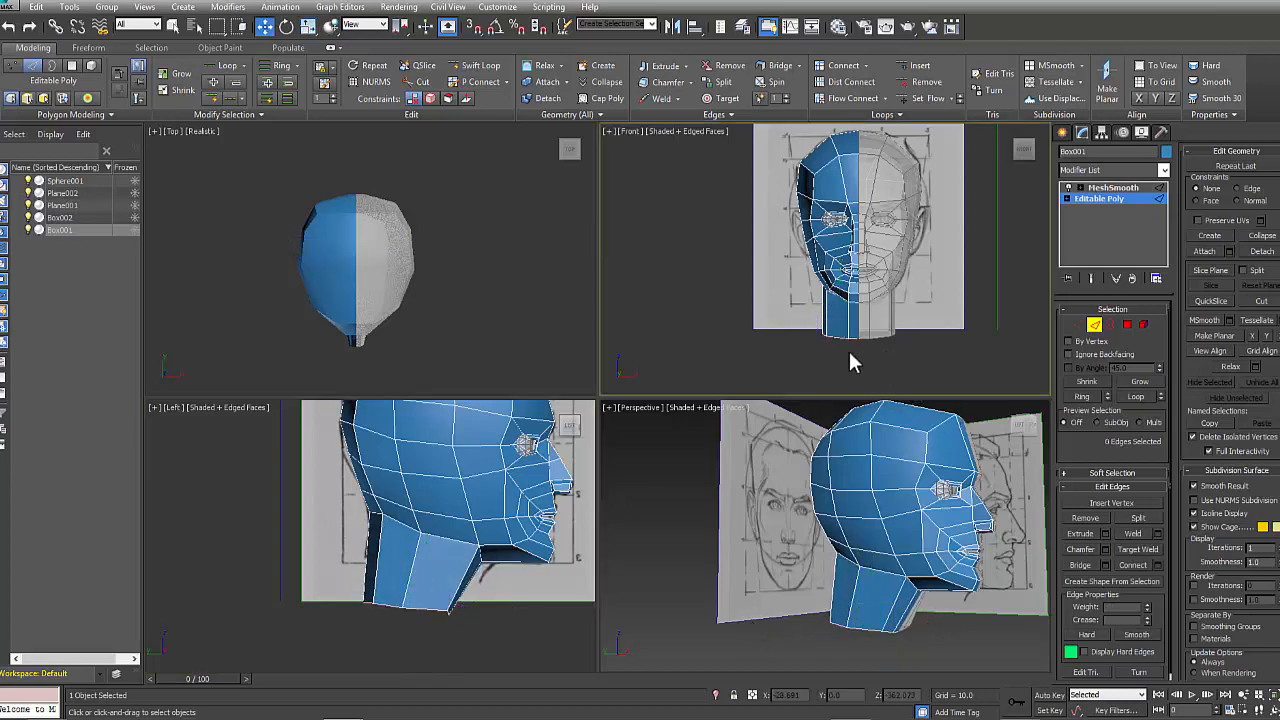
- Adjust the neck's lower outer vertices in the front view to shape the width of its base
scroll(848, 348, "up", 3)
key("1")
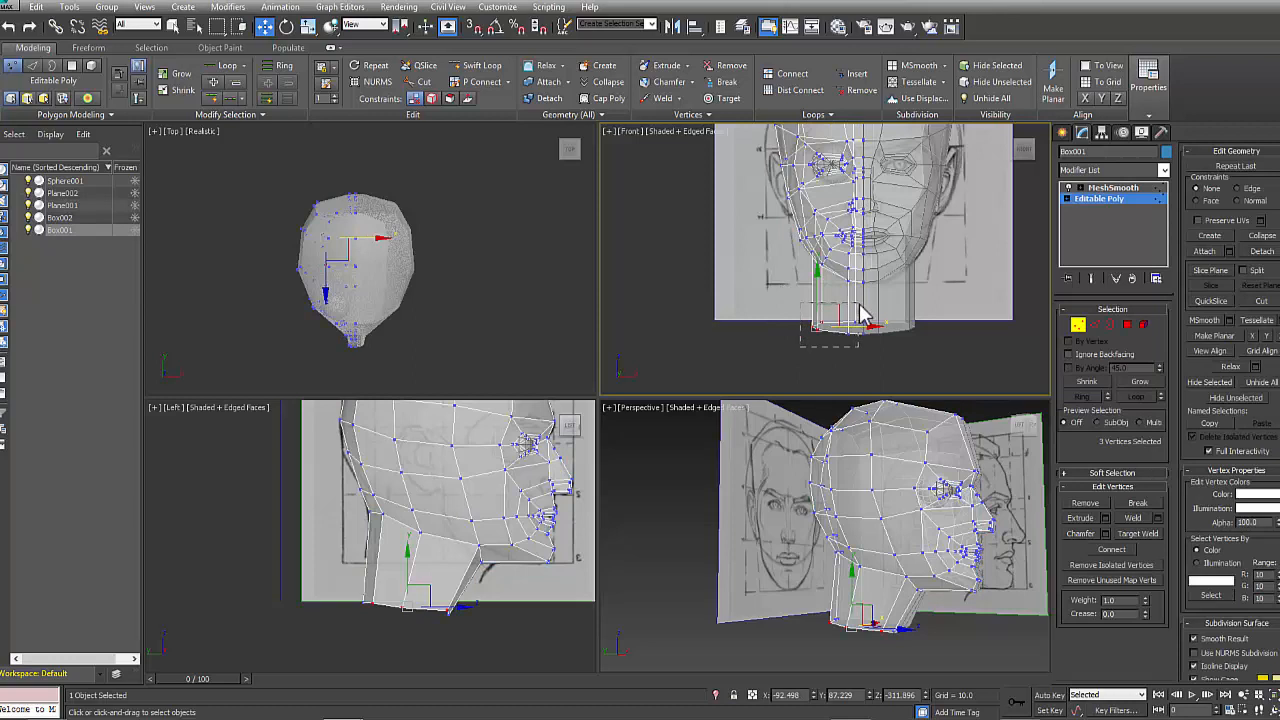
scroll(866, 318, "up", 2)
left_click_drag(860, 306, 866, 321)
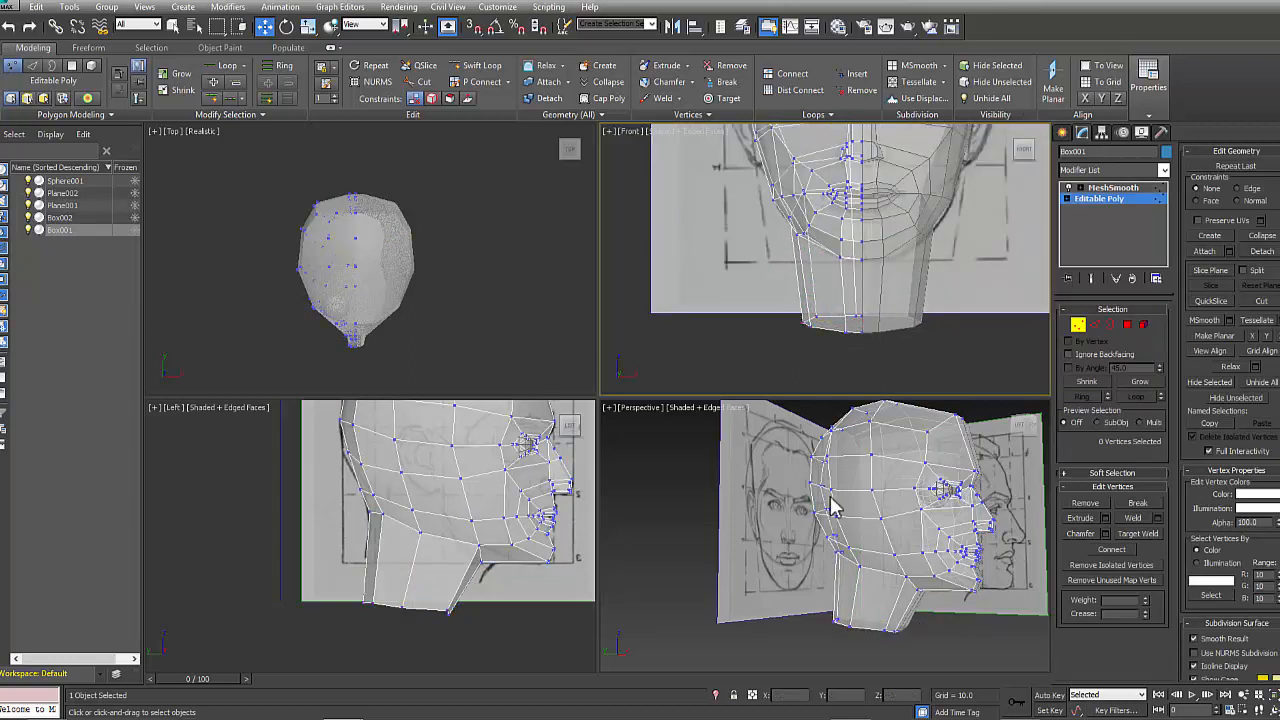
- Flatten the seven vertices at the neck's base and tilt them about 10 degrees in the side view
left_click_drag(417, 624, 432, 607)
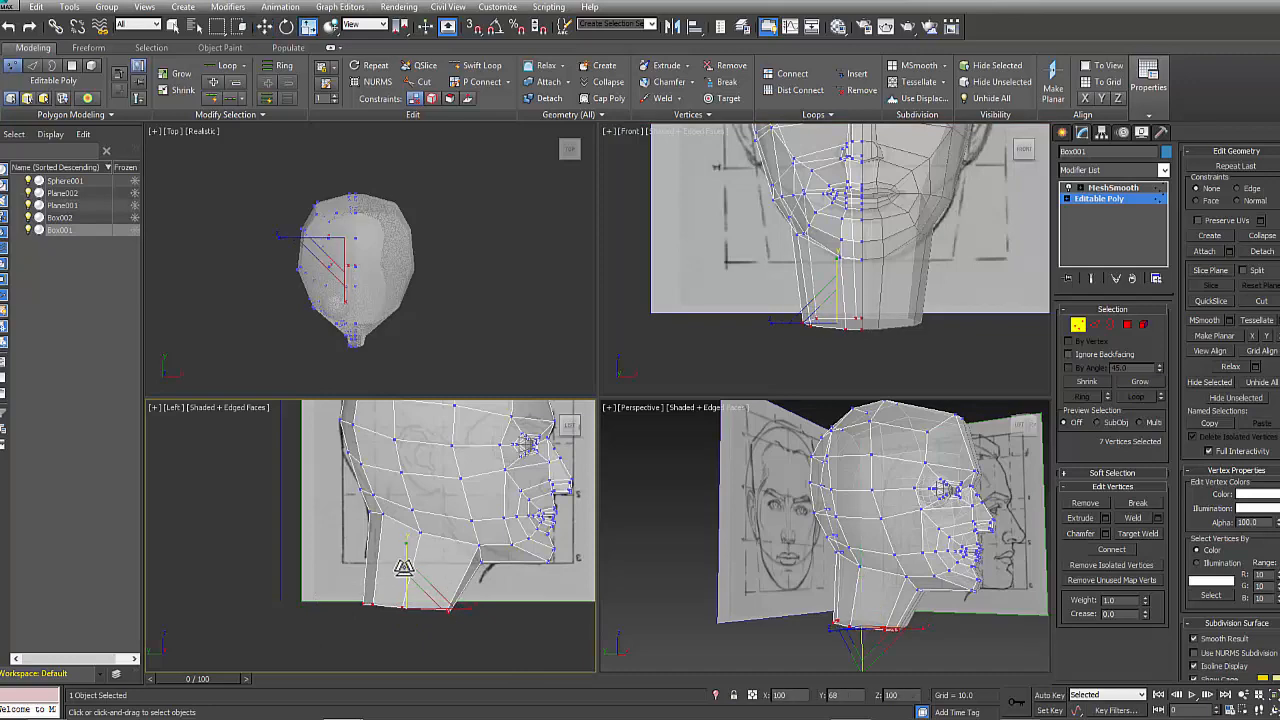
key("e")
left_click_drag(434, 572, 449, 575)
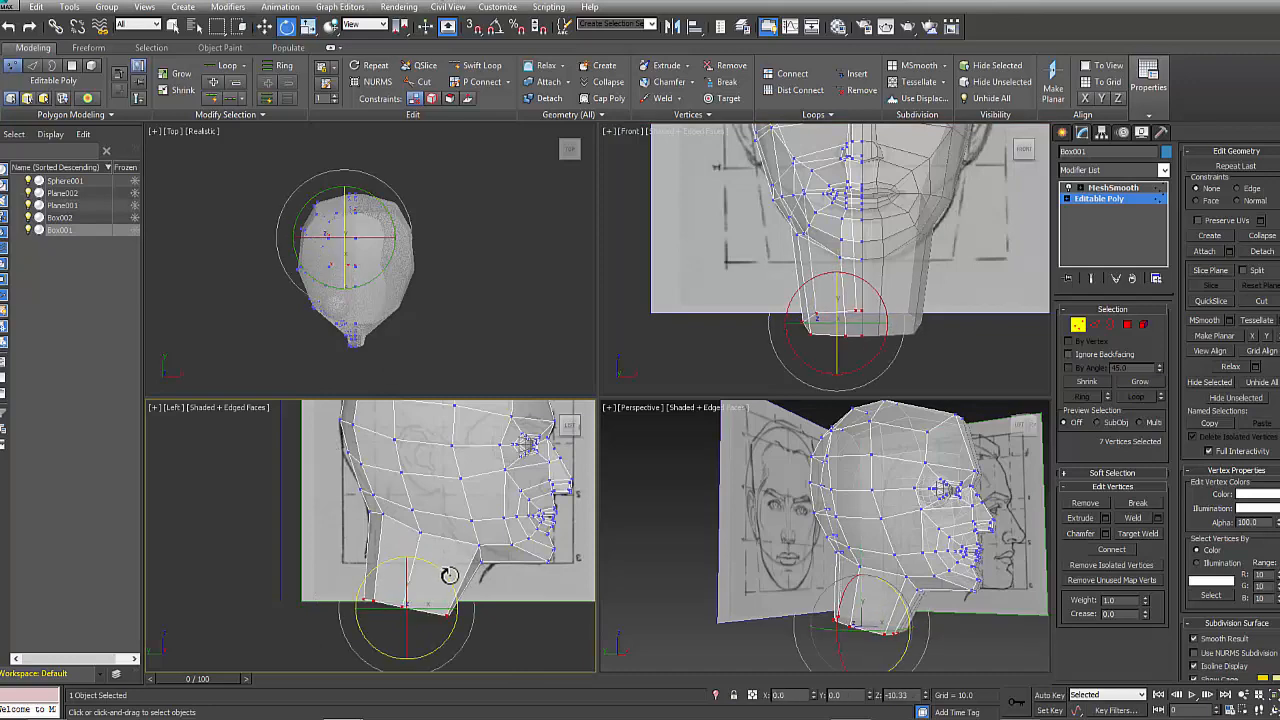
left_click(523, 629)
- Insert two horizontal edge loops around the neck with Swift Loop
left_click(1079, 327)
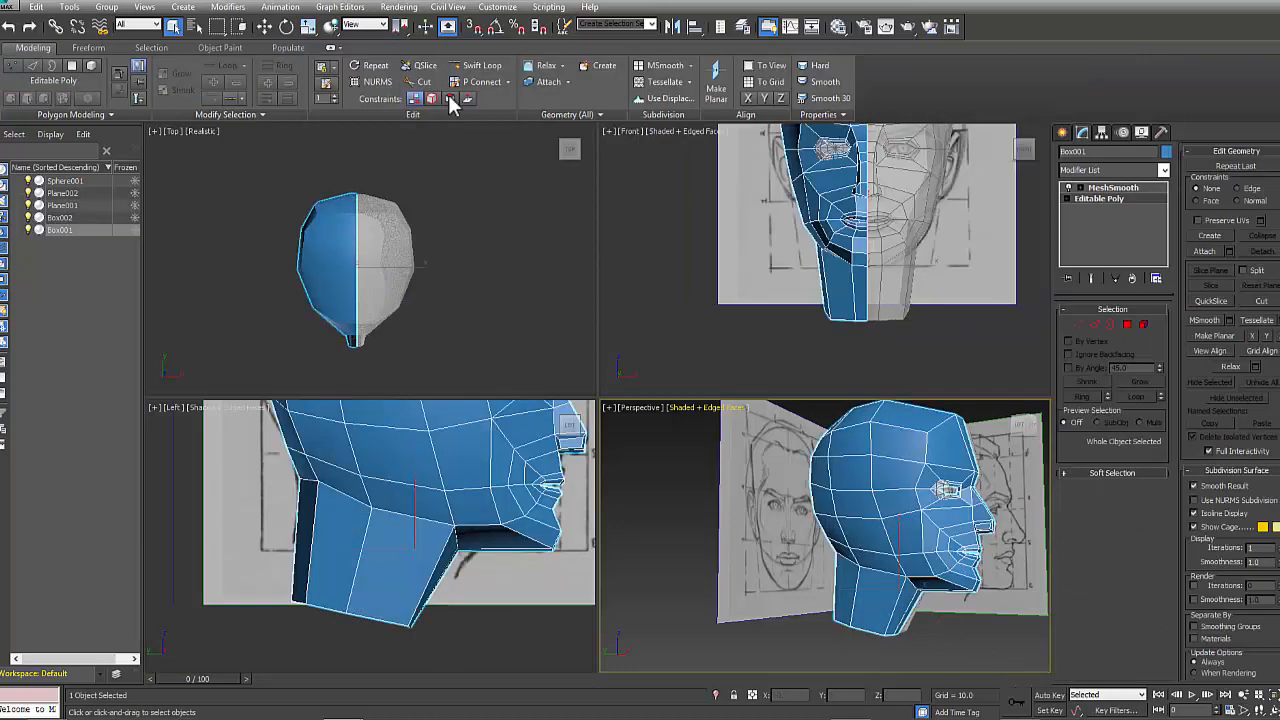
left_click(432, 563)
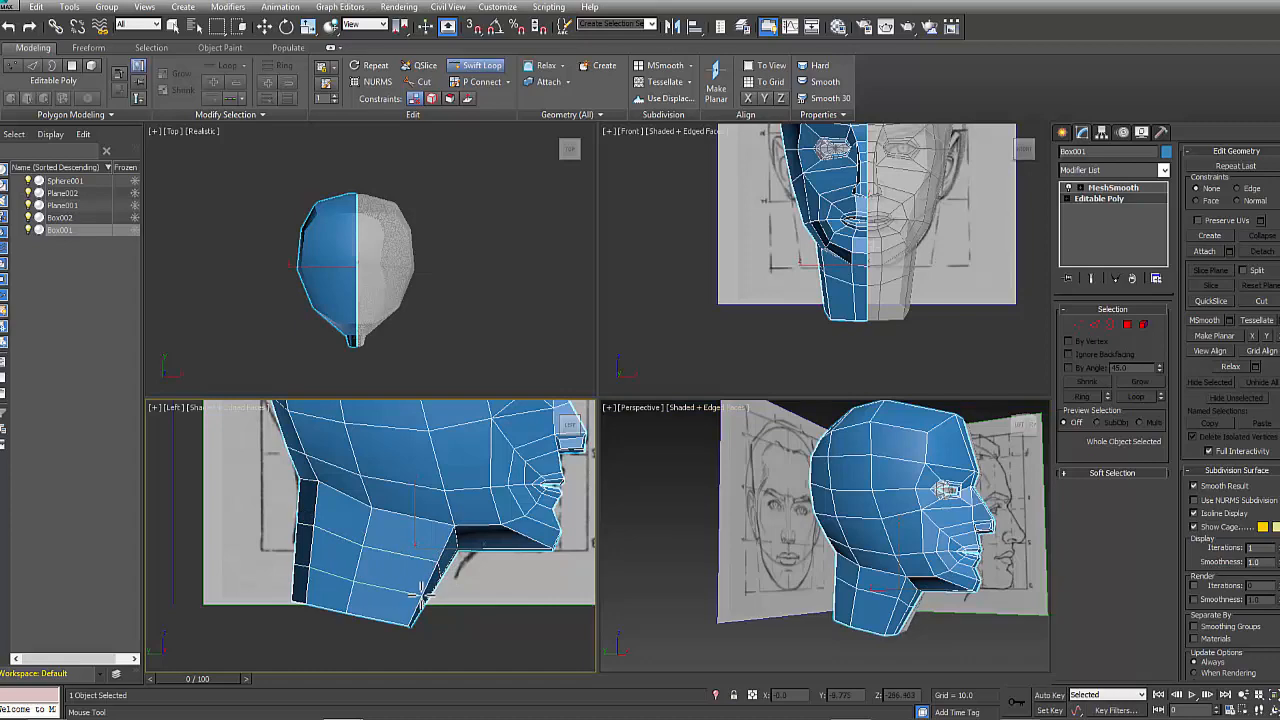
key("w")
- Select four vertices on the front side of the neck and shift them horizontally to round its cross-section
left_click(1078, 325)
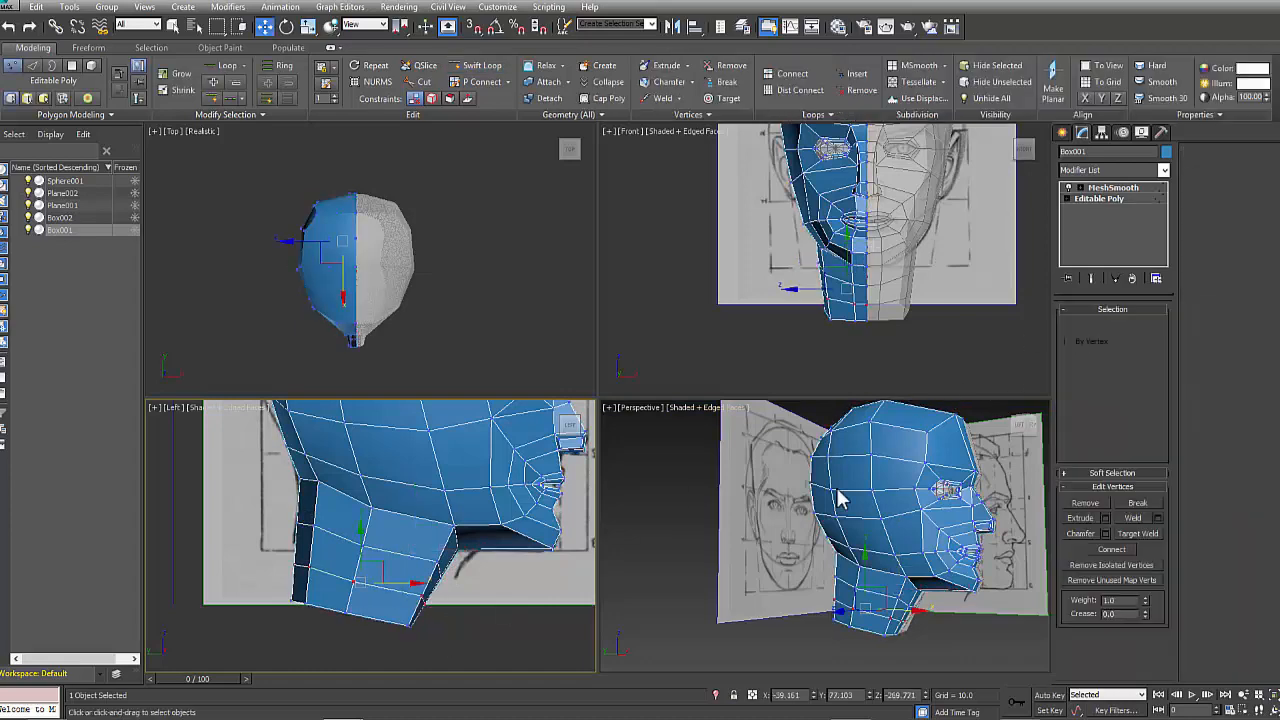
middle_click_drag(837, 491, 895, 645, "alt")
left_click_drag(863, 650, 884, 606)
middle_click_drag(866, 614, 842, 503, "alt")
left_click_drag(840, 504, 846, 500)
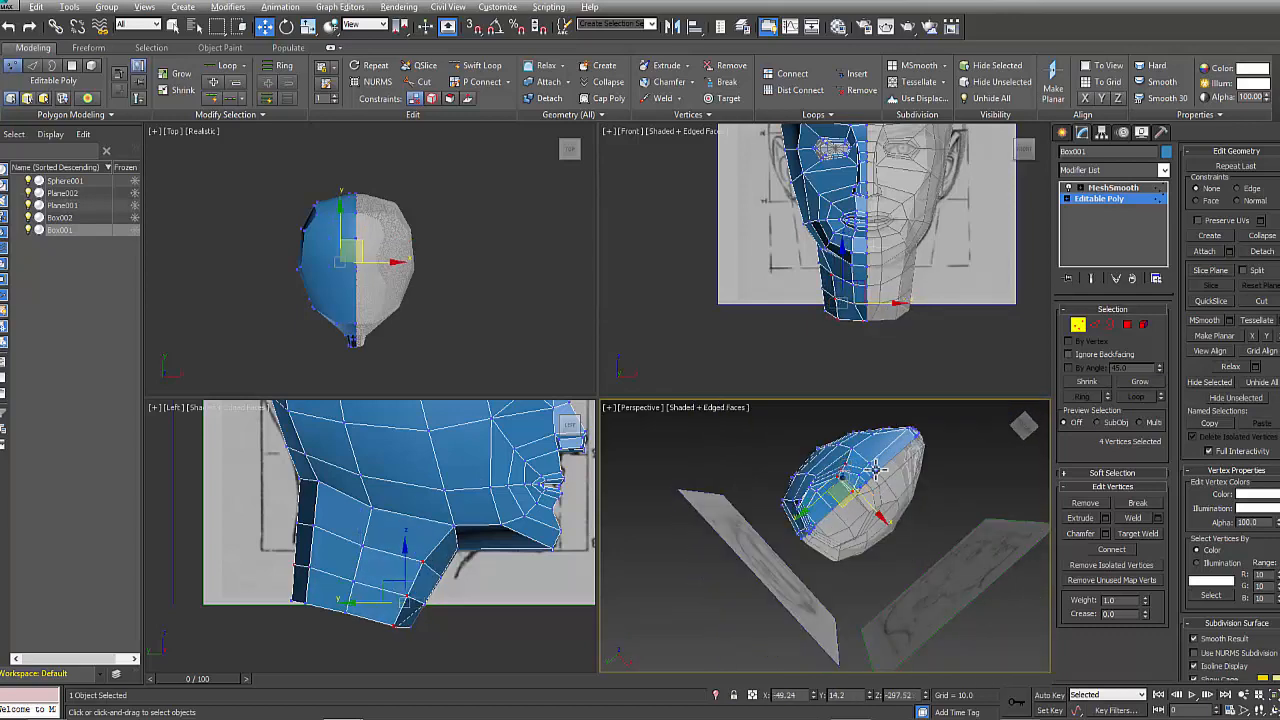
- Deselect one of the four neck vertices and shift the remaining three horizontally to refine the neck's front corner
middle_click_drag(846, 500, 853, 538, "alt")
scroll(836, 528, "up", 3)
key("alt+w")
middle_click_drag(760, 437, 905, 637)
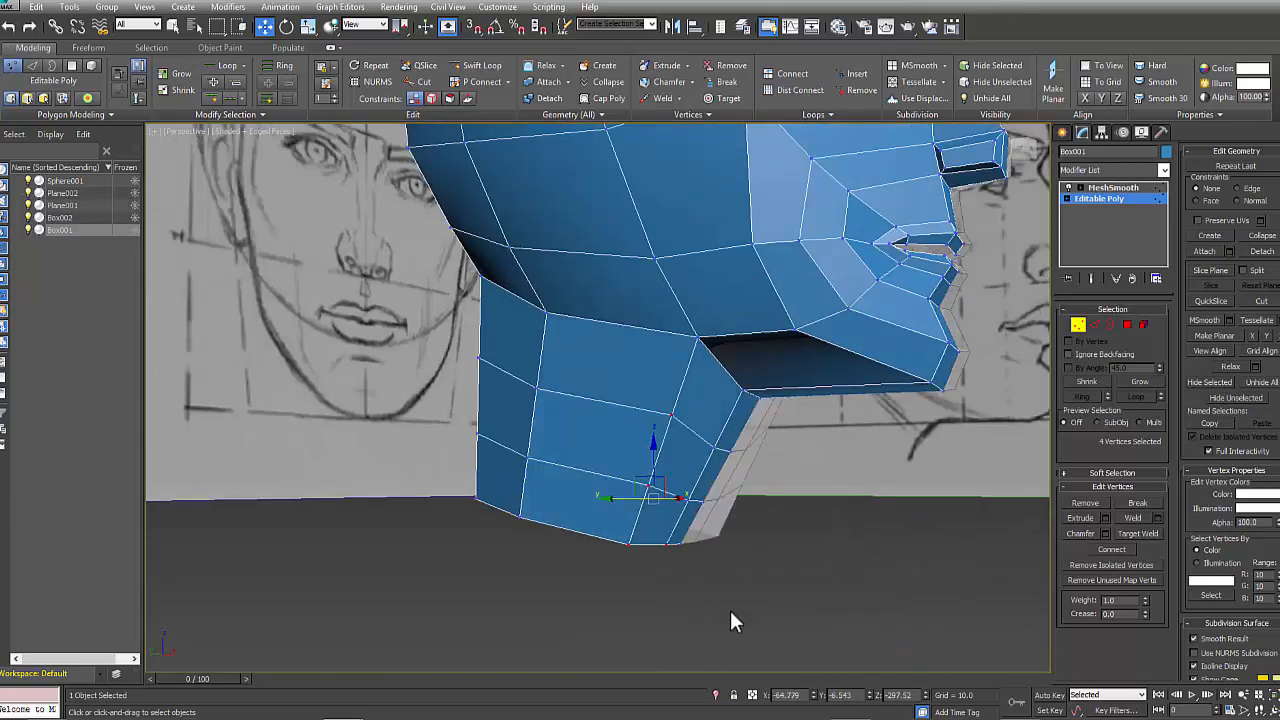
middle_click_drag(730, 610, 670, 445, "alt")
left_click(693, 567, "alt")
mouse_move(661, 492)
left_mouse_down()
mouse_move(660, 505)
mouse_move(657, 491)
left_mouse_up()
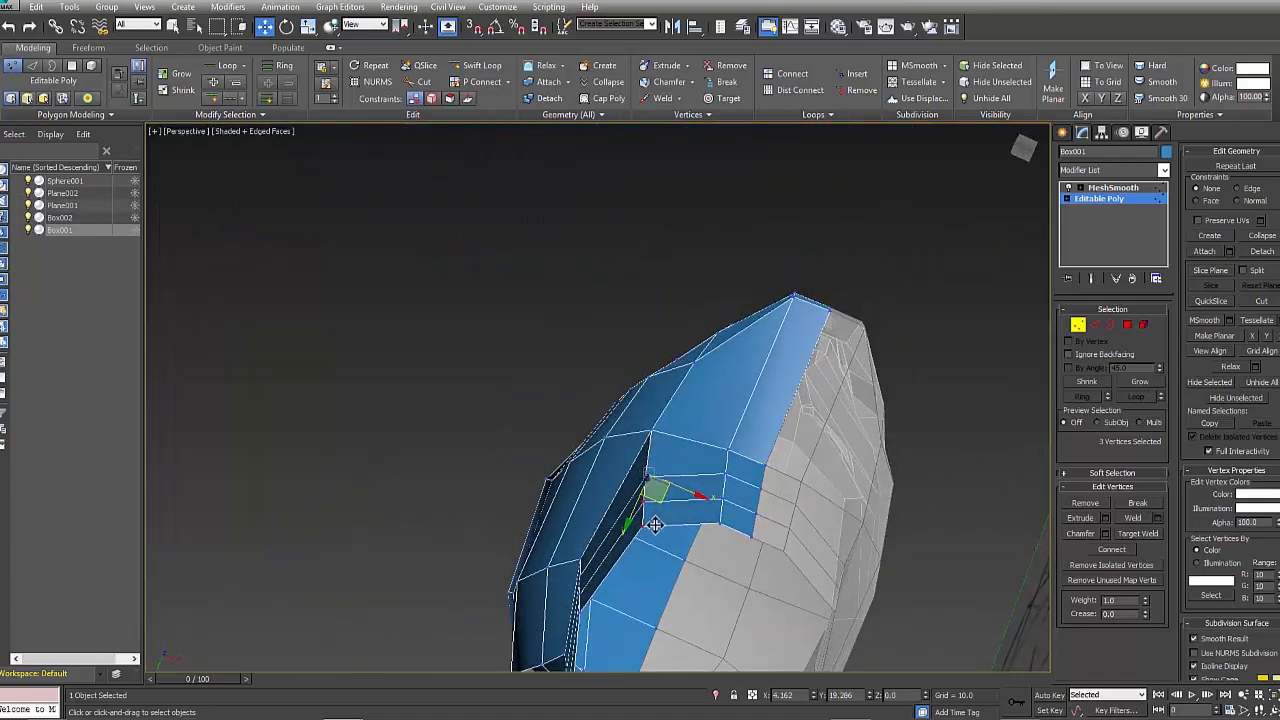
- Shift the three vertices at the neck's rear corner horizontally to round the back of the neck
middle_click_drag(657, 491, 686, 562, "alt")
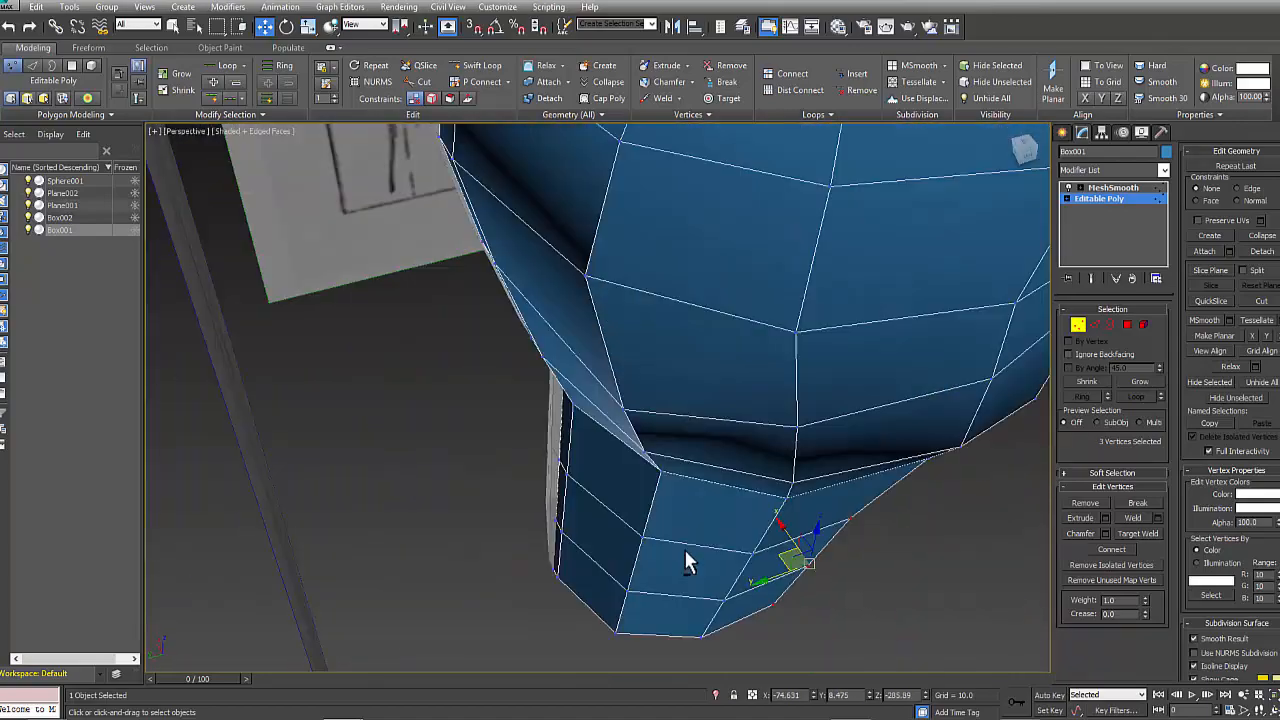
middle_click_drag(697, 624, 617, 478, "alt")
left_click_drag(617, 478, 617, 493)
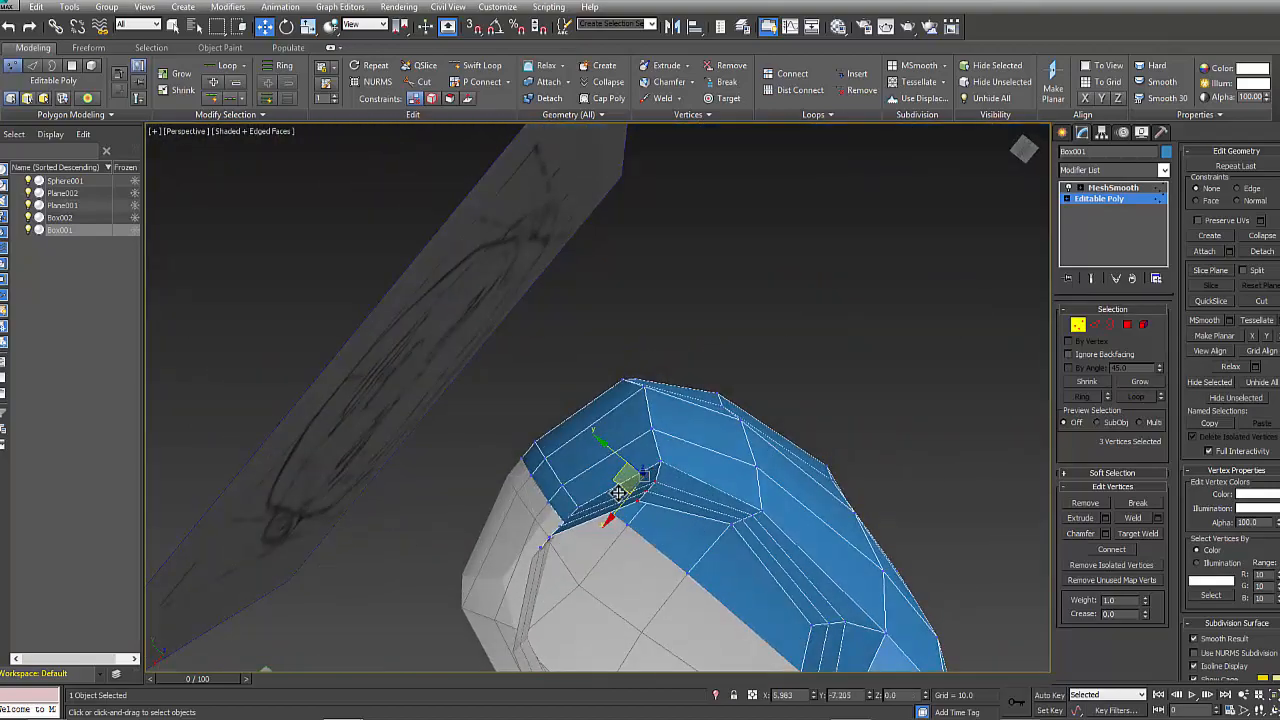
middle_click_drag(619, 493, 678, 510, "alt")
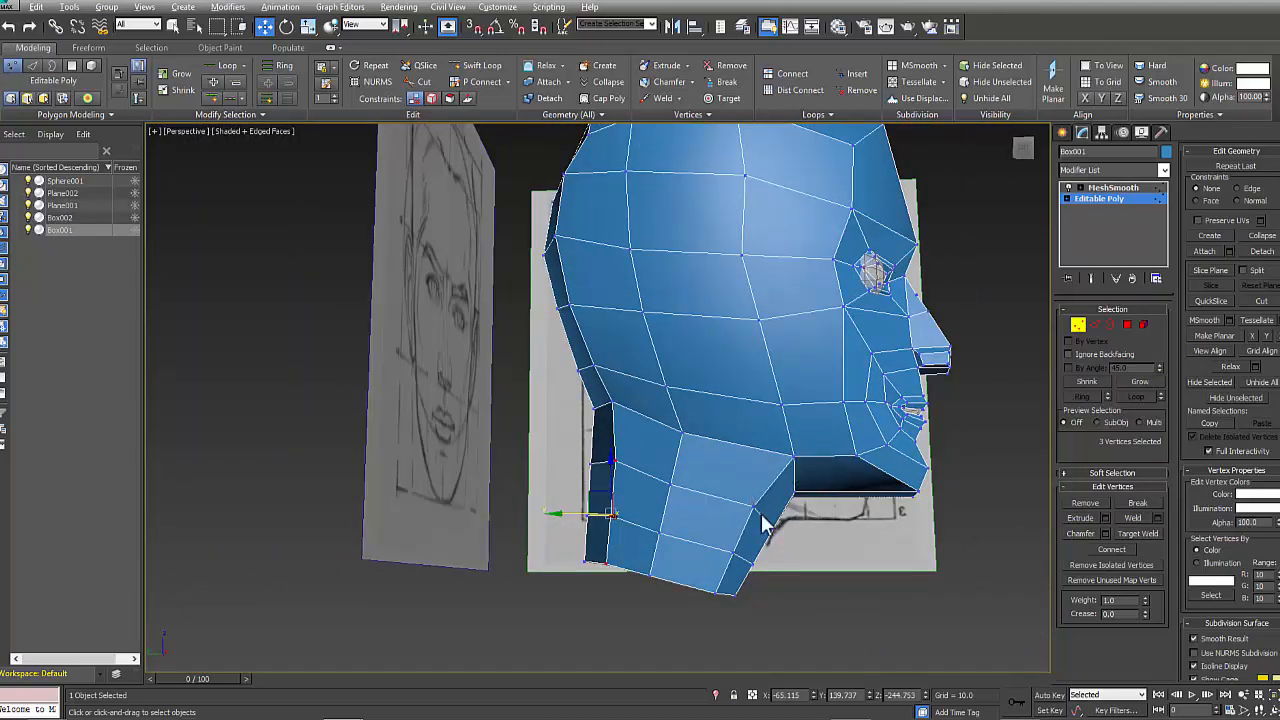
- Reposition the neck vertices in the side view to follow the reference, flaring the rear of the base backward
key("alt+w")
left_click(382, 584)
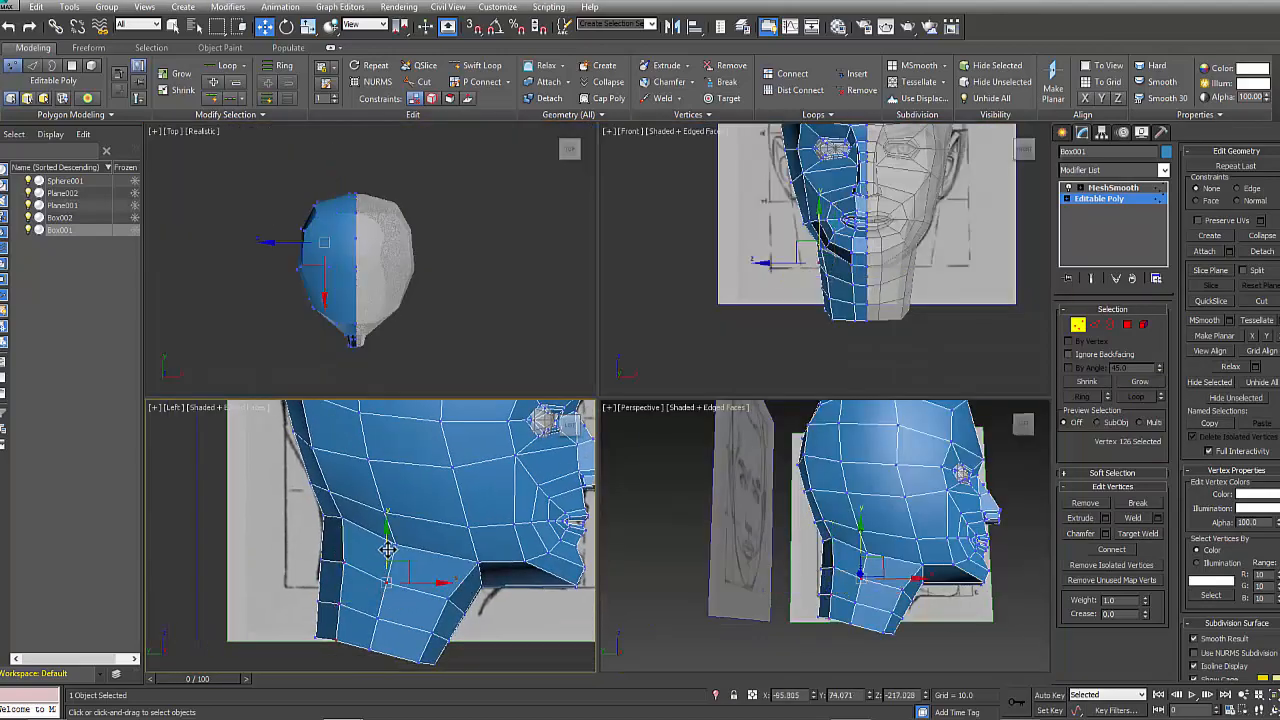
middle_click_drag(538, 512, 584, 538)
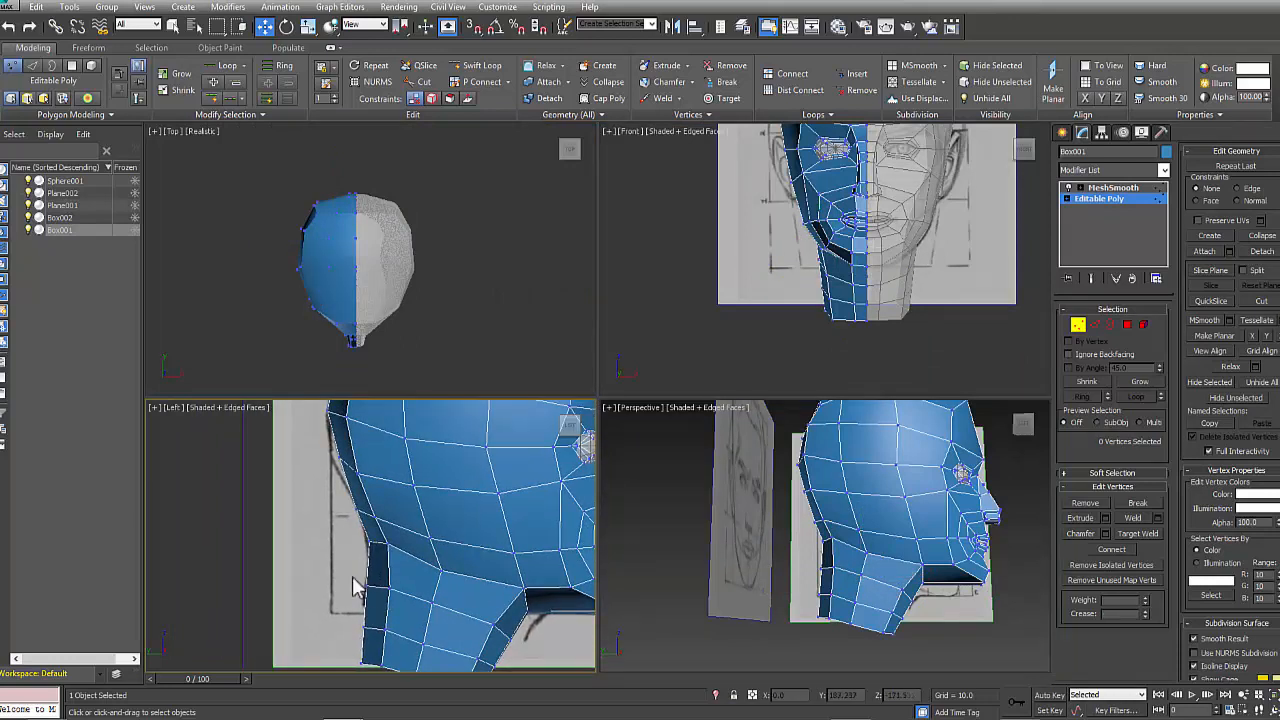
left_click_drag(377, 589, 380, 589)
middle_click_drag(387, 635, 409, 603)
left_click_drag(424, 618, 390, 600)
middle_click_drag(539, 644, 504, 619)
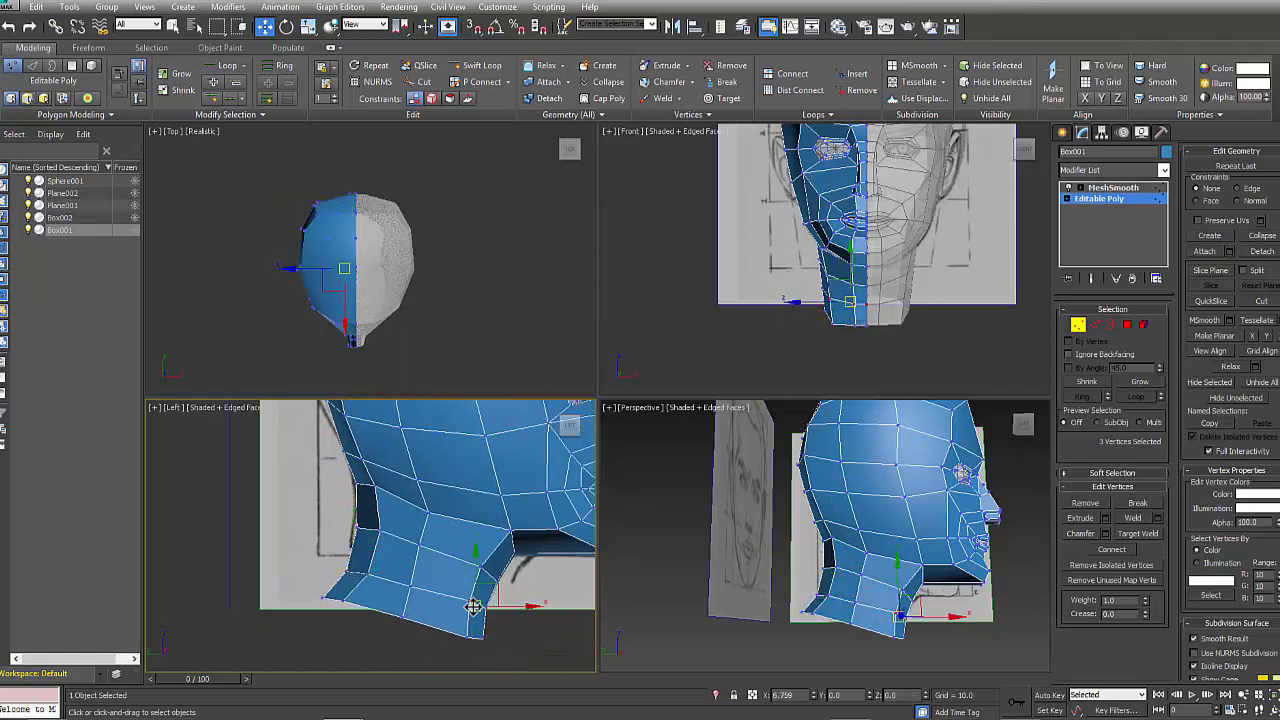
- Adjust the vertex on the upper side of the neck in the side view and select the MeshSmooth modifier
scroll(470, 580, "up", 2)
left_click(411, 585)
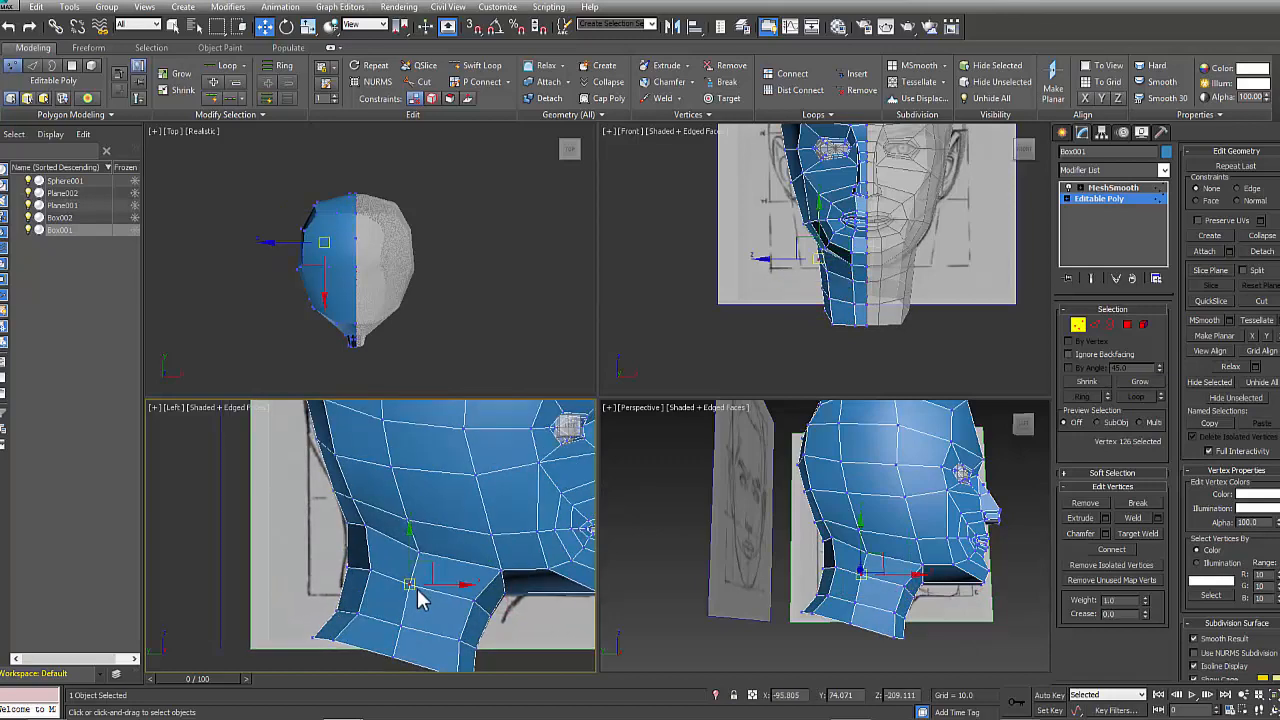
scroll(420, 560, "down", 4)
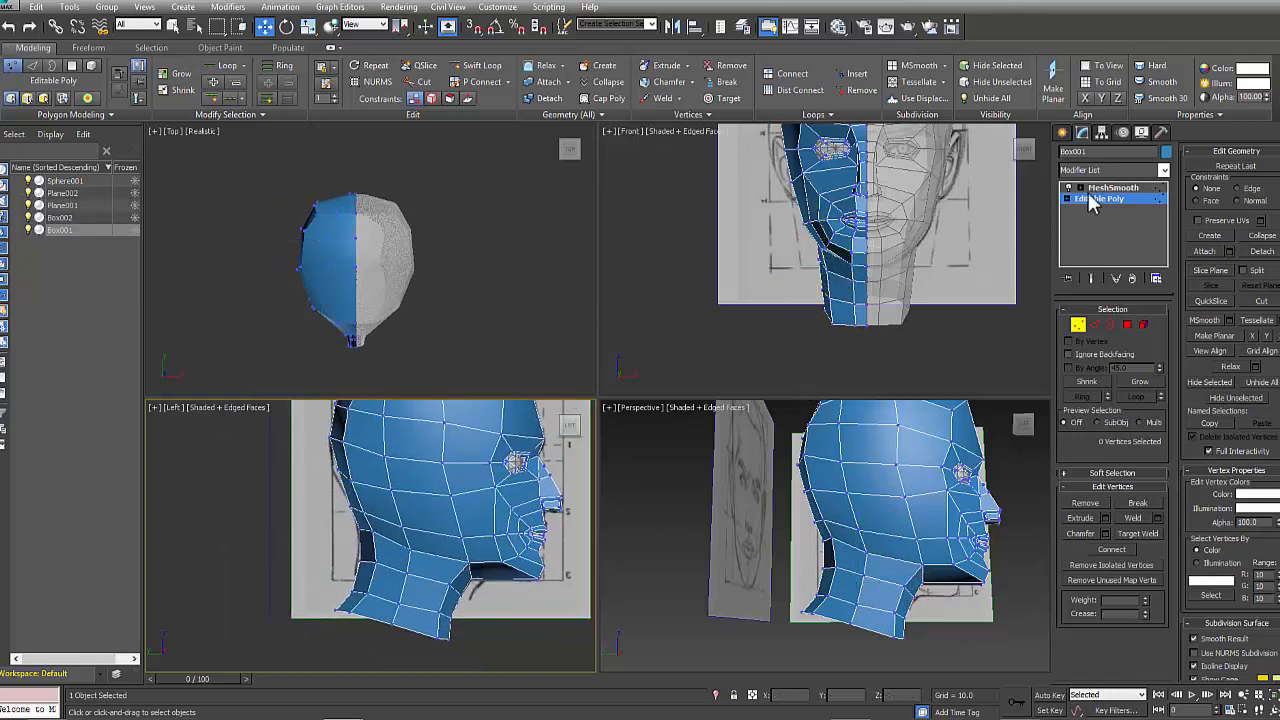
left_click(1095, 188)
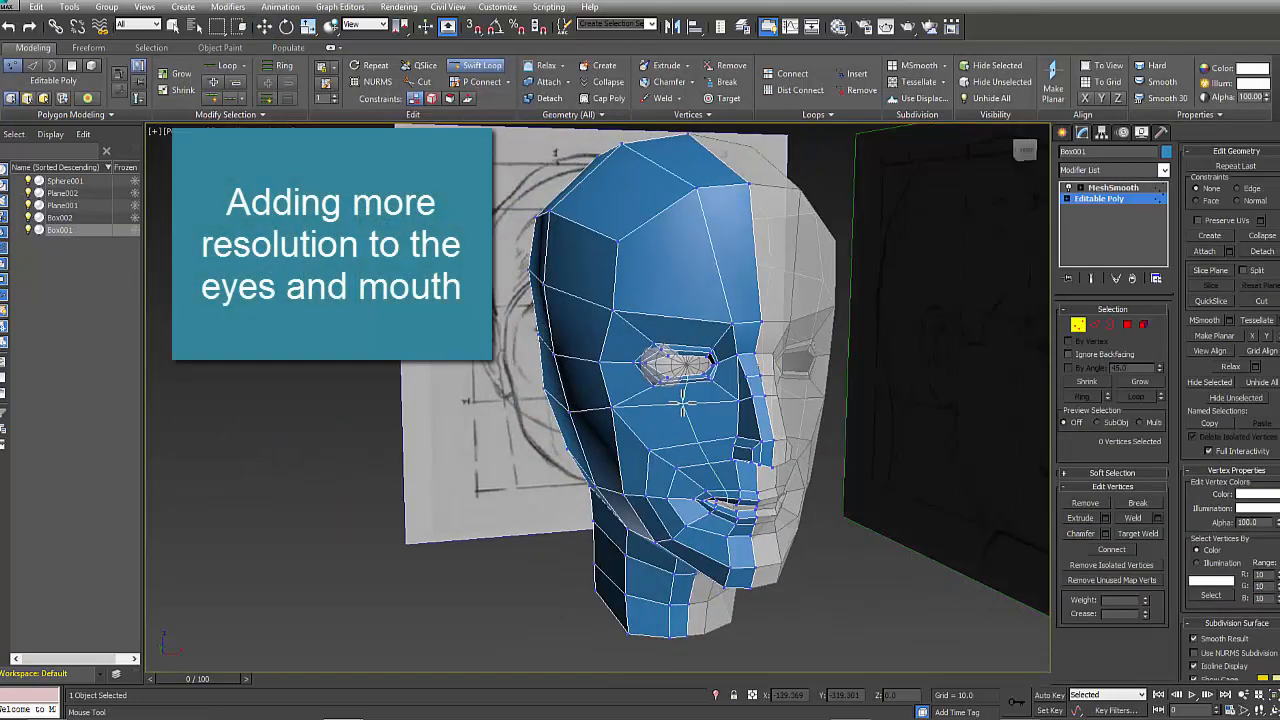
- Insert Swift Loop edge loops through the cheek between the eye and mouth and through the forehead above the eye
scroll(682, 402, "up", 3)
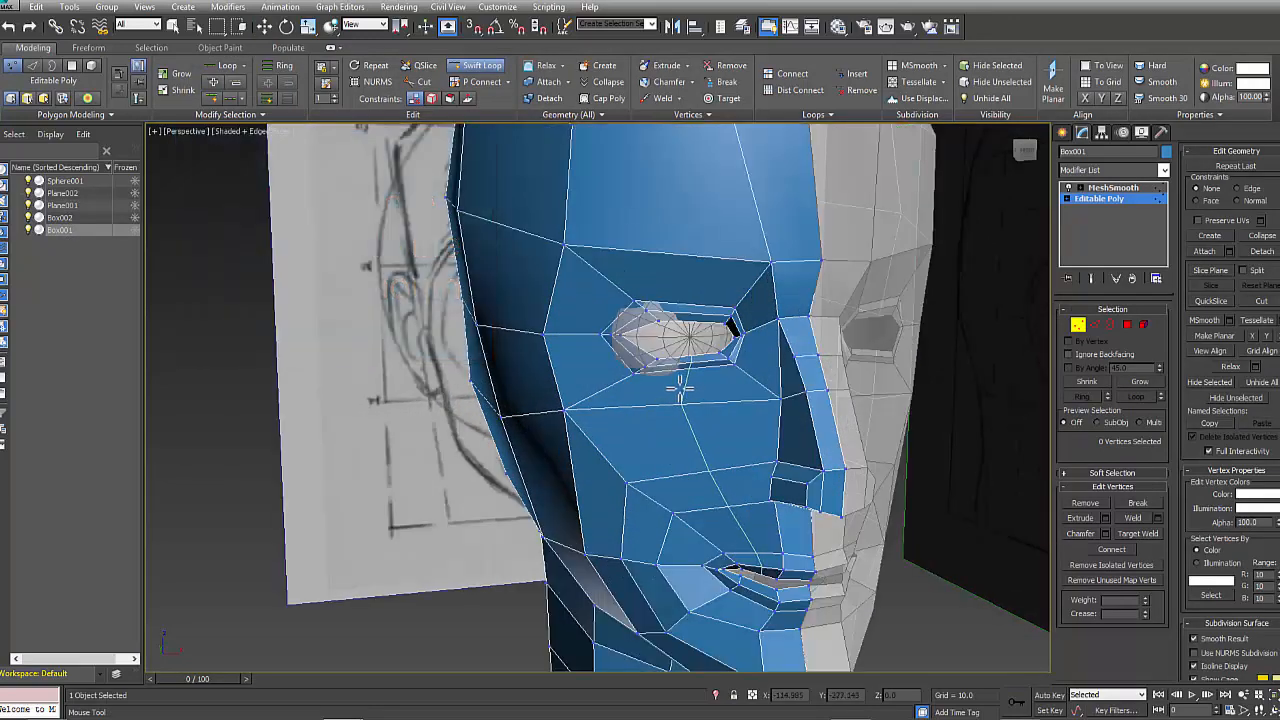
left_click(680, 389)
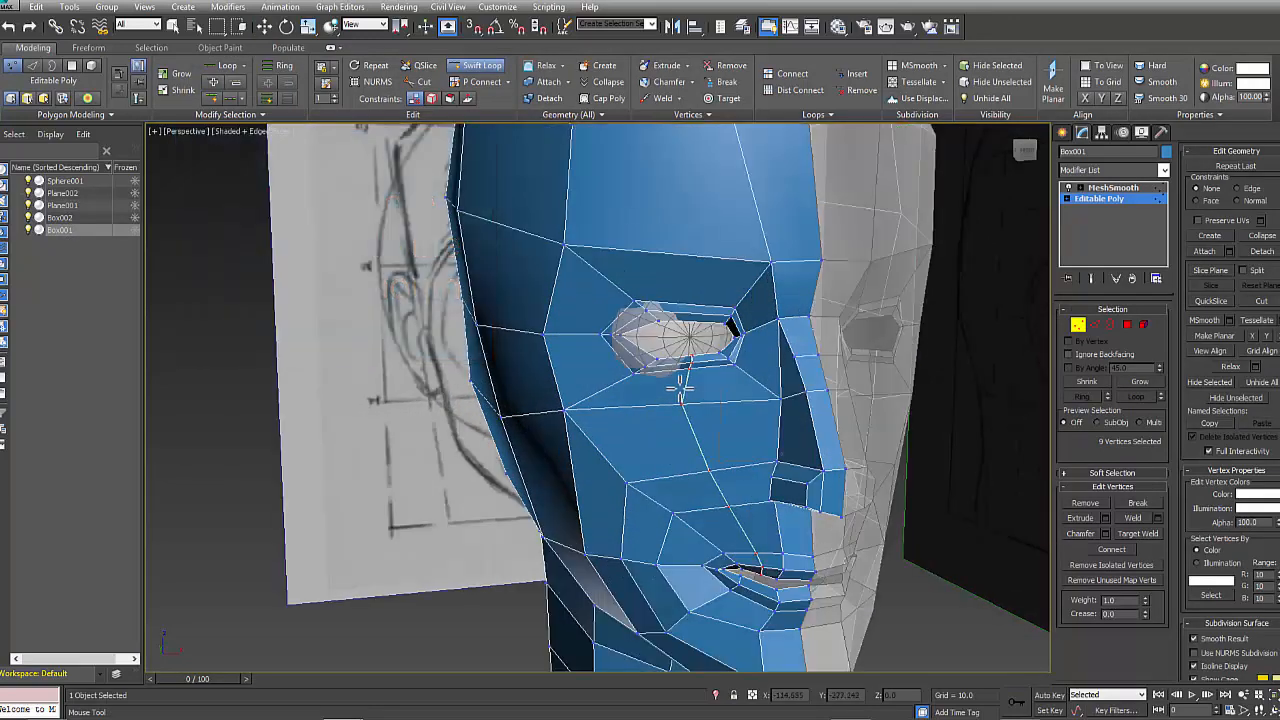
left_click(686, 296)
right_click(703, 292)
middle_click_drag(847, 462, 731, 432, "alt")
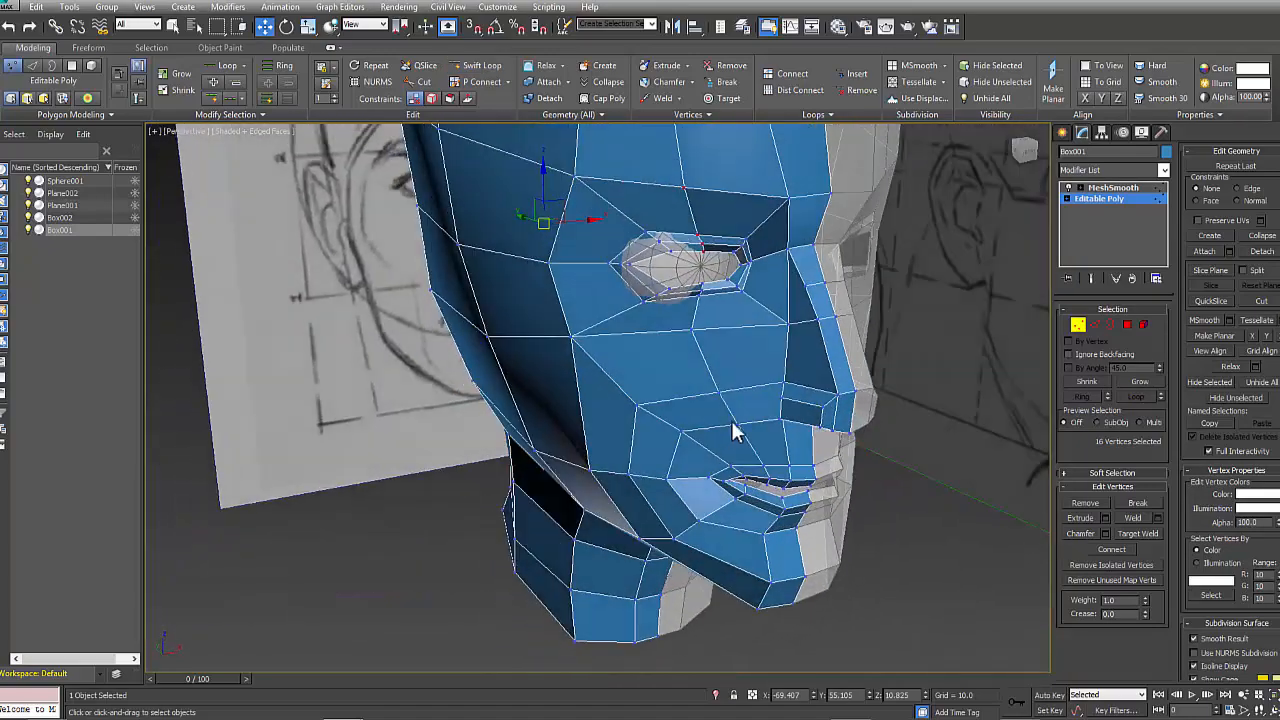
- Select the new edge loop running from the lower eyelid to the mouth and shift it slightly in the horizontal plane
left_click(1005, 310)
left_click(1100, 325)
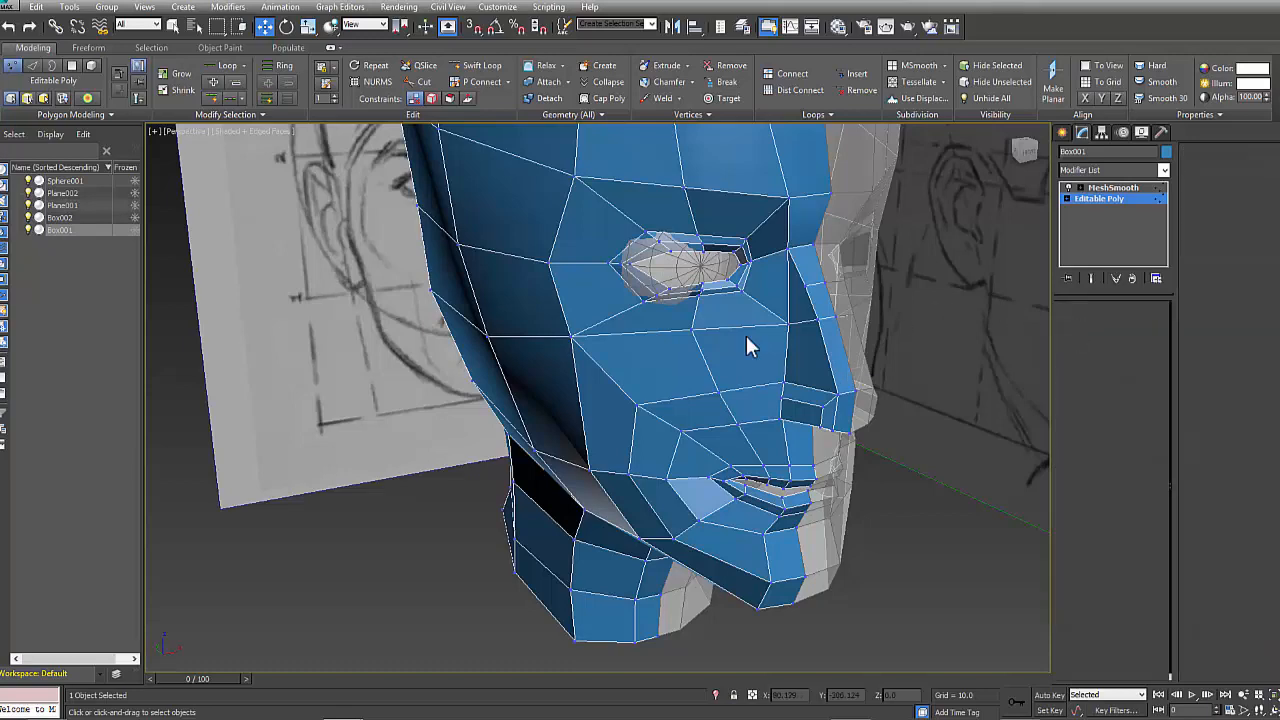
double_click(697, 347)
middle_click_drag(697, 347, 692, 433, "alt")
scroll(772, 434, "up", 3)
scroll(692, 433, "up", 1)
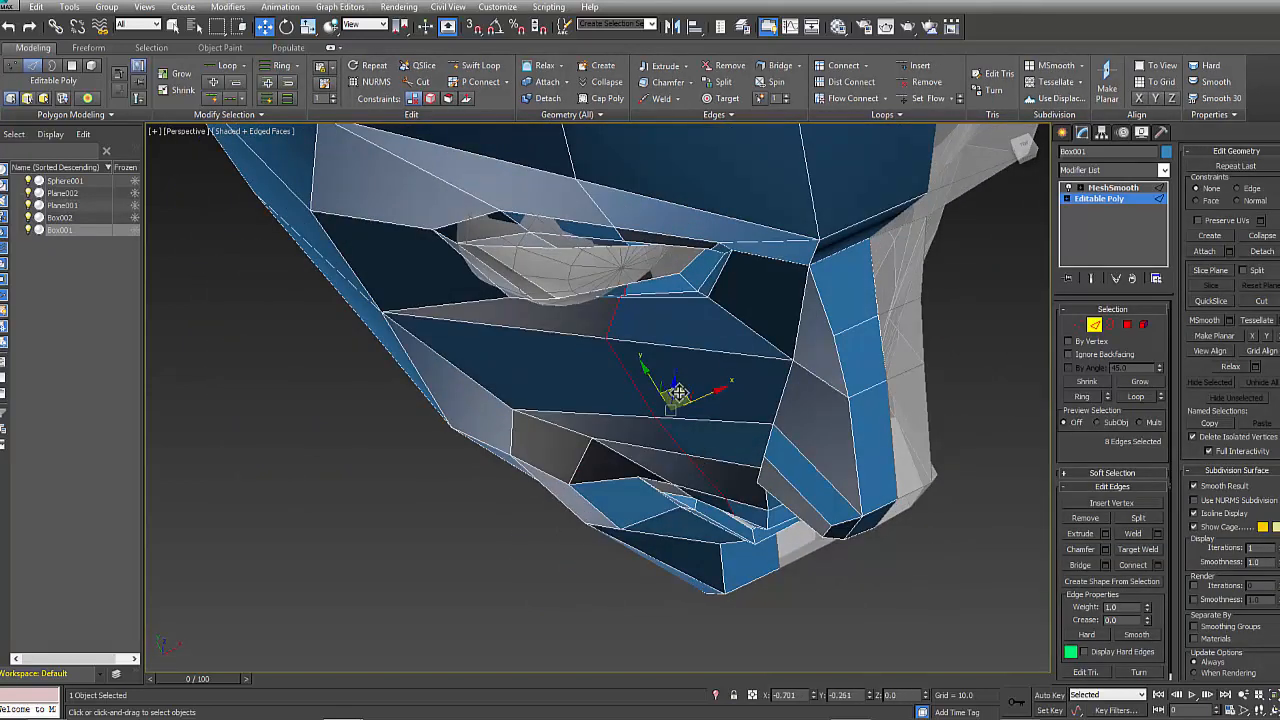
middle_click_drag(677, 386, 737, 490, "alt")
- Return to vertex editing and select the three vertices at the lower outer part of the eye opening, using wireframe display
left_click(1090, 327)
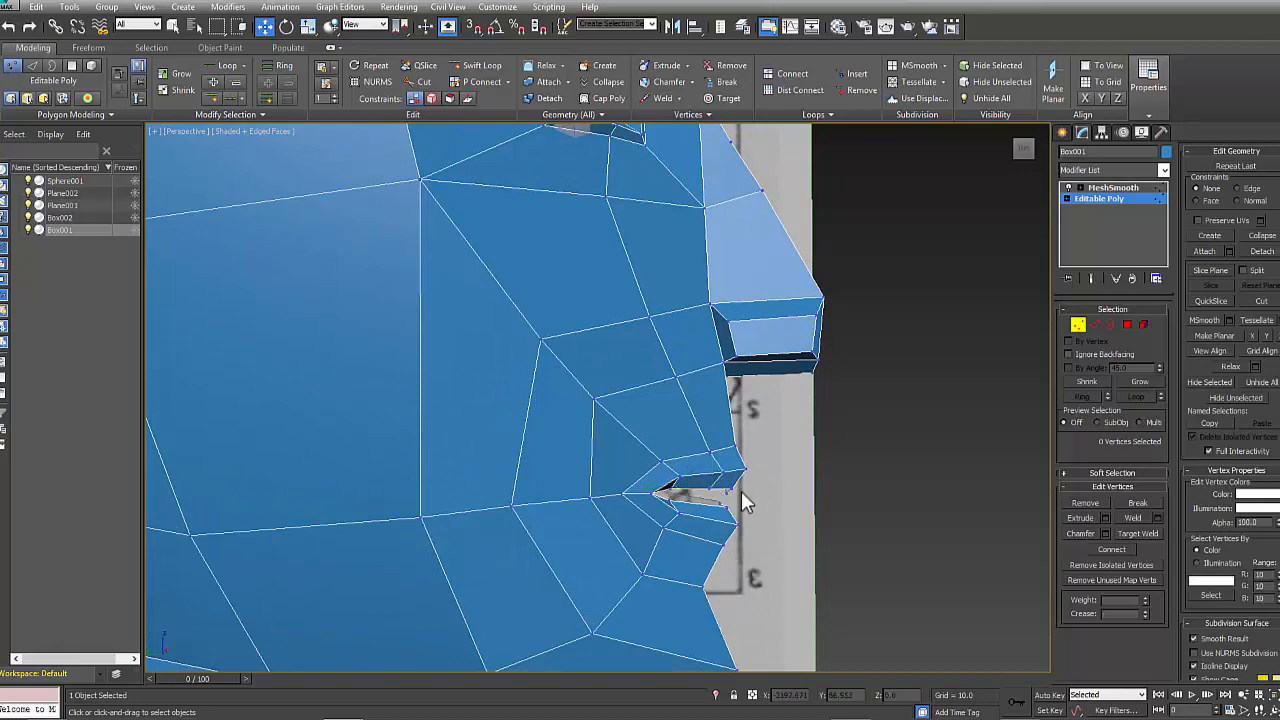
left_click(838, 504)
middle_click_drag(838, 504, 674, 503, "alt")
scroll(675, 480, "up", 3)
key("F3")
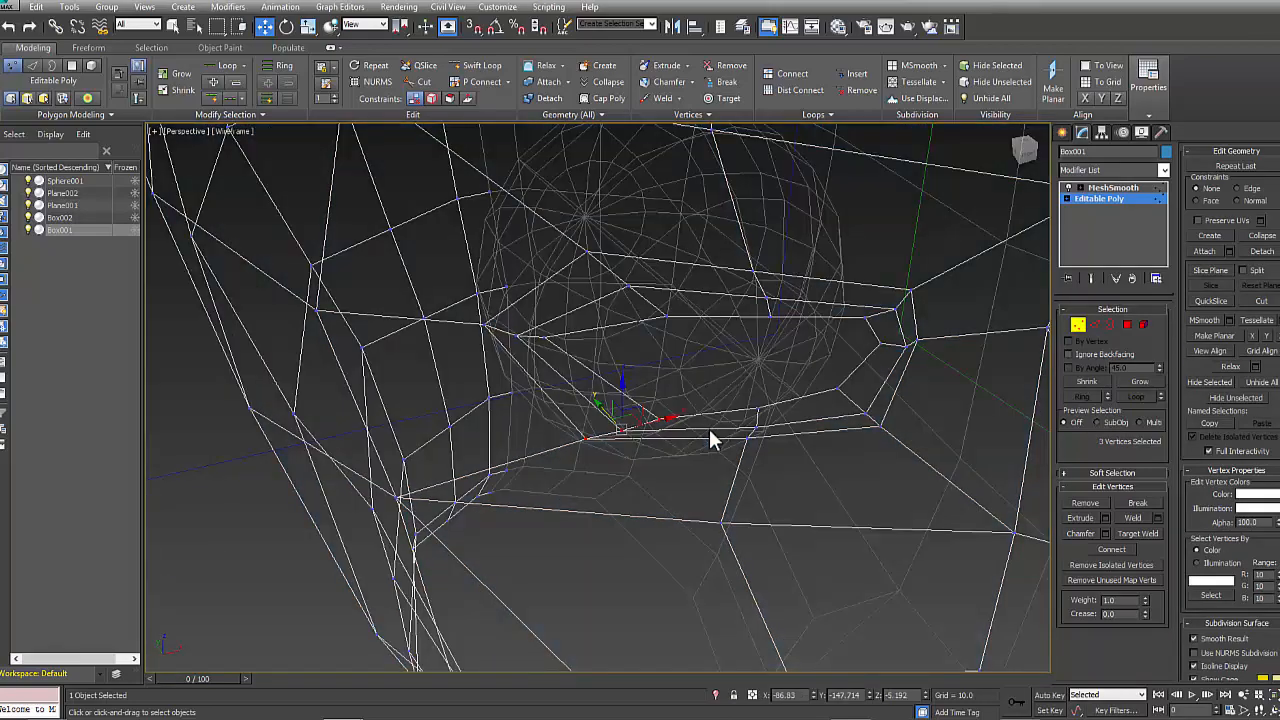
scroll(710, 432, "down", 3)
scroll(697, 414, "up", 3)
key("F3")
middle_click_drag(697, 414, 634, 437, "alt")
- Move and rotate the three lower outer eye vertices in the front view to follow the reference eye
key("e")
key("w")
key("w")
key("alt+w")
scroll(797, 335, "up", 5)
scroll(797, 335, "up", 4)
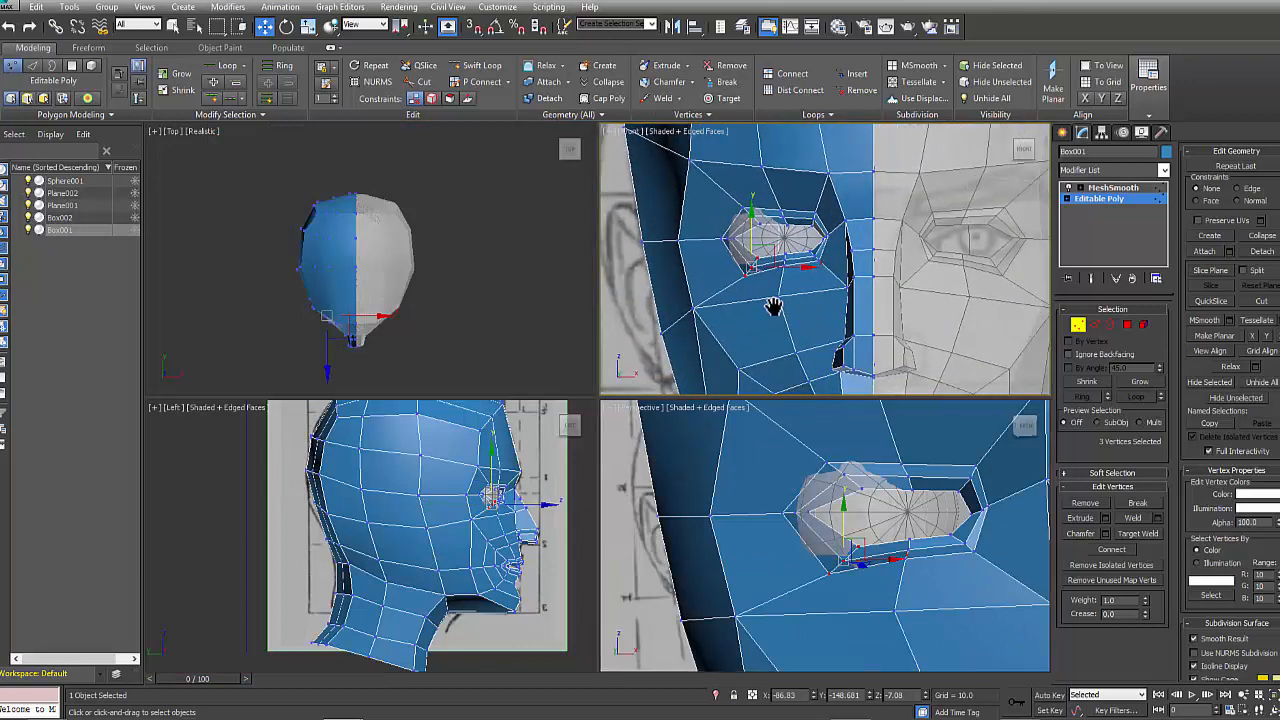
middle_click_drag(853, 302, 883, 309)
left_click_drag(755, 288, 746, 283)
key("alt+x")
middle_click_drag(747, 289, 745, 297)
key("alt+x")
mouse_move(879, 300)
middle_mouse_down()
mouse_move(771, 285)
mouse_move(740, 301)
middle_mouse_up()
scroll(771, 285, "down", 2)
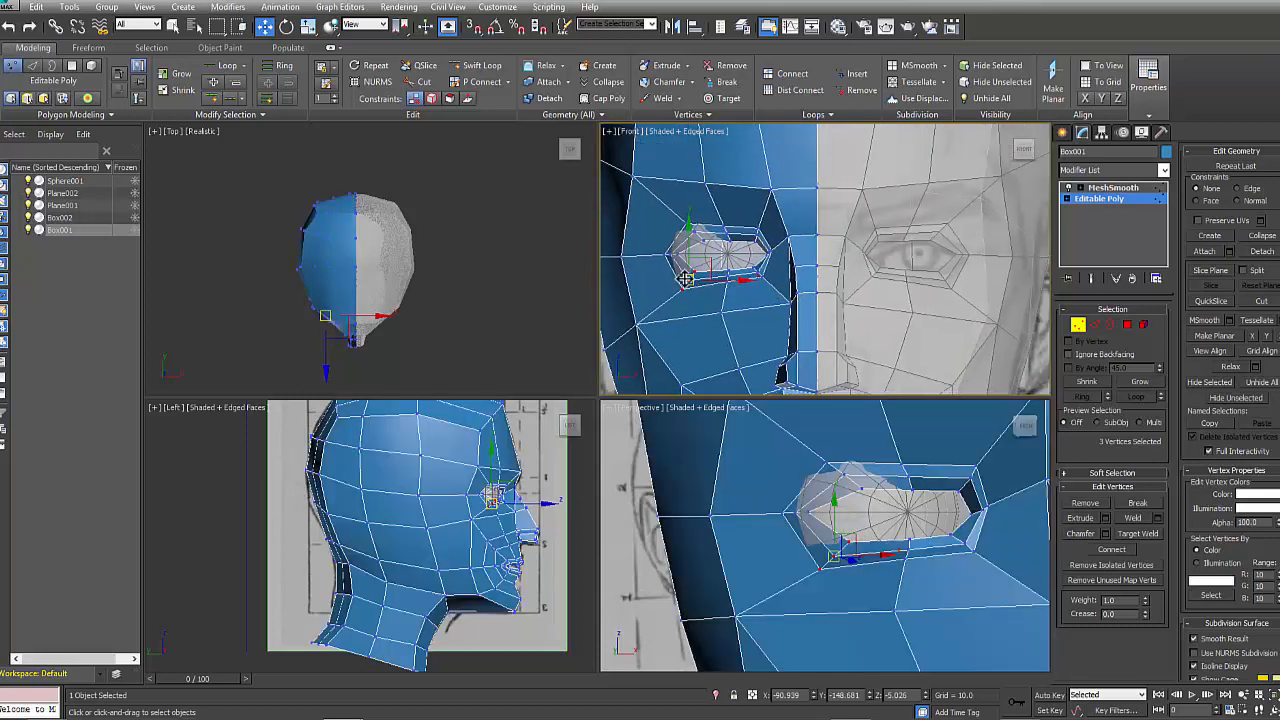
key("e")
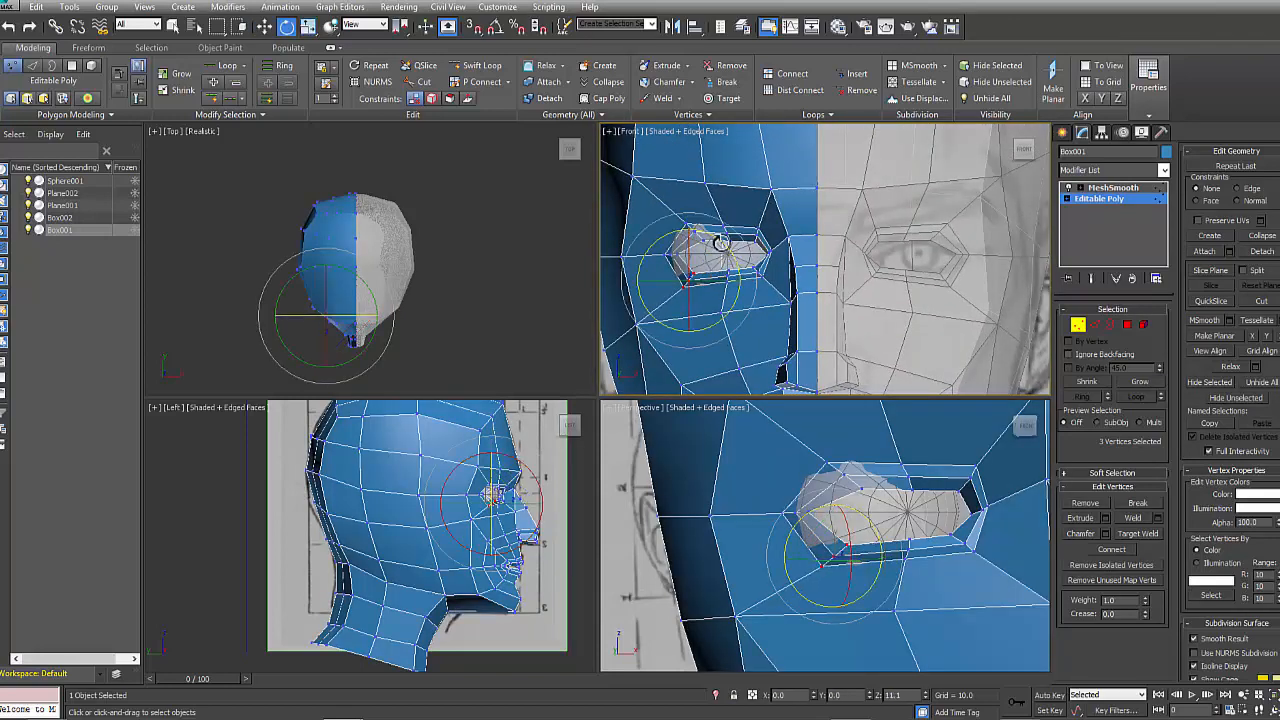
key("w")
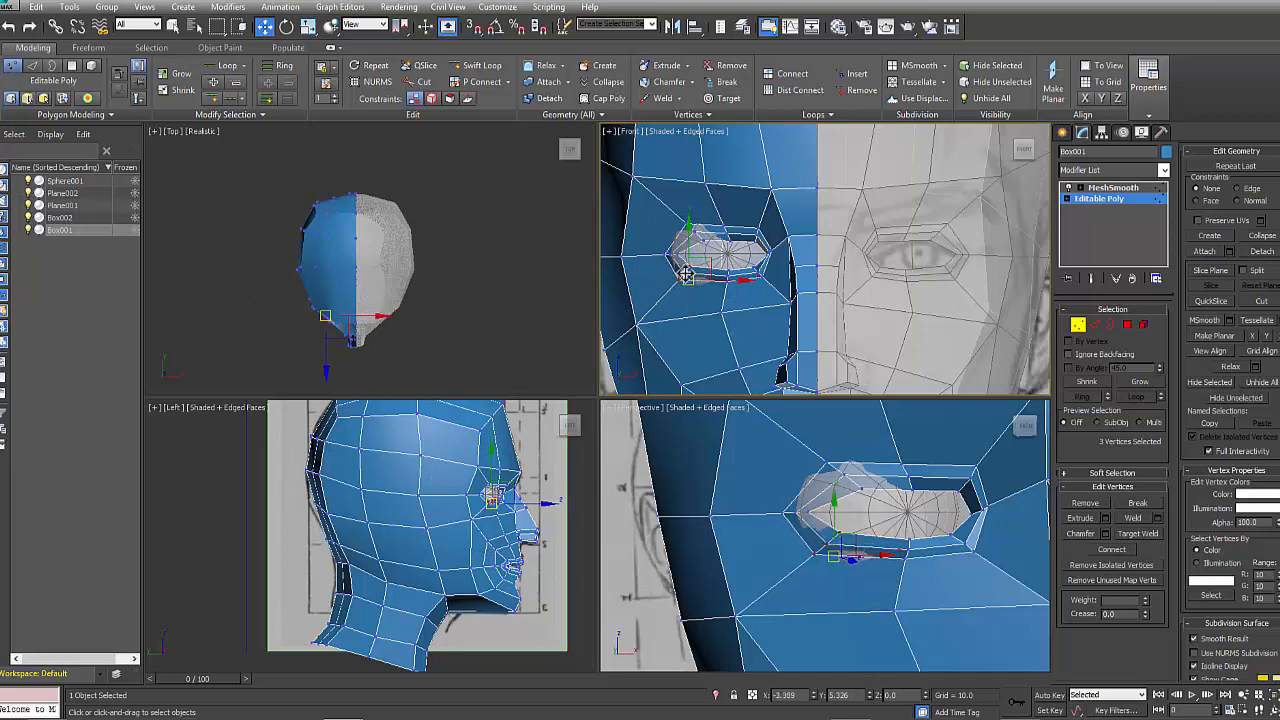
- Reshape the remaining eyelid vertices in the front view into an almond opening, moving and rotating the inner corner group
left_click_drag(684, 237, 752, 249)
scroll(783, 268, "up", 2)
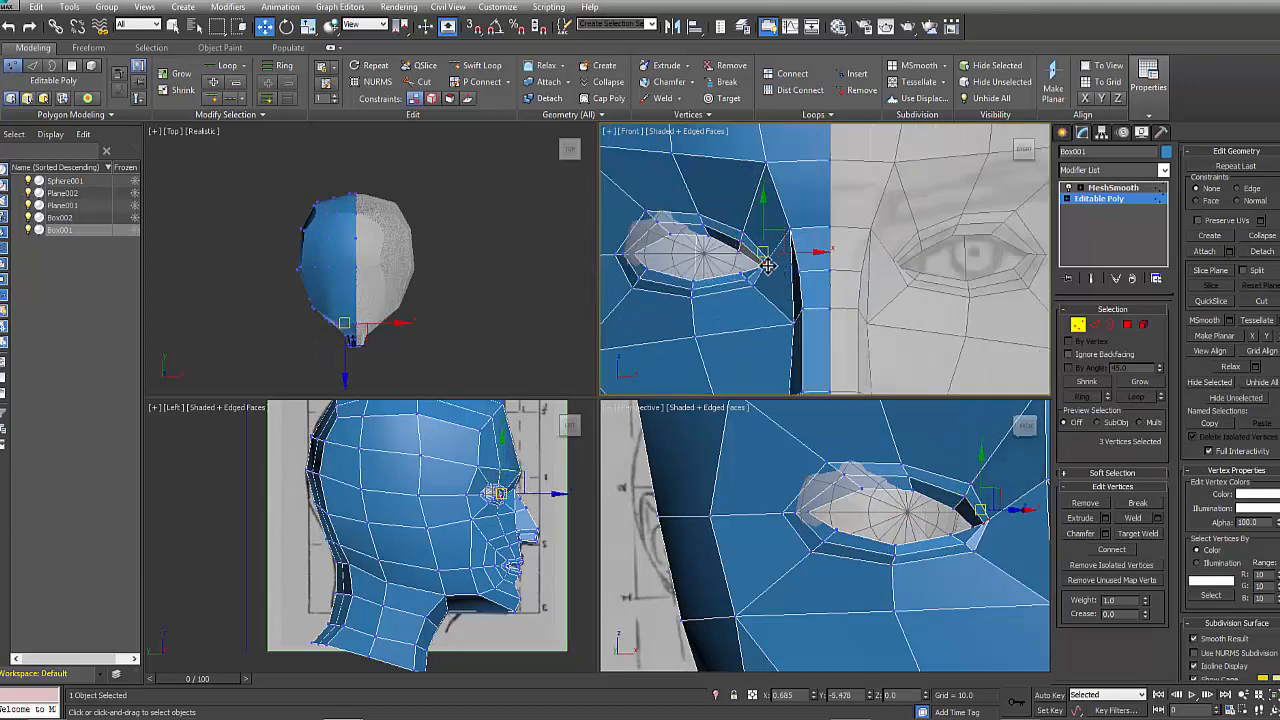
key("e")
key("w")
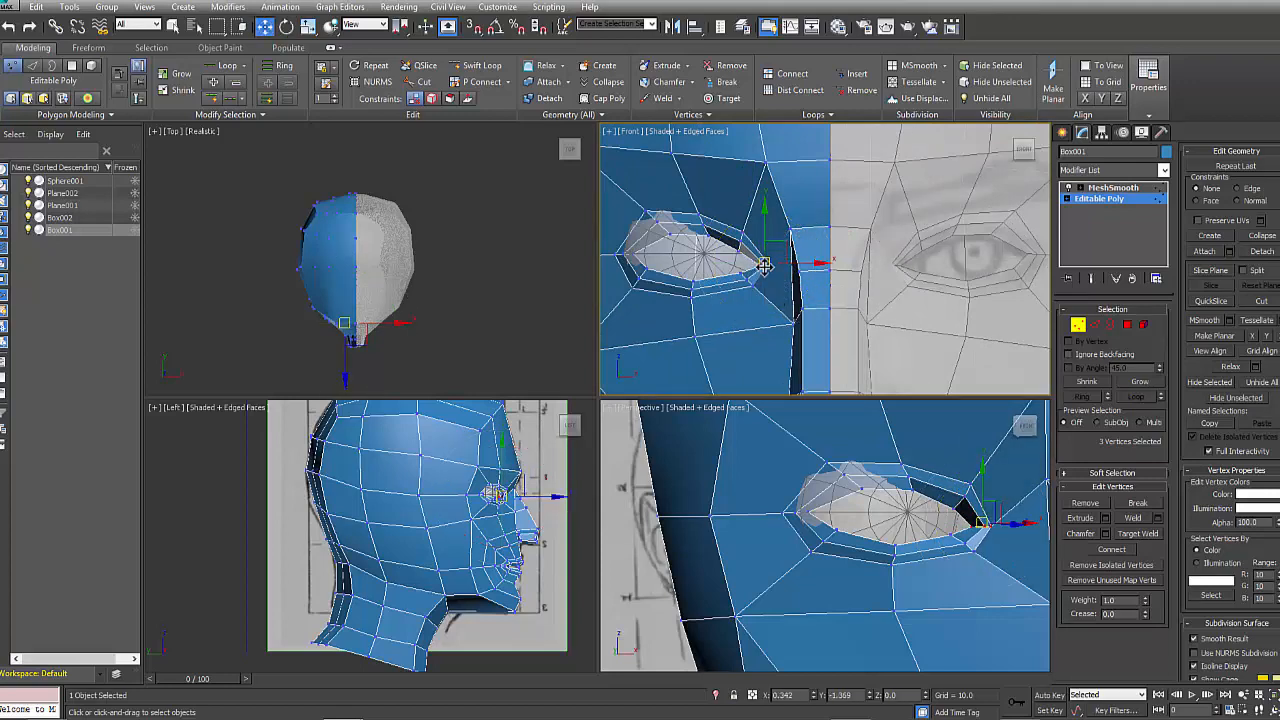
- Adjust single vertices on the upper eyelid and its outer edge to refine the curve of the lid
mouse_move(660, 275)
middle_mouse_down()
mouse_move(703, 281)
mouse_move(680, 278)
middle_mouse_up()
left_click(714, 240)
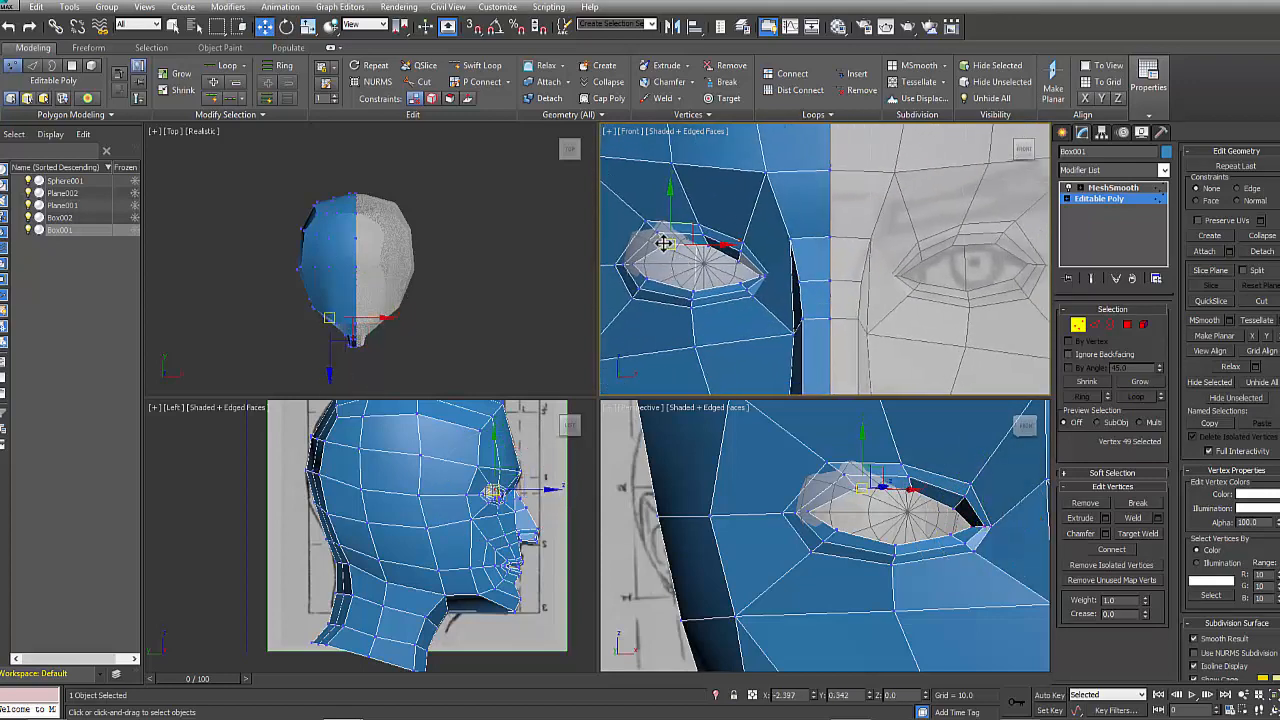
left_click(645, 220)
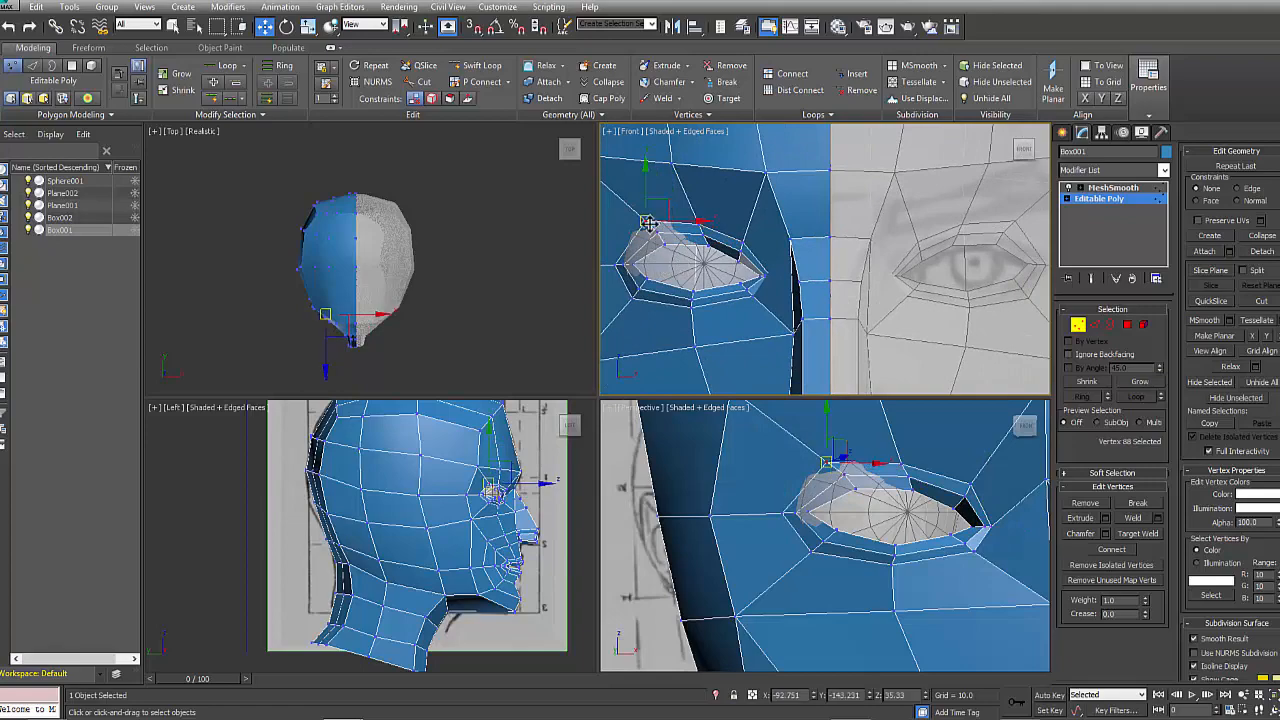
middle_click_drag(666, 300, 683, 294)
scroll(508, 494, "up", 6)
middle_click_drag(460, 523, 480, 500)
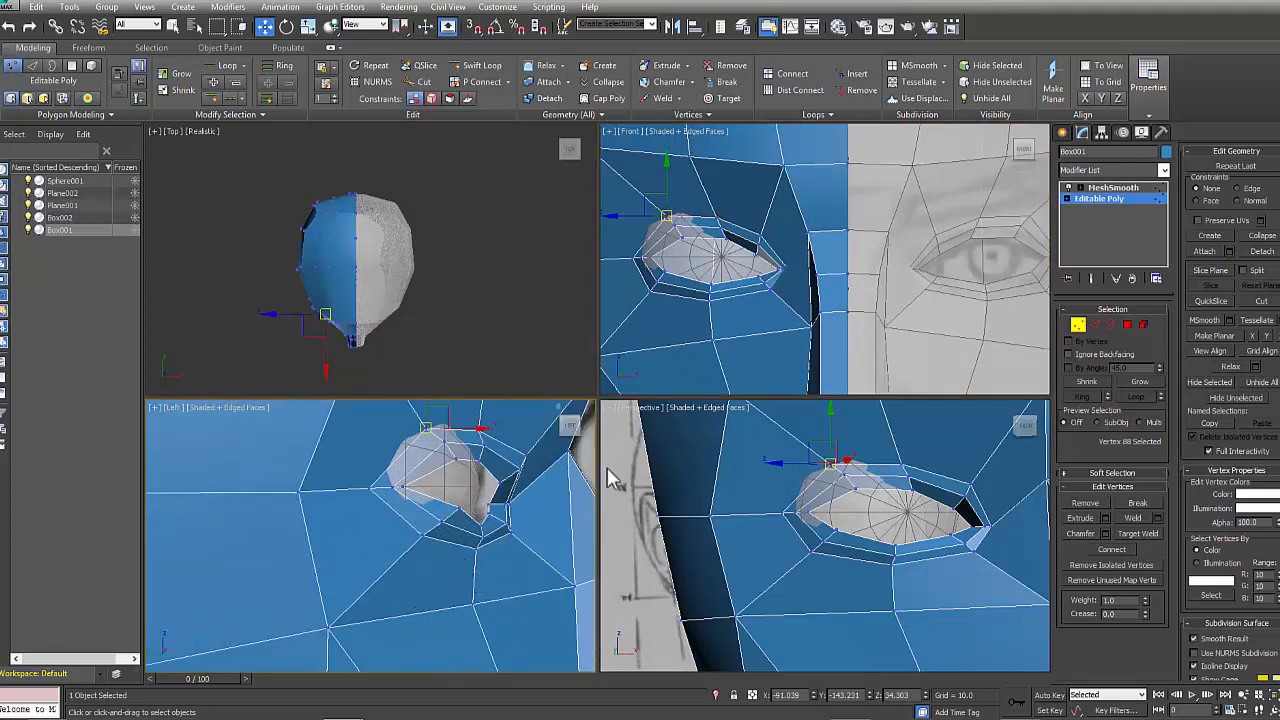
- Select the three lower outer eyelid vertices and shift and rotate them in depth to wrap around the eyeball
middle_click_drag(880, 585, 840, 540, "alt")
left_click_drag(840, 540, 774, 490)
scroll(866, 580, "down", 5)
scroll(830, 566, "up", 8)
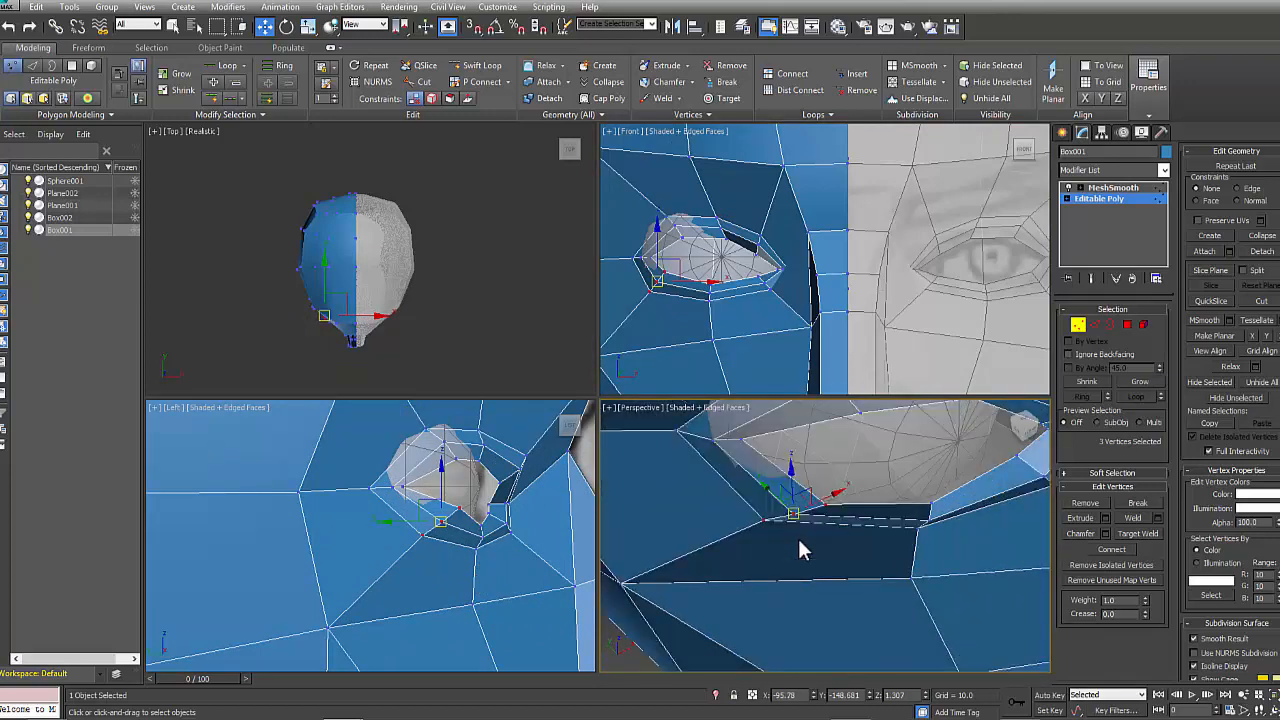
middle_click_drag(812, 513, 843, 568, "alt")
left_click_drag(752, 612, 850, 545)
middle_click_drag(850, 545, 824, 560, "alt")
left_click_drag(786, 530, 788, 514)
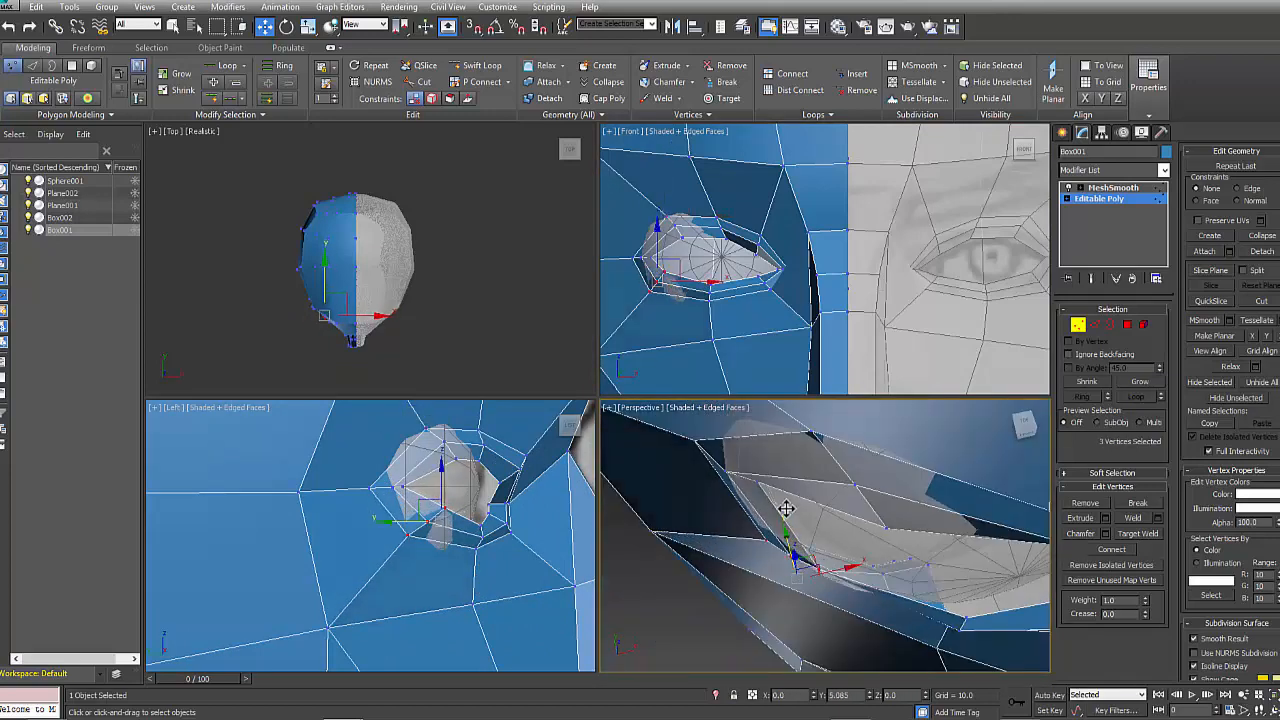
middle_click_drag(788, 514, 748, 526, "alt")
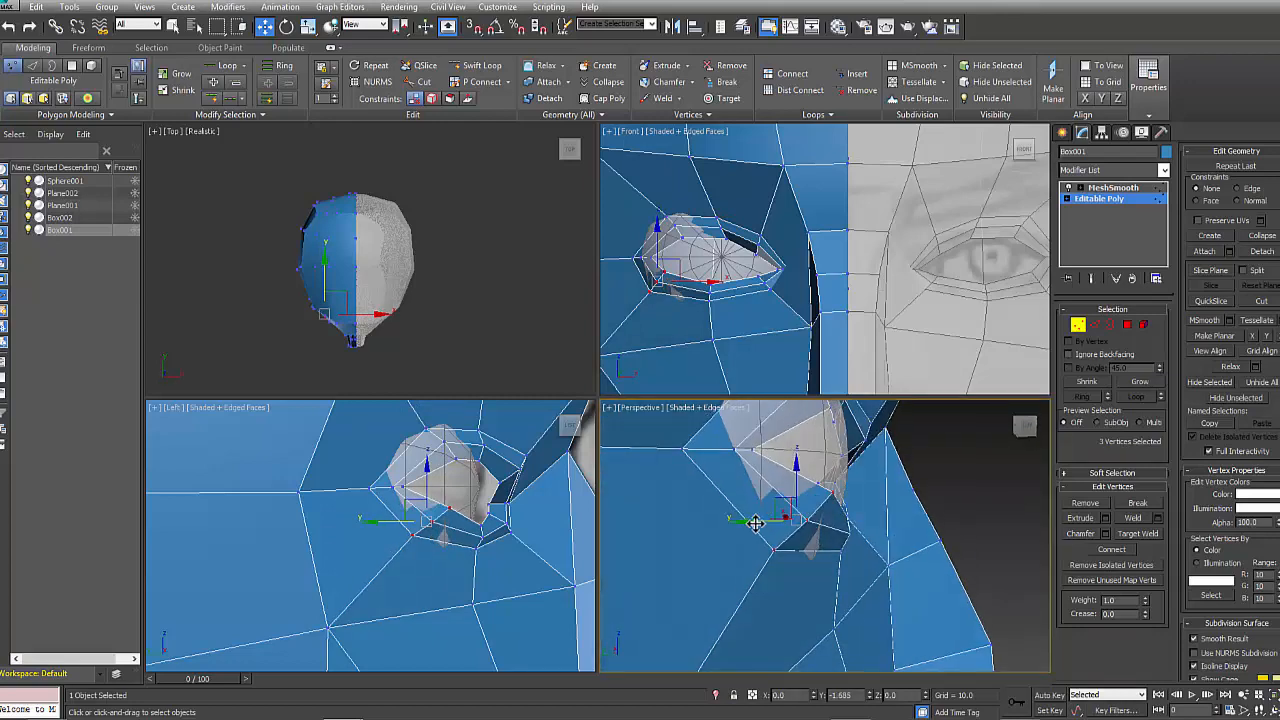
key("e")
key("w")
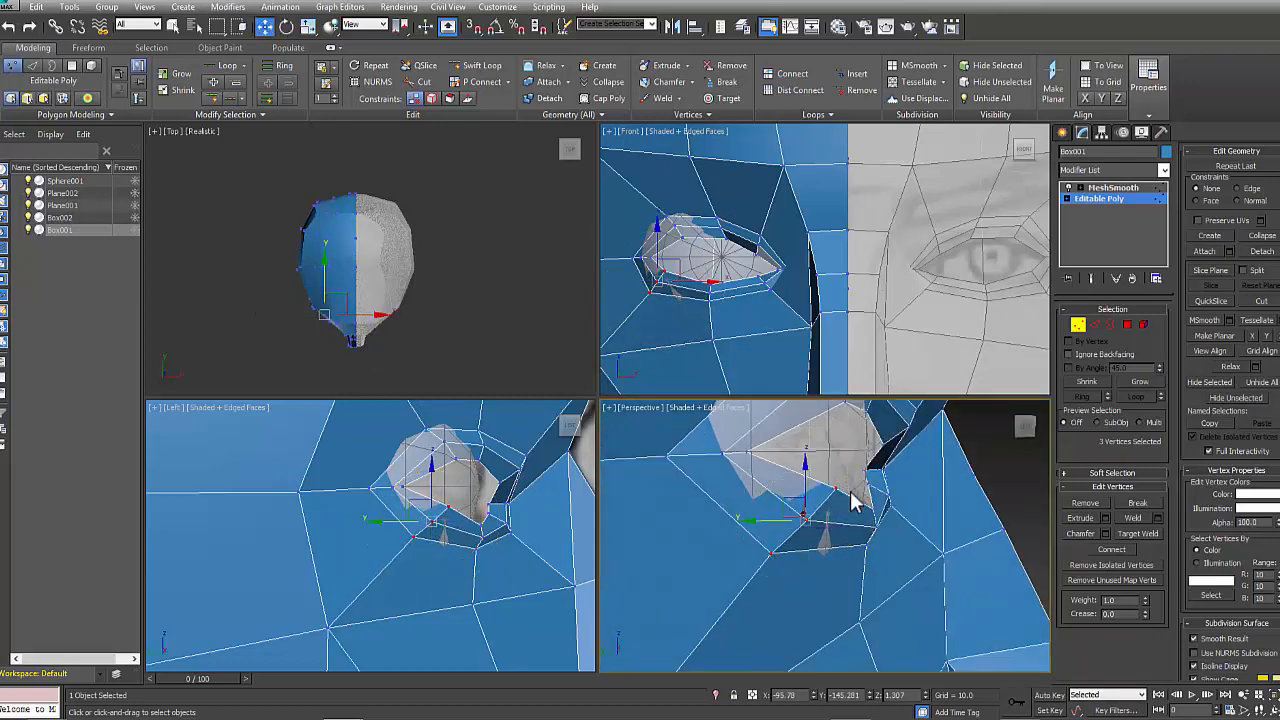
- Select the three vertices at the outer corner of the eye and reposition them in the front and side views
middle_click_drag(851, 506, 770, 525, "alt")
left_click(755, 486)
middle_click_drag(755, 486, 770, 550, "alt")
middle_click_drag(632, 257, 697, 264)
scroll(697, 264, "up", 3)
left_click_drag(692, 258, 724, 272)
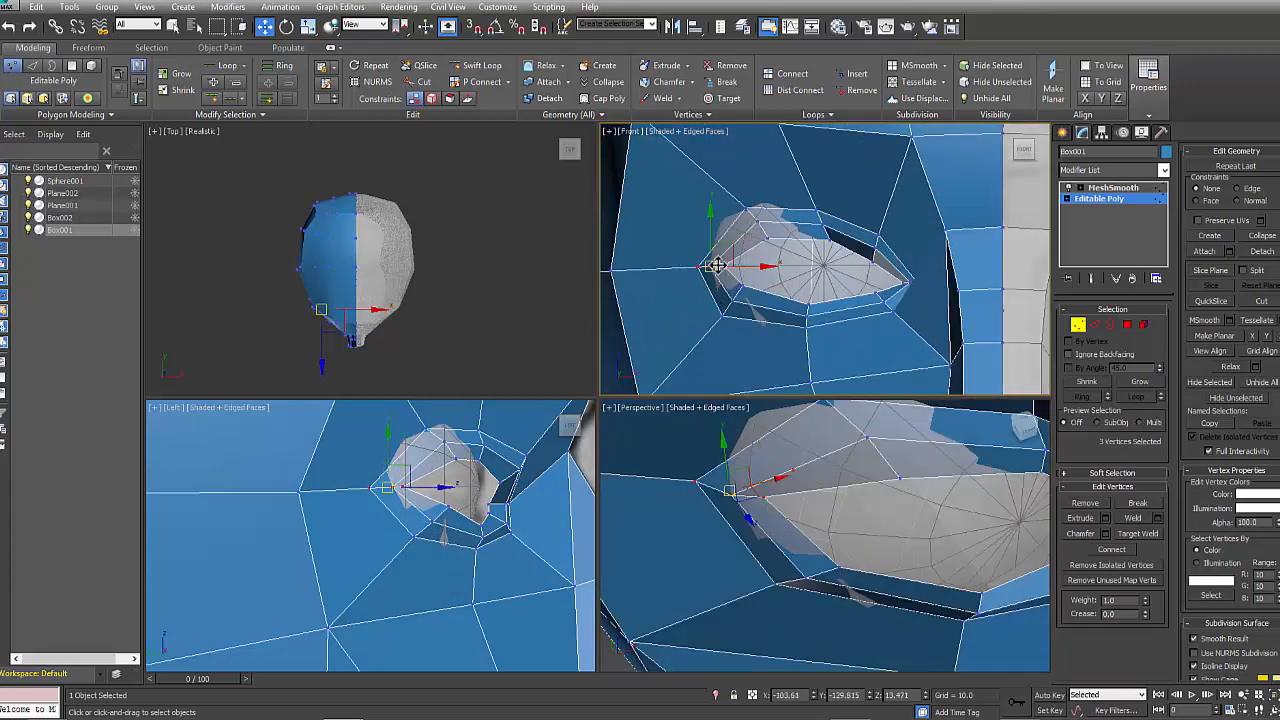
middle_click_drag(398, 503, 397, 546, "alt")
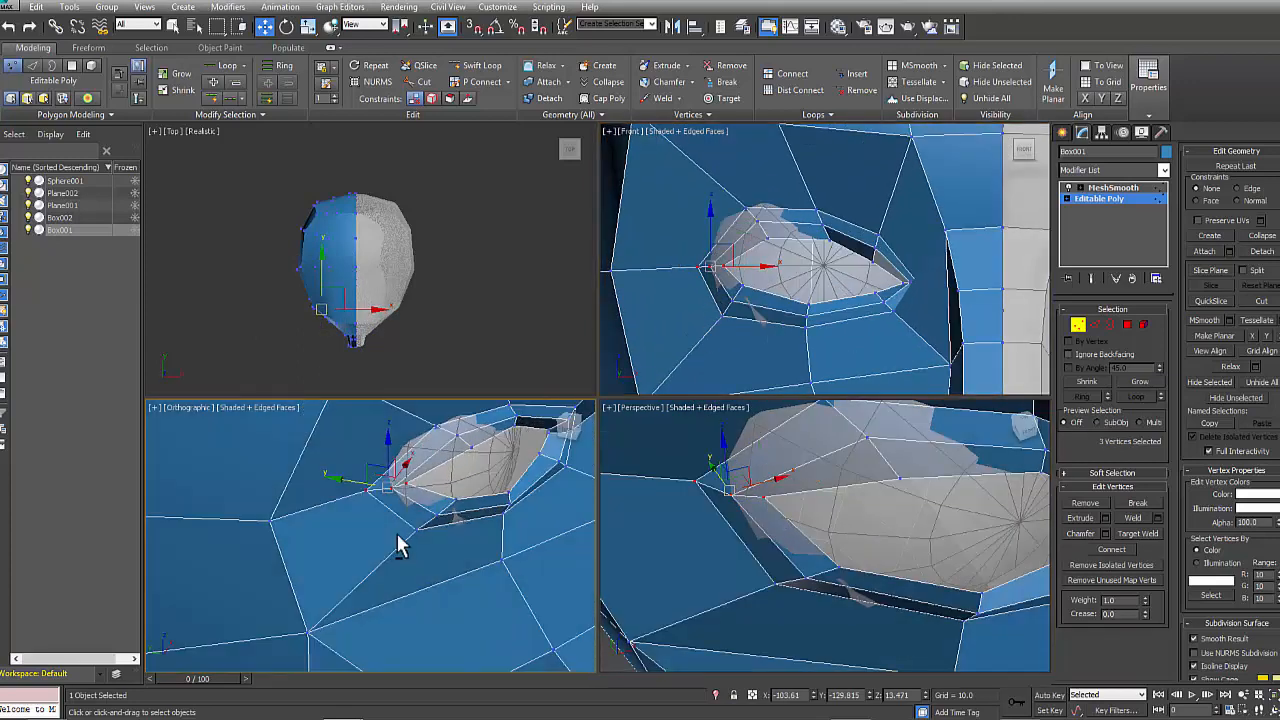
key("shift+z")
left_click_drag(431, 489, 446, 489)
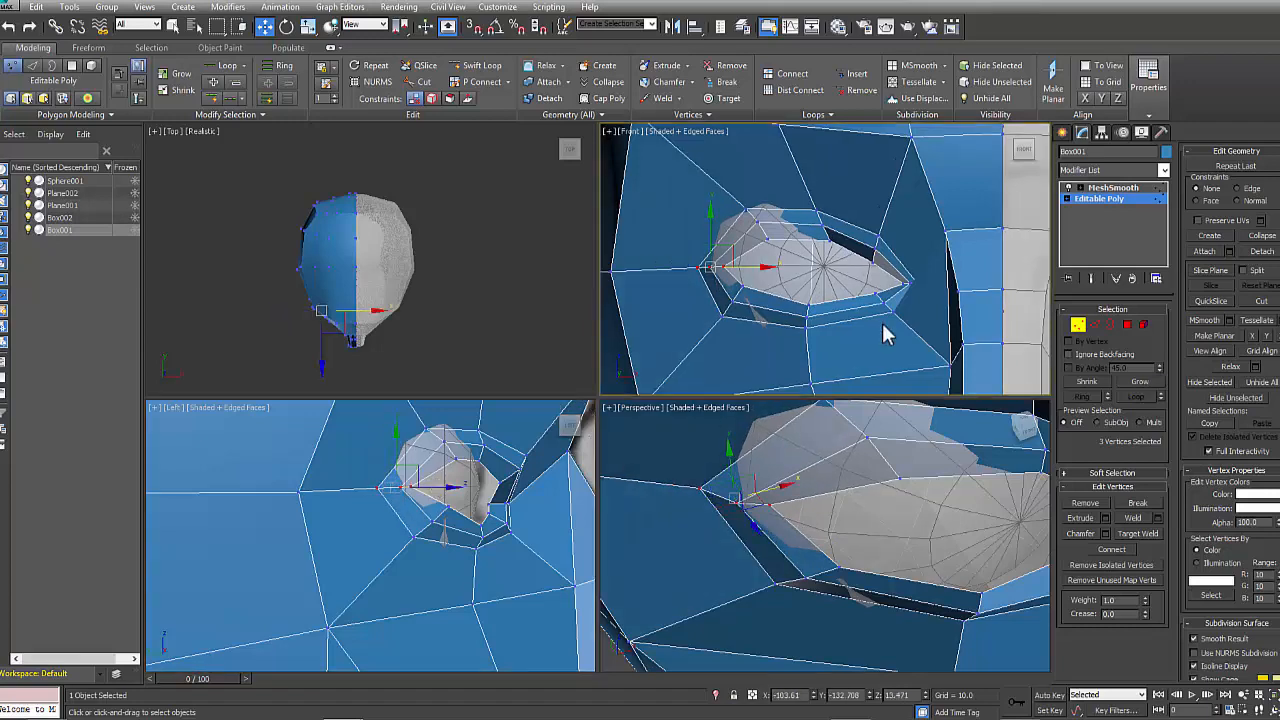
- Select the nine vertices on the outer half of the eye and move them together to clear the eyeball
scroll(883, 334, "down", 2)
scroll(854, 551, "down", 4)
middle_click_drag(857, 529, 870, 560, "alt")
left_click_drag(736, 223, 818, 352)
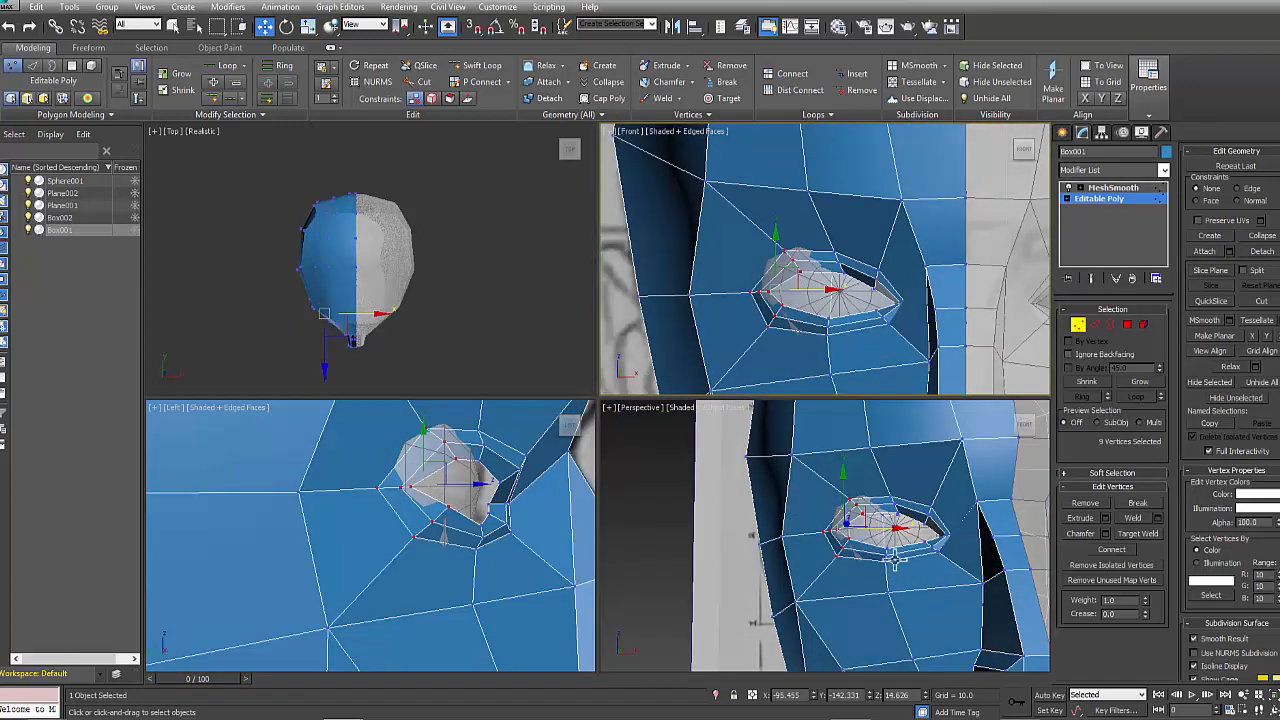
middle_click_drag(840, 540, 858, 600, "alt")
middle_click_drag(855, 509, 957, 533, "alt")
- Adjust the inner and lower middle eyelid vertices in the side view to fit the eyeball's curve, and clear the selection
right_click(508, 545)
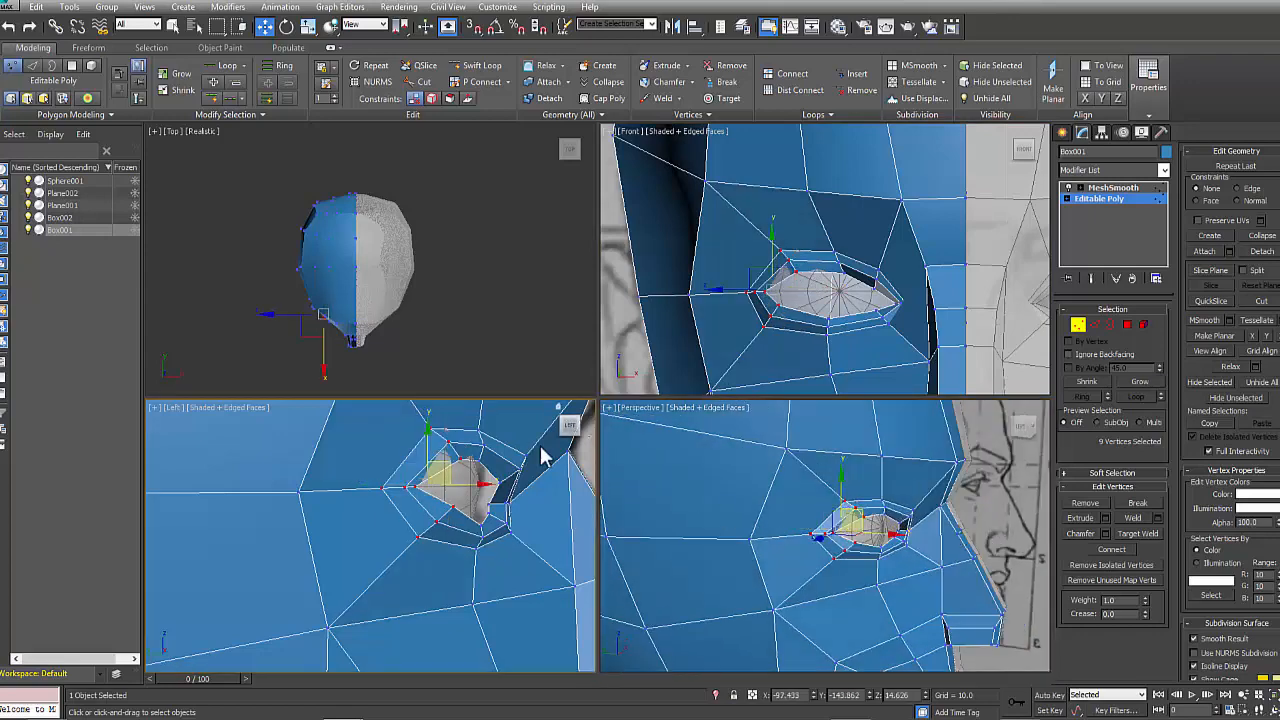
left_click_drag(540, 446, 478, 490)
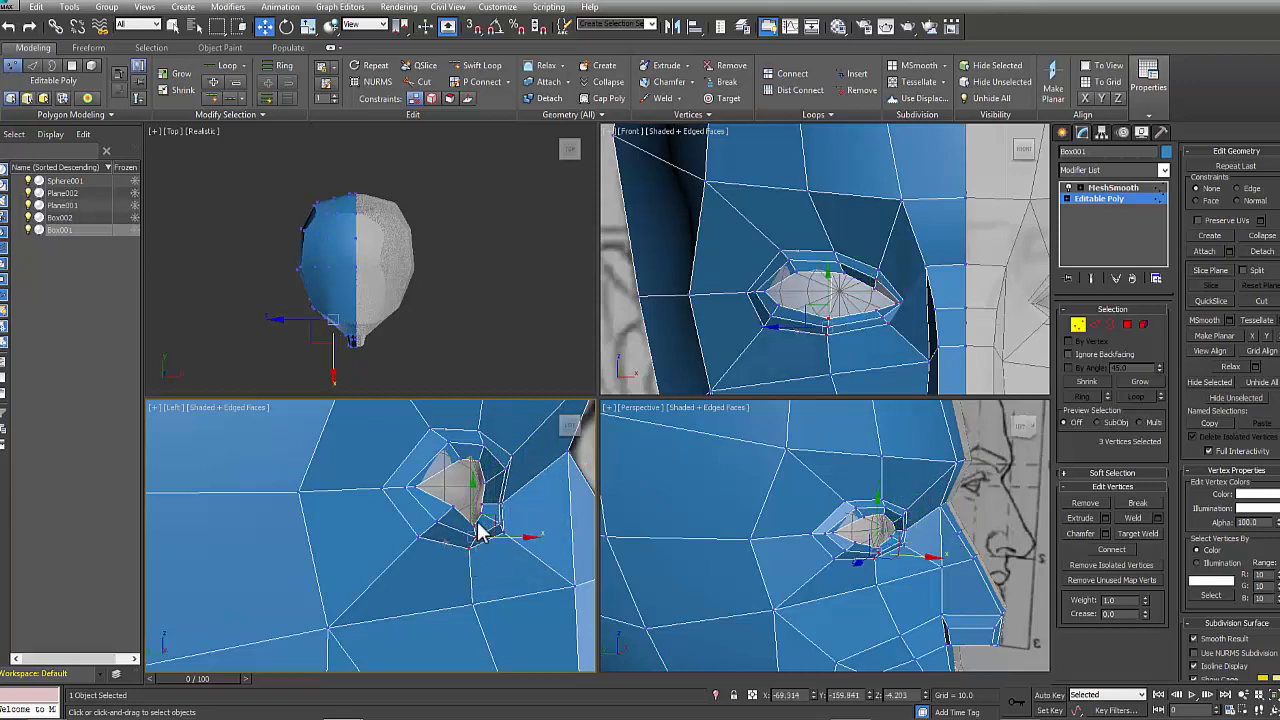
left_click(939, 340)
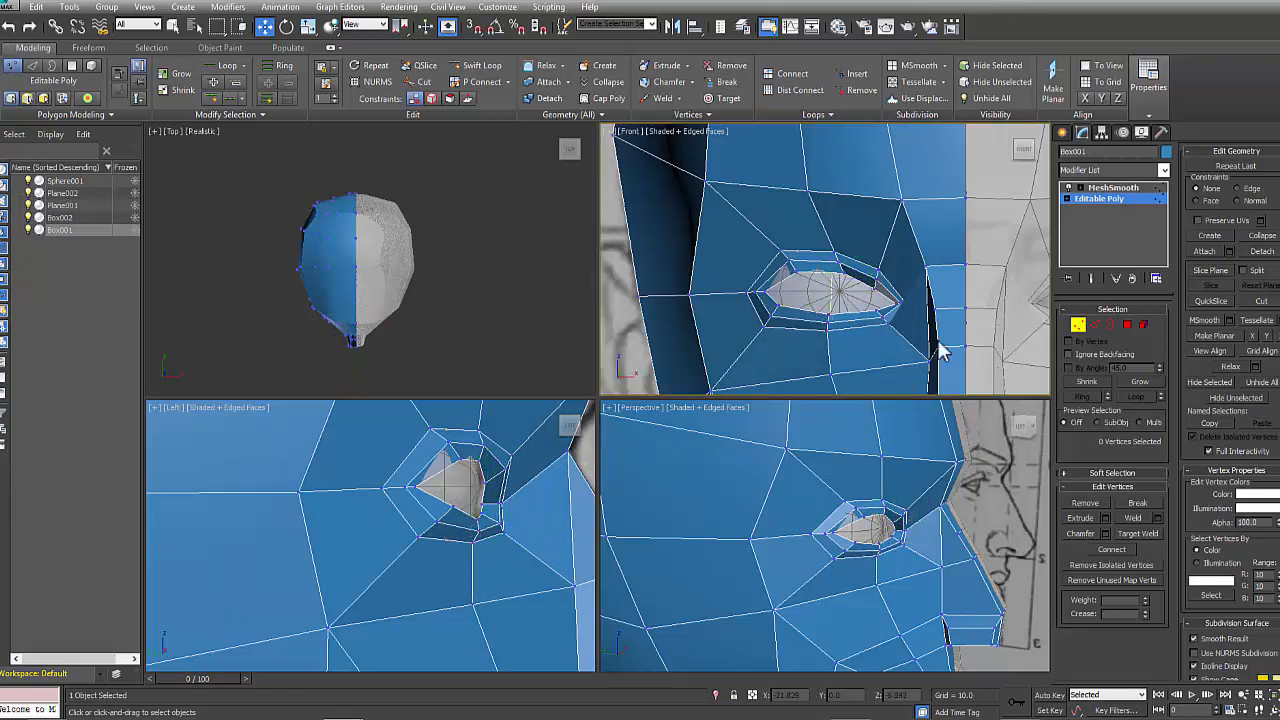
- Examine the eye and face with MeshSmooth active, and return to the head's Editable Poly vertices
scroll(948, 520, "down", 5)
middle_click_drag(933, 586, 720, 606, "alt")
key("alt+w")
left_click_drag(697, 403, 700, 415)
middle_click_drag(718, 530, 697, 430, "alt")
left_click(1120, 188)
left_click(894, 612)
middle_click_drag(894, 612, 797, 545, "alt")
scroll(705, 512, "up", 3)
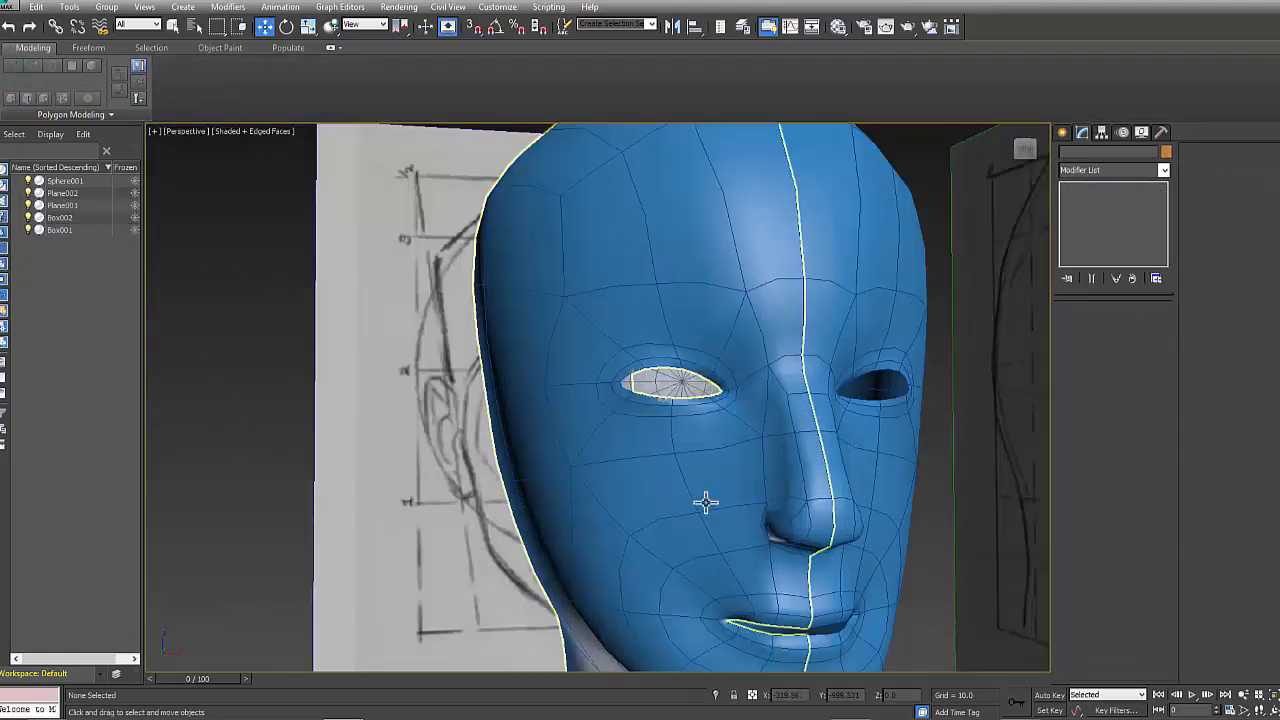
left_click(760, 297)
left_click(1104, 200)
middle_click_drag(800, 500, 724, 447, "alt")
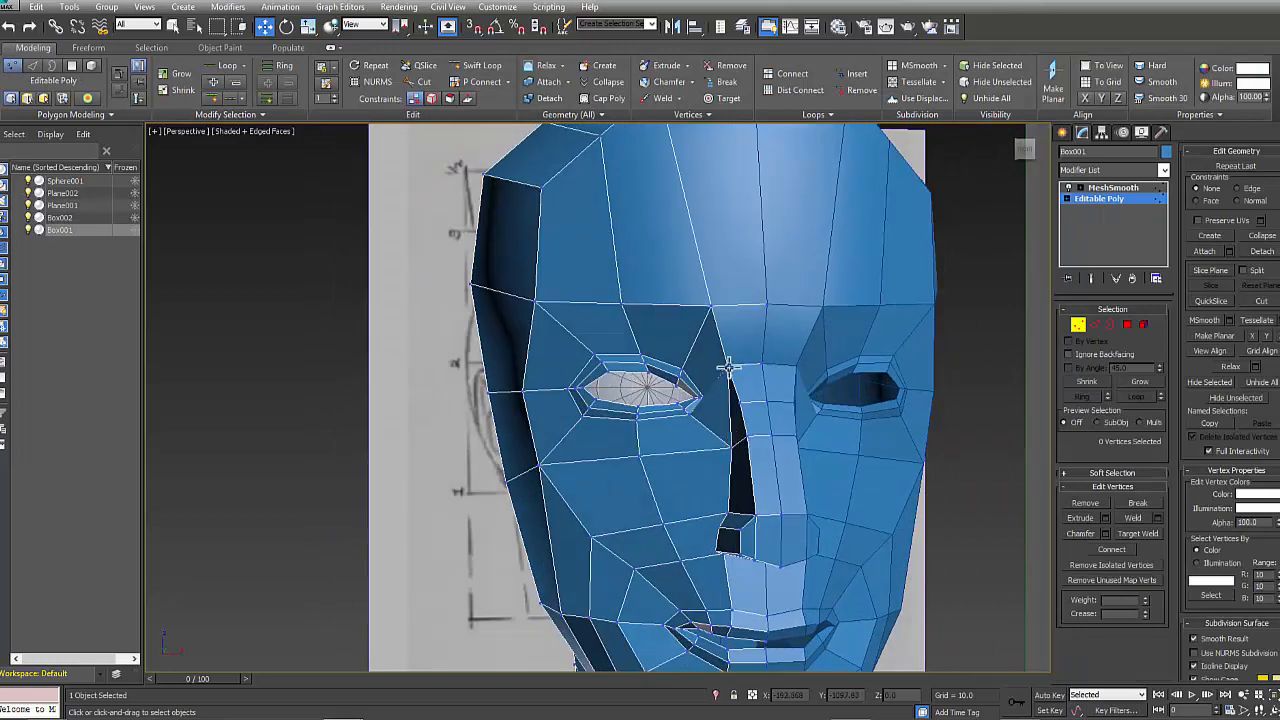
- Show all four views, make the head see-through, and reopen its vertices for editing around the nose bridge
key("alt+w")
middle_click_drag(909, 508, 852, 564, "alt")
scroll(816, 268, "down", 5)
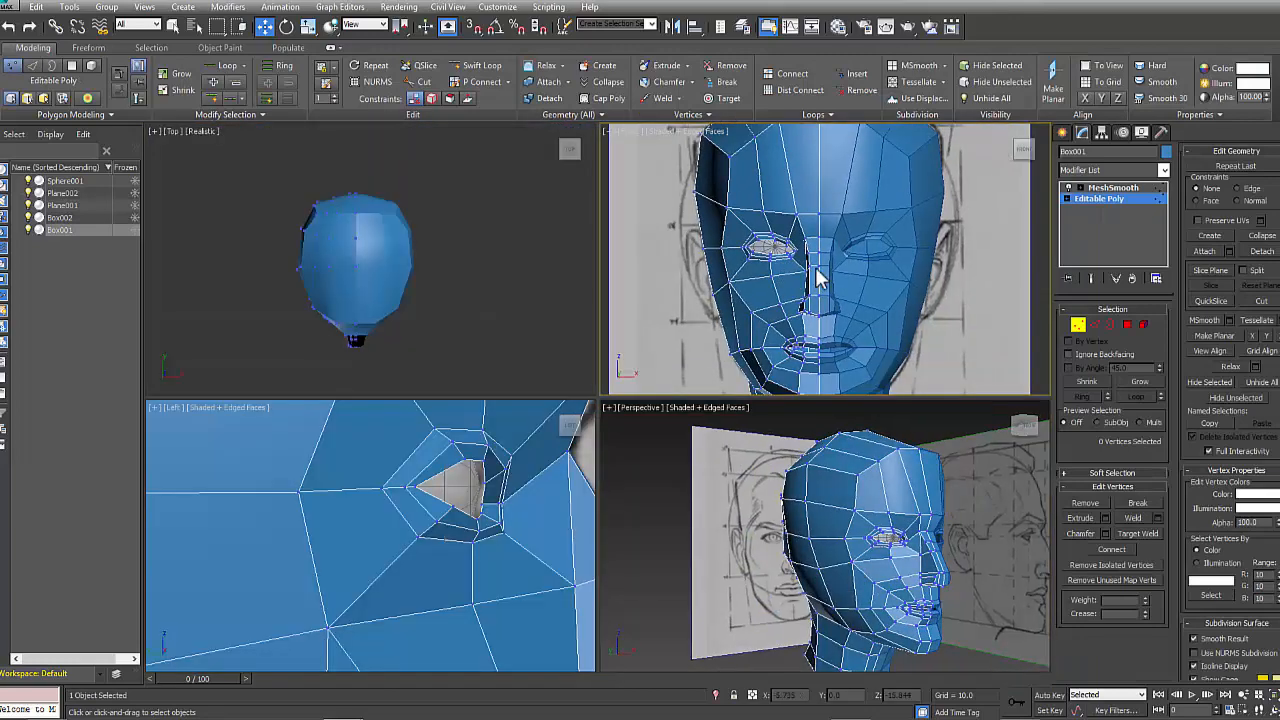
left_click(1078, 325)
left_click(900, 312)
key("alt+x")
left_click(1000, 233)
left_click(785, 255)
left_click(1114, 199)
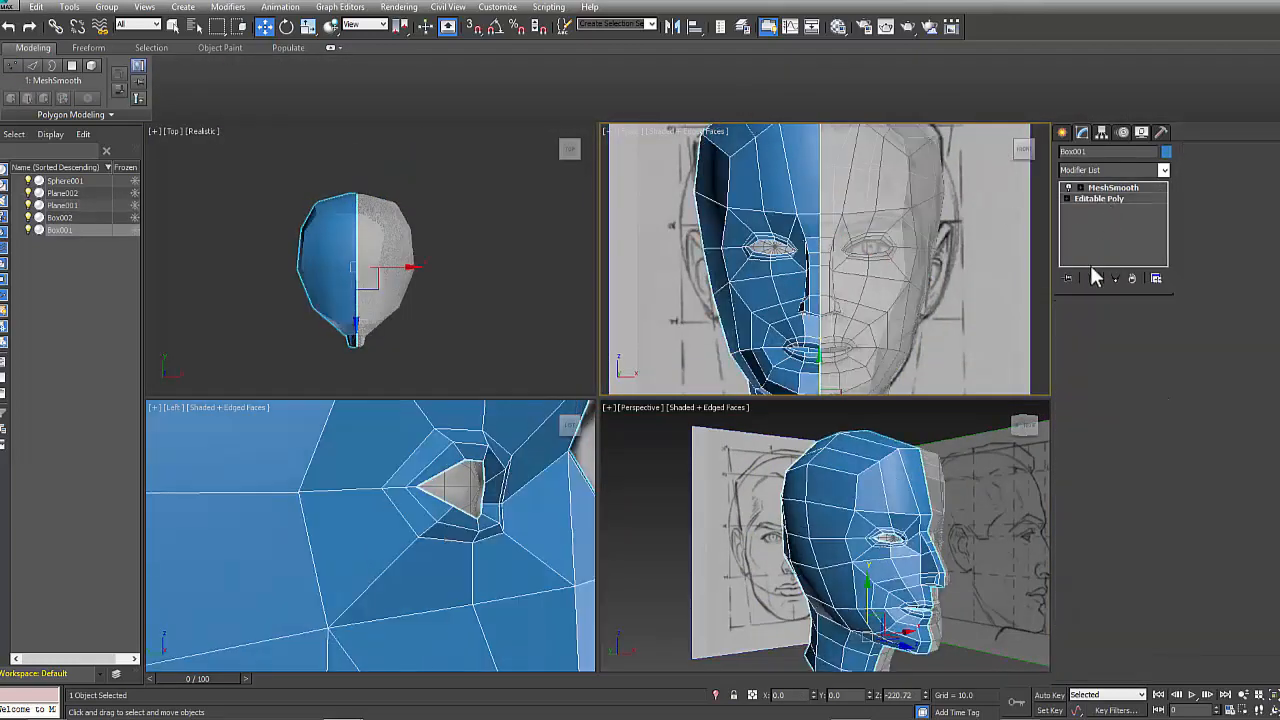
key("1")
scroll(787, 289, "up", 3)
middle_click_drag(848, 250, 857, 291)
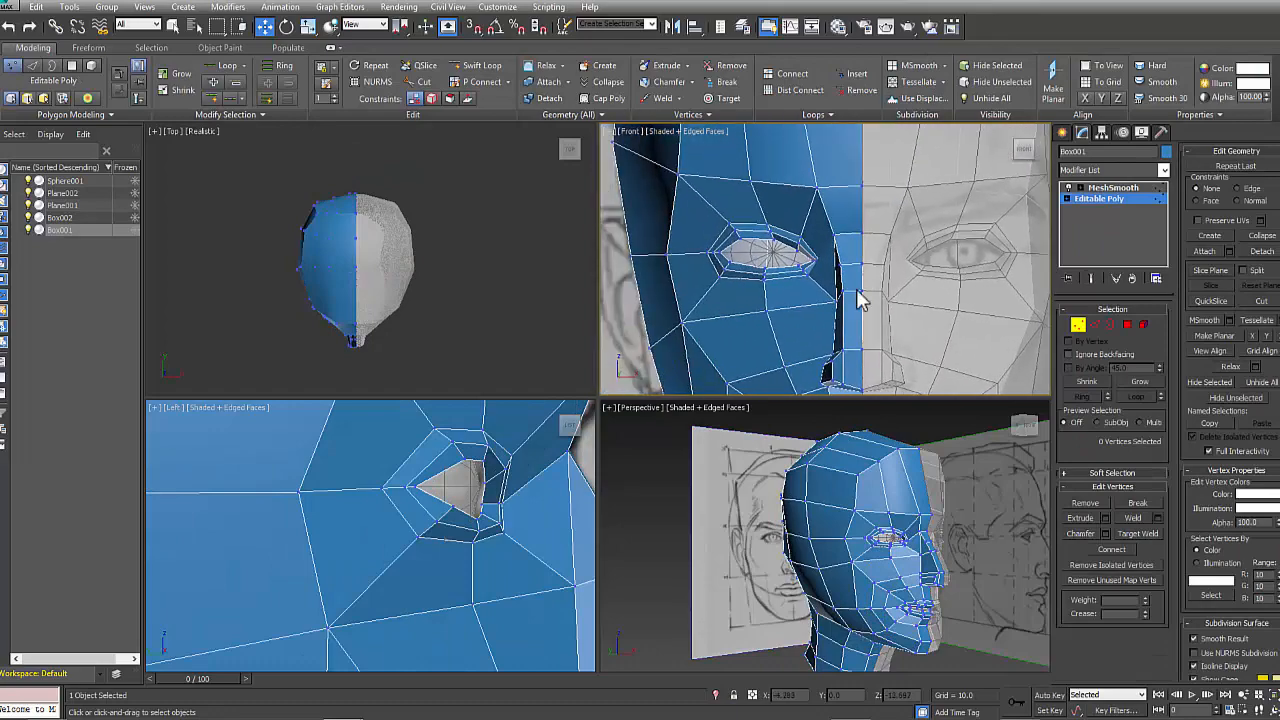
- Move the vertices at the upper side of the nose bridge in the front view to match the reference
scroll(915, 575, "up", 6)
left_click(882, 528)
middle_click_drag(882, 528, 914, 600, "alt")
middle_click_drag(837, 364, 829, 377)
middle_click_drag(871, 549, 862, 520, "alt")
left_click(830, 250)
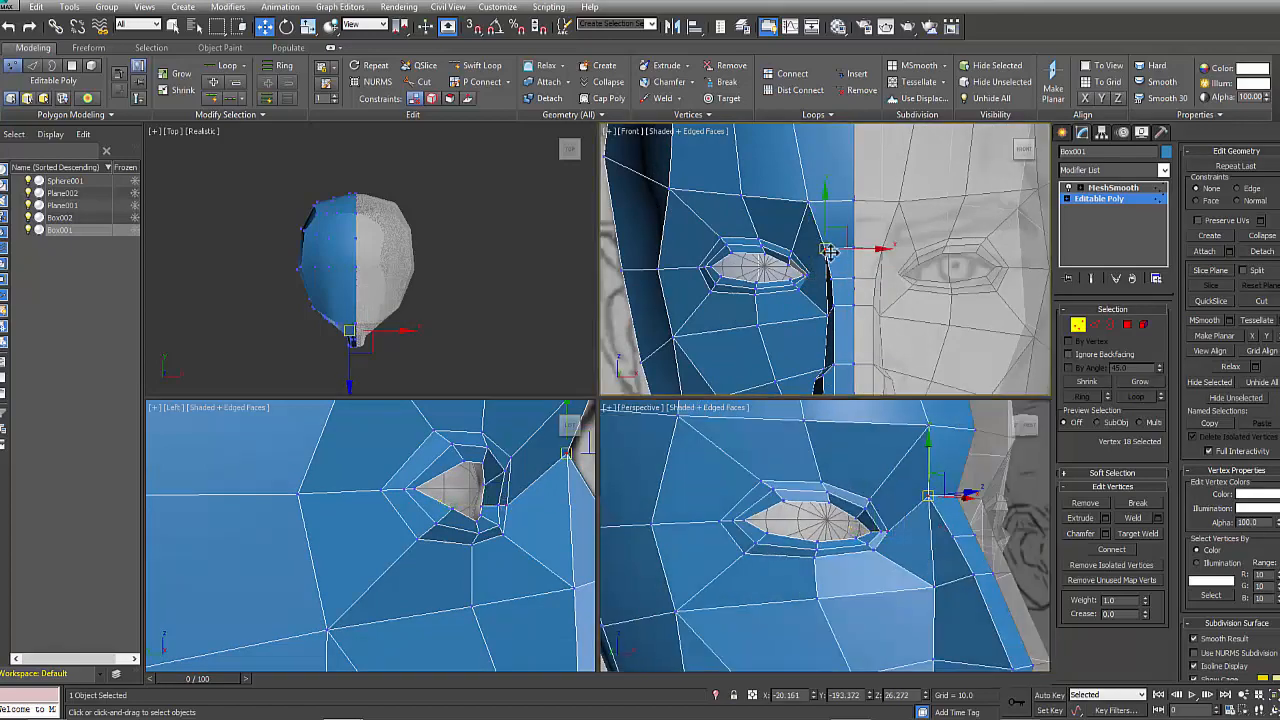
left_click_drag(830, 250, 832, 255)
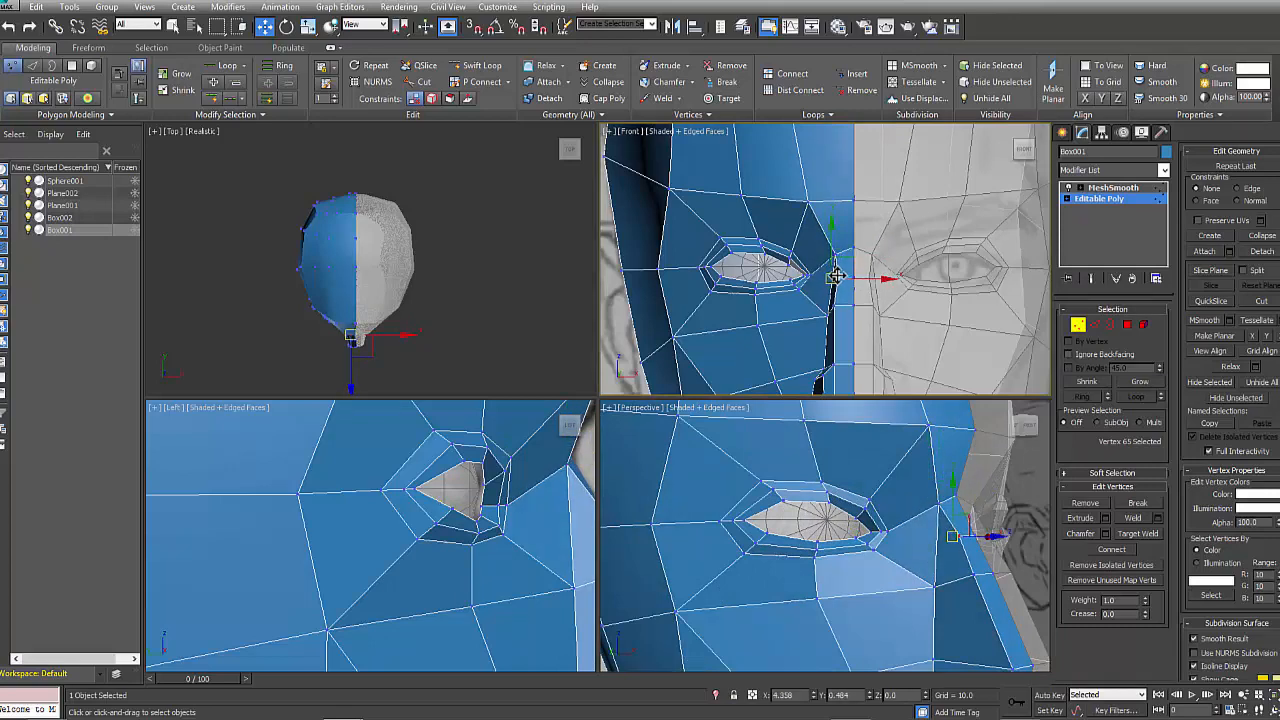
- Reposition the vertices along the upper side of the skull in the front view to follow the reference outline
scroll(925, 575, "down", 5)
middle_click_drag(900, 600, 843, 540, "alt")
scroll(780, 160, "down", 2)
middle_click_drag(778, 130, 794, 266)
left_click(769, 245)
left_click_drag(722, 188, 729, 199)
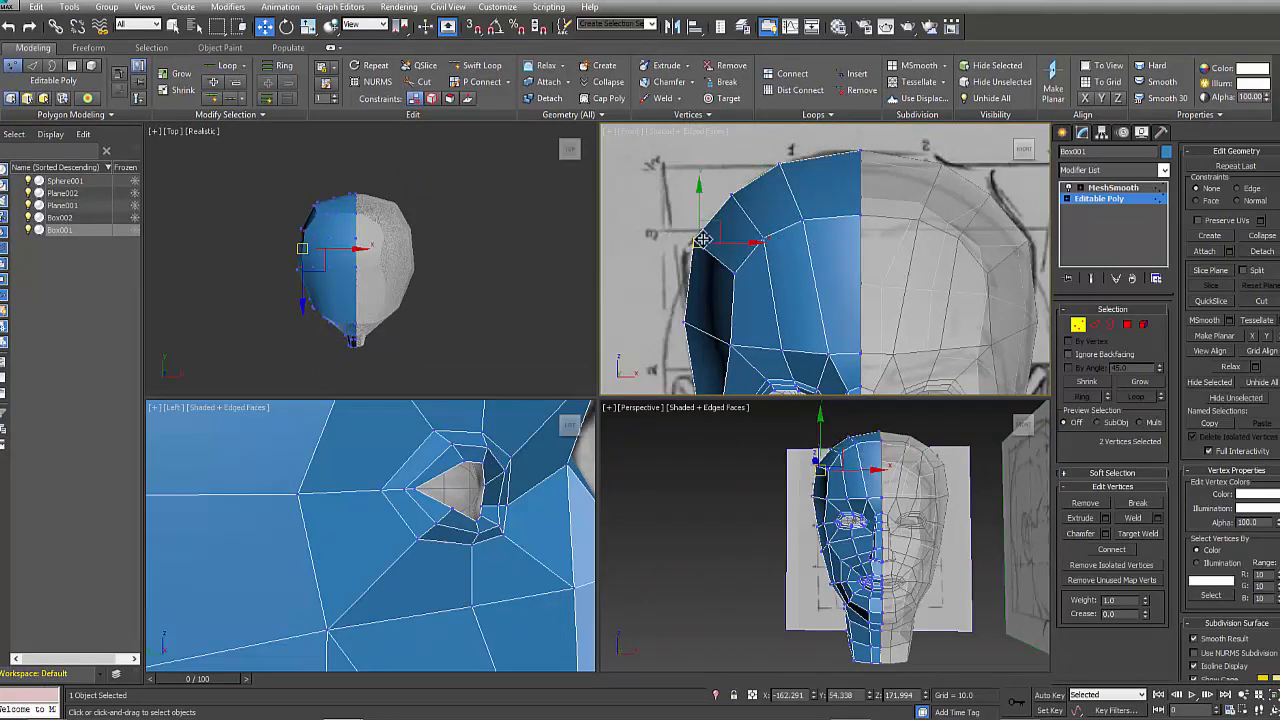
- Check the whole head with MeshSmooth active, and return to the Editable Poly vertices of Box001
middle_click_drag(750, 290, 750, 100)
scroll(790, 240, "down", 2)
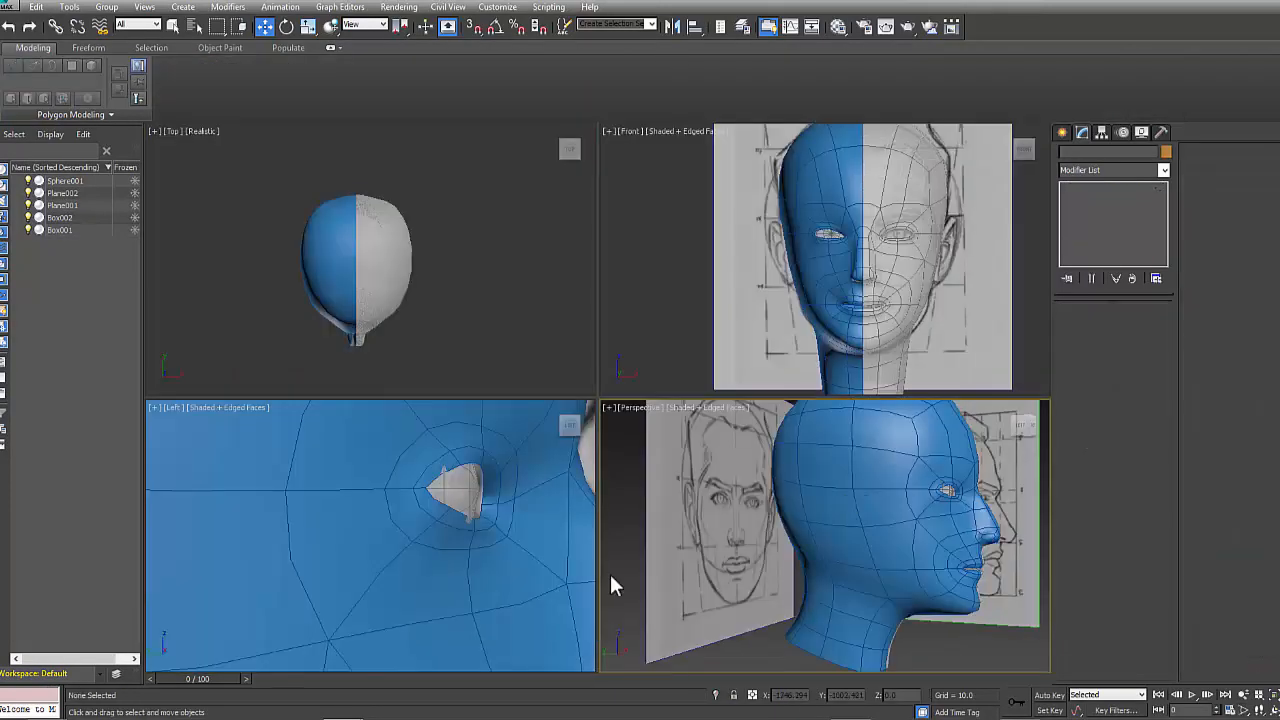
scroll(563, 557, "down", 2)
middle_click_drag(563, 557, 486, 310)
left_click(515, 540)
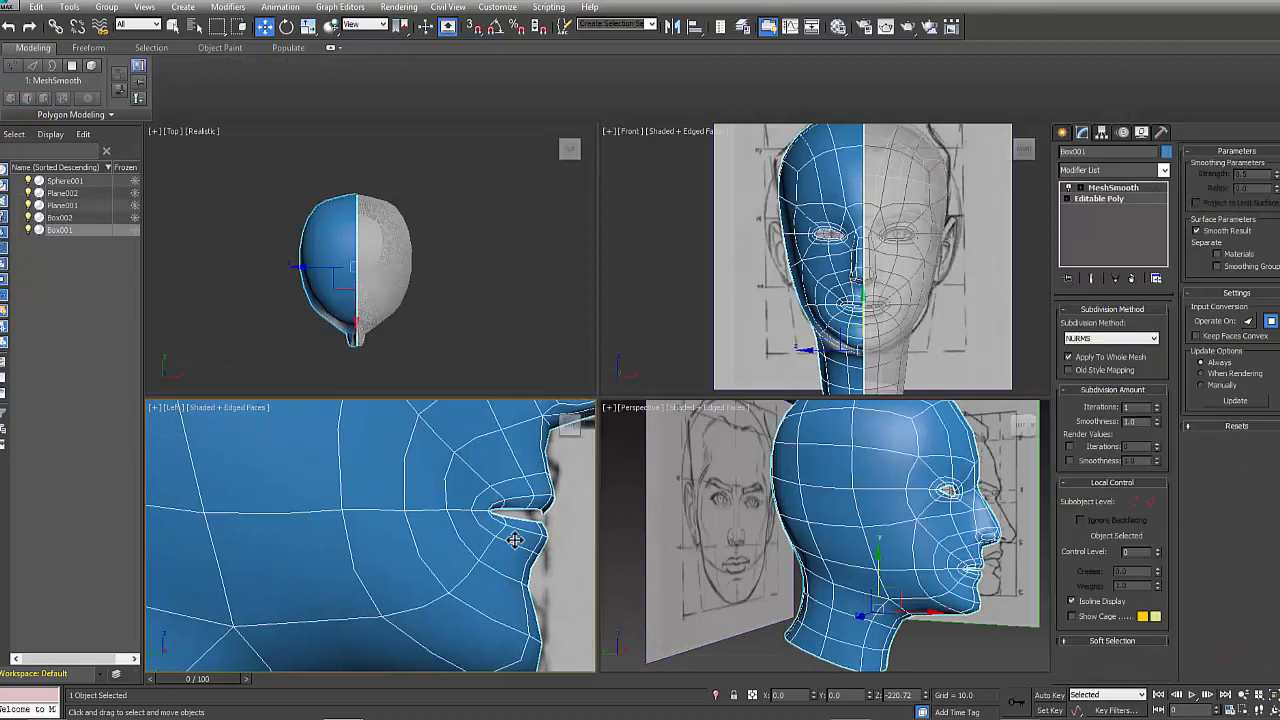
left_click(1105, 199)
key("1")
- Make the head see-through in the enlarged left view and raise the upper lip vertices to follow the reference profile
key("alt+w")
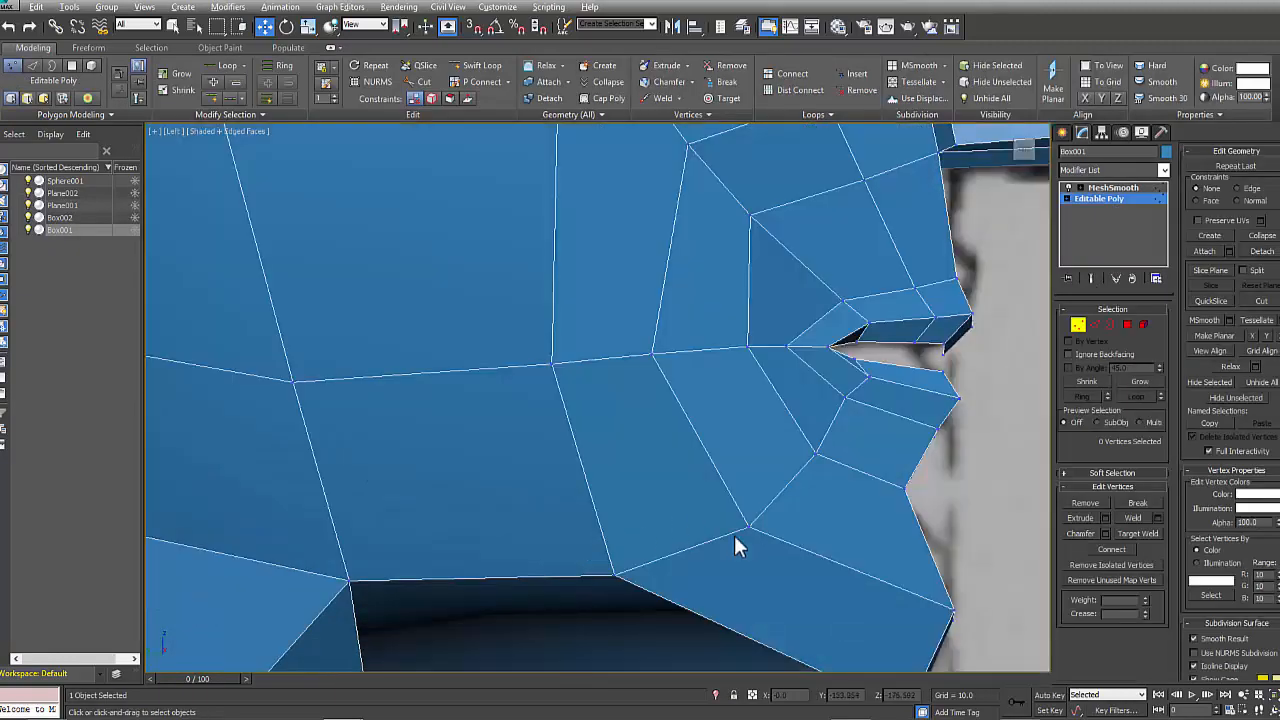
middle_click_drag(734, 535, 636, 617)
key("alt+x")
middle_click_drag(935, 462, 918, 497)
left_click_drag(886, 368, 807, 477)
left_click_drag(835, 403, 834, 365)
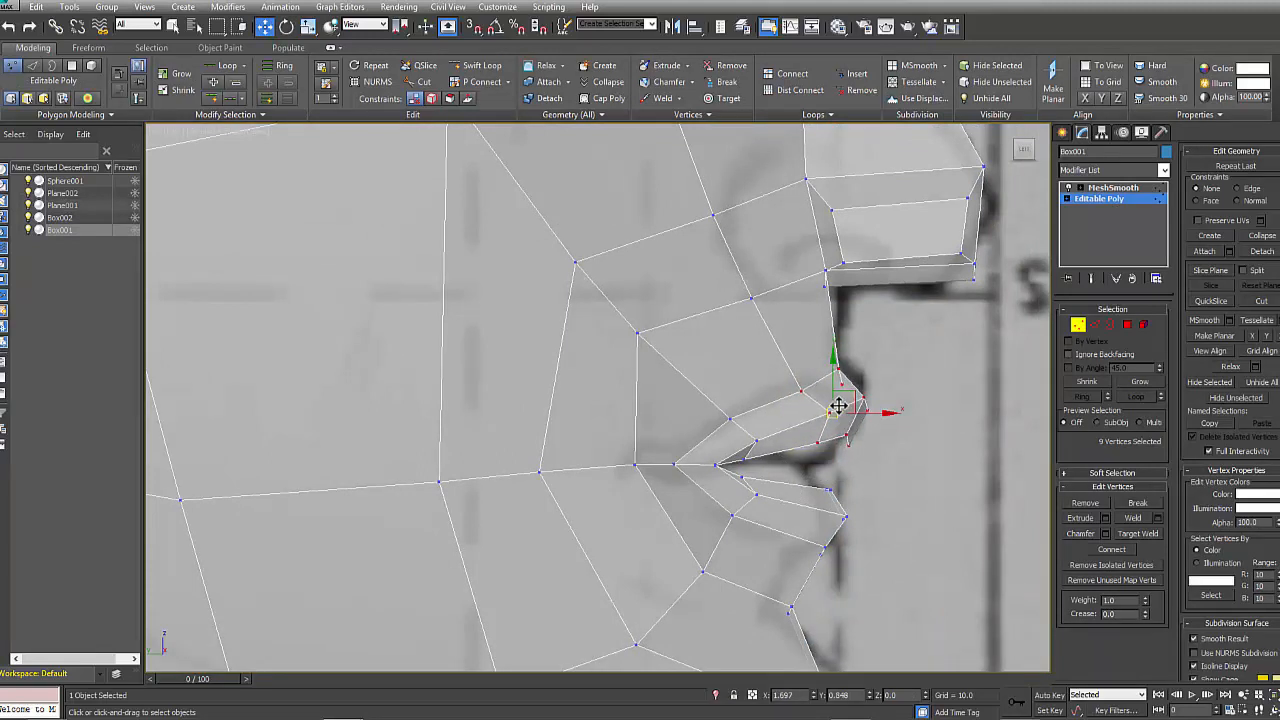
key("ctrl+z")
key("ctrl+z")
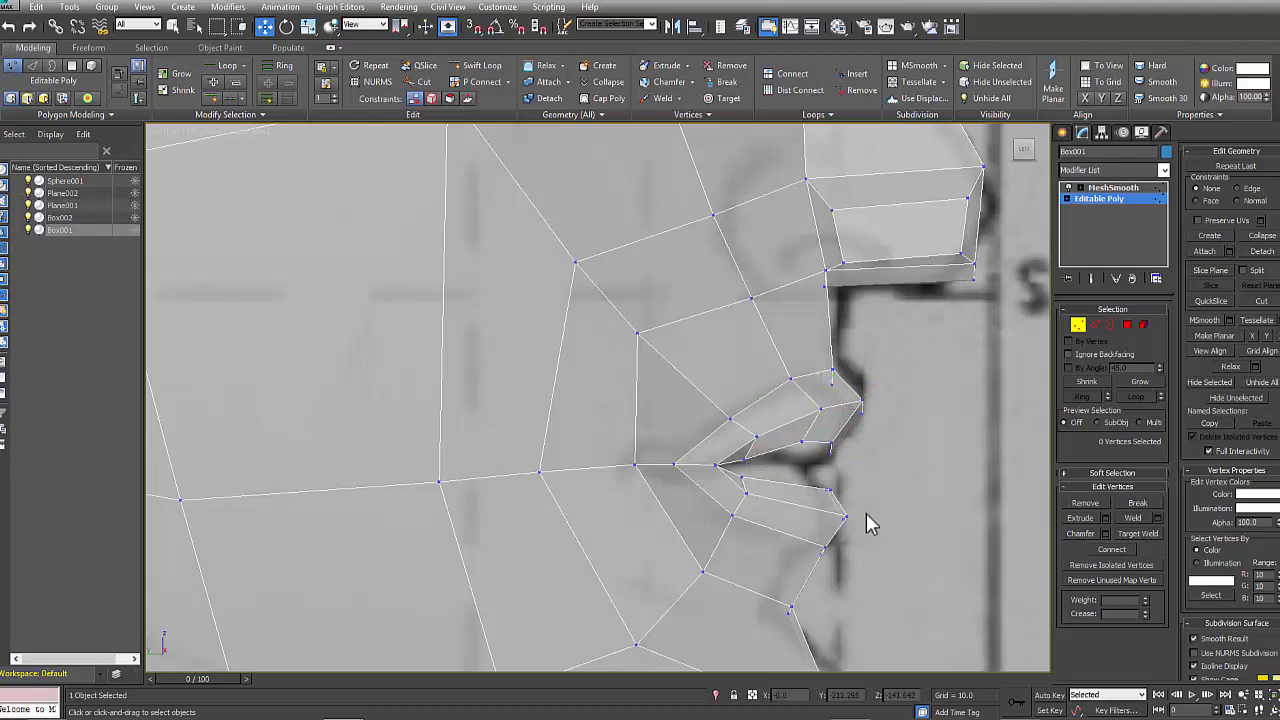
- Show all four views and reposition the brow vertices above and behind the eye in the left view
key("alt+w")
key("alt+x")
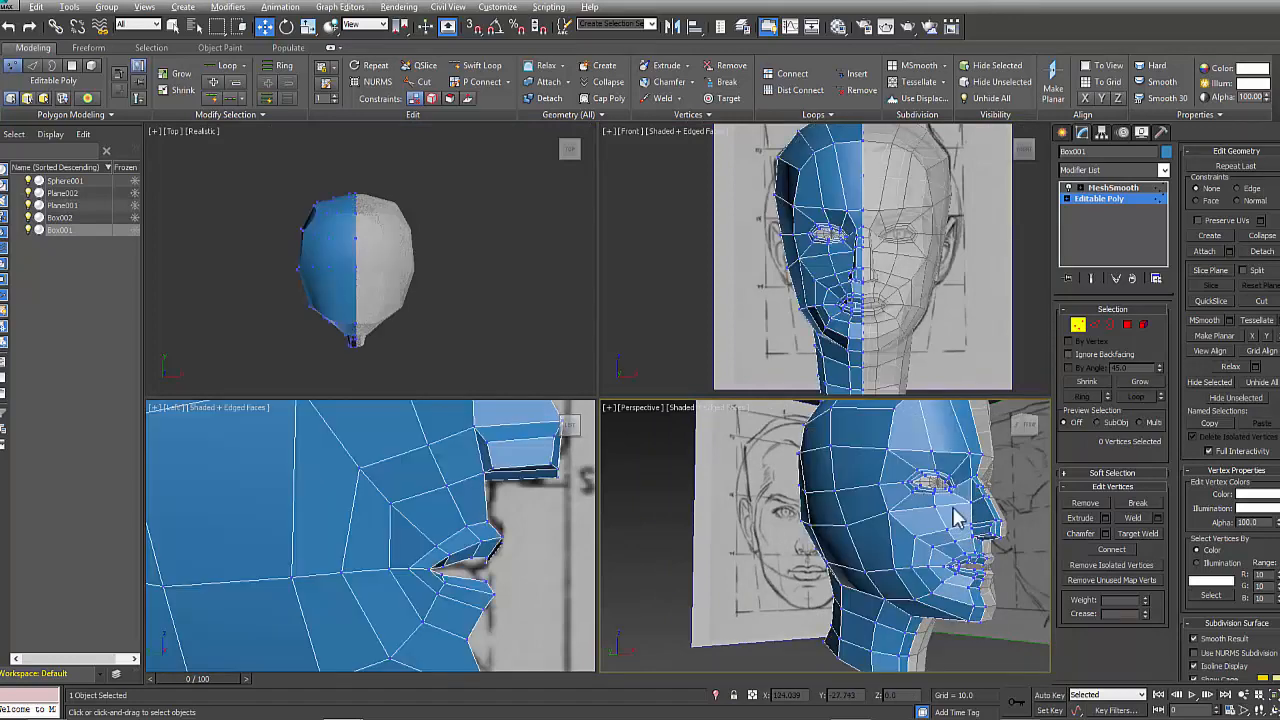
middle_click_drag(955, 516, 997, 522, "alt")
key("alt+x")
scroll(494, 440, "down", 2)
middle_click_drag(494, 440, 480, 600)
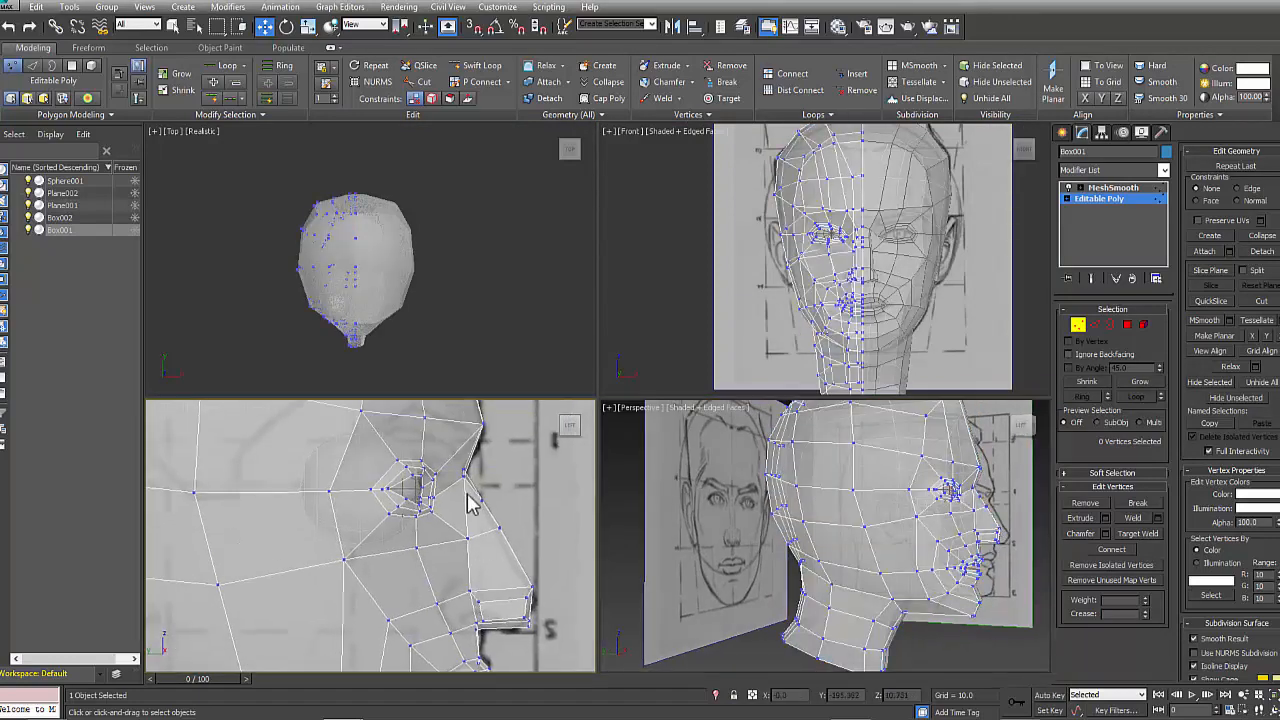
scroll(467, 494, "down", 2)
middle_click_drag(467, 494, 515, 548)
left_click(439, 492)
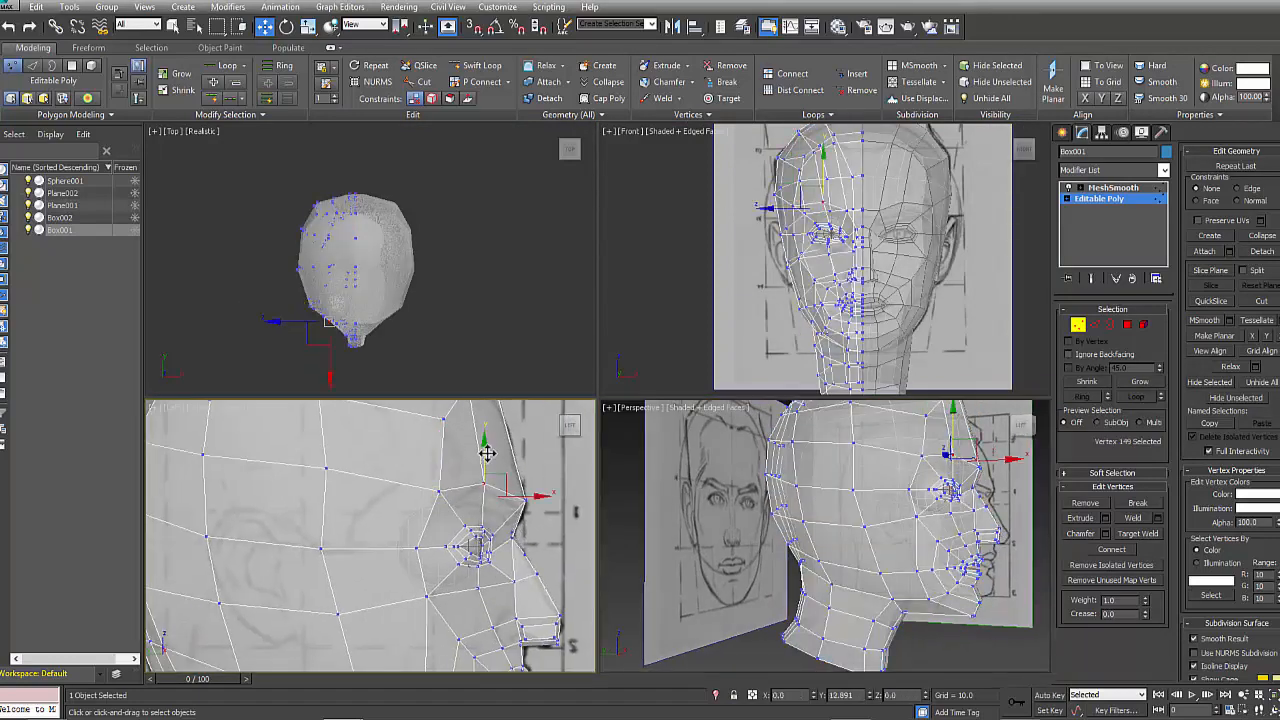
key("alt+x")
mouse_move(962, 525)
middle_mouse_down("alt")
mouse_move(851, 560)
mouse_move(935, 568)
middle_mouse_up("alt")
key("alt+x")
left_click(440, 492)
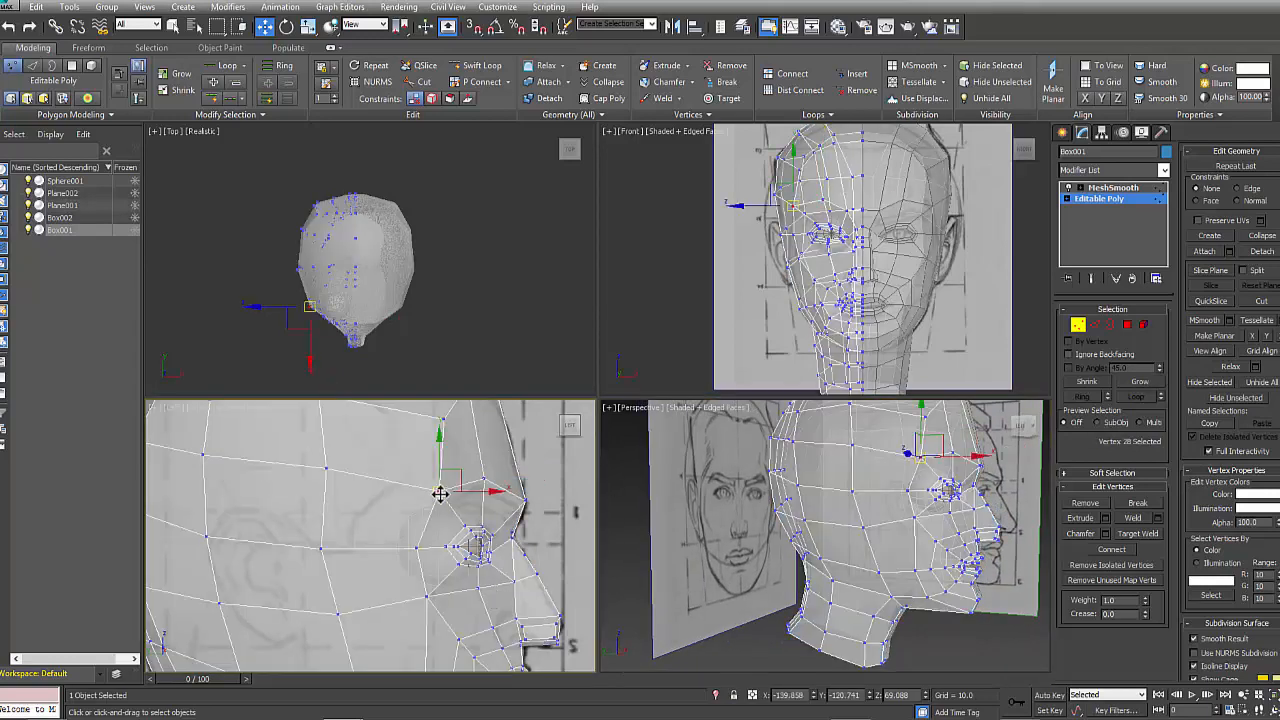
- Move the vertex on the upper rear side of the skull in the left view to even out the mesh
scroll(480, 548, "down", 3)
scroll(435, 515, "up", 4)
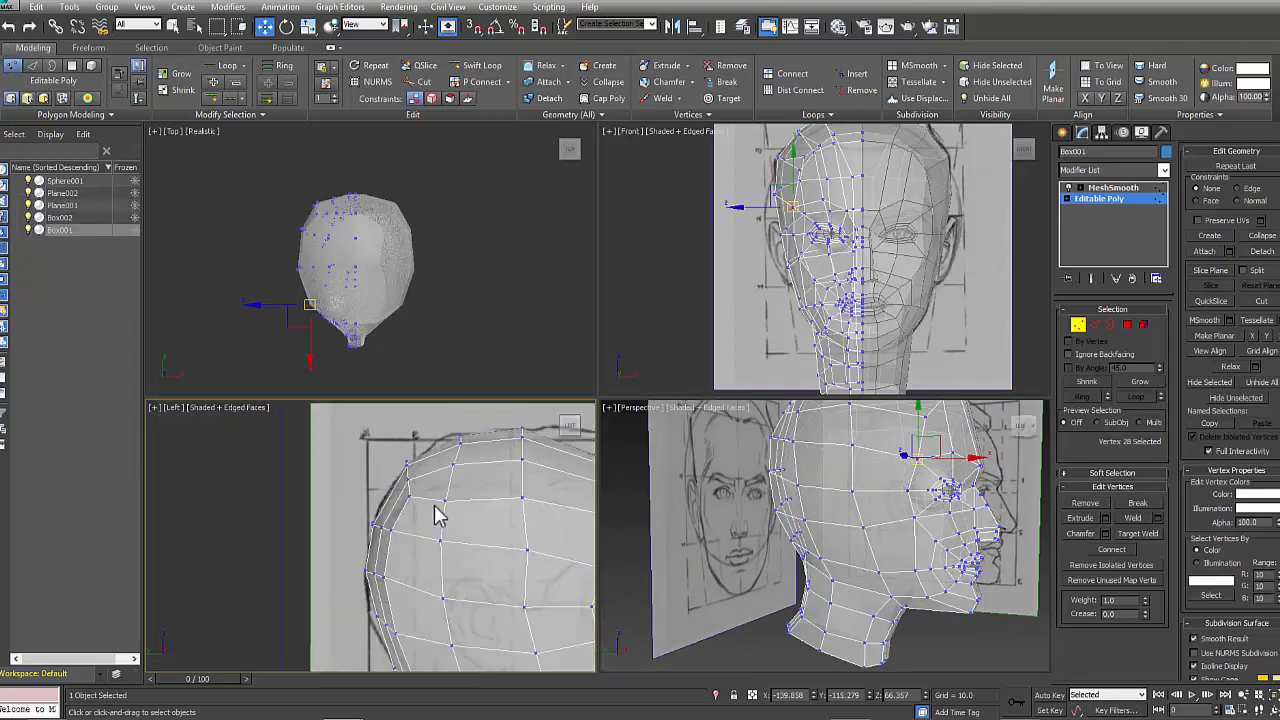
scroll(441, 492, "down", 4)
middle_click_drag(460, 517, 450, 503)
scroll(449, 500, "up", 2)
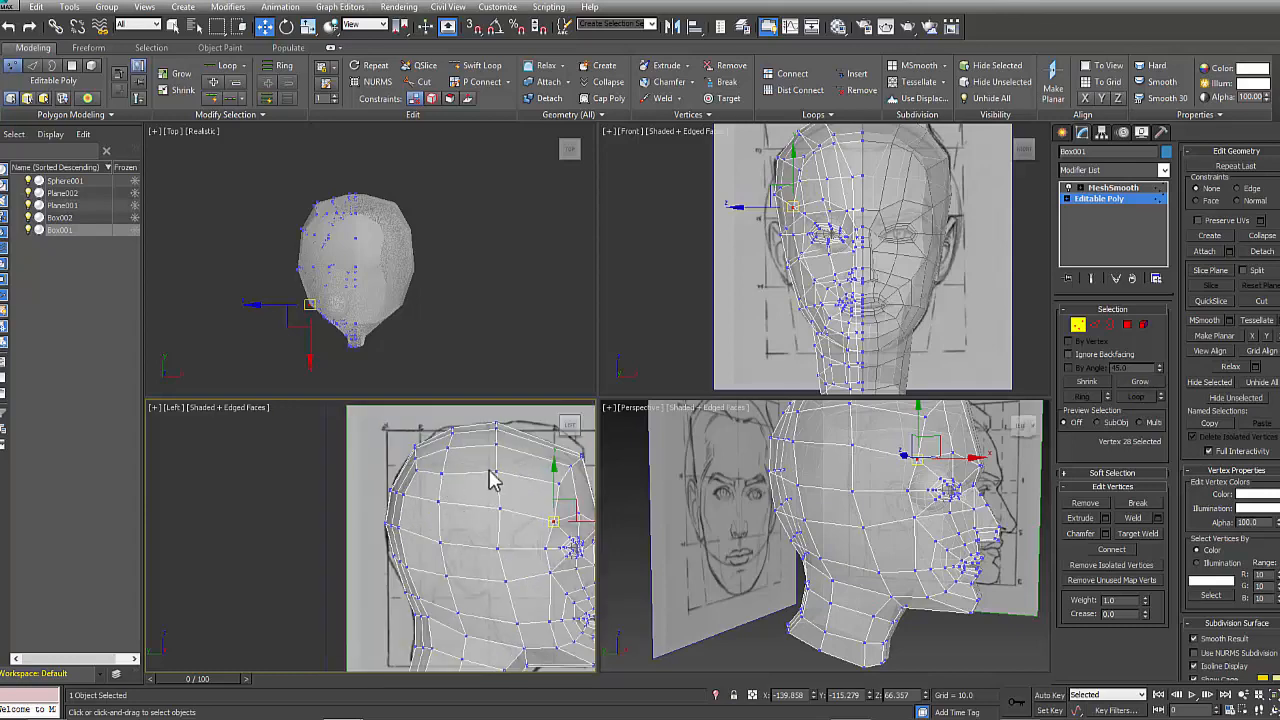
middle_click_drag(942, 488, 802, 497, "alt")
key("alt+x")
left_click(790, 486)
middle_click_drag(445, 476, 438, 489)
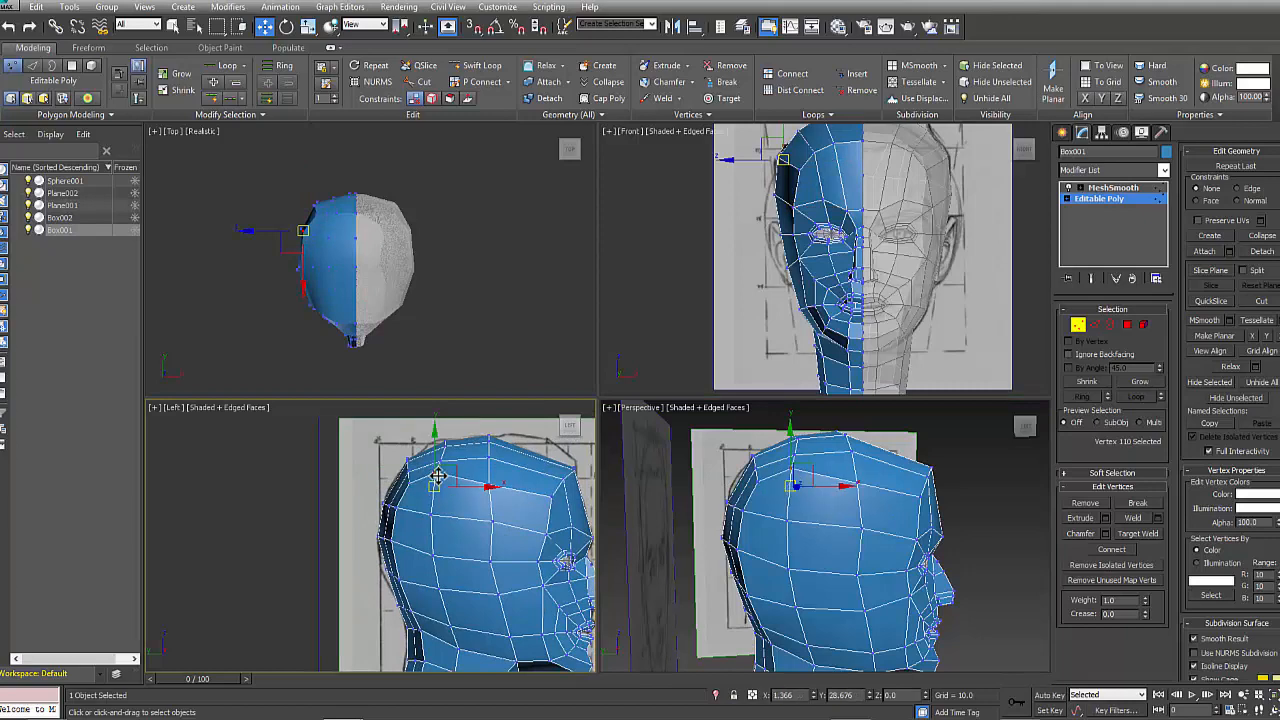
- Adjust the upper front-side skull vertex and the centreline crown vertex above it in the left view
left_click(491, 471)
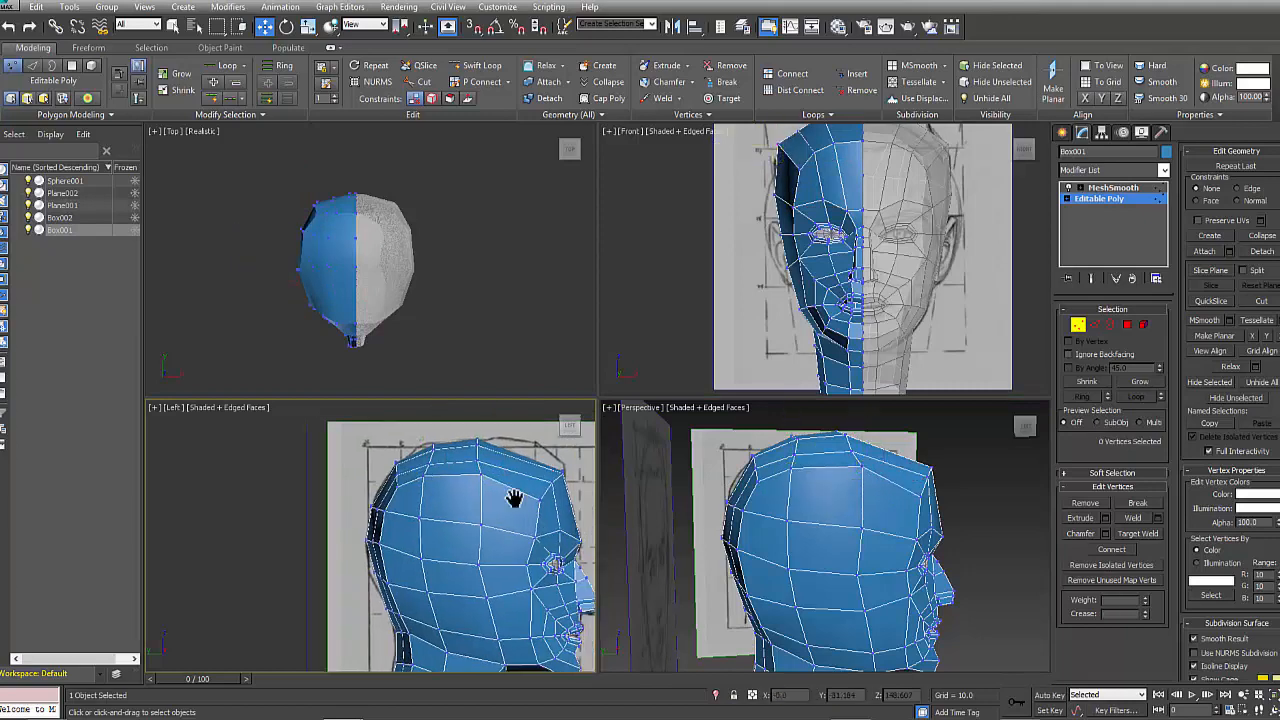
middle_click_drag(509, 491, 473, 550)
mouse_move(476, 456)
left_mouse_down()
mouse_move(508, 456)
mouse_move(469, 475)
left_mouse_up()
left_click(487, 497)
key("alt+x")
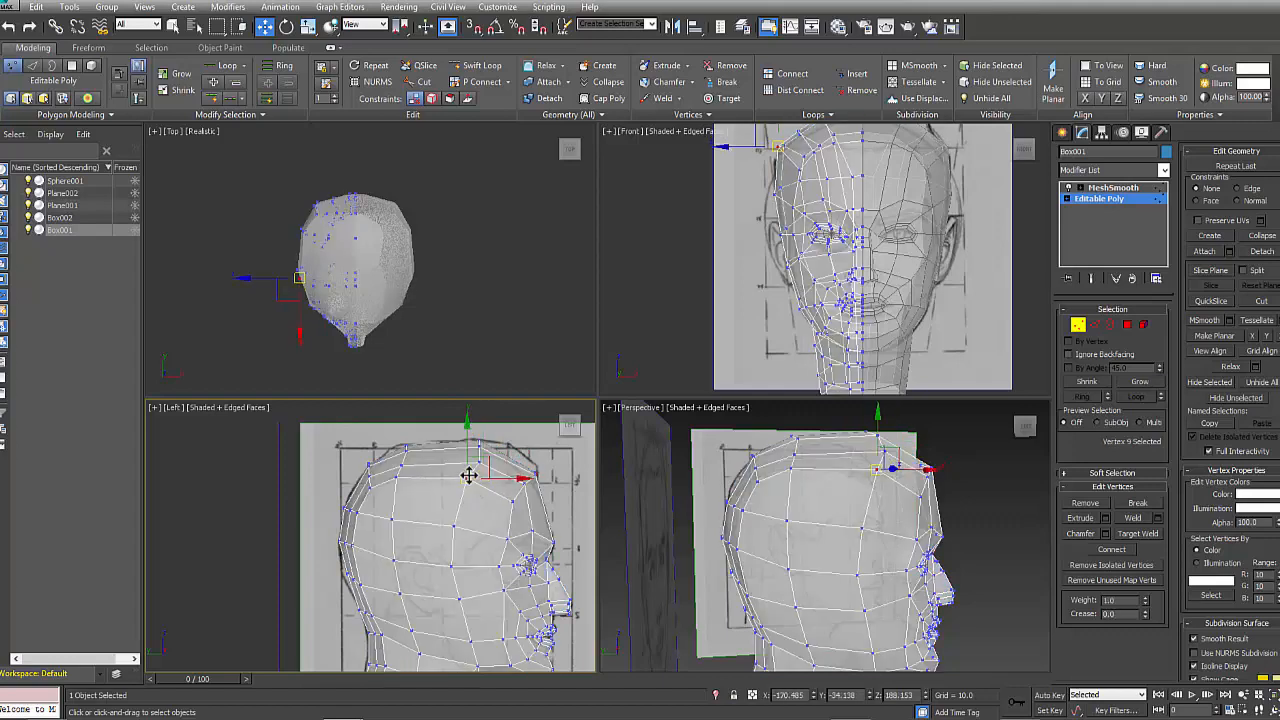
scroll(484, 449, "up", 2)
left_click(478, 436)
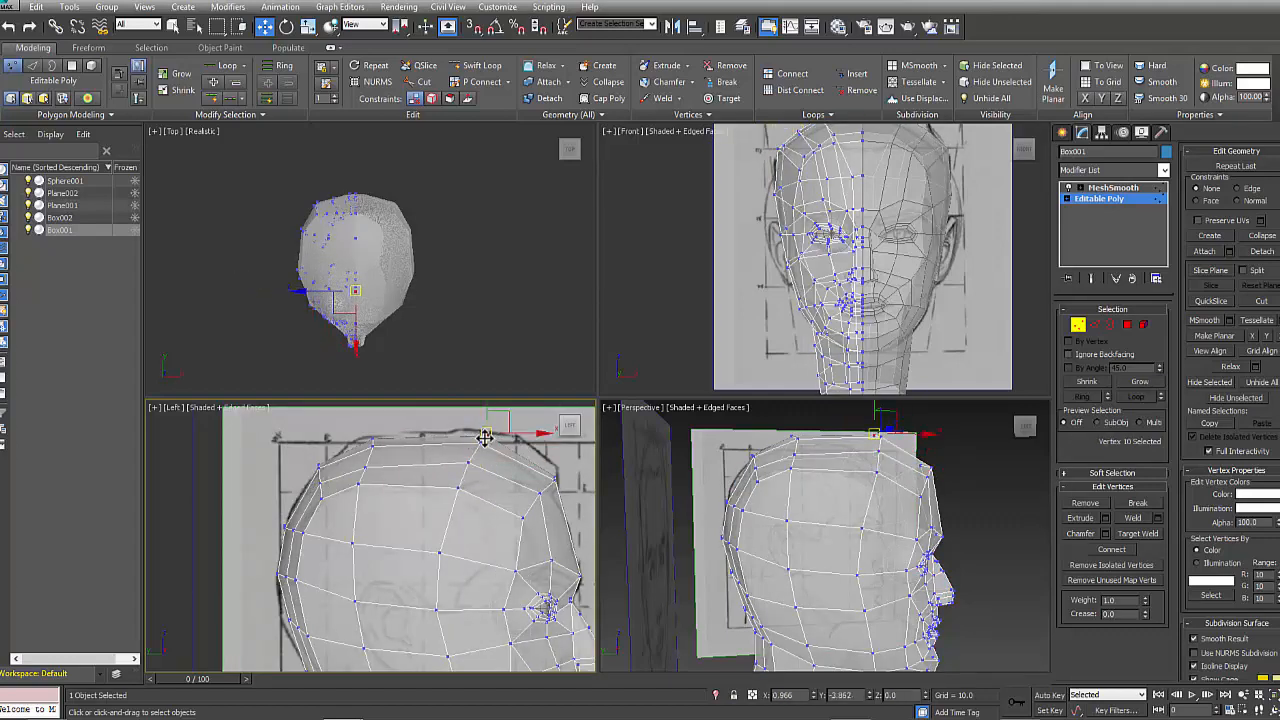
- Reposition the upper side skull vertices in the front view and the rear crown vertex in the left view to match the references
middle_click_drag(882, 209, 876, 285)
left_click_drag(767, 213, 782, 243)
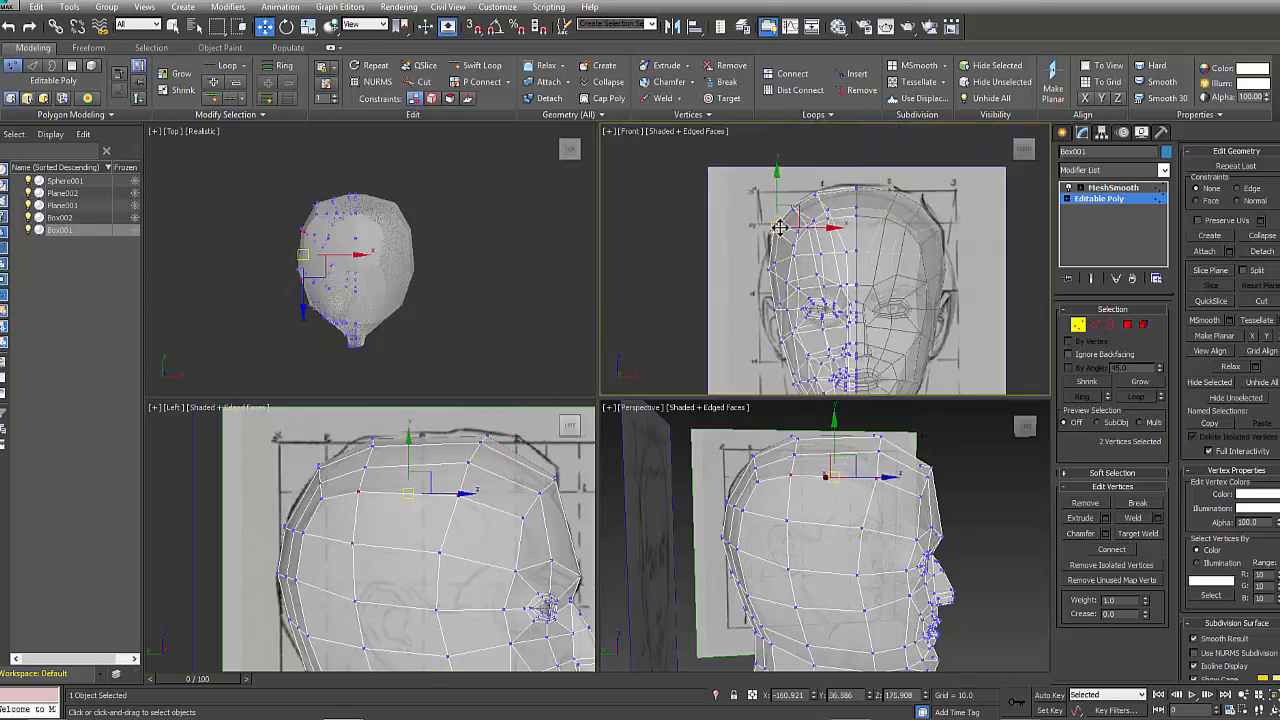
left_click(454, 498)
left_click(787, 291)
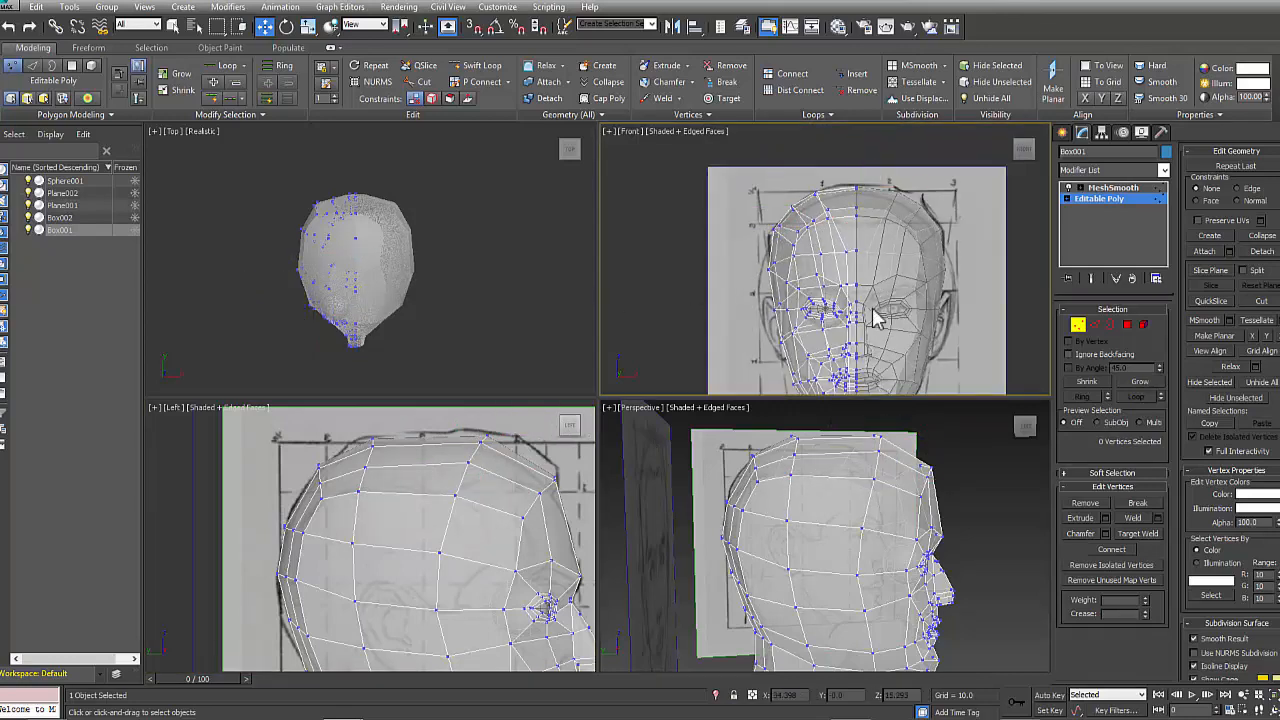
scroll(785, 252, "up", 3)
middle_click_drag(423, 488, 456, 506)
left_click_drag(427, 443, 409, 460)
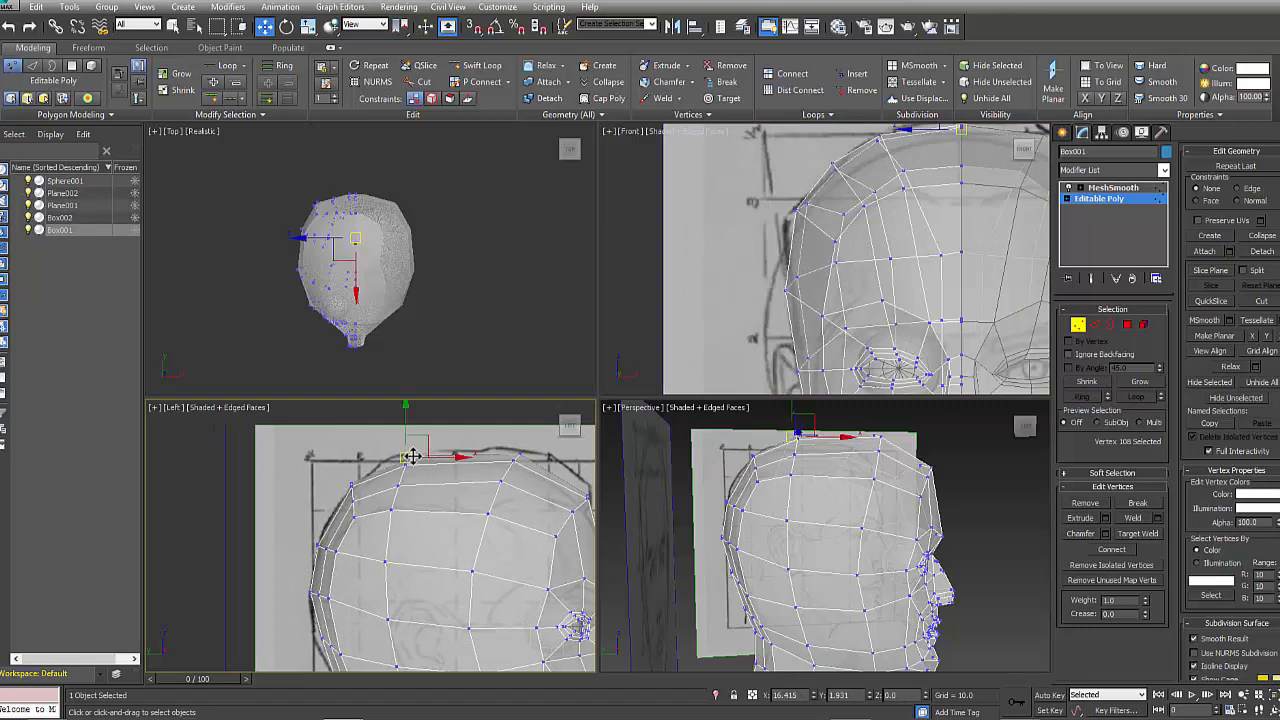
- Examine the head's profile and front against the references, switching between see-through and solid display
scroll(427, 612, "down", 3)
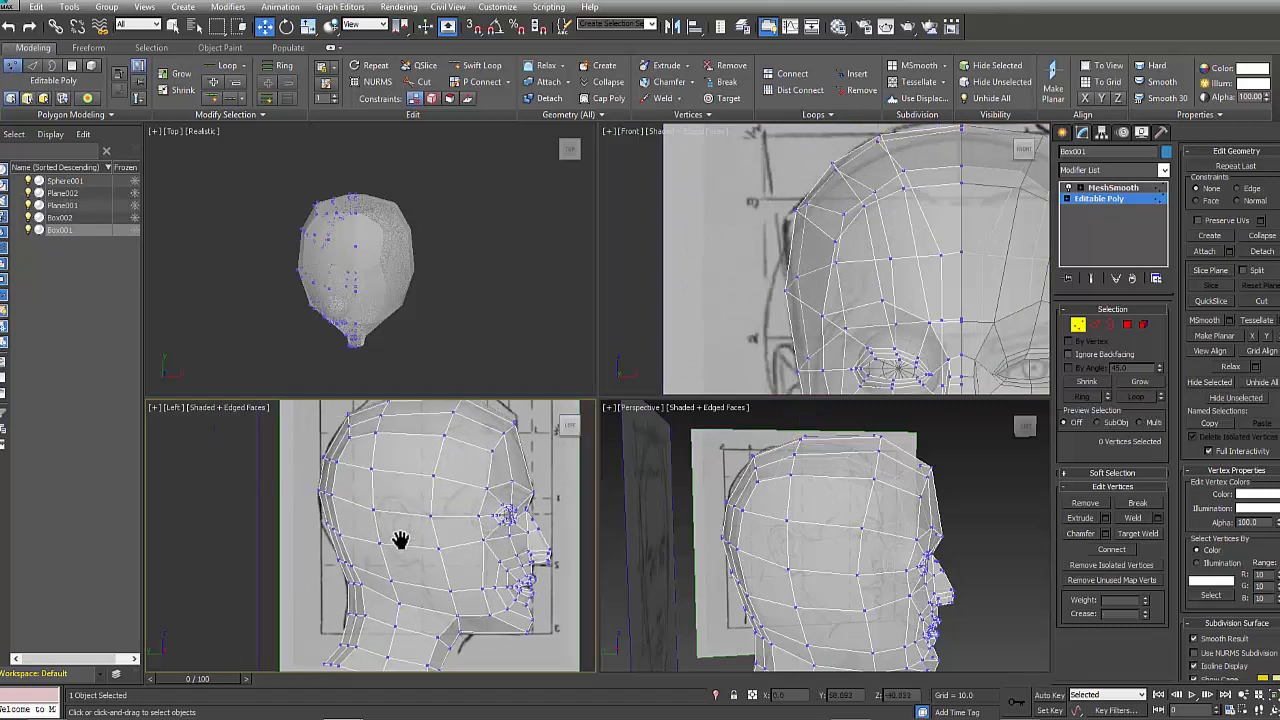
middle_click_drag(455, 540, 429, 486)
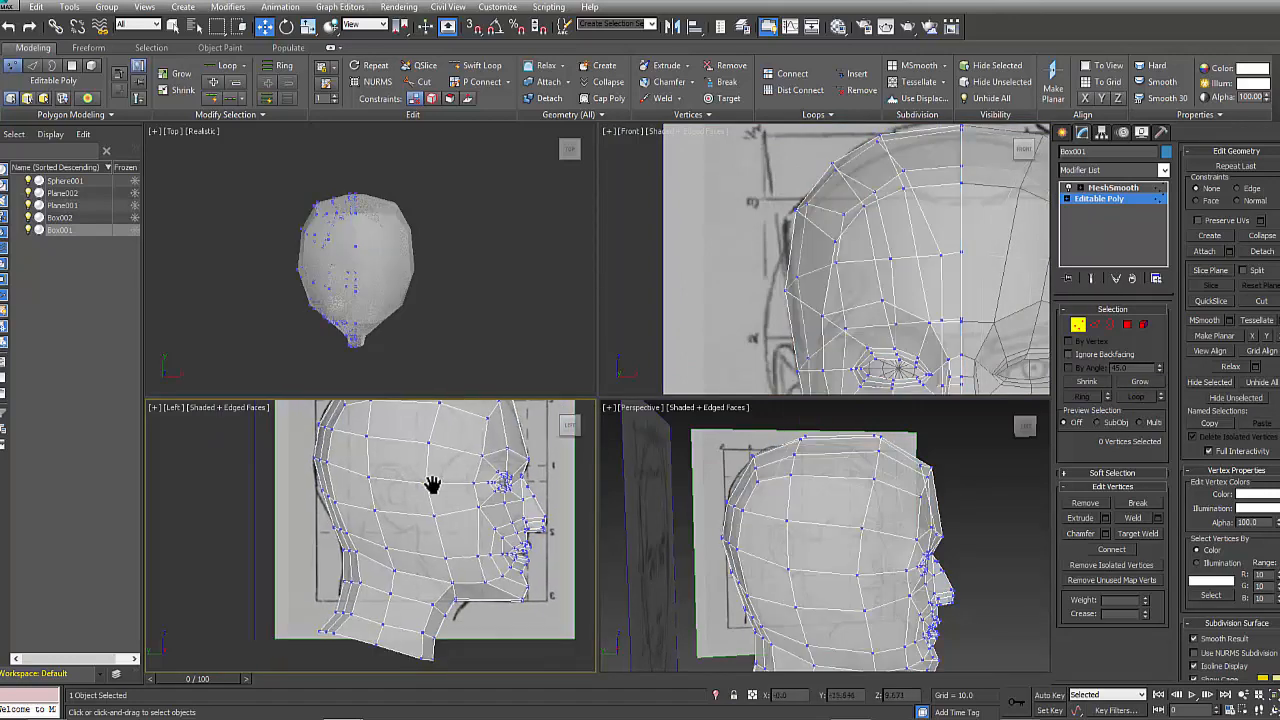
scroll(814, 277, "down", 5)
scroll(899, 484, "down", 3)
middle_click_drag(899, 484, 1030, 470, "alt")
key("alt+x")
key("alt+x")
scroll(866, 278, "up", 3)
key("alt+x")
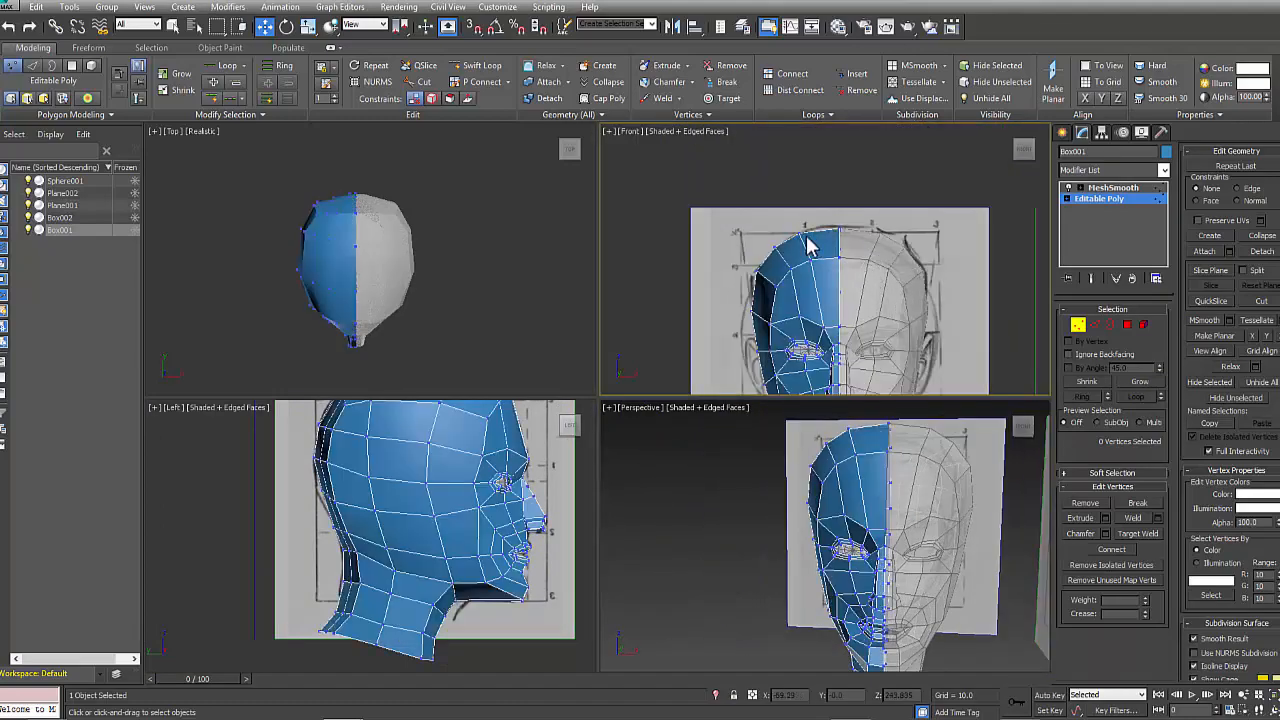
- Rotate the three vertices at the top of the forehead in the front view and reposition the neighbouring upper skull vertices
middle_click_drag(808, 243, 807, 233)
left_click_drag(788, 208, 824, 258)
key("e")
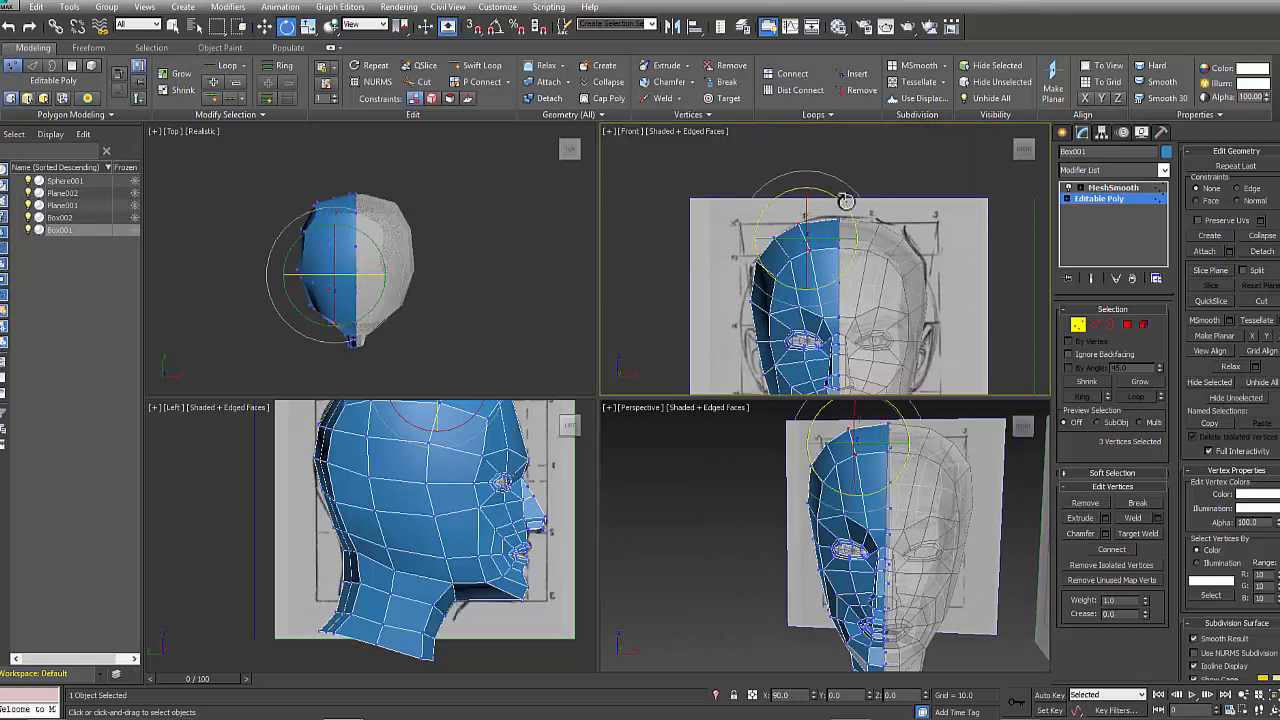
key("w")
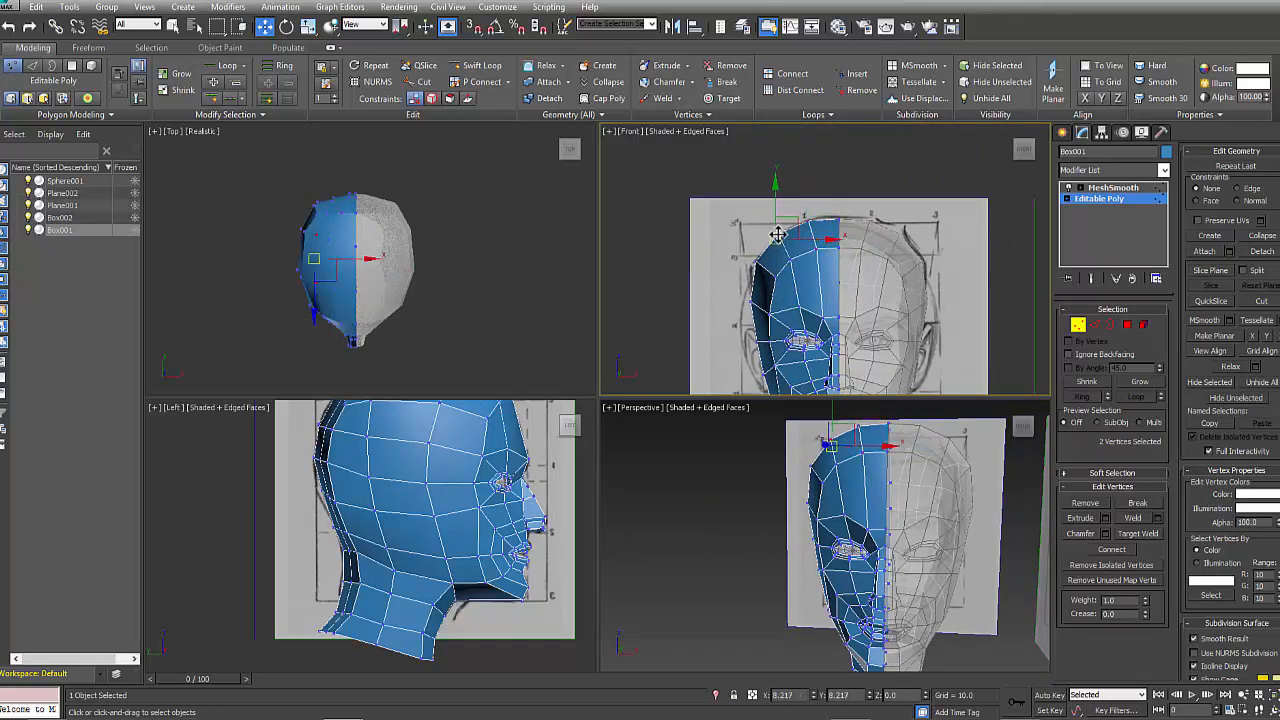
left_click(752, 298)
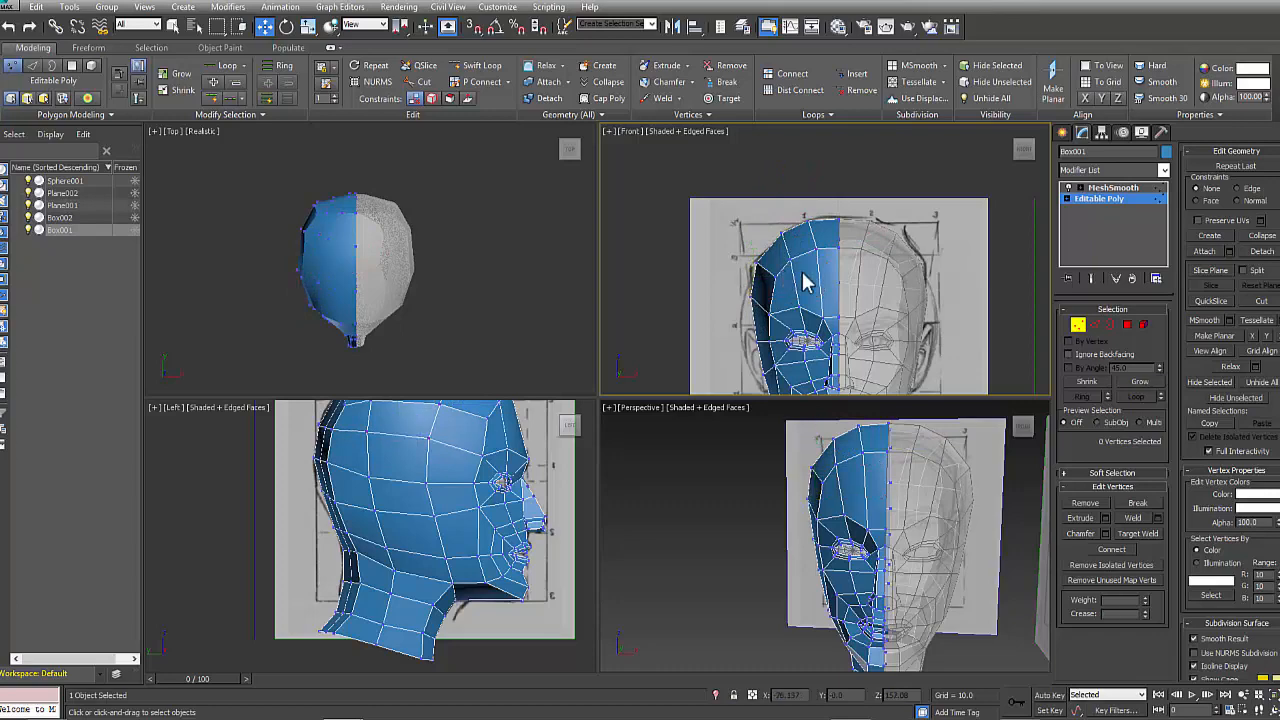
middle_click_drag(805, 282, 878, 230)
left_click(856, 156)
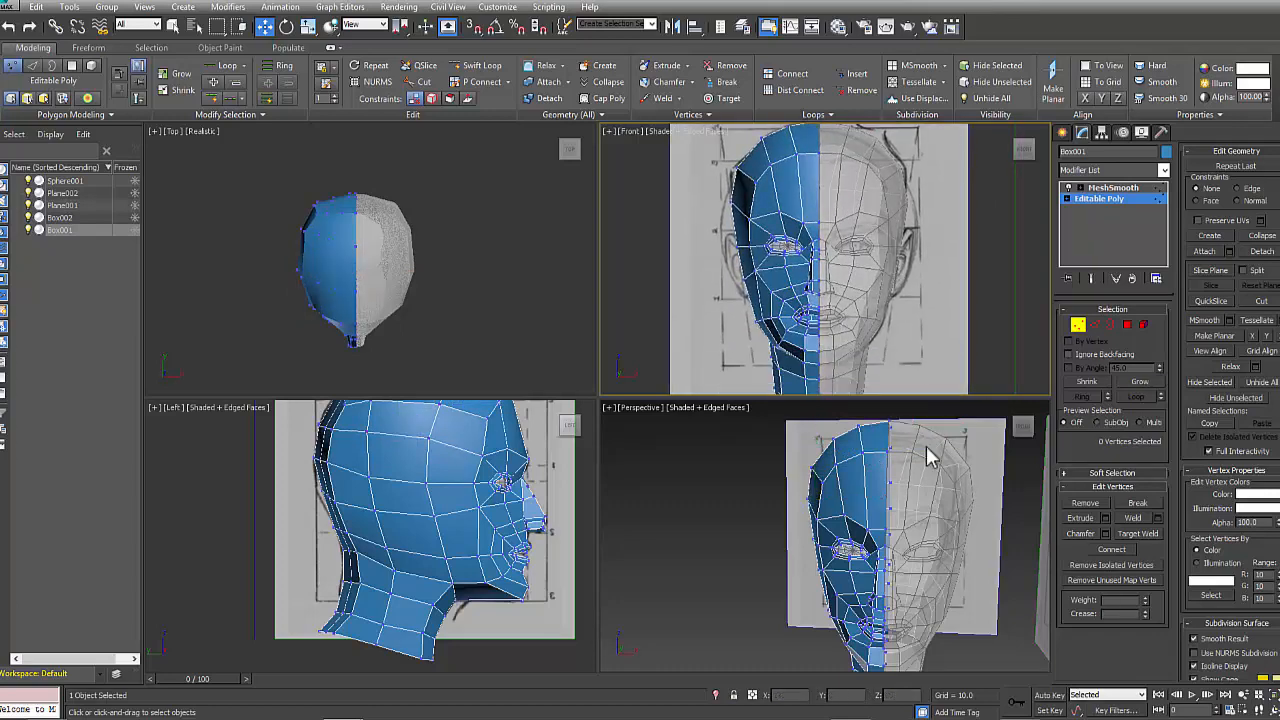
- Adjust the vertices along the centreline of the crown in the perspective view to round the top of the skull
middle_click_drag(446, 455, 448, 536)
scroll(398, 470, "up", 2)
middle_click_drag(372, 456, 399, 469)
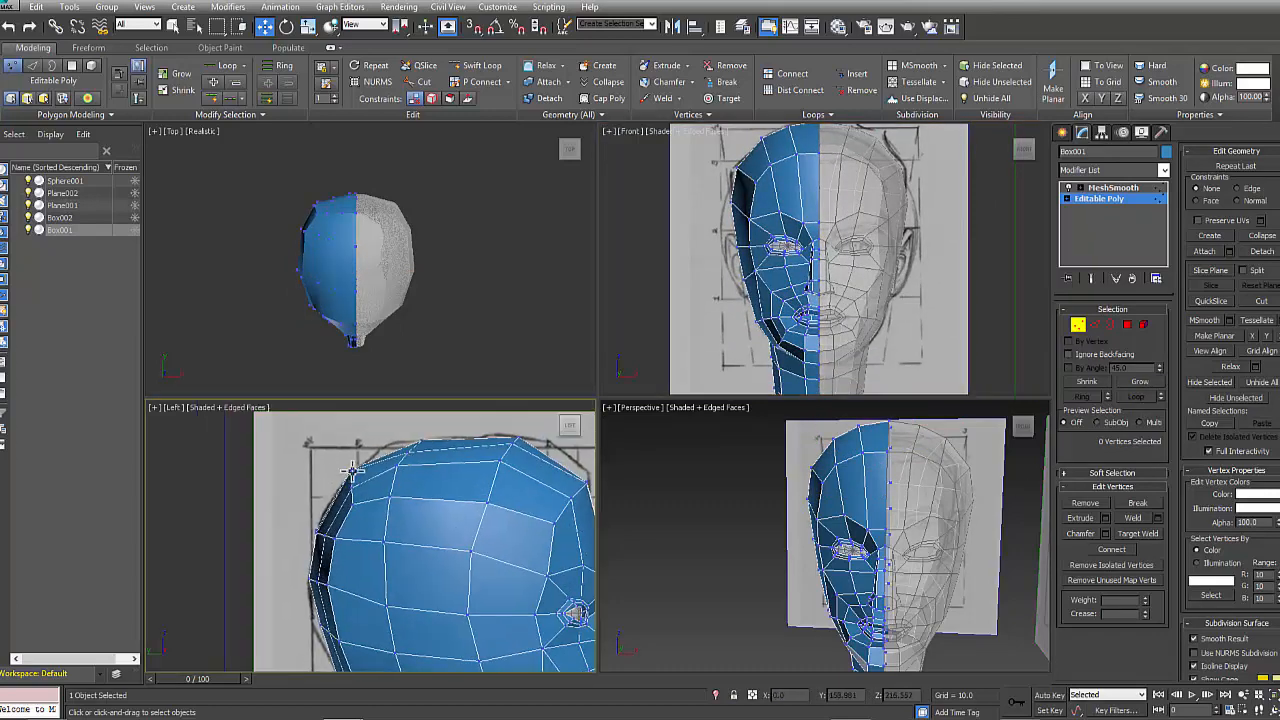
middle_click_drag(790, 560, 916, 628, "alt")
left_click(799, 528)
middle_click_drag(799, 528, 781, 598, "alt")
middle_click_drag(824, 533, 767, 540, "alt")
left_click_drag(768, 540, 761, 540)
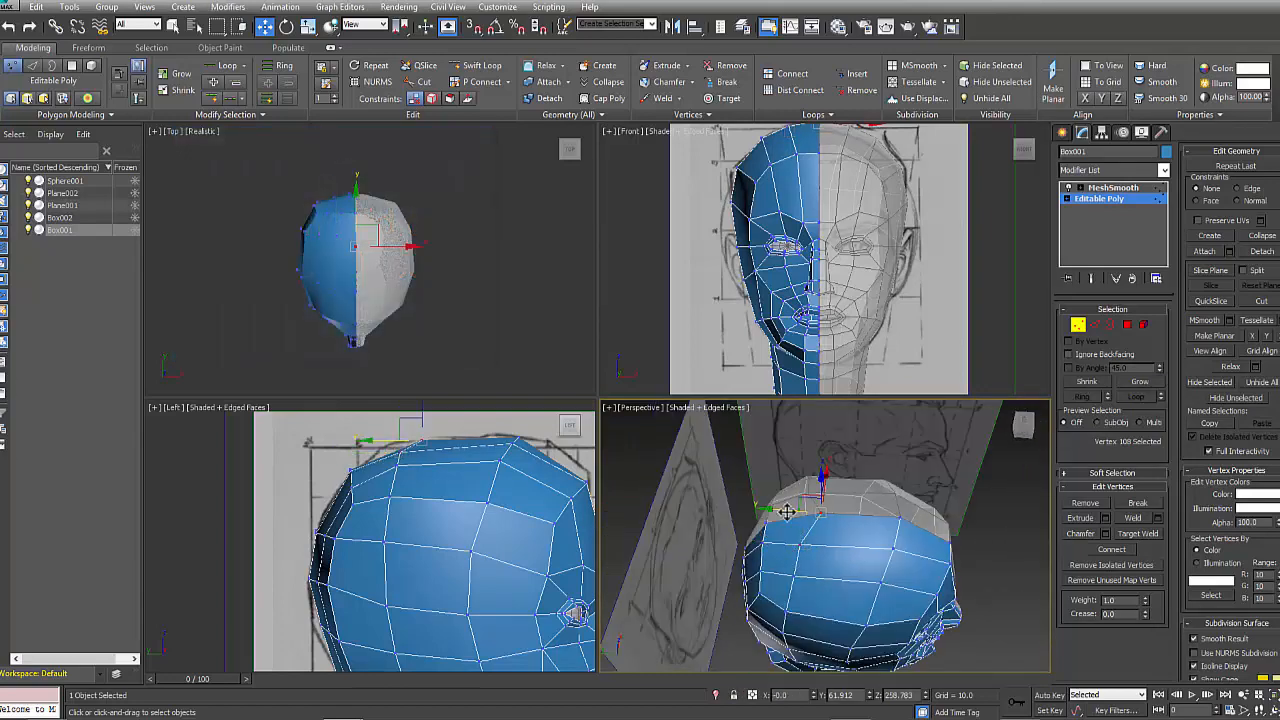
middle_click_drag(768, 520, 888, 570, "alt")
left_click(757, 545)
left_click_drag(760, 498, 760, 494)
middle_click_drag(770, 550, 715, 595, "alt")
left_click(886, 480)
- Target-weld the crown vertex beside the midline onto the centreline vertex at the top of the forehead
key("alt+w")
middle_click_drag(732, 423, 742, 419)
scroll(741, 418, "down", 4)
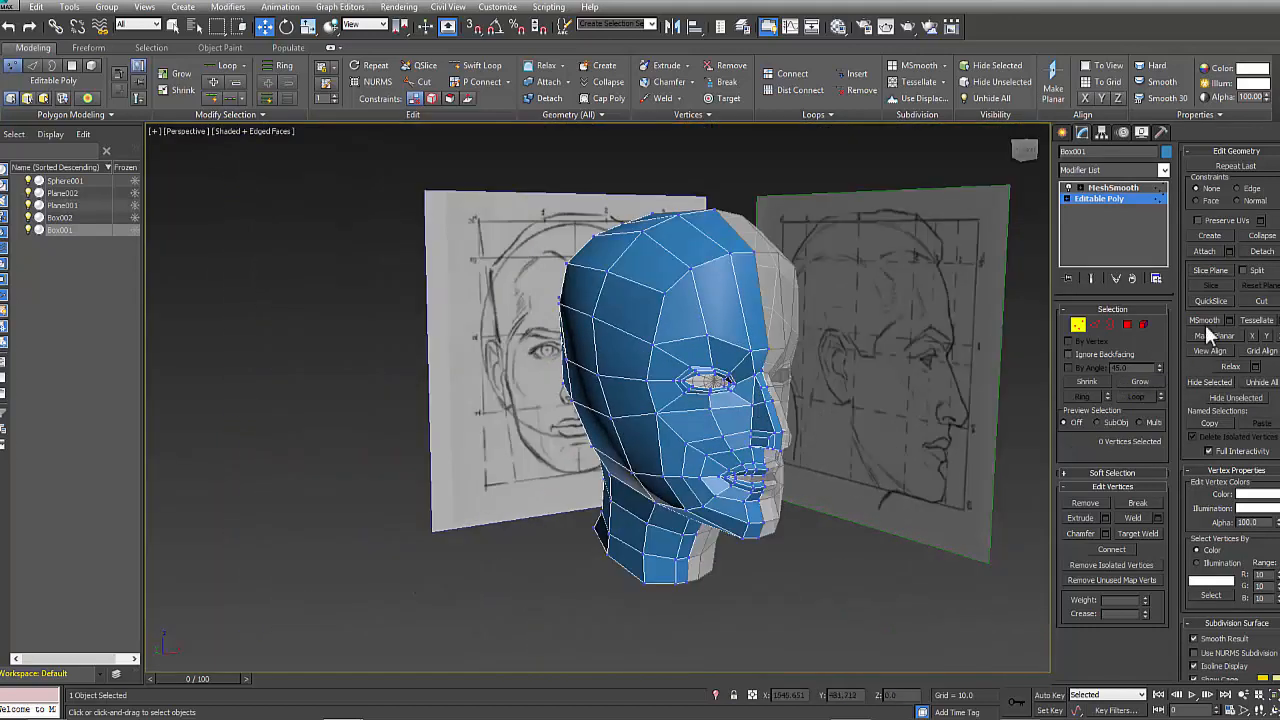
left_click(1128, 536)
middle_click_drag(880, 340, 720, 450, "alt")
key("w")
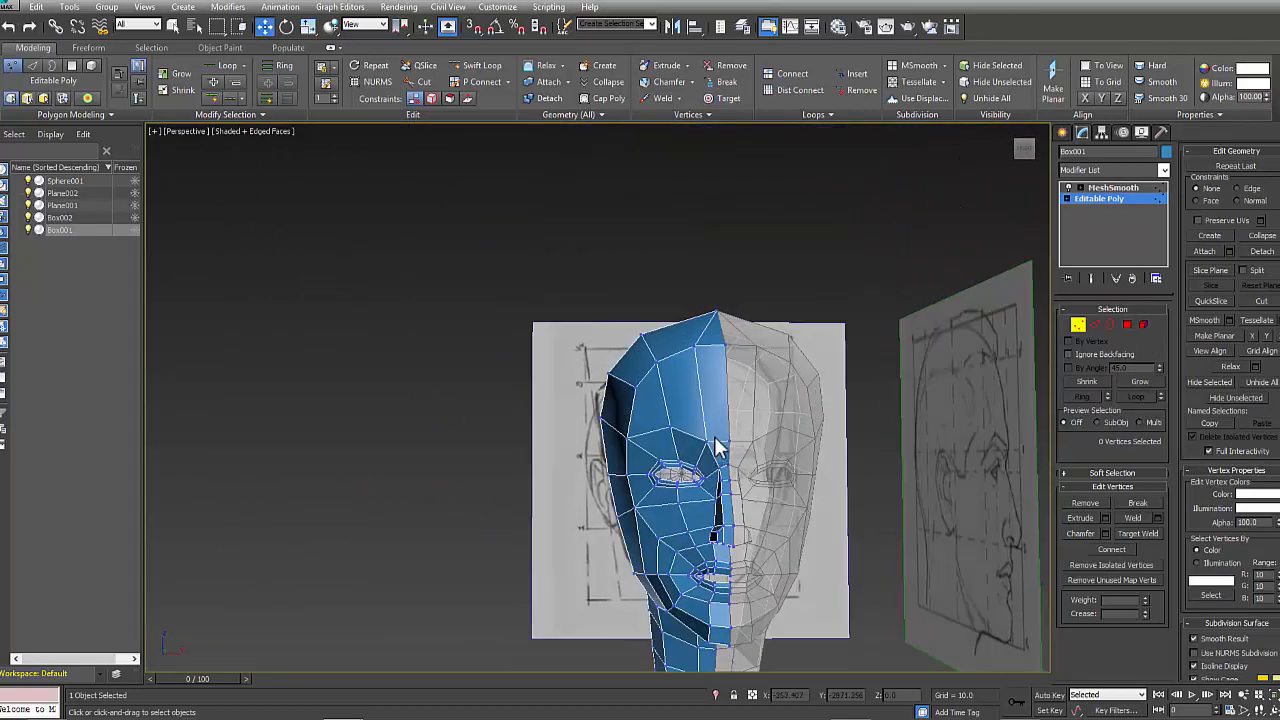
middle_click_drag(762, 278, 740, 440, "alt")
- Select the edge loop running from the crown down the back of the head beside the midline, and remove it with its vertices
left_click(1096, 325)
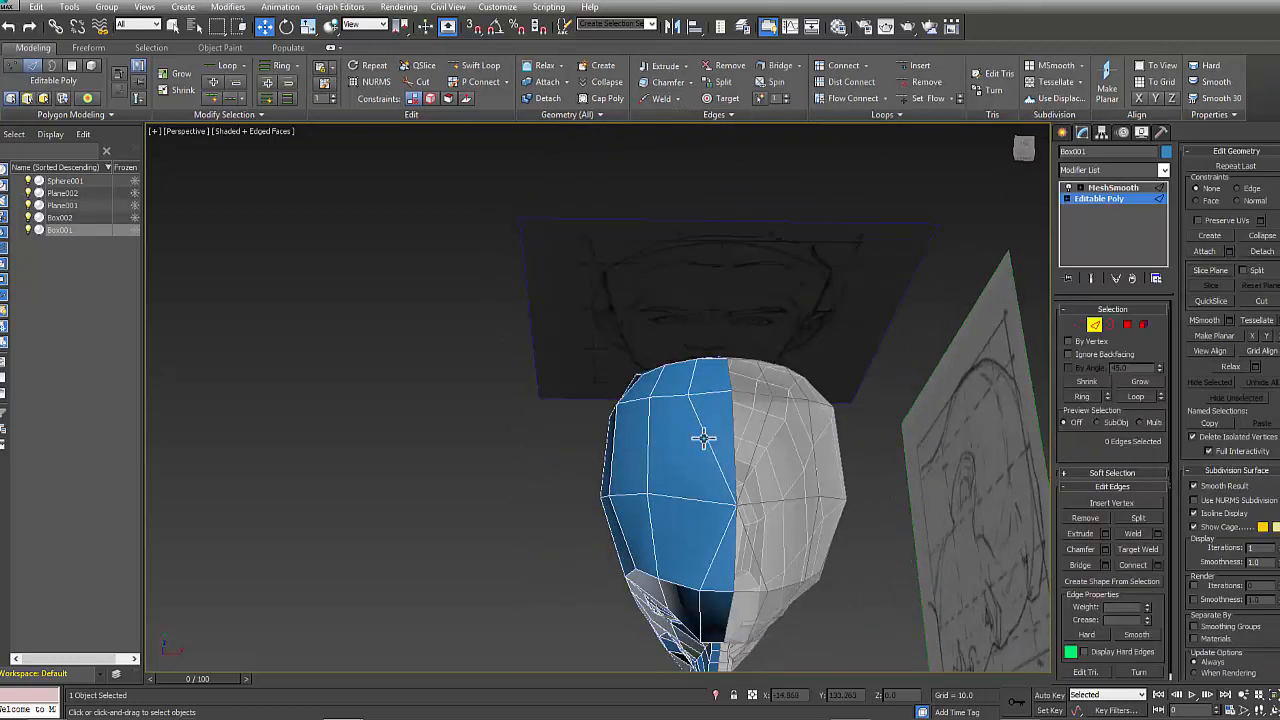
double_click(703, 439)
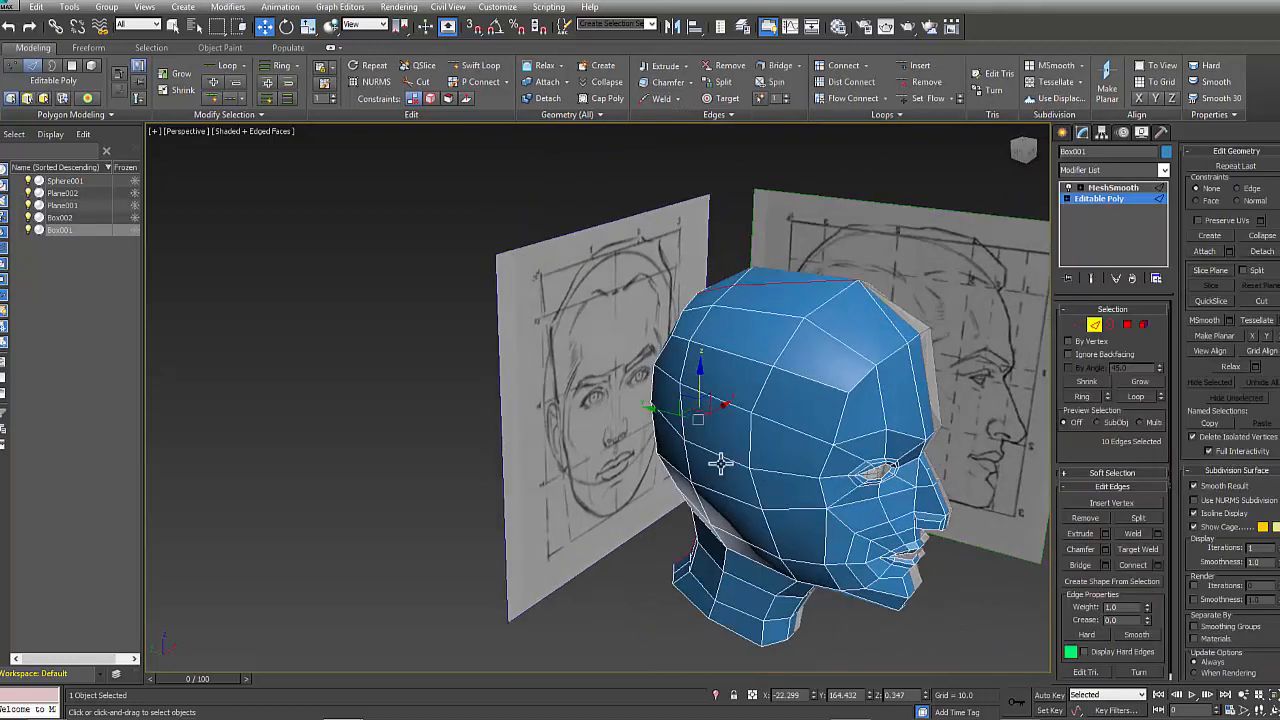
middle_click_drag(720, 463, 711, 457, "alt")
key("F3")
mouse_move(826, 508)
middle_mouse_down("alt")
mouse_move(889, 466)
mouse_move(843, 517)
middle_mouse_up("alt")
key("ctrl+BackSpace")
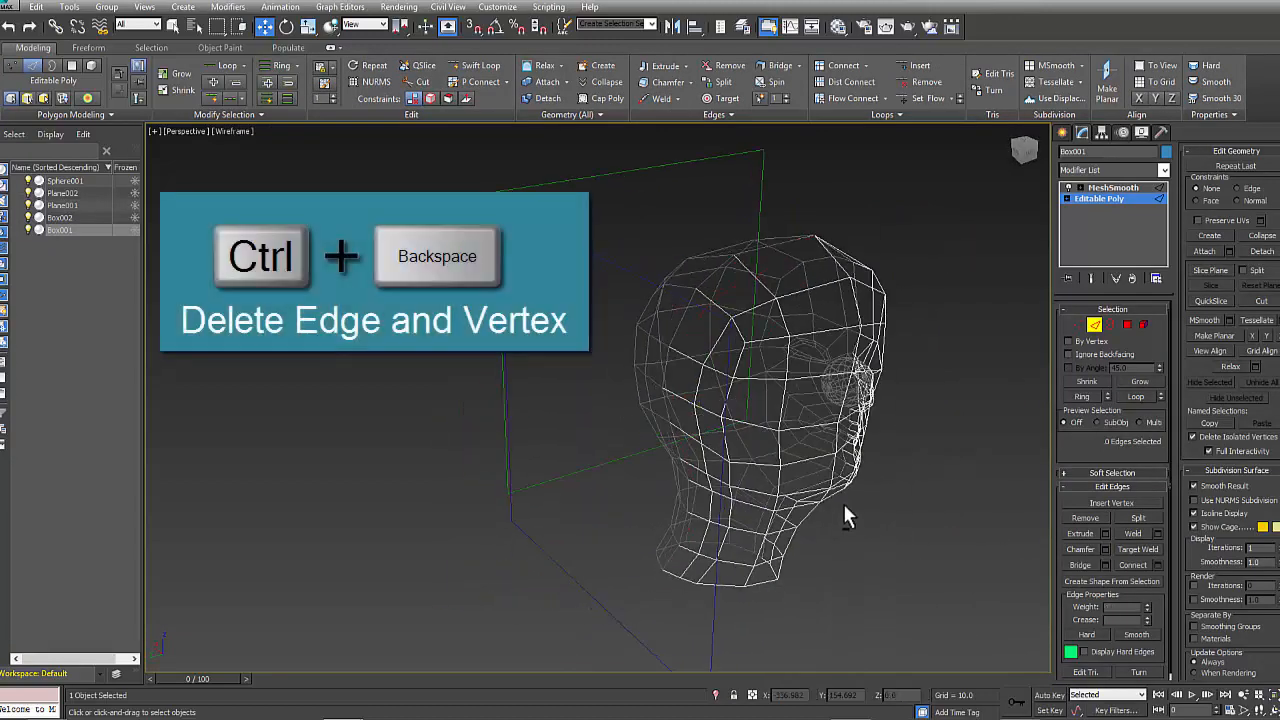
- Restore the shaded display, show all four views, and reopen the head's vertices for editing the skull
middle_click_drag(952, 430, 777, 491, "alt")
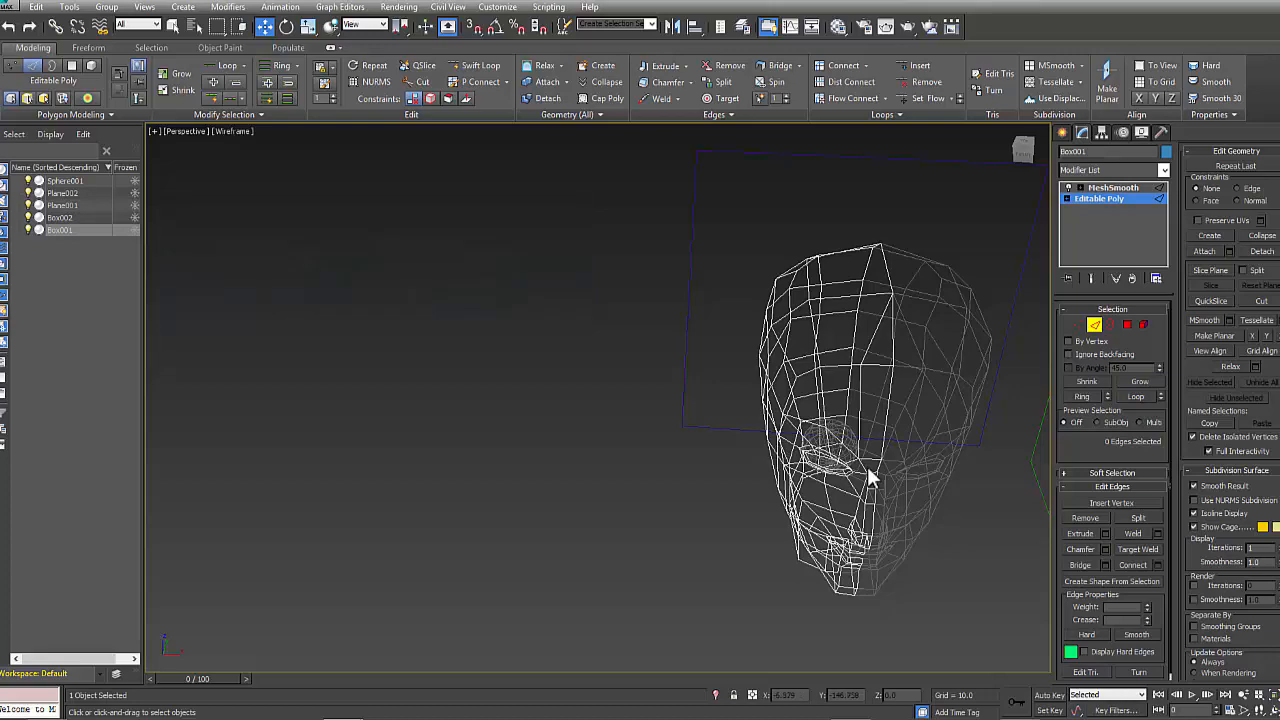
key("F3")
mouse_move(834, 477)
middle_mouse_down("alt")
mouse_move(731, 514)
mouse_move(1023, 532)
mouse_move(871, 457)
mouse_move(873, 398)
middle_mouse_up("alt")
key("alt+w")
middle_click_drag(860, 334, 859, 350)
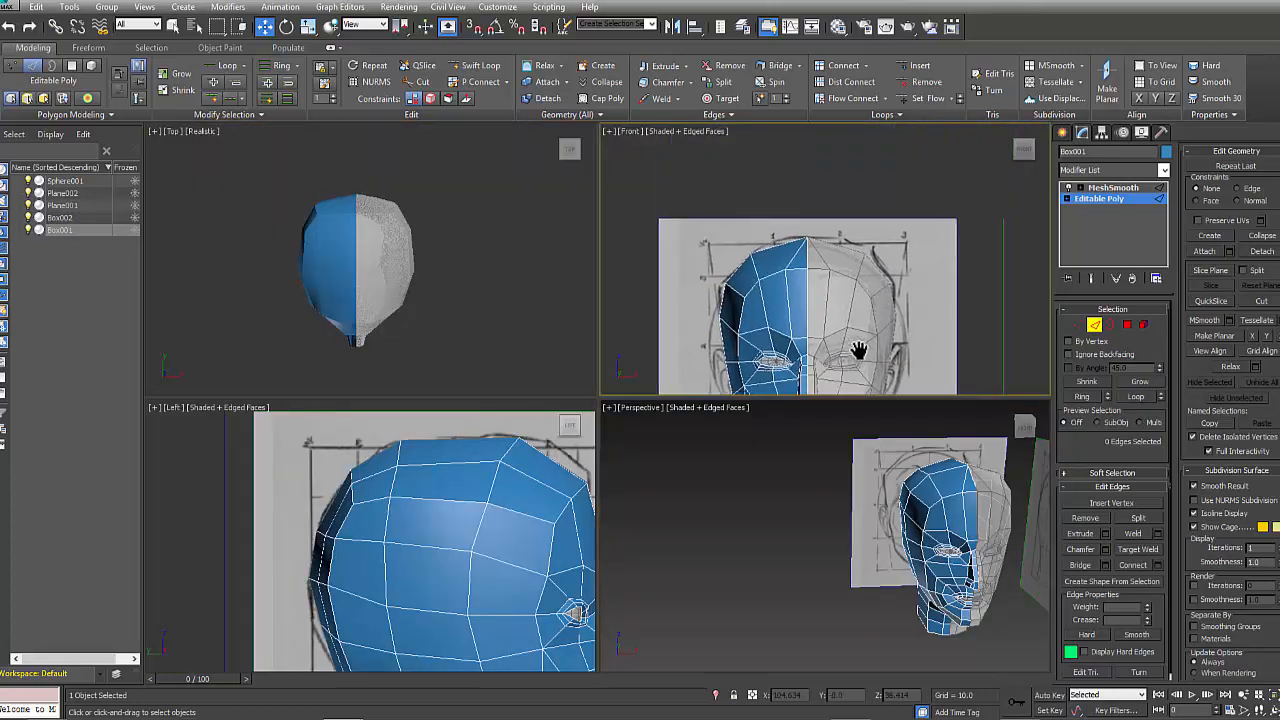
scroll(859, 350, "up", 2)
left_click(1077, 324)
middle_click_drag(531, 537, 430, 515)
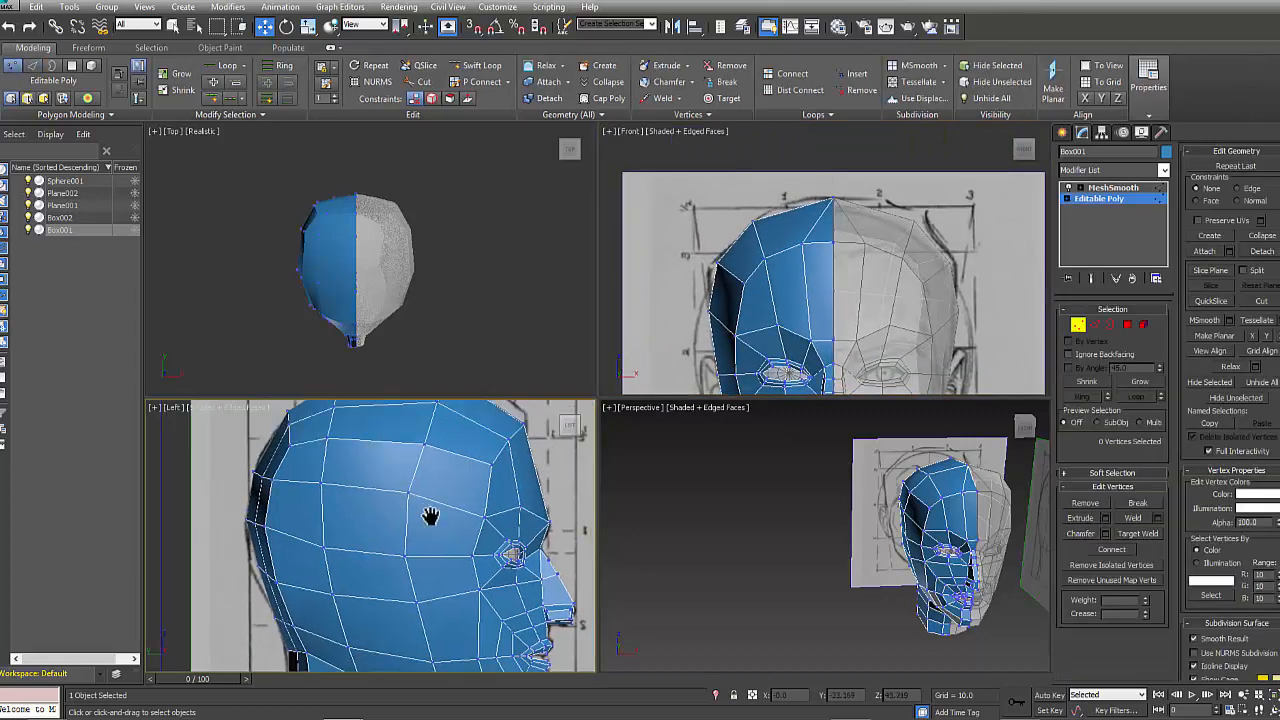
- Move the vertices along the upper crown and forehead in the front view to follow the reference outline of the skull
middle_click_drag(769, 256, 790, 295)
left_click_drag(785, 279, 799, 271)
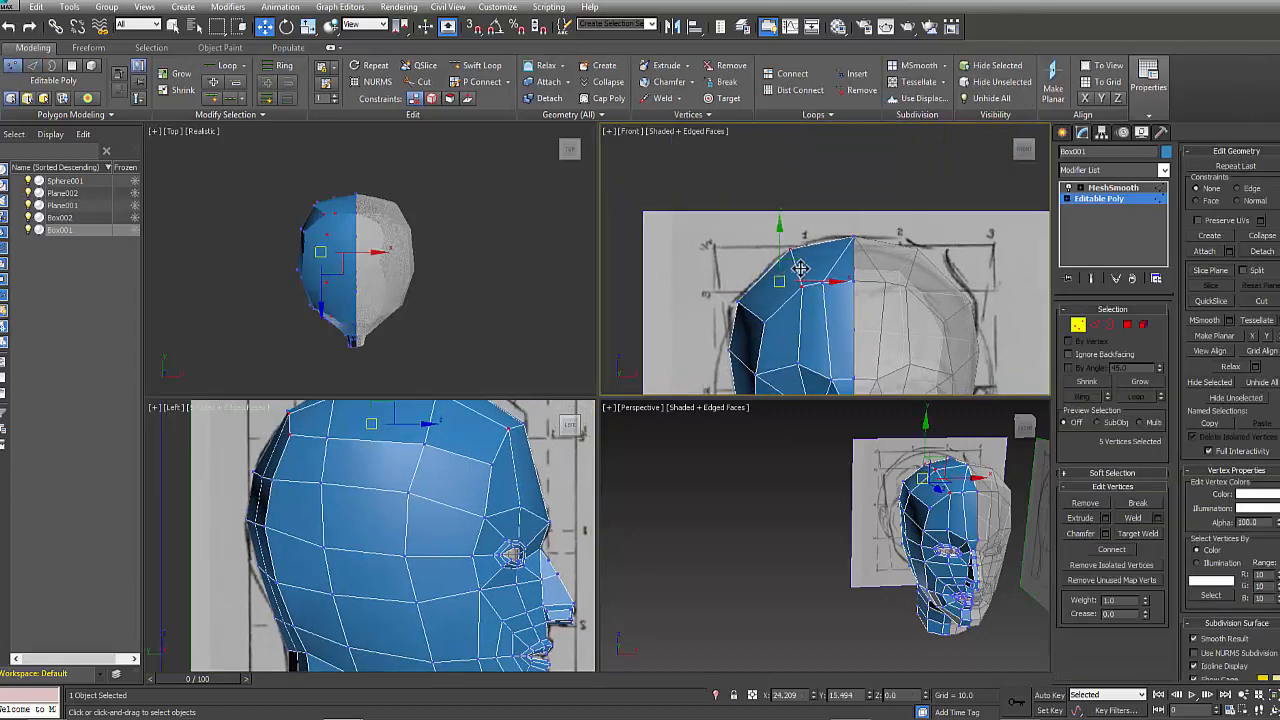
left_click(798, 335)
middle_click_drag(762, 345, 796, 217)
middle_click_drag(924, 610, 848, 605)
mouse_move(811, 229)
middle_mouse_down()
mouse_move(776, 166)
mouse_move(763, 294)
middle_mouse_up()
key("alt+x")
key("alt+x")
left_click(757, 232)
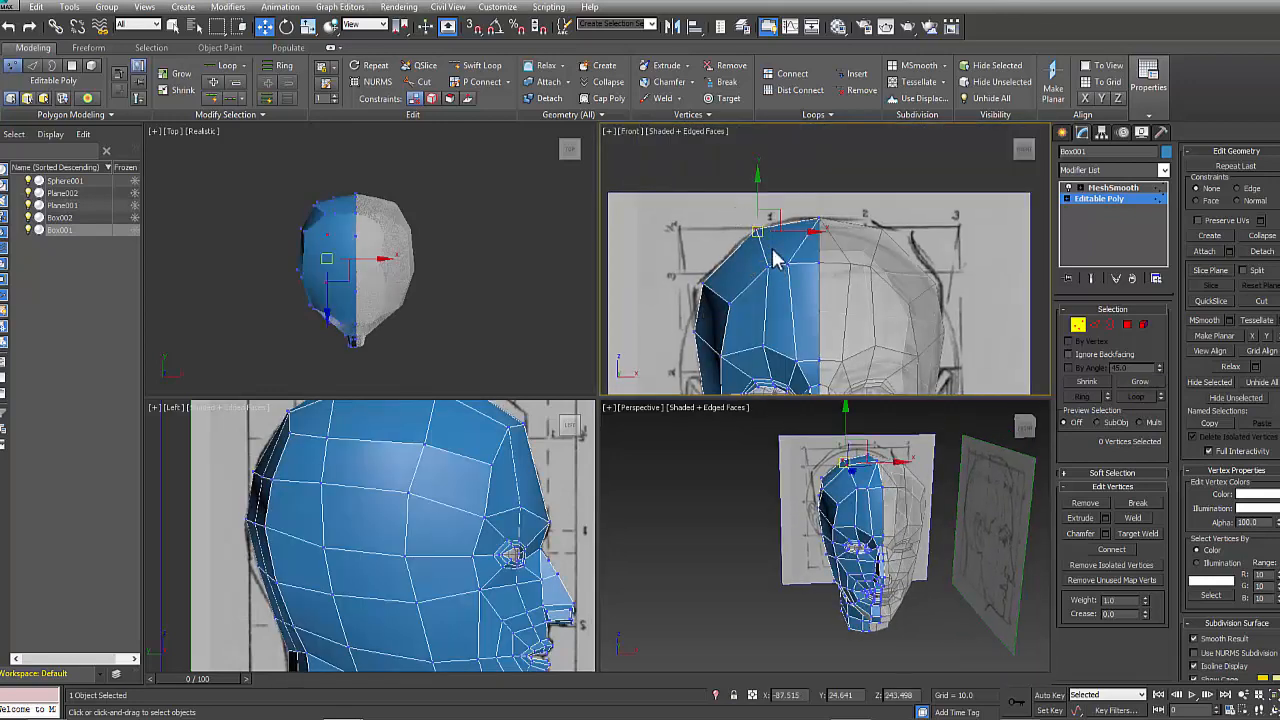
left_click(716, 278)
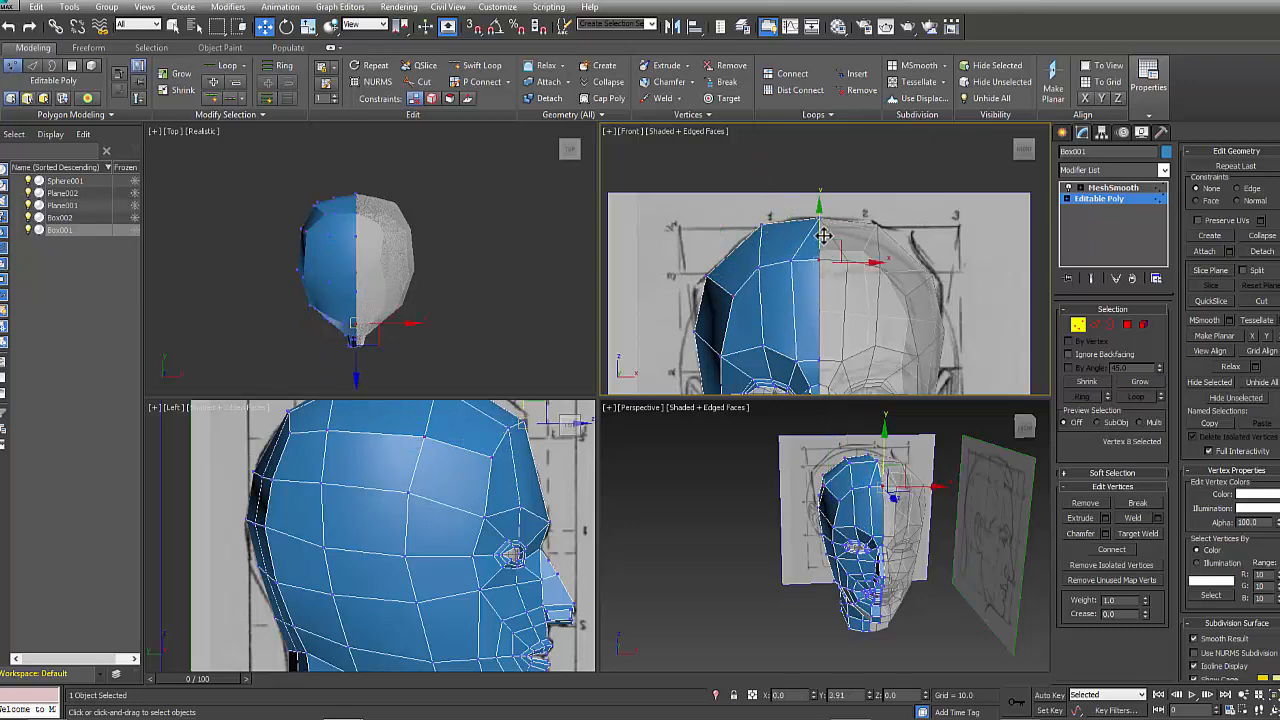
- Compare the side of the face, jaw and neck with the front reference, using the see-through display
middle_click_drag(688, 287, 678, 213)
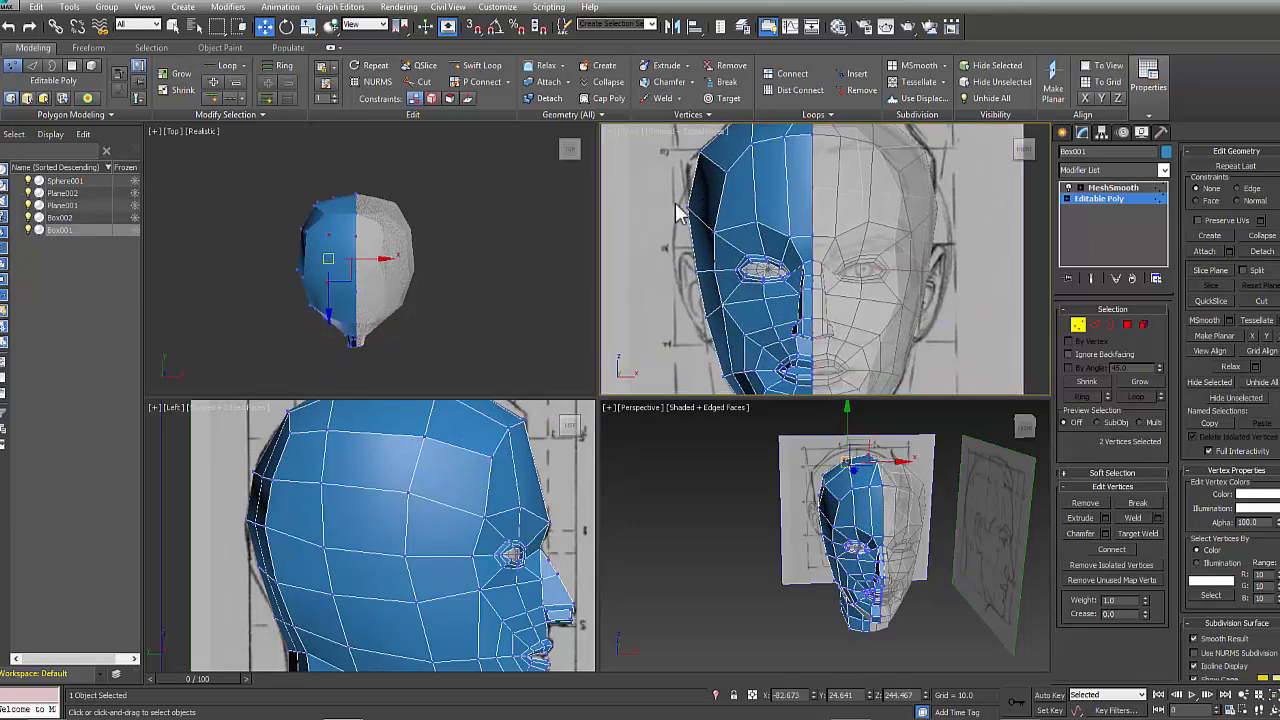
middle_click_drag(697, 314, 703, 268)
left_click(702, 266)
middle_click_drag(714, 352, 706, 252)
key("alt+x")
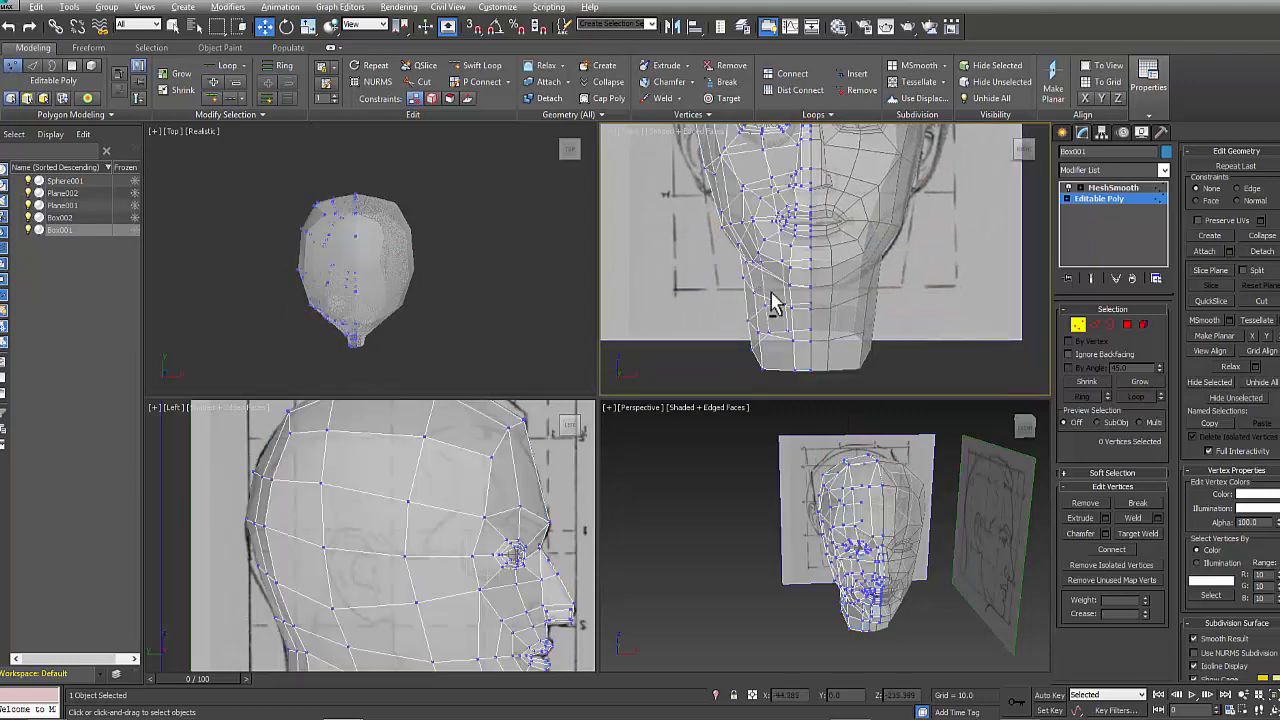
middle_click_drag(771, 298, 779, 352)
key("alt+x")
middle_click_drag(812, 213, 820, 303)
scroll(465, 600, "down", 2)
middle_click_drag(465, 600, 487, 519)
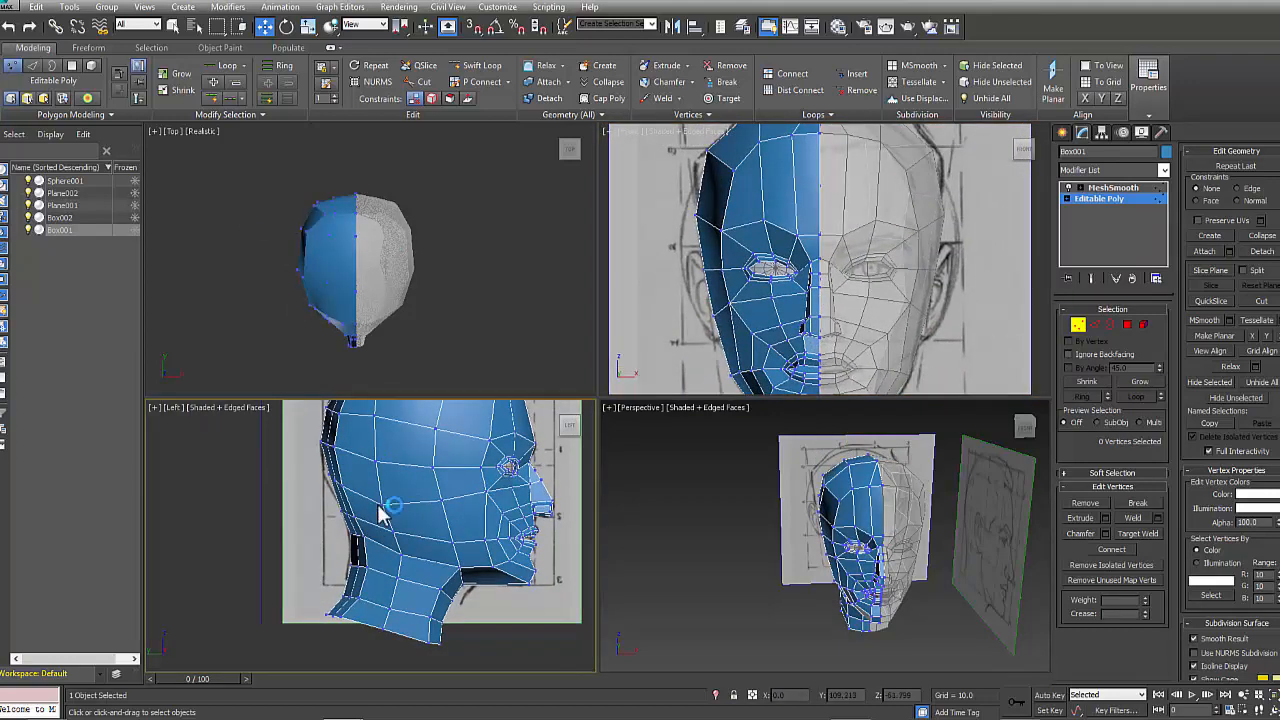
- Adjust the vertices at the upper back of the skull in the left view to round its outline
left_click(382, 502)
scroll(434, 531, "up", 6)
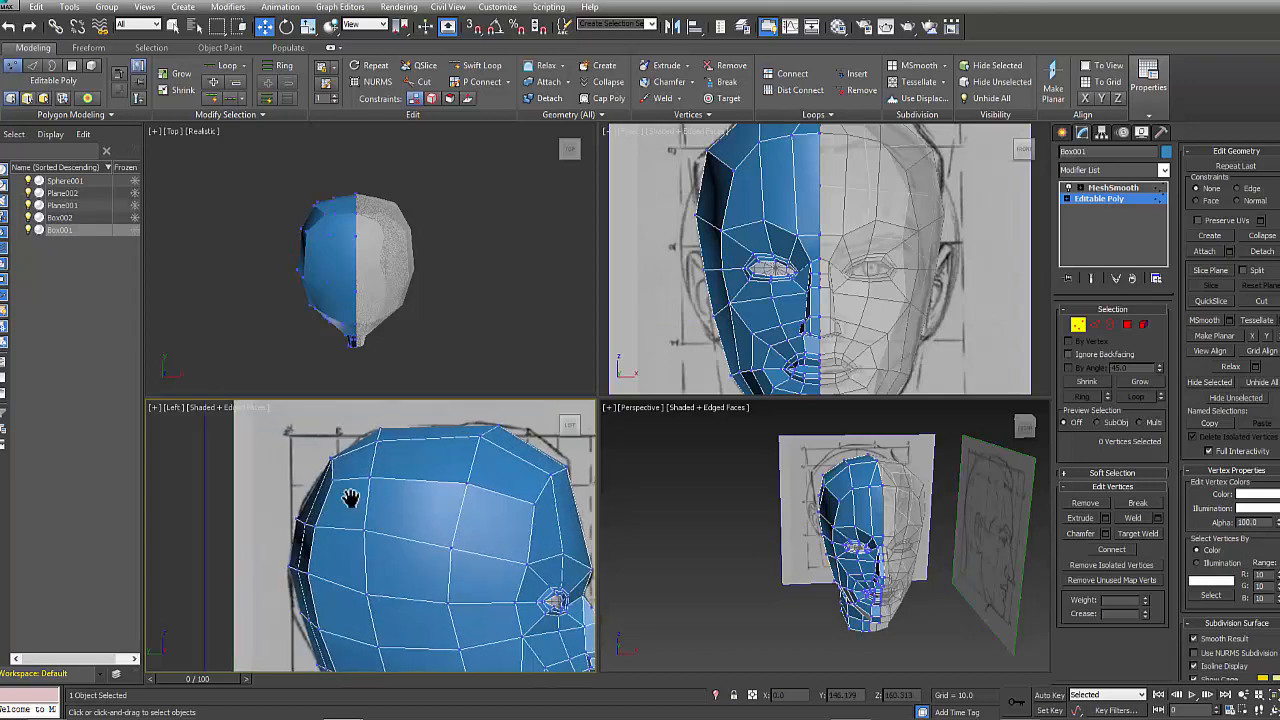
middle_click_drag(873, 515, 866, 531, "alt")
scroll(760, 505, "up", 4)
left_click(758, 489)
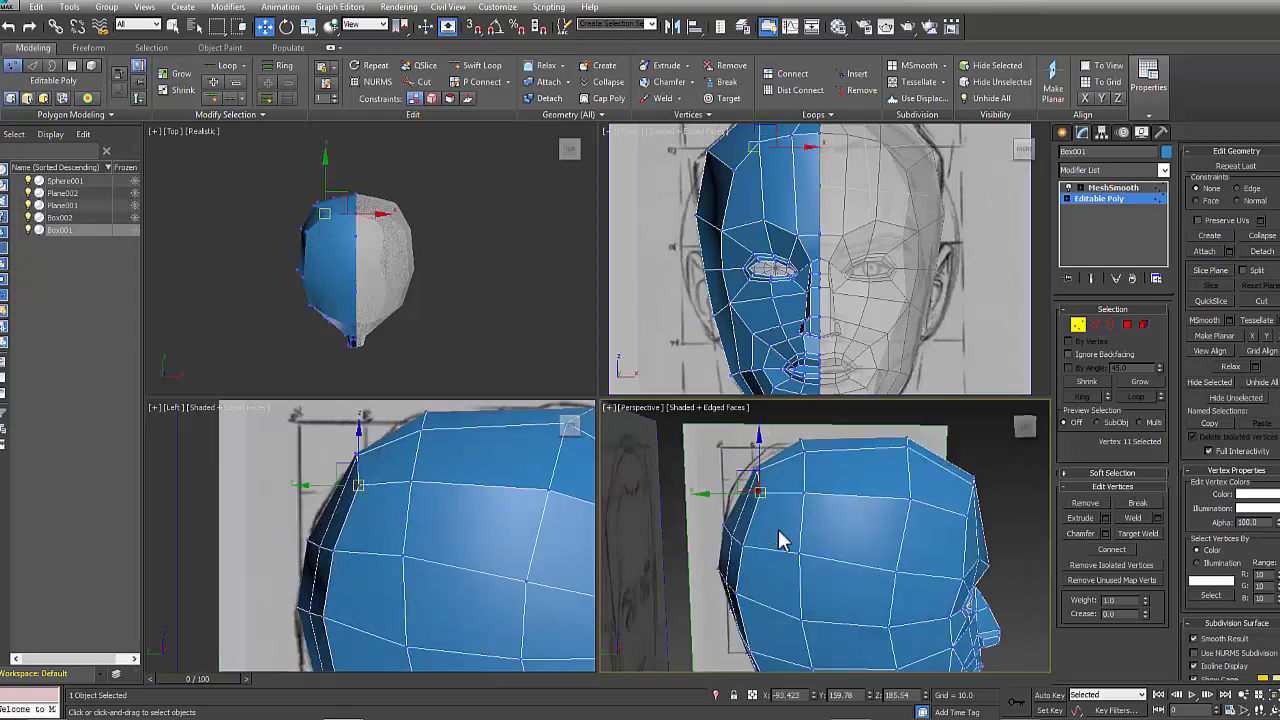
middle_click_drag(780, 537, 788, 535)
middle_click_drag(360, 491, 328, 500)
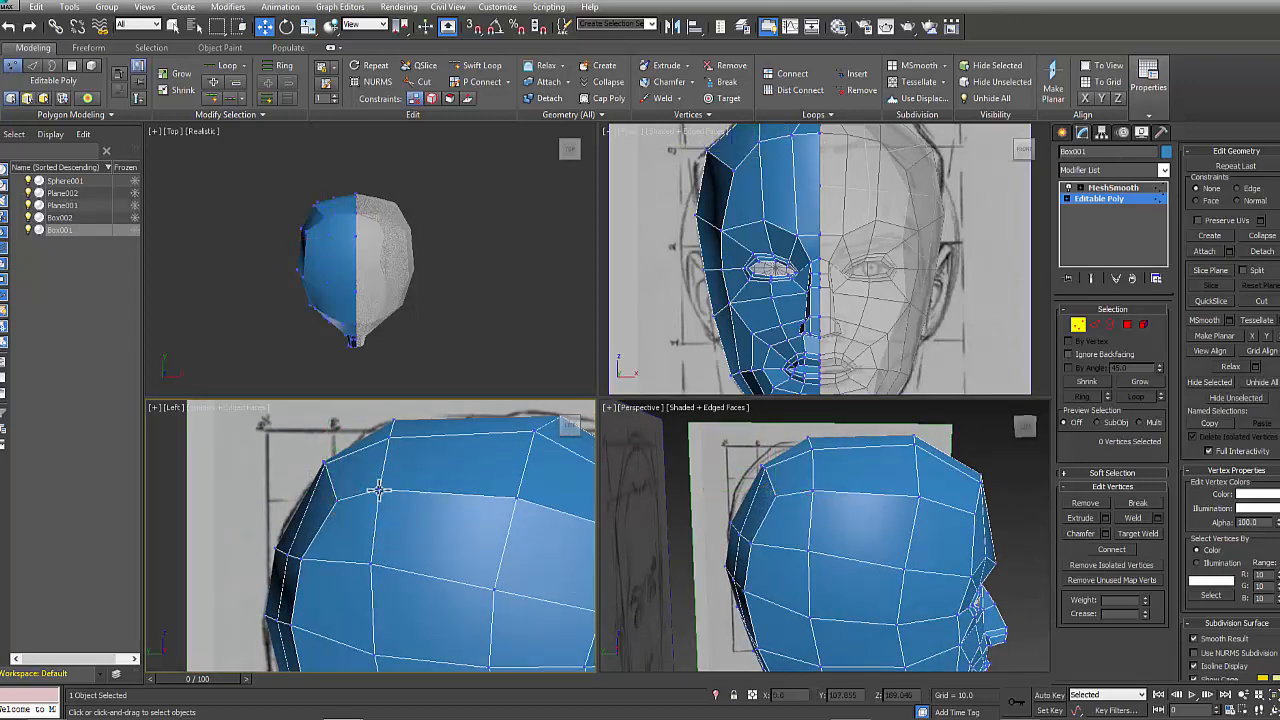
middle_click_drag(769, 501, 751, 560, "alt")
left_click_drag(326, 464, 329, 470)
- Reposition the vertex beside the midline at the upper back of the skull in the perspective view to fill out the curvature
middle_click_drag(886, 566, 737, 563, "alt")
left_click(737, 563)
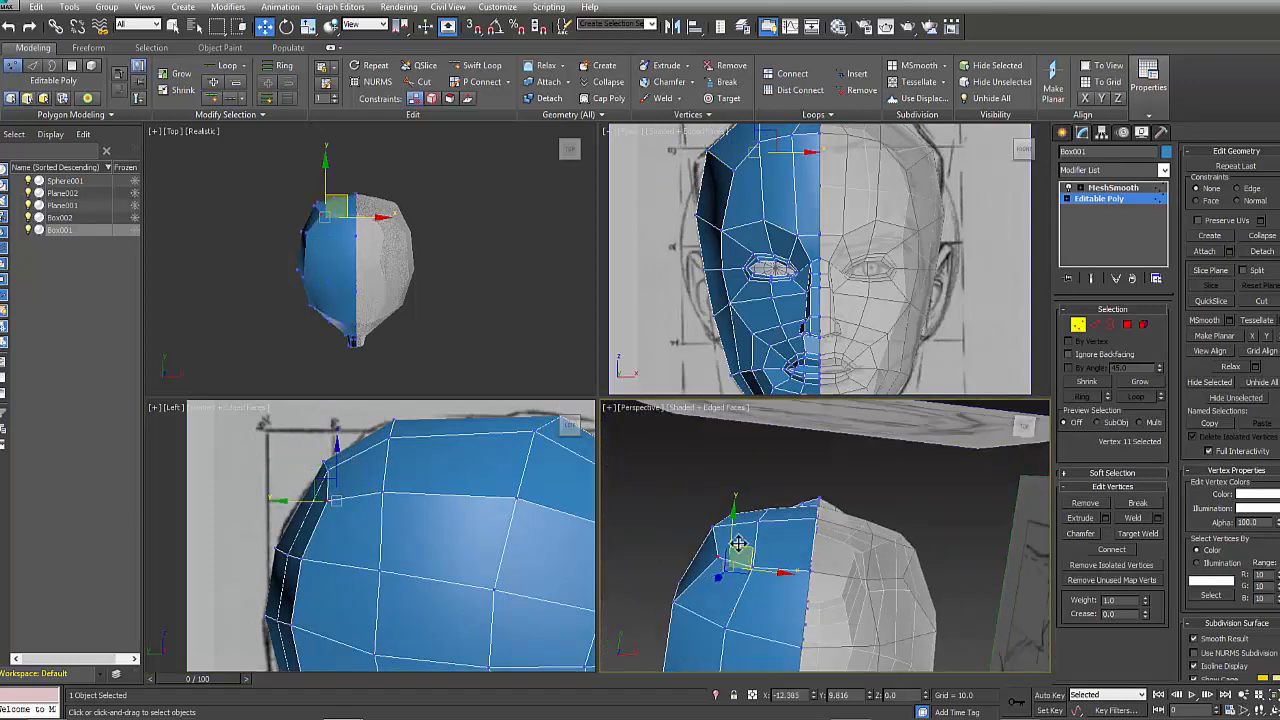
left_click_drag(738, 543, 726, 537)
middle_click_drag(737, 603, 868, 640, "alt")
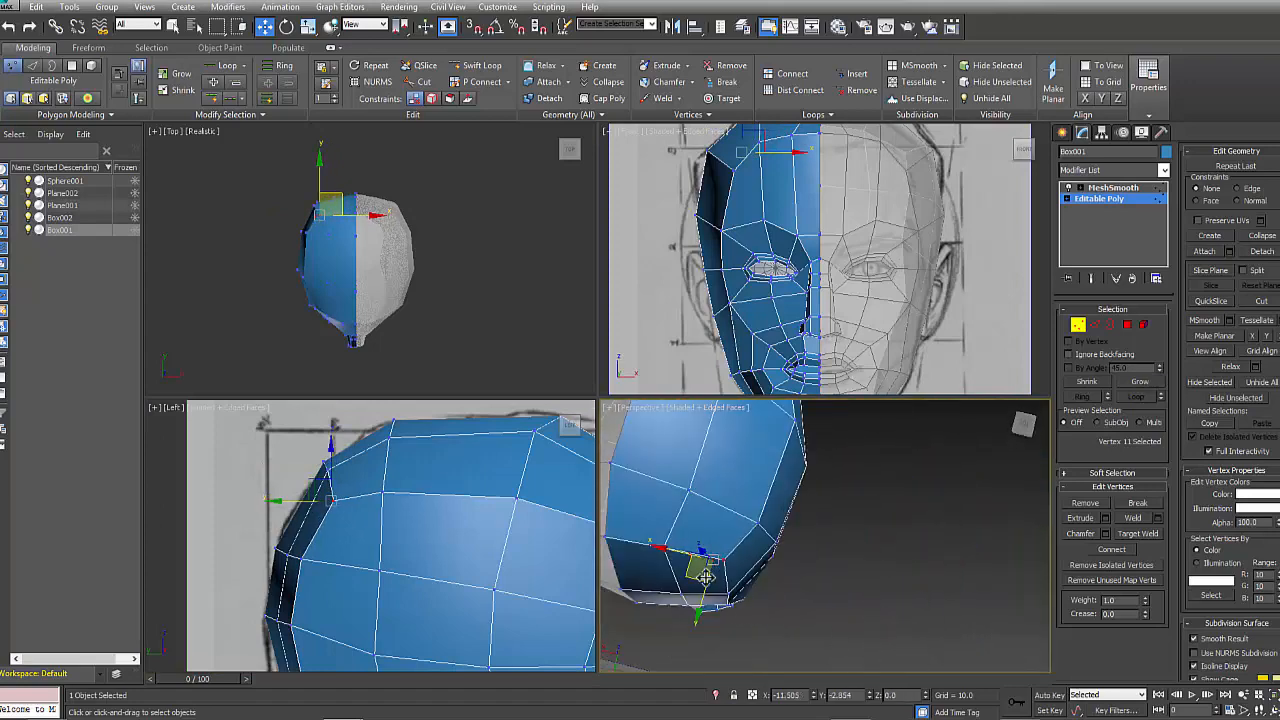
left_click_drag(705, 578, 710, 572)
middle_click_drag(710, 572, 836, 482, "alt")
left_click(697, 497)
middle_click_drag(836, 482, 822, 530)
mouse_move(757, 497)
middle_mouse_down()
mouse_move(786, 546)
mouse_move(800, 512)
mouse_move(843, 537)
mouse_move(752, 511)
middle_mouse_up()
- Shift the vertical row of edges beside the midline at the back of the head to round the skull
left_click(1095, 325)
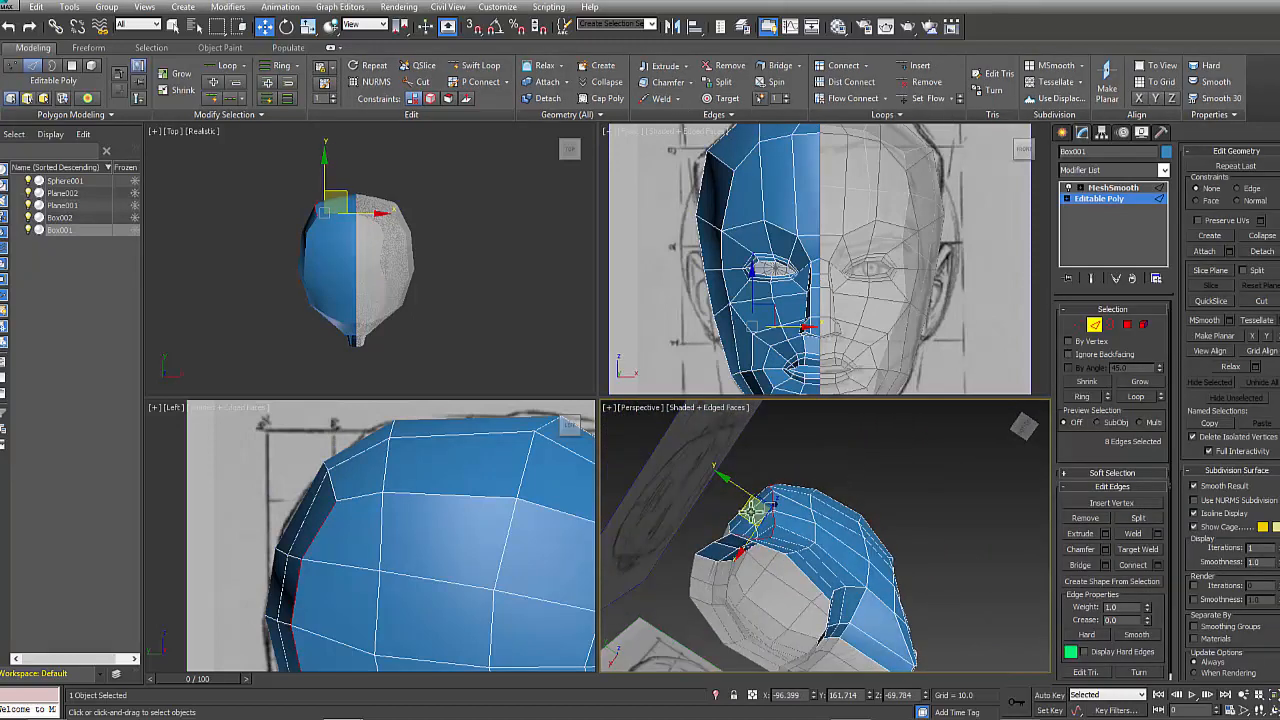
left_click_drag(751, 521, 752, 515)
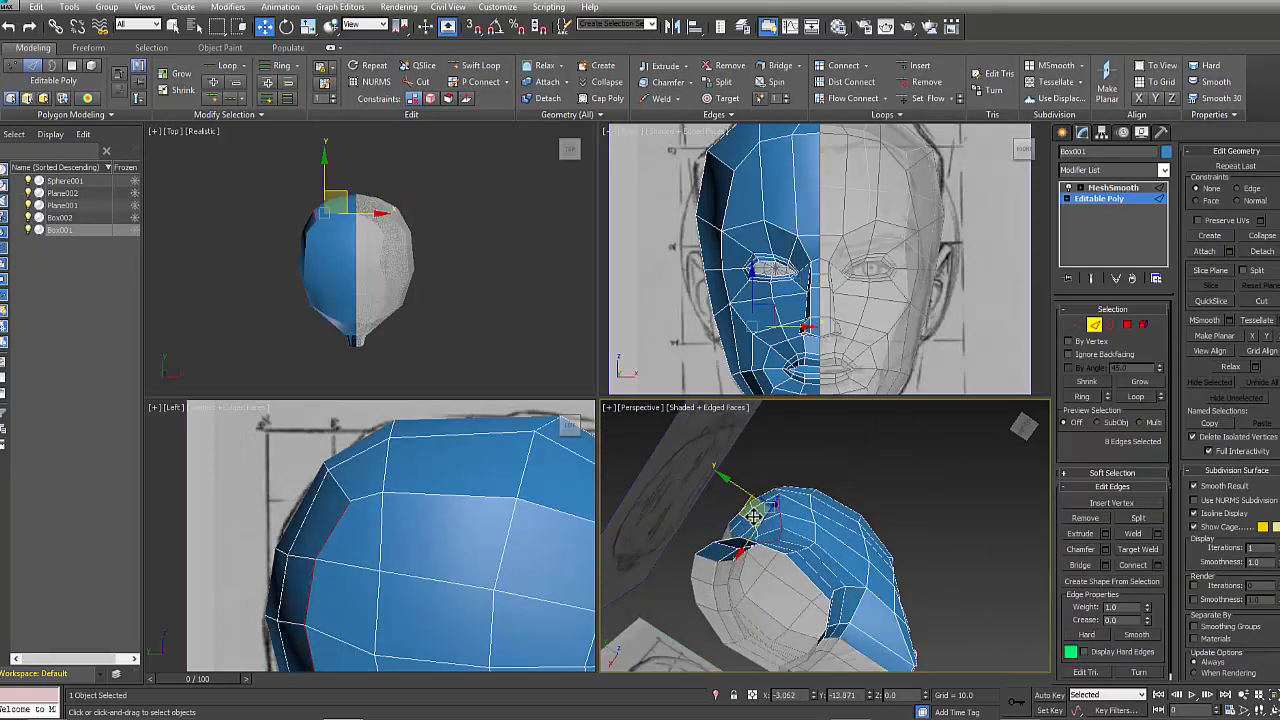
middle_click_drag(869, 481, 830, 530, "alt")
left_click(842, 488)
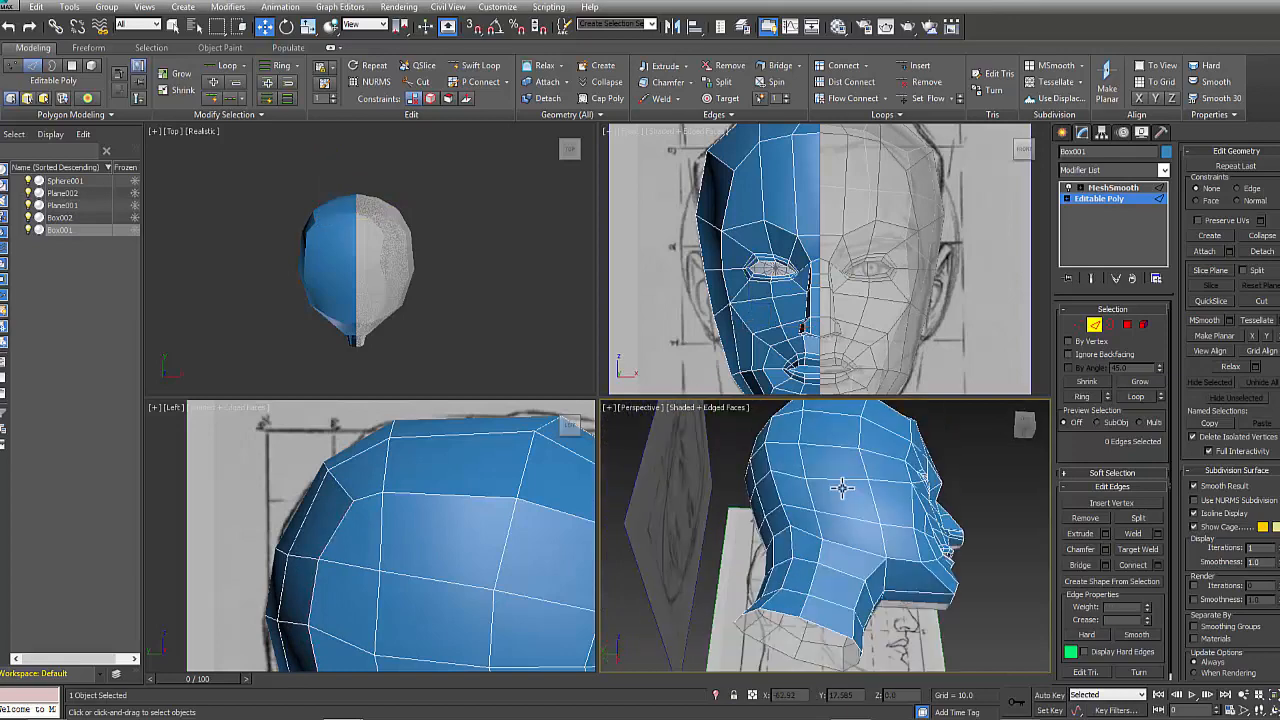
- Return to vertex editing and adjust the vertices down the back of the head towards the neck
left_click(1078, 324)
middle_click_drag(818, 478, 770, 444, "alt")
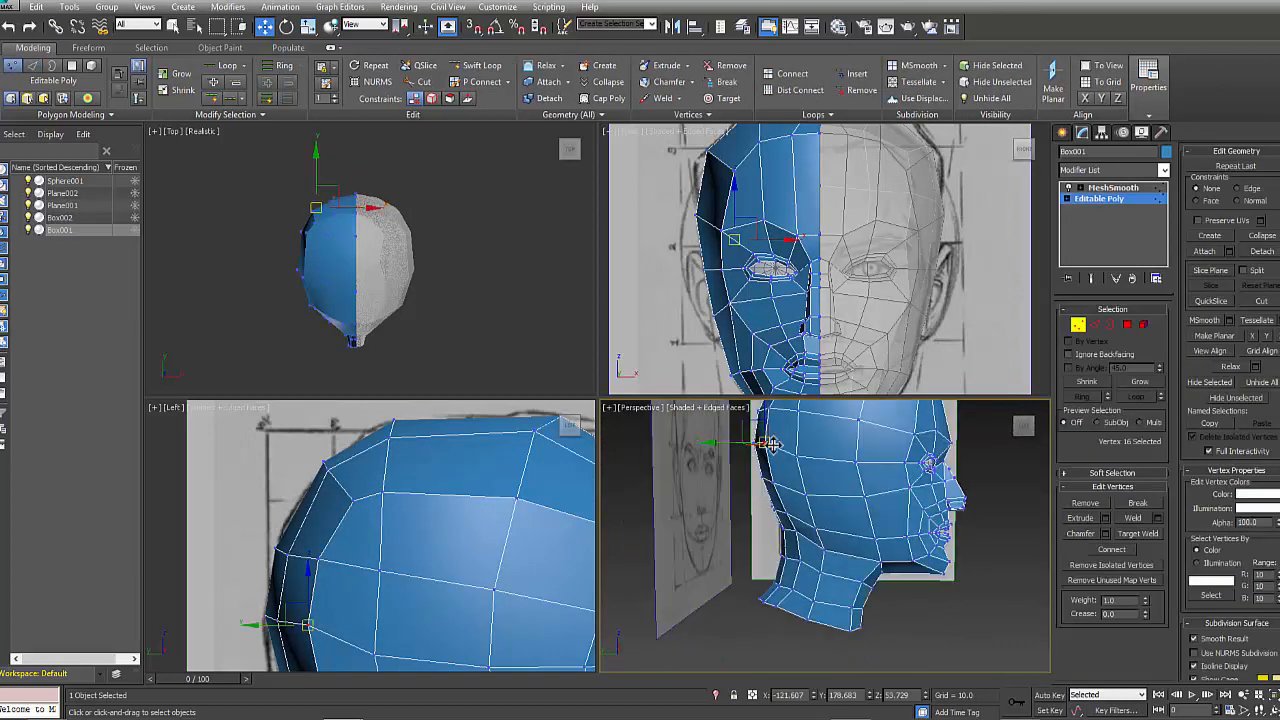
left_click_drag(766, 410, 787, 470)
left_click(773, 481)
left_click(787, 505)
middle_click_drag(808, 585, 803, 556, "alt")
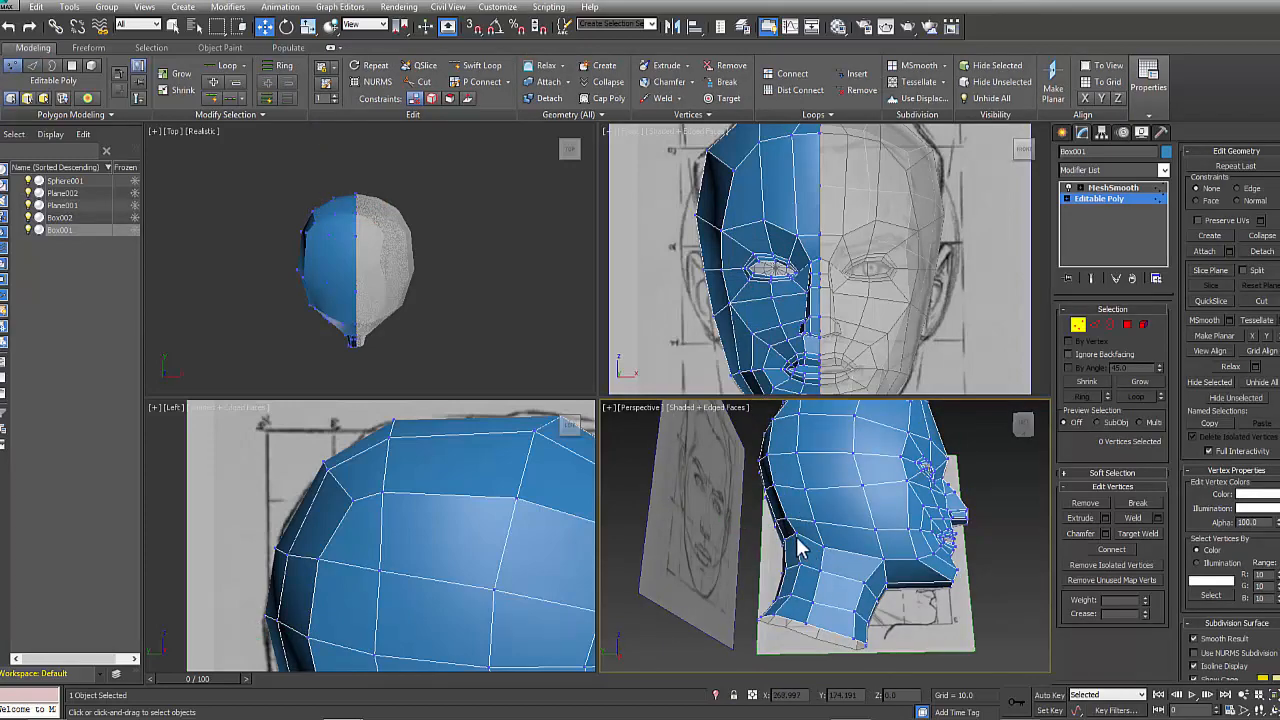
left_click(796, 540)
left_click_drag(795, 483, 796, 496)
middle_click_drag(822, 566, 856, 574, "alt")
left_click(918, 621)
left_click_drag(771, 506, 798, 462)
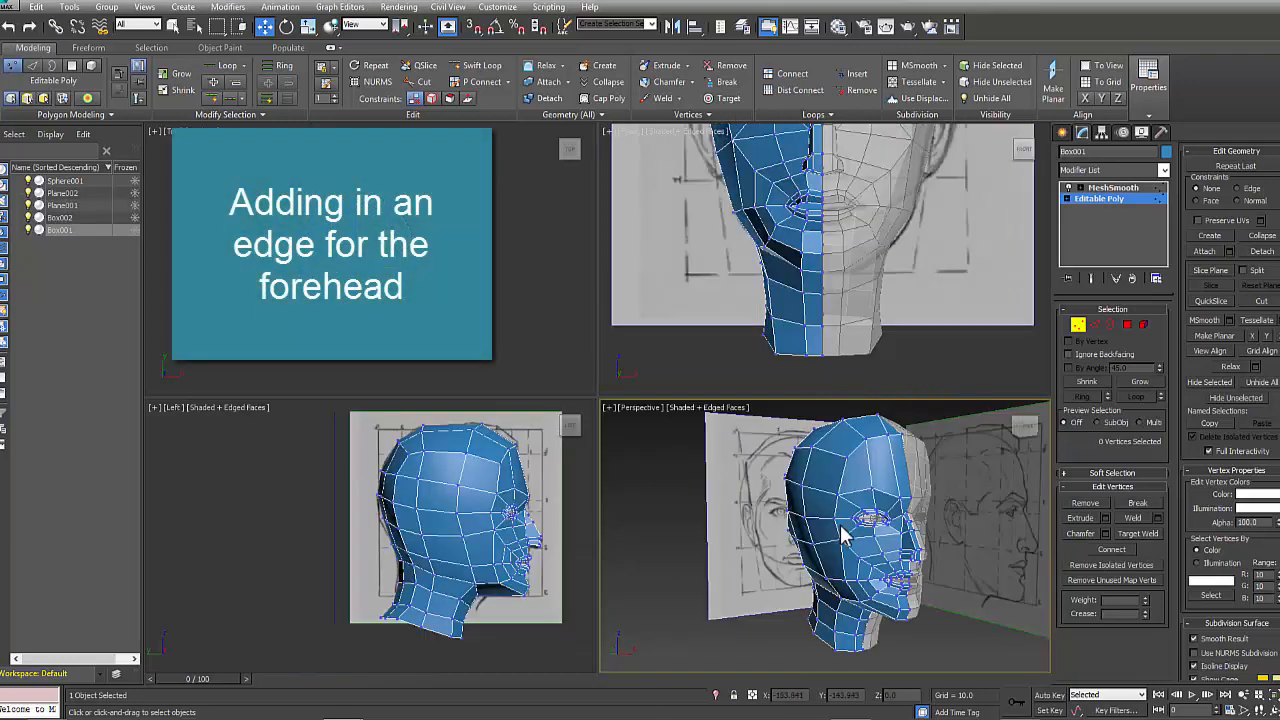
- Insert a horizontal edge loop across the forehead and around the skull with Swift Loop
left_click(494, 67)
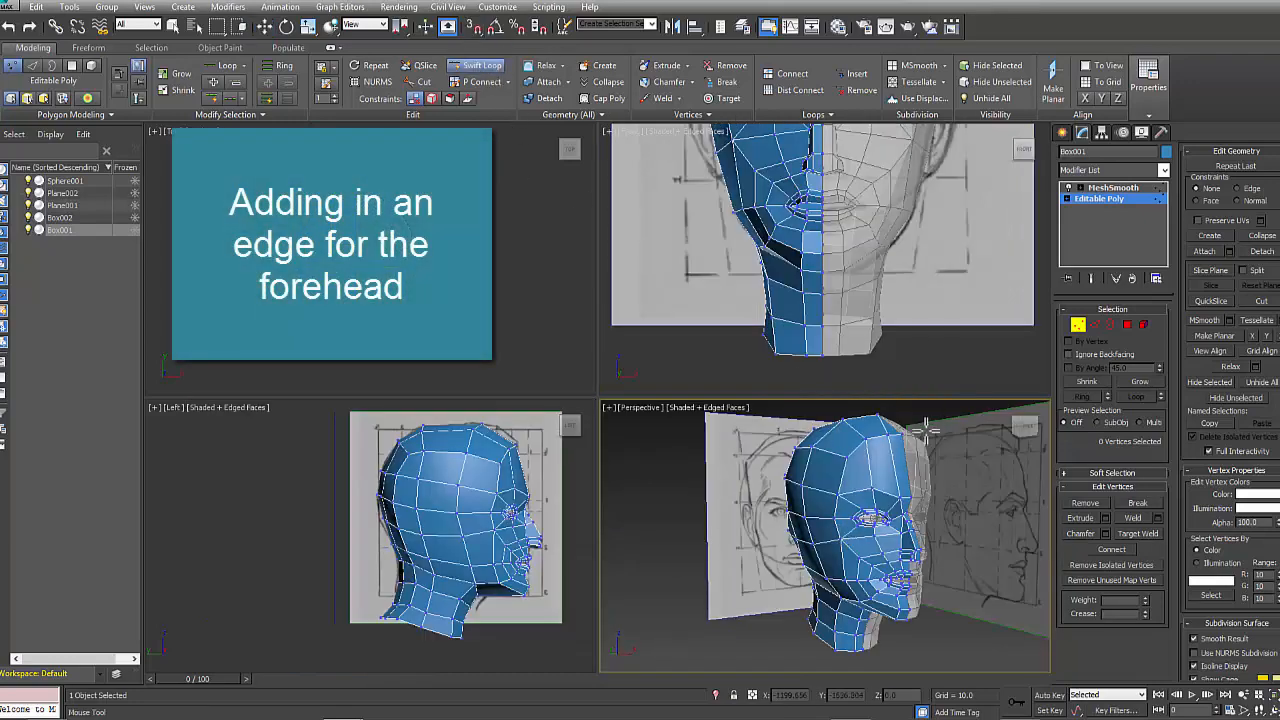
left_click(886, 473)
middle_click_drag(886, 473, 925, 470, "alt")
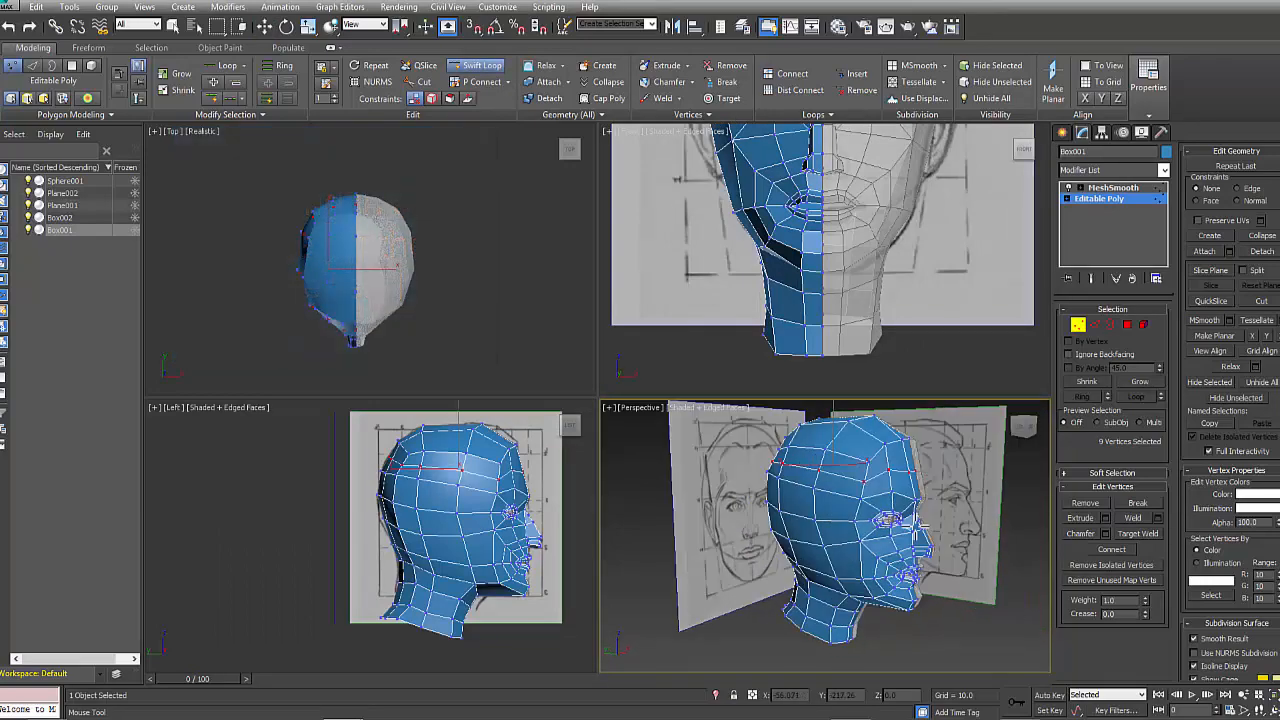
- Scale the new forehead loop's vertices slightly outward along the front-to-back axis
key("alt+w")
middle_click_drag(750, 398, 723, 500)
key("w")
key("r")
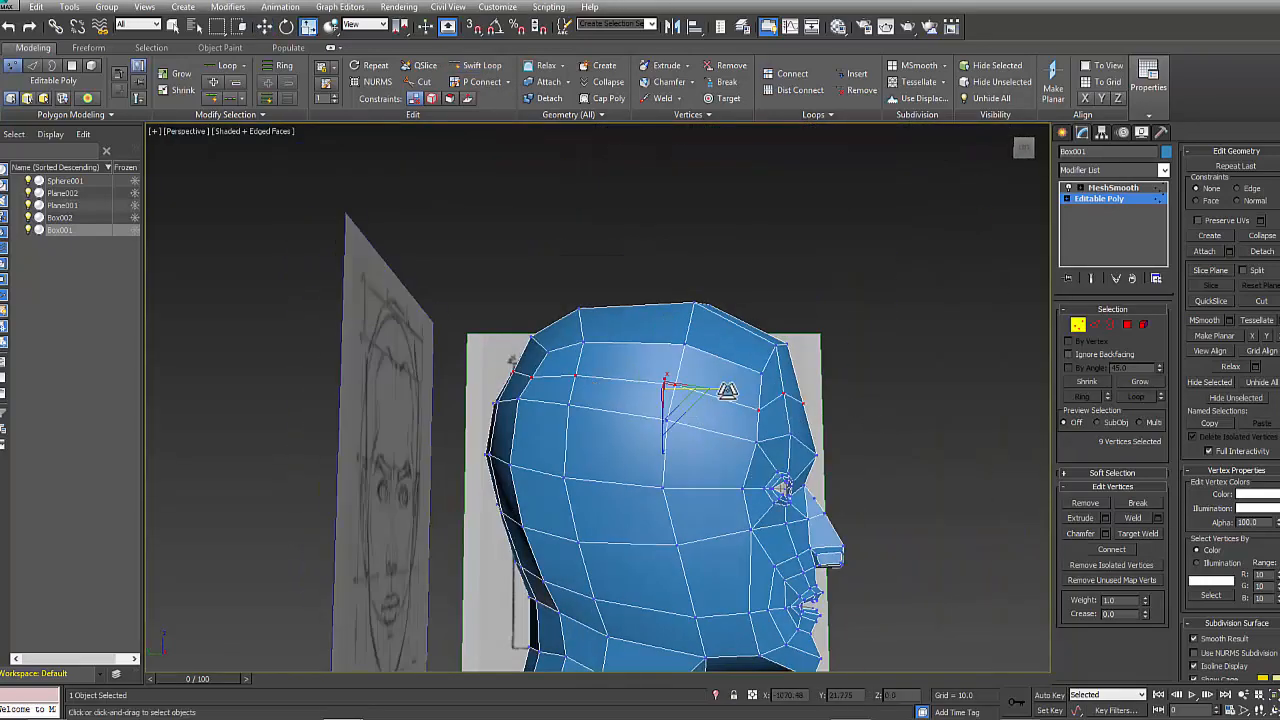
left_click_drag(728, 393, 731, 394)
middle_click_drag(774, 408, 766, 449, "alt")
- Exclude the centreline vertices and move the loop's remaining vertices, plus the side vertices above them, towards the front reference outline
key("alt+w")
middle_click_drag(890, 130, 890, 230)
left_click_drag(888, 222, 840, 285, "alt")
mouse_move(889, 566)
middle_mouse_down("alt")
mouse_move(871, 571)
mouse_move(900, 563)
middle_mouse_up("alt")
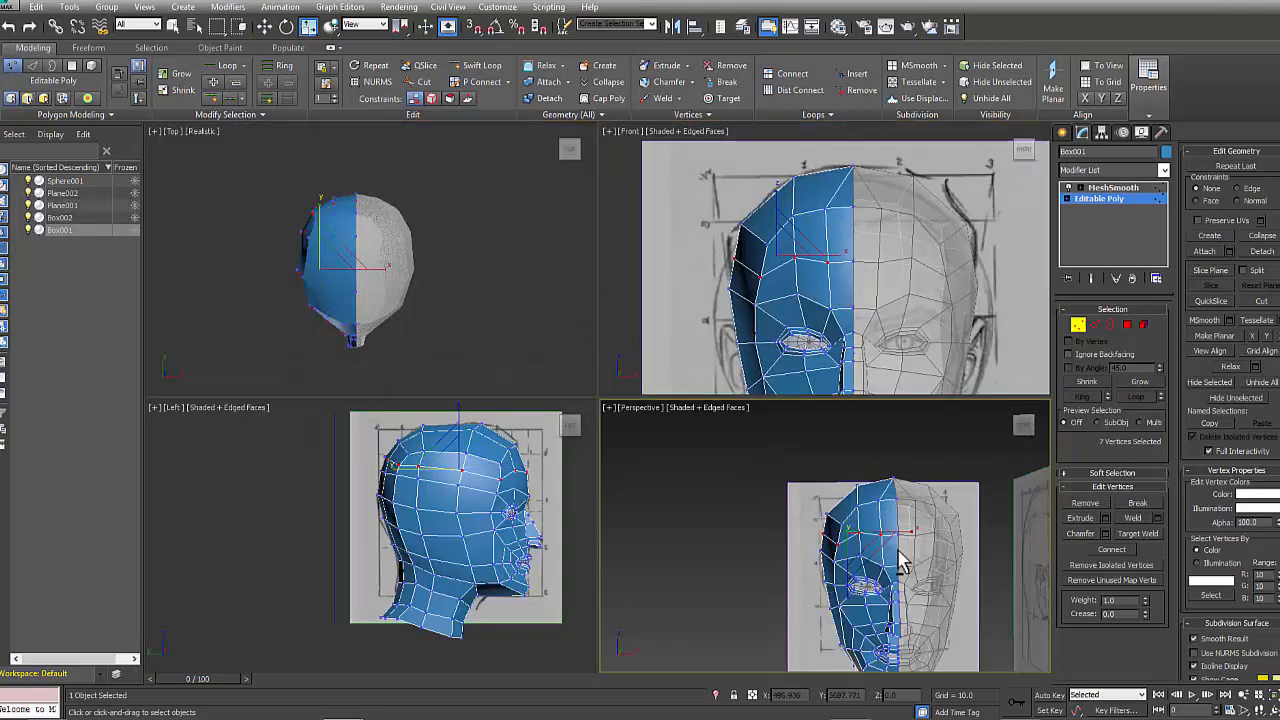
right_click(800, 243)
key("w")
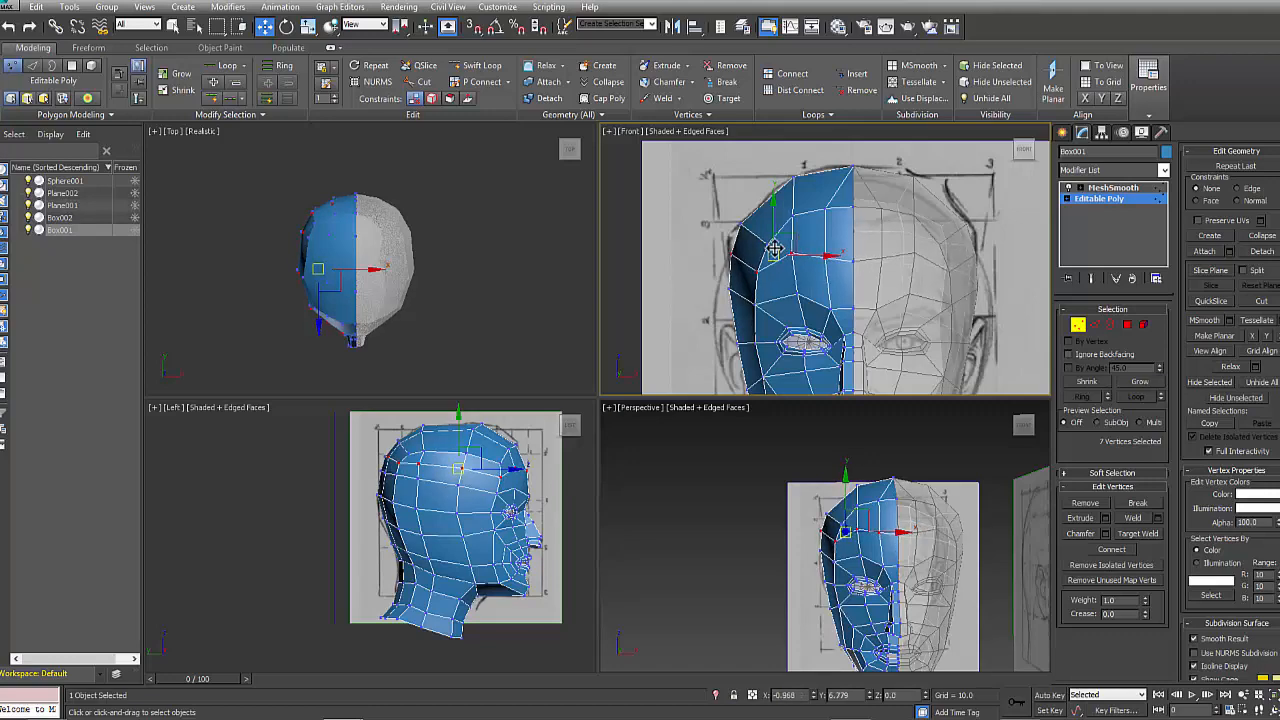
scroll(762, 257, "up", 2)
left_click_drag(782, 280, 783, 281)
left_click_drag(763, 257, 766, 250)
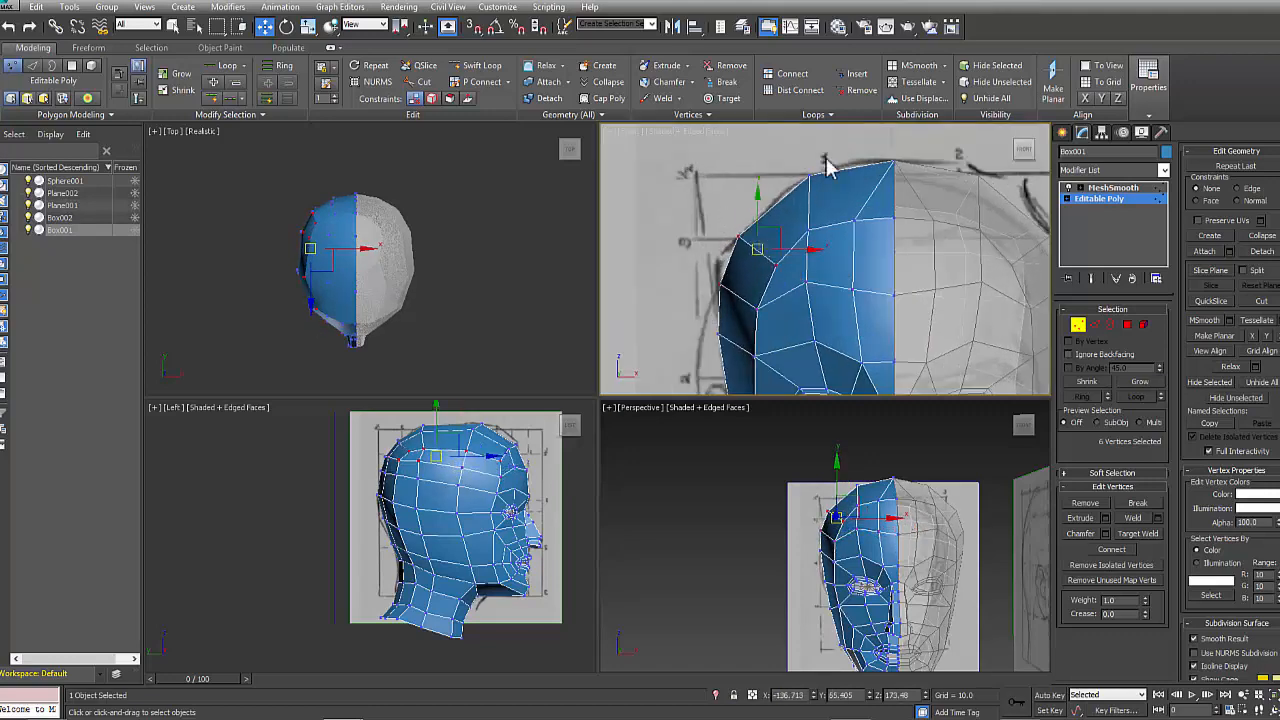
- Even out the forehead, centreline and temple vertices around the new loop in the front view
left_click(852, 221)
left_click(766, 163)
middle_click_drag(764, 364, 752, 295)
left_click_drag(794, 212, 797, 224)
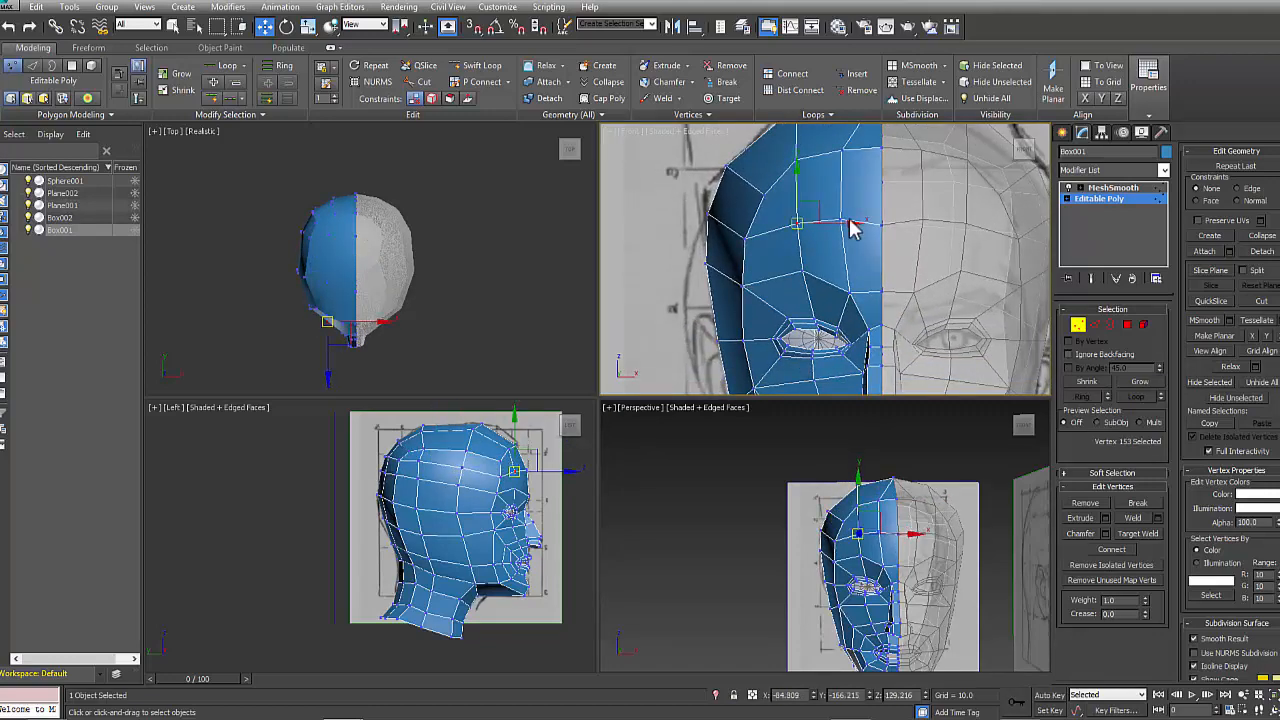
left_click(841, 220)
left_click(876, 247)
left_click(881, 224)
left_click_drag(885, 190, 886, 178)
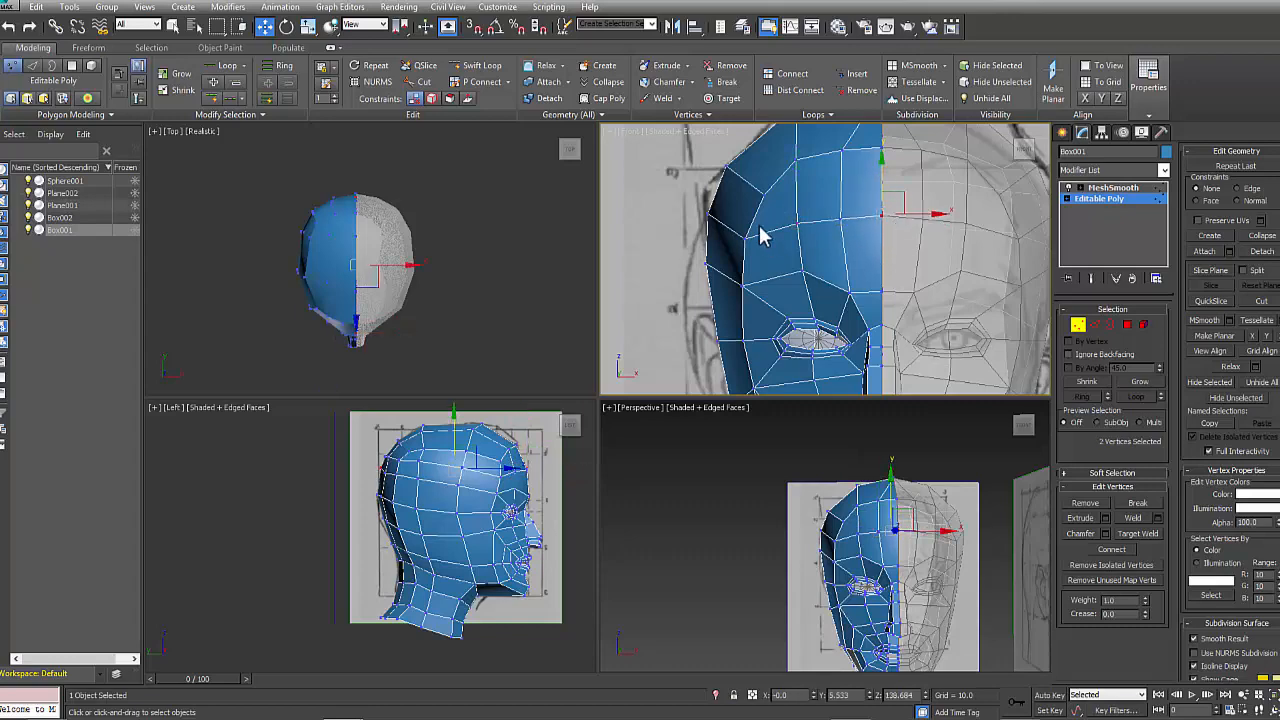
middle_click_drag(727, 314, 725, 290)
left_click_drag(708, 239, 707, 257)
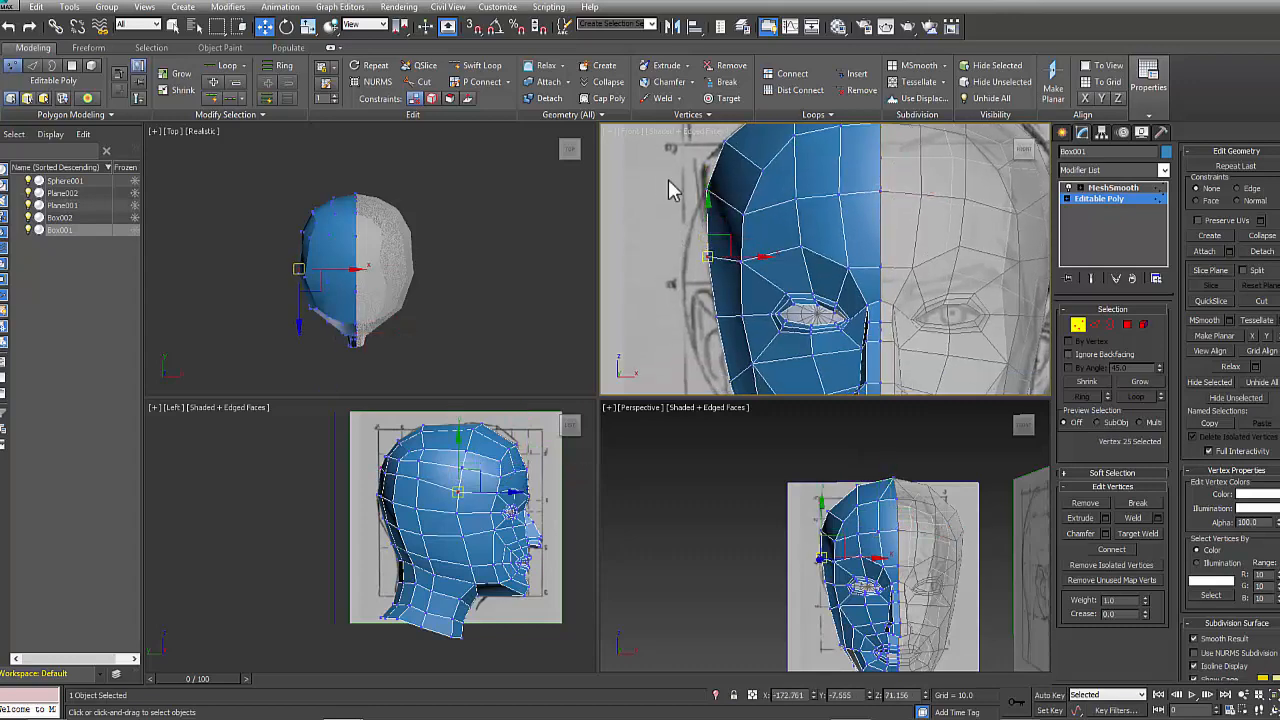
- Adjust the new loop's vertices at the back and rear side of the head in the left view
scroll(422, 495, "up", 5)
middle_click_drag(422, 495, 333, 490)
left_click(343, 466)
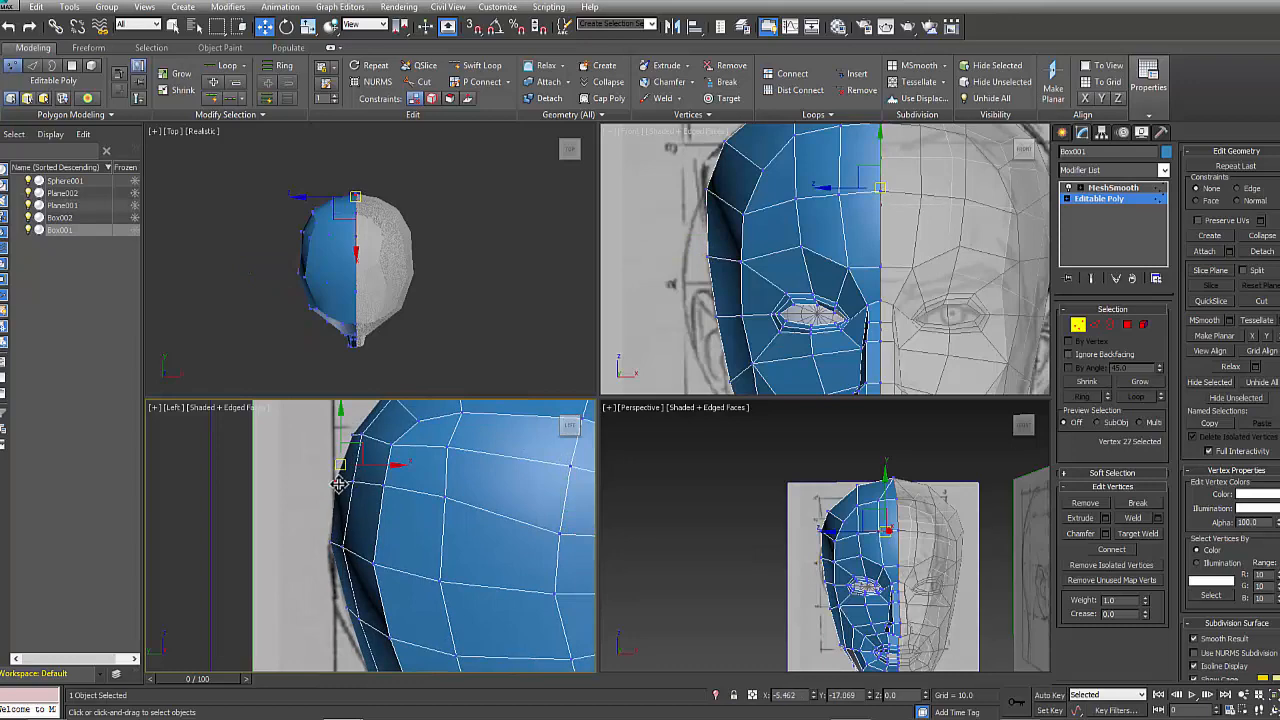
left_click_drag(338, 484, 339, 484)
left_click_drag(328, 511, 360, 492)
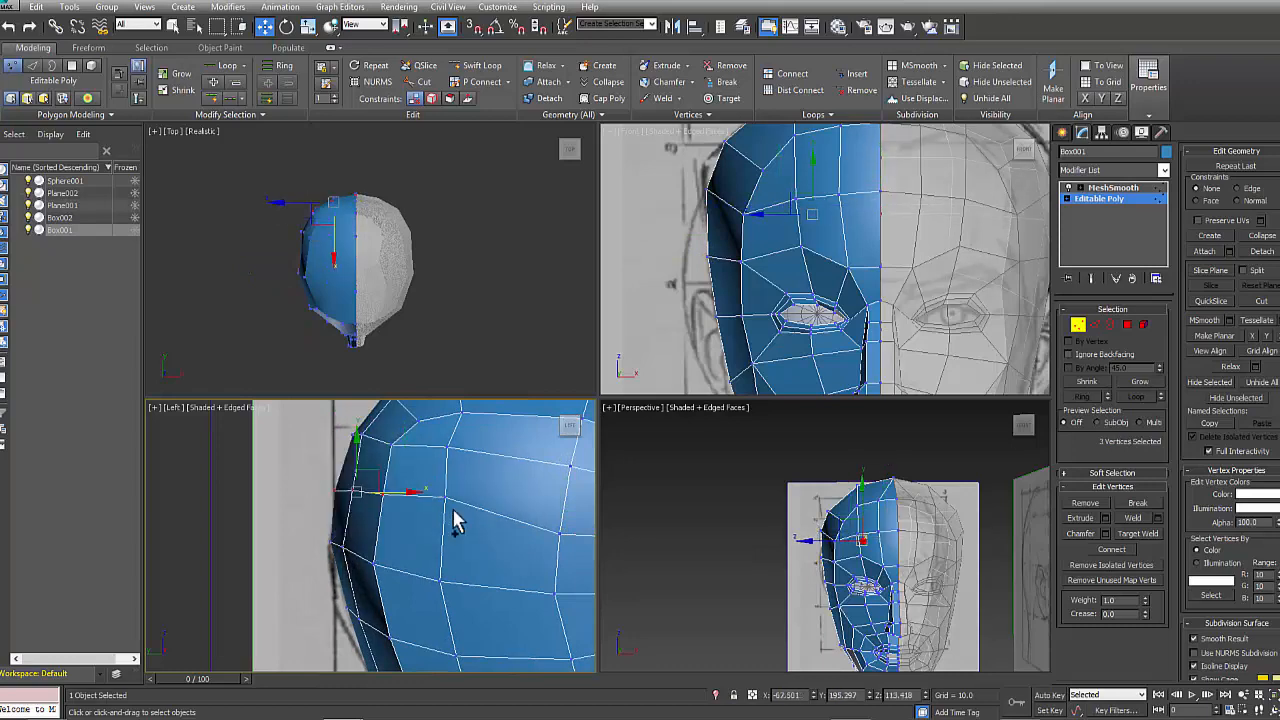
left_click_drag(445, 498, 446, 509)
- Enlarge the left view with the head see-through, and adjust the forehead and temple vertices against the profile reference
scroll(446, 509, "down", 1)
mouse_move(446, 509)
middle_mouse_down()
mouse_move(371, 508)
mouse_move(452, 548)
mouse_move(474, 488)
mouse_move(450, 490)
middle_mouse_up()
scroll(400, 510, "down", 1)
scroll(402, 505, "up", 1)
scroll(476, 512, "down", 1)
scroll(474, 488, "down", 1)
scroll(474, 488, "up", 1)
key("alt+w")
middle_click_drag(600, 529, 528, 539)
key("alt+x")
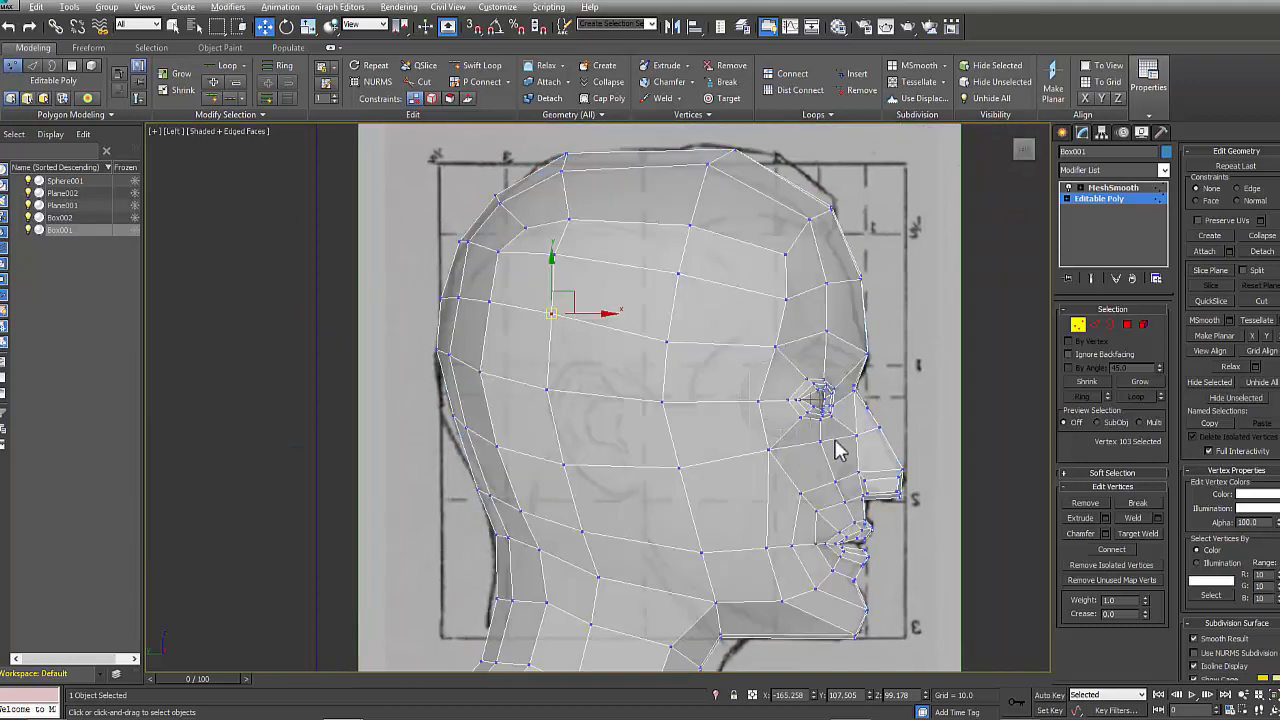
middle_click_drag(879, 261, 841, 309)
left_click(857, 390)
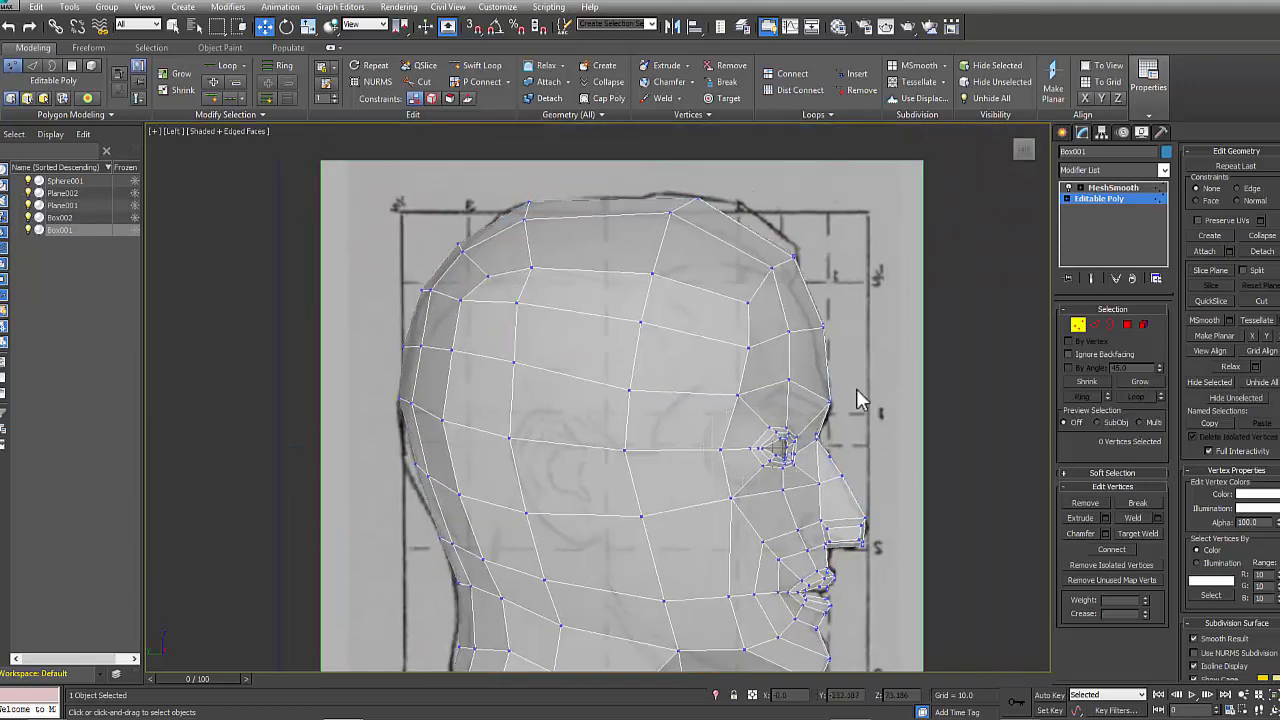
left_click(822, 328)
left_click(789, 330)
left_click(748, 347)
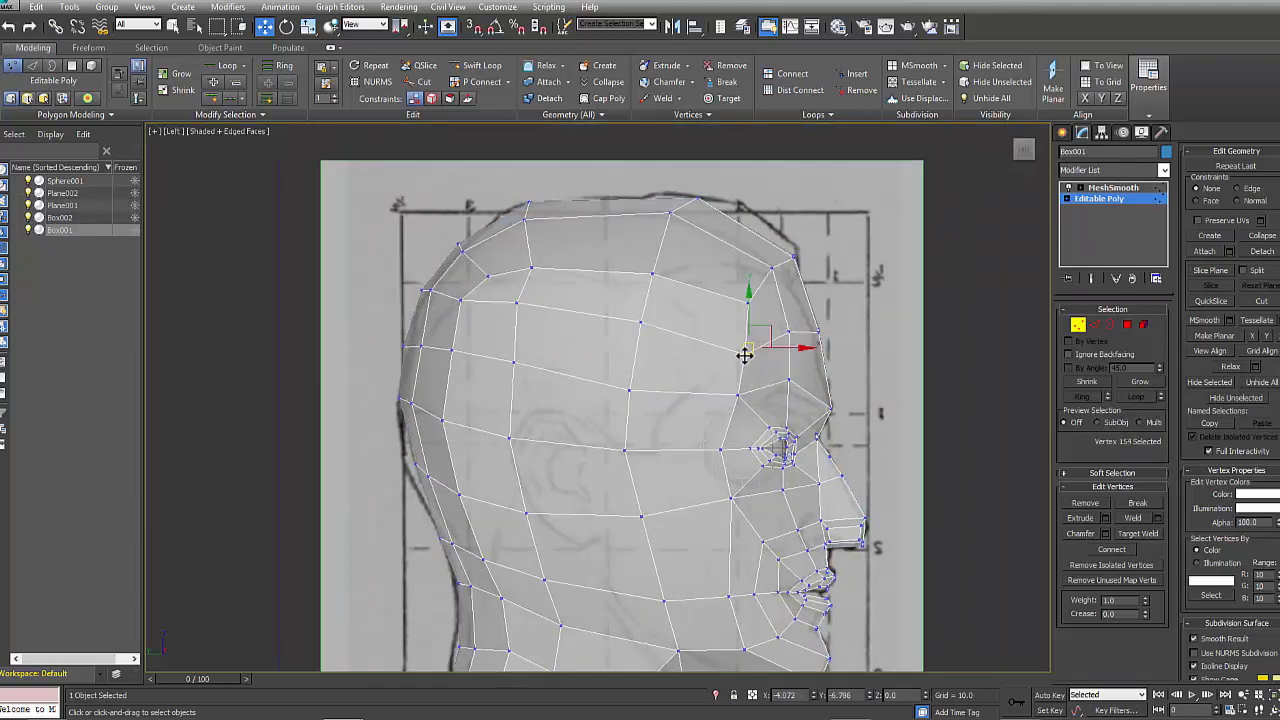
left_click_drag(755, 298, 730, 298)
middle_click_drag(518, 311, 580, 241)
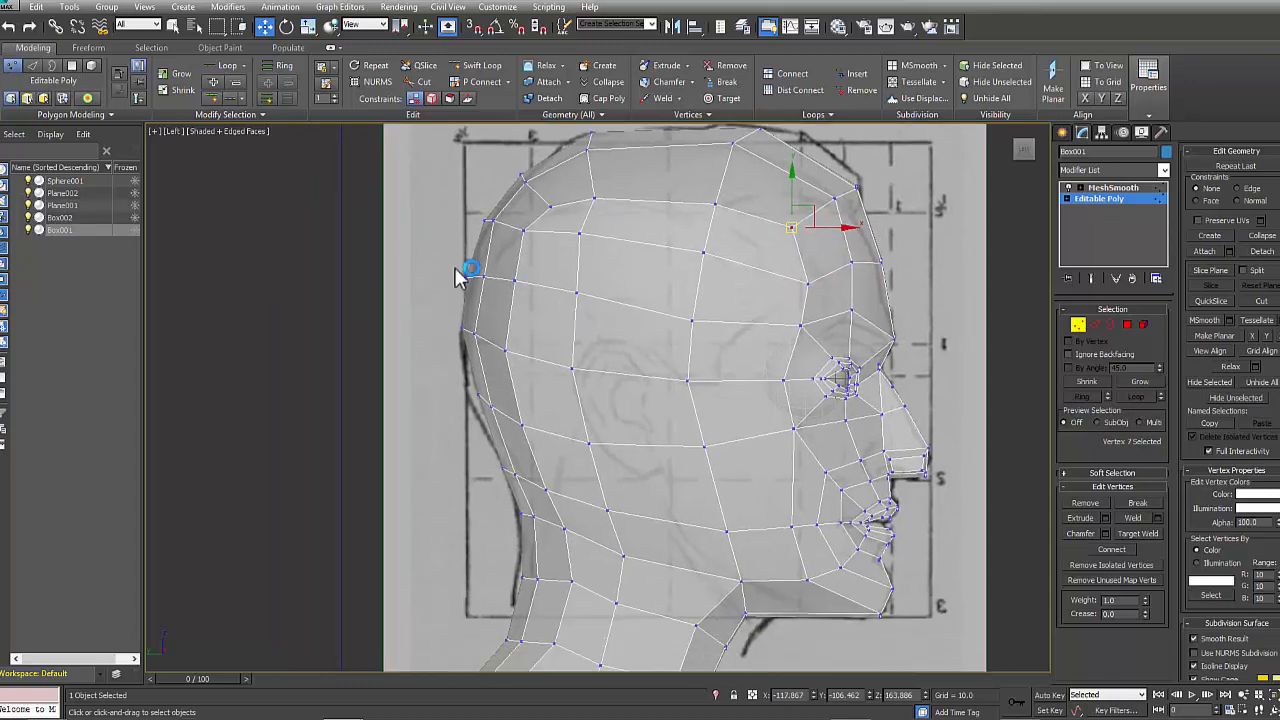
- Reposition the vertices at the back of the skull and behind the ear to even out their rows along the profile reference
left_click_drag(457, 271, 527, 302)
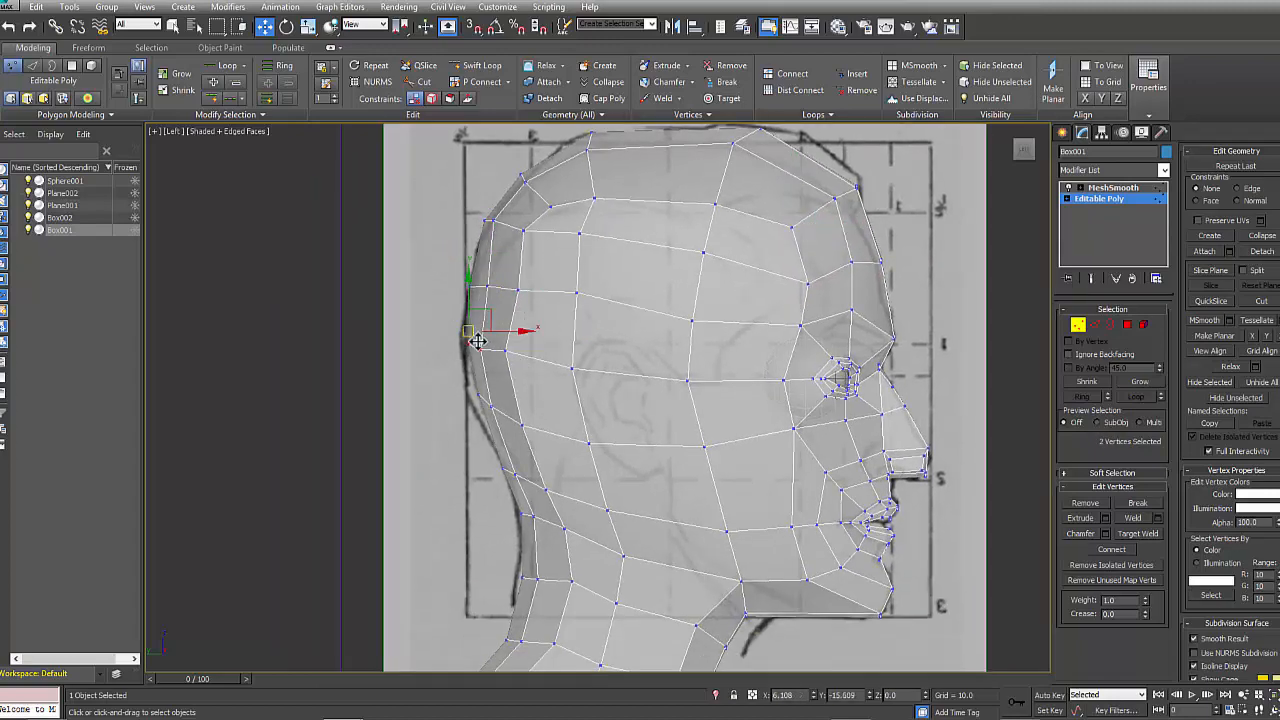
left_click_drag(502, 359, 499, 362)
middle_click_drag(517, 427, 507, 416)
left_click(563, 357)
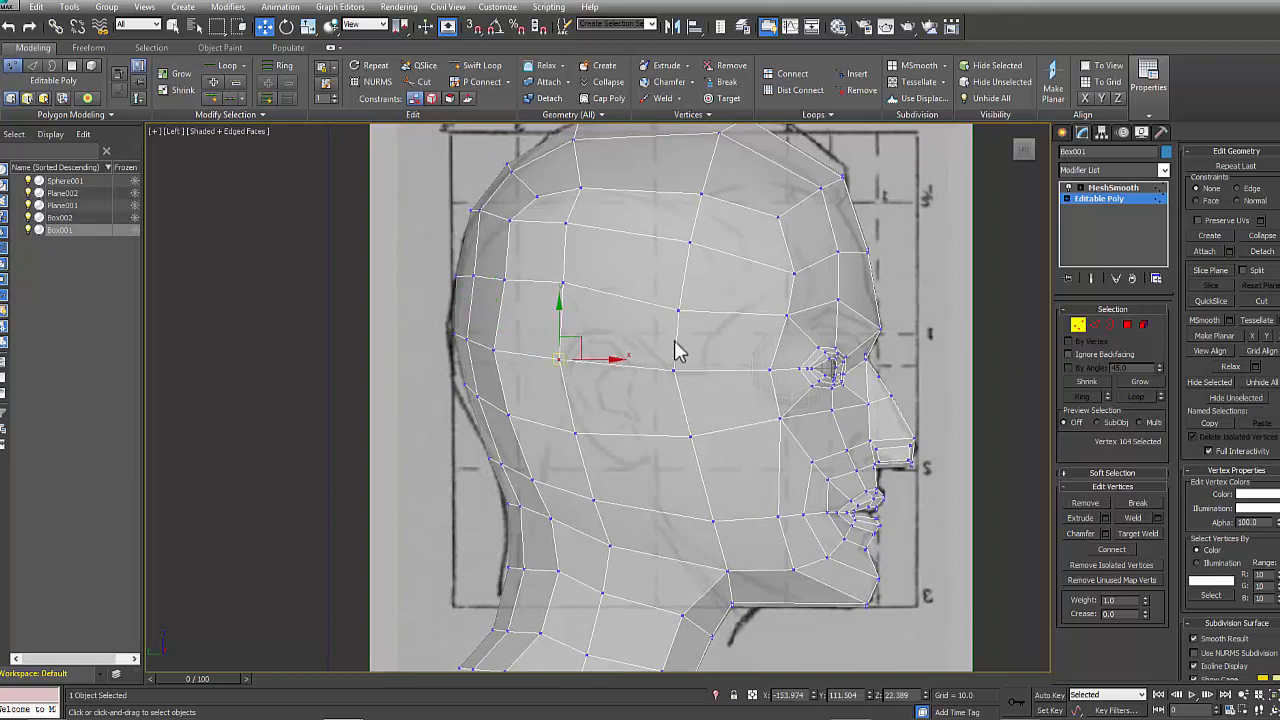
middle_click_drag(677, 349, 656, 434)
left_click(545, 365)
left_click_drag(463, 379, 462, 378)
left_click_drag(488, 365, 454, 366)
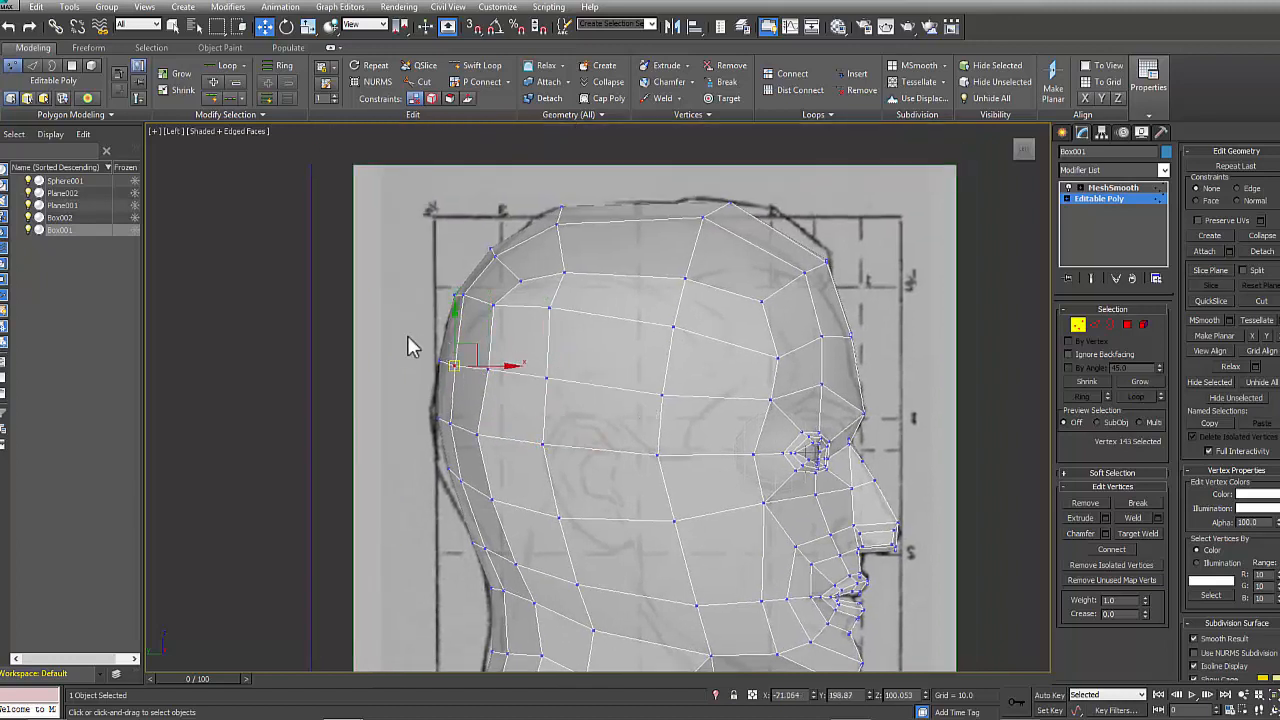
- Reposition the vertices at the crown and upper back of the skull to match the profile reference and even out their rows
left_click_drag(463, 301, 463, 306)
middle_click_drag(528, 359, 502, 380)
left_click(523, 328)
left_click(579, 286)
middle_click_drag(577, 279, 498, 290)
left_click(499, 285)
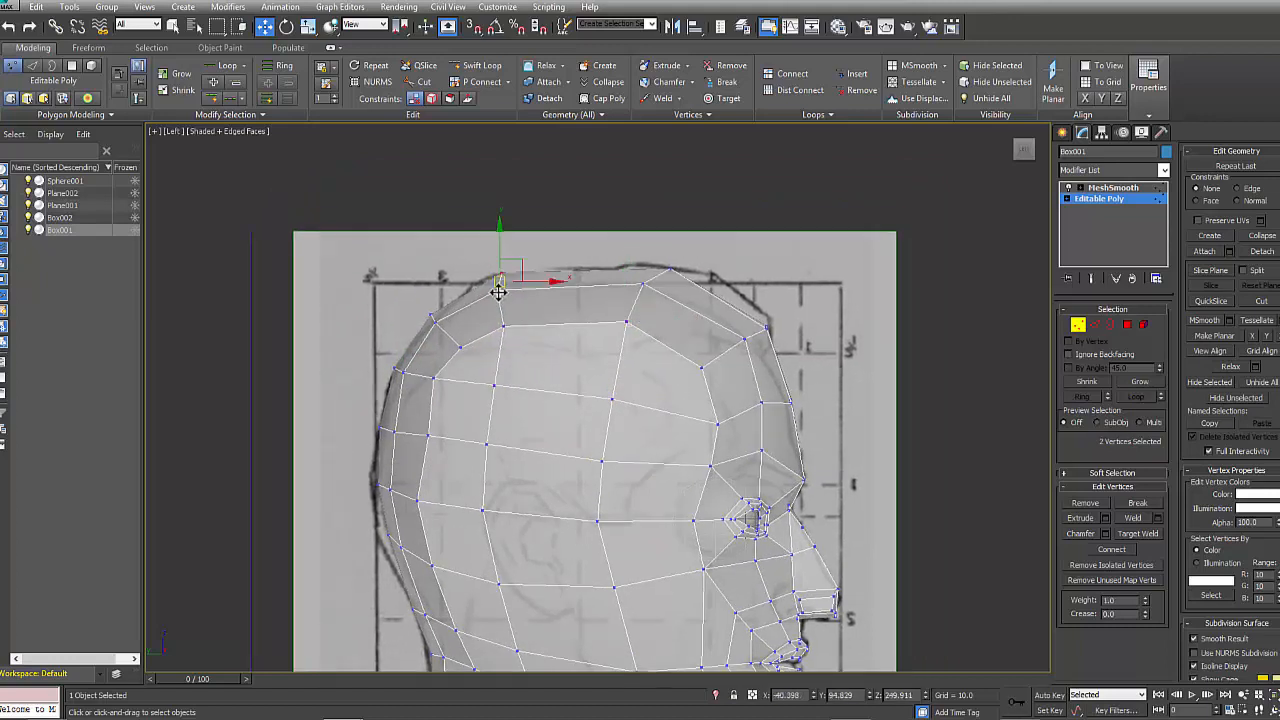
left_click(437, 313)
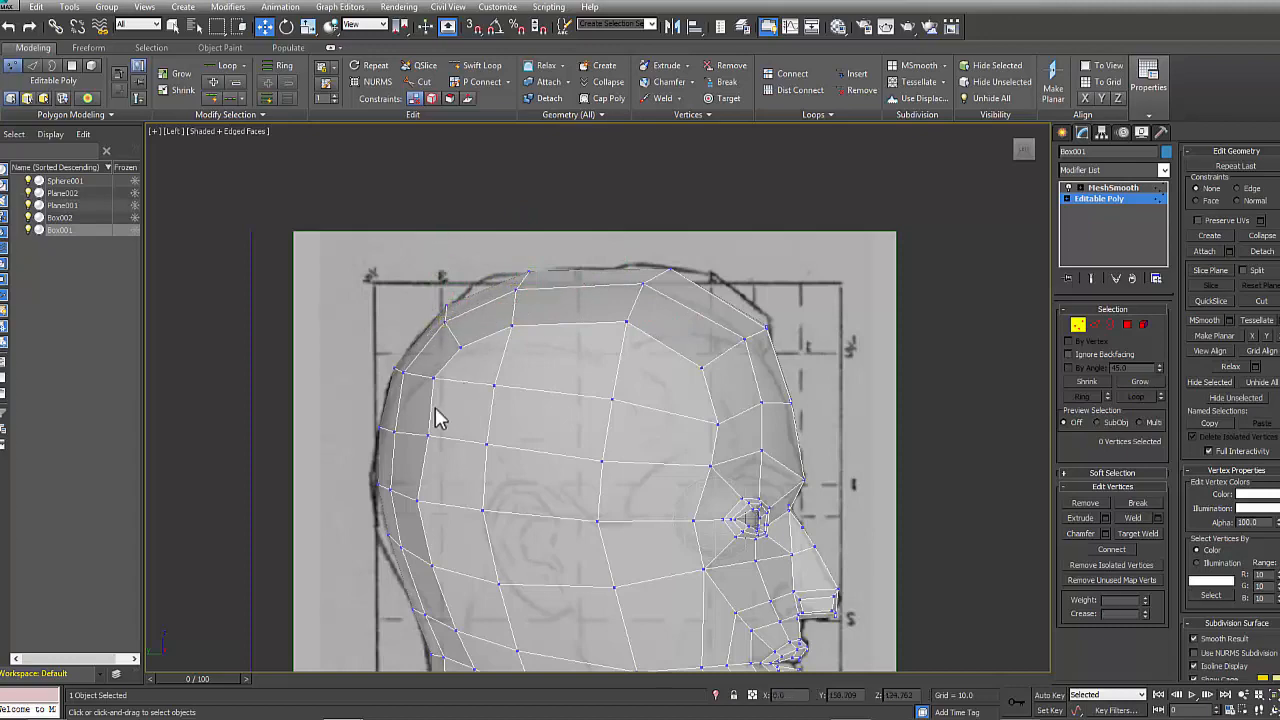
left_click_drag(428, 435, 420, 438)
left_click_drag(395, 432, 389, 434)
- Adjust the vertices at the front of the neck, just beneath the jaw, against the profile reference
middle_click_drag(607, 453, 589, 463)
middle_click_drag(684, 328, 689, 174)
middle_click_drag(688, 320, 697, 310)
left_click(711, 271)
middle_click_drag(674, 466, 696, 395)
left_click_drag(671, 556, 648, 590)
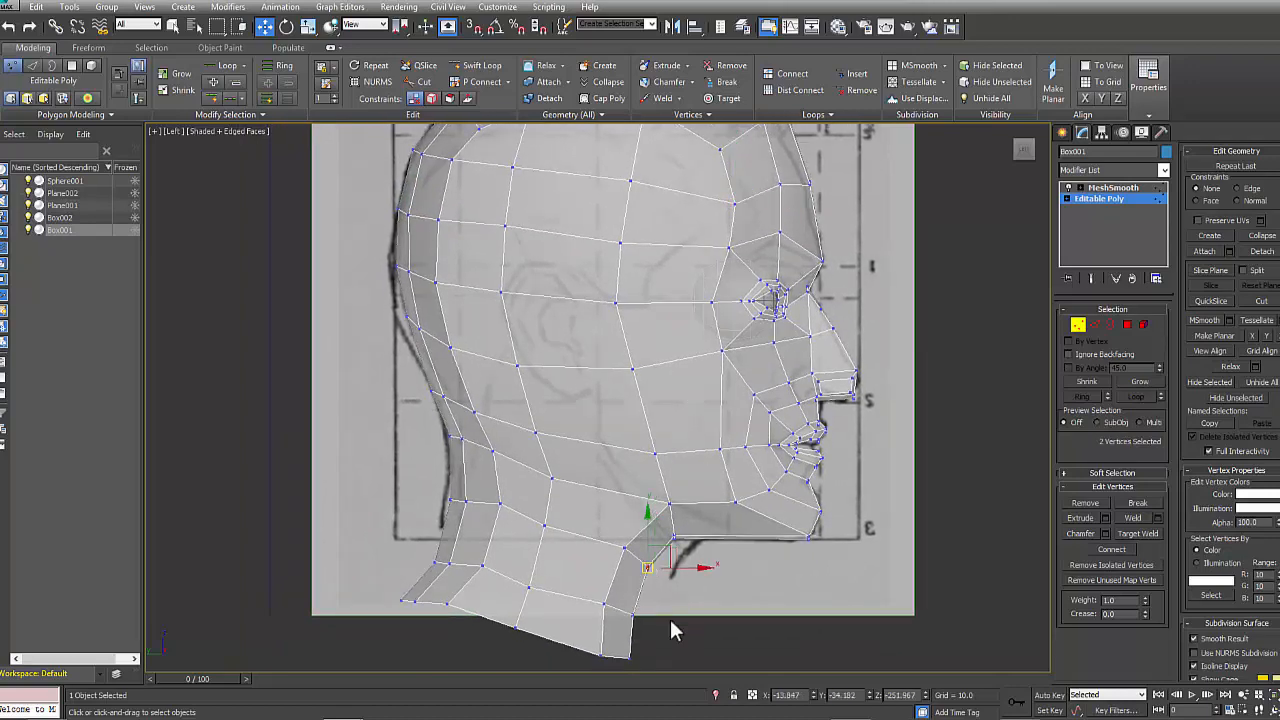
left_click(670, 620)
middle_click_drag(685, 561, 687, 601)
mouse_move(737, 523)
middle_mouse_down()
mouse_move(743, 583)
mouse_move(736, 523)
mouse_move(735, 548)
middle_mouse_up()
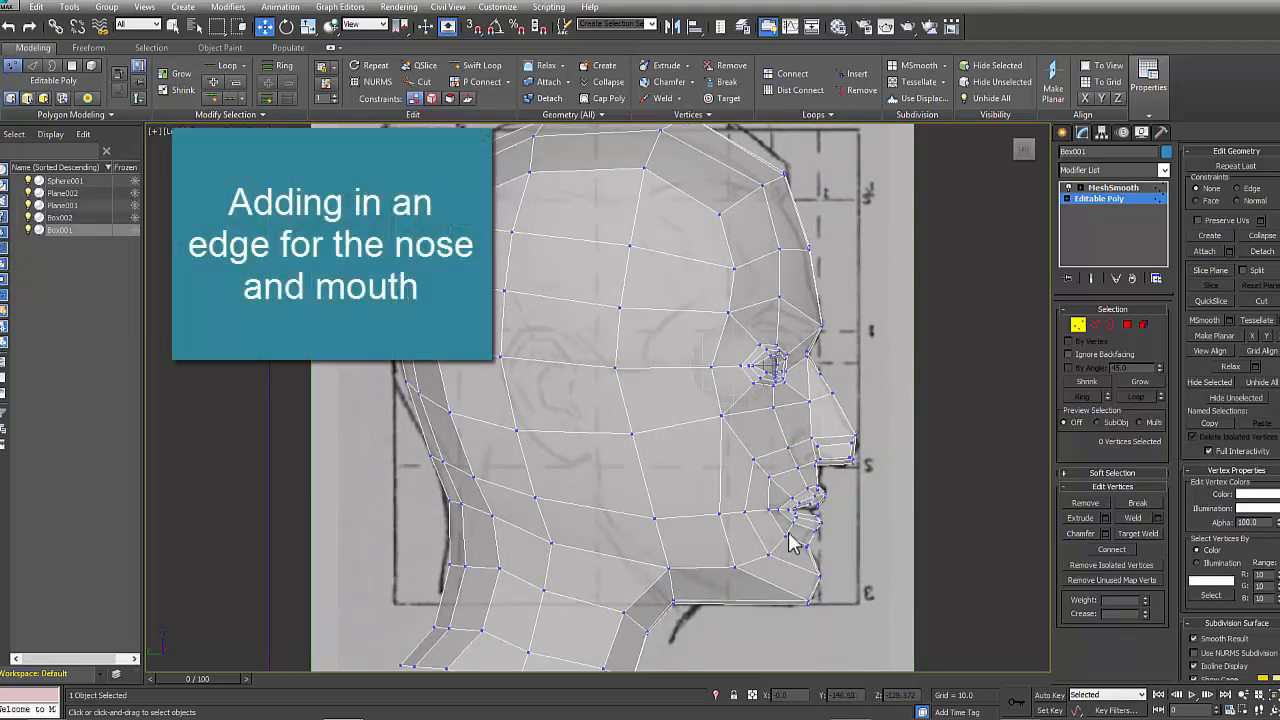
- Add an edge loop around the nose and mouth with Swift Loop, and adjust the vertices at the underside of the chin
left_click(476, 66)
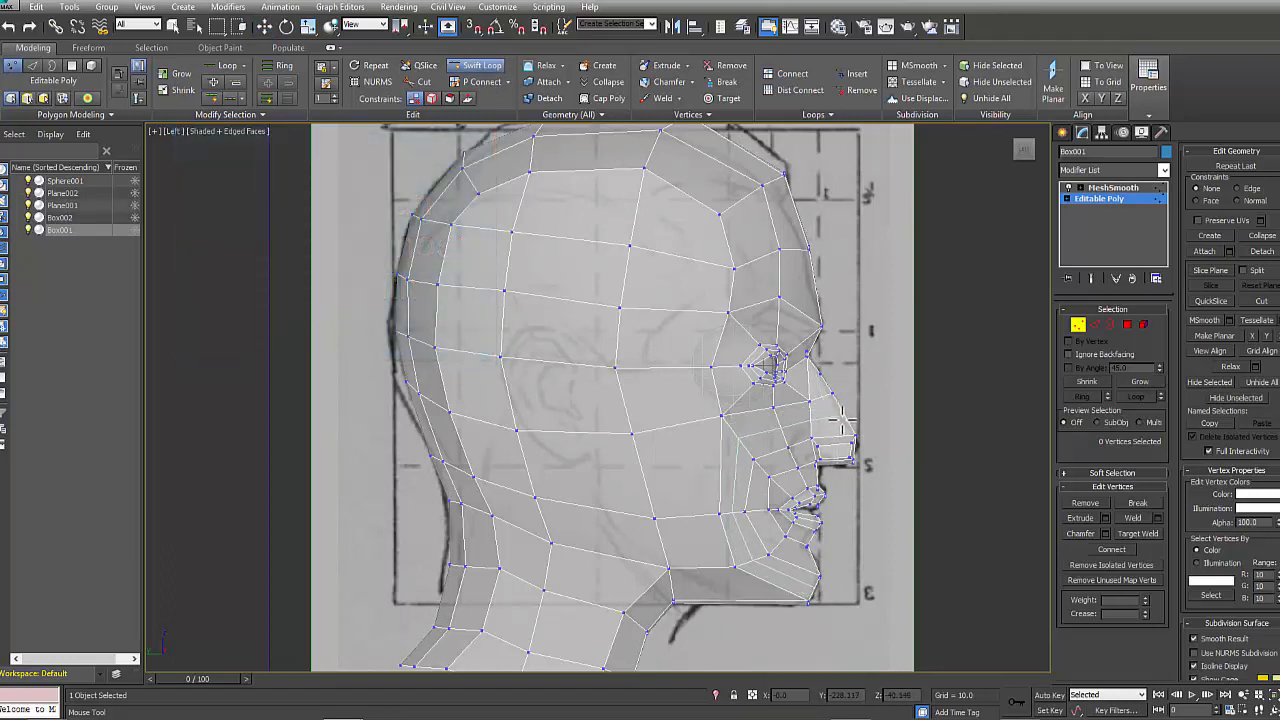
key("w")
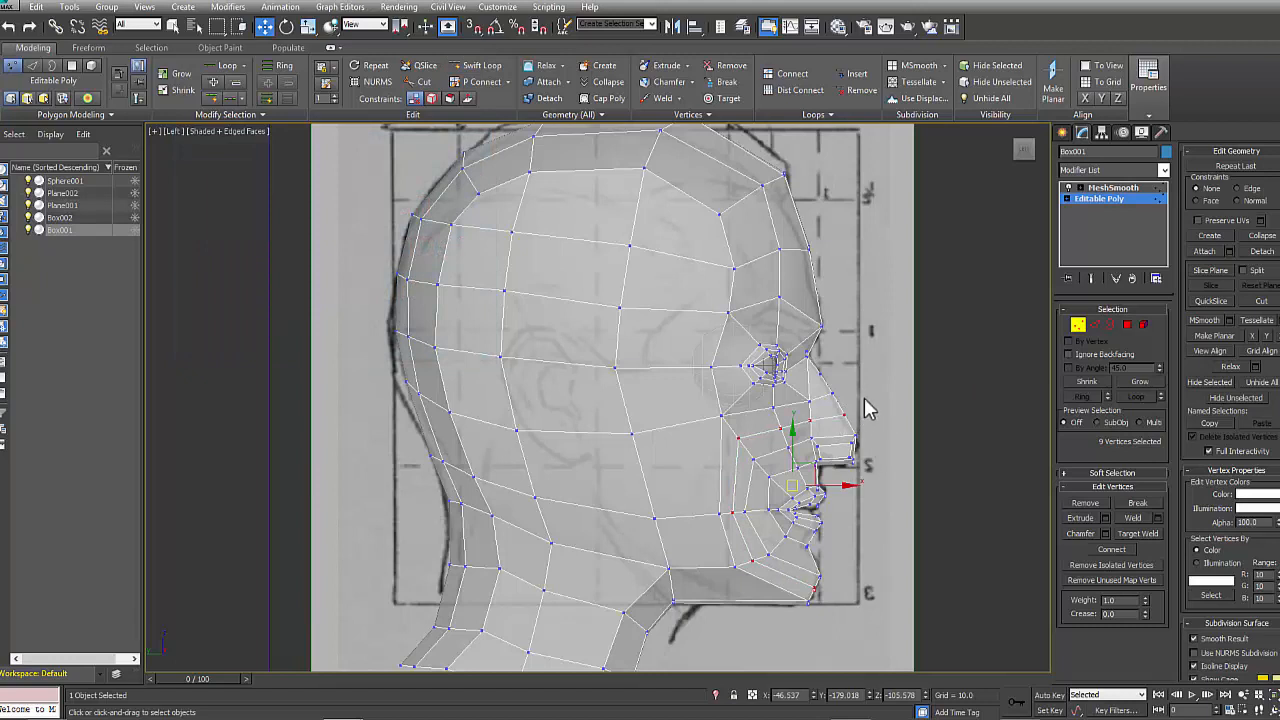
mouse_move(808, 602)
left_mouse_down()
mouse_move(763, 605)
mouse_move(803, 600)
left_mouse_up()
left_click(800, 612)
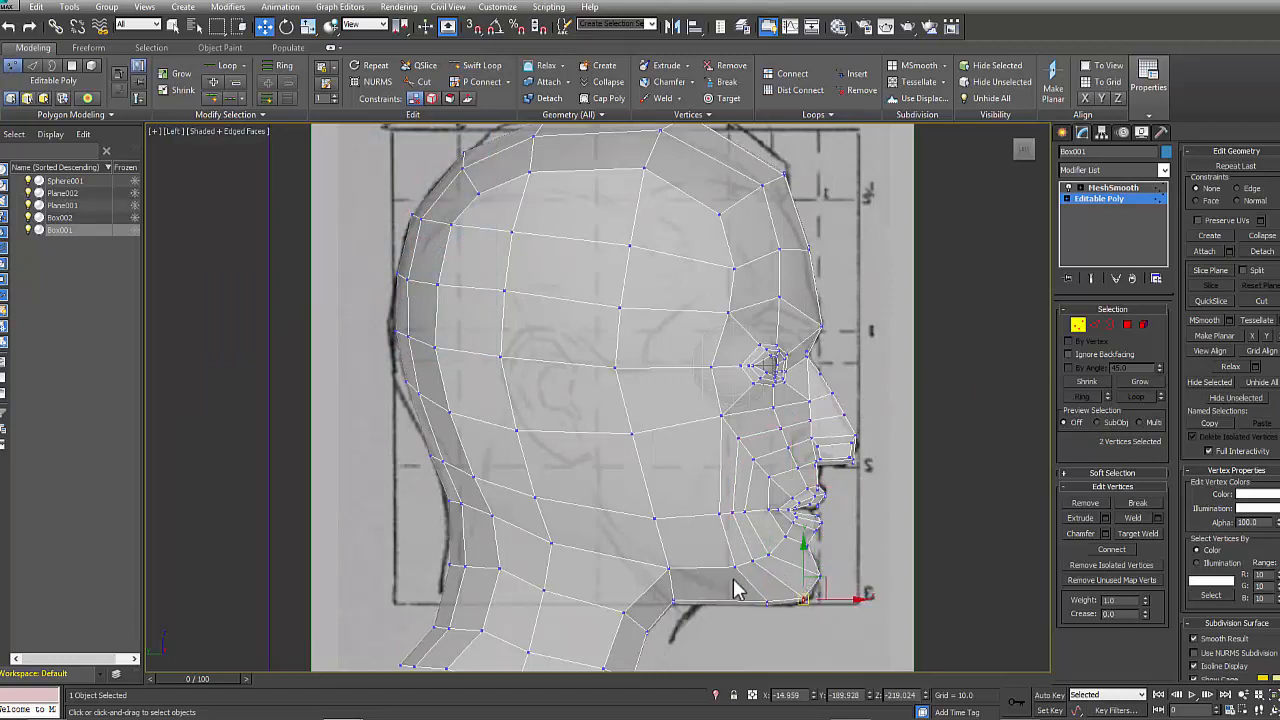
- Move the jaw and cheek vertices behind the new loop towards the ear, and adjust the nose ridge vertices to the profile
left_click_drag(735, 567, 719, 570)
left_click_drag(719, 513, 712, 510)
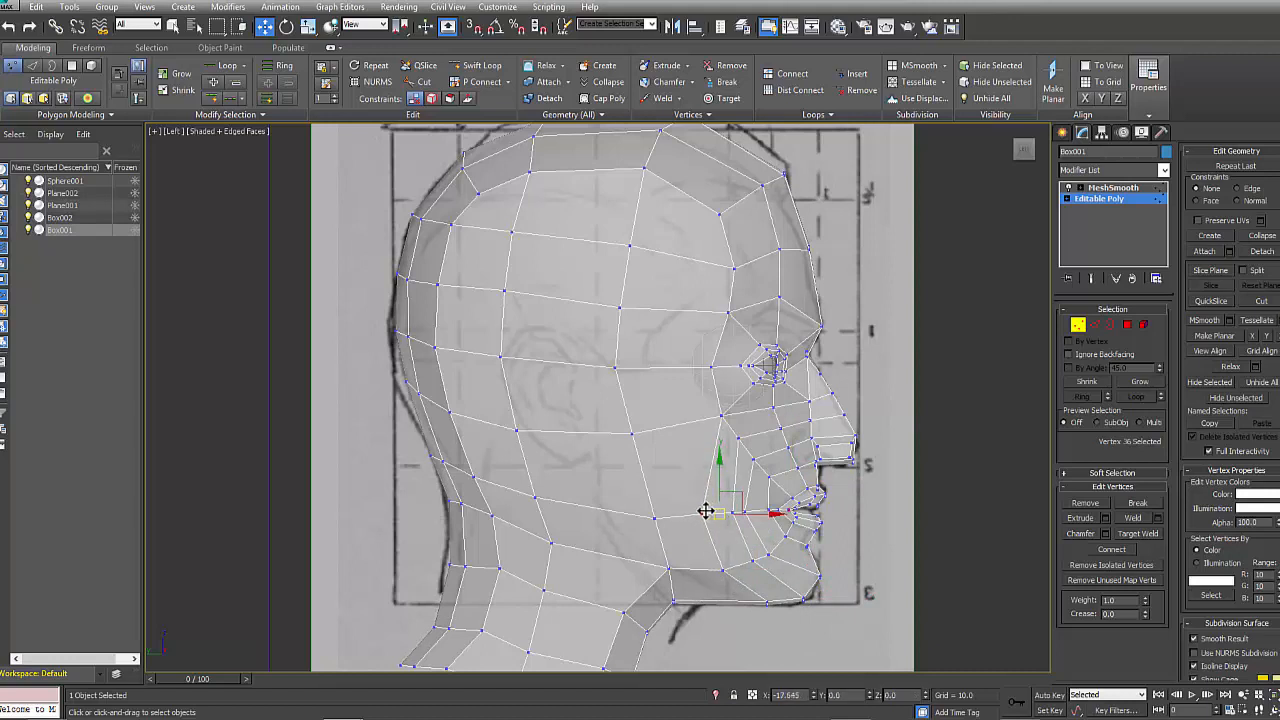
left_click(751, 561)
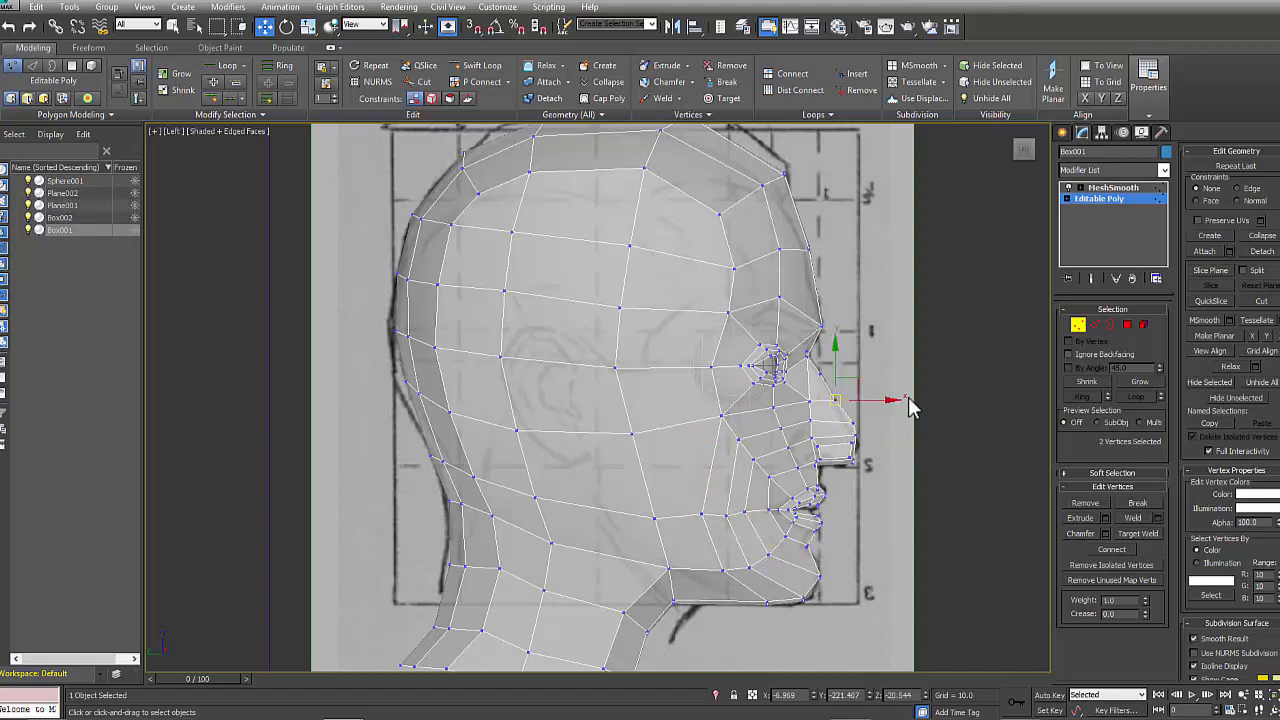
left_click(838, 497)
- Even out the cheek vertices beside the corner of the mouth around the new loop
scroll(829, 471, "up", 3)
scroll(785, 462, "down", 2)
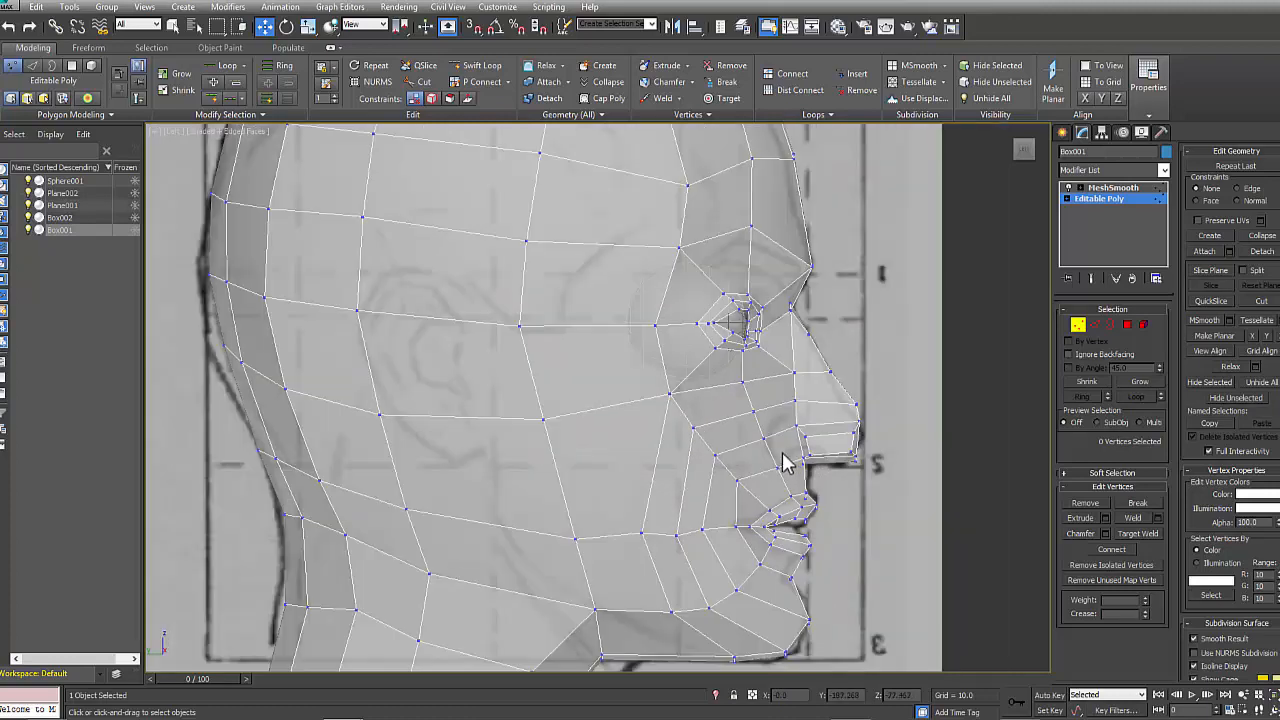
left_click(737, 480)
left_click(676, 534)
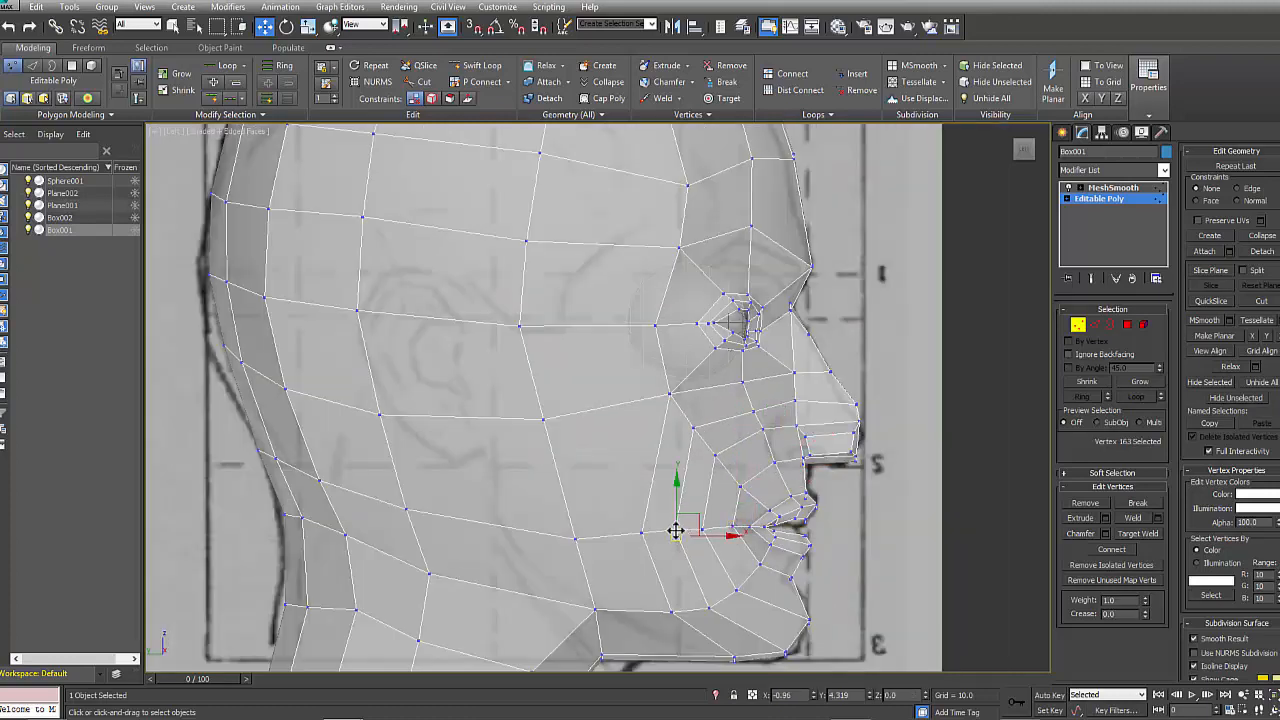
left_click_drag(677, 534, 671, 530)
- Reposition the vertices under the chin and along the lower jaw to space the new loop evenly
middle_click_drag(751, 661, 759, 609)
left_click_drag(759, 618, 732, 594)
left_click_drag(743, 604, 736, 605)
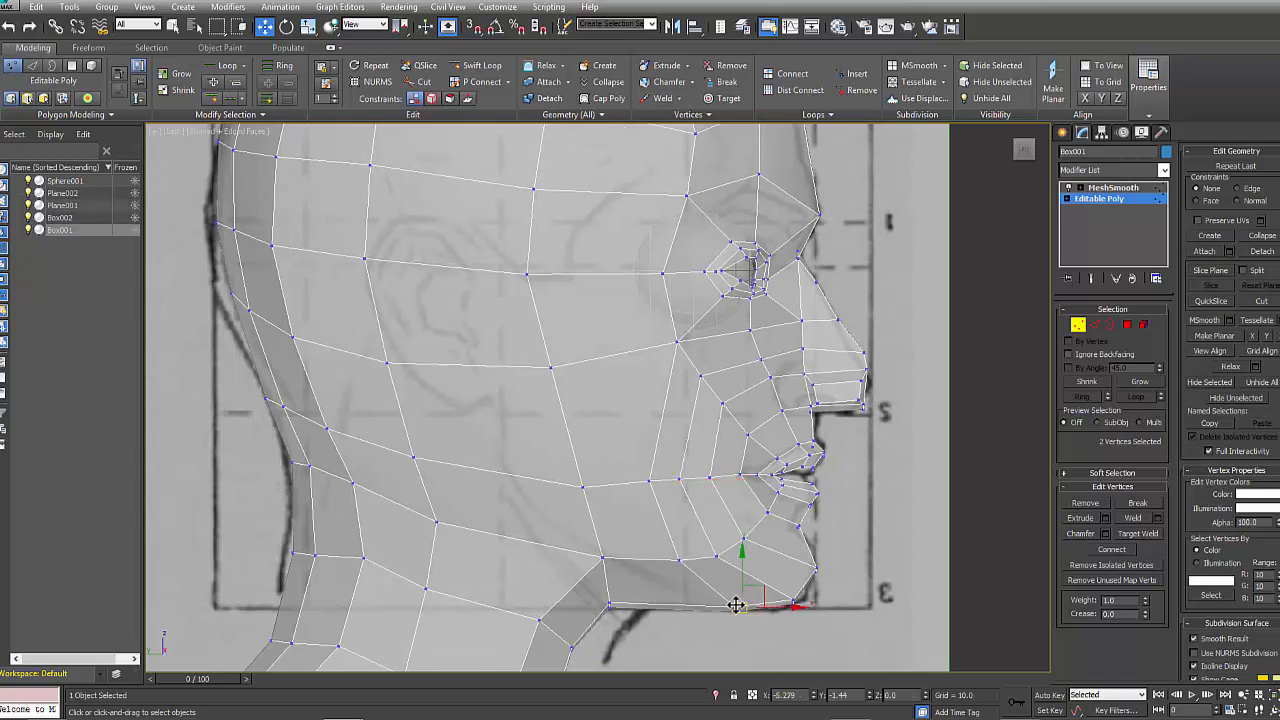
left_click_drag(716, 556, 717, 553)
middle_click_drag(688, 407, 686, 457)
mouse_move(687, 379)
middle_mouse_down()
mouse_move(690, 446)
mouse_move(690, 385)
middle_mouse_up()
- Turn off the see-through display and examine the head in the perspective and front views
key("alt+w")
right_click(868, 500)
key("alt+w")
middle_click_drag(775, 508, 766, 466)
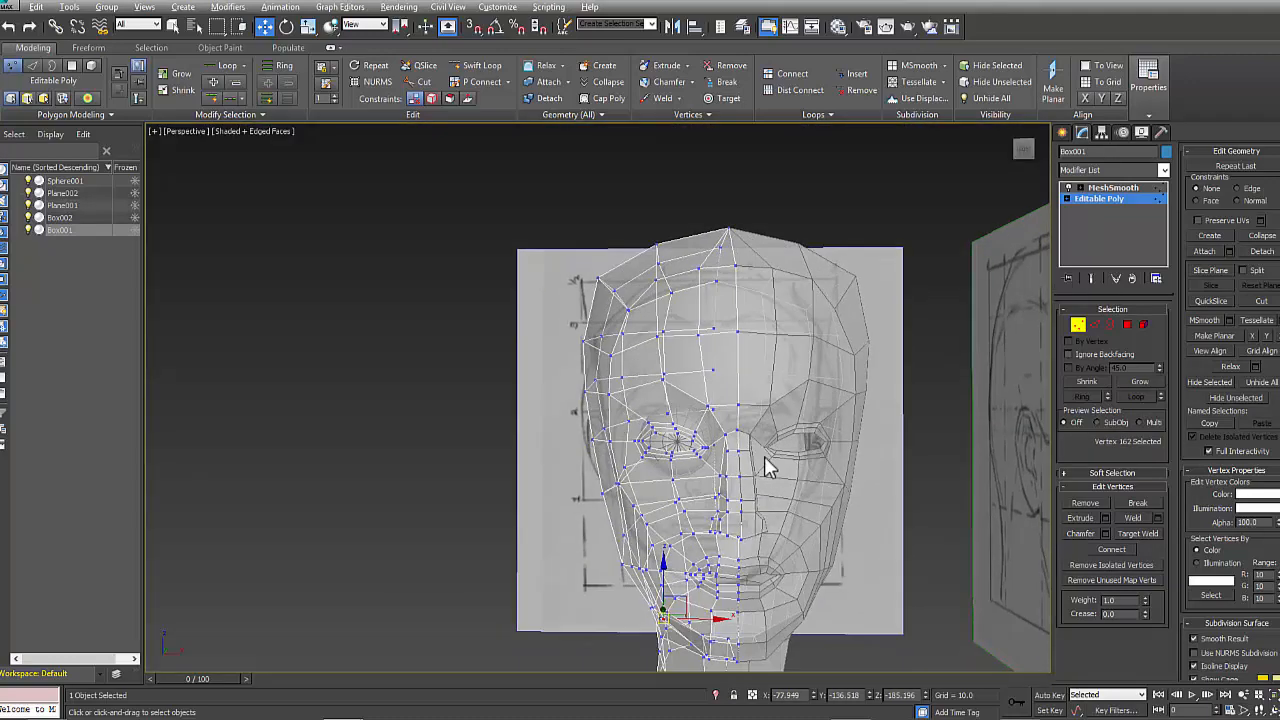
key("alt+x")
middle_click_drag(680, 466, 760, 462, "alt")
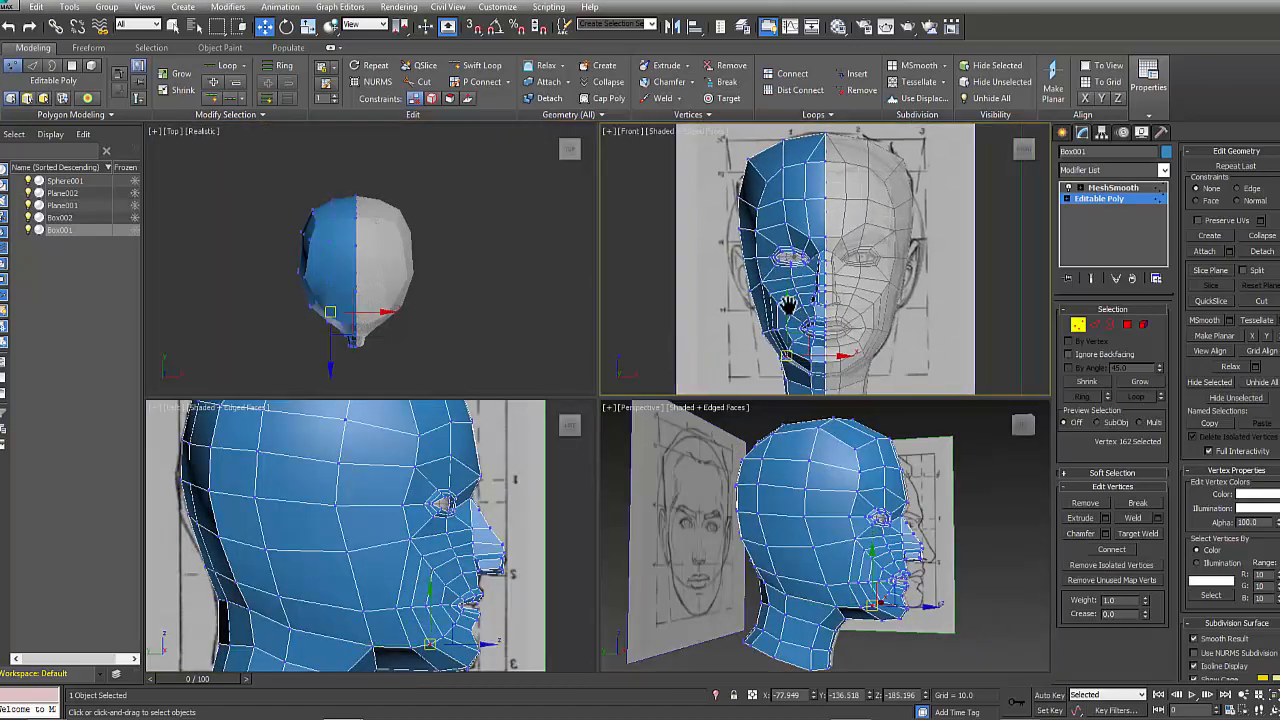
scroll(457, 457, "up", 3)
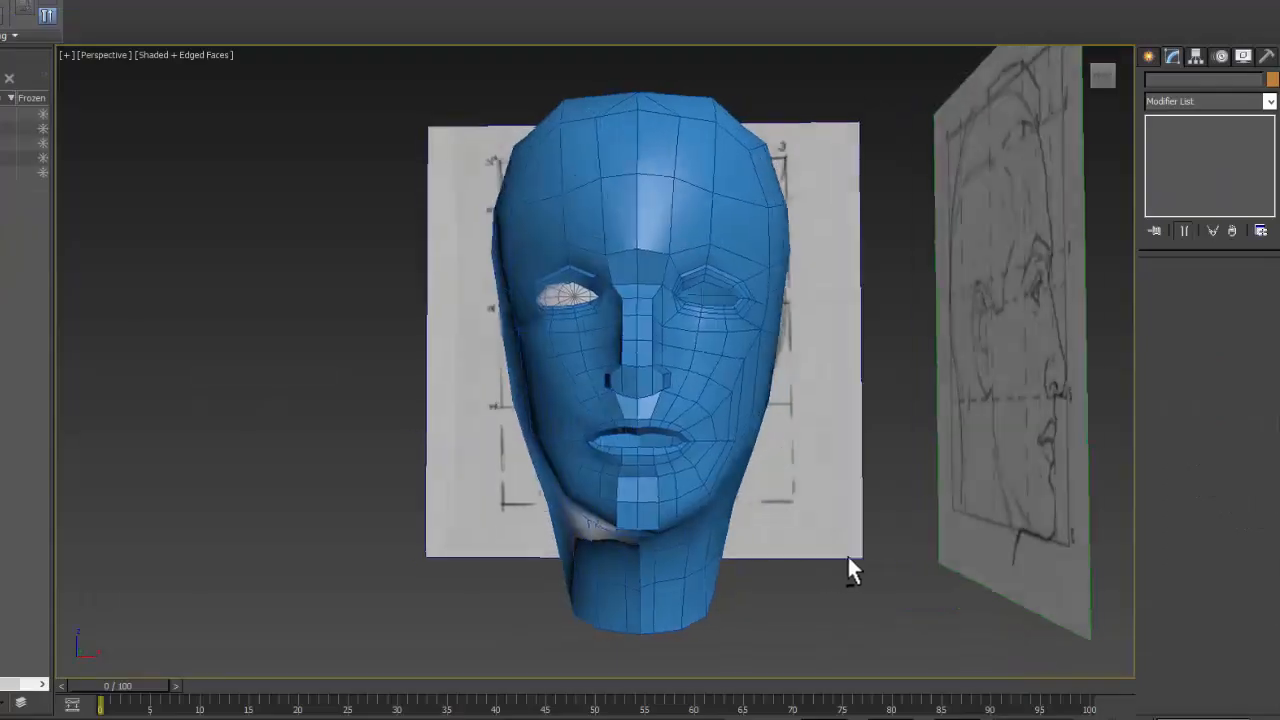